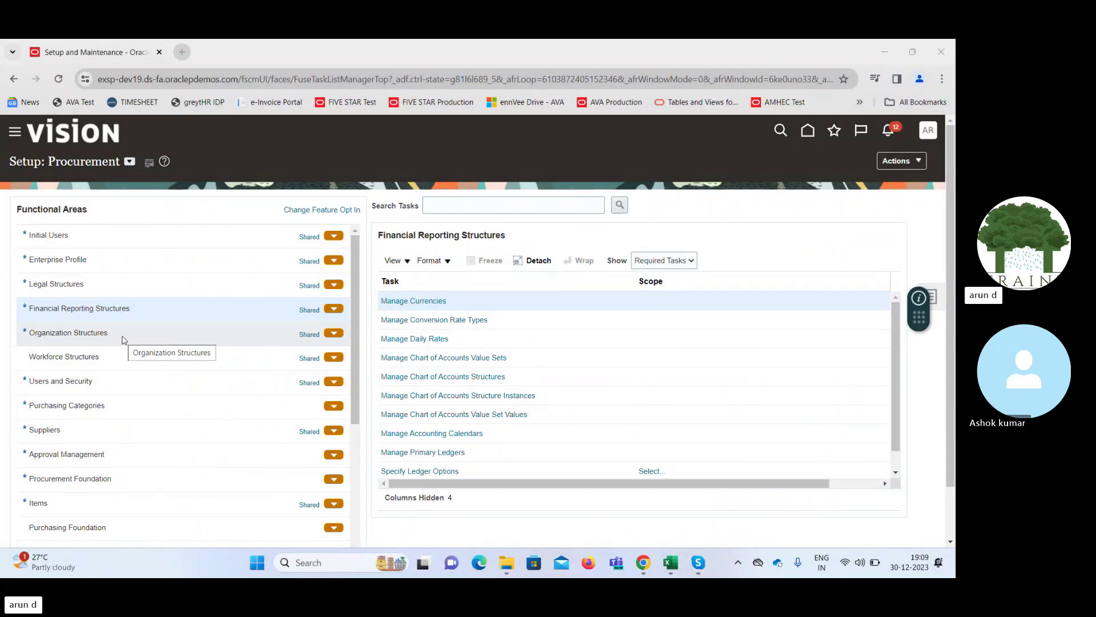
Go back to the home page and page the module strip right twice toward Contract Management
{"action": "left_click", "coordinate": [806, 130]}
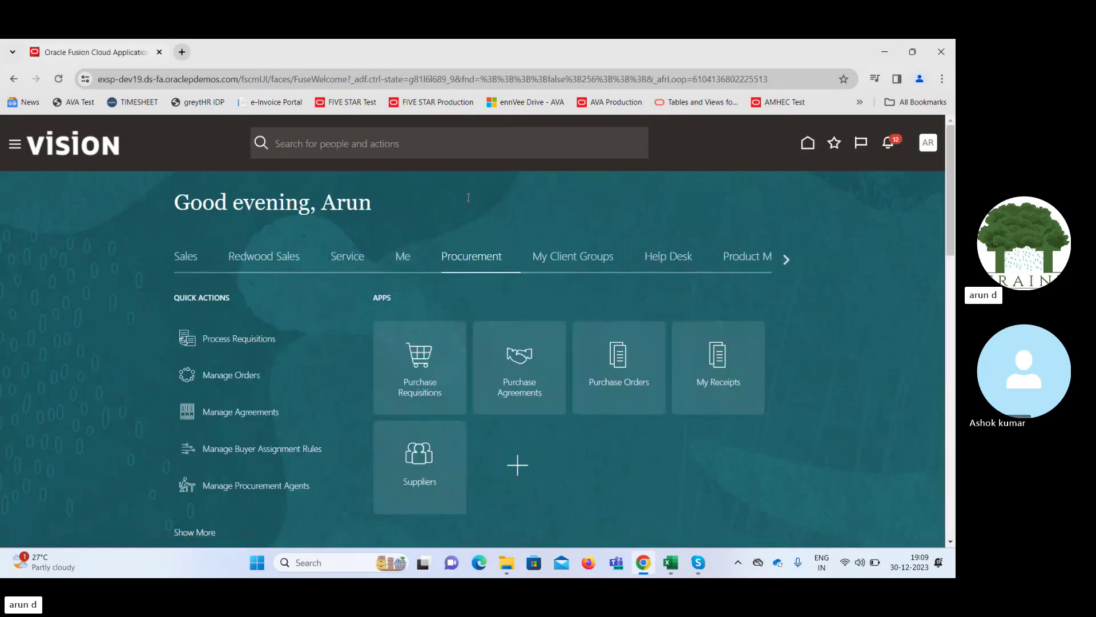
{"action": "left_click", "coordinate": [786, 262]}
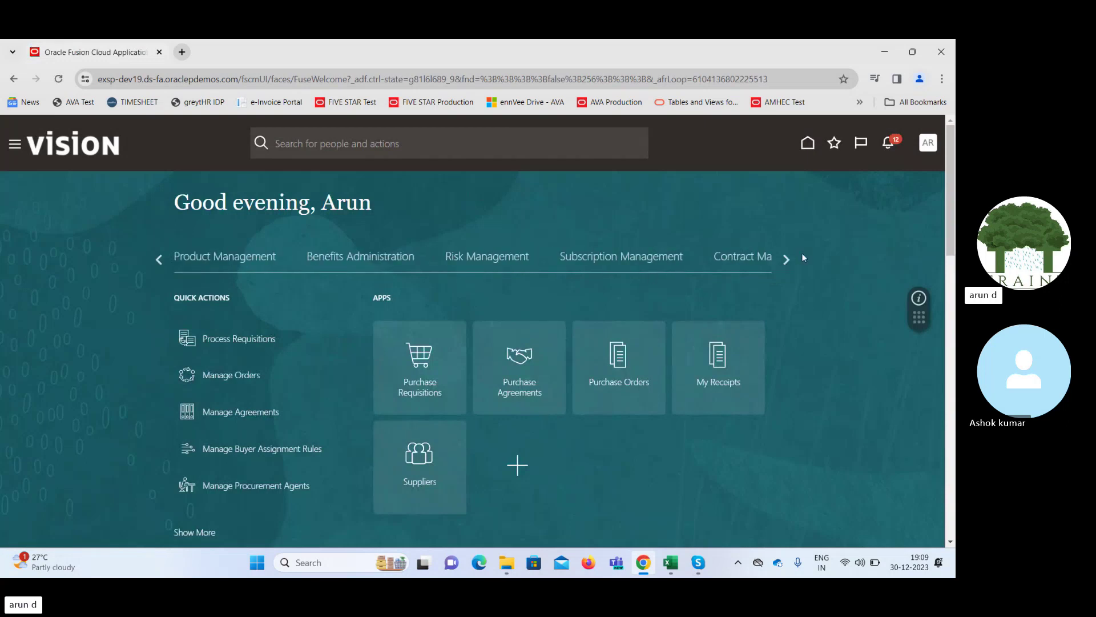
{"action": "left_click", "coordinate": [787, 258]}
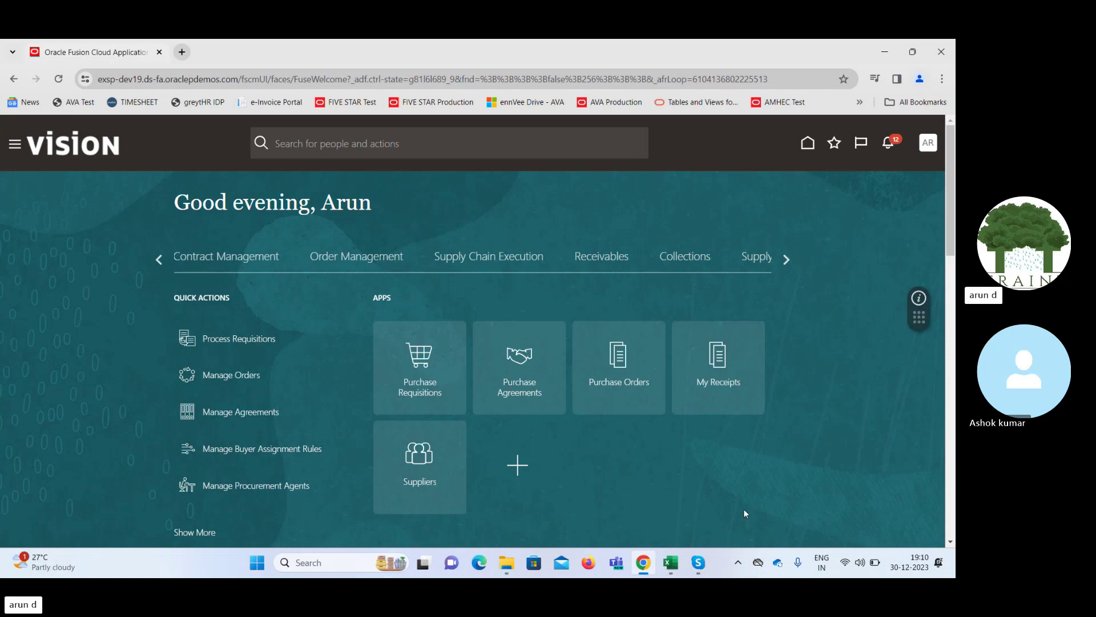
{"action": "left_click", "coordinate": [697, 562]}
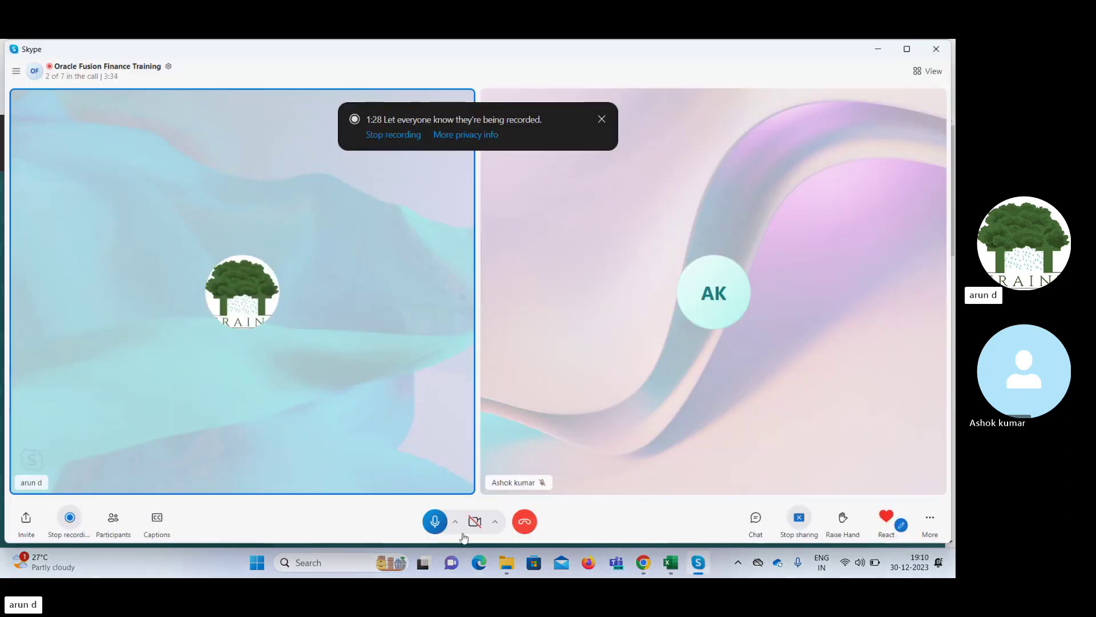
{"action": "left_click", "coordinate": [433, 526]}
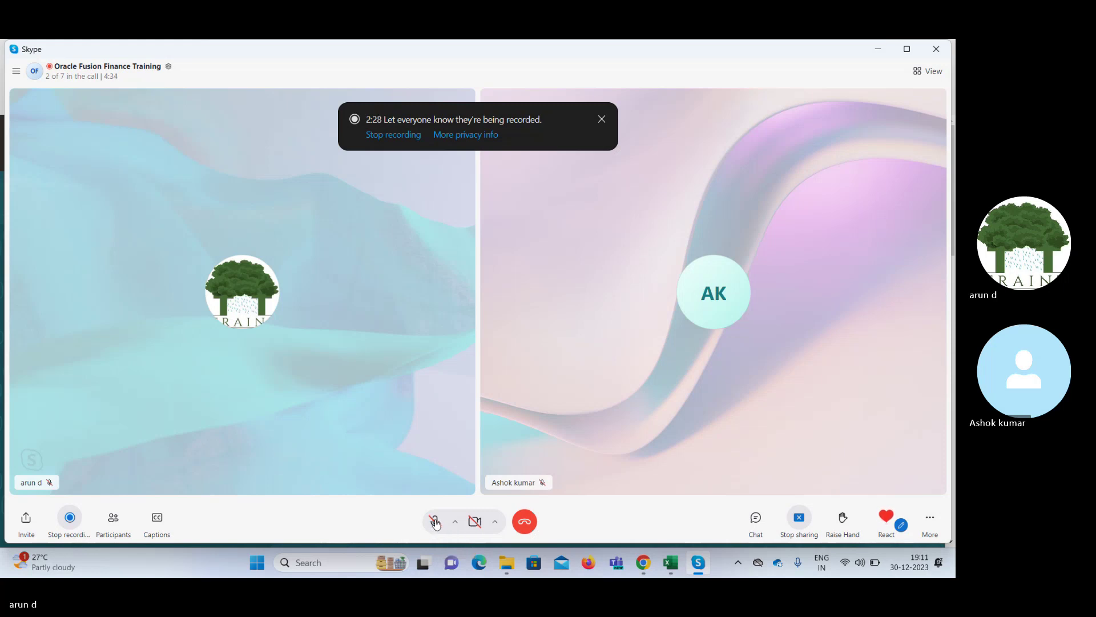
{"action": "left_click", "coordinate": [435, 522]}
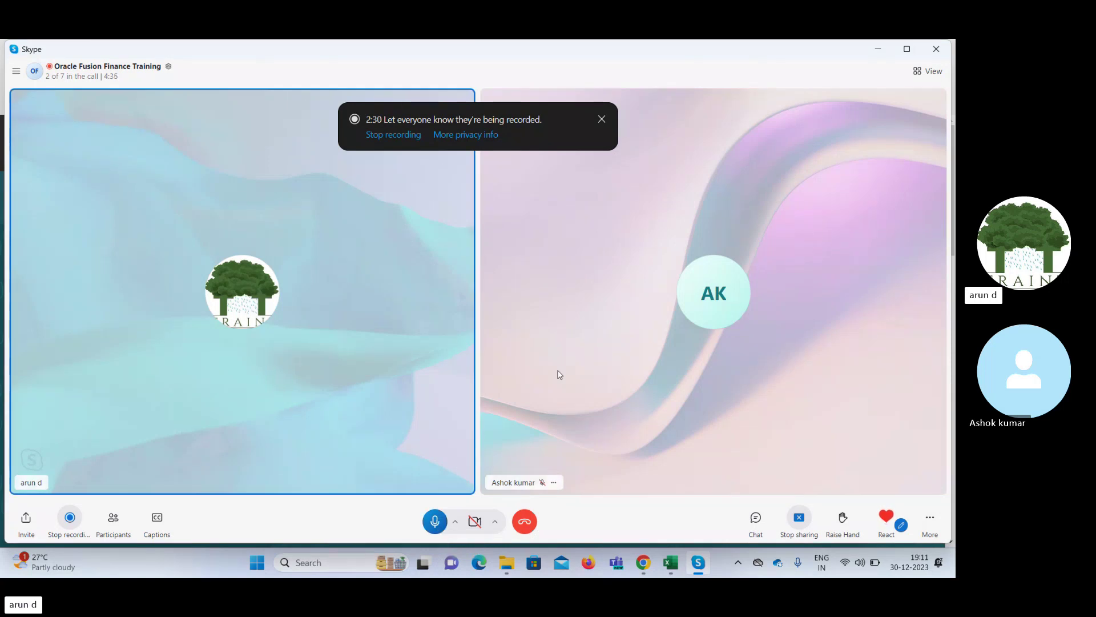
{"action": "left_click", "coordinate": [876, 50]}
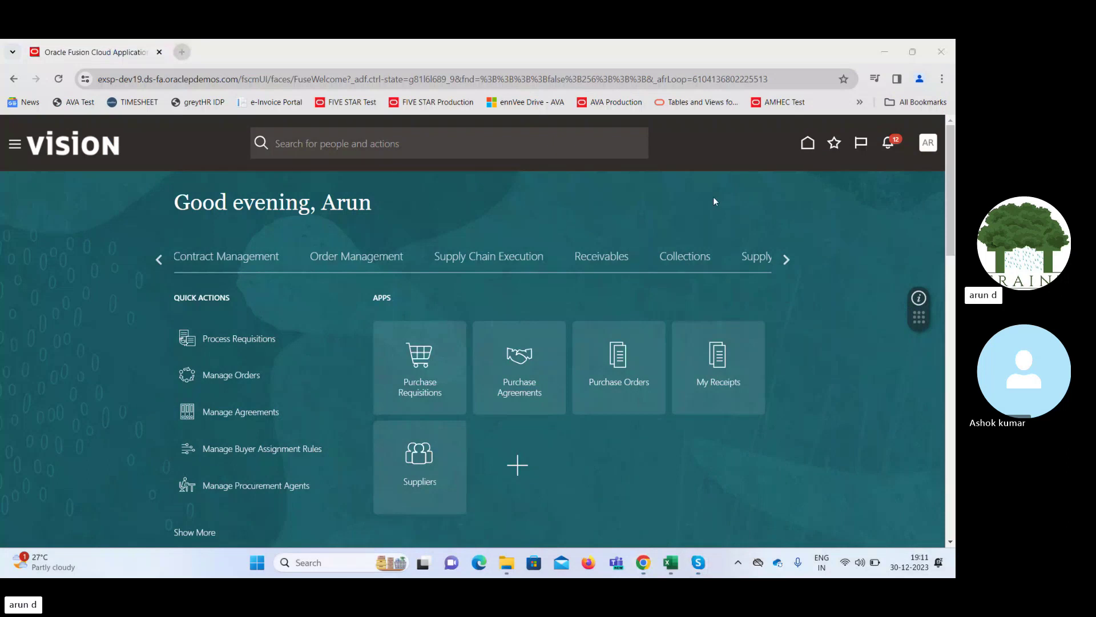
Open the Bank Statements and Reconciliation app from the Cash Management module
{"action": "left_click", "coordinate": [785, 257]}
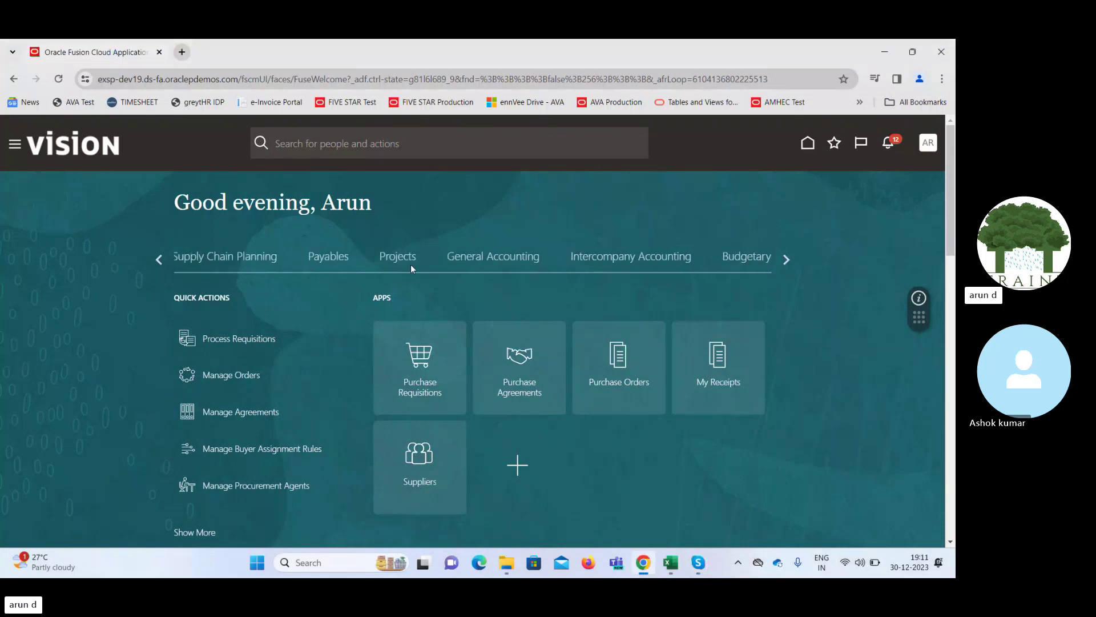
{"action": "left_click", "coordinate": [785, 258]}
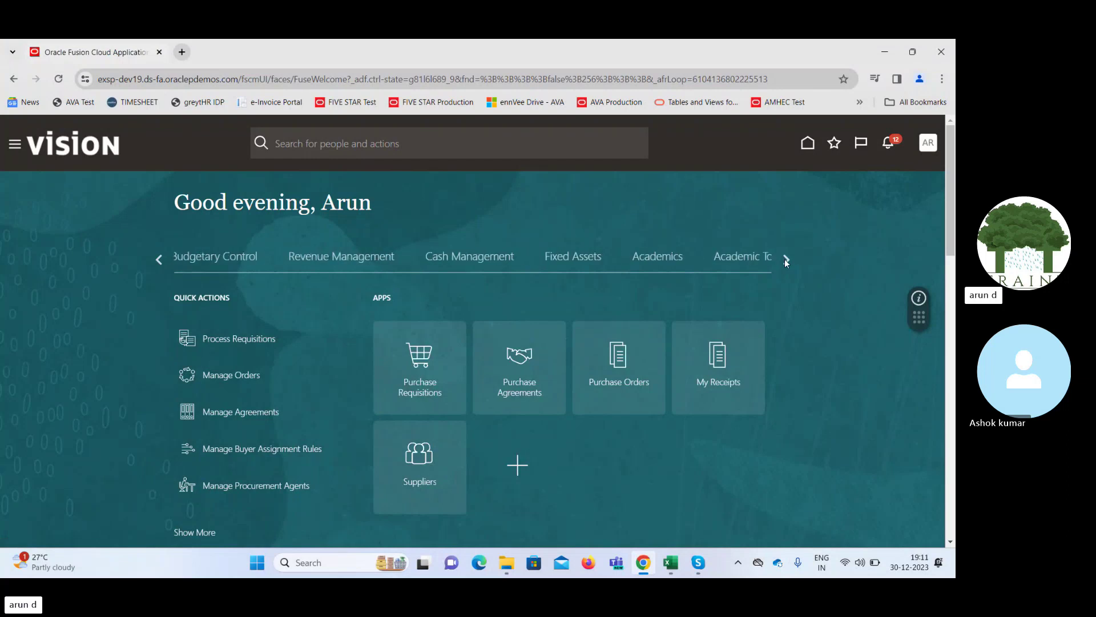
{"action": "left_click", "coordinate": [456, 256]}
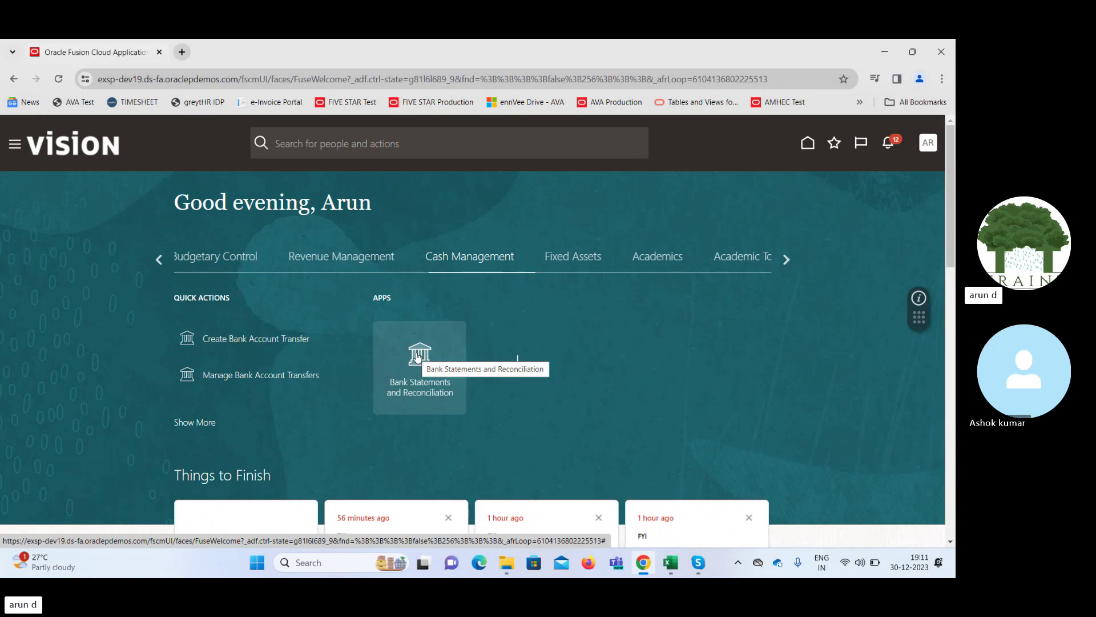
{"action": "left_click", "coordinate": [418, 357]}
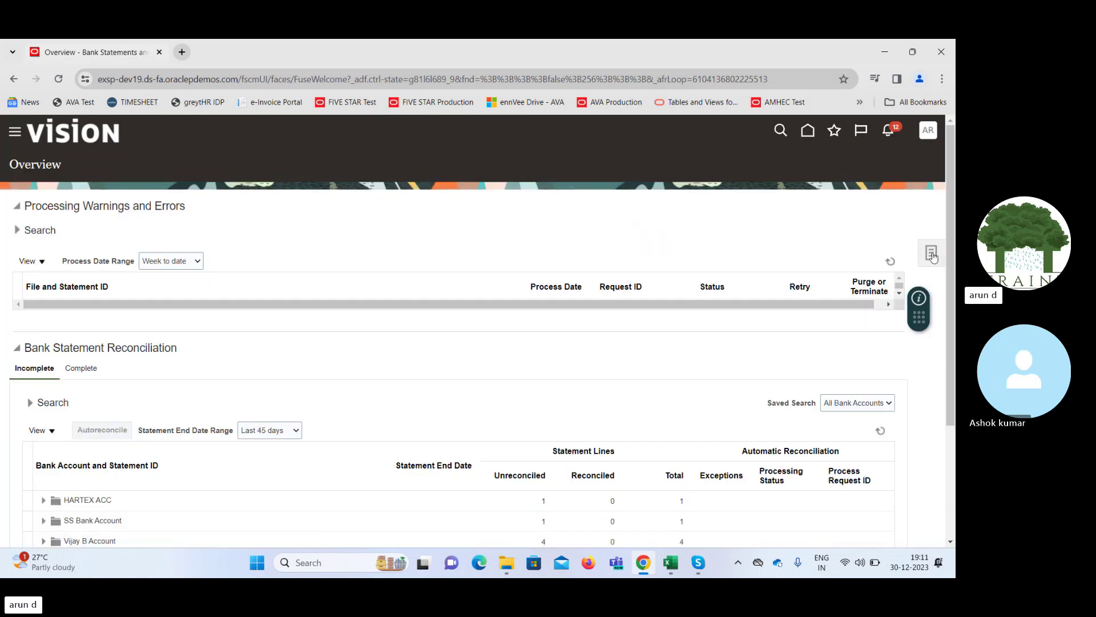
Show the Tasks panel listing bank statement, reconciliation and external cash transaction tasks
{"action": "left_click", "coordinate": [932, 252]}
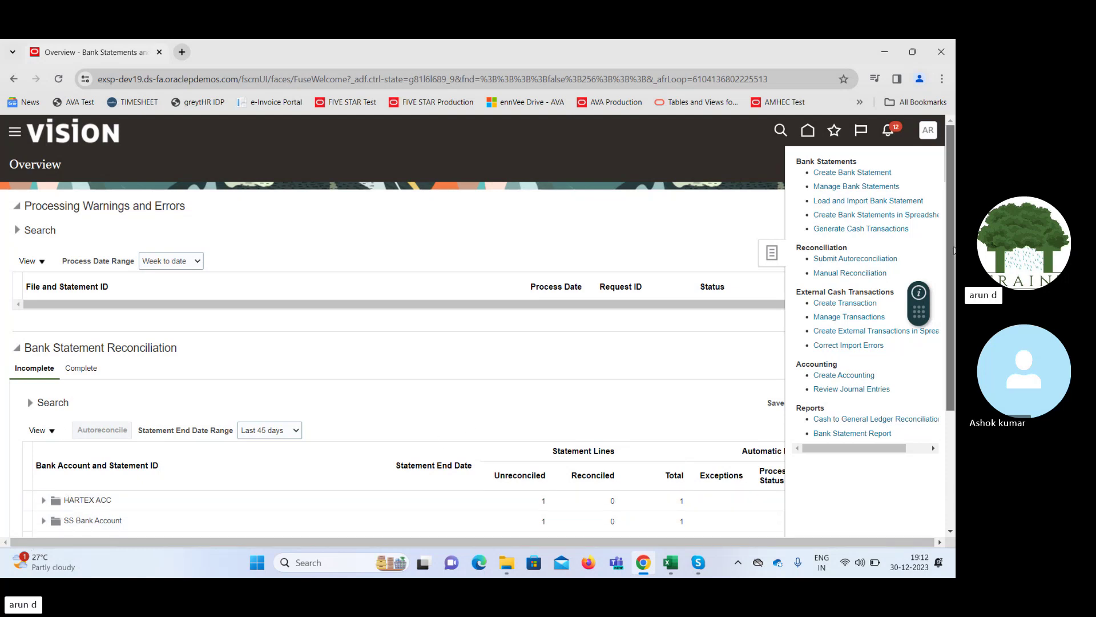
{"action": "left_click_drag", "start_coordinate": [953, 254], "coordinate": [955, 346]}
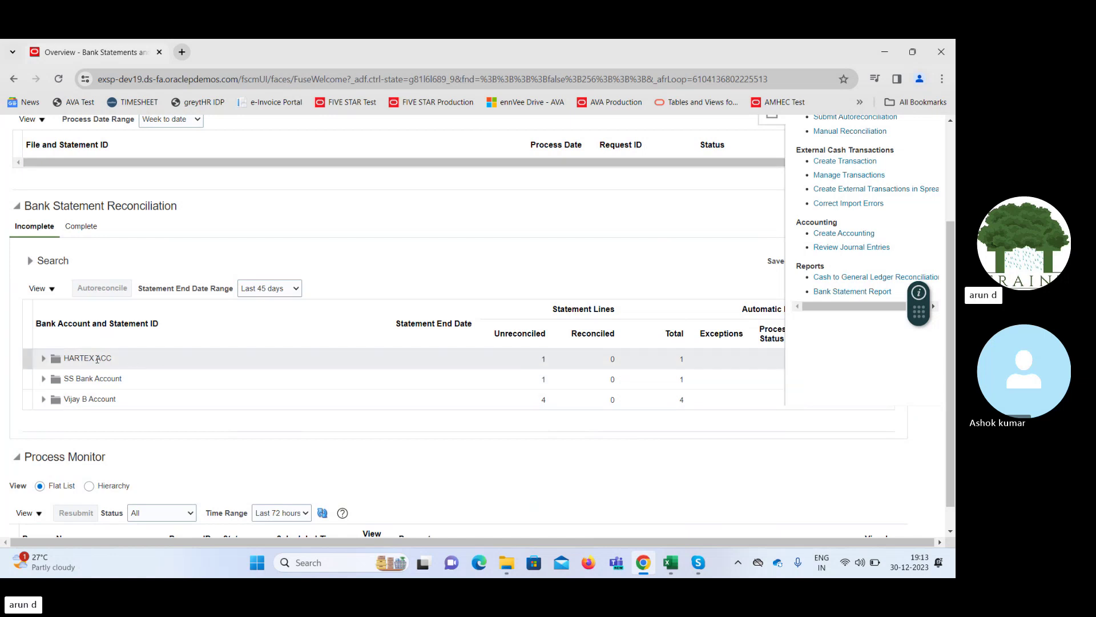
Expand HARTEX ACC's statements, scroll the overview, and bring up the Settings and Actions menu
{"action": "left_click", "coordinate": [44, 358]}
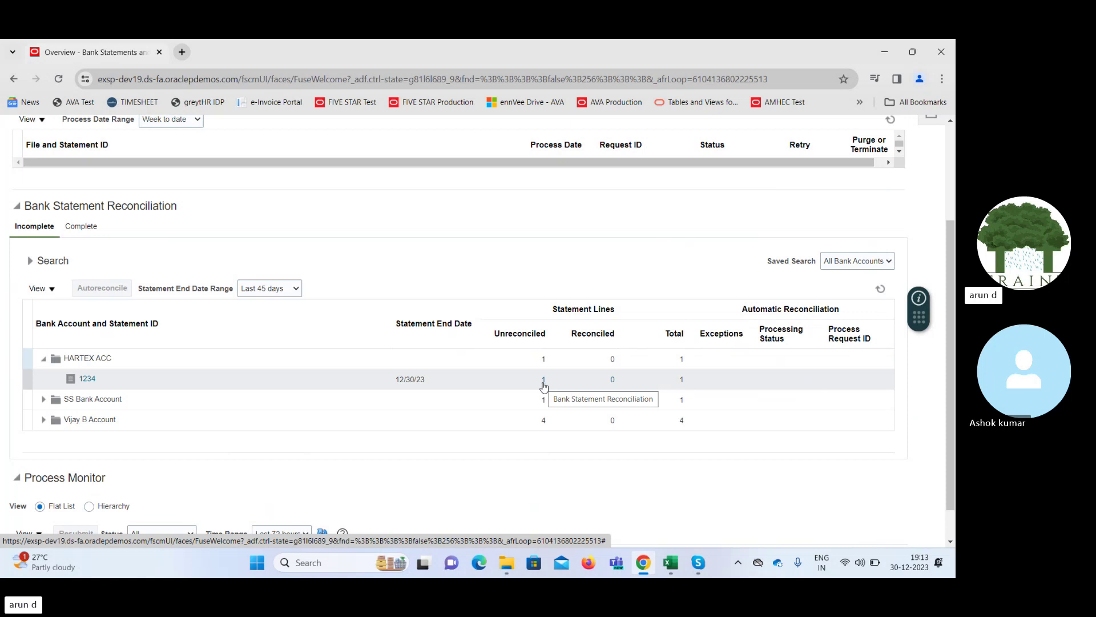
{"action": "left_click_drag", "start_coordinate": [951, 273], "coordinate": [953, 130]}
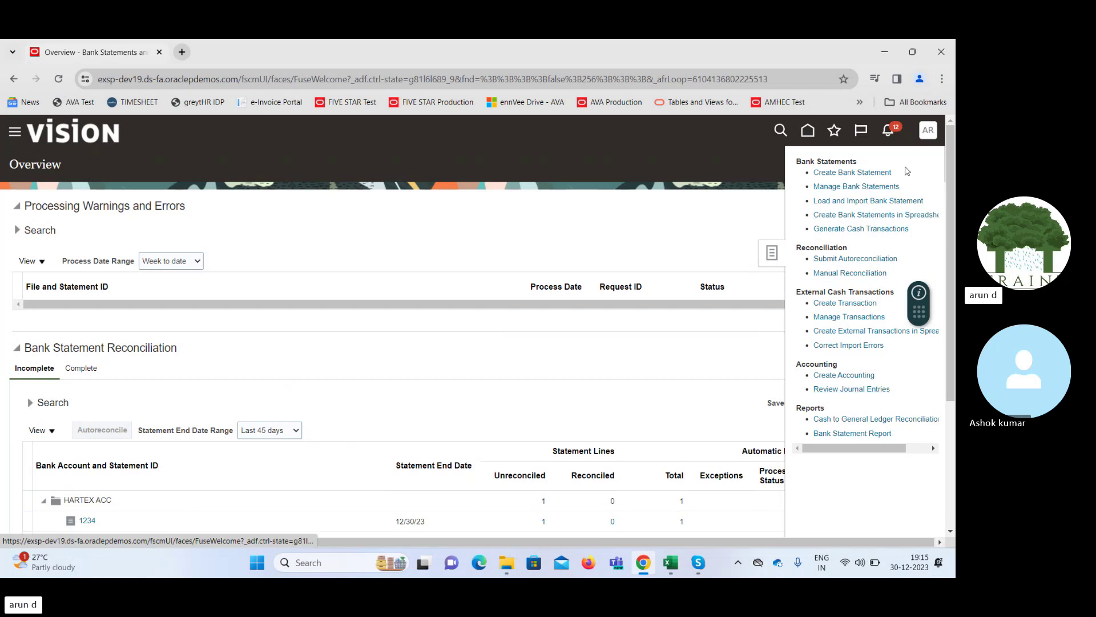
{"action": "left_click", "coordinate": [926, 134]}
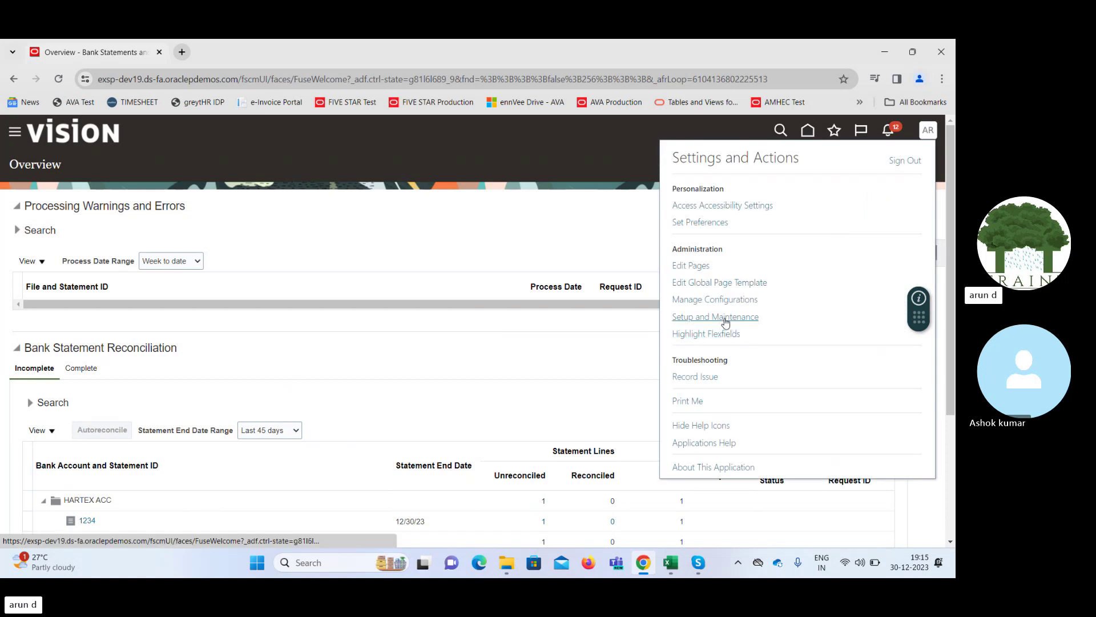
Open ERP10_Implementation_Project in Setup and Maintenance and expand its Financials task list
{"action": "left_click", "coordinate": [725, 318]}
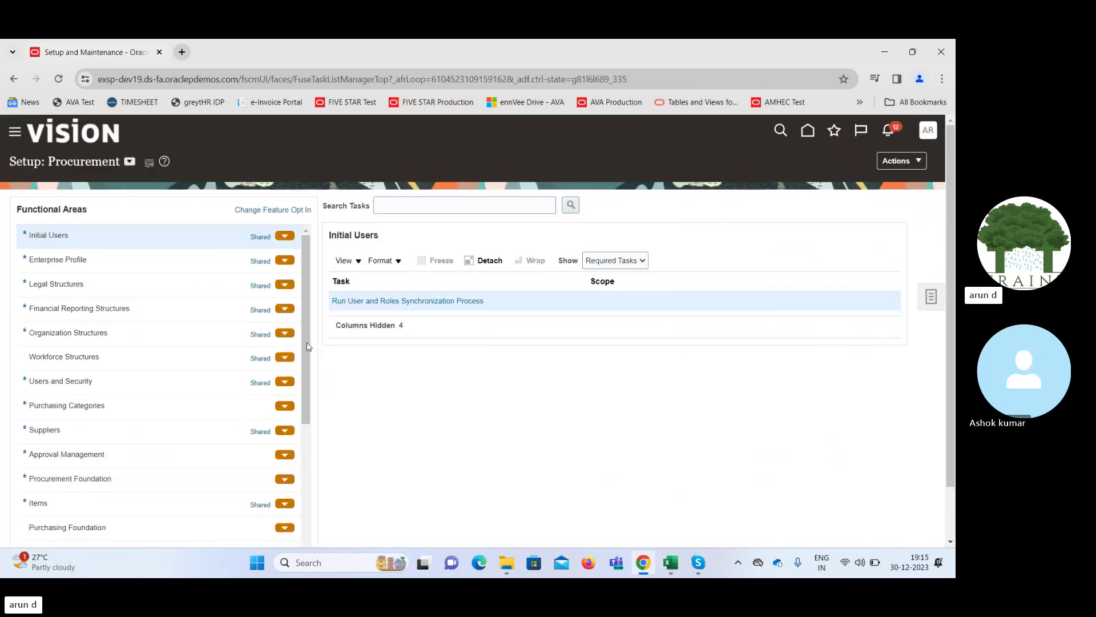
{"action": "left_click_drag", "start_coordinate": [308, 348], "coordinate": [306, 478]}
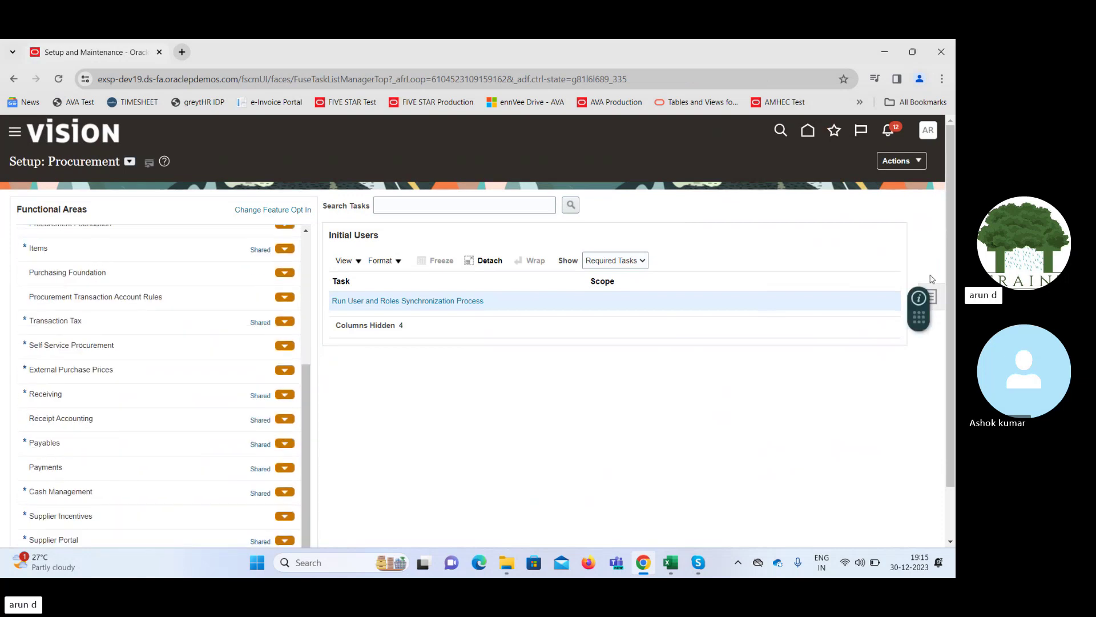
{"action": "left_click", "coordinate": [934, 298]}
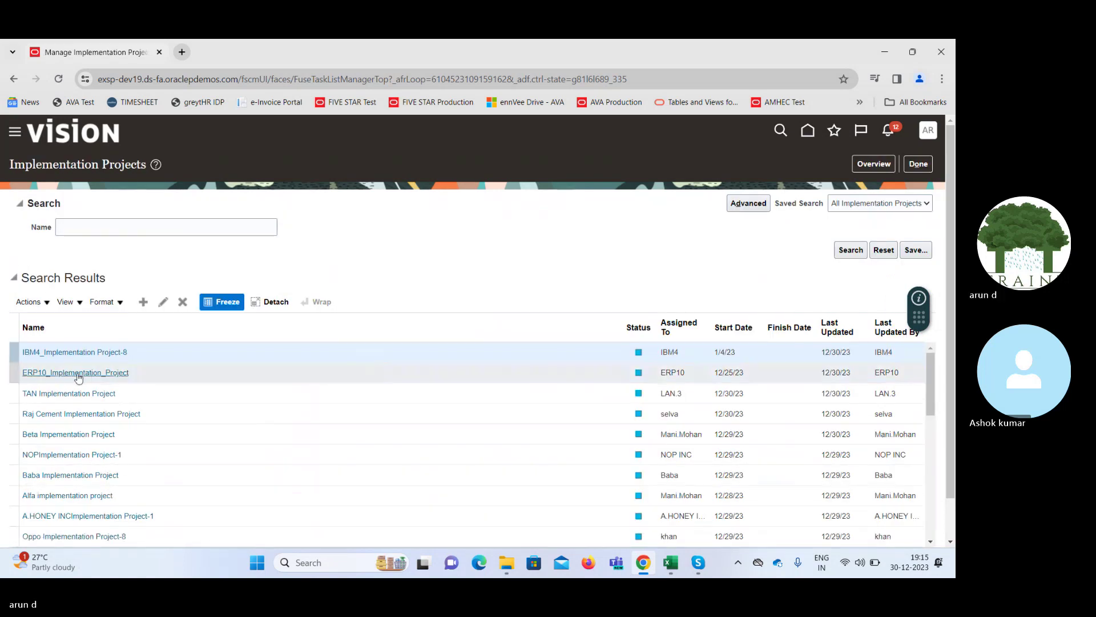
{"action": "left_click", "coordinate": [78, 375]}
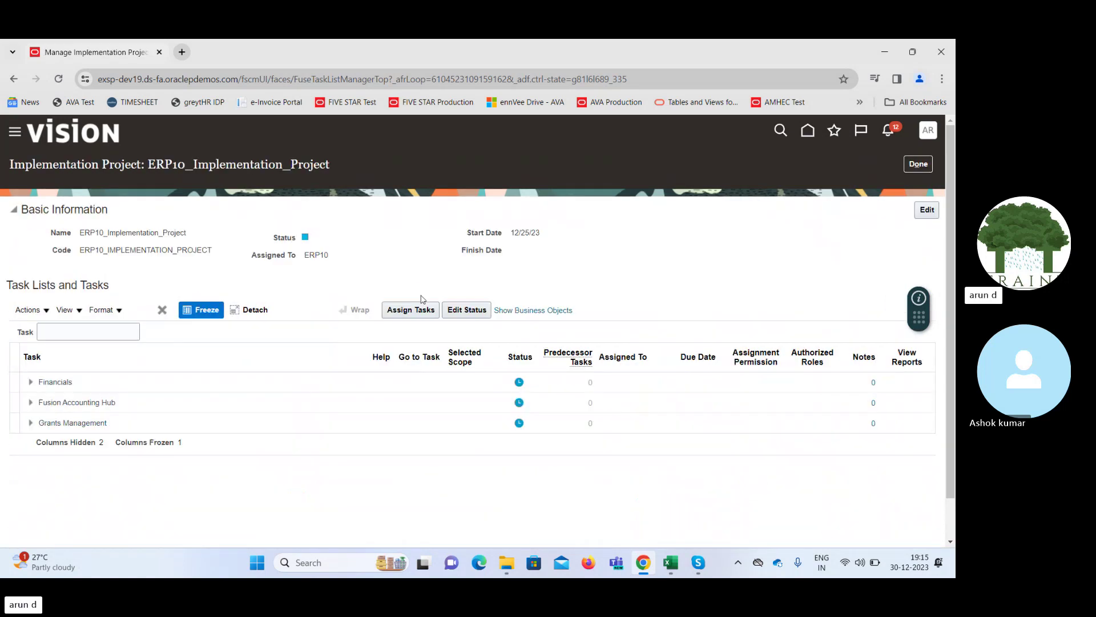
{"action": "left_click", "coordinate": [31, 379]}
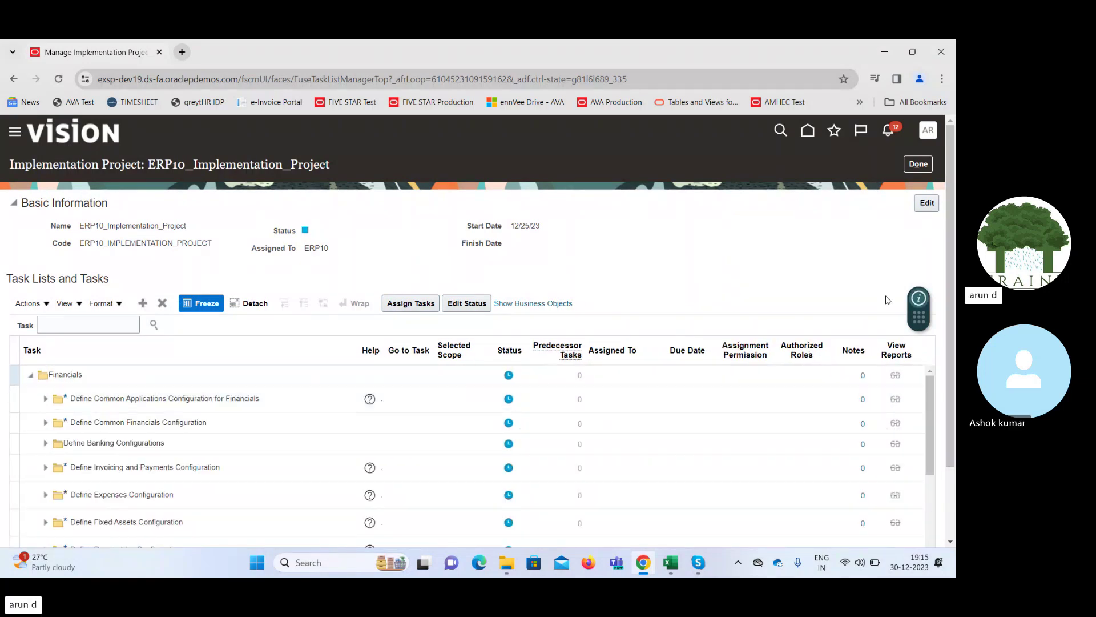
Open Manage Bank Statement Transaction Codes under Define Cash Management and Banking Configuration
{"action": "scroll", "coordinate": [940, 354], "scroll_direction": "down", "scroll_amount": 2}
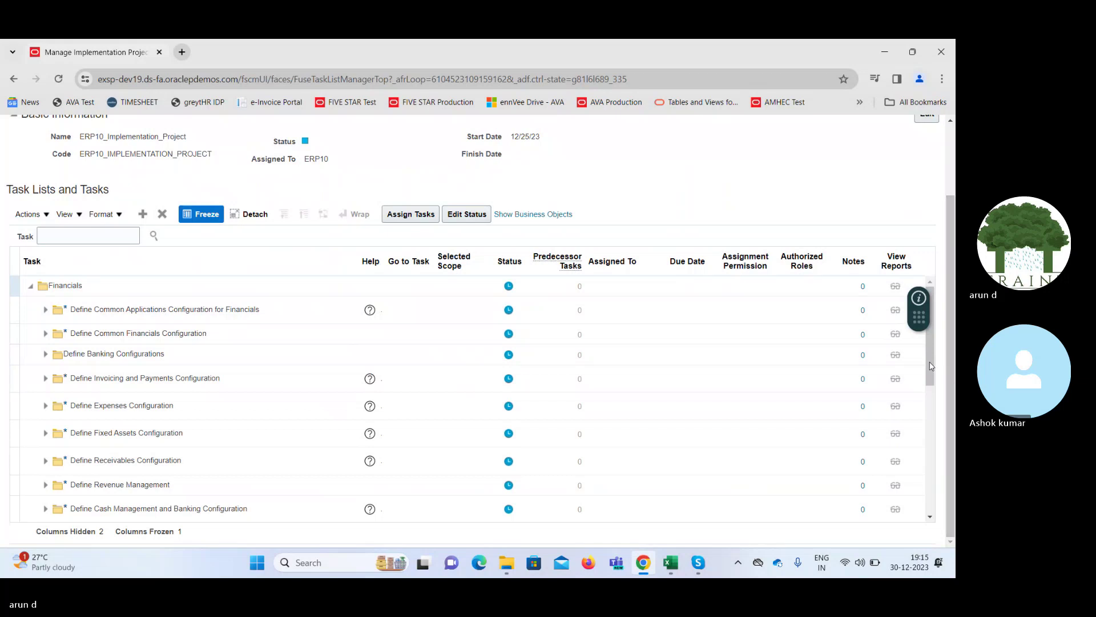
{"action": "scroll", "coordinate": [930, 365], "scroll_direction": "down", "scroll_amount": 5}
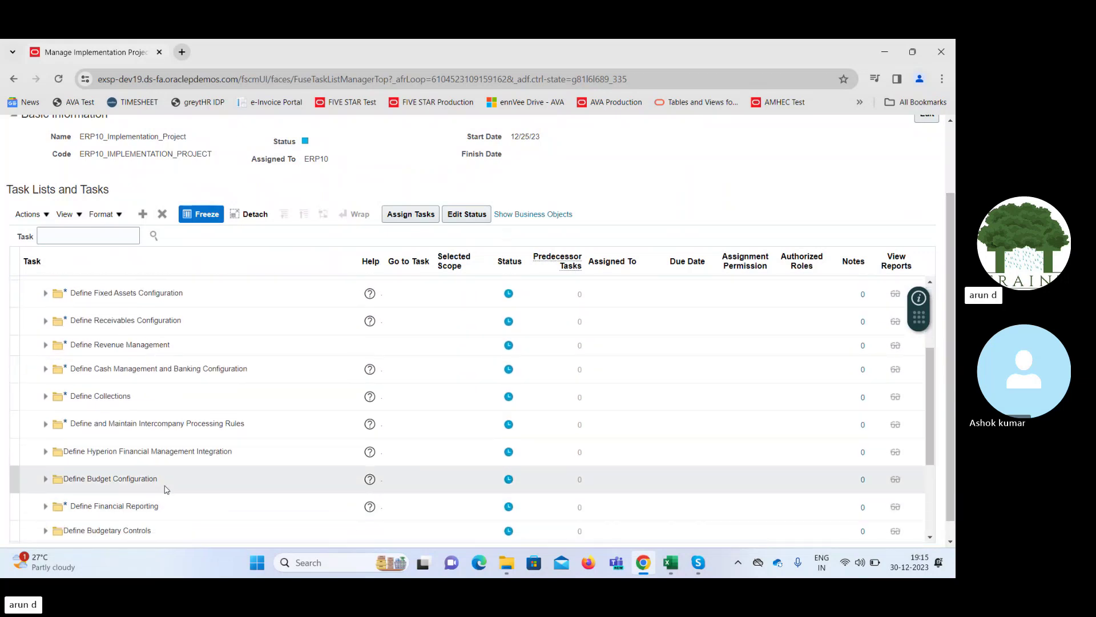
{"action": "left_click", "coordinate": [45, 369]}
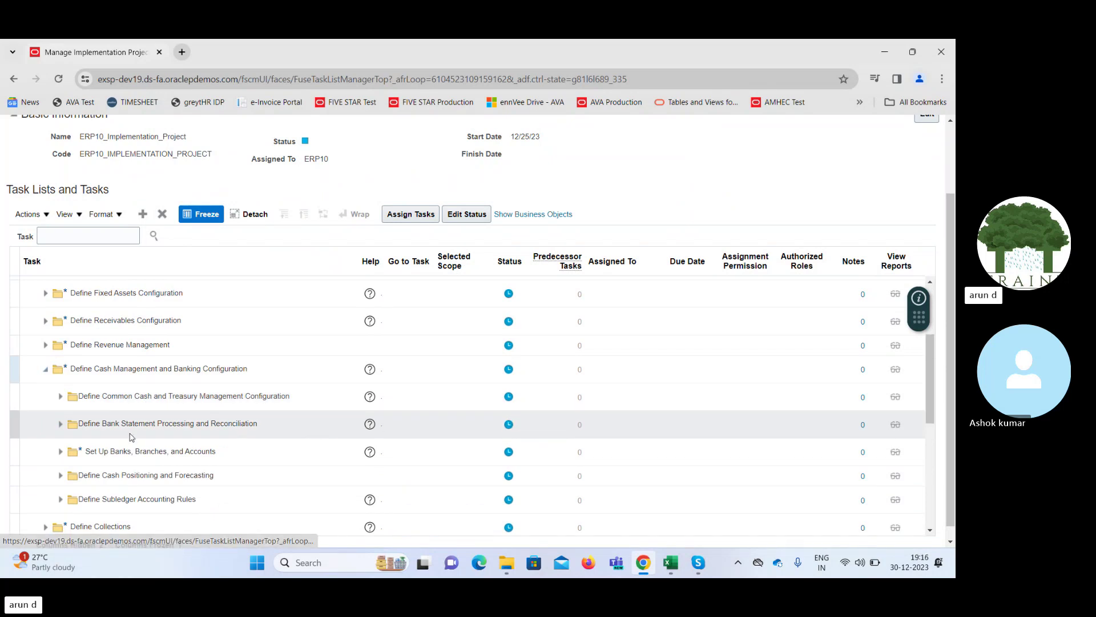
{"action": "left_click", "coordinate": [60, 424]}
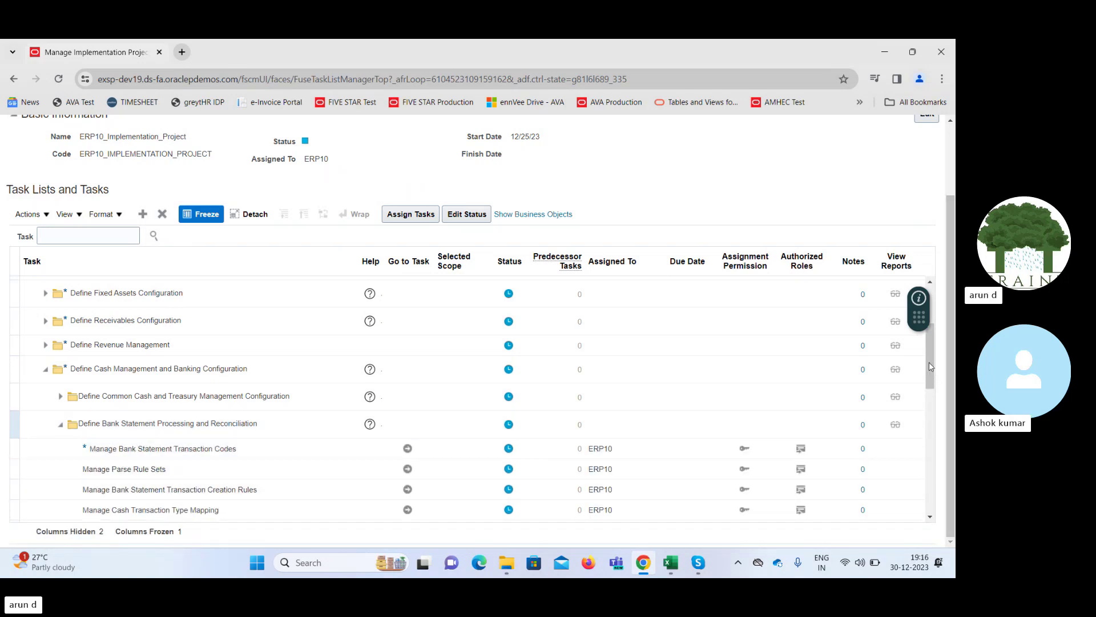
{"action": "left_click_drag", "start_coordinate": [931, 364], "coordinate": [934, 381]}
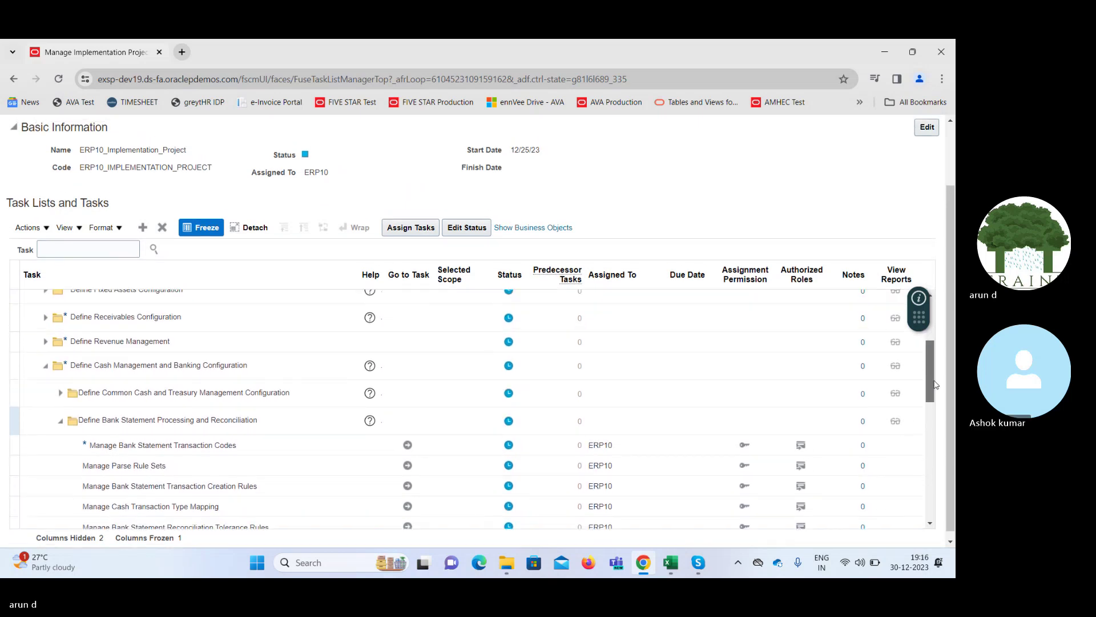
{"action": "left_click", "coordinate": [388, 449]}
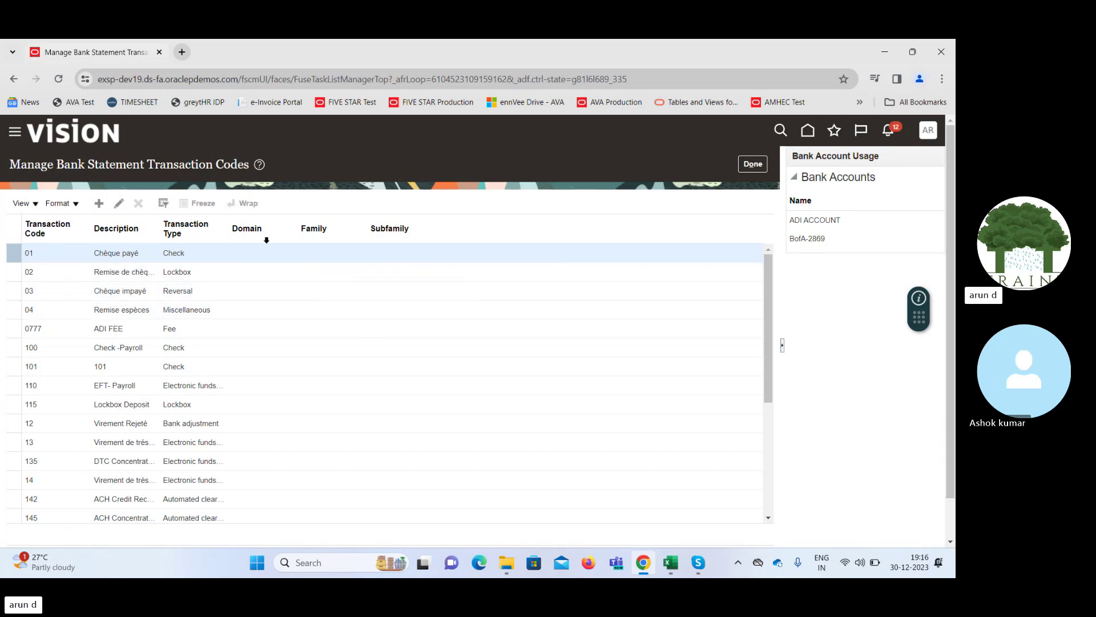
{"action": "left_click", "coordinate": [695, 564]}
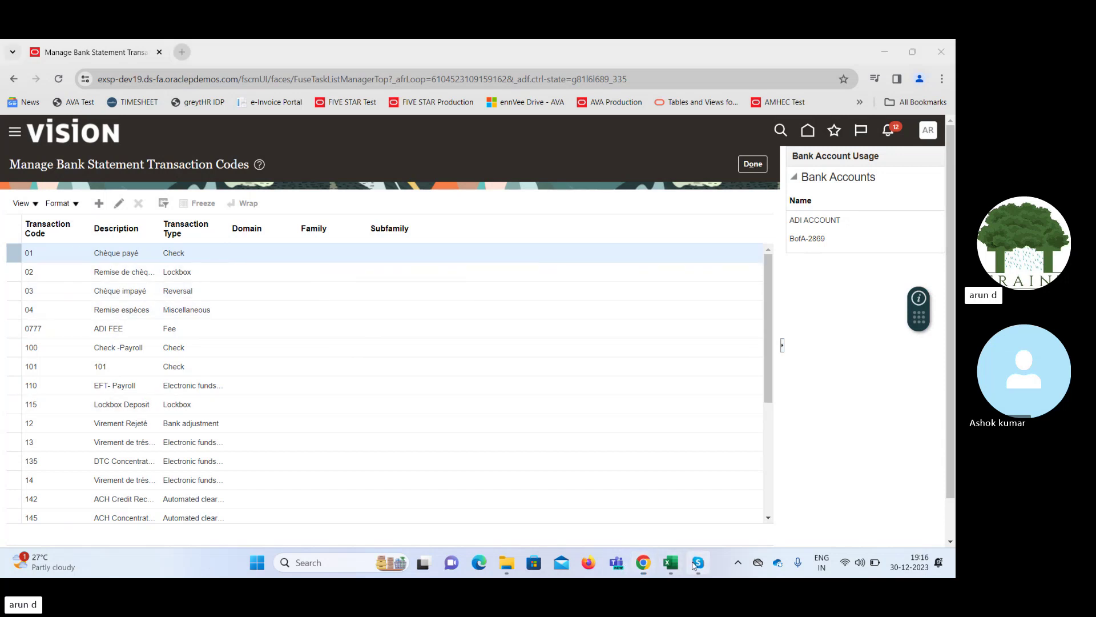
Unmute the microphone in the Skype training call and minimize the Skype window
{"action": "left_click", "coordinate": [433, 524]}
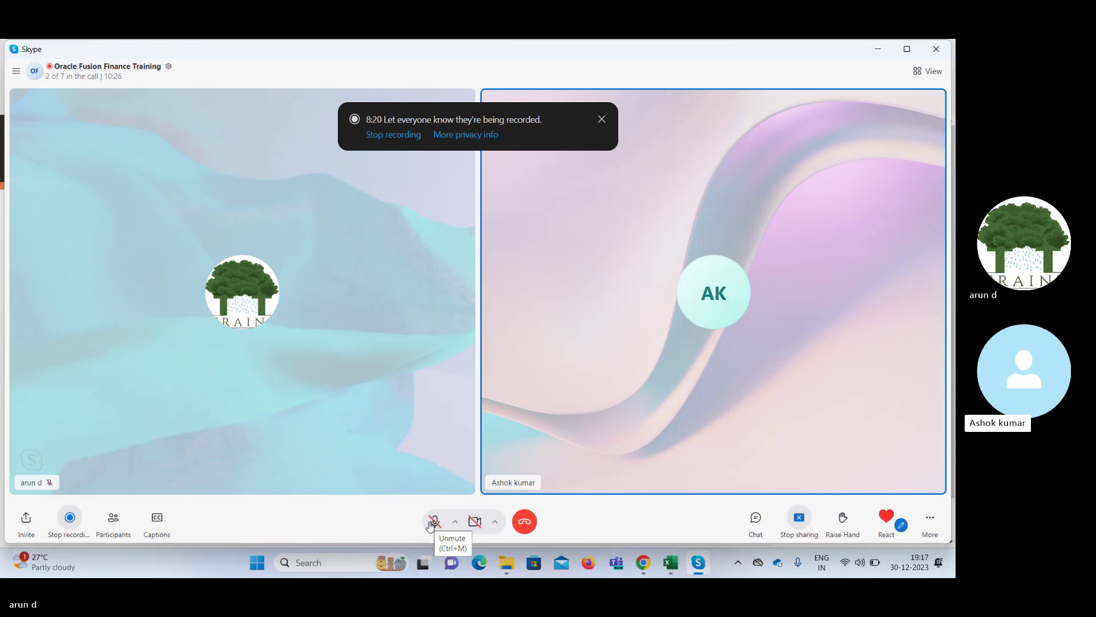
{"action": "left_click", "coordinate": [433, 522]}
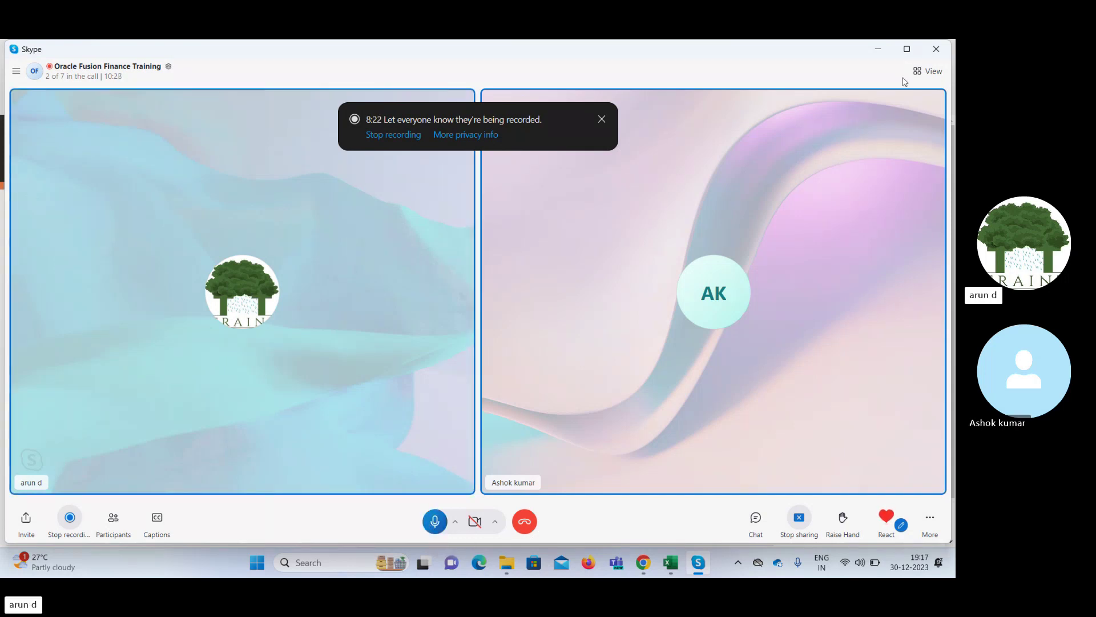
{"action": "left_click", "coordinate": [874, 47]}
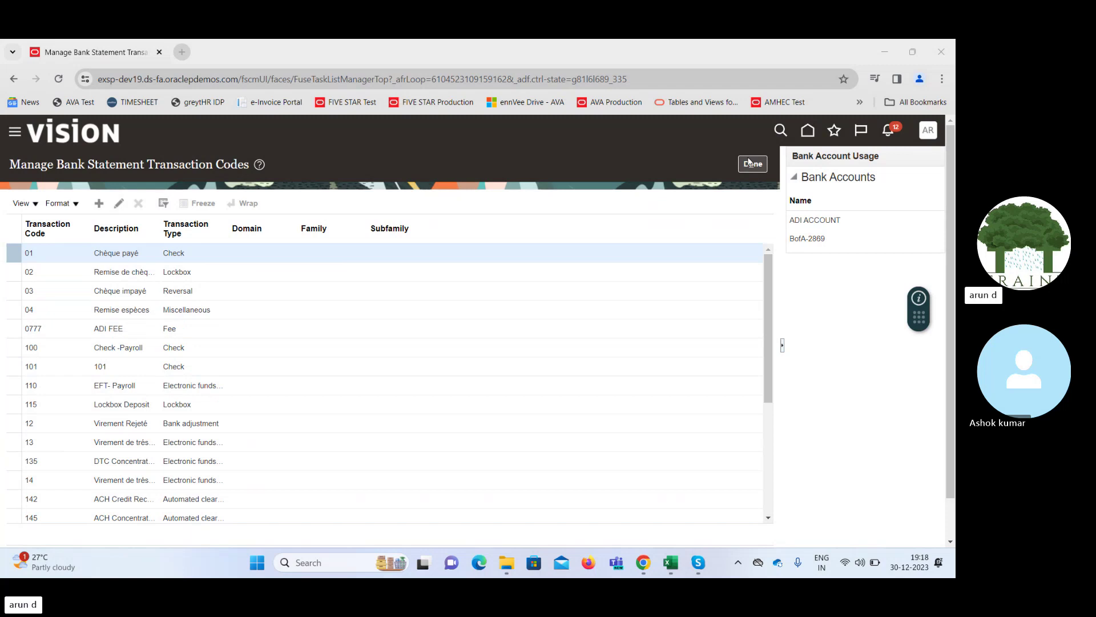
Close the transaction codes page with Done and select Manage Bank Statement Transaction Creation Rules
{"action": "double_click", "coordinate": [28, 252]}
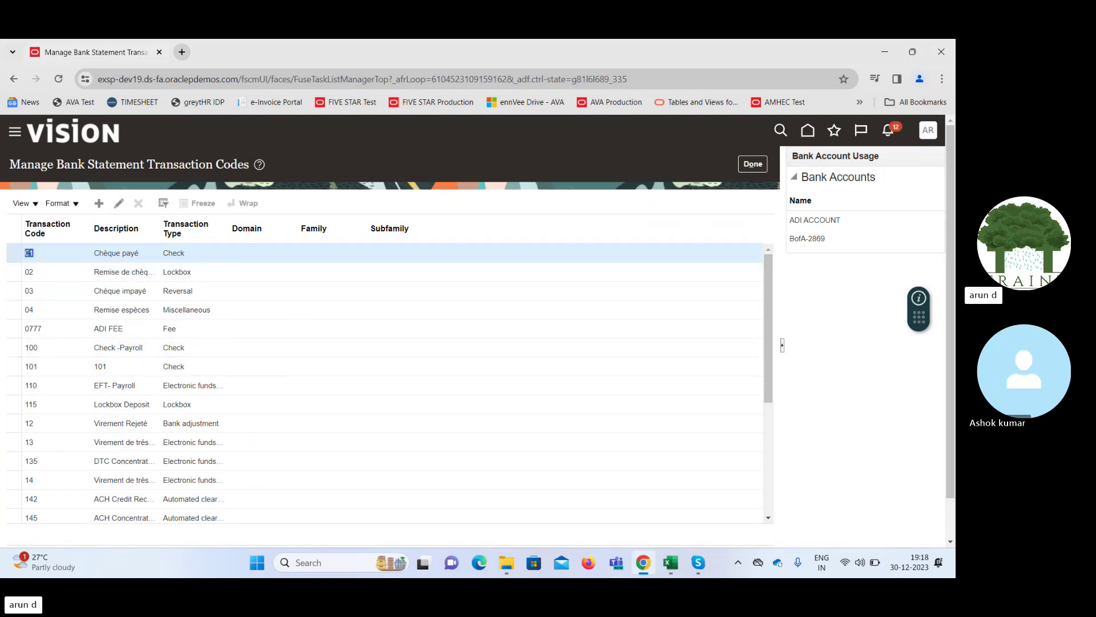
{"action": "left_click", "coordinate": [757, 168]}
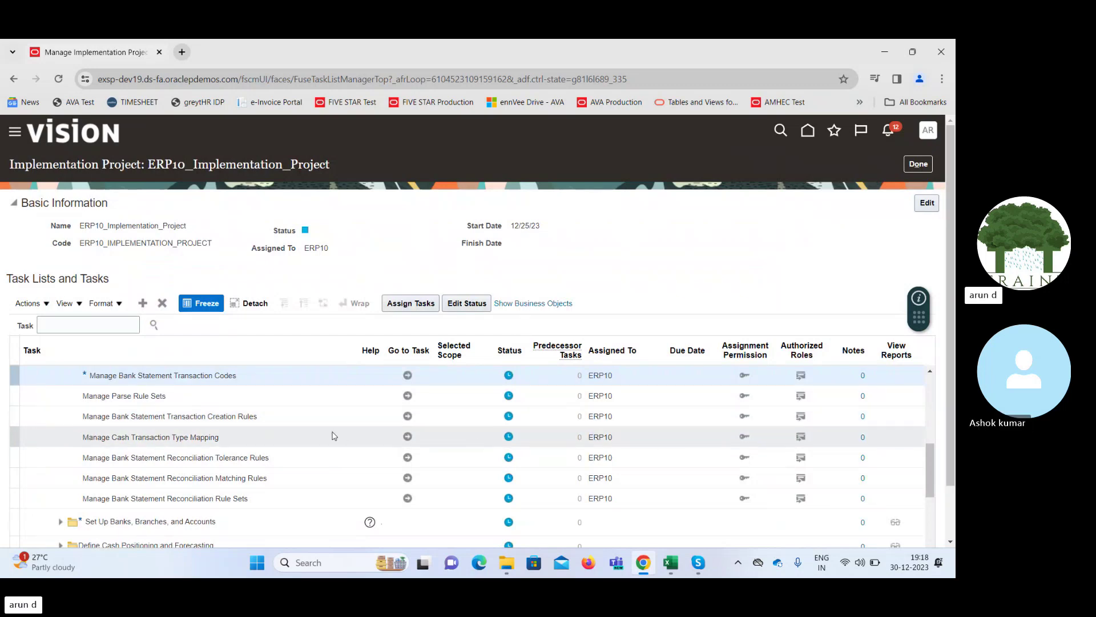
{"action": "left_click", "coordinate": [271, 413]}
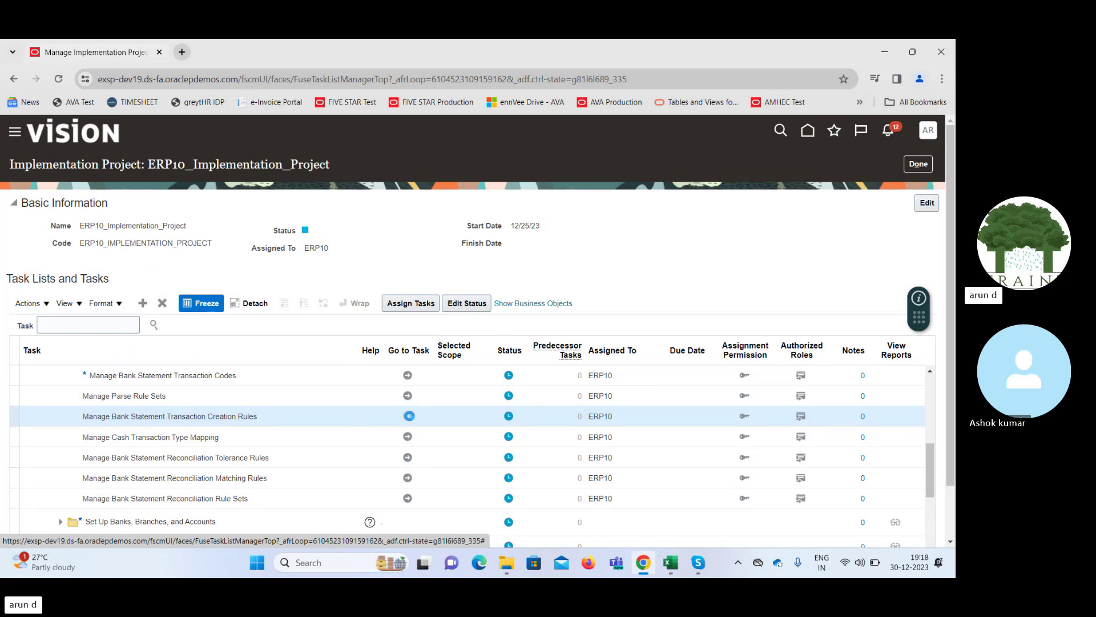
Open Transaction Creation Rules and start a new rule named Bank Charges
{"action": "left_click", "coordinate": [409, 416]}
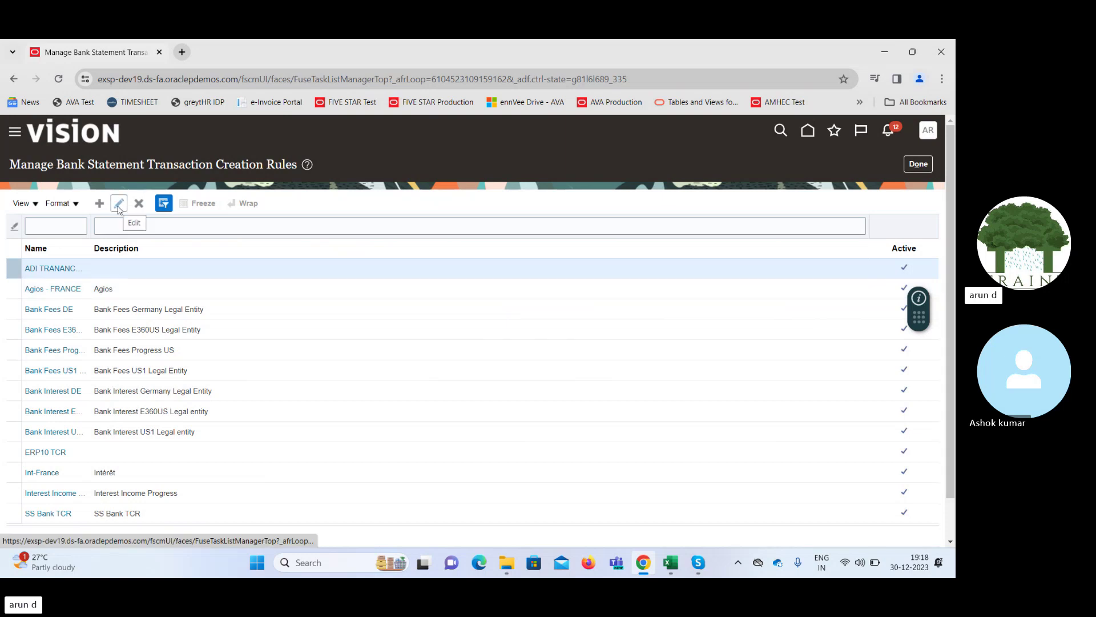
{"action": "left_click", "coordinate": [100, 203]}
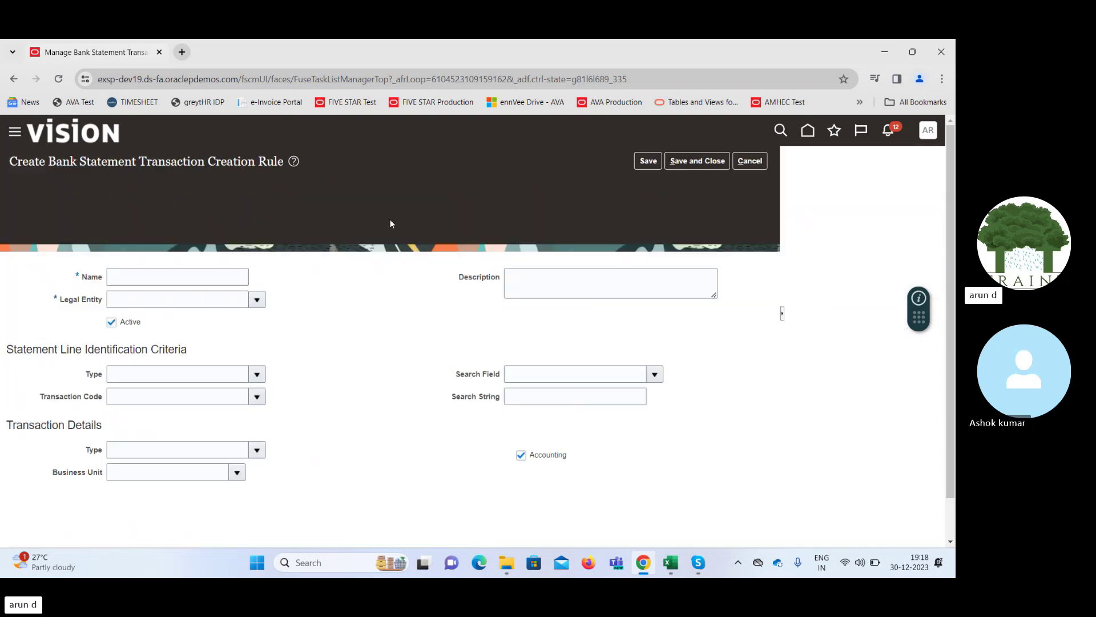
{"action": "left_click", "coordinate": [161, 216]}
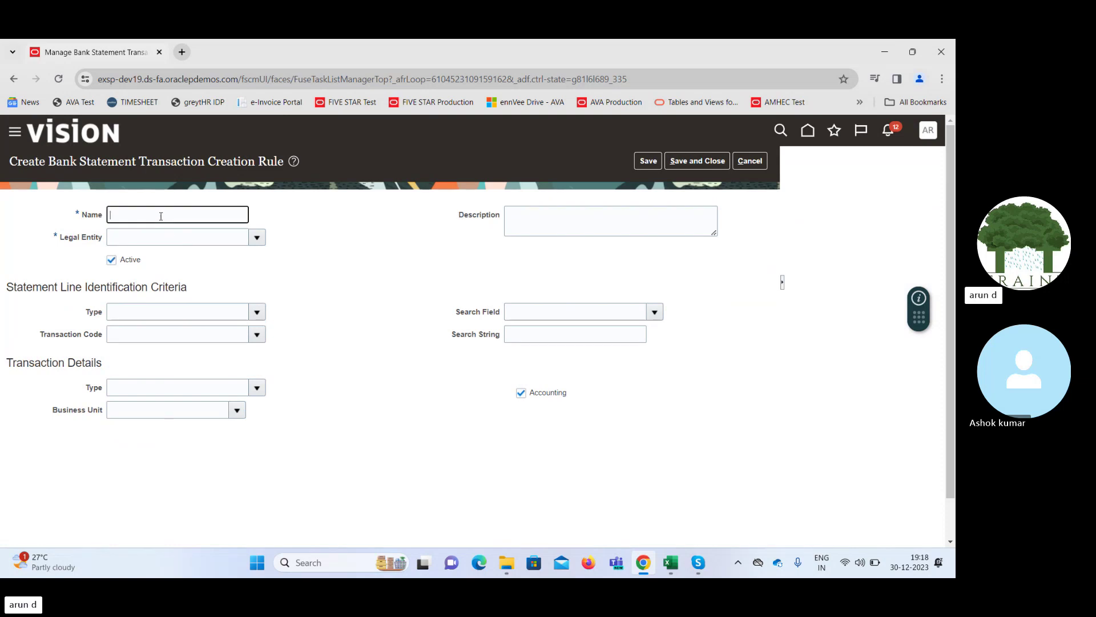
{"action": "type", "text": "Bank"}
{"action": "type", "text": "Charges"}
{"action": "key", "text": "Tab"}
Set the new rule's legal entity to US1 Legal Entity
{"action": "left_click", "coordinate": [257, 237]}
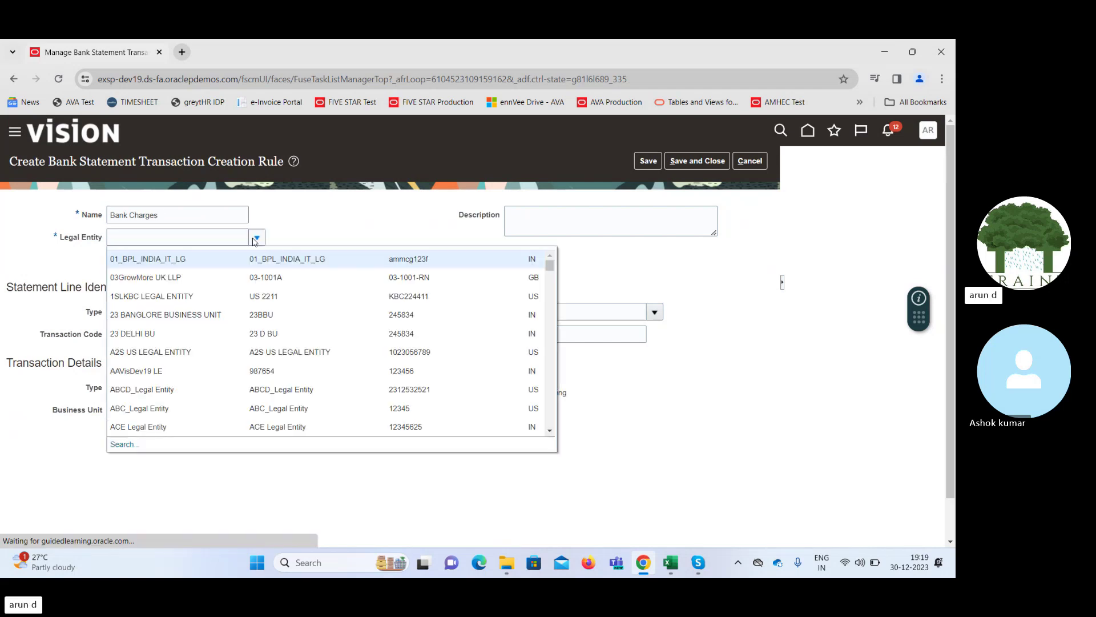
{"action": "type", "text": "US"}
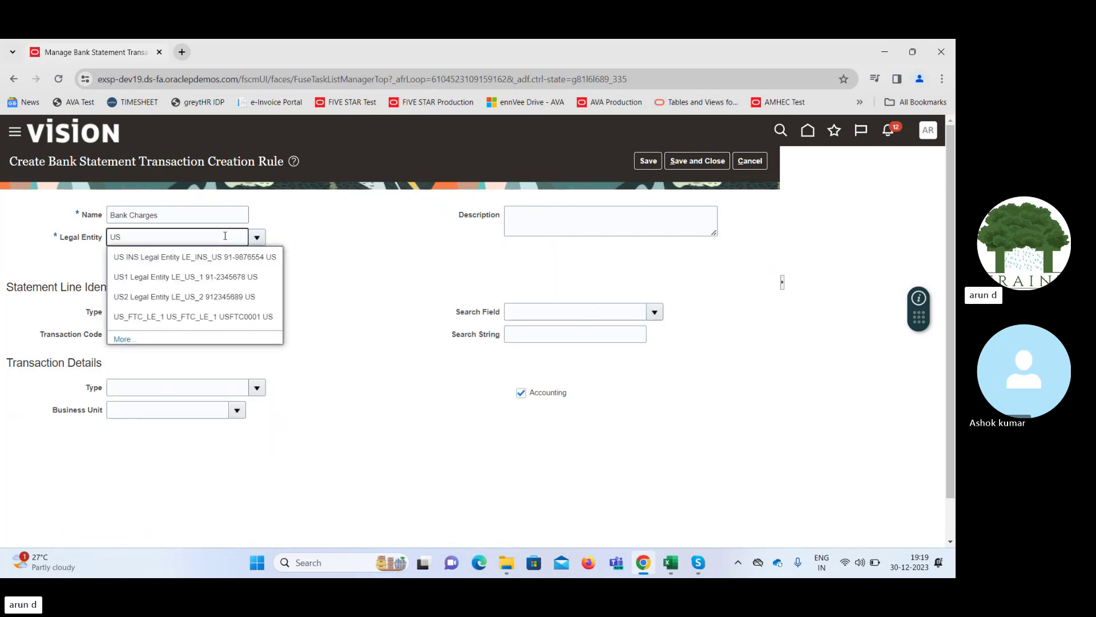
{"action": "left_click", "coordinate": [162, 278]}
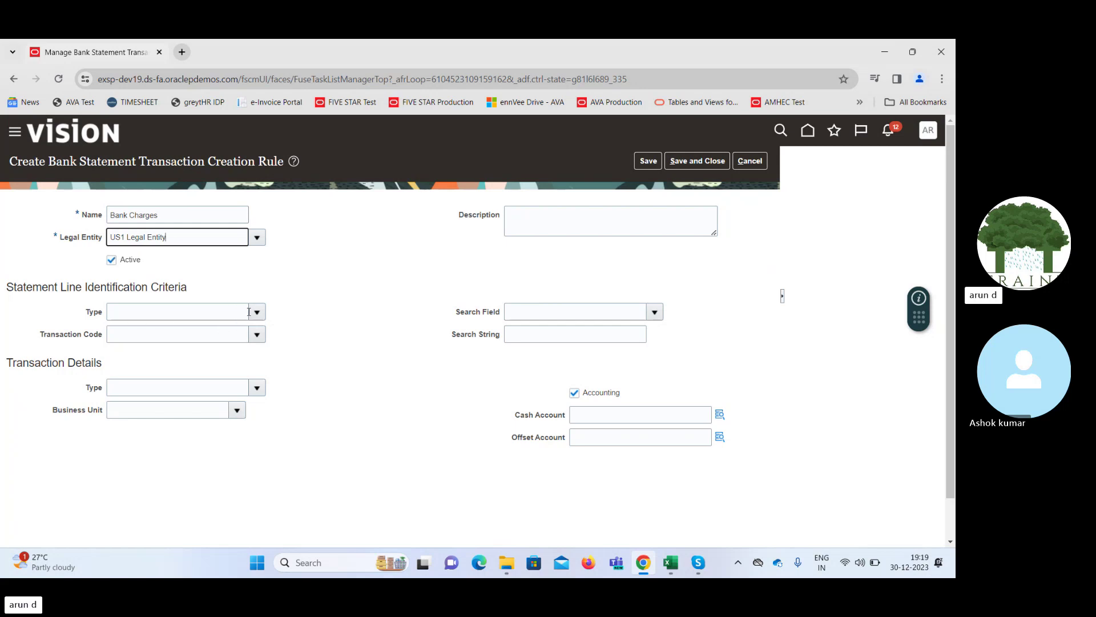
{"action": "left_click_drag", "start_coordinate": [23, 363], "coordinate": [100, 358]}
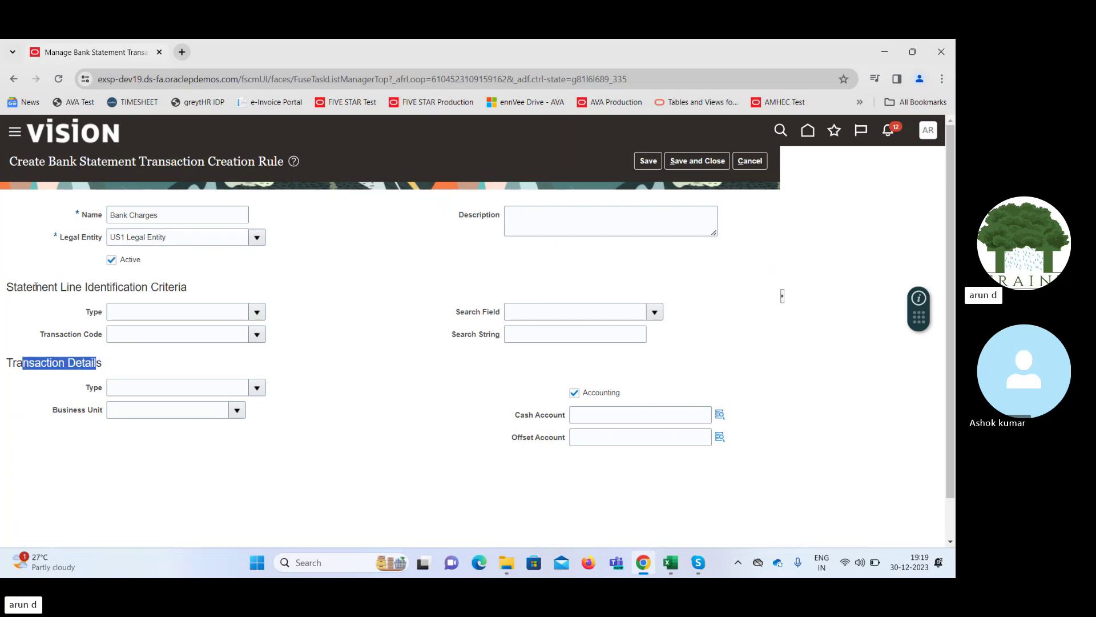
Make the rule match statement lines of type Fee with transaction code 661
{"action": "left_click", "coordinate": [256, 312]}
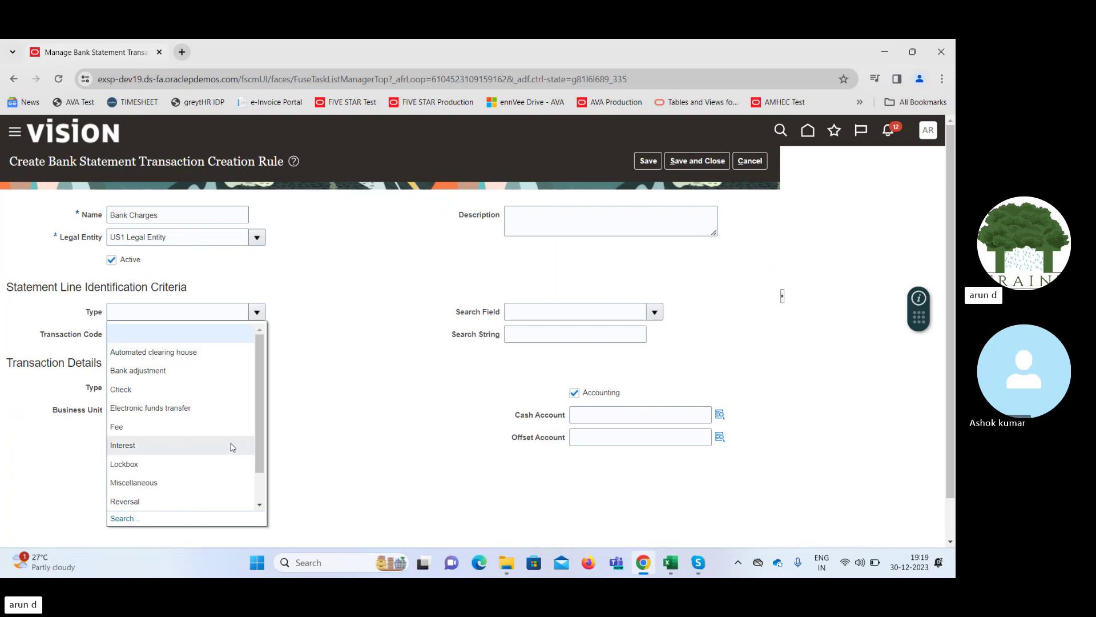
{"action": "left_click", "coordinate": [204, 426]}
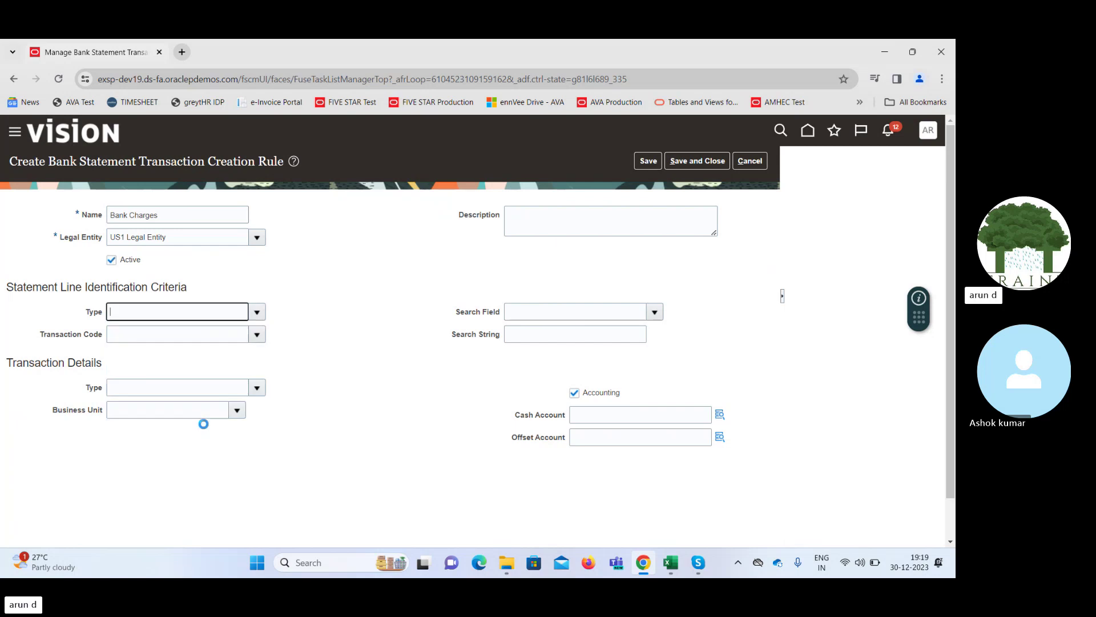
{"action": "left_click", "coordinate": [256, 337]}
{"action": "left_click", "coordinate": [256, 337]}
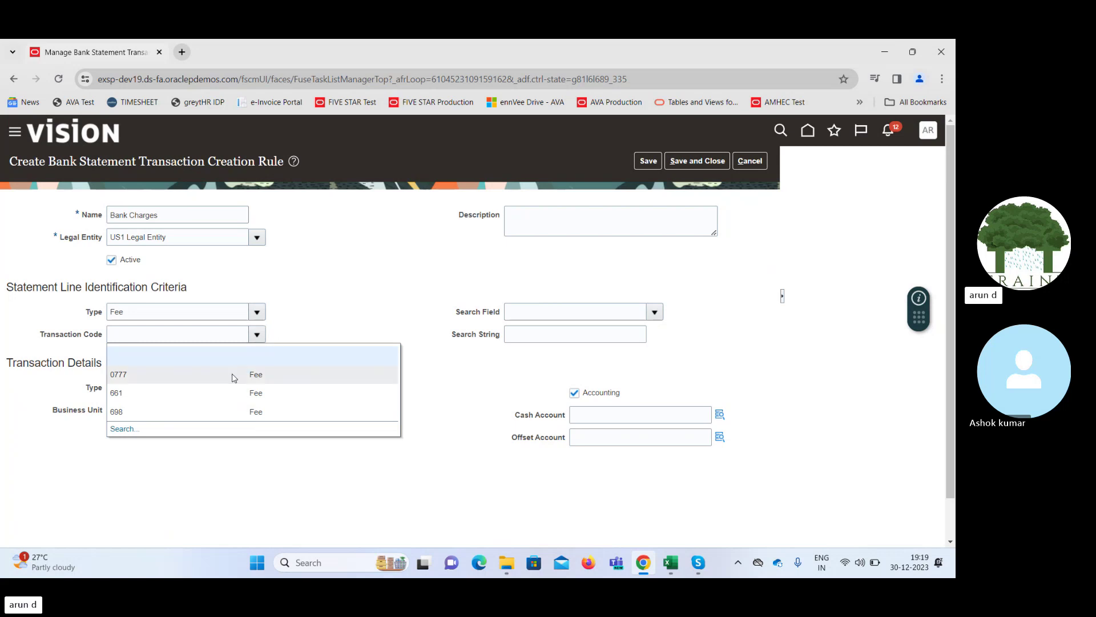
{"action": "left_click", "coordinate": [227, 393]}
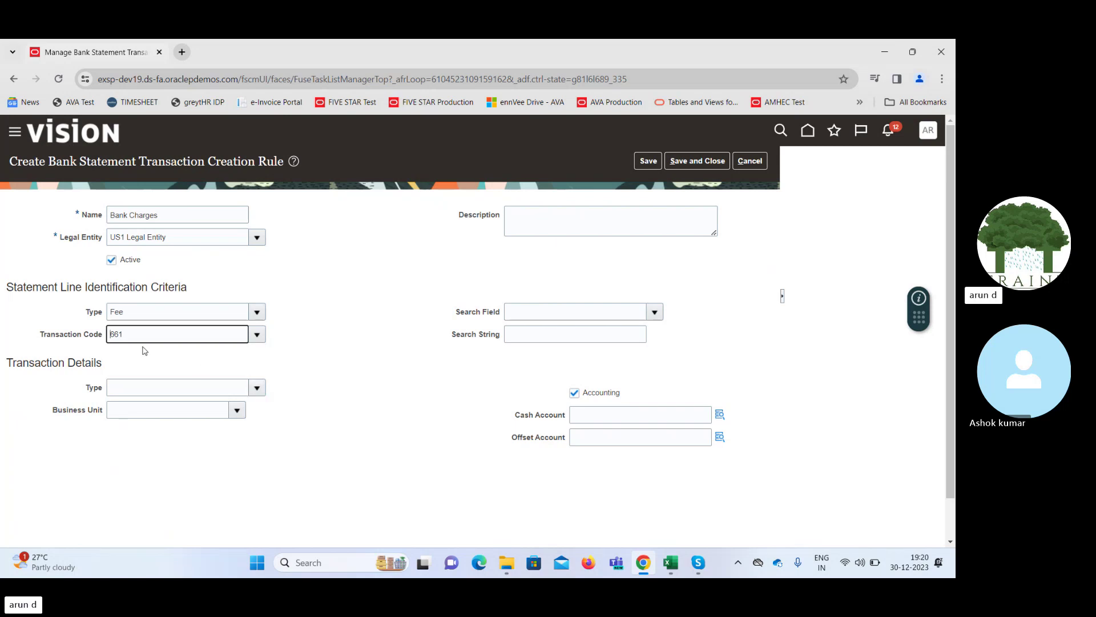
Set the created transaction type to Fee and business unit to Supremo US Business Unit
{"action": "left_click", "coordinate": [258, 387]}
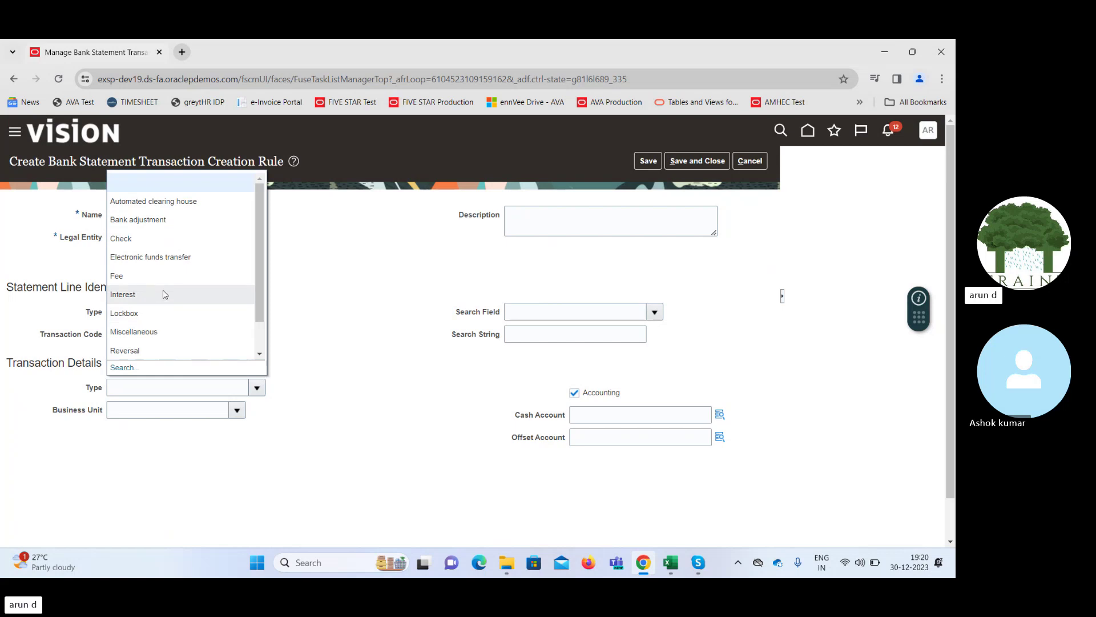
{"action": "left_click", "coordinate": [171, 276]}
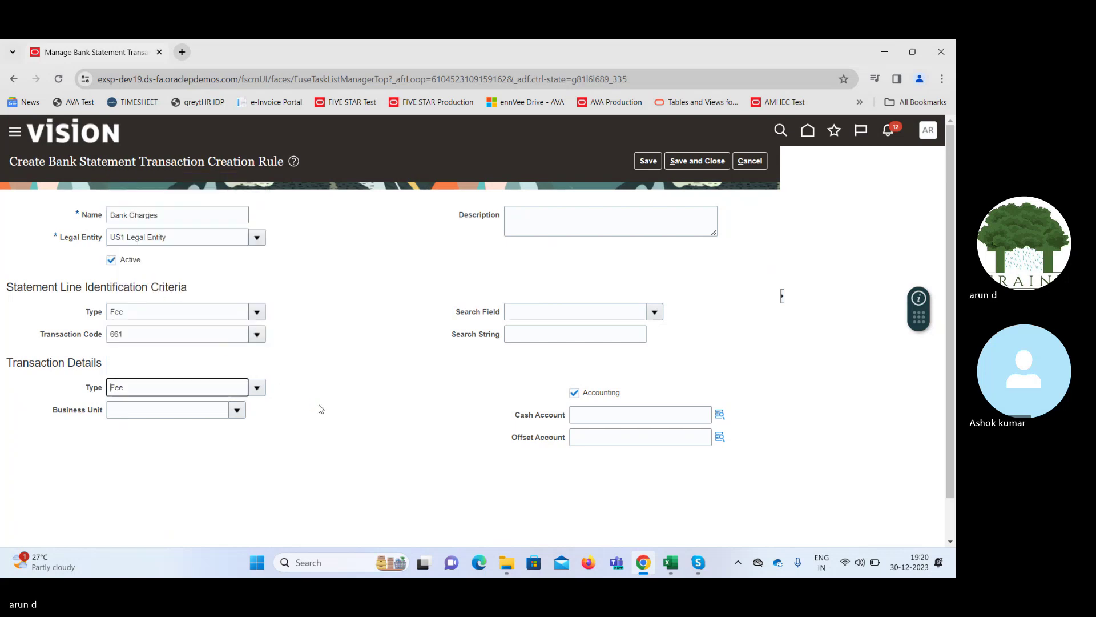
{"action": "left_click", "coordinate": [236, 411]}
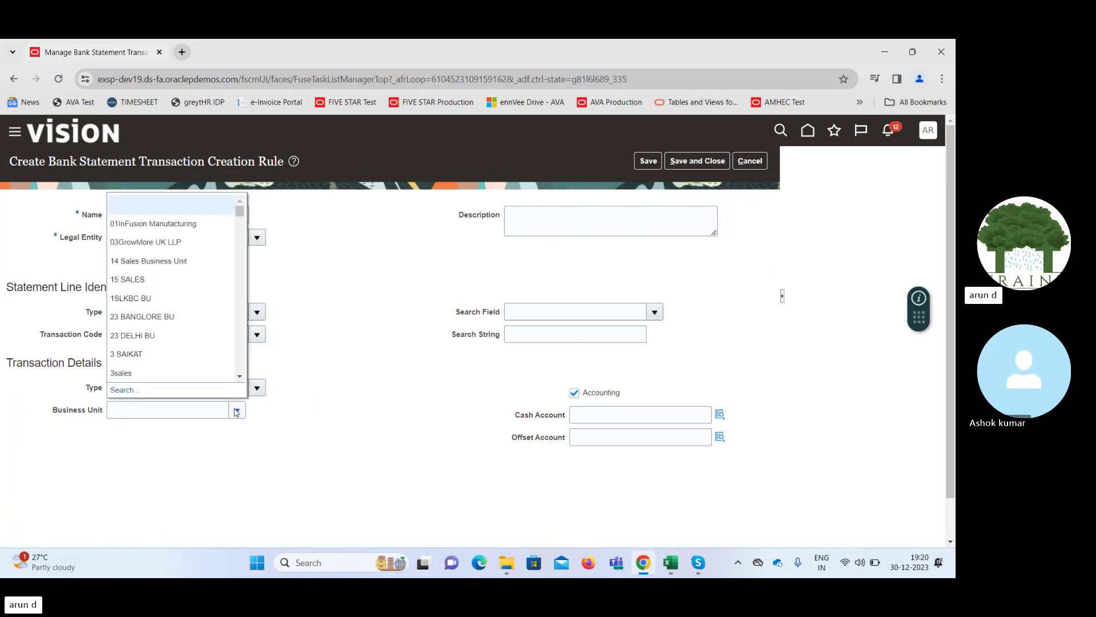
{"action": "left_click", "coordinate": [215, 409]}
{"action": "type", "text": "S"}
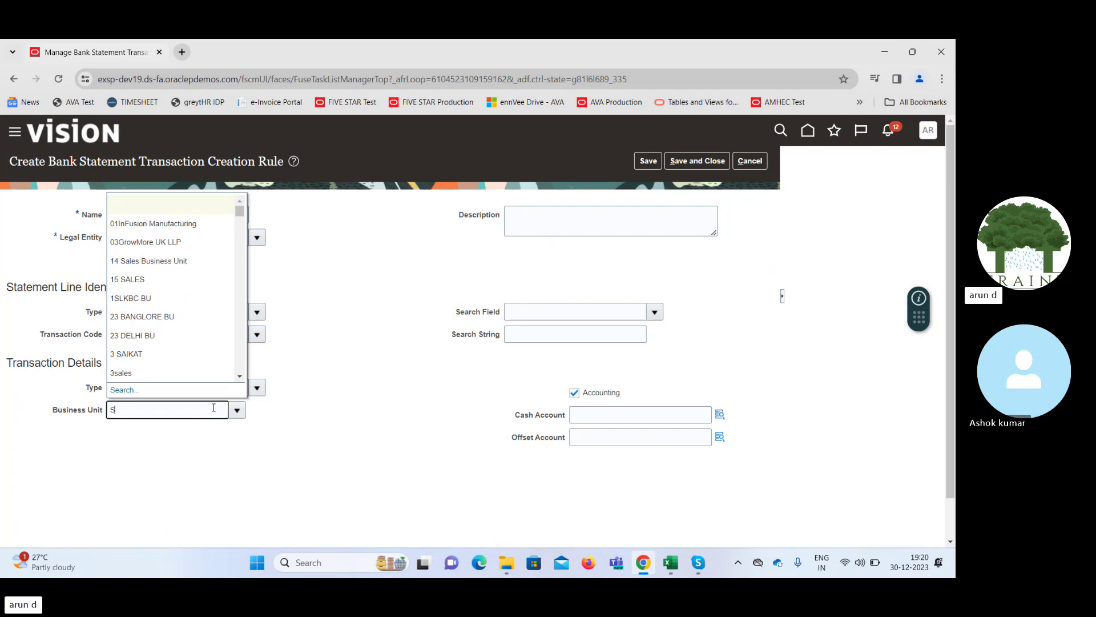
{"action": "type", "text": "up"}
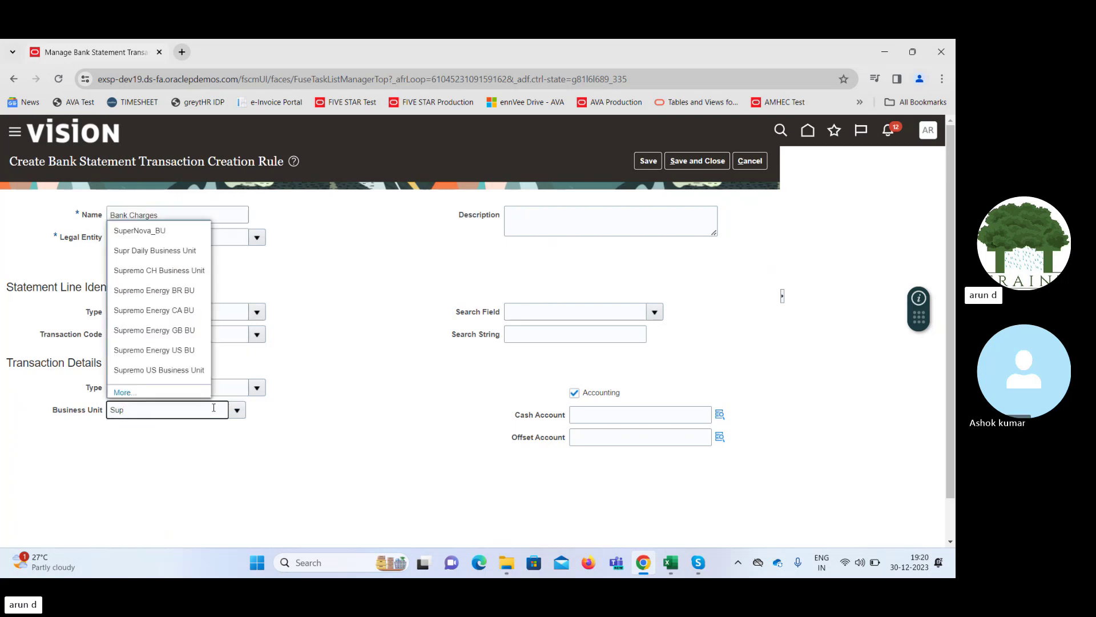
{"action": "left_click", "coordinate": [183, 370]}
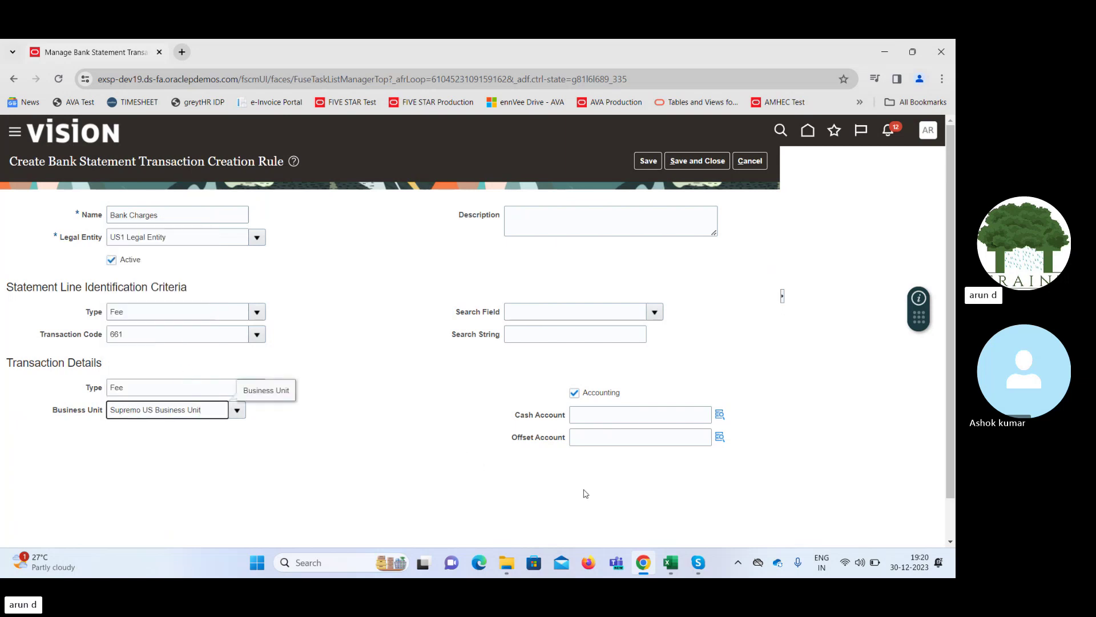
Set the cash account to 101.10.11200.000.000.000 using natural account 11200 Cash
{"action": "left_click", "coordinate": [719, 413]}
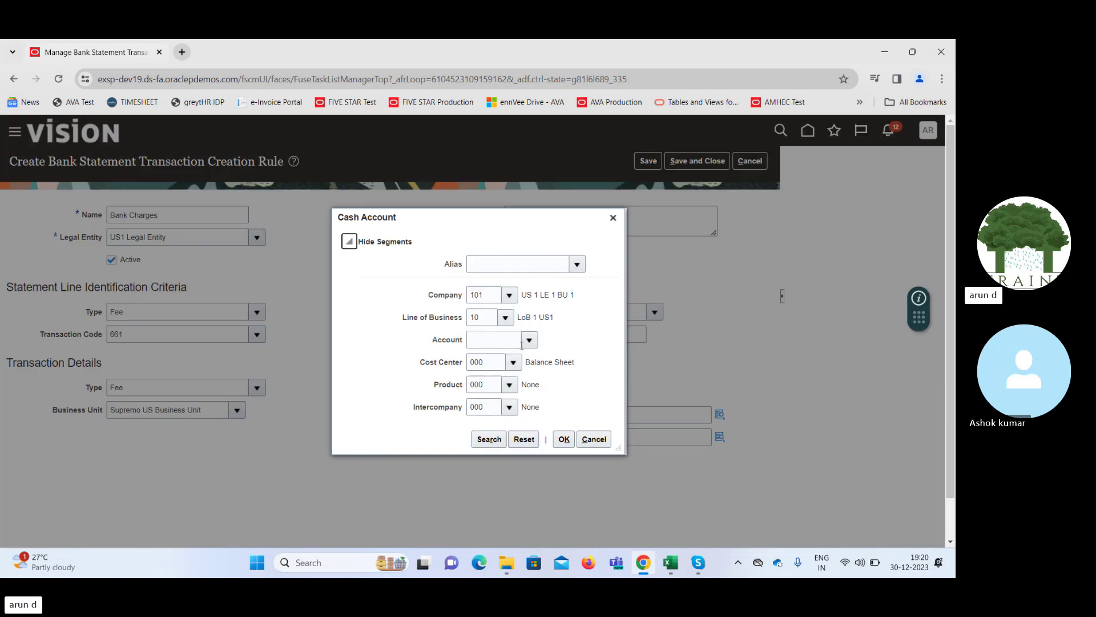
{"action": "left_click", "coordinate": [529, 339]}
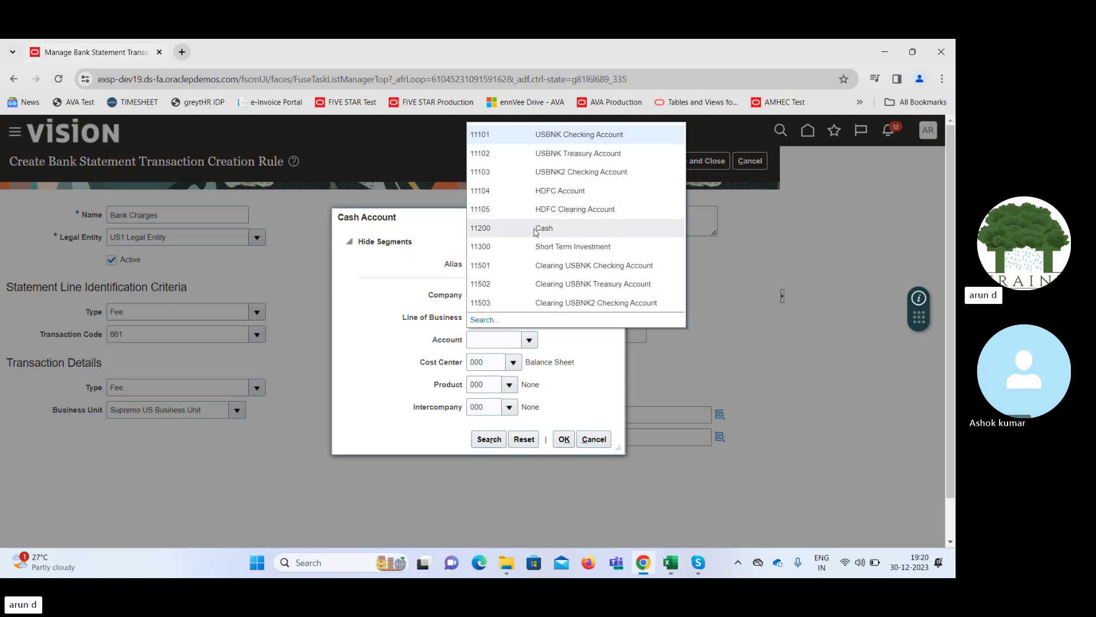
{"action": "left_click", "coordinate": [537, 229]}
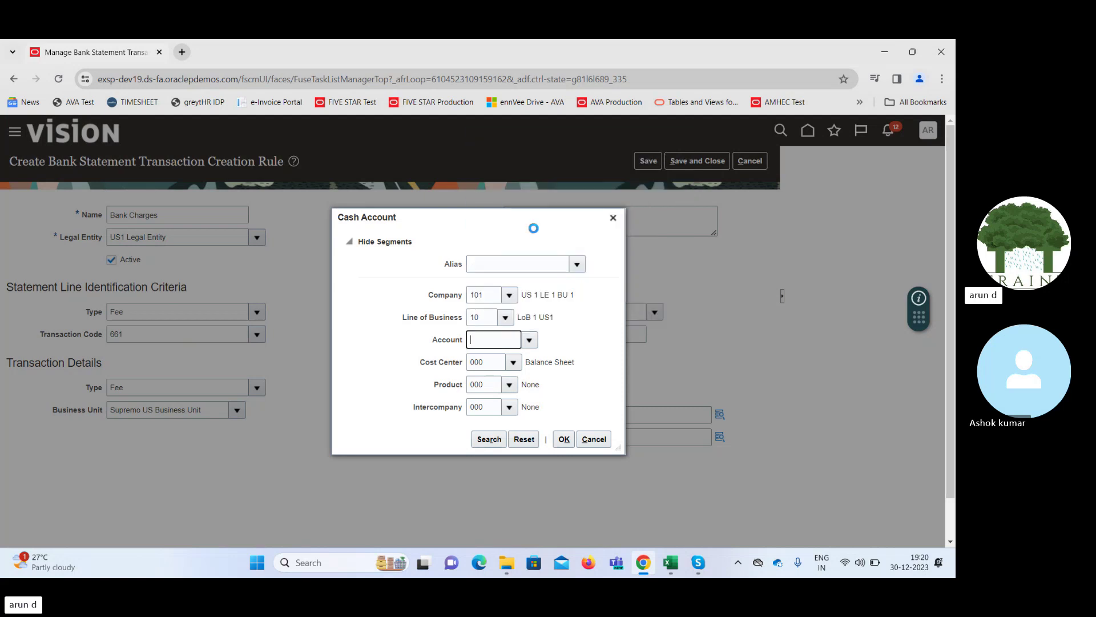
{"action": "left_click", "coordinate": [567, 443]}
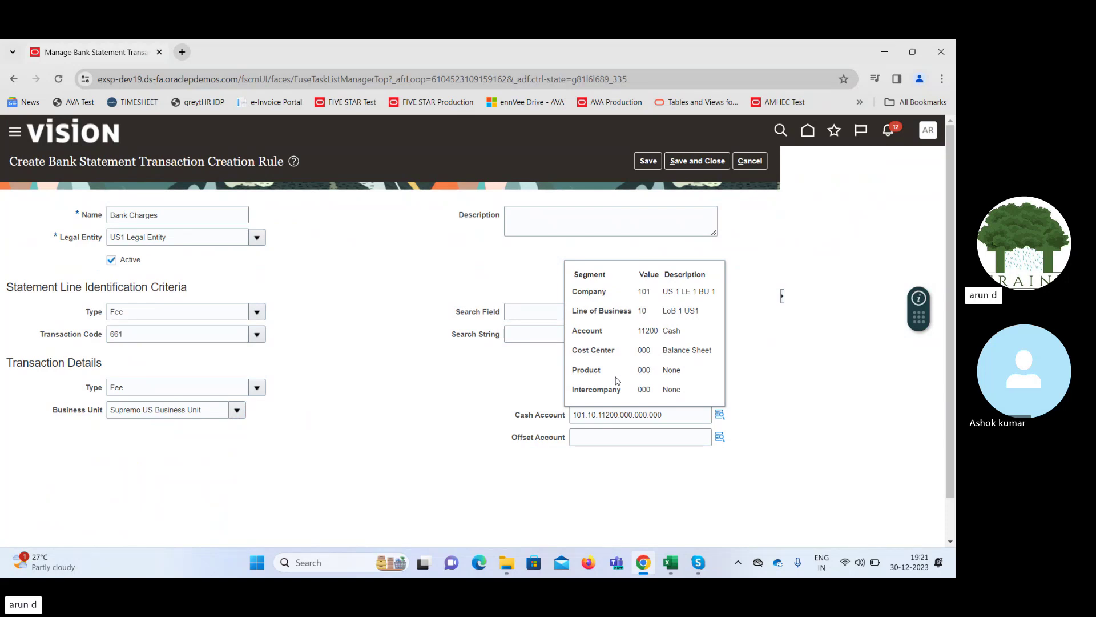
{"action": "left_click", "coordinate": [720, 437]}
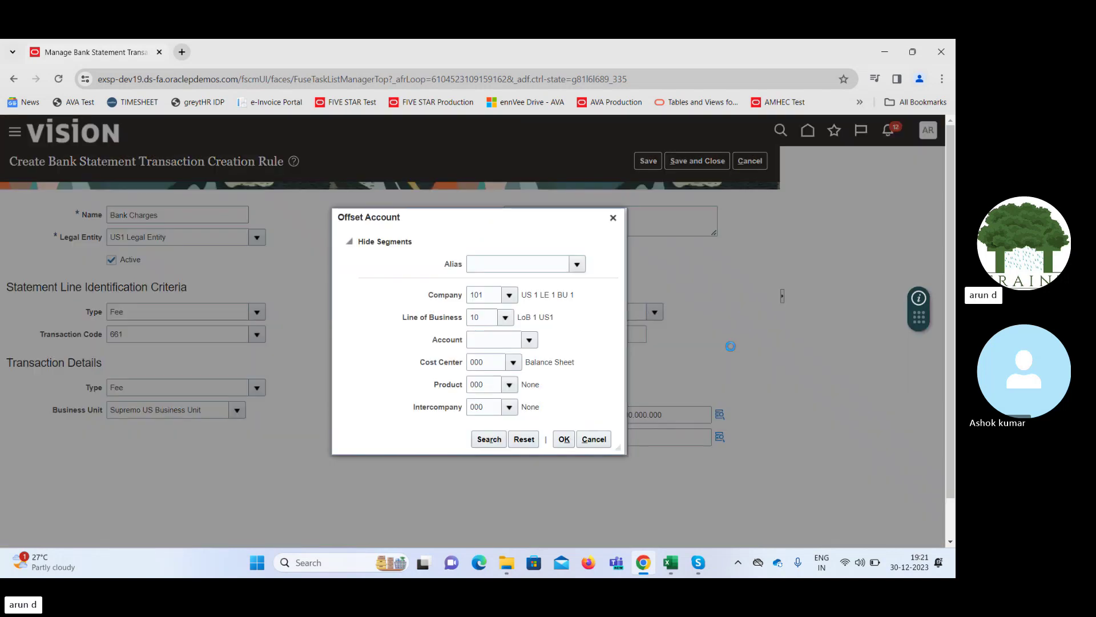
Search accounts for 'Bank' and set the offset account to 64570 Bank Charges (101.10.64570.000.000.000)
{"action": "left_click", "coordinate": [529, 340]}
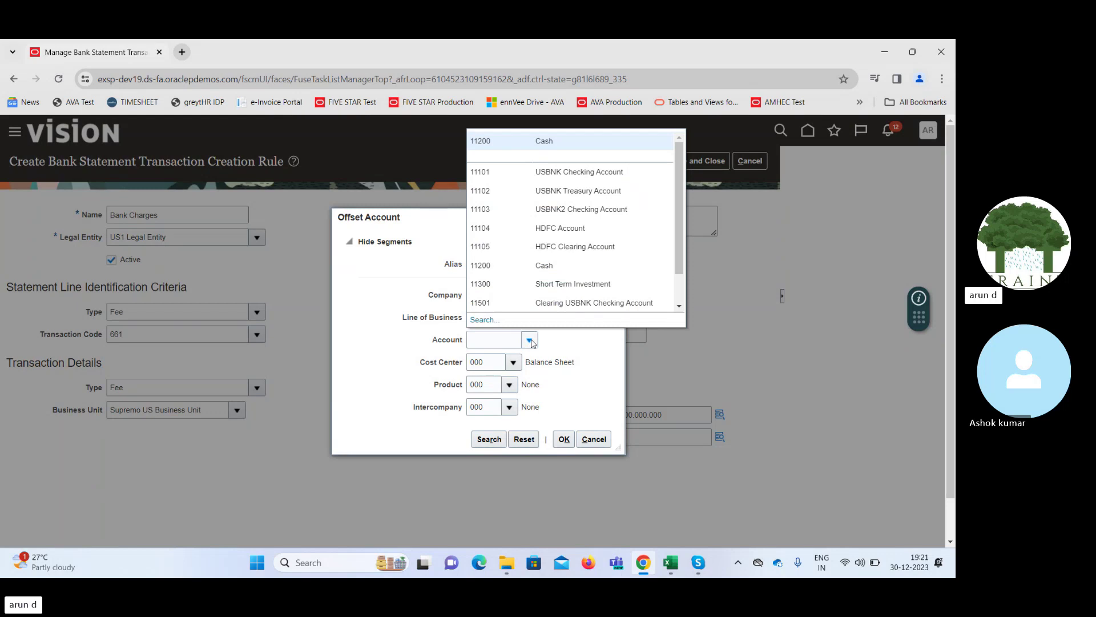
{"action": "left_click", "coordinate": [483, 320]}
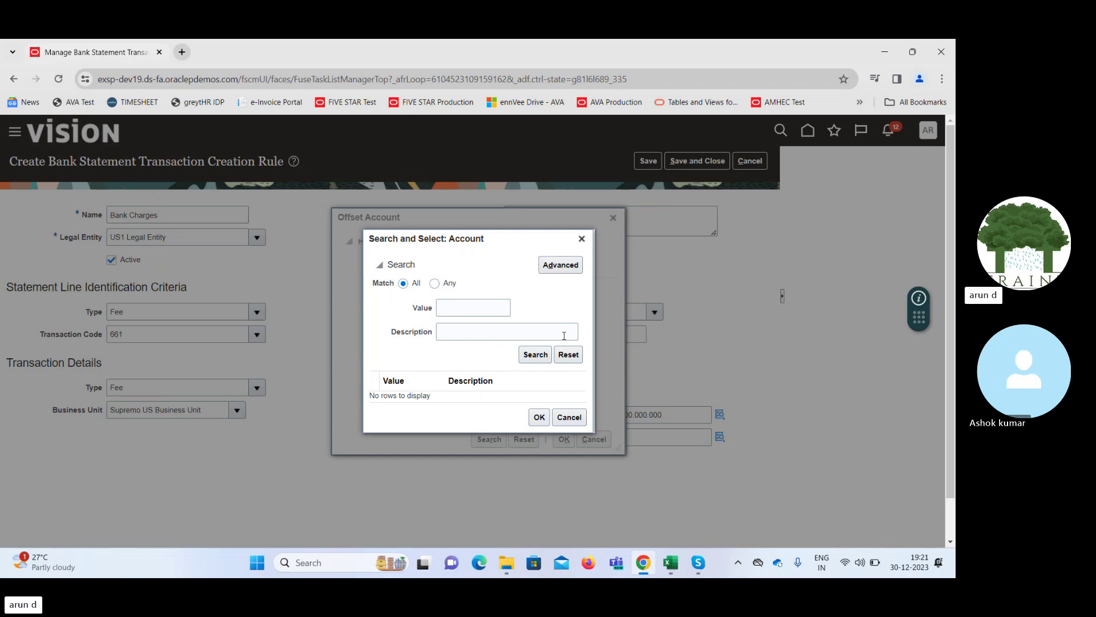
{"action": "left_click", "coordinate": [529, 339]}
{"action": "type", "text": "Bank"}
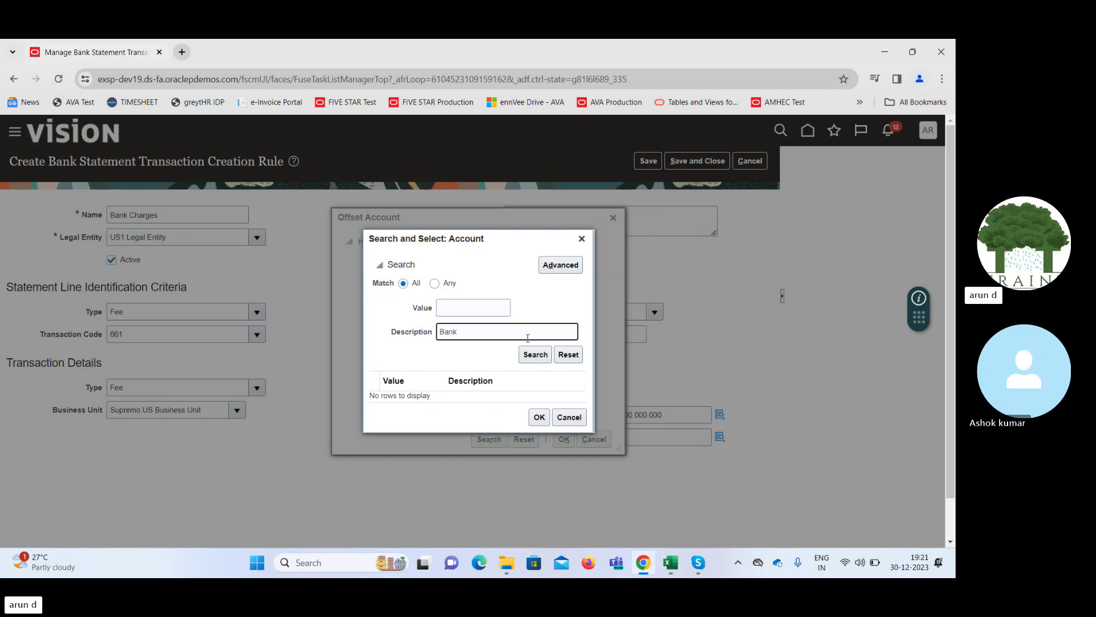
{"action": "key", "text": "Return"}
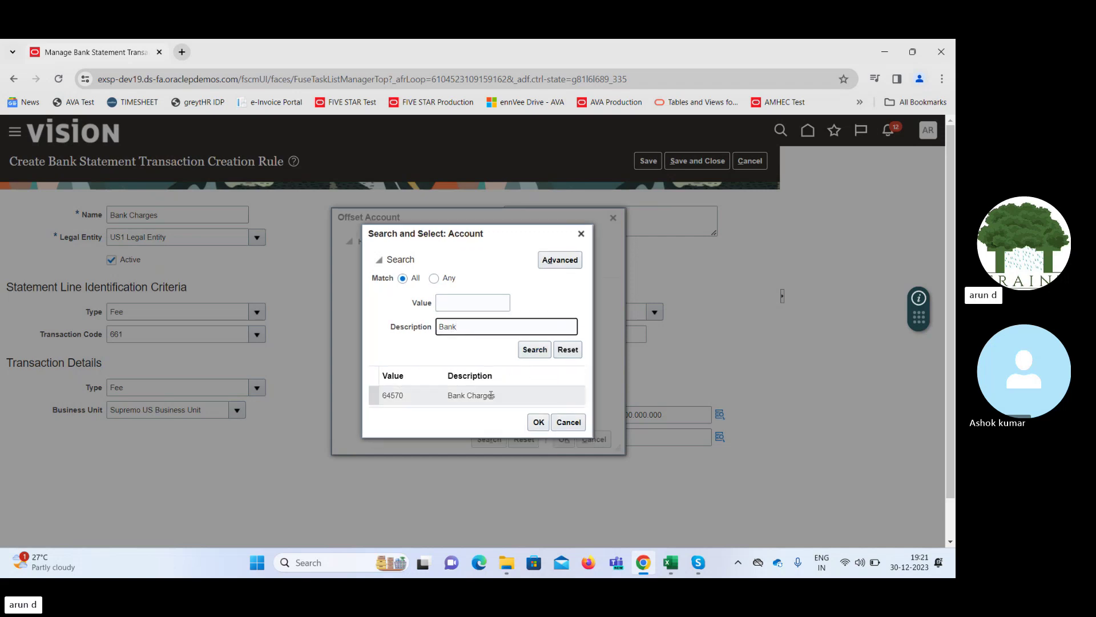
{"action": "left_click", "coordinate": [491, 396]}
{"action": "left_click", "coordinate": [538, 422]}
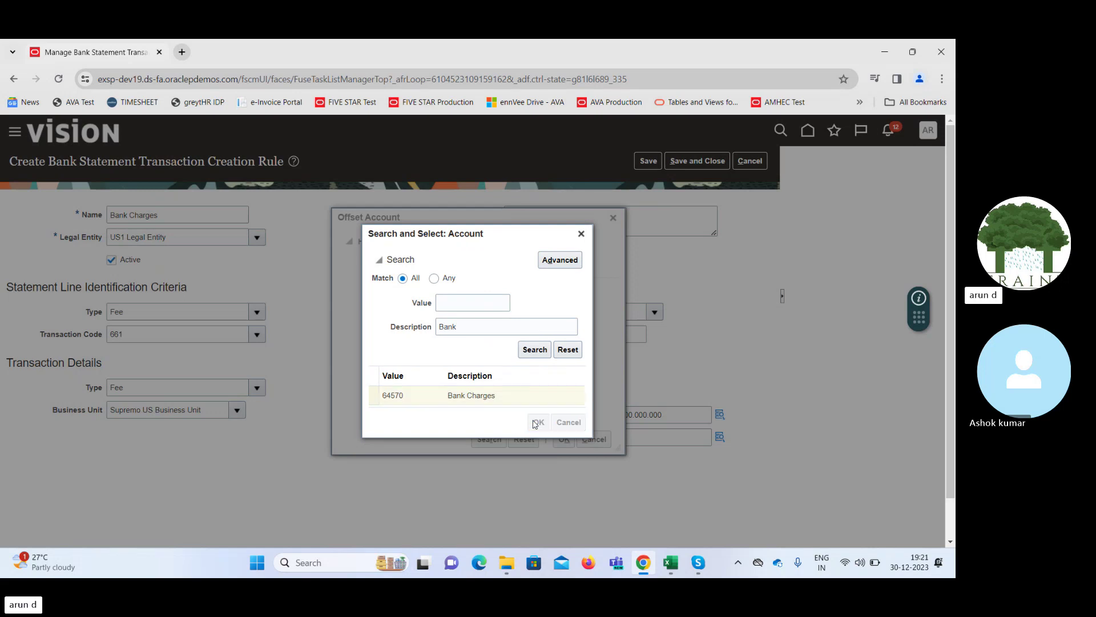
{"action": "left_click", "coordinate": [564, 439]}
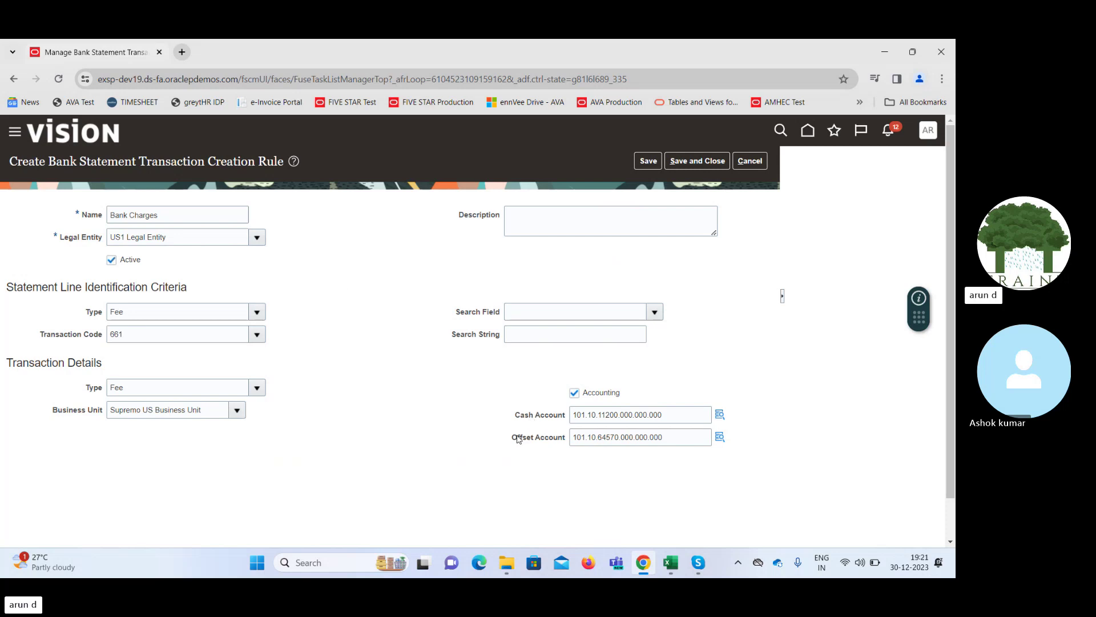
{"action": "left_click_drag", "start_coordinate": [518, 439], "coordinate": [565, 440]}
Save and close the Bank Charges rule, then go back to the ERP10_Implementation_Project tasks
{"action": "left_click", "coordinate": [483, 460]}
{"action": "left_click", "coordinate": [649, 163]}
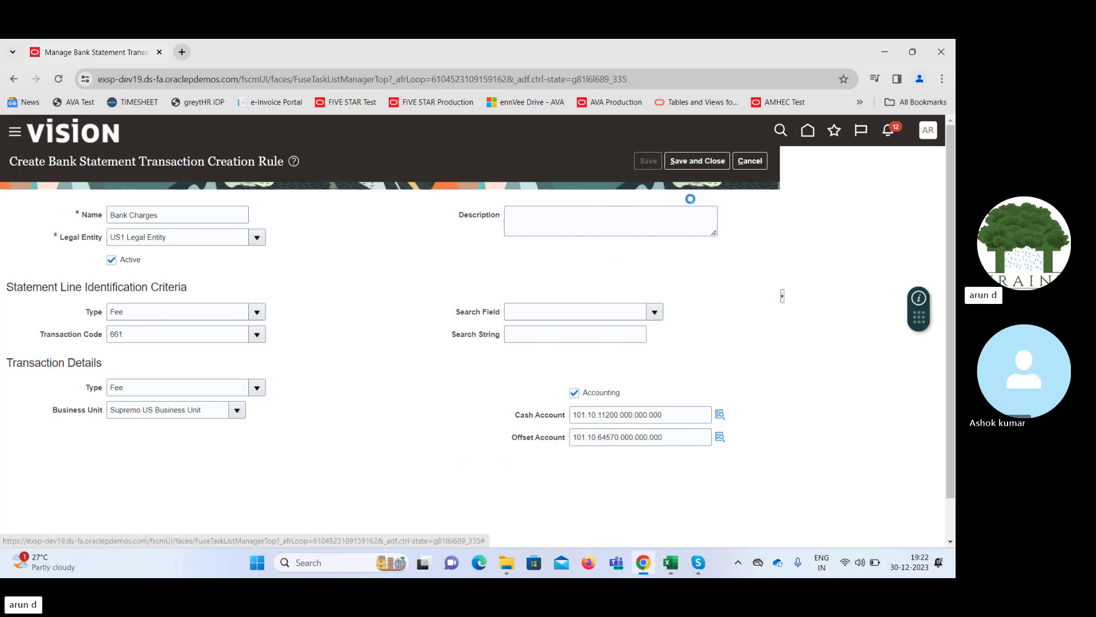
{"action": "left_click", "coordinate": [507, 244]}
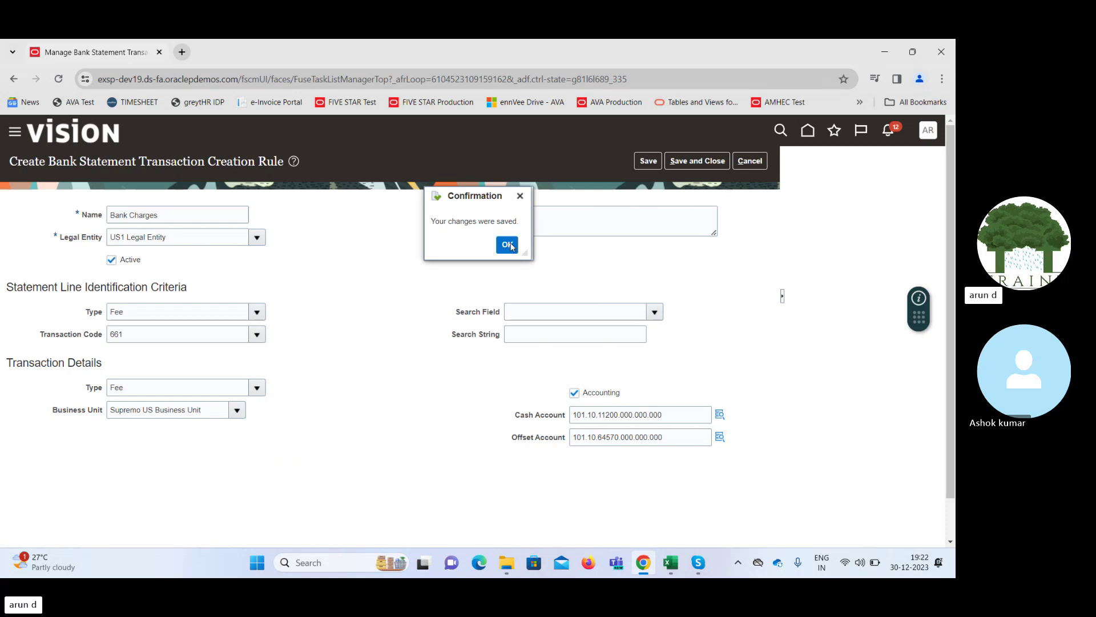
{"action": "left_click", "coordinate": [704, 162]}
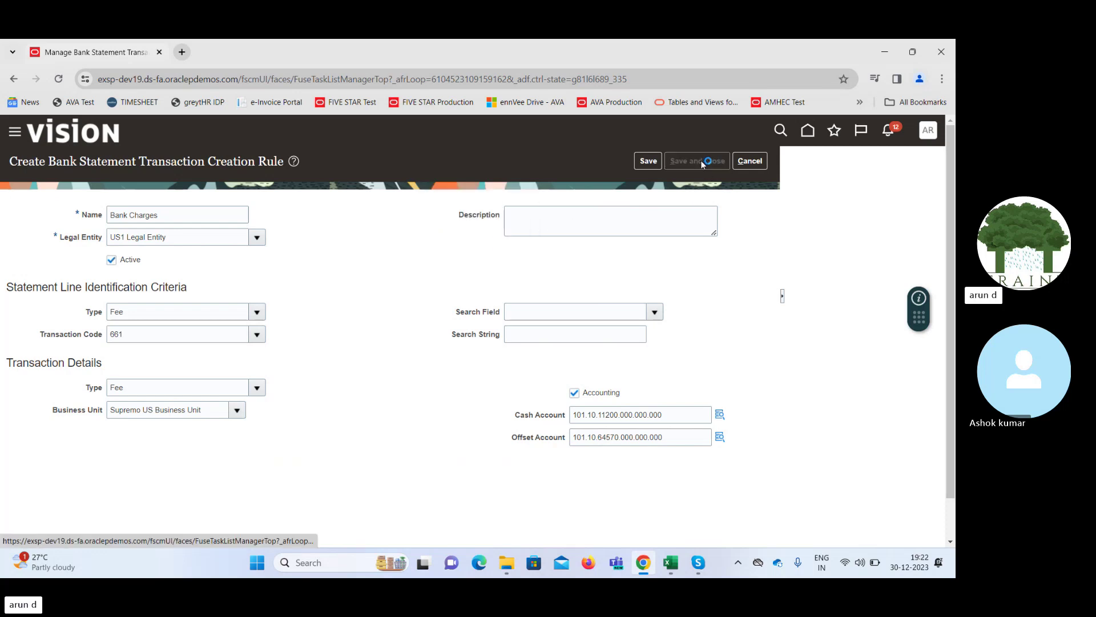
{"action": "left_click", "coordinate": [507, 244]}
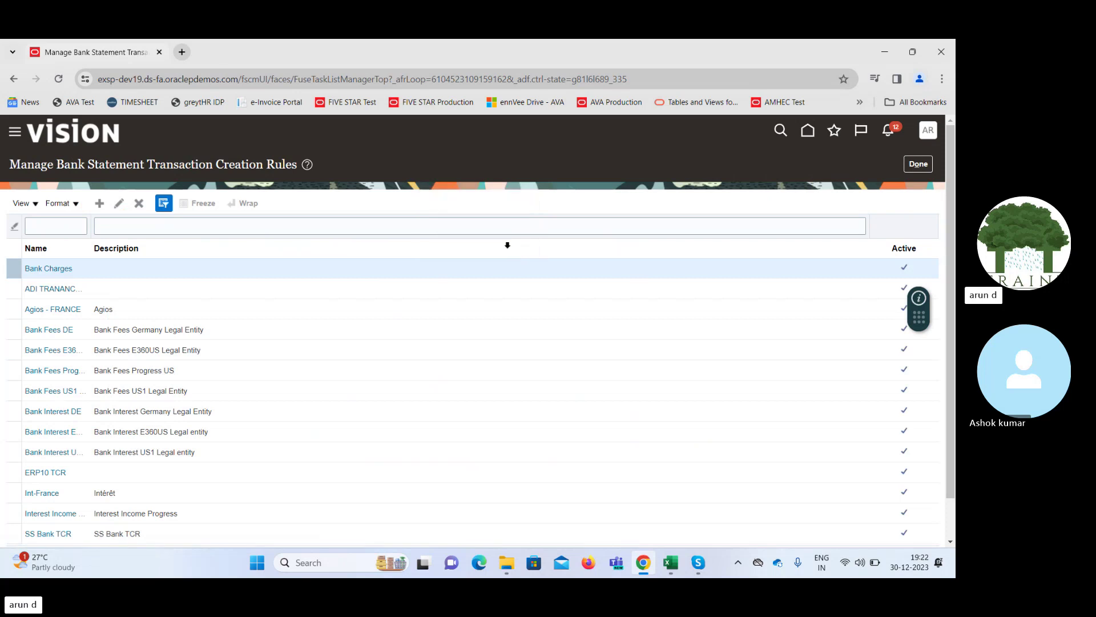
{"action": "left_click", "coordinate": [918, 165]}
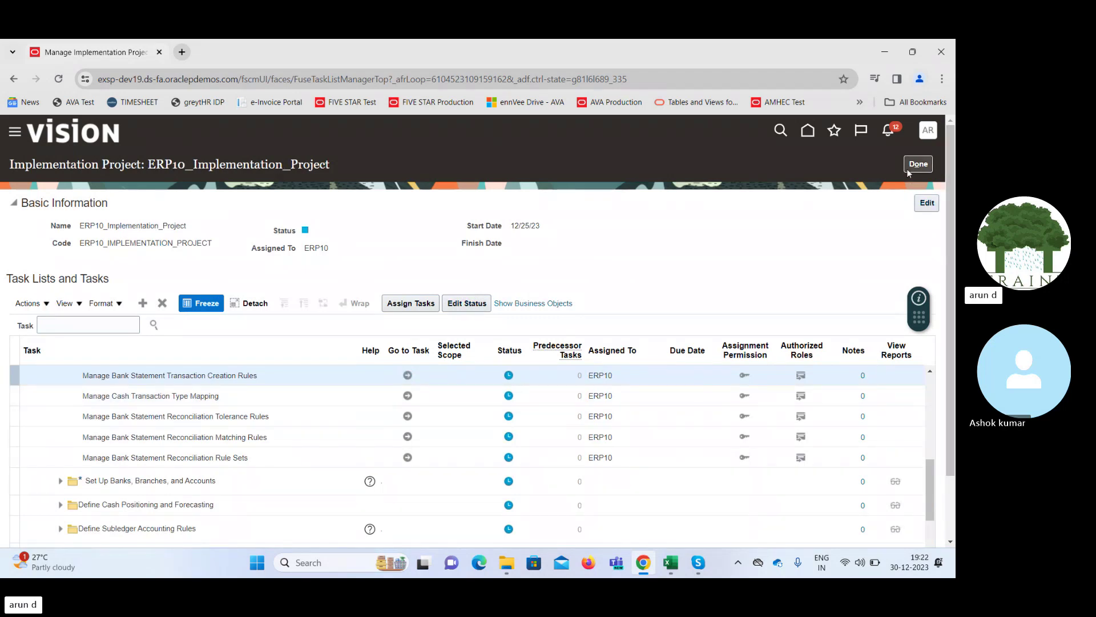
Start a new bank statement from the bank statement tasks and select bank account BofA-2869
{"action": "left_click", "coordinate": [921, 166]}
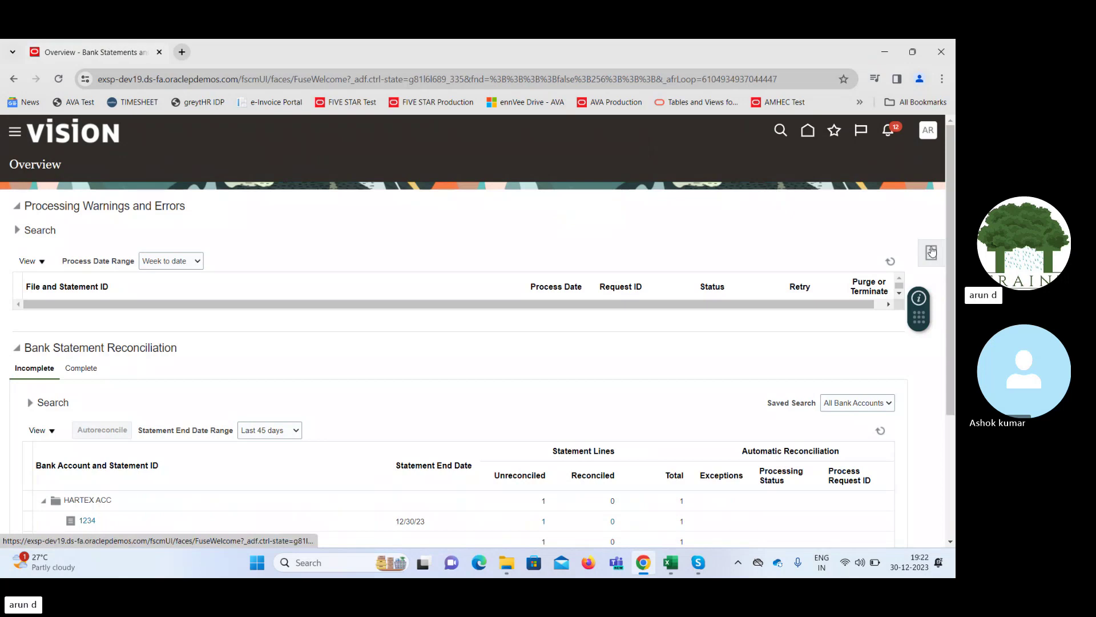
{"action": "left_click", "coordinate": [931, 251]}
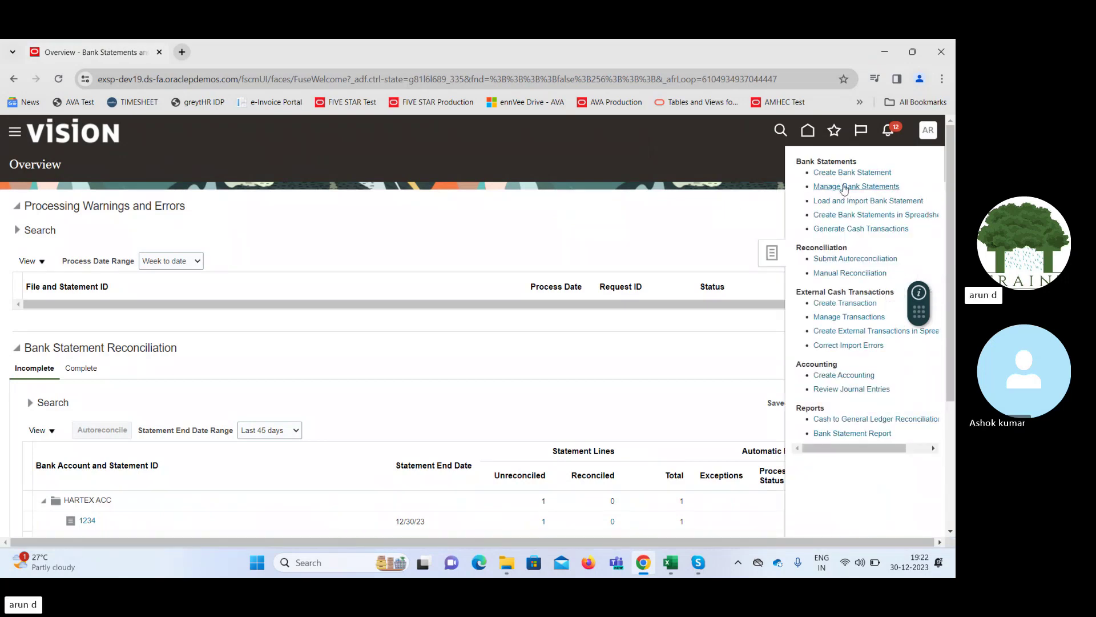
{"action": "left_click", "coordinate": [846, 172]}
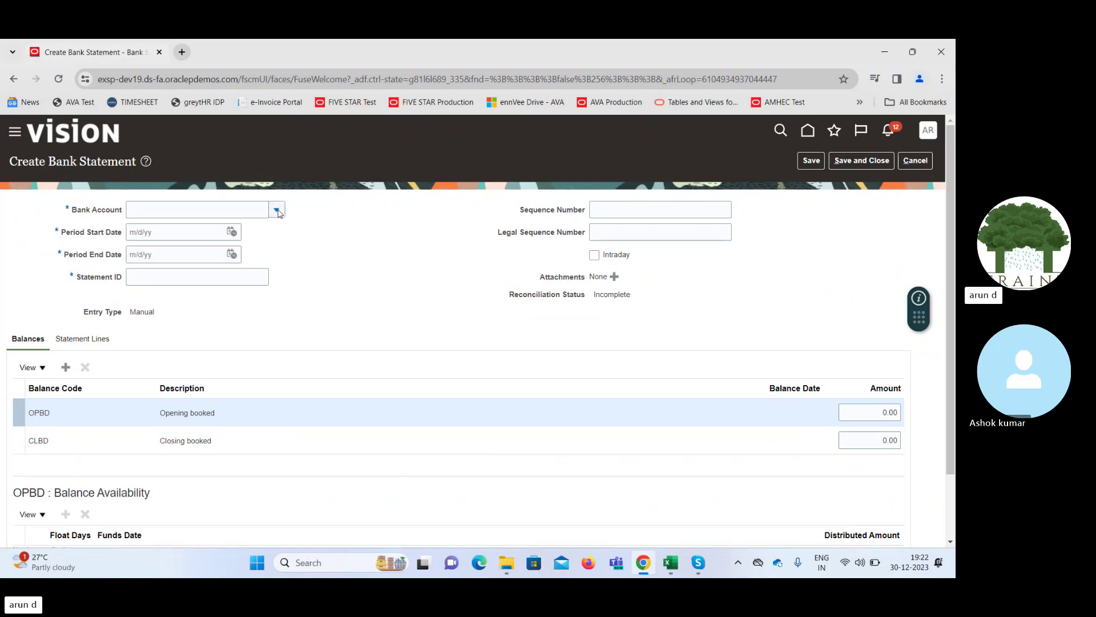
{"action": "left_click", "coordinate": [277, 211]}
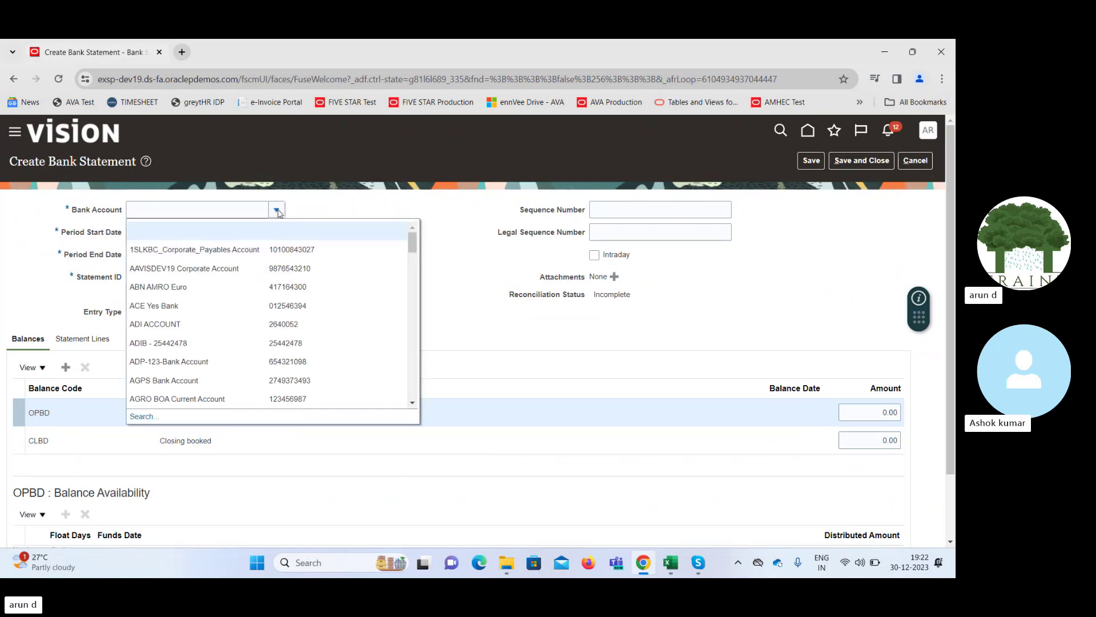
{"action": "left_click", "coordinate": [209, 208]}
{"action": "type", "text": "cor"}
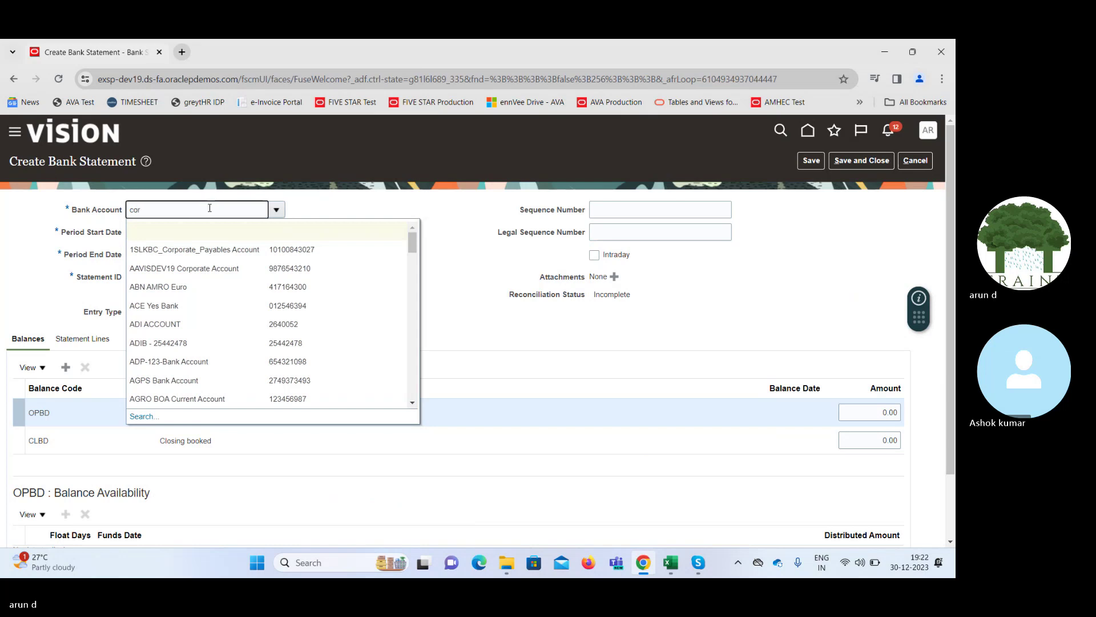
{"action": "key", "text": "BackSpace"}
{"action": "key", "text": "BackSpace"}
{"action": "key", "text": "BackSpace"}
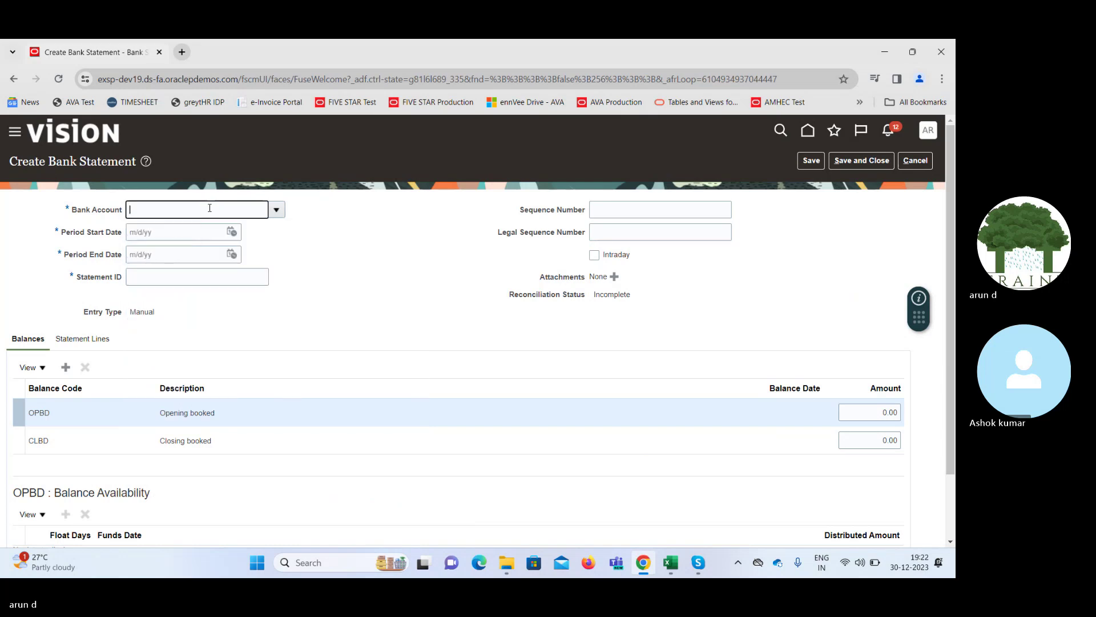
{"action": "type", "text": "Bo"}
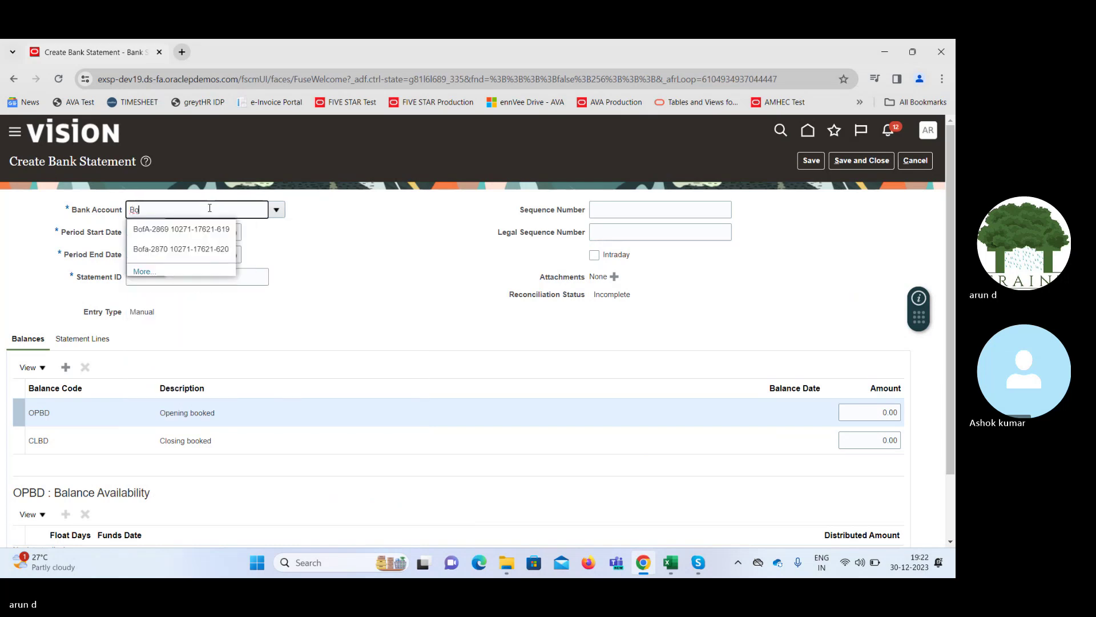
{"action": "left_click", "coordinate": [174, 232]}
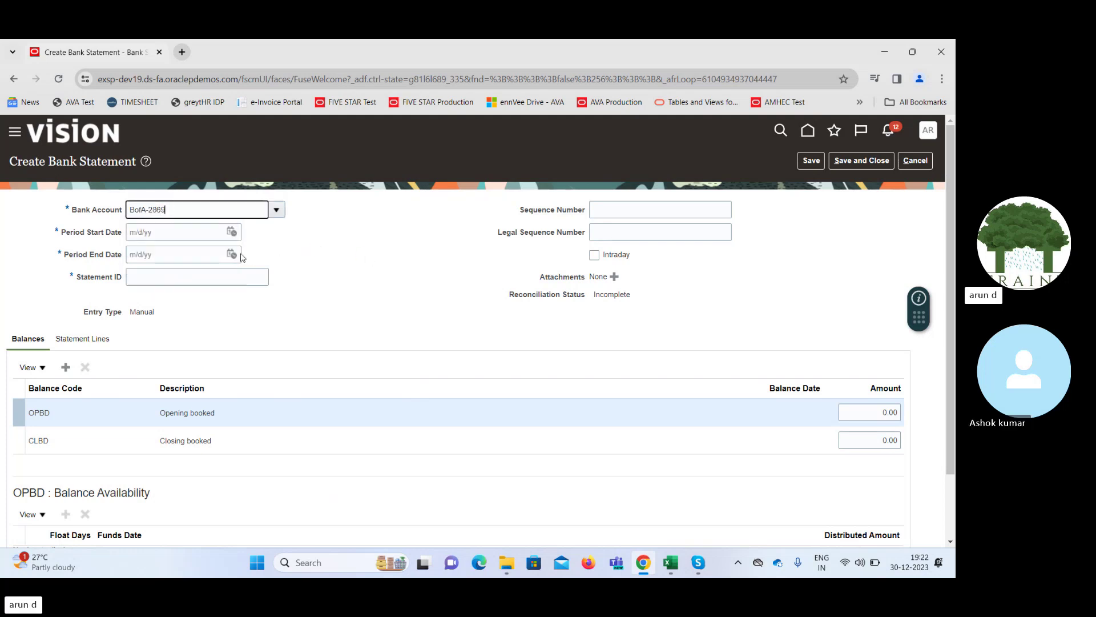
Set the statement period from 12/30/23 to 12/30/23 and enter Statement ID 30122302
{"action": "left_click", "coordinate": [231, 232]}
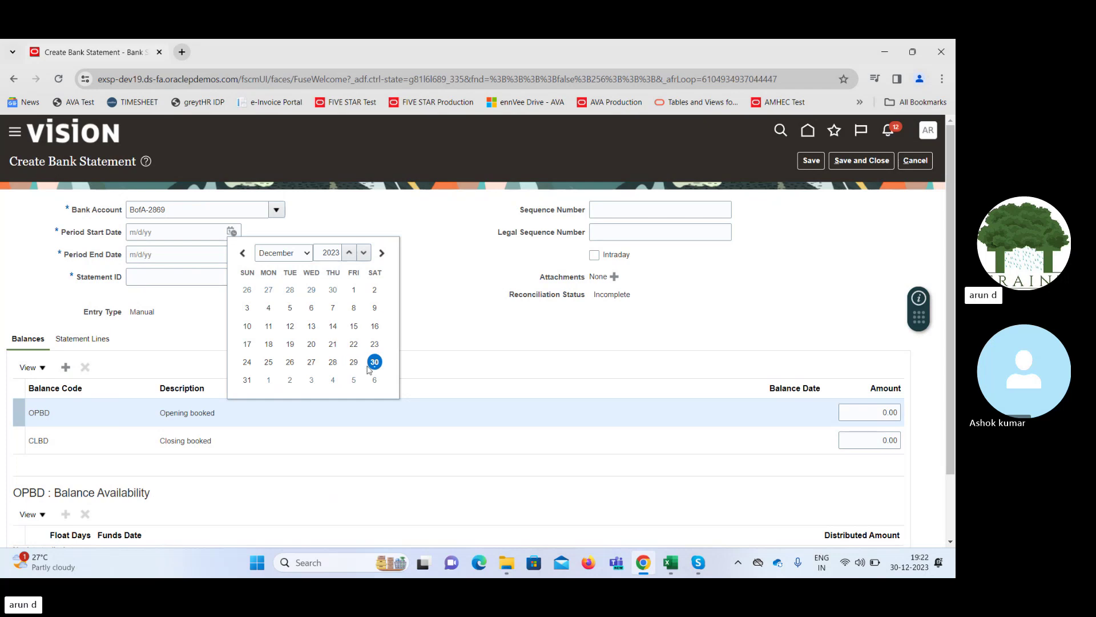
{"action": "left_click", "coordinate": [374, 362]}
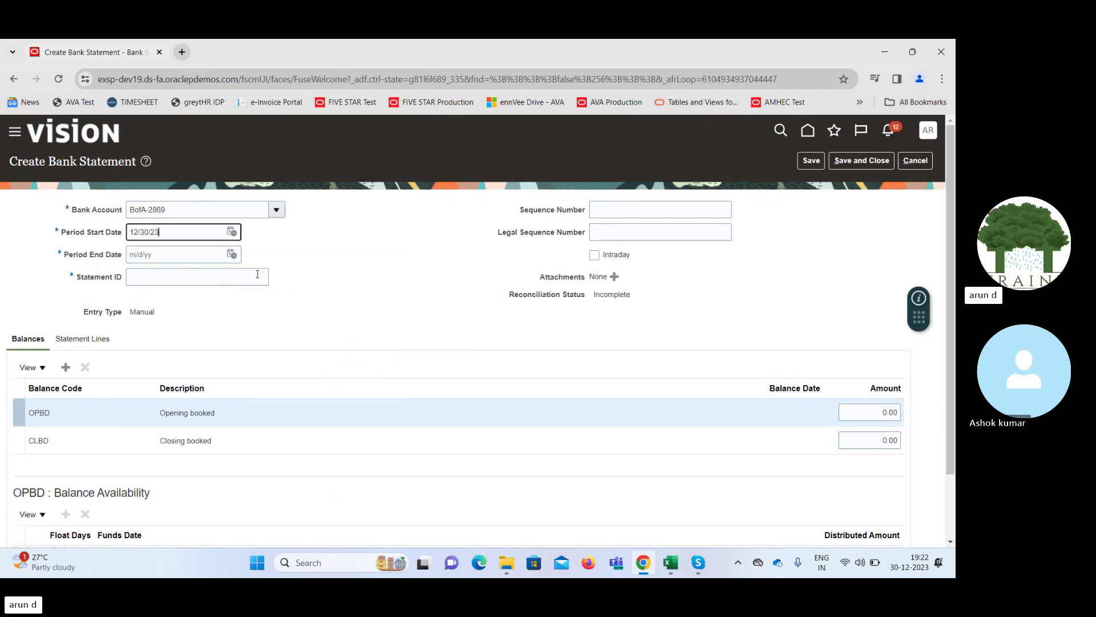
{"action": "left_click", "coordinate": [232, 255]}
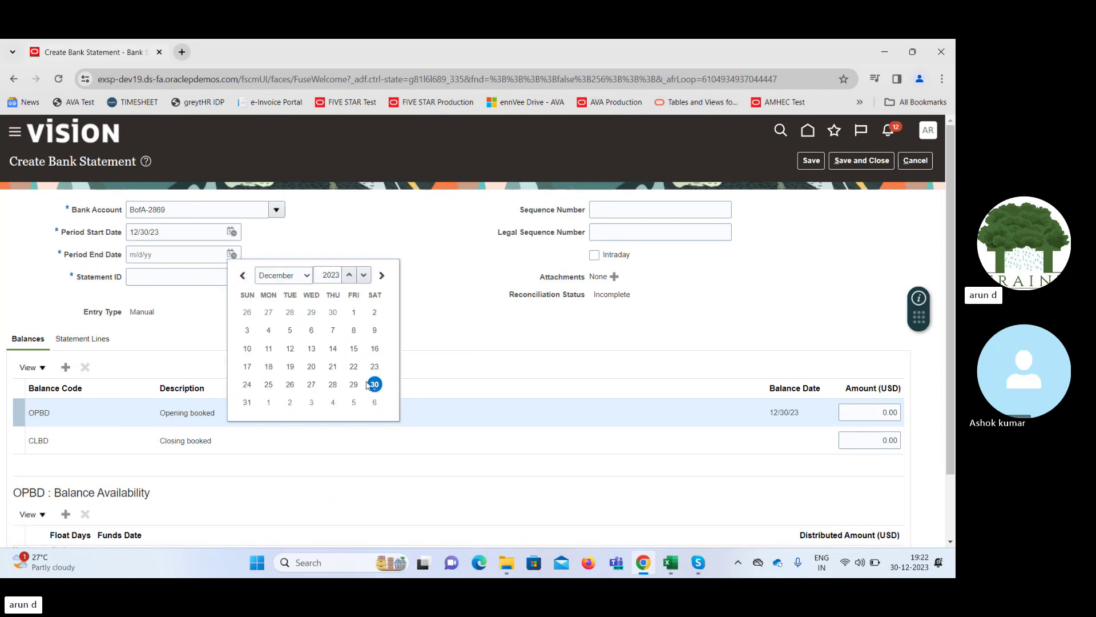
{"action": "left_click", "coordinate": [374, 386]}
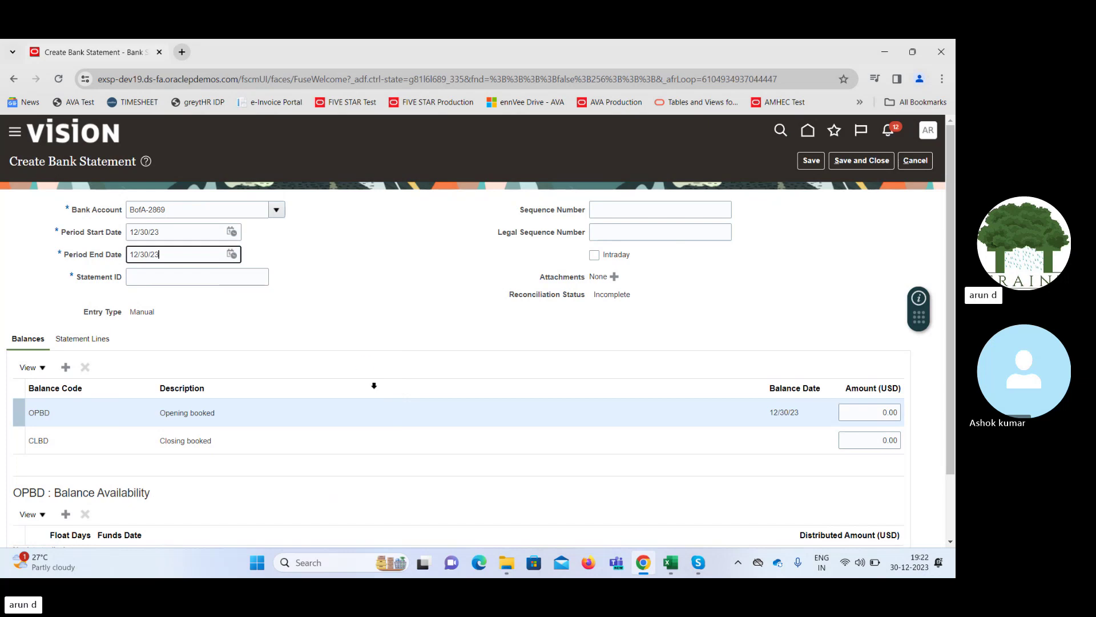
{"action": "left_click", "coordinate": [237, 275]}
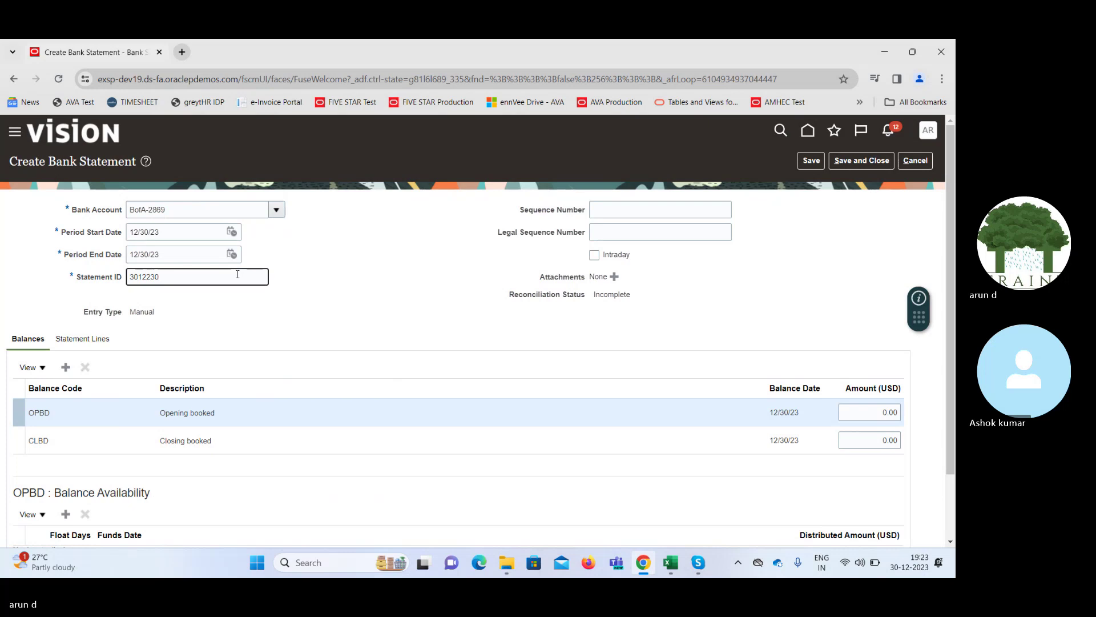
{"action": "left_click", "coordinate": [372, 323]}
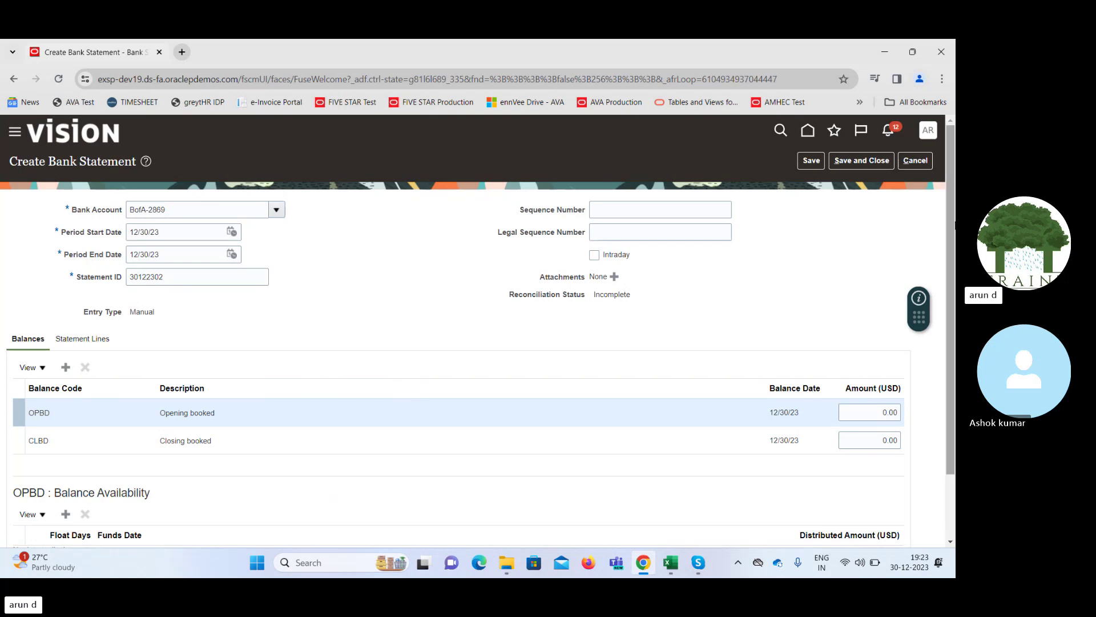
{"action": "scroll", "coordinate": [955, 224], "scroll_direction": "down", "scroll_amount": 2}
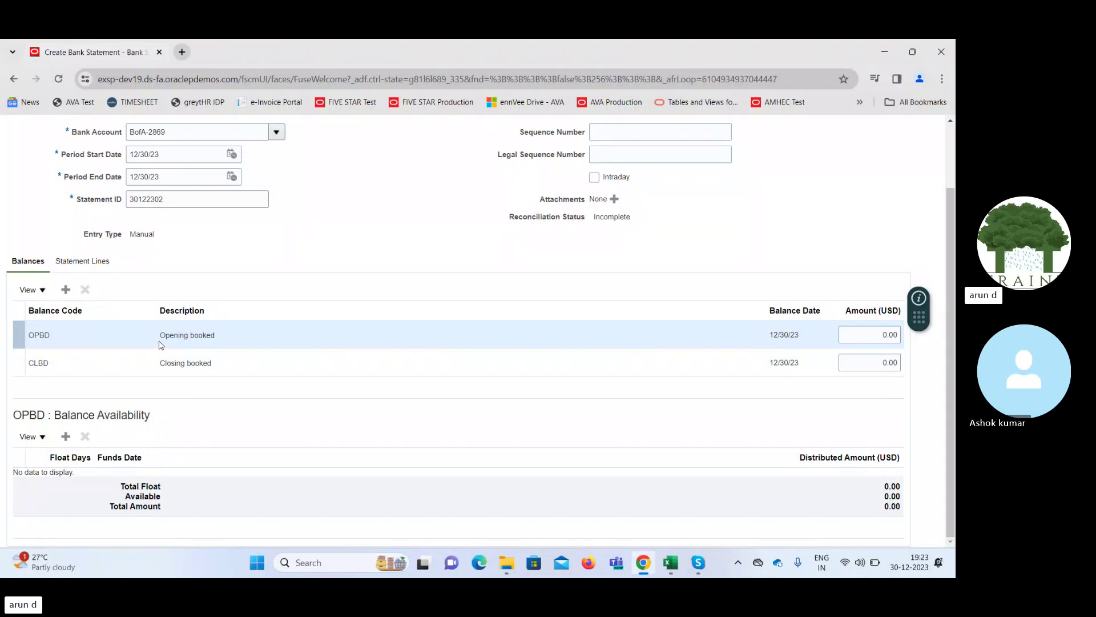
Go to the Statement Lines of statement 30122302 and add a new line
{"action": "left_click", "coordinate": [83, 263]}
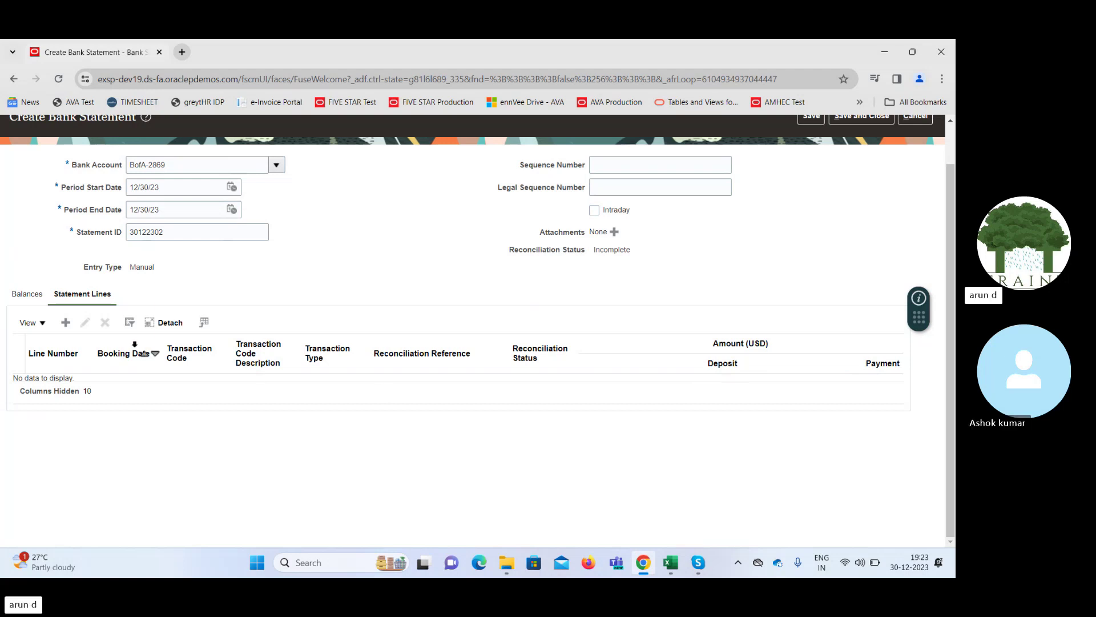
{"action": "left_click", "coordinate": [66, 324]}
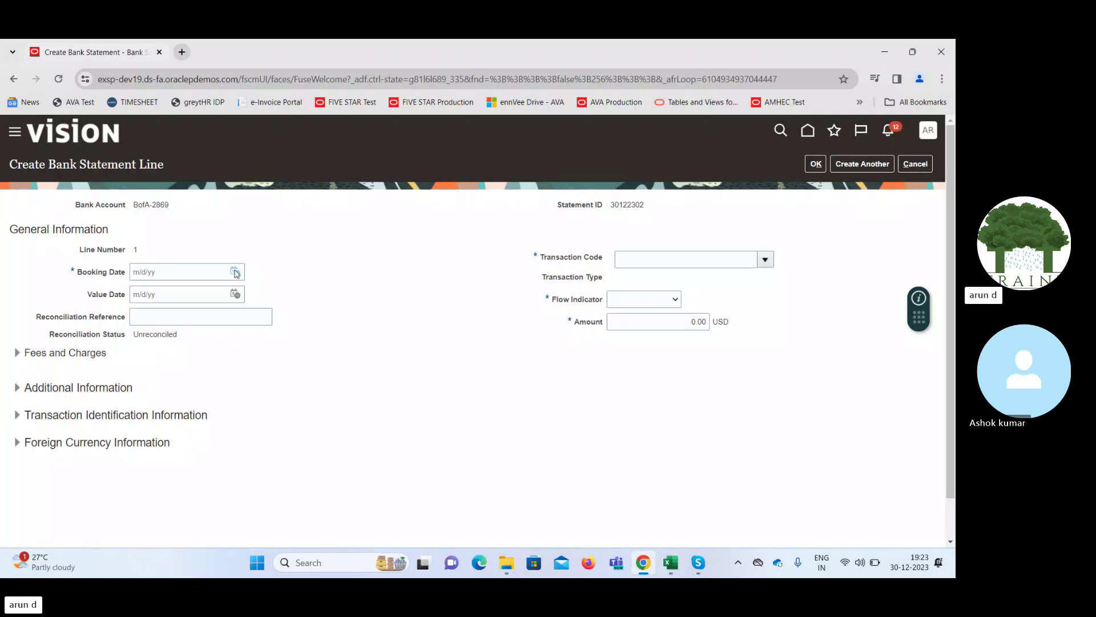
Give line 1 booking date 12/30/23, transaction code 661 Account Analysis Fee, and flow indicator Debit
{"action": "left_click", "coordinate": [234, 272]}
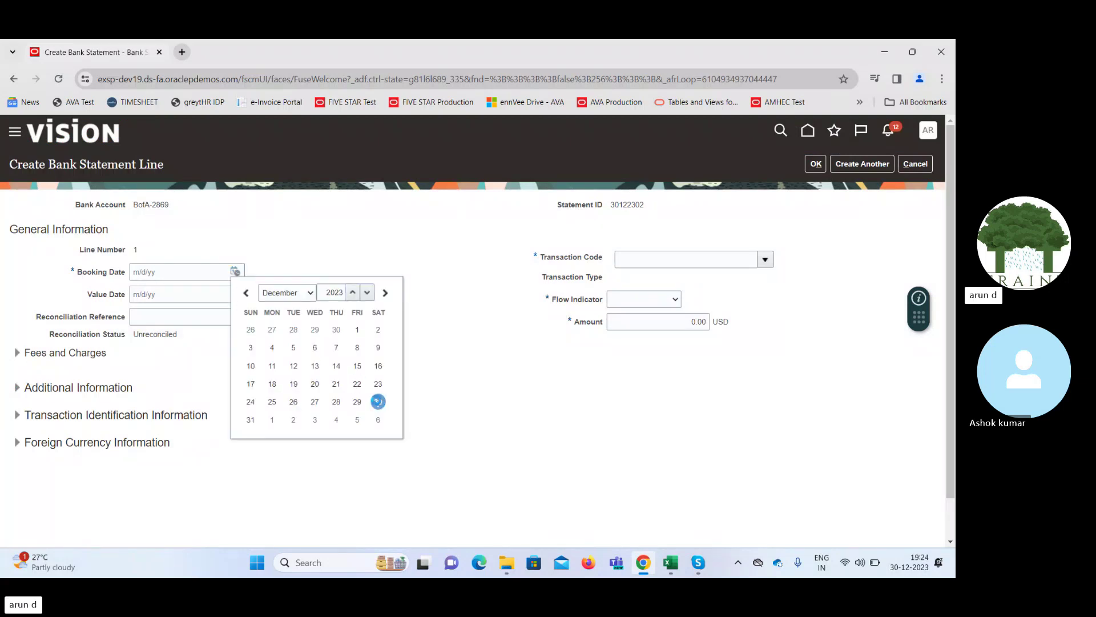
{"action": "left_click", "coordinate": [378, 402]}
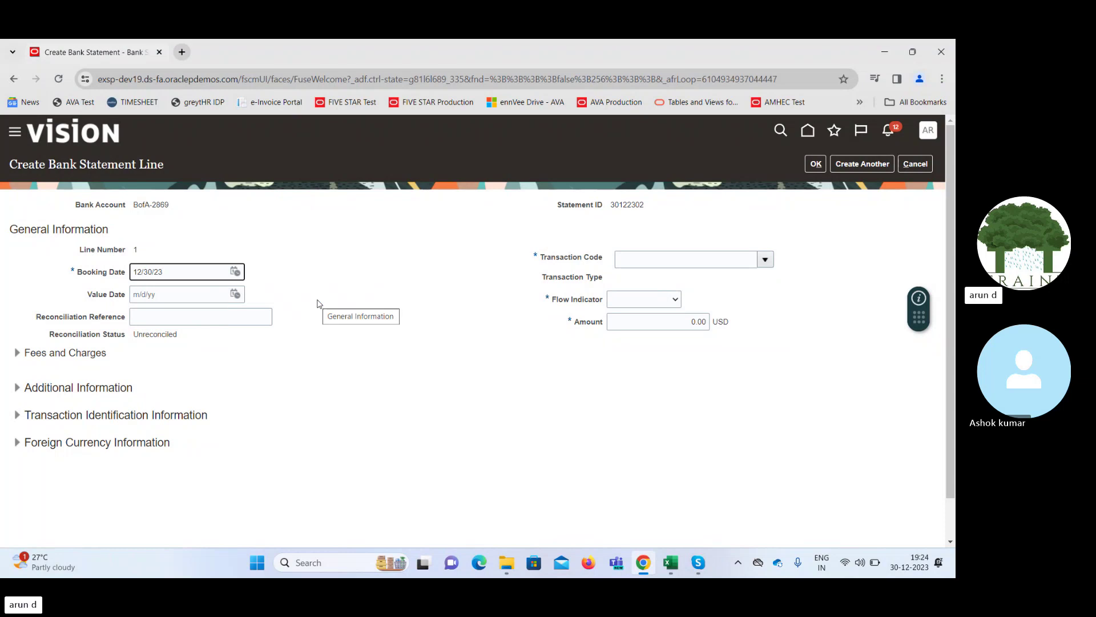
{"action": "left_click", "coordinate": [767, 261]}
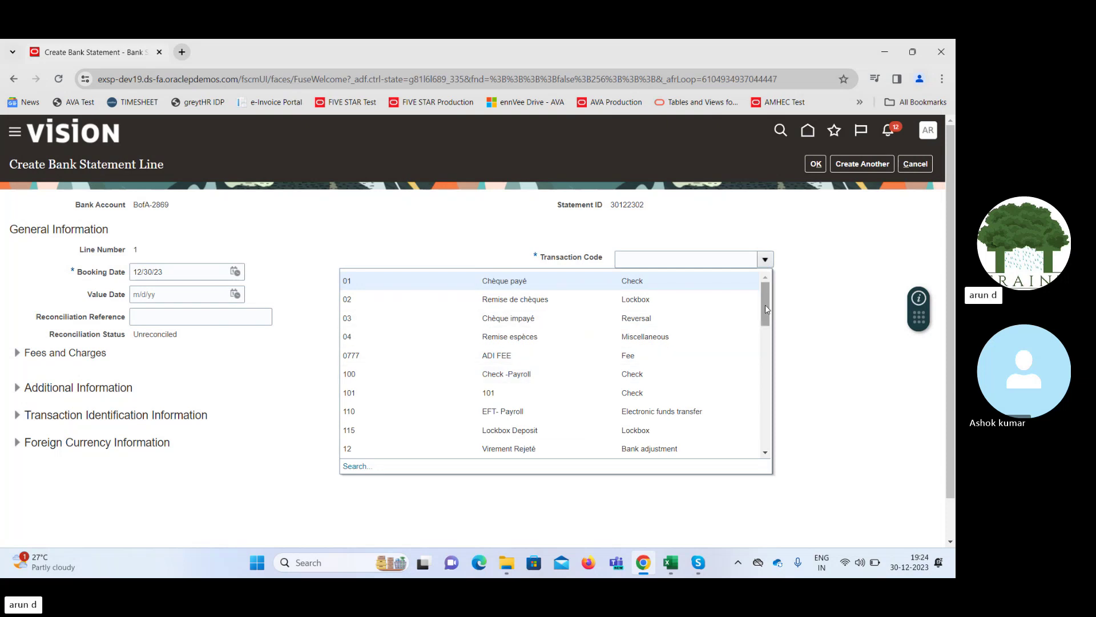
{"action": "mouse_move", "coordinate": [762, 311]}
{"action": "left_mouse_down"}
{"action": "mouse_move", "coordinate": [768, 345]}
{"action": "mouse_move", "coordinate": [766, 330]}
{"action": "left_mouse_up"}
{"action": "left_click", "coordinate": [677, 259]}
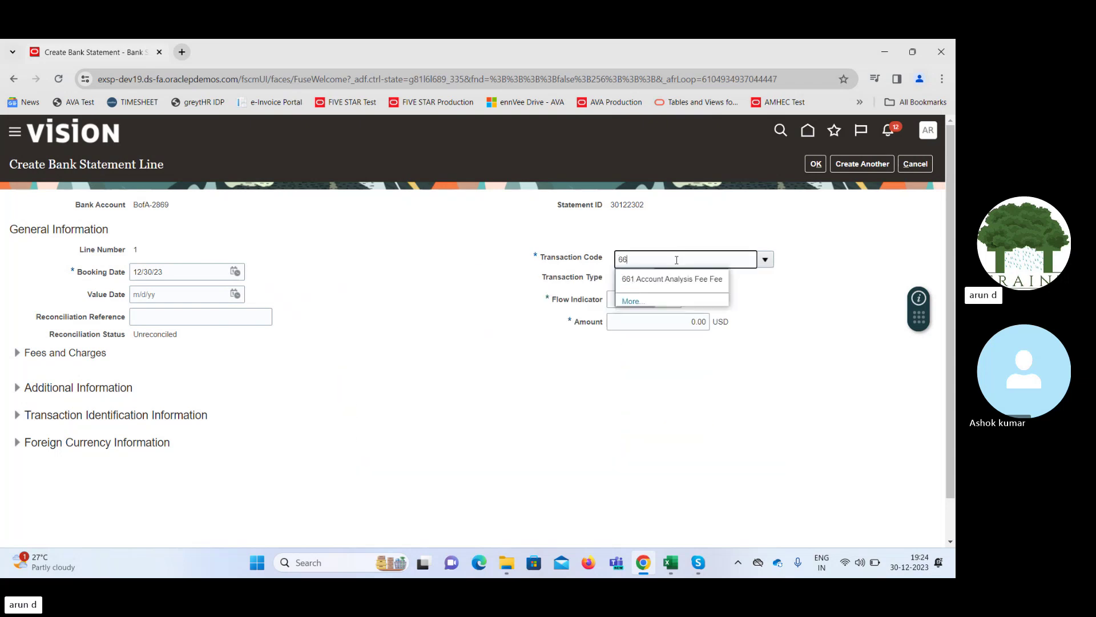
{"action": "left_click", "coordinate": [654, 280]}
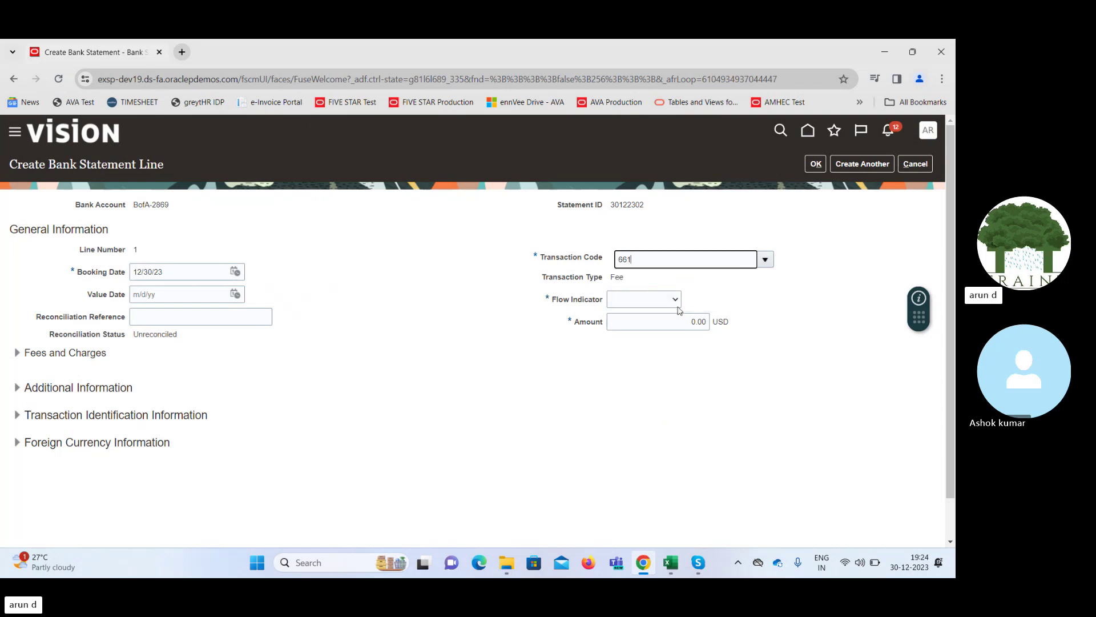
{"action": "left_click", "coordinate": [655, 300]}
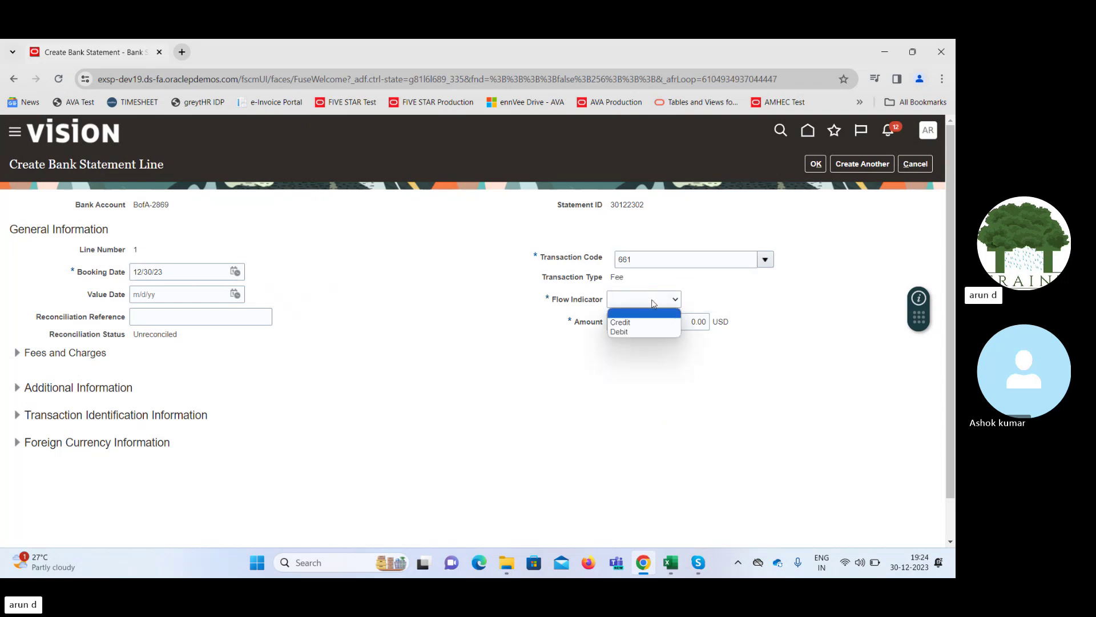
{"action": "left_click", "coordinate": [629, 332]}
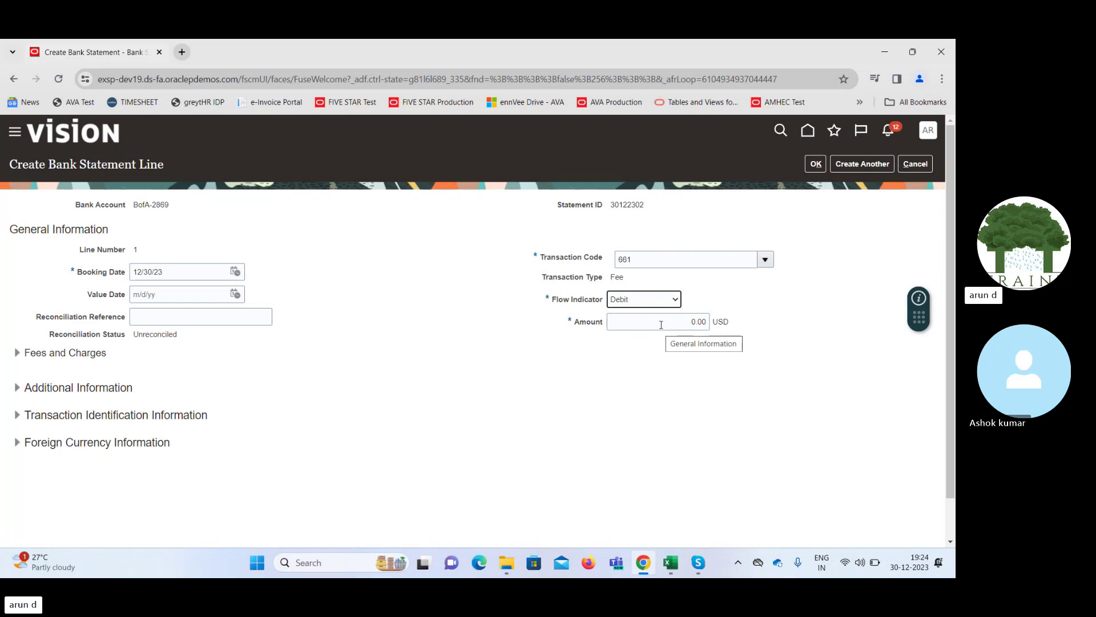
Enter the line amount 100.00 and reconciliation reference 56
{"action": "left_click", "coordinate": [662, 322]}
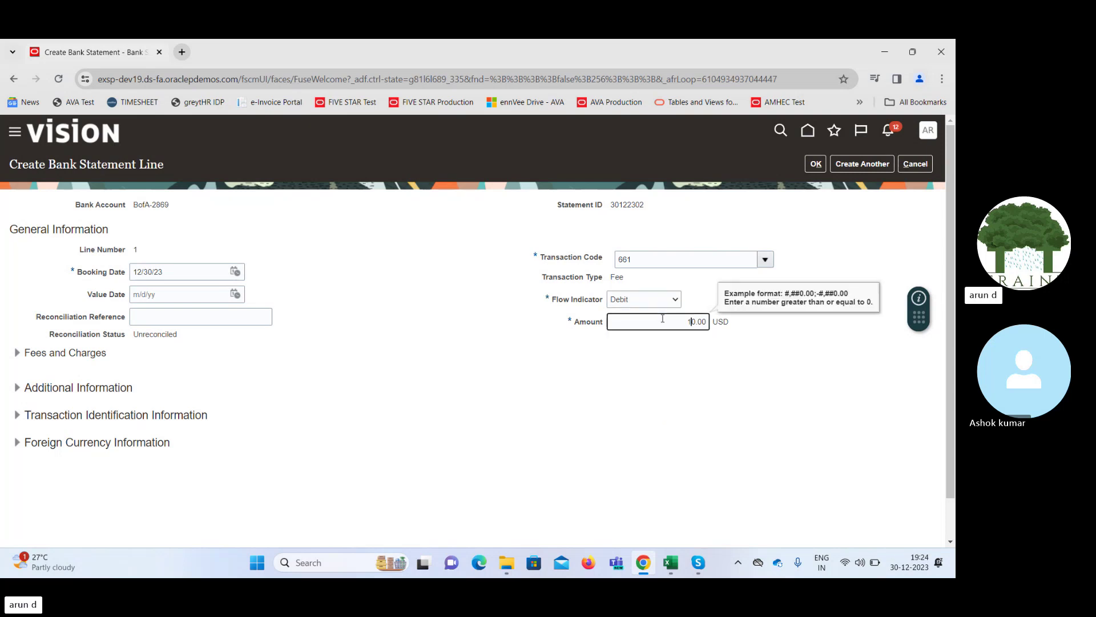
{"action": "key", "text": "Tab"}
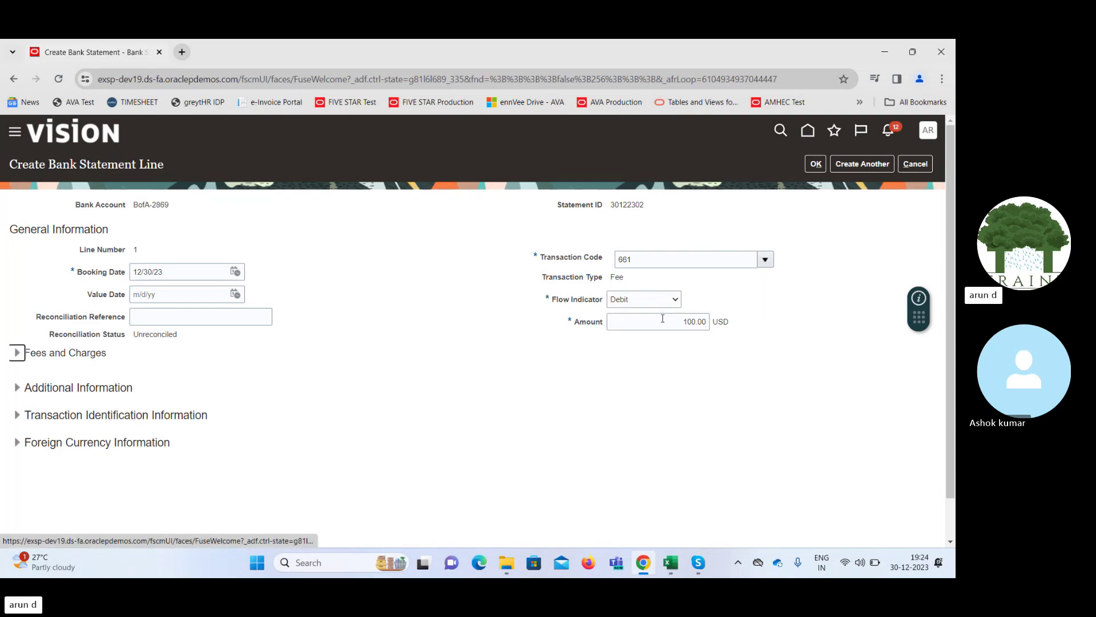
{"action": "left_click", "coordinate": [804, 309]}
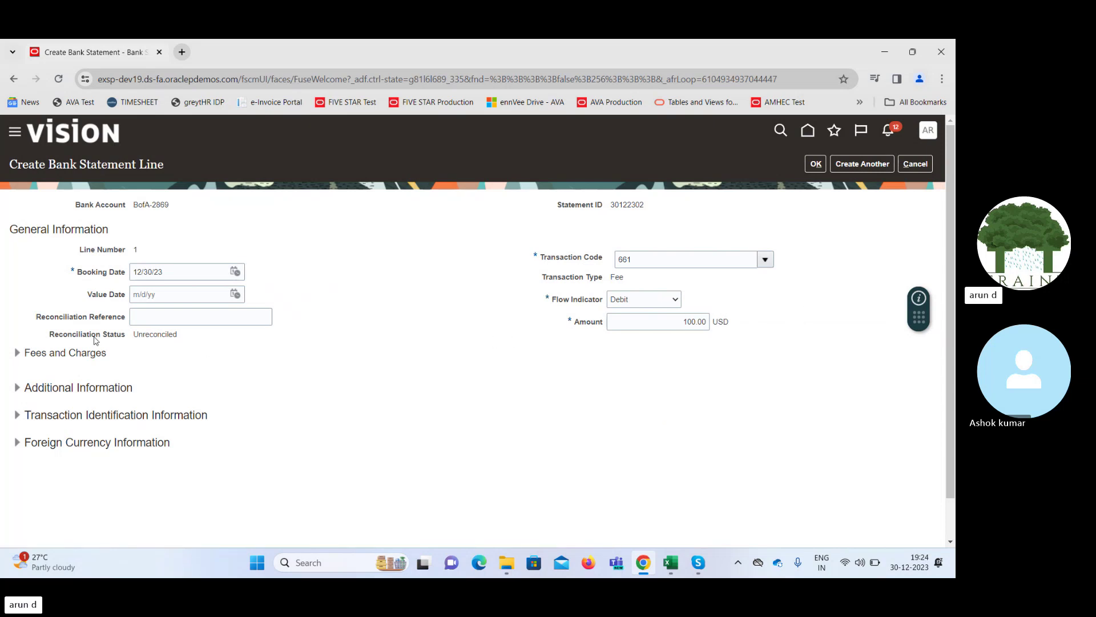
{"action": "left_click", "coordinate": [232, 314]}
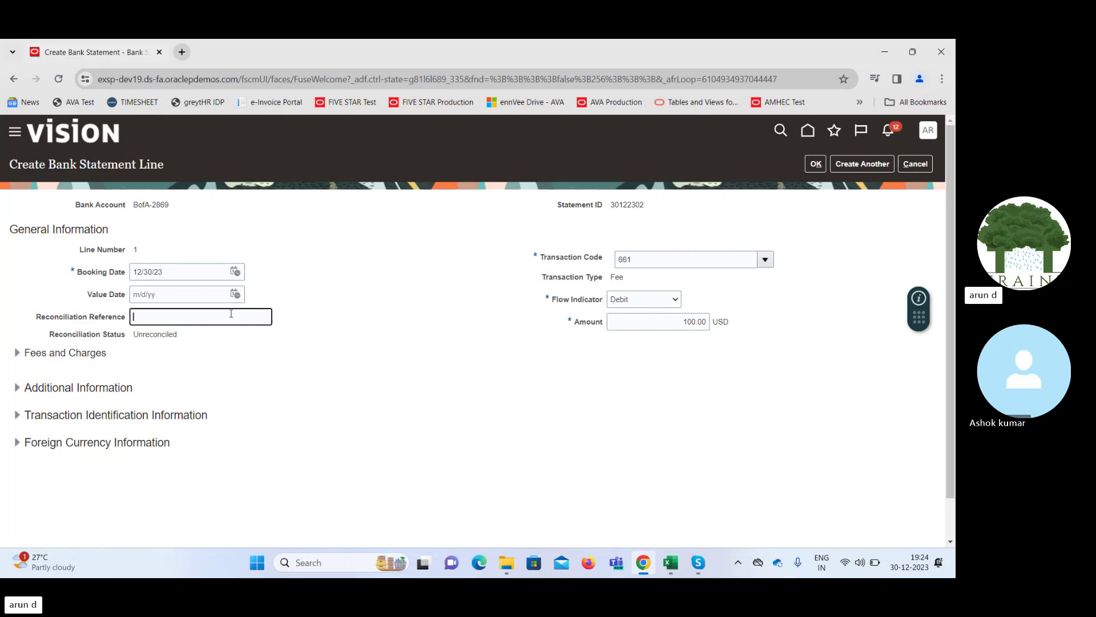
{"action": "type", "text": "56"}
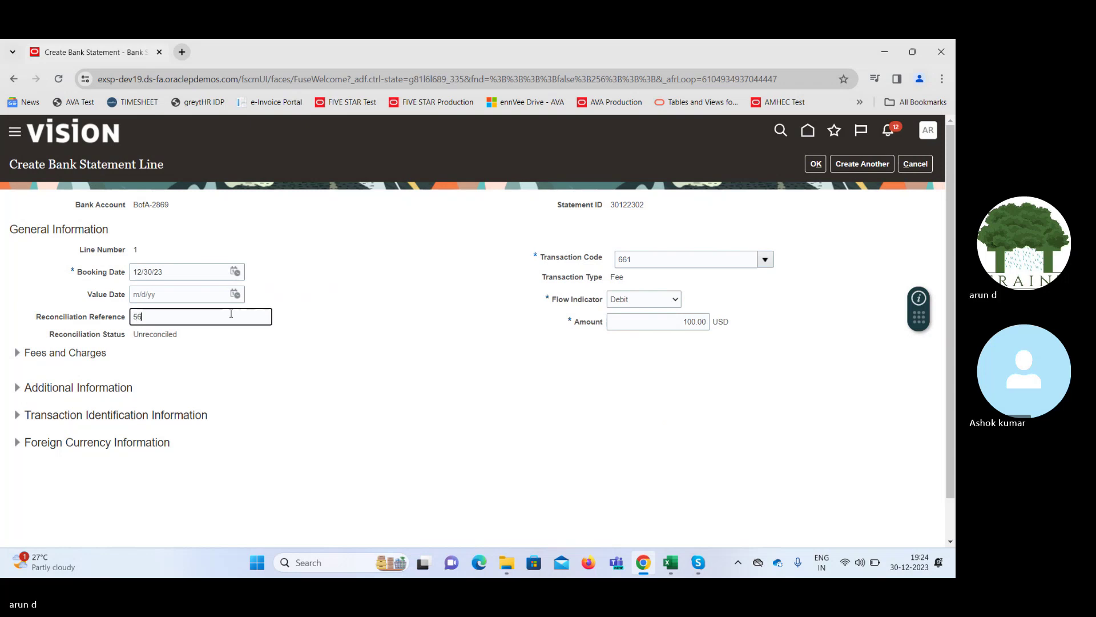
{"action": "key", "text": "Tab"}
{"action": "left_click", "coordinate": [495, 263]}
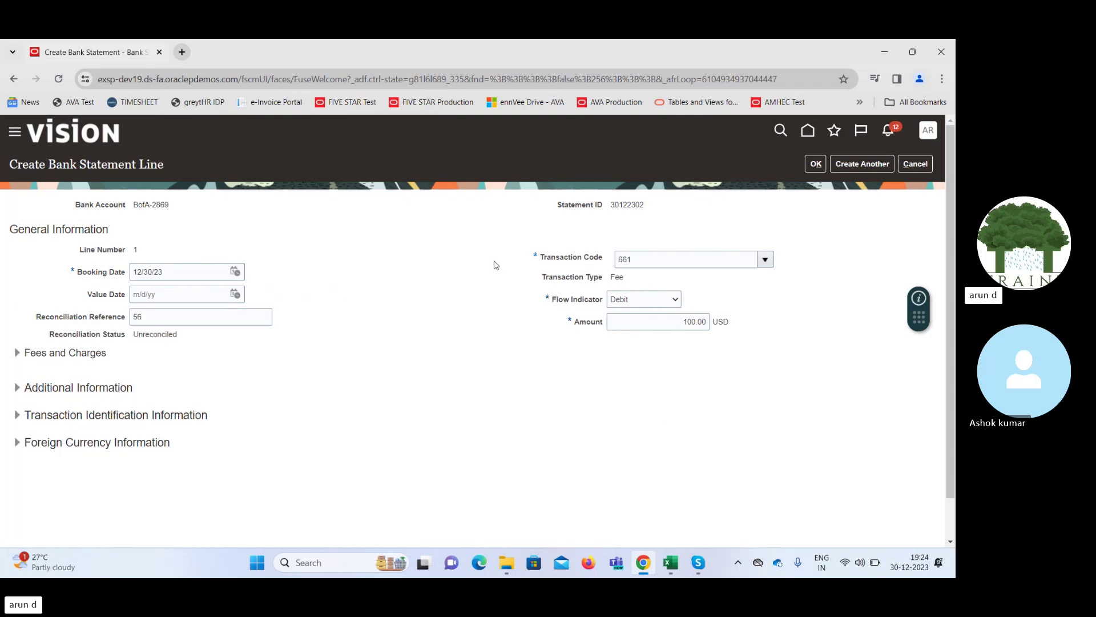
Add the 100.00 fee line, then save and close statement 30122302 despite the -100.00 USD balance warning
{"action": "left_click", "coordinate": [816, 165]}
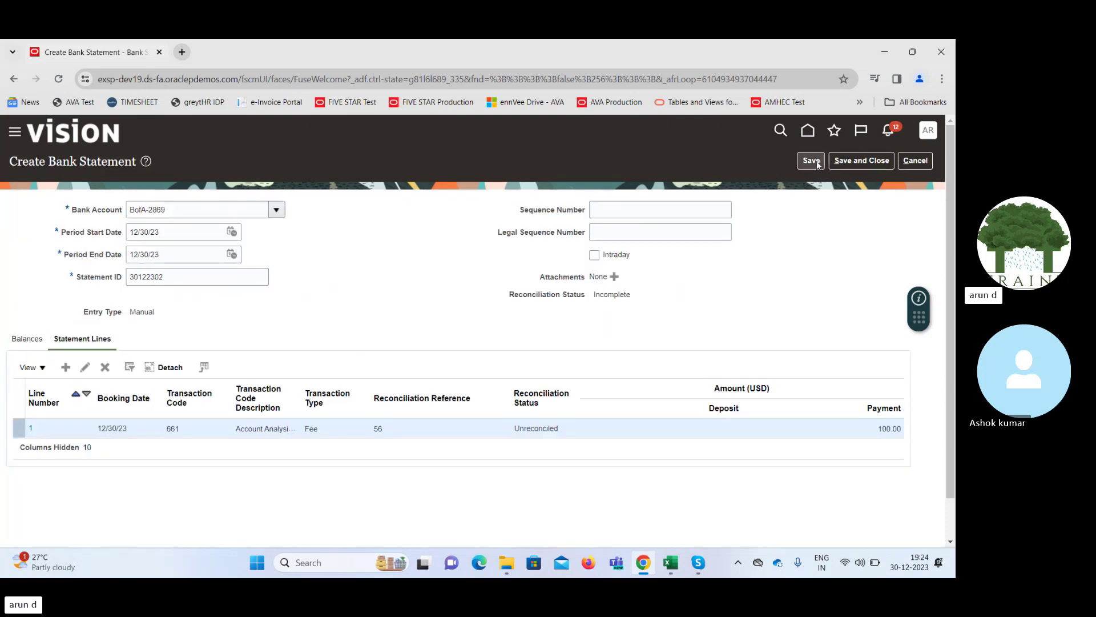
{"action": "left_click", "coordinate": [813, 162]}
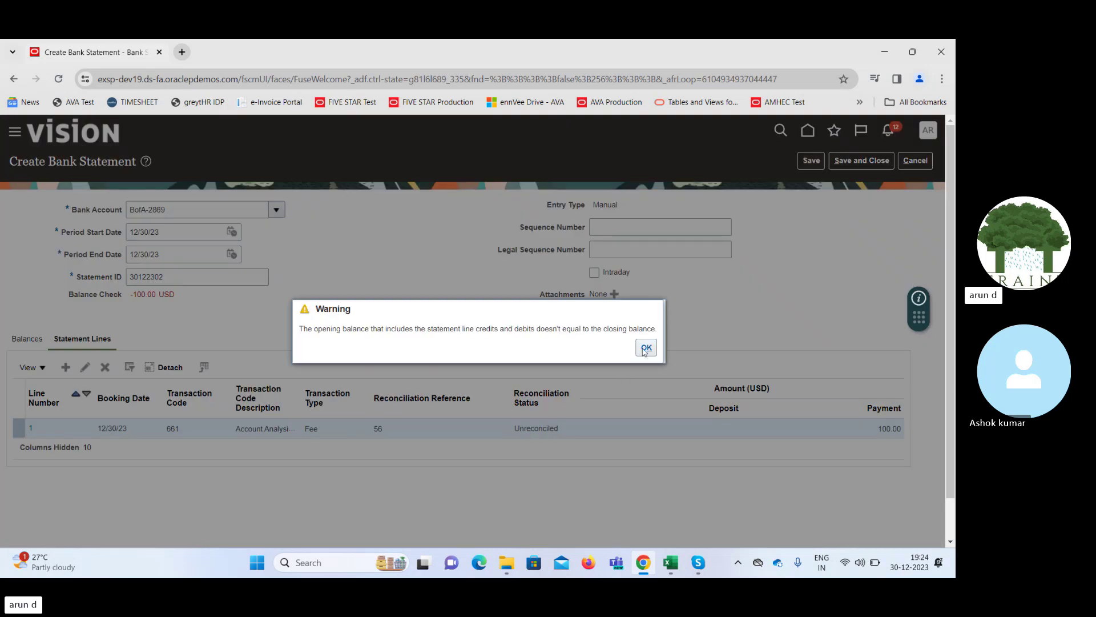
{"action": "left_click", "coordinate": [646, 348]}
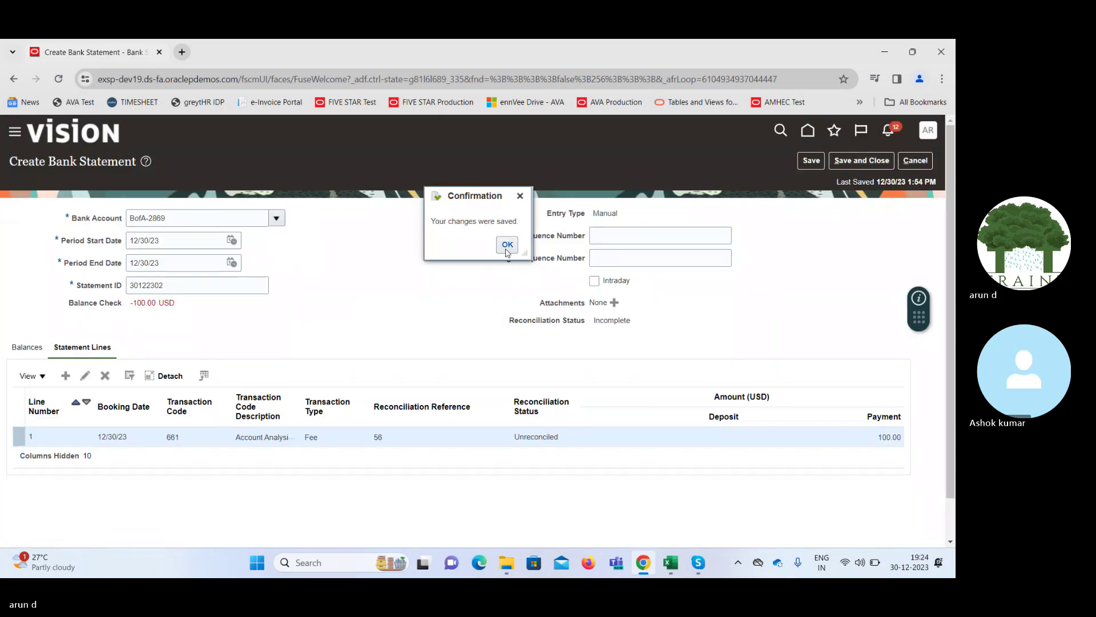
{"action": "left_click", "coordinate": [507, 244]}
{"action": "left_click", "coordinate": [860, 160]}
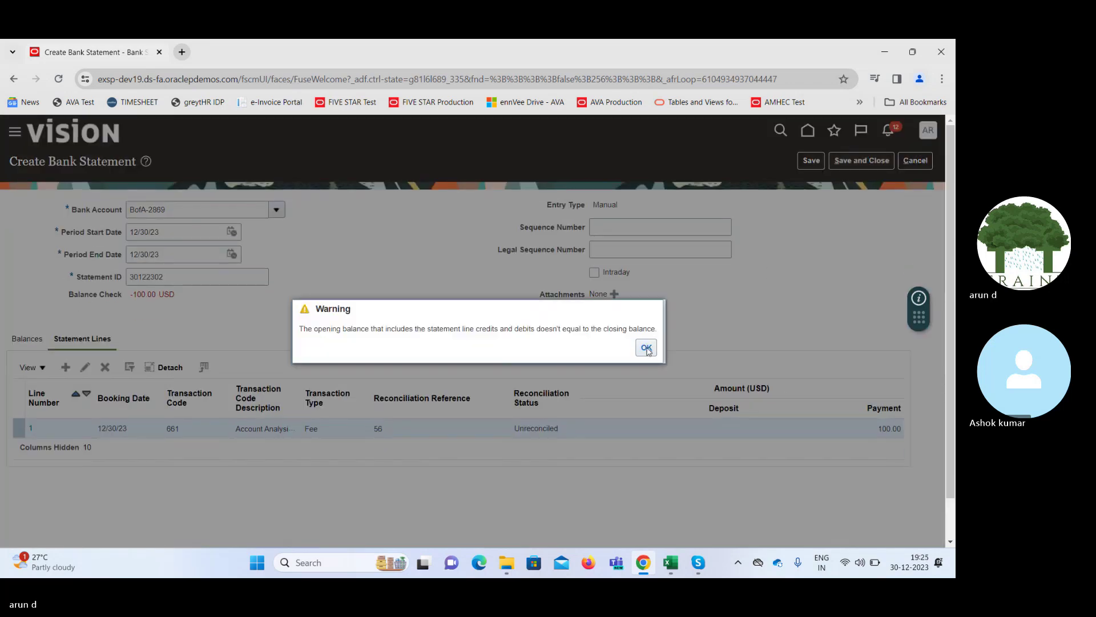
{"action": "left_click", "coordinate": [647, 350]}
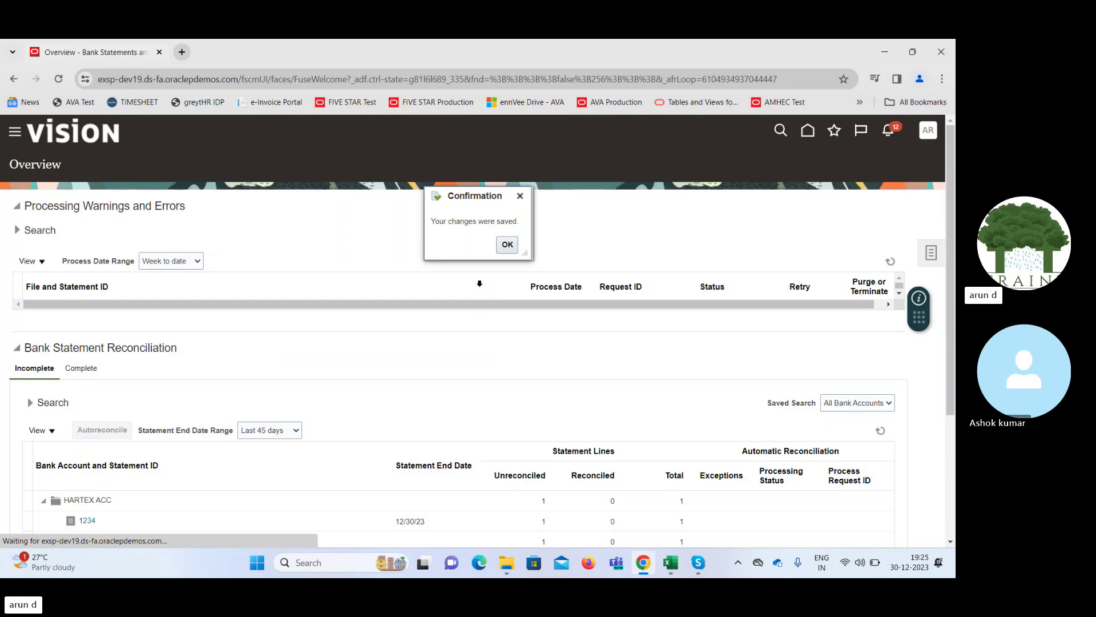
{"action": "left_click", "coordinate": [507, 245]}
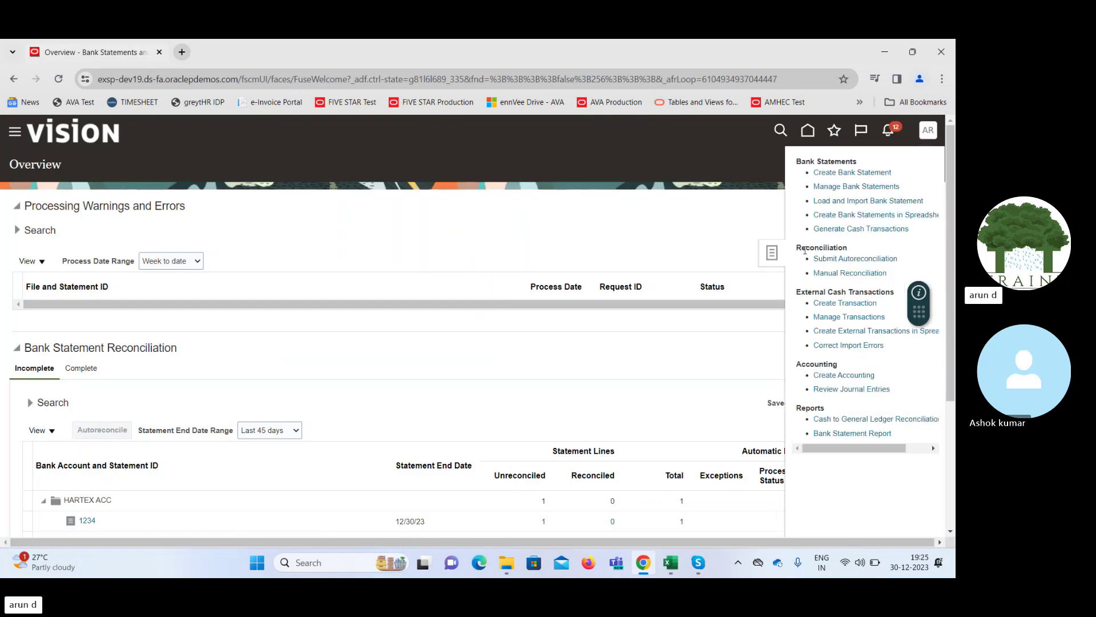
Open the Create Bank Statement Transactions process with bank account BofA-2869 and statement ID 30122302
{"action": "left_click", "coordinate": [850, 228]}
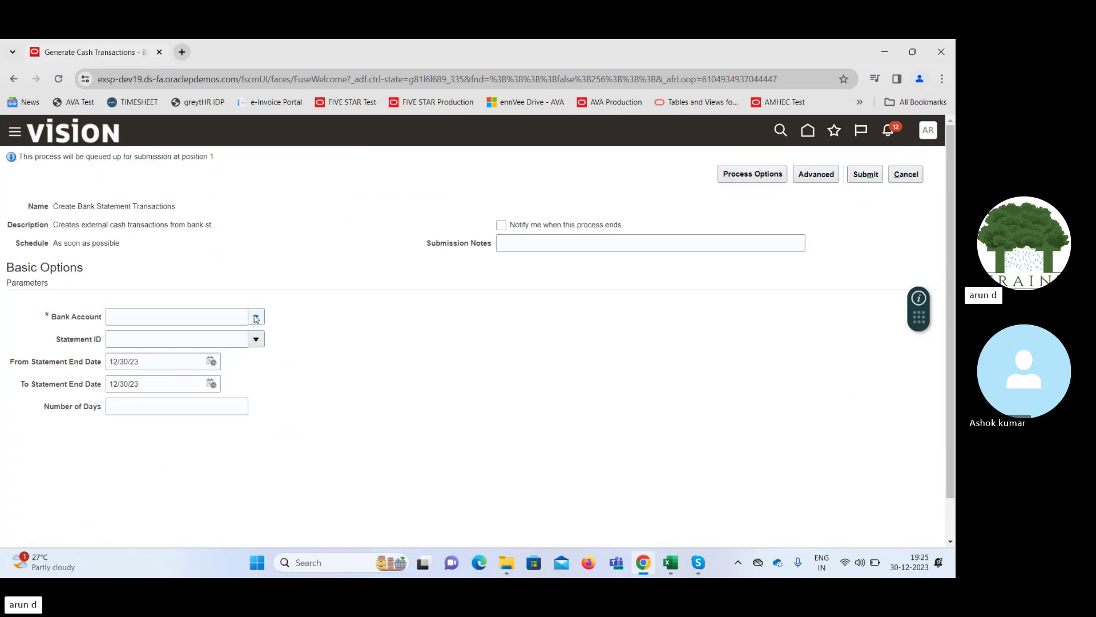
{"action": "left_click", "coordinate": [256, 318]}
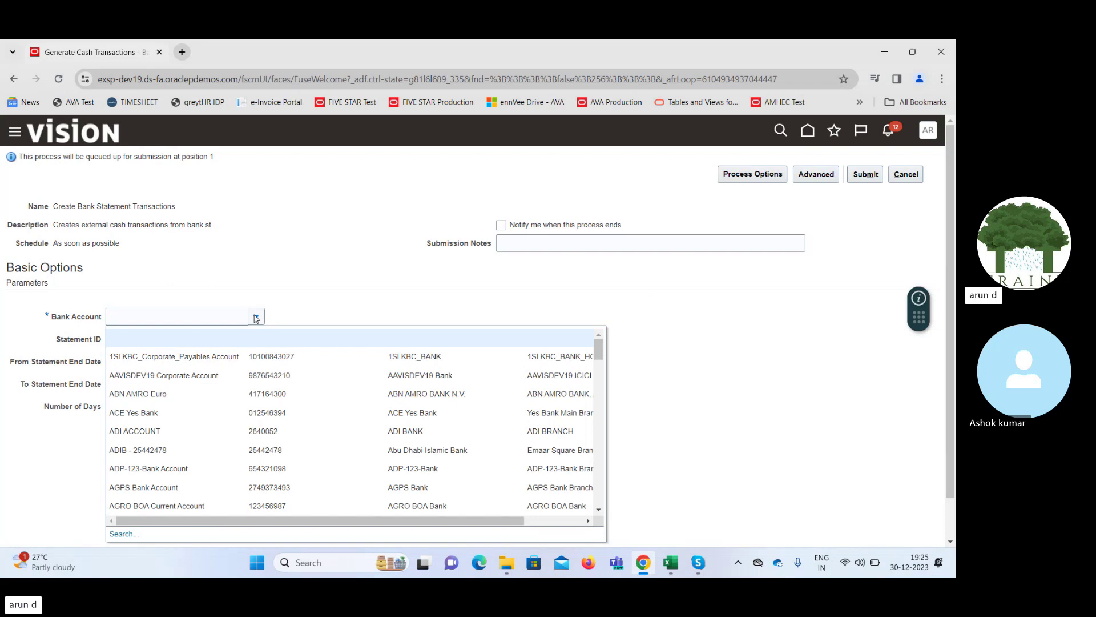
{"action": "left_click", "coordinate": [158, 315]}
{"action": "type", "text": "bo"}
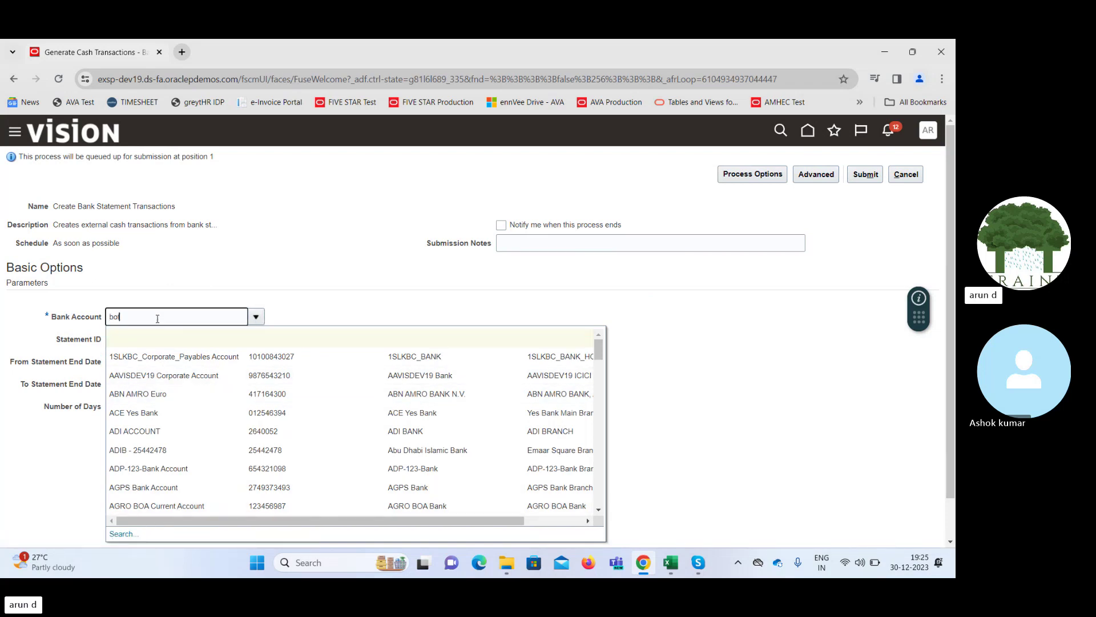
{"action": "type", "text": "fa"}
{"action": "key", "text": "Tab"}
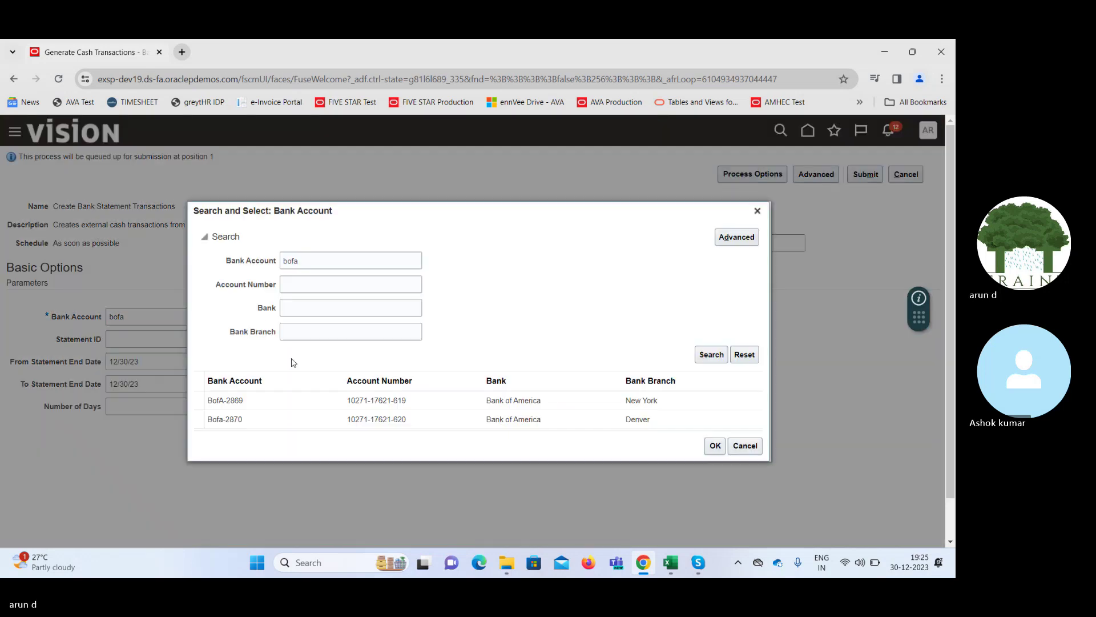
{"action": "left_click", "coordinate": [300, 399]}
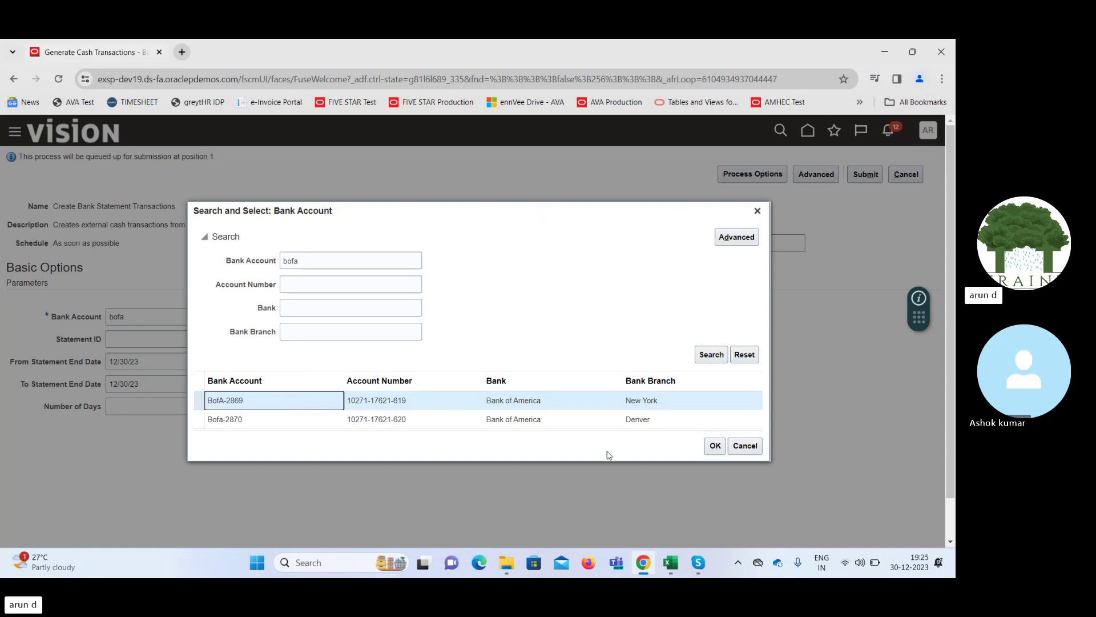
{"action": "left_click", "coordinate": [715, 452]}
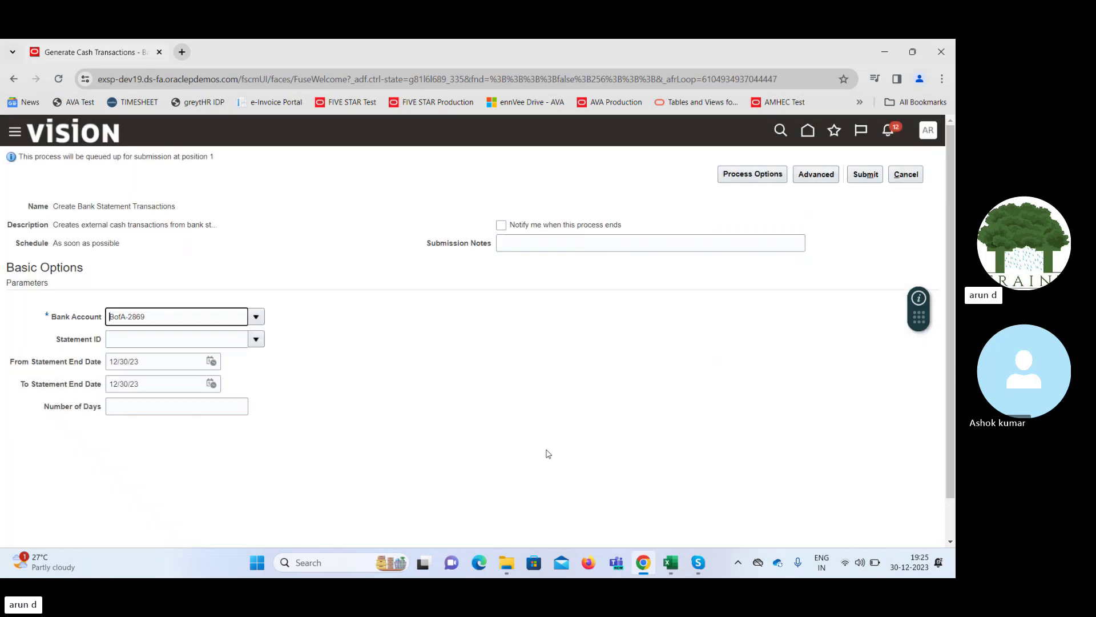
{"action": "left_click", "coordinate": [256, 340]}
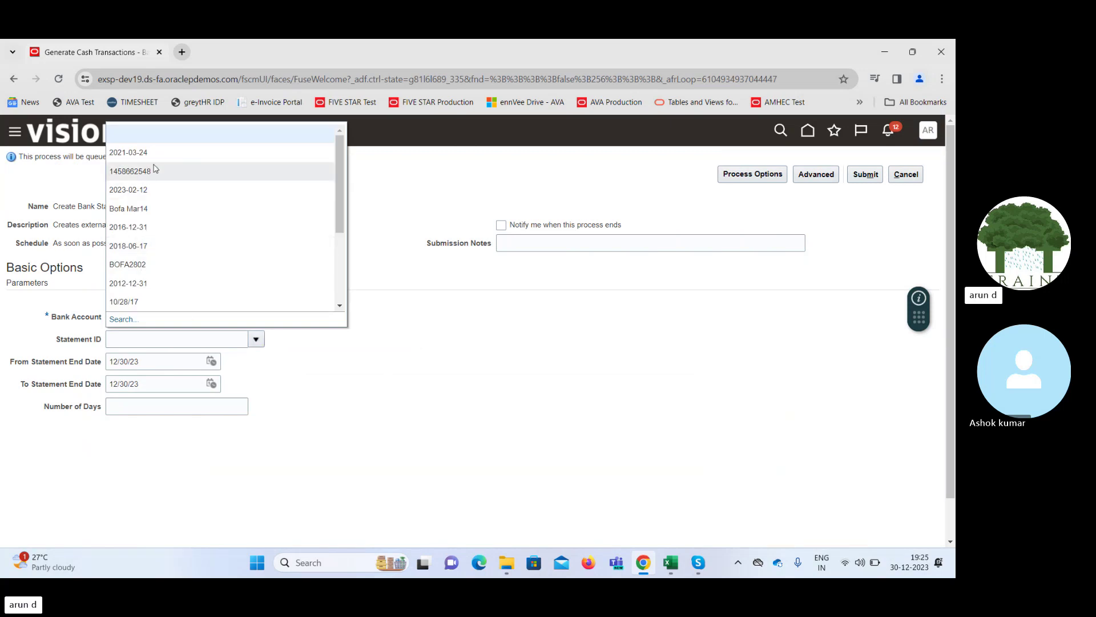
{"action": "left_click", "coordinate": [334, 207]}
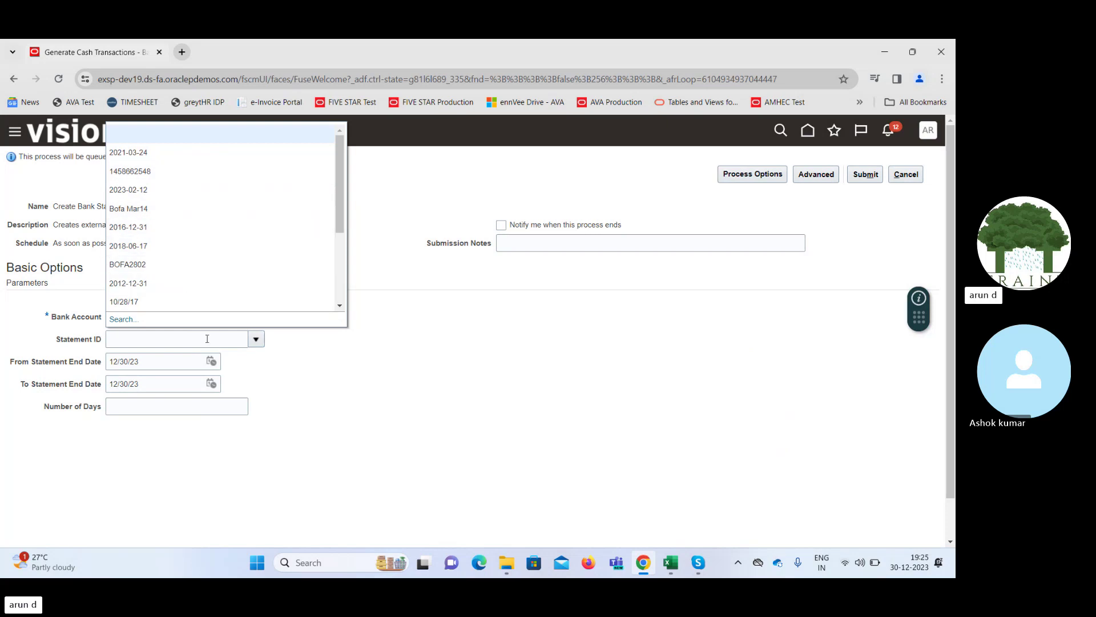
{"action": "left_click", "coordinate": [165, 343]}
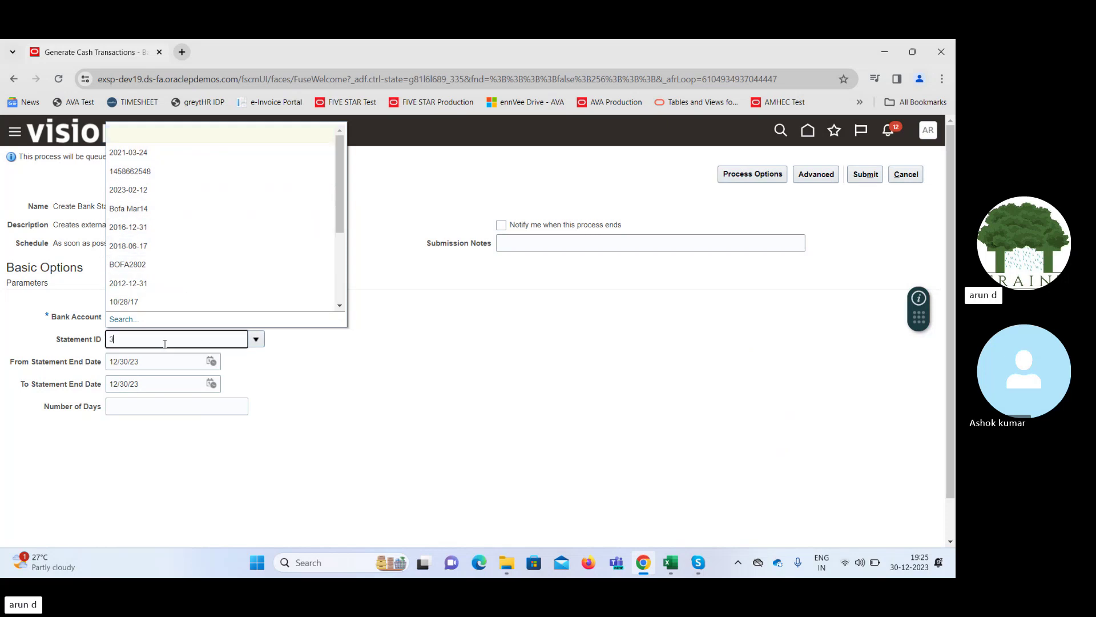
{"action": "type", "text": "30122302"}
{"action": "key", "text": "Tab"}
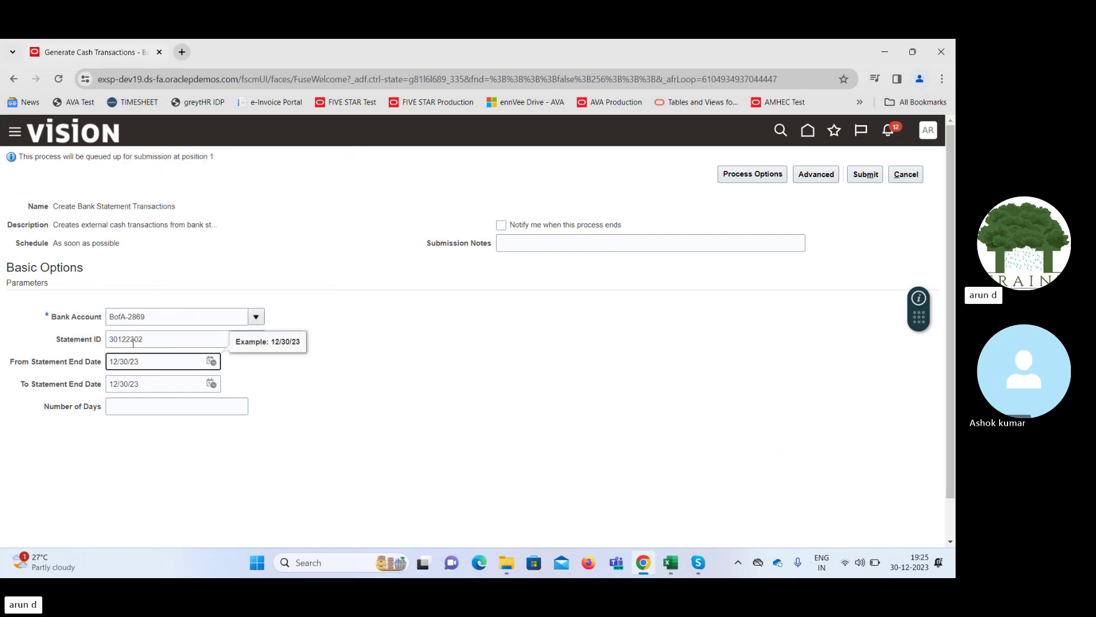
Clear the From and To Statement End Dates and submit the process
{"action": "key", "text": "ctrl+a"}
{"action": "key", "text": "BackSpace"}
{"action": "key", "text": "Tab"}
{"action": "key", "text": "BackSpace"}
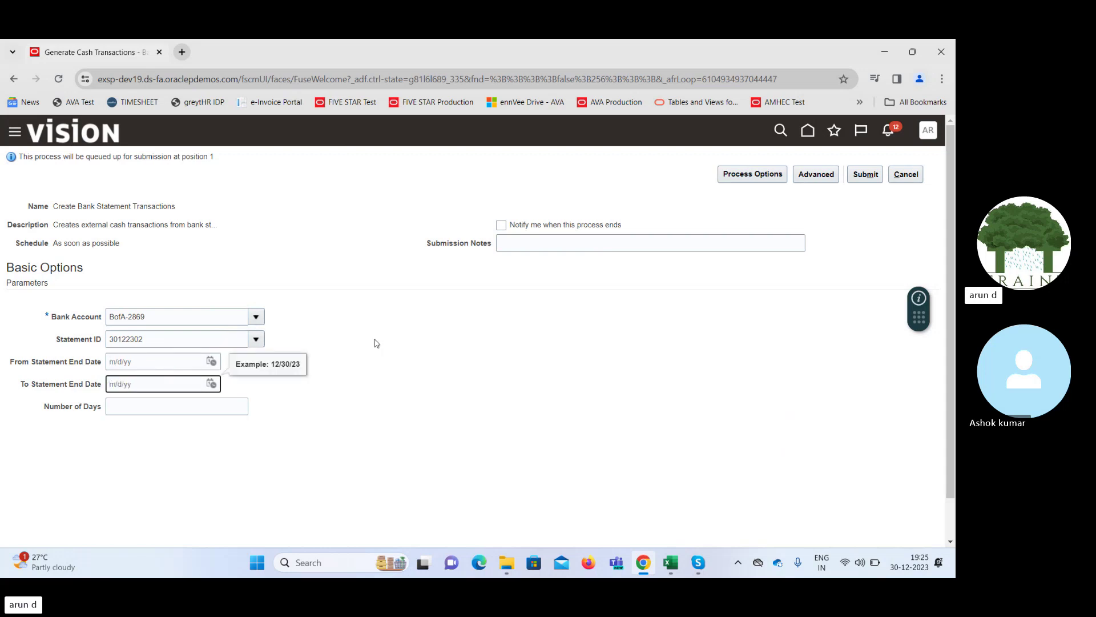
{"action": "left_click", "coordinate": [575, 321]}
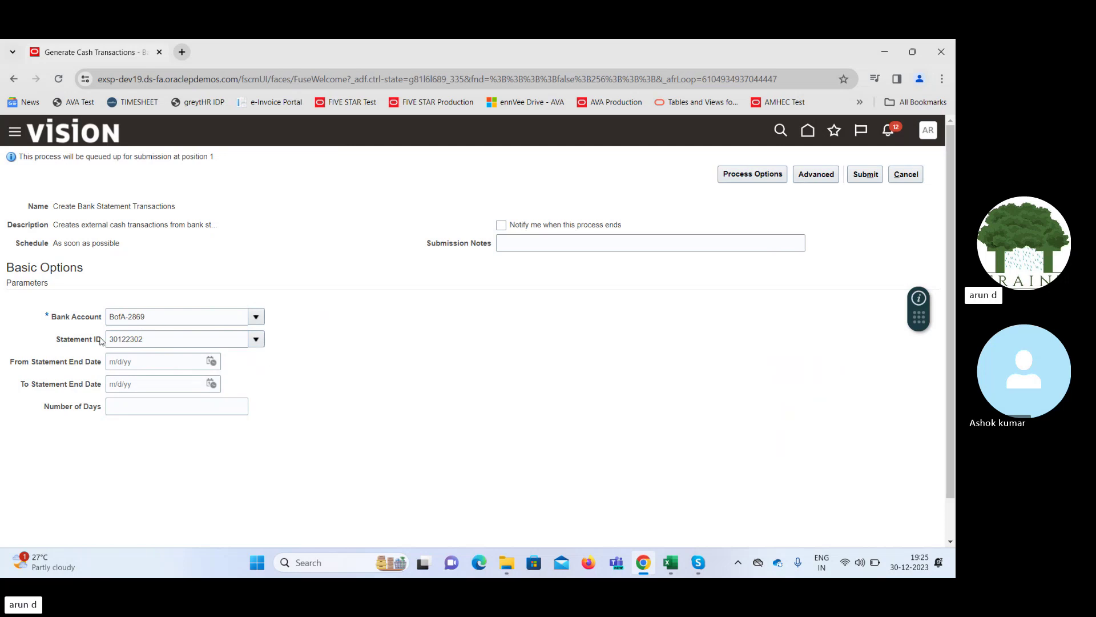
{"action": "left_click", "coordinate": [866, 174]}
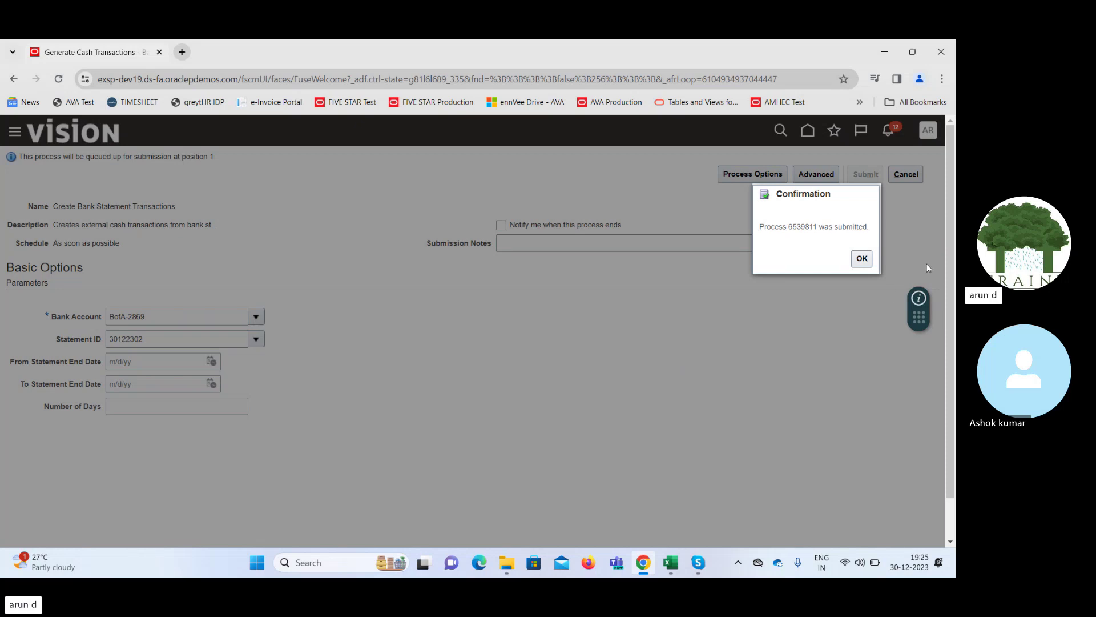
Check in Scheduled Processes that process 6539811 Succeeded, then return Home to the Bank Statements overview
{"action": "left_click", "coordinate": [860, 257]}
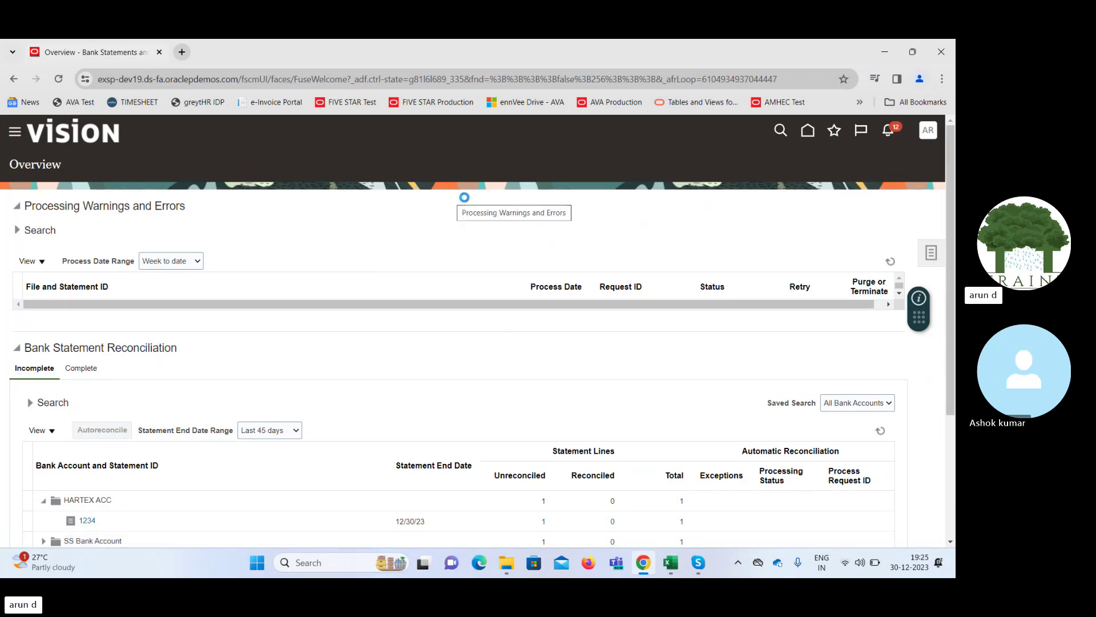
{"action": "left_click_drag", "start_coordinate": [481, 204], "coordinate": [481, 496]}
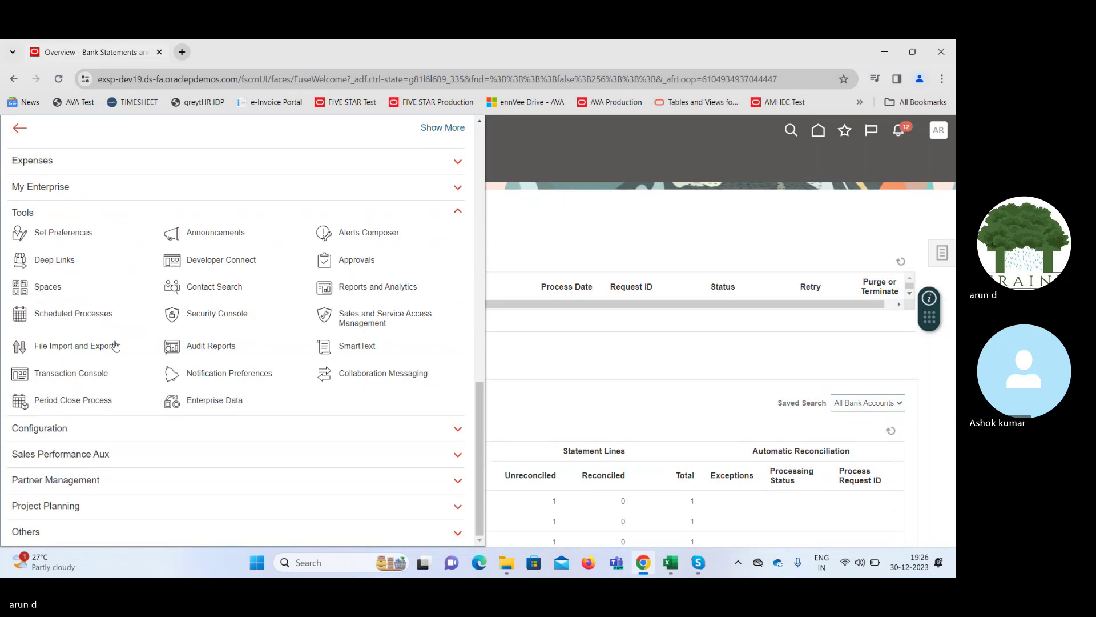
{"action": "left_click", "coordinate": [43, 313]}
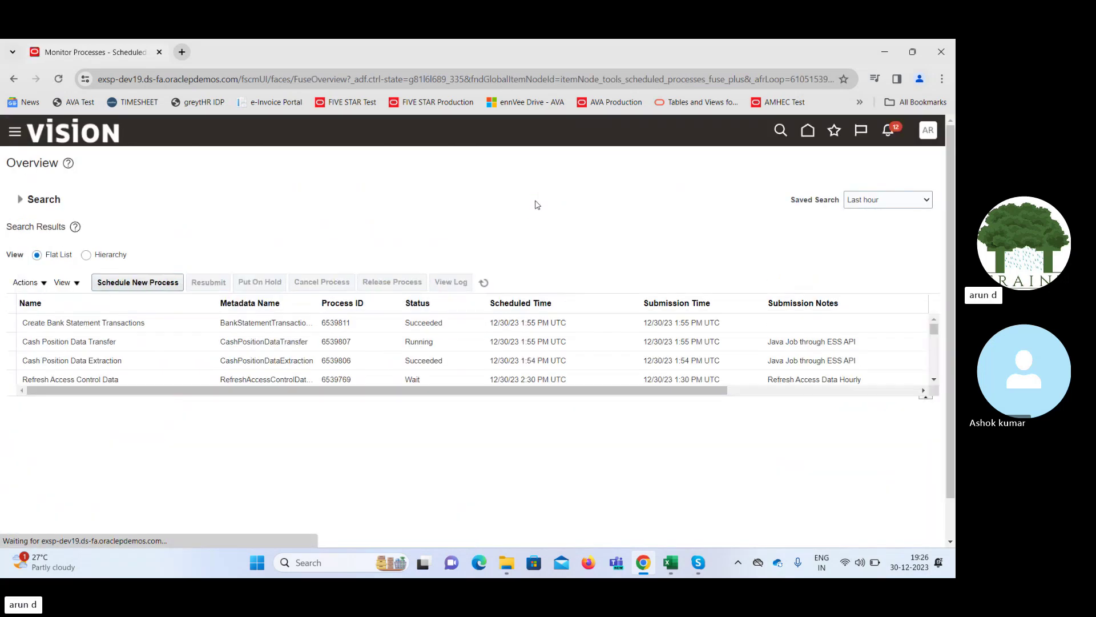
{"action": "left_click", "coordinate": [485, 283]}
{"action": "left_click", "coordinate": [485, 283]}
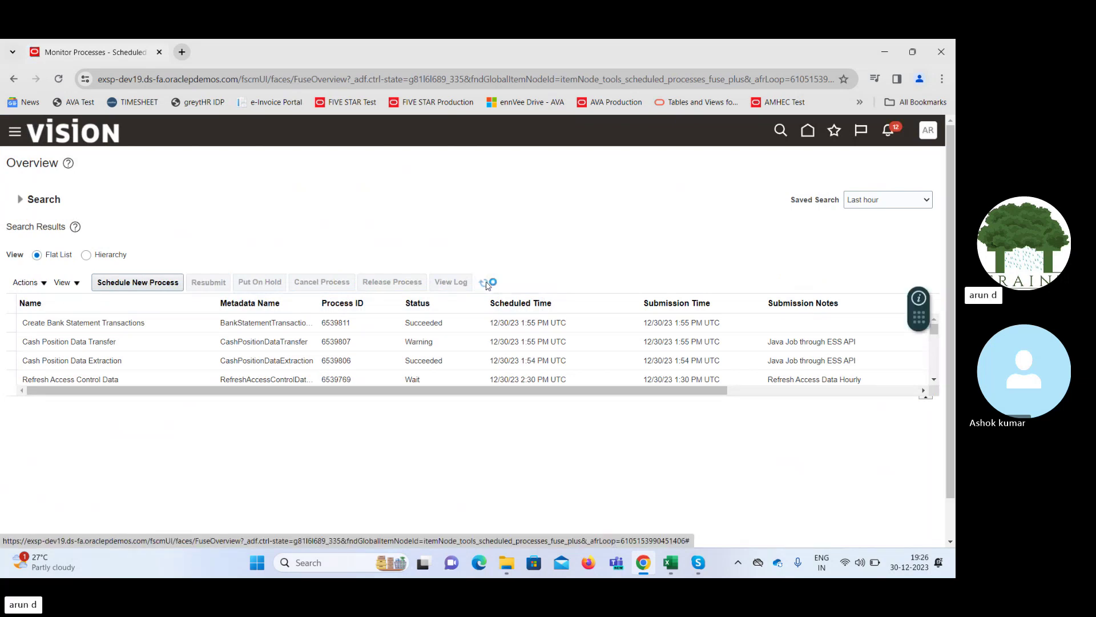
{"action": "left_click", "coordinate": [339, 323]}
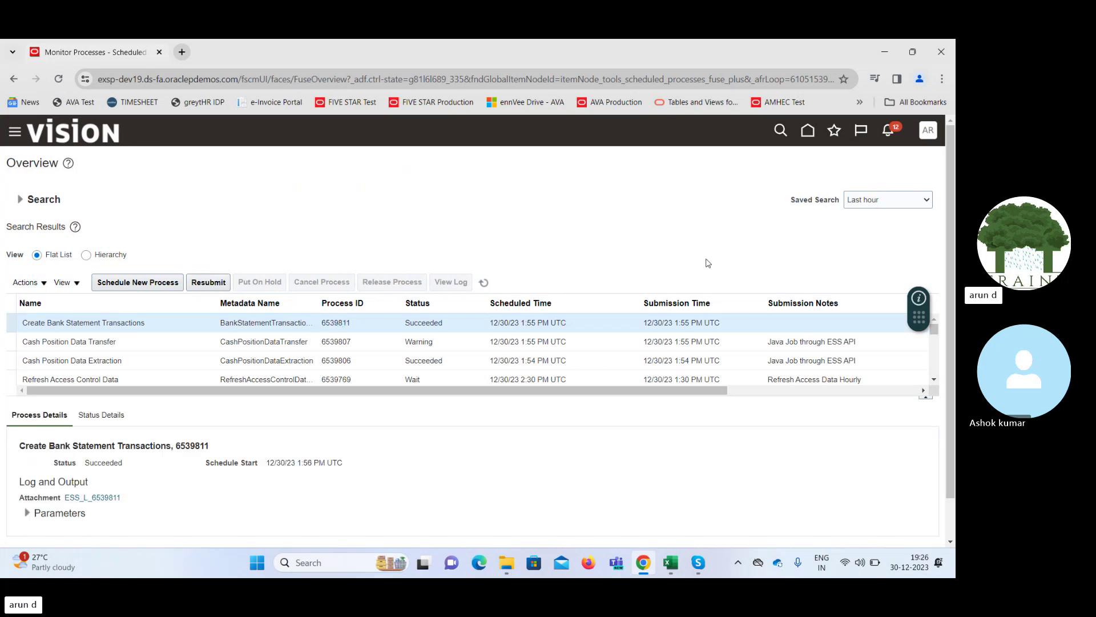
{"action": "left_click", "coordinate": [808, 132]}
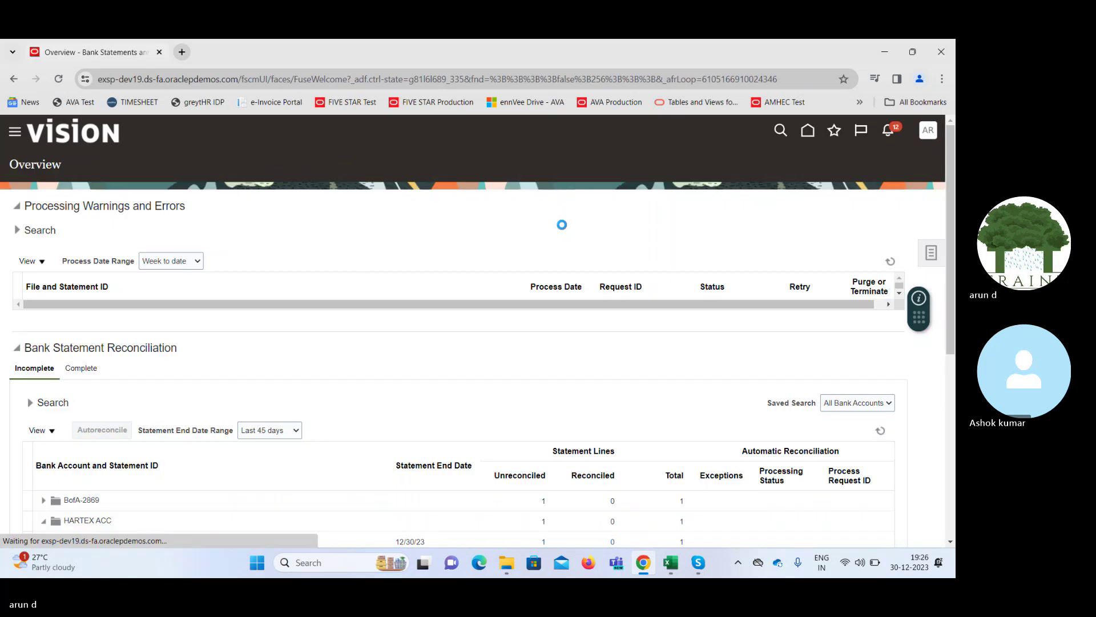
Expand BofA-2869, view statement 30122302's header details, close them, and reopen the Tasks panel
{"action": "left_click", "coordinate": [929, 261]}
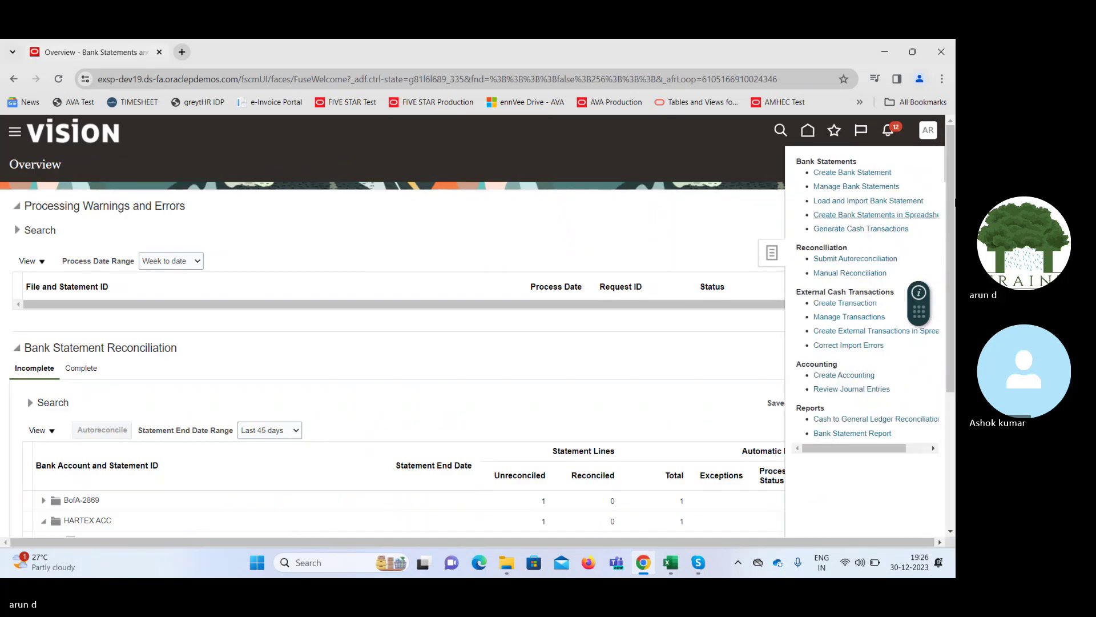
{"action": "scroll", "coordinate": [279, 232], "scroll_direction": "down", "scroll_amount": 3}
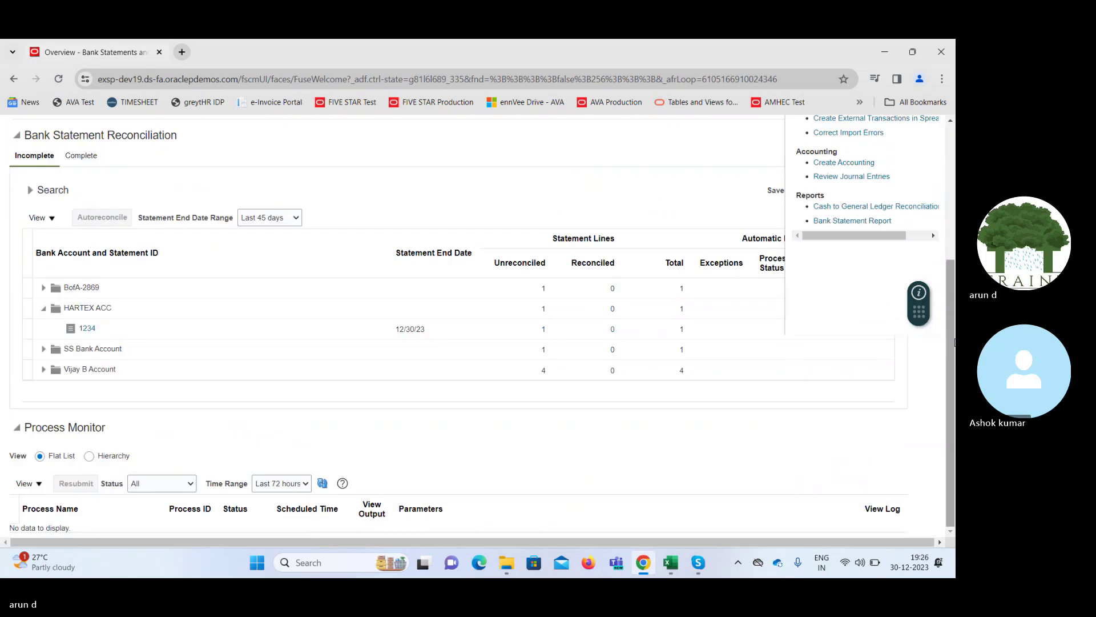
{"action": "left_click", "coordinate": [41, 289]}
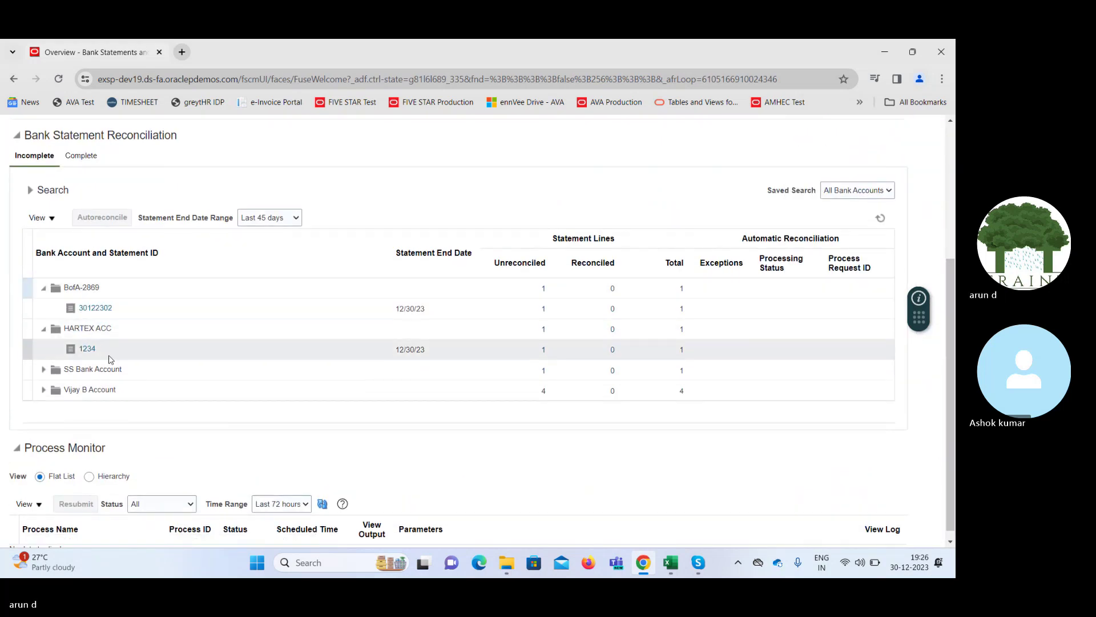
{"action": "left_click", "coordinate": [96, 311]}
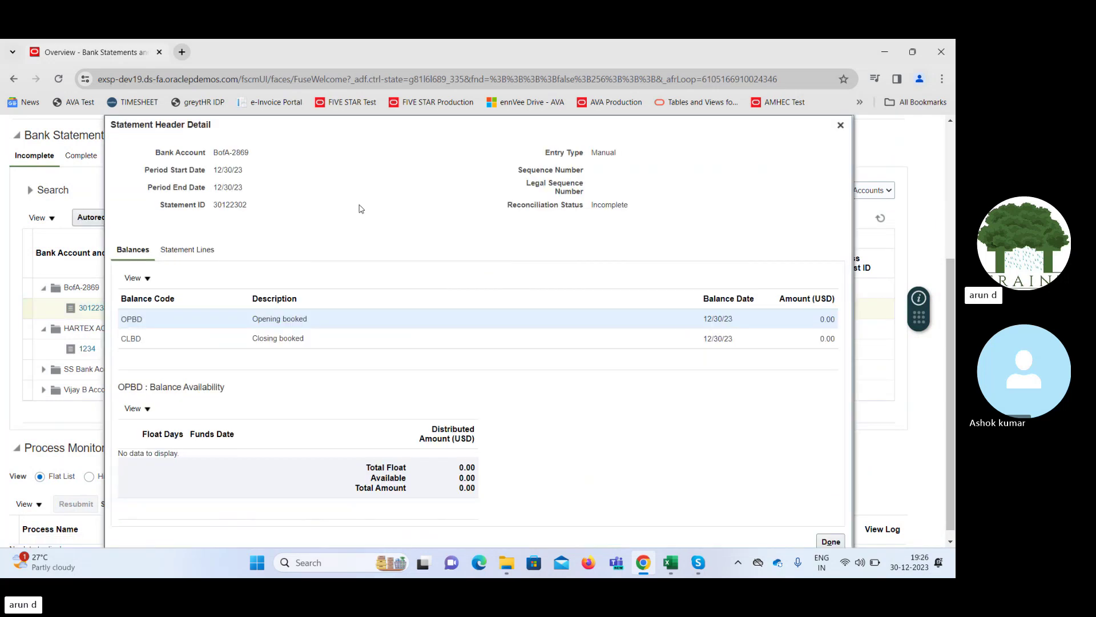
{"action": "left_click", "coordinate": [840, 125]}
{"action": "scroll", "coordinate": [932, 212], "scroll_direction": "up", "scroll_amount": 4}
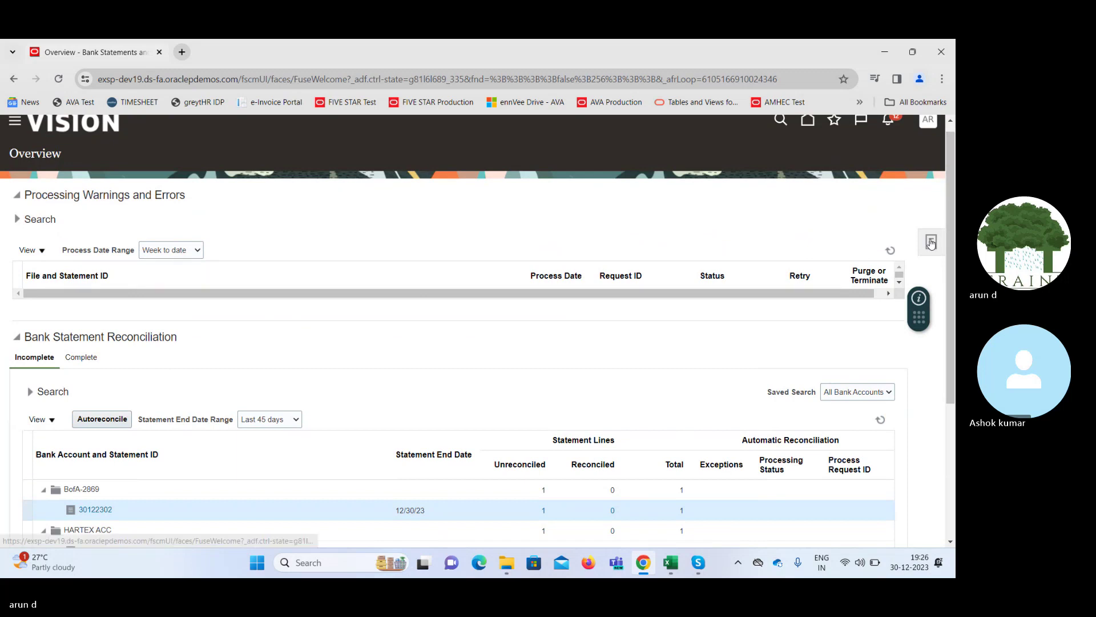
{"action": "left_click", "coordinate": [931, 244]}
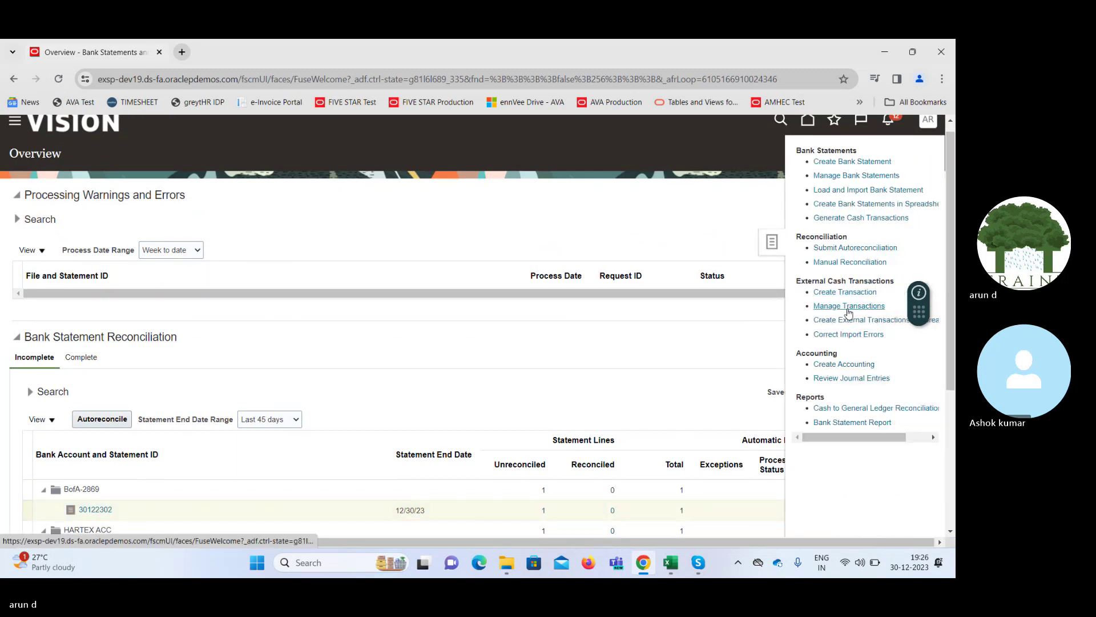
Go to Manage Transactions, search bank accounts for 'Bof', and pick BofA-2869 as the criterion
{"action": "left_click", "coordinate": [847, 307]}
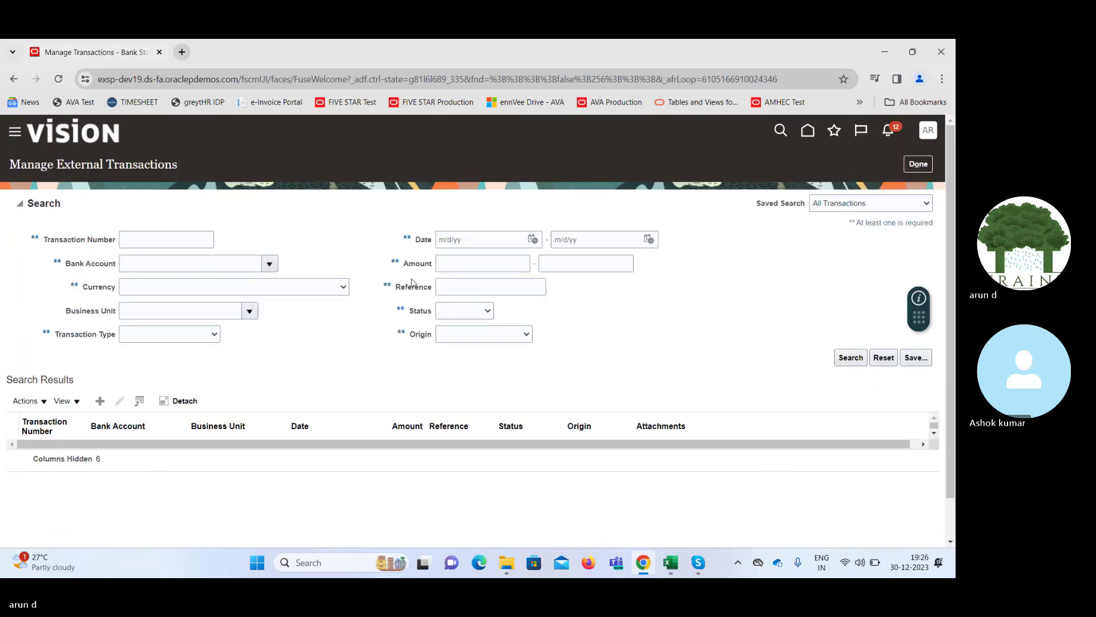
{"action": "left_click", "coordinate": [270, 265]}
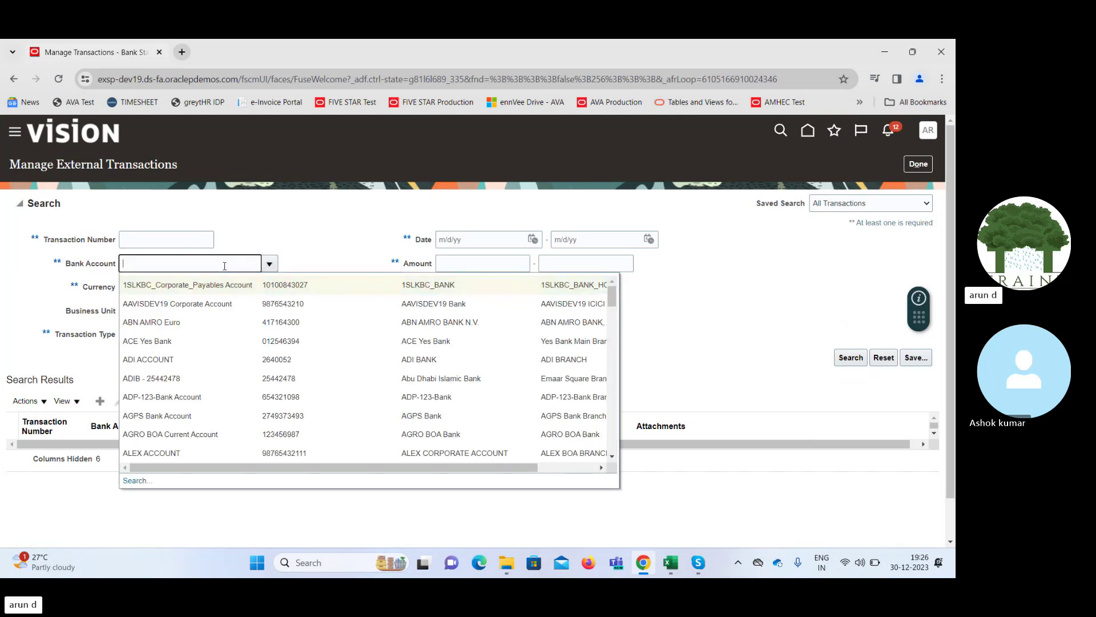
{"action": "type", "text": "Bof"}
{"action": "key", "text": "Tab"}
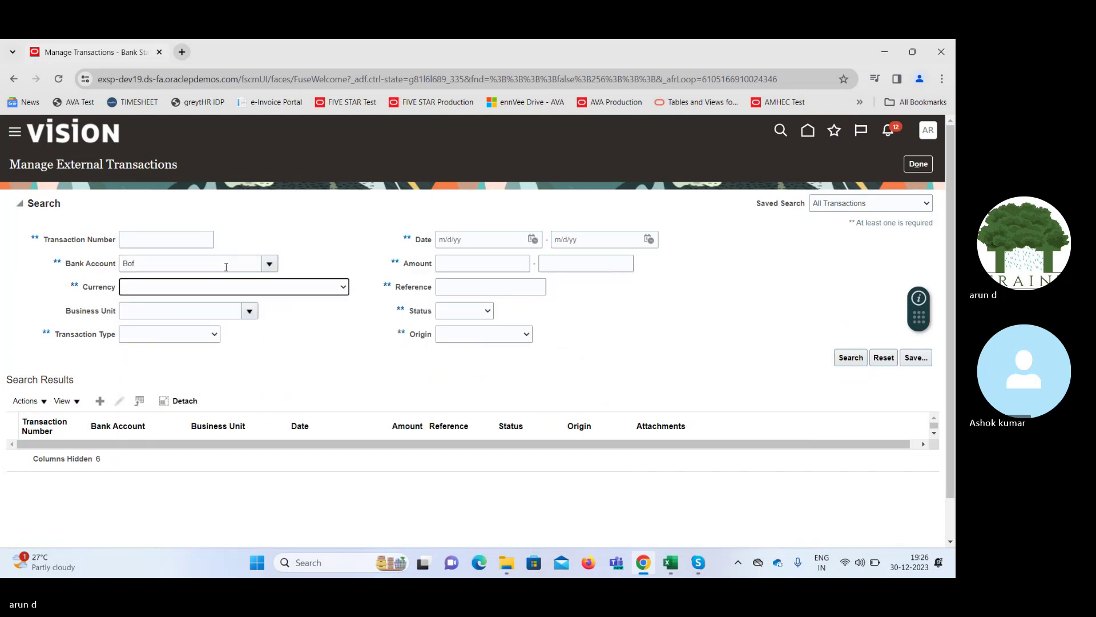
{"action": "left_click", "coordinate": [270, 265]}
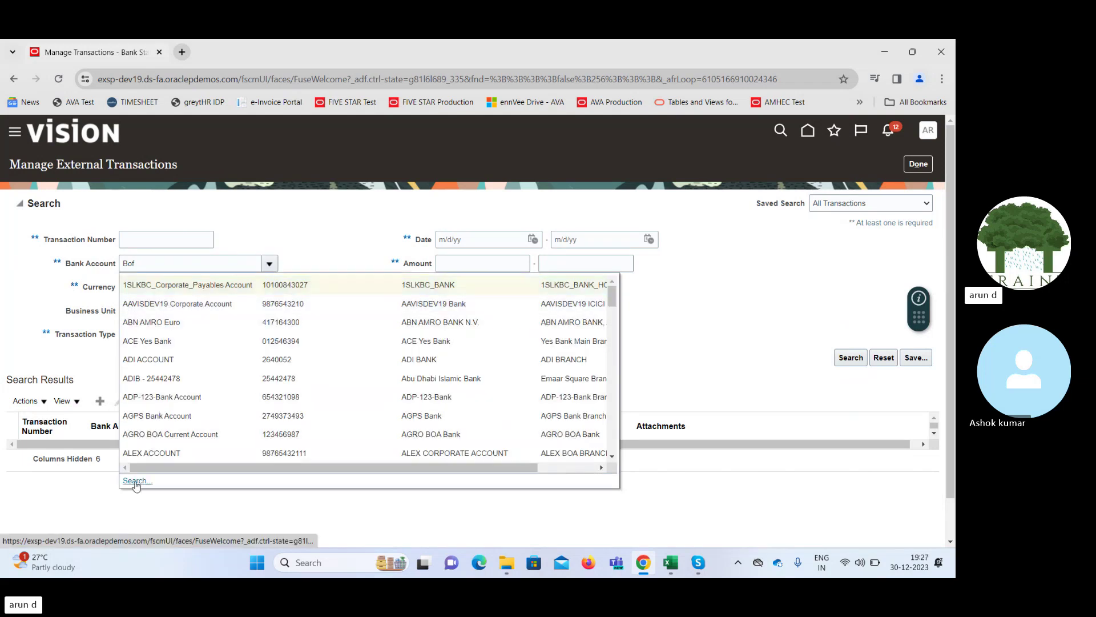
{"action": "left_click", "coordinate": [136, 480]}
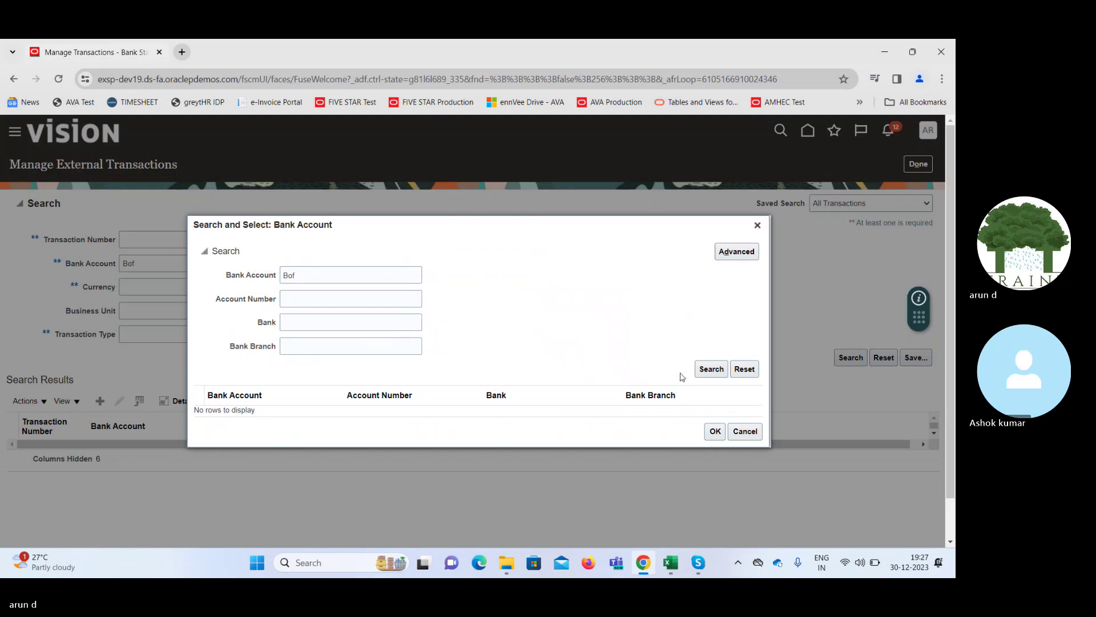
{"action": "left_click", "coordinate": [712, 369]}
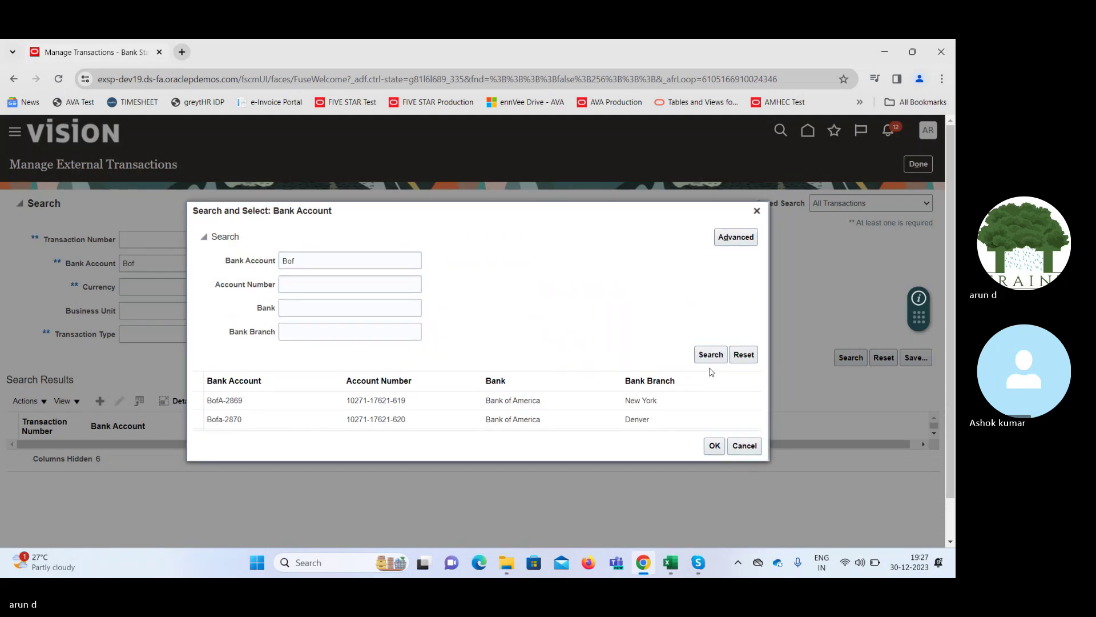
{"action": "left_click", "coordinate": [320, 400]}
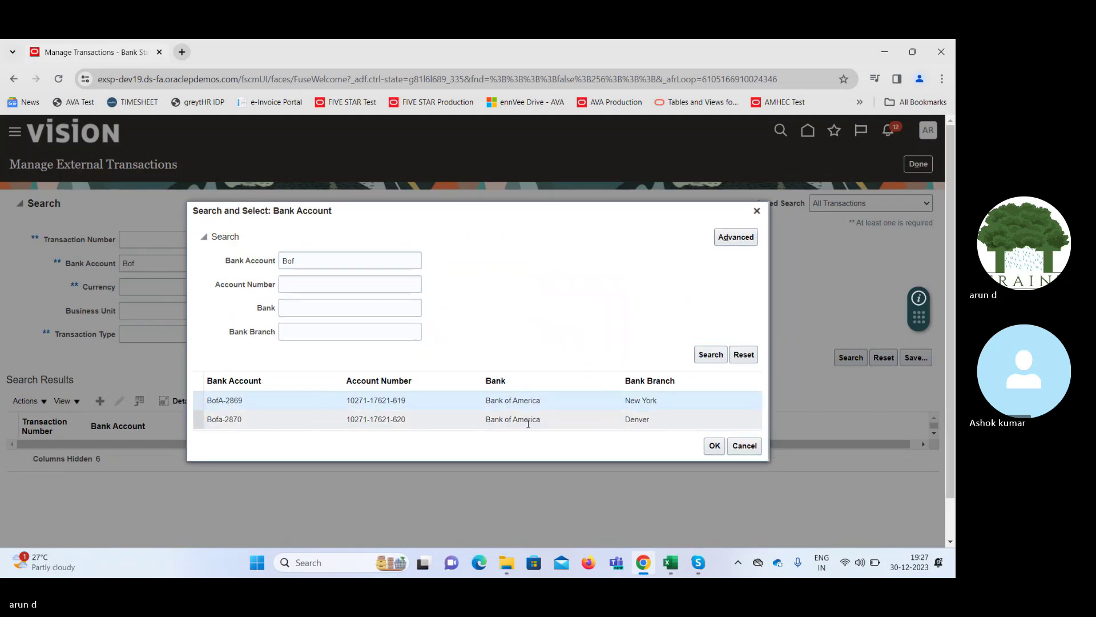
{"action": "left_click", "coordinate": [714, 446]}
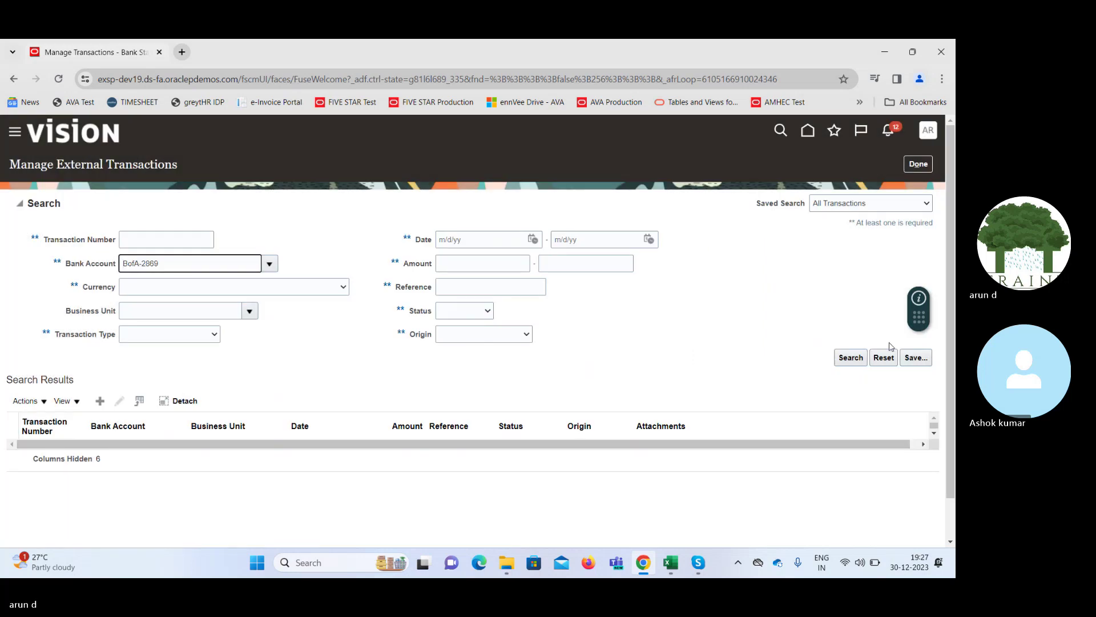
Run the BofA-2869 external transaction search and scroll through the results
{"action": "left_click", "coordinate": [850, 358]}
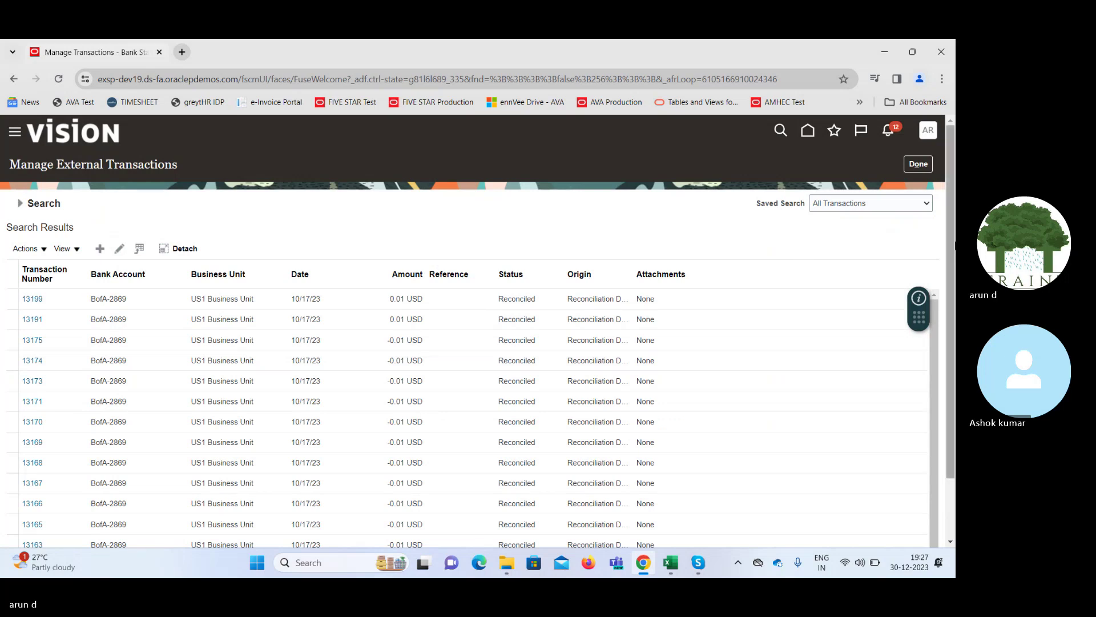
{"action": "scroll", "coordinate": [953, 351], "scroll_direction": "down", "scroll_amount": 2}
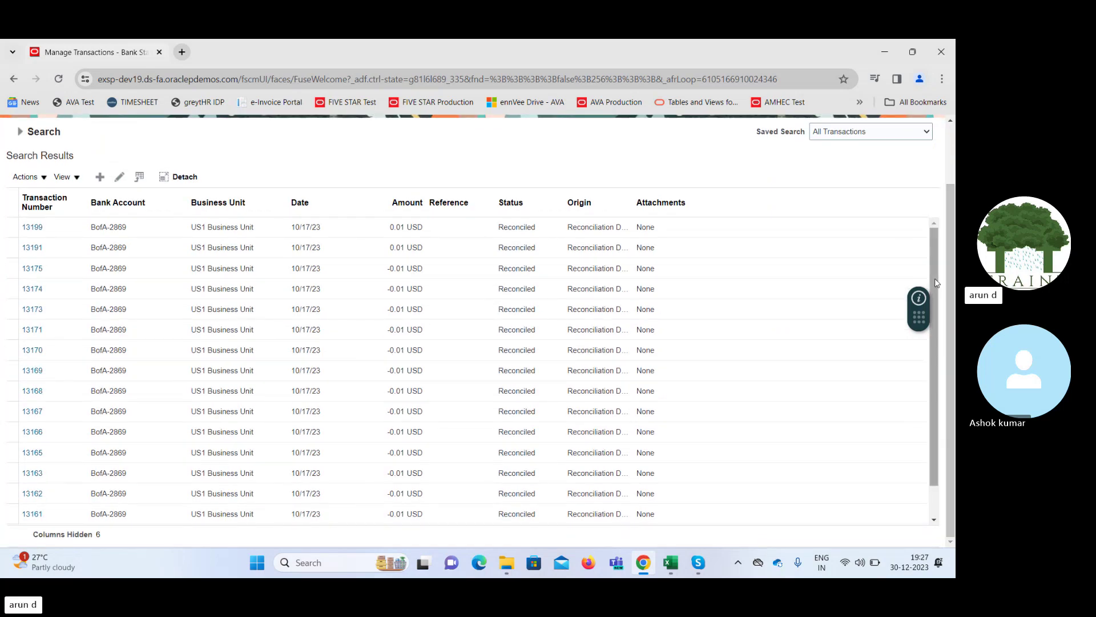
{"action": "scroll", "coordinate": [939, 323], "scroll_direction": "down", "scroll_amount": 1}
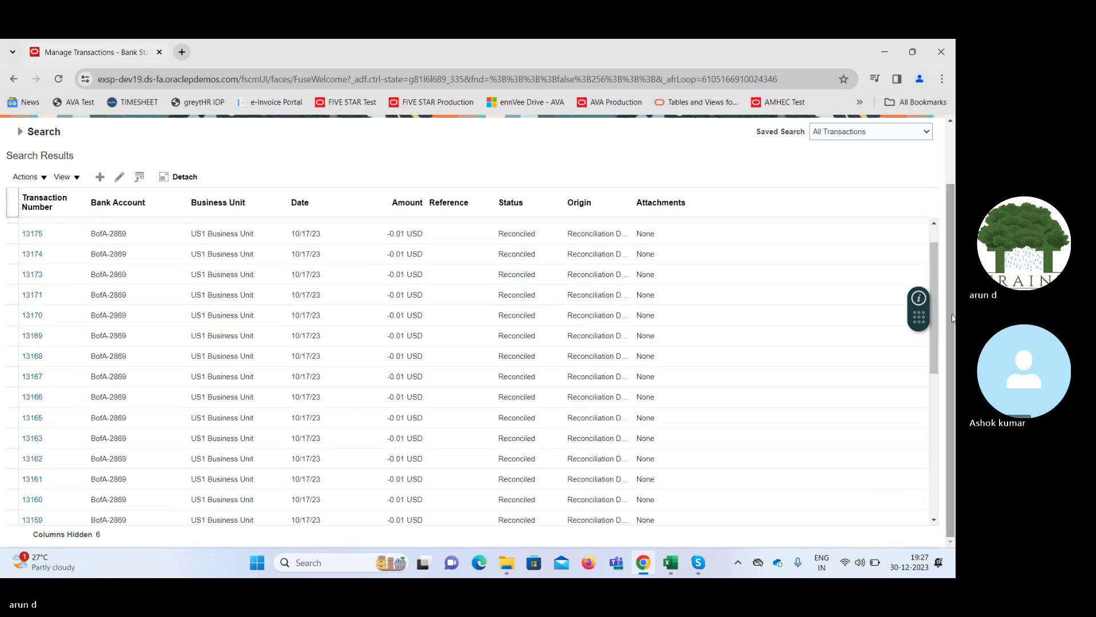
{"action": "scroll", "coordinate": [953, 318], "scroll_direction": "up", "scroll_amount": 2}
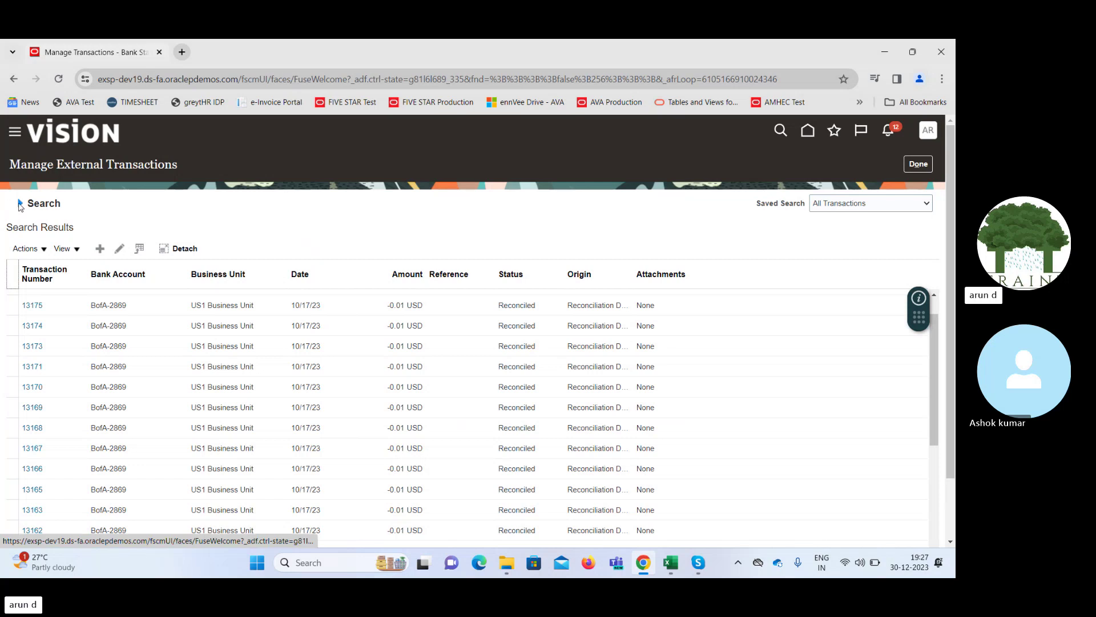
Search BofA-2869 external transactions with both amount limits set to 100; nothing is found
{"action": "left_click", "coordinate": [20, 203]}
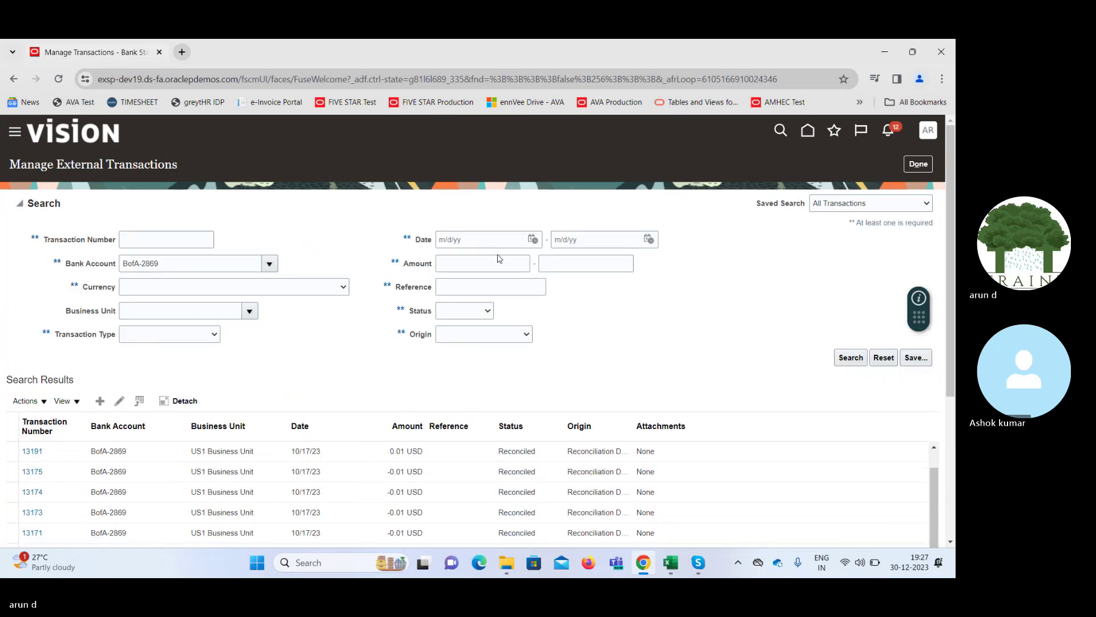
{"action": "left_click", "coordinate": [500, 261]}
{"action": "type", "text": "100"}
{"action": "key", "text": "Tab"}
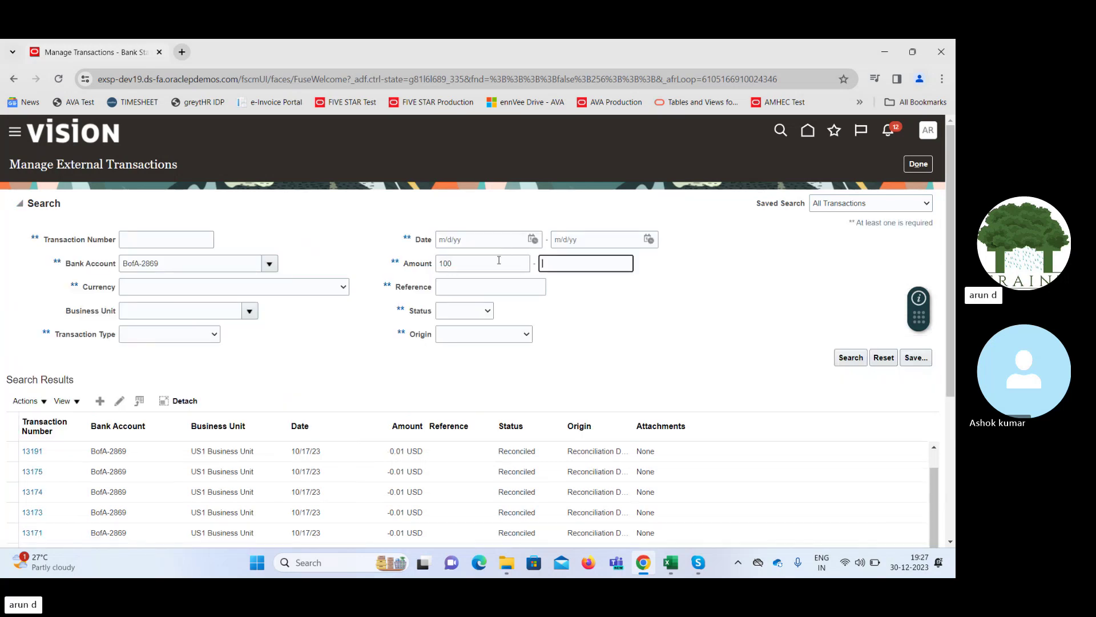
{"action": "type", "text": "100"}
{"action": "key", "text": "Tab"}
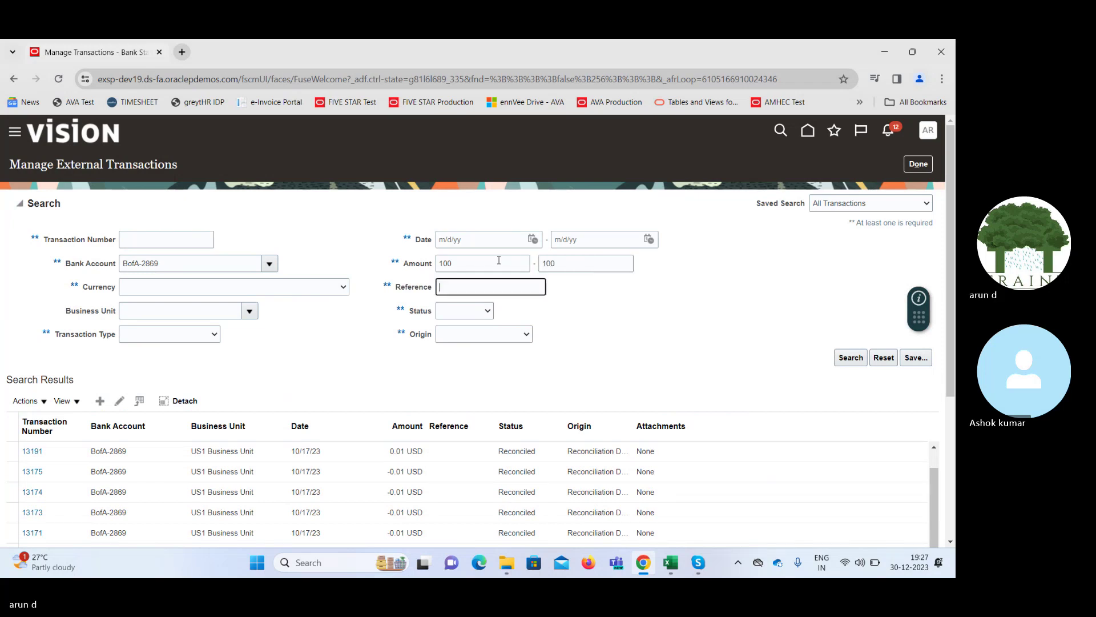
{"action": "left_click", "coordinate": [850, 359]}
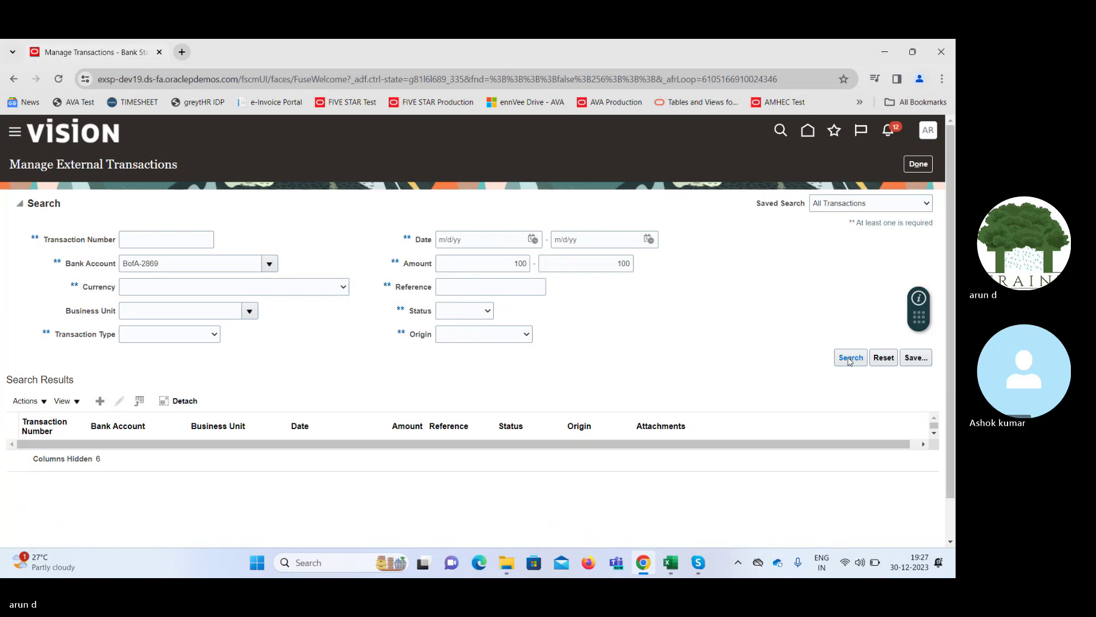
Clear the lower and upper 100 amount criteria
{"action": "double_click", "coordinate": [496, 267]}
{"action": "key", "text": "BackSpace"}
{"action": "key", "text": "Tab"}
{"action": "key", "text": "BackSpace"}
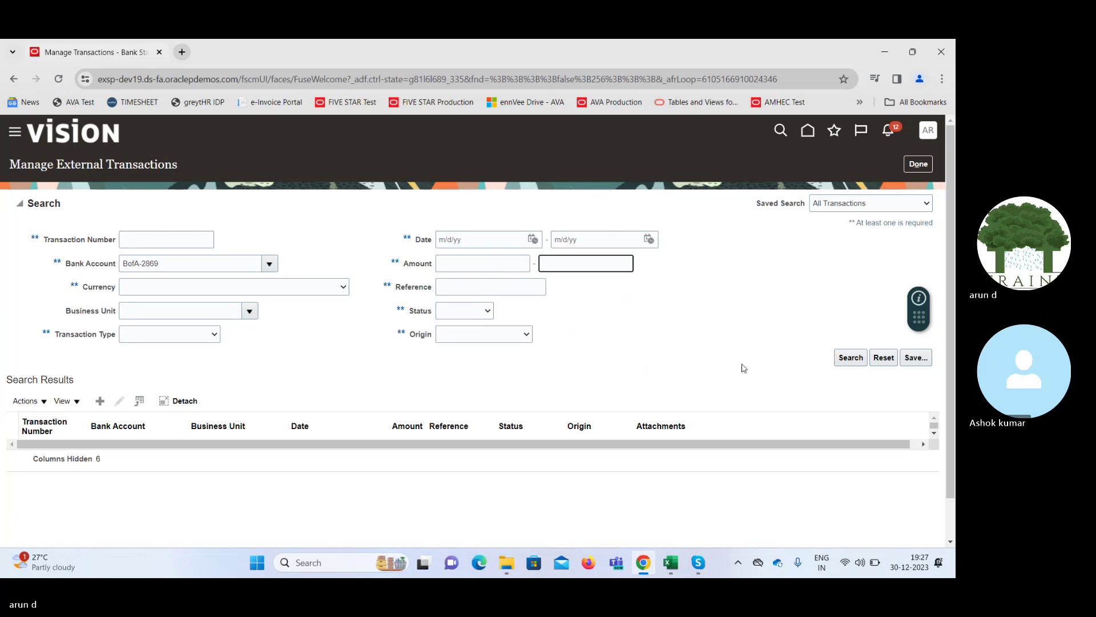
Go to the Scheduled Processes page through Navigator > Tools
{"action": "left_click", "coordinate": [250, 311]}
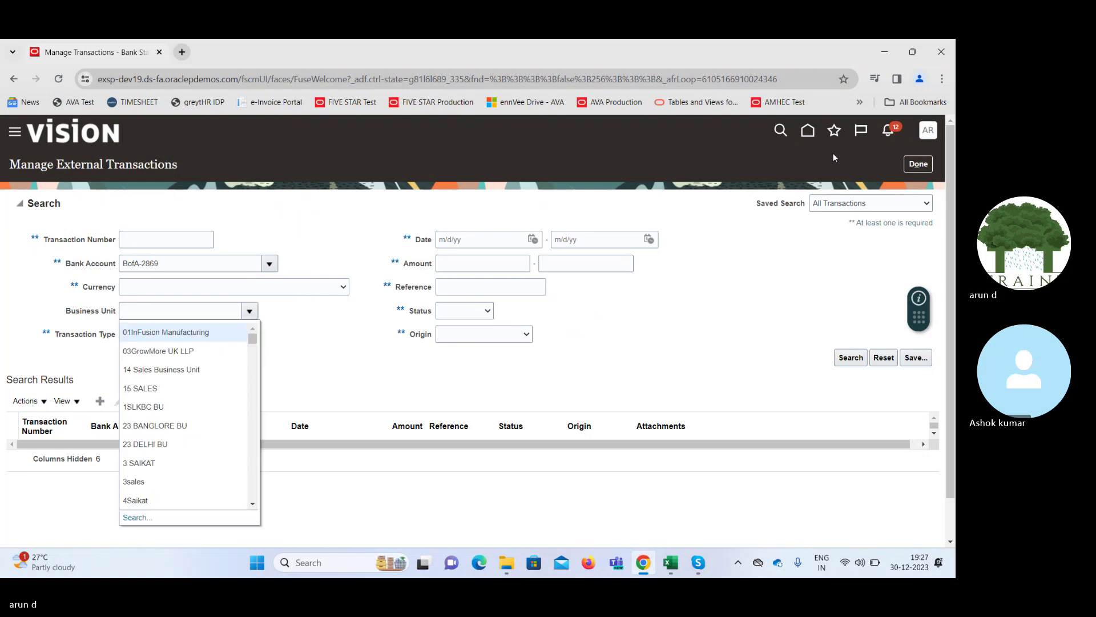
{"action": "left_click", "coordinate": [20, 132]}
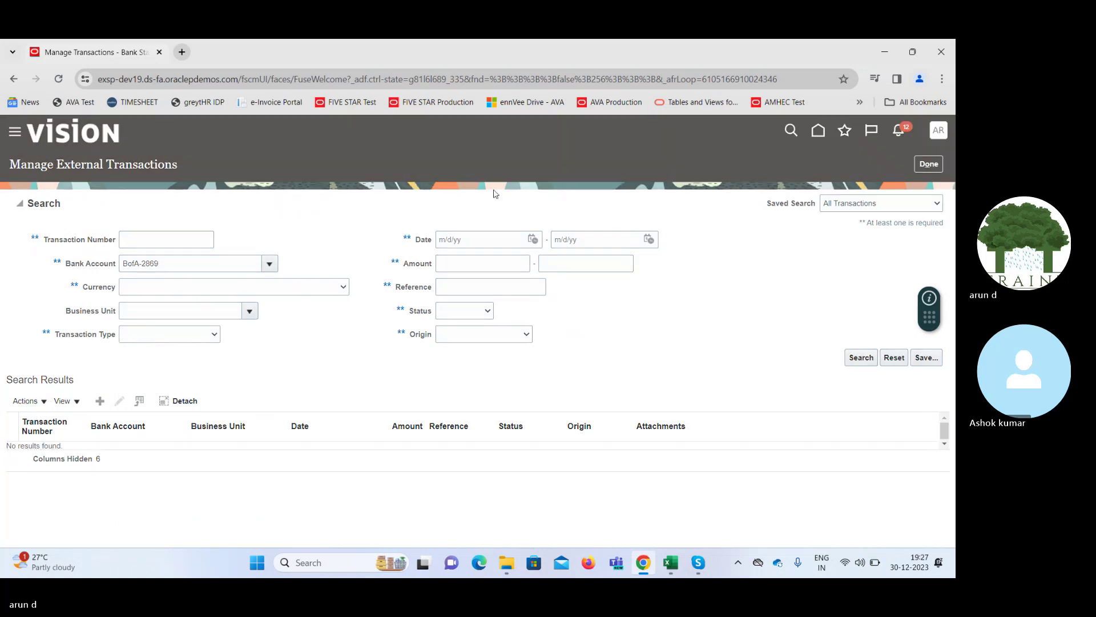
{"action": "left_click_drag", "start_coordinate": [481, 186], "coordinate": [480, 448]}
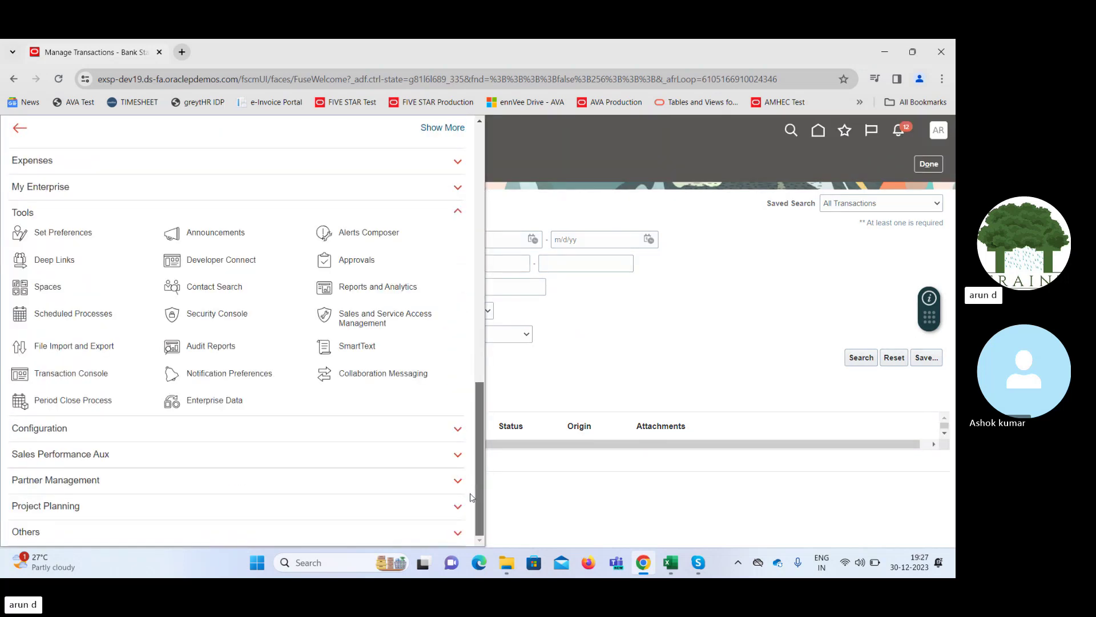
{"action": "left_click", "coordinate": [50, 317]}
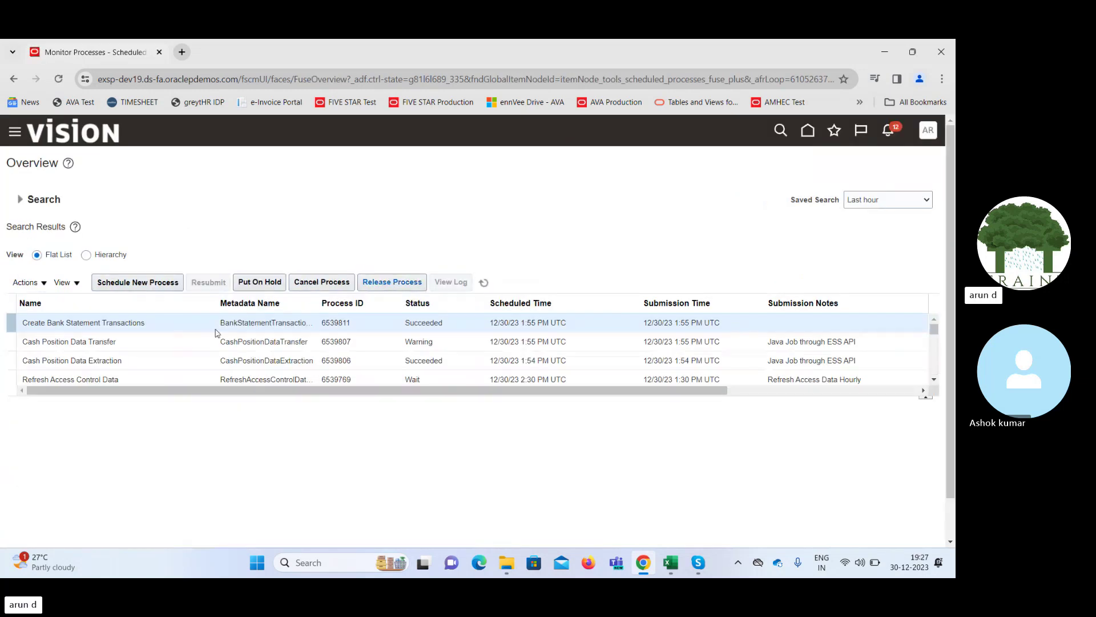
Download the Cash Position Data Transfer 6539807 attachments: the empty validationErrors.txt and 6539807.log
{"action": "left_click", "coordinate": [183, 322]}
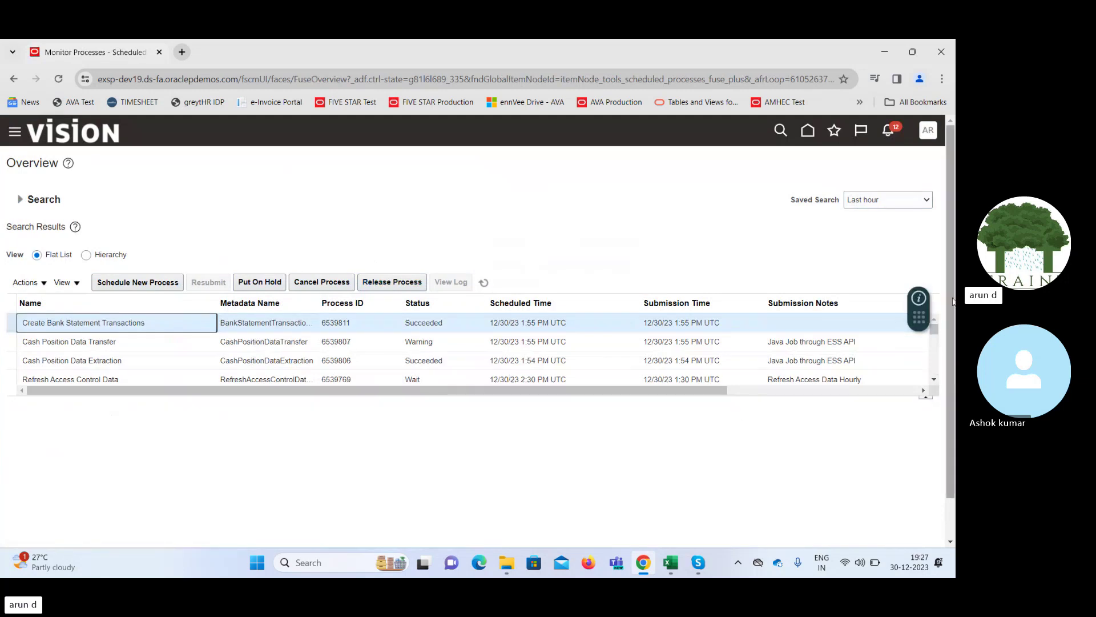
{"action": "left_click", "coordinate": [276, 342]}
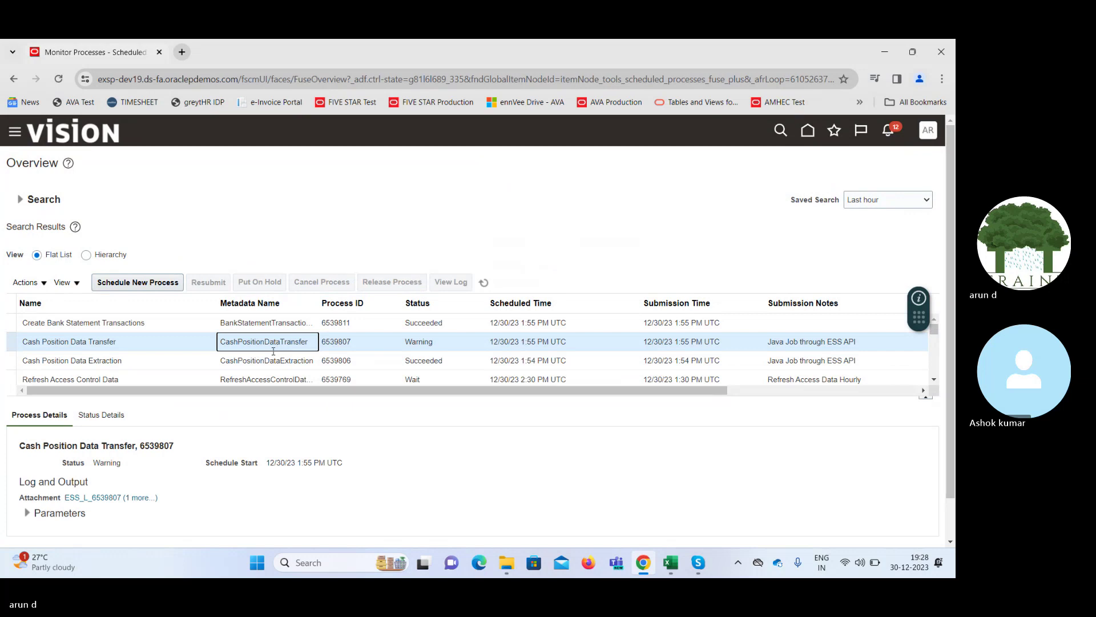
{"action": "left_click", "coordinate": [137, 496]}
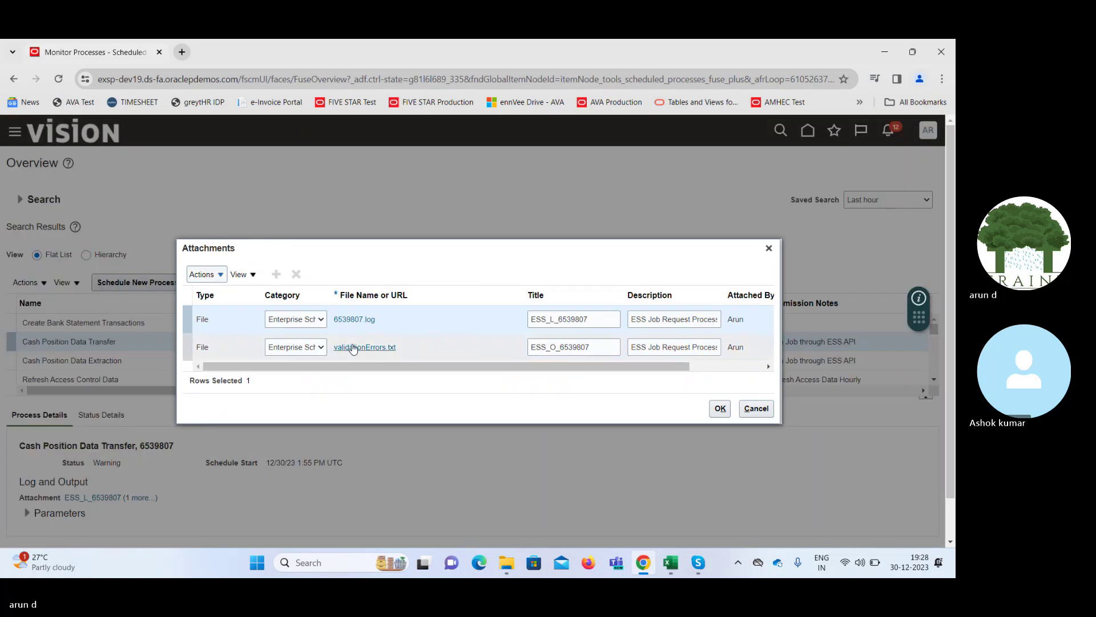
{"action": "left_click", "coordinate": [364, 348]}
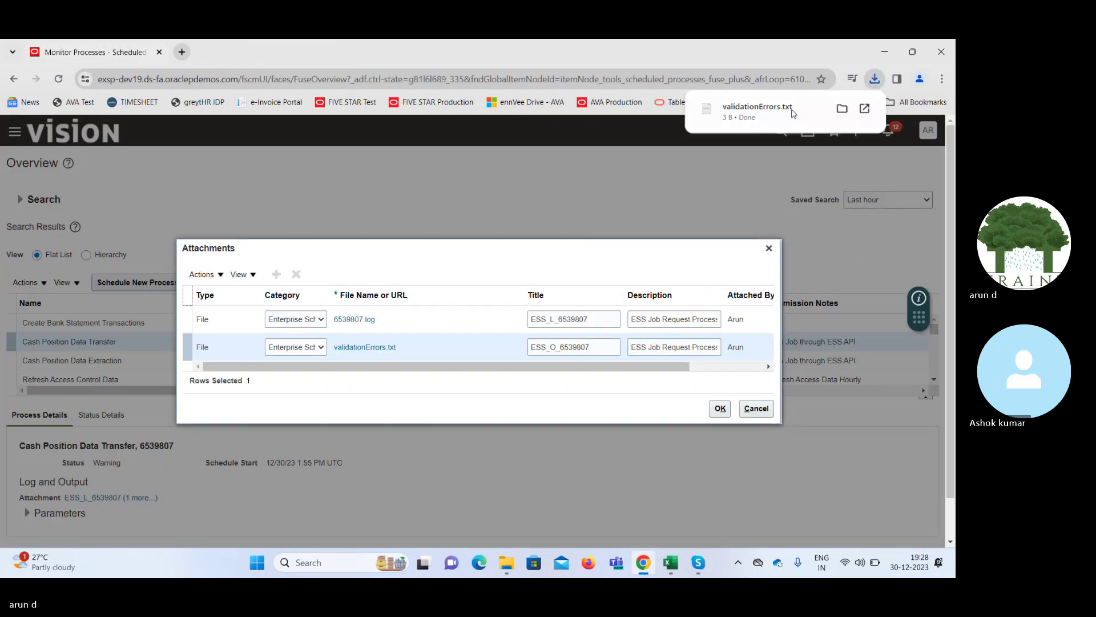
{"action": "left_click", "coordinate": [757, 111]}
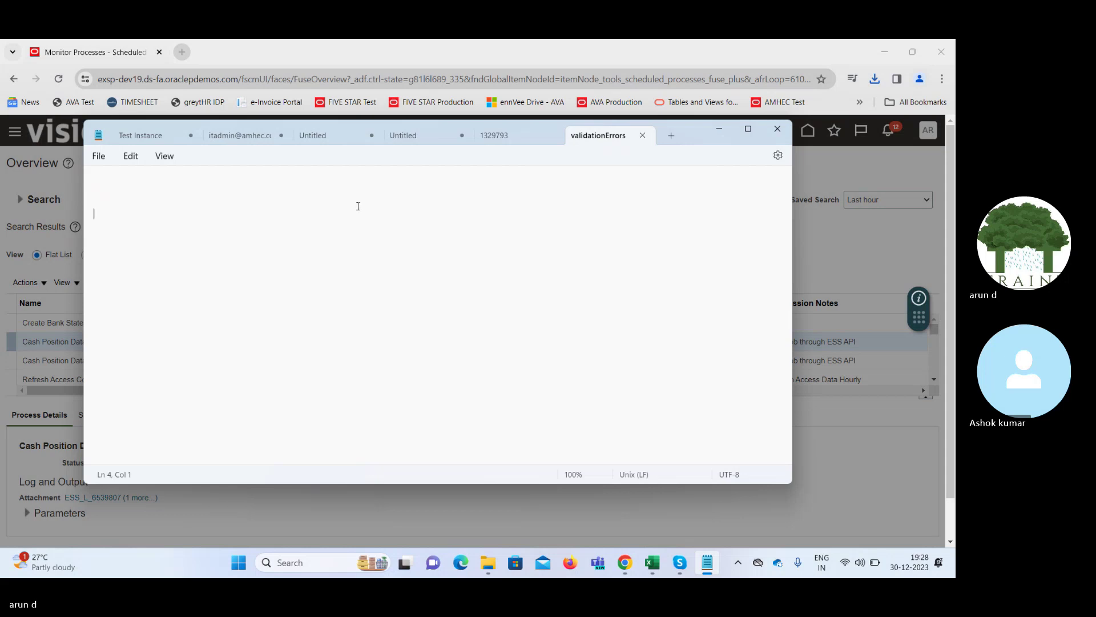
{"action": "left_click", "coordinate": [720, 129]}
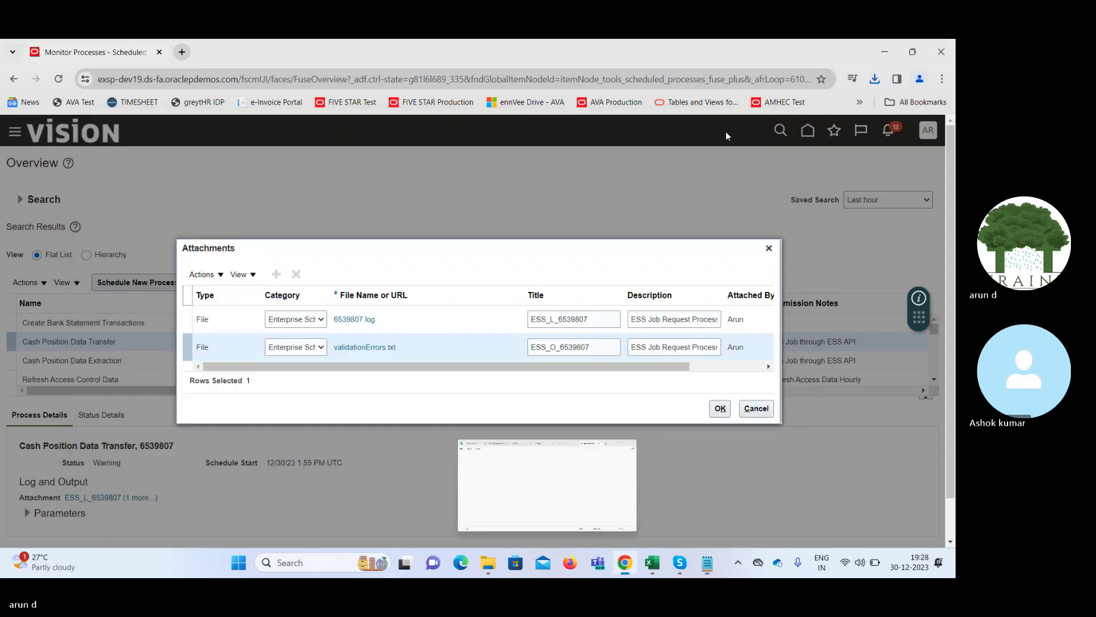
{"action": "left_click", "coordinate": [355, 319]}
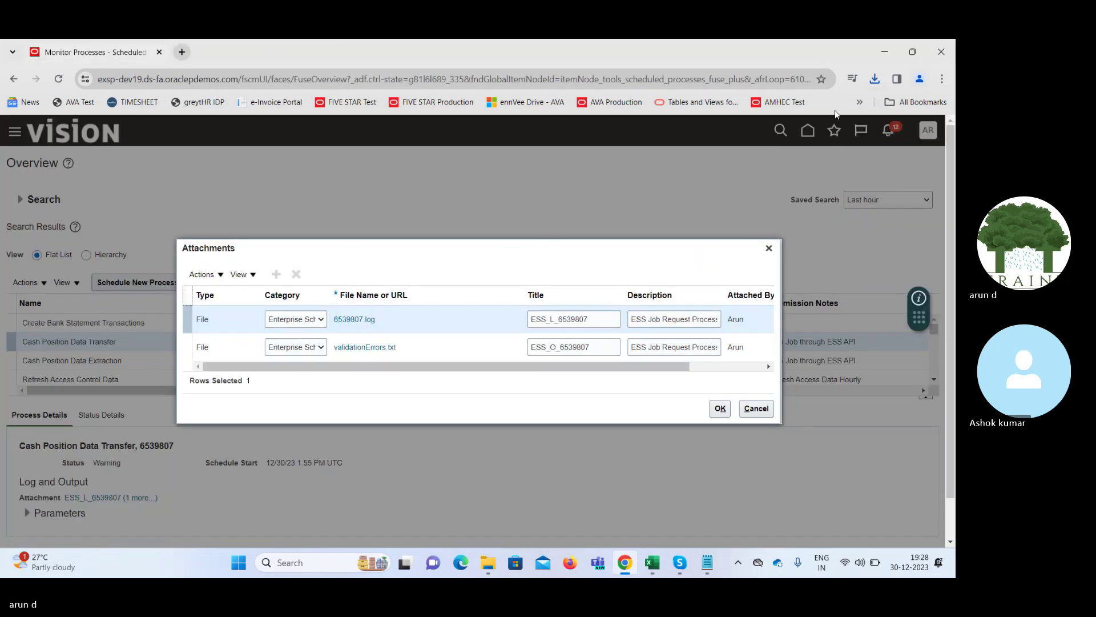
{"action": "left_click", "coordinate": [873, 85]}
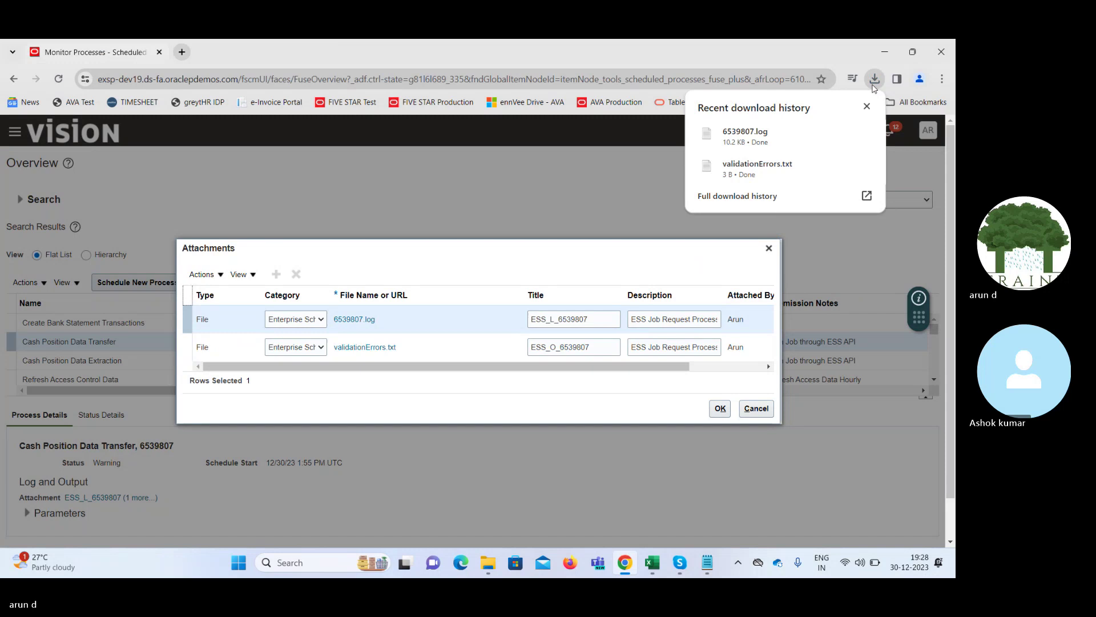
Open 6539807.log in Notepad and scroll through its contents
{"action": "left_click", "coordinate": [740, 135]}
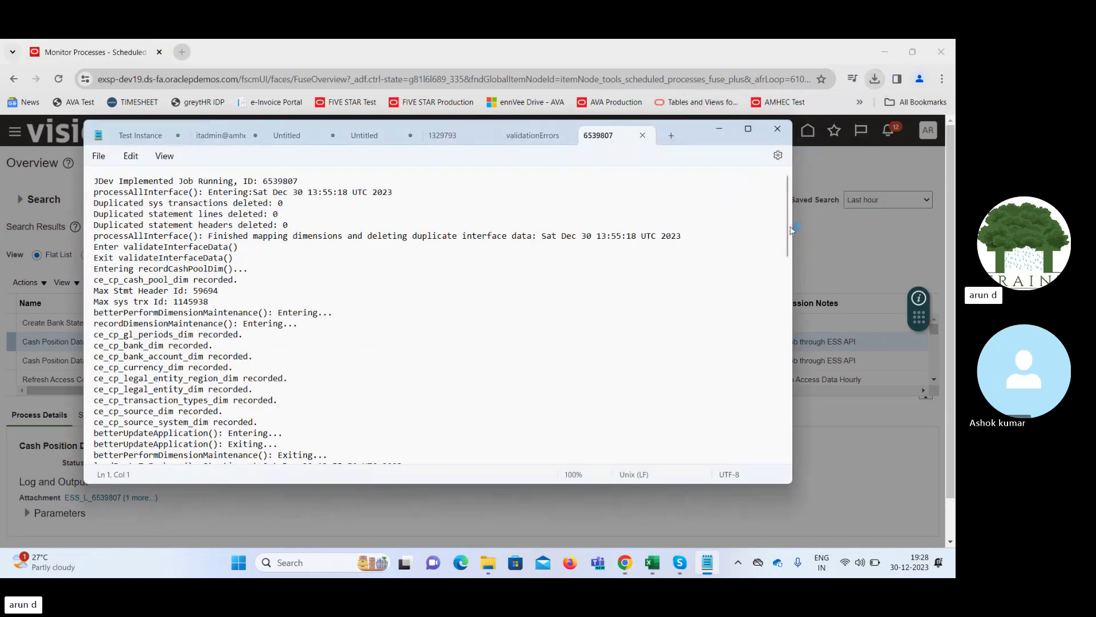
{"action": "left_click_drag", "start_coordinate": [788, 228], "coordinate": [787, 315]}
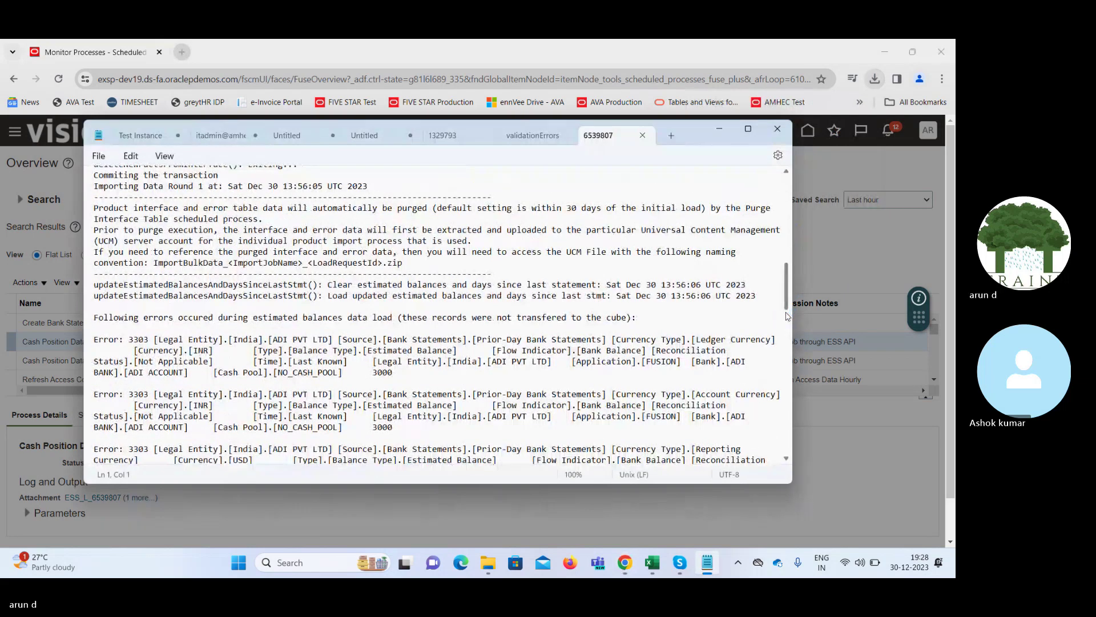
{"action": "left_click_drag", "start_coordinate": [788, 315], "coordinate": [789, 435]}
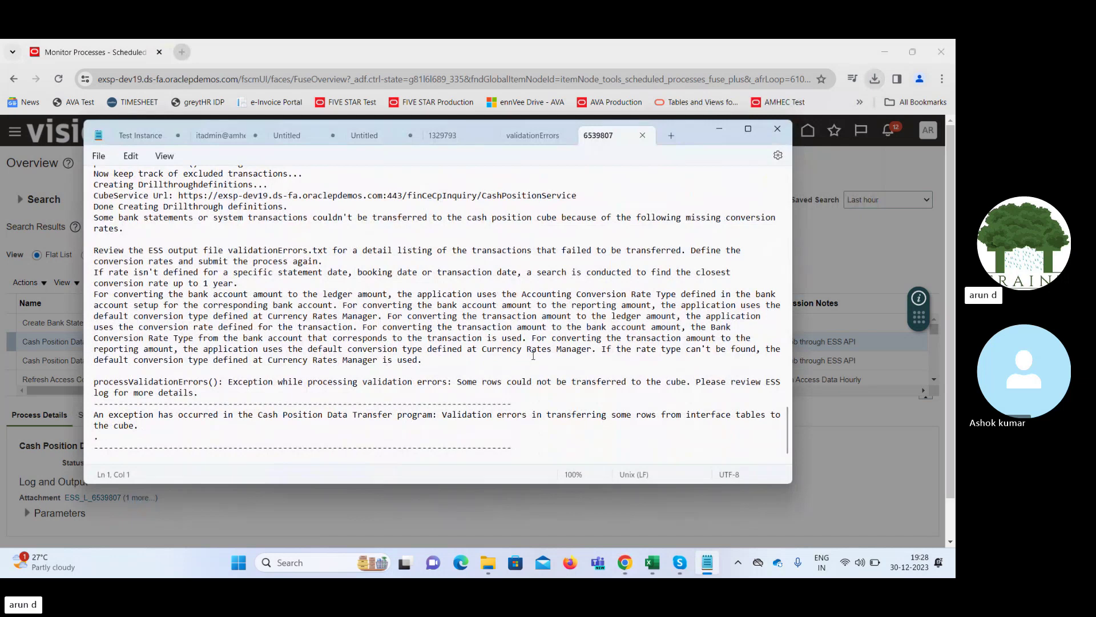
Search the log for 'error' and inspect the Error 3303 lines naming ADI PVT LTD
{"action": "key", "text": "ctrl+f"}
{"action": "type", "text": "error"}
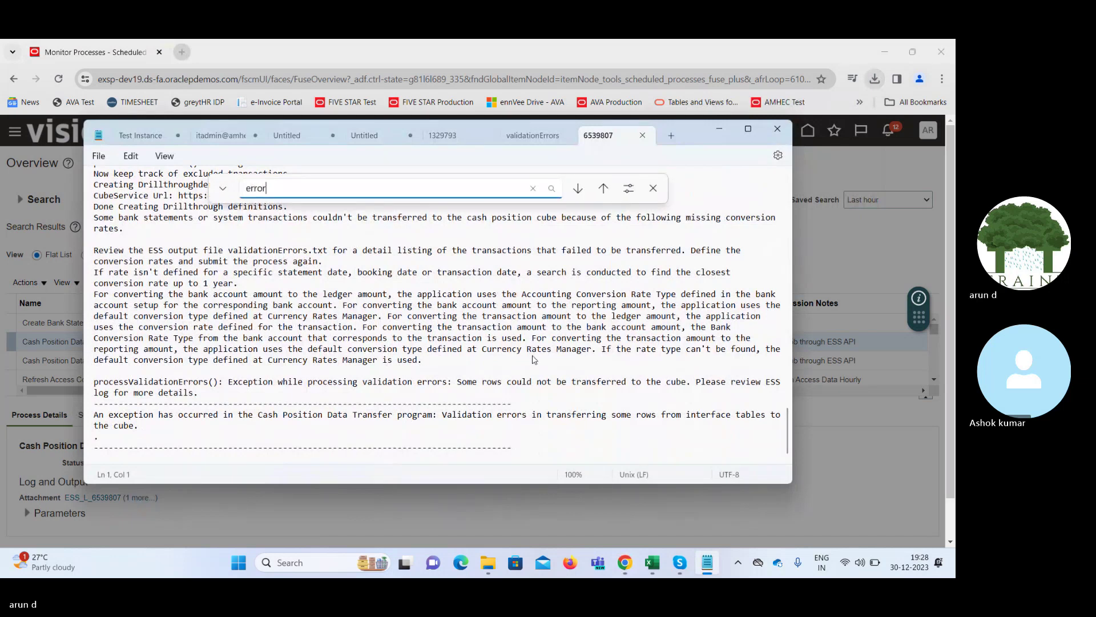
{"action": "key", "text": "Return"}
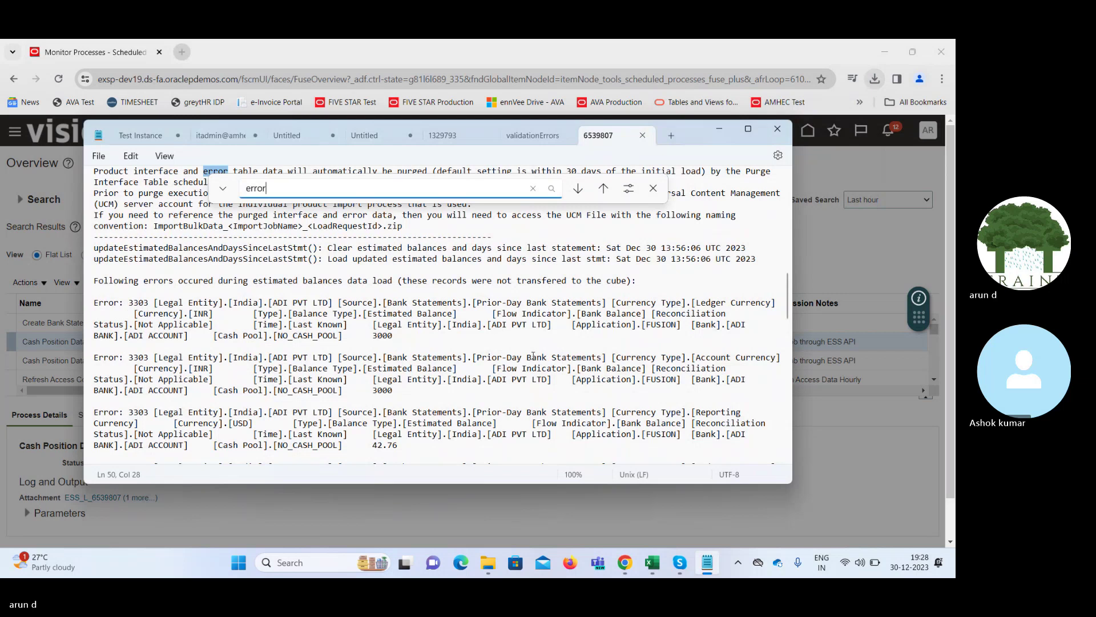
{"action": "key", "text": "Return"}
{"action": "key", "text": "Return"}
{"action": "key", "text": "Return"}
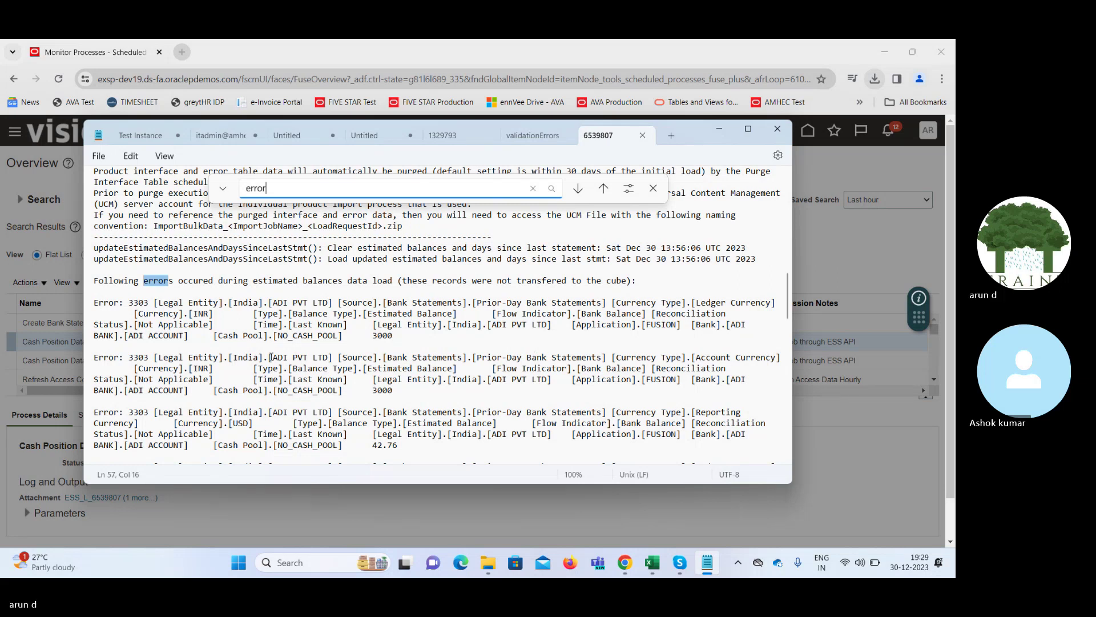
{"action": "left_click_drag", "start_coordinate": [273, 303], "coordinate": [313, 307]}
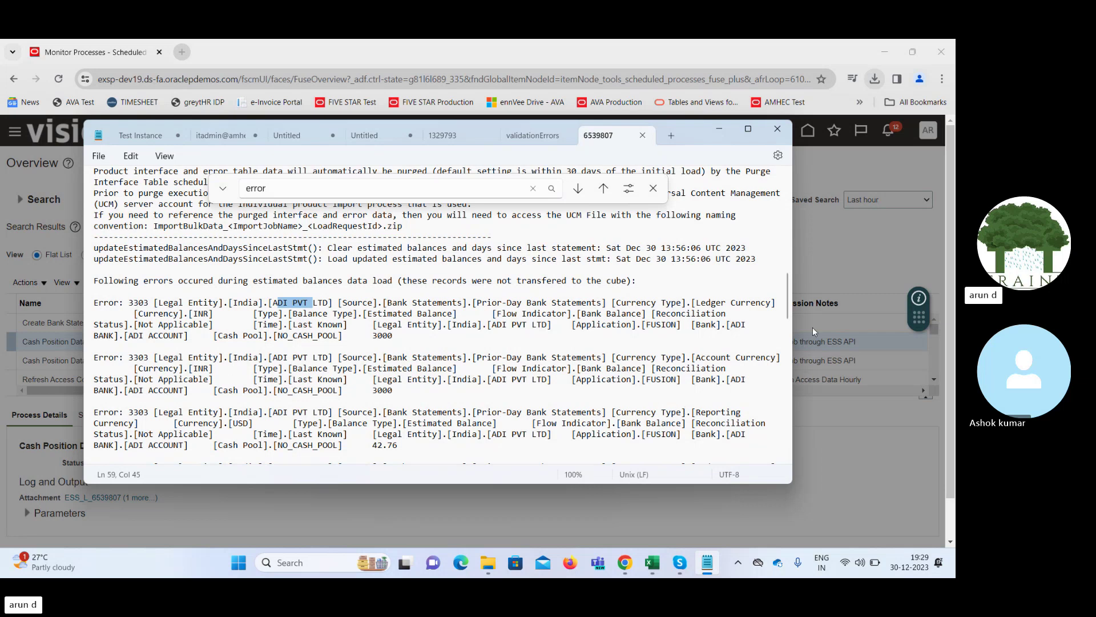
{"action": "left_click_drag", "start_coordinate": [789, 298], "coordinate": [807, 358]}
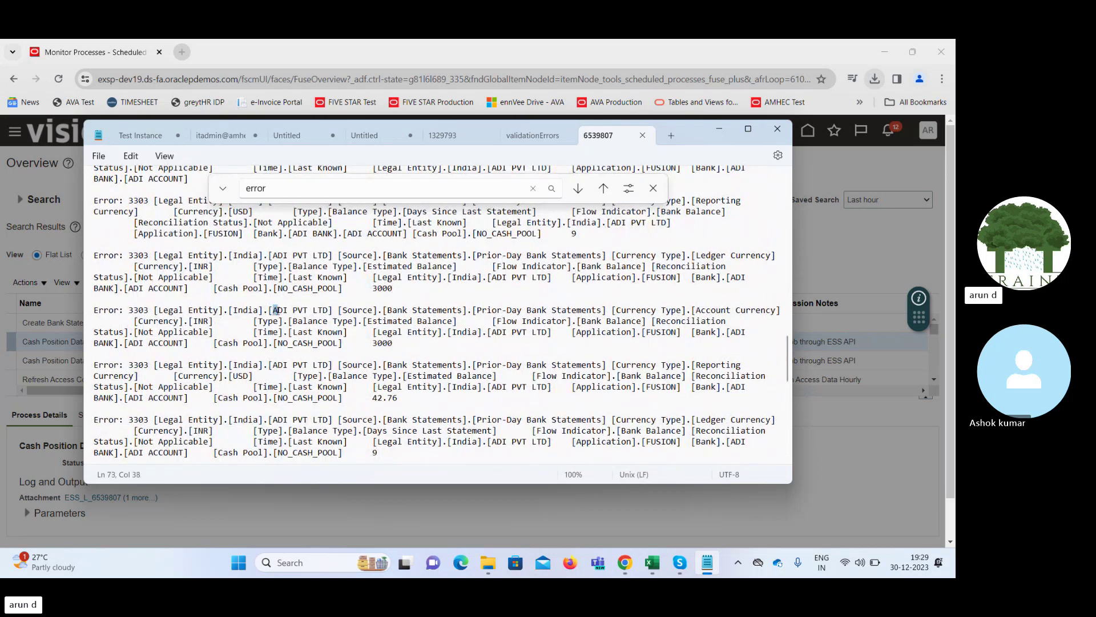
{"action": "left_click_drag", "start_coordinate": [283, 310], "coordinate": [324, 311]}
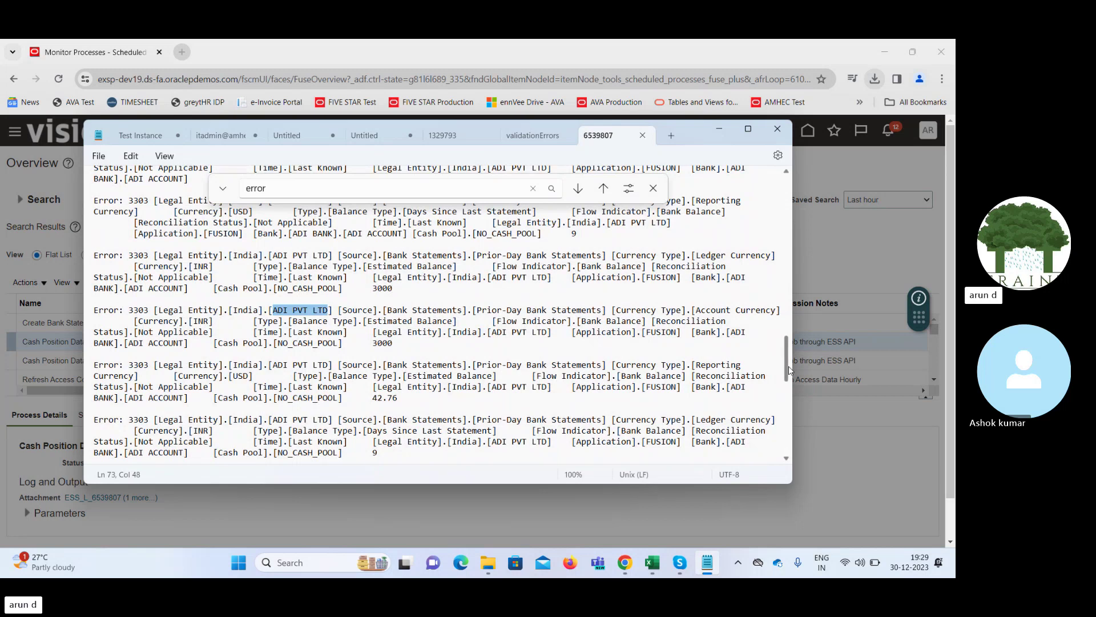
{"action": "left_click_drag", "start_coordinate": [789, 370], "coordinate": [786, 174]}
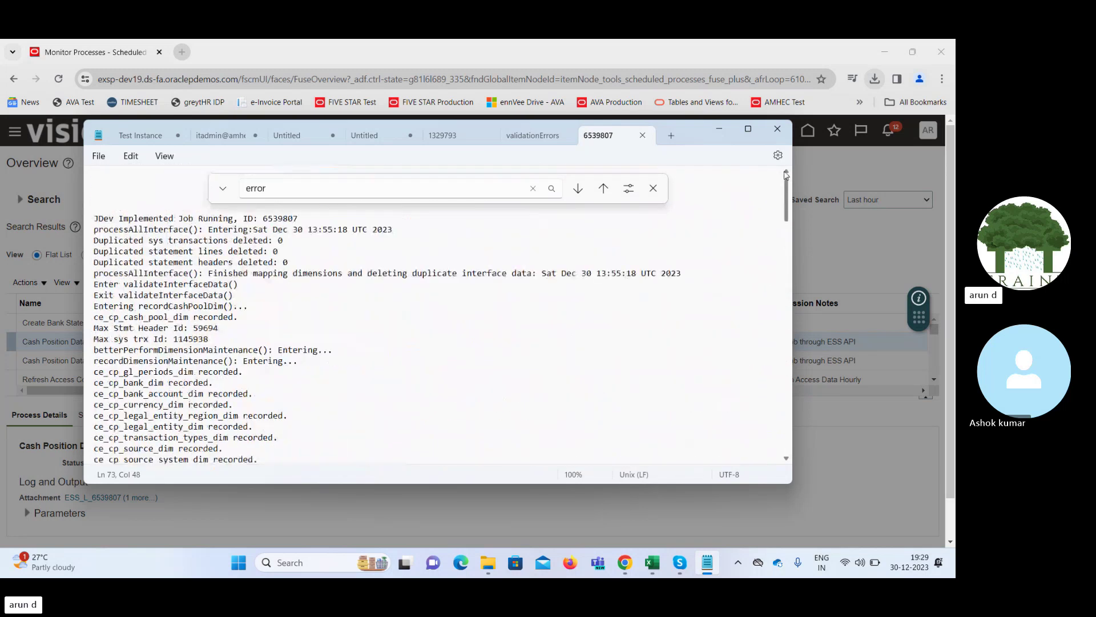
{"action": "left_click", "coordinate": [720, 130]}
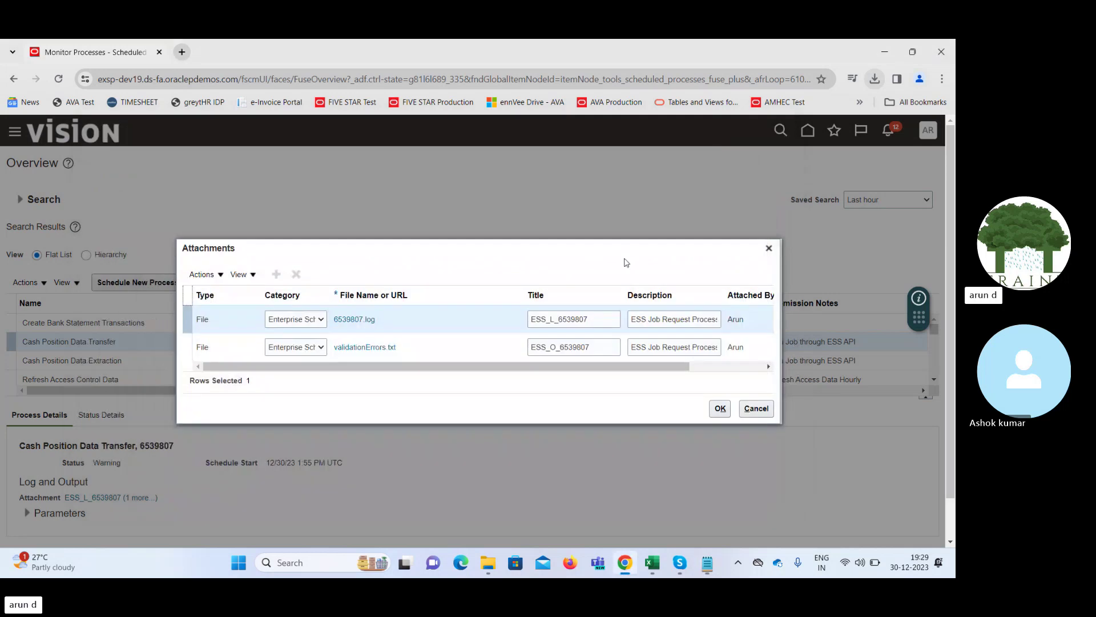
Download and read 6539811.log for Create Bank Statement Transactions, showing no eligible statement lines
{"action": "left_click", "coordinate": [769, 249]}
{"action": "left_click", "coordinate": [180, 324]}
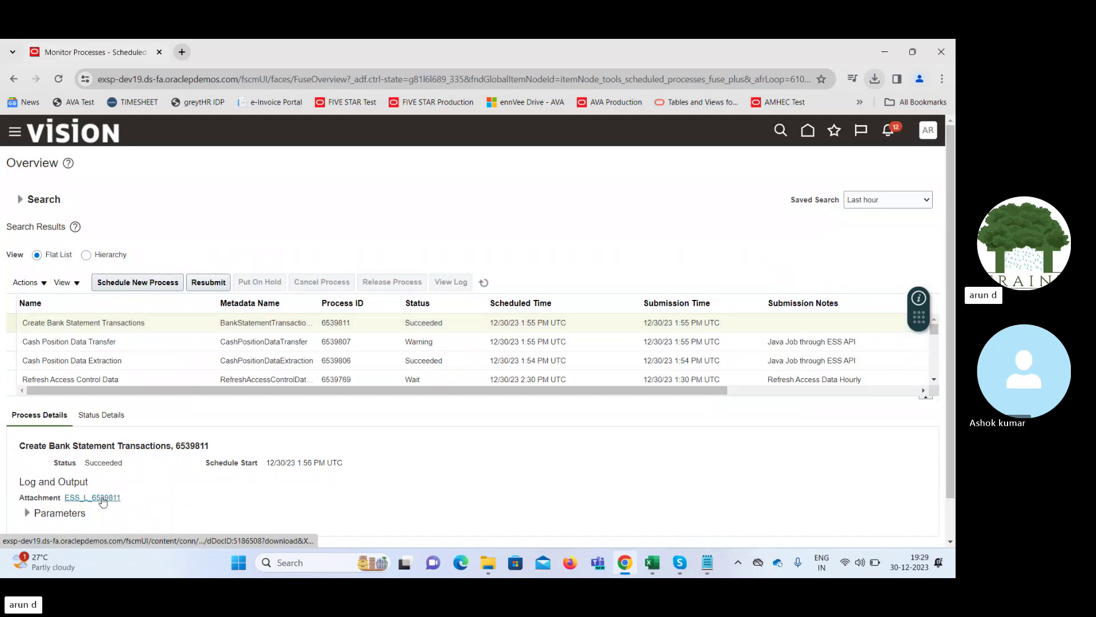
{"action": "left_click", "coordinate": [102, 498]}
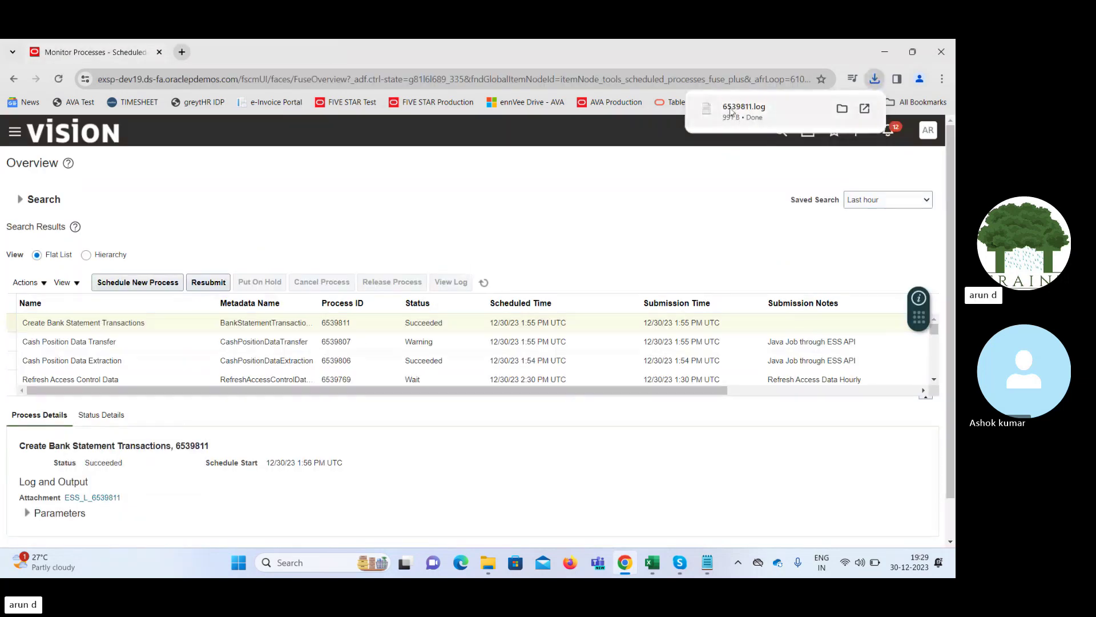
{"action": "left_click", "coordinate": [731, 112]}
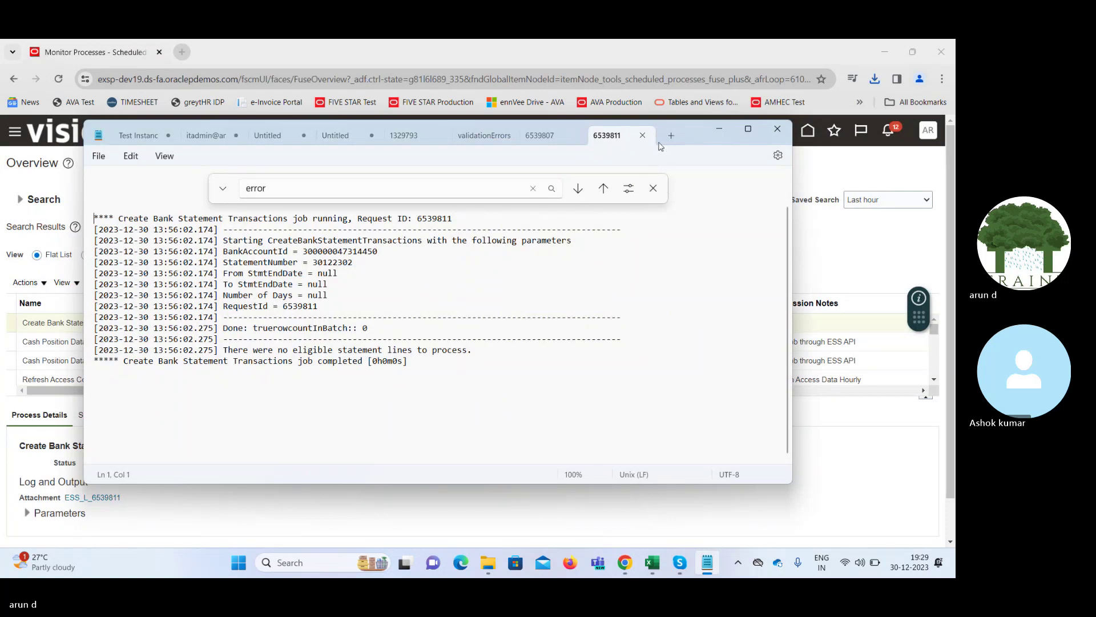
{"action": "left_click", "coordinate": [724, 130]}
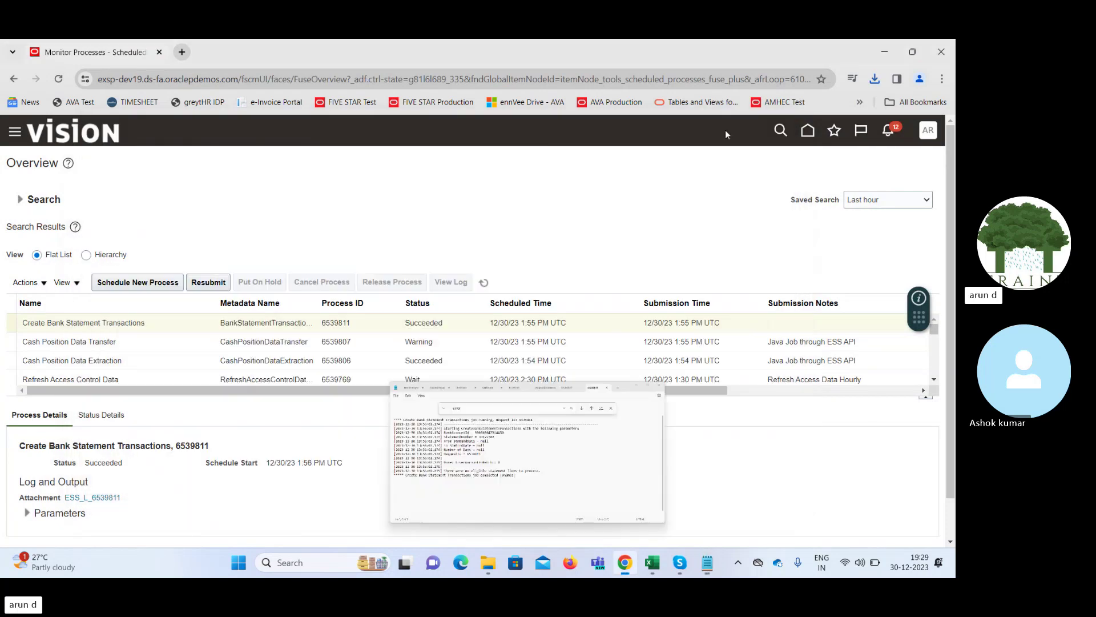
From the overview's Tasks, cancel Generate Cash Transactions and open Manage Bank Statements instead
{"action": "left_click", "coordinate": [809, 132]}
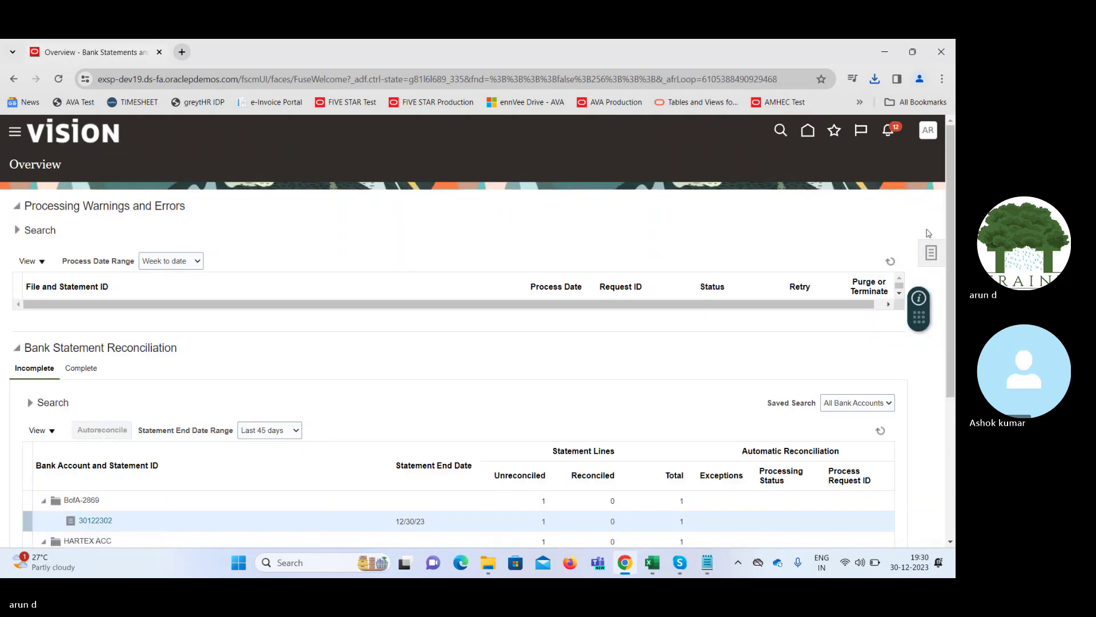
{"action": "left_click", "coordinate": [931, 255]}
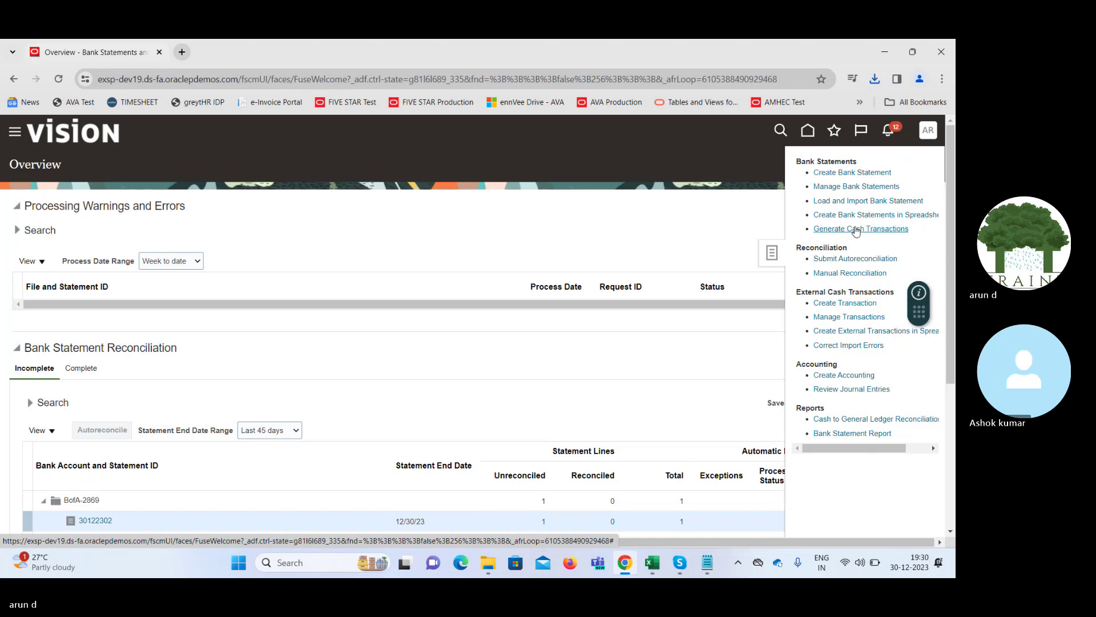
{"action": "left_click", "coordinate": [855, 229]}
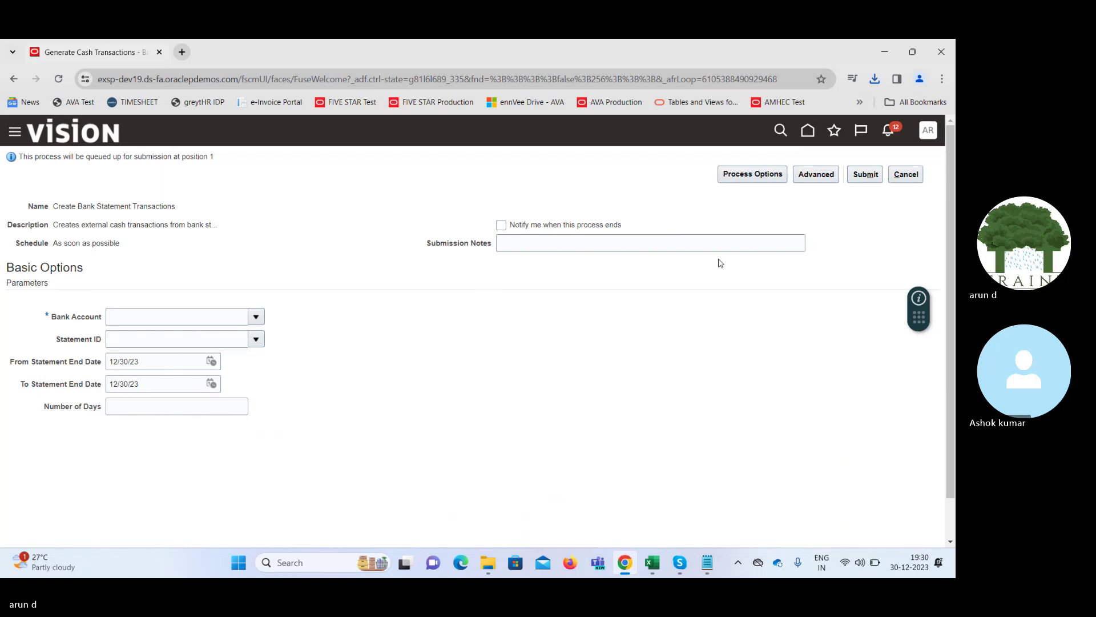
{"action": "left_click", "coordinate": [905, 174]}
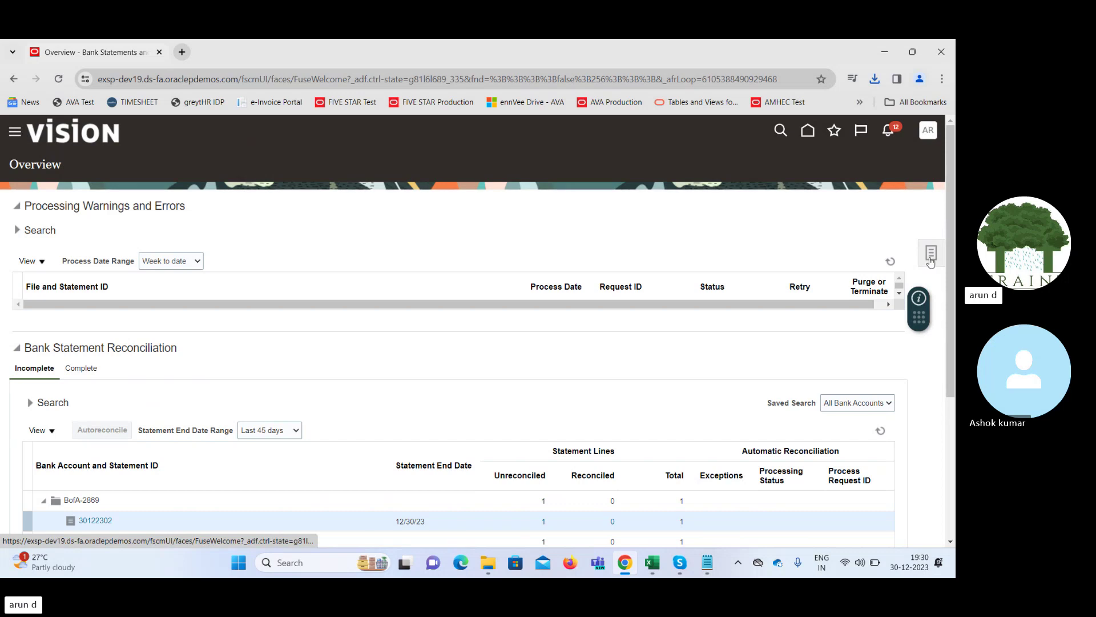
{"action": "left_click", "coordinate": [930, 259]}
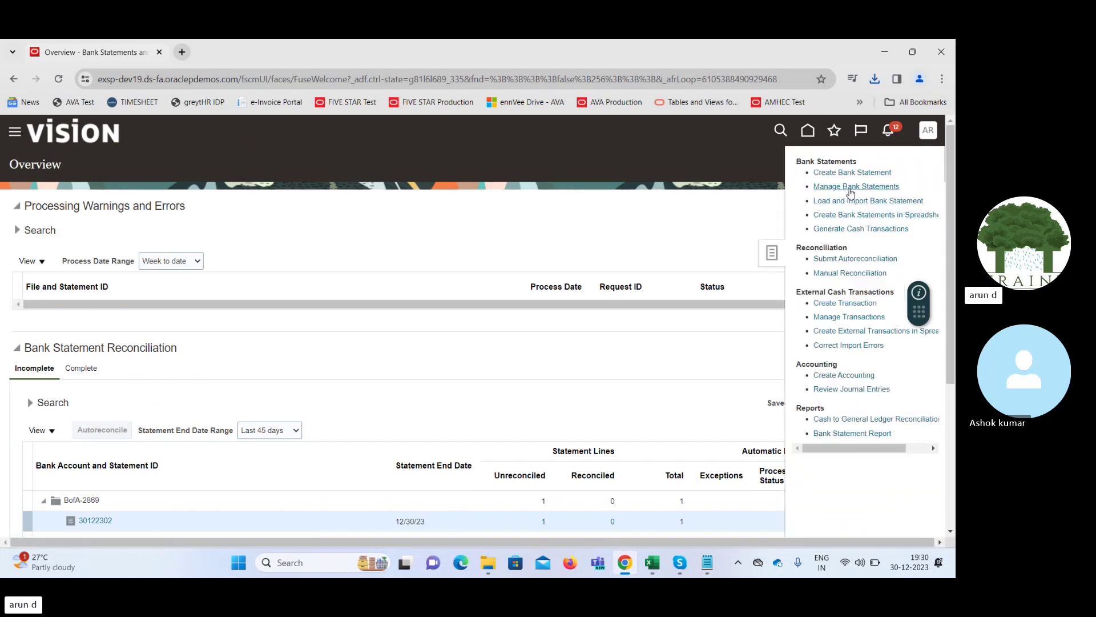
{"action": "left_click", "coordinate": [851, 187]}
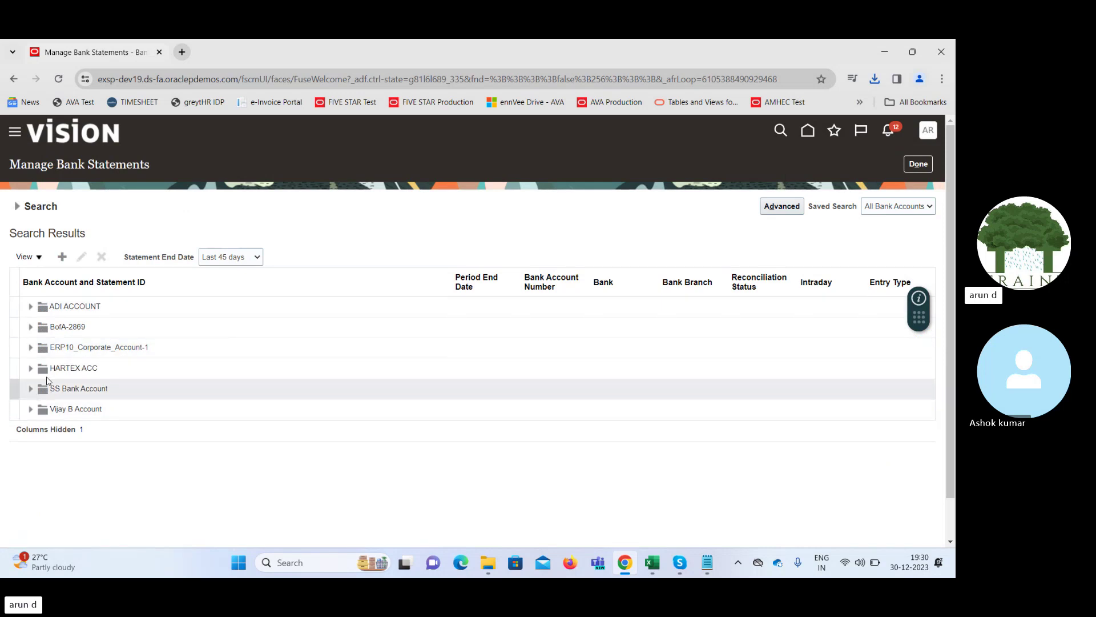
Open line 1 of BofA-2869 statement 30122302 for editing
{"action": "left_click", "coordinate": [30, 326]}
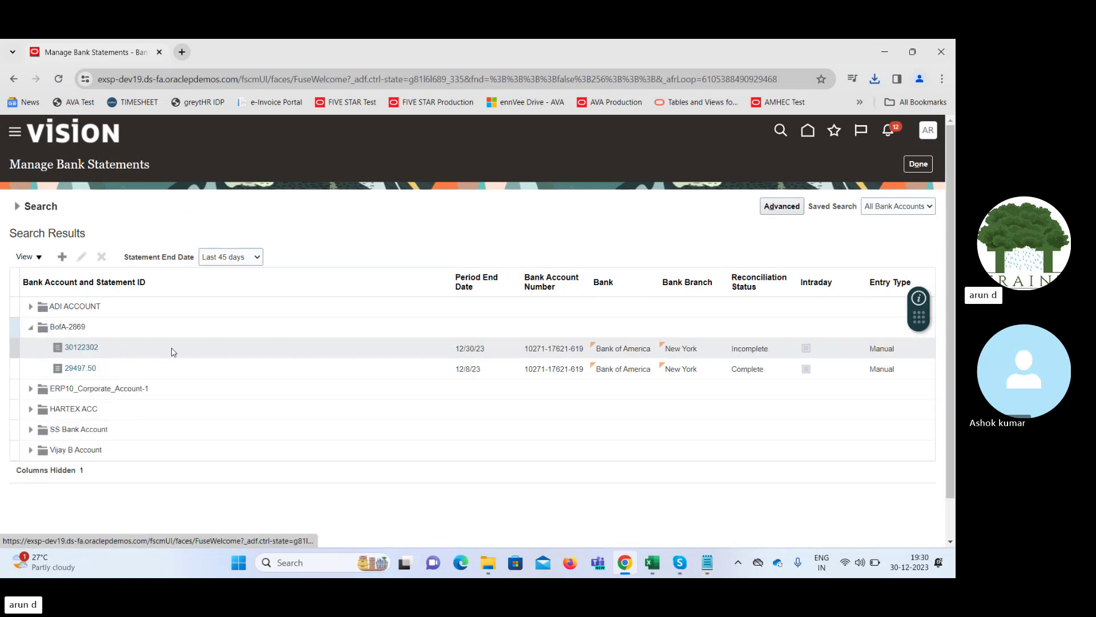
{"action": "left_click", "coordinate": [131, 346]}
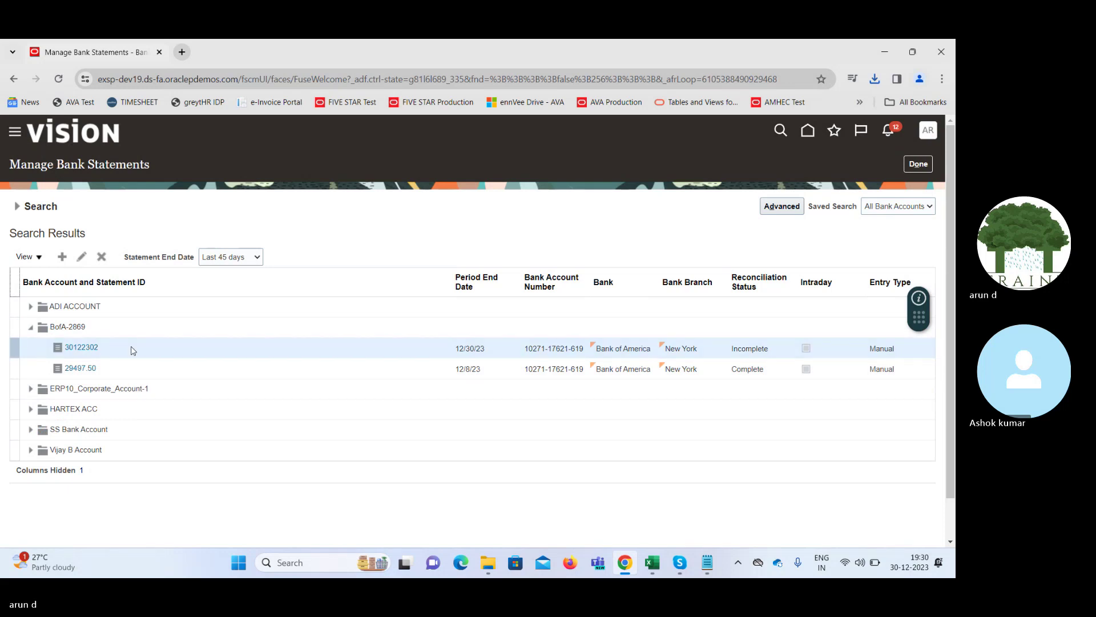
{"action": "left_click", "coordinate": [82, 257]}
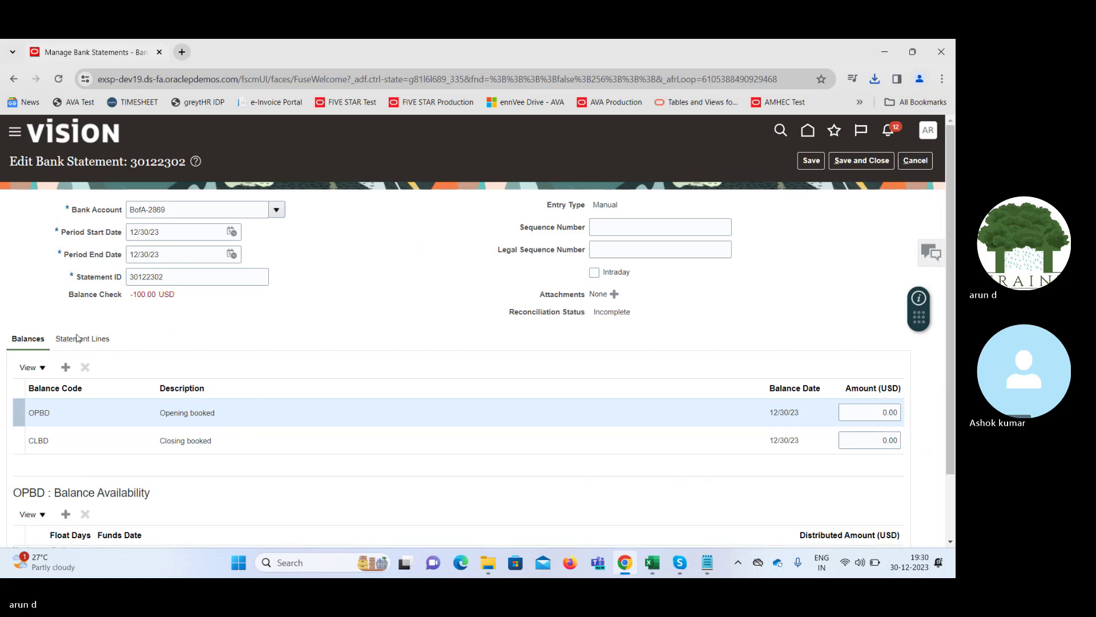
{"action": "left_click", "coordinate": [80, 338]}
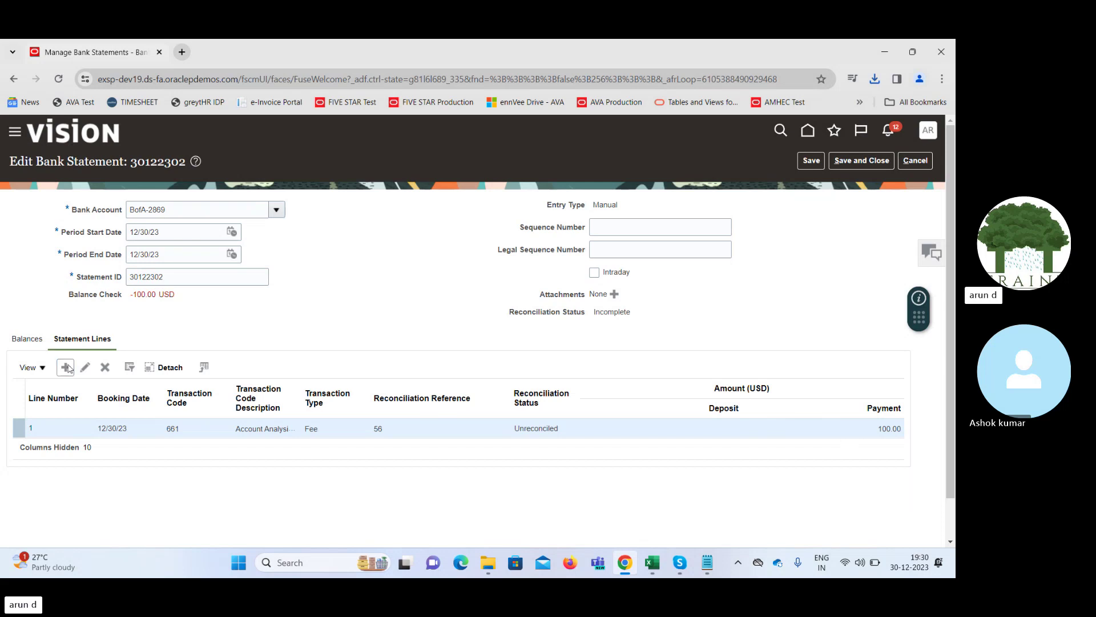
{"action": "left_click", "coordinate": [86, 367]}
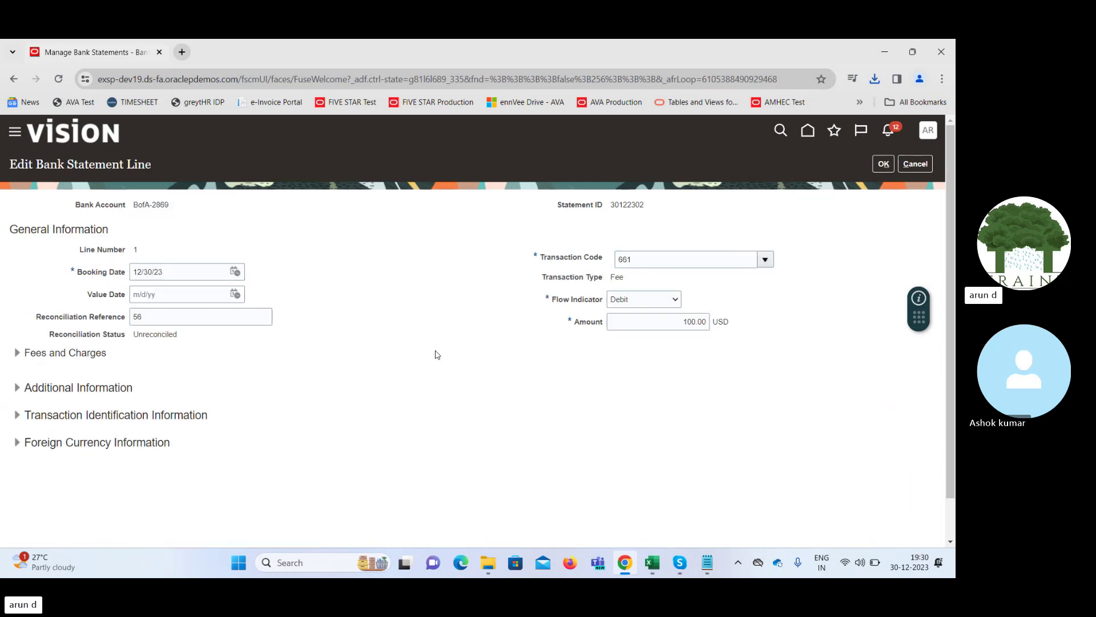
Retype reconciliation reference 56, then save and close, accepting the balance mismatch warning
{"action": "double_click", "coordinate": [161, 319]}
{"action": "key", "text": "BackSpace"}
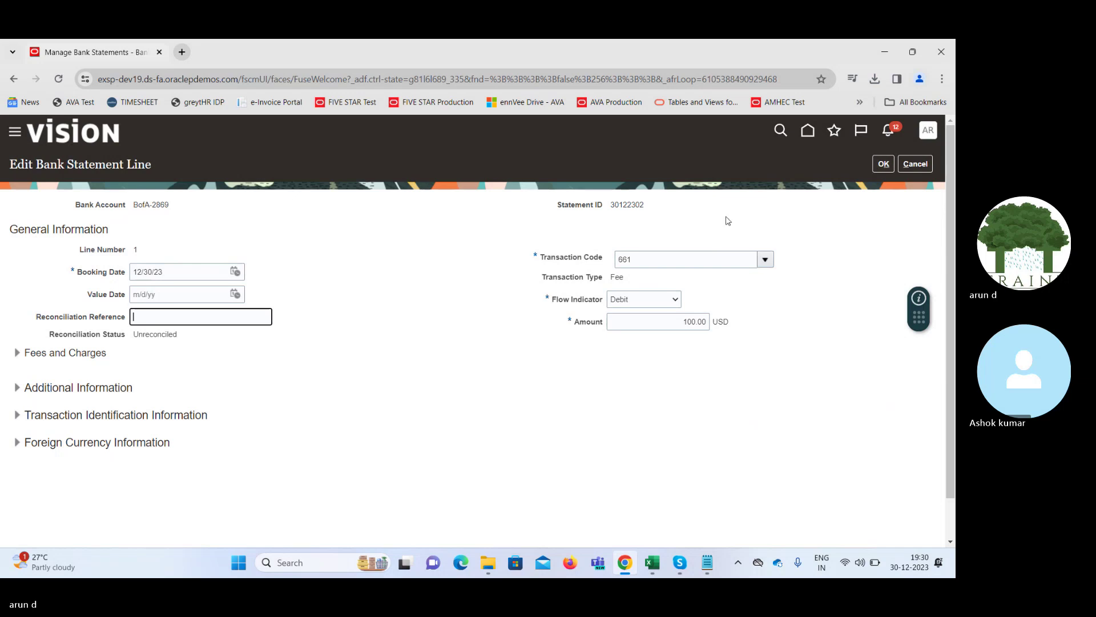
{"action": "type", "text": "56"}
{"action": "left_click", "coordinate": [884, 164]}
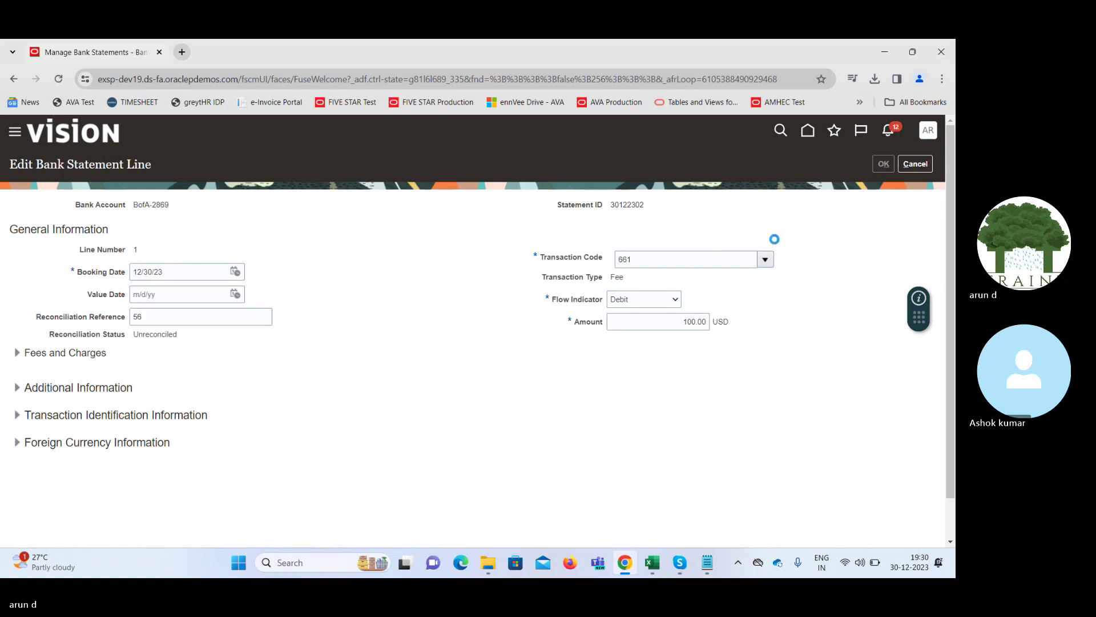
{"action": "left_click", "coordinate": [860, 160]}
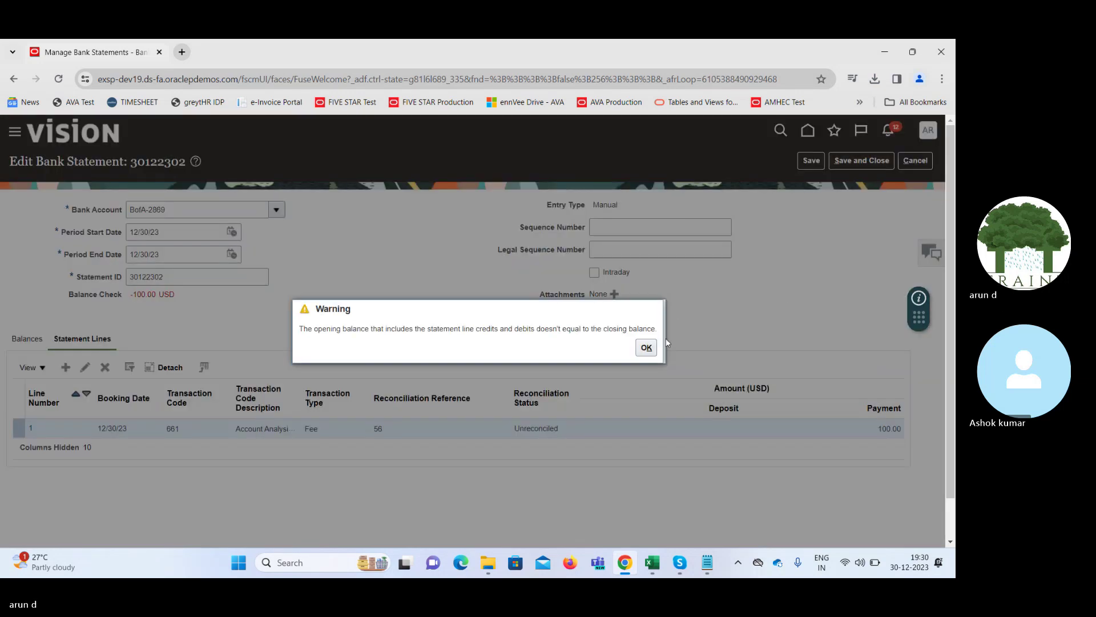
{"action": "left_click", "coordinate": [646, 347]}
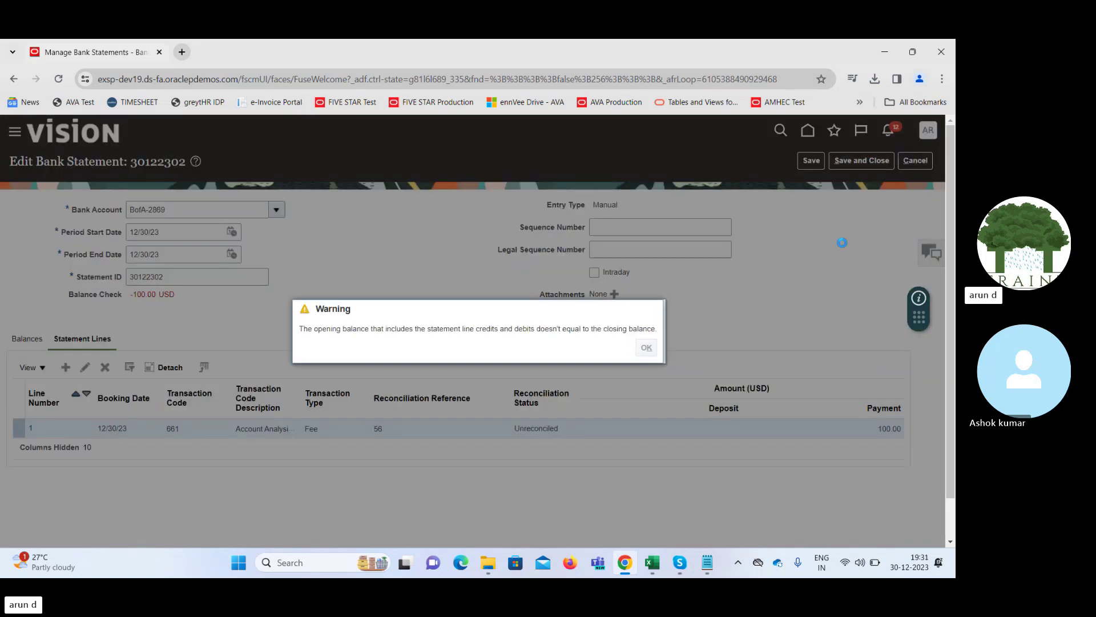
{"action": "left_click", "coordinate": [507, 245]}
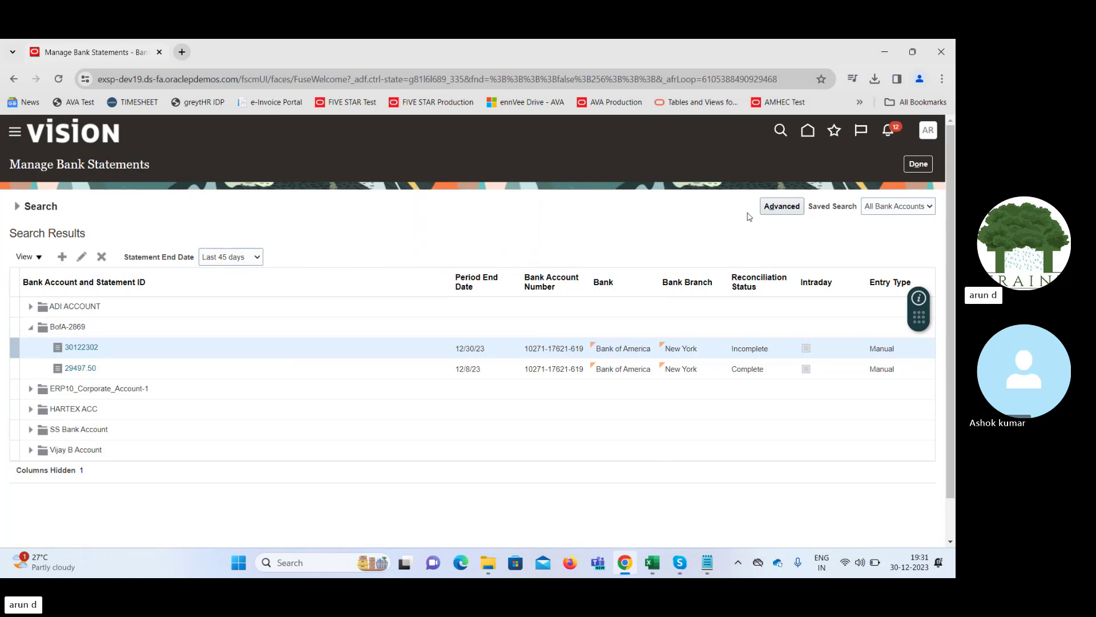
Leave Manage Bank Statements and open Submit Autoreconciliation from the Tasks panel
{"action": "left_click", "coordinate": [919, 165]}
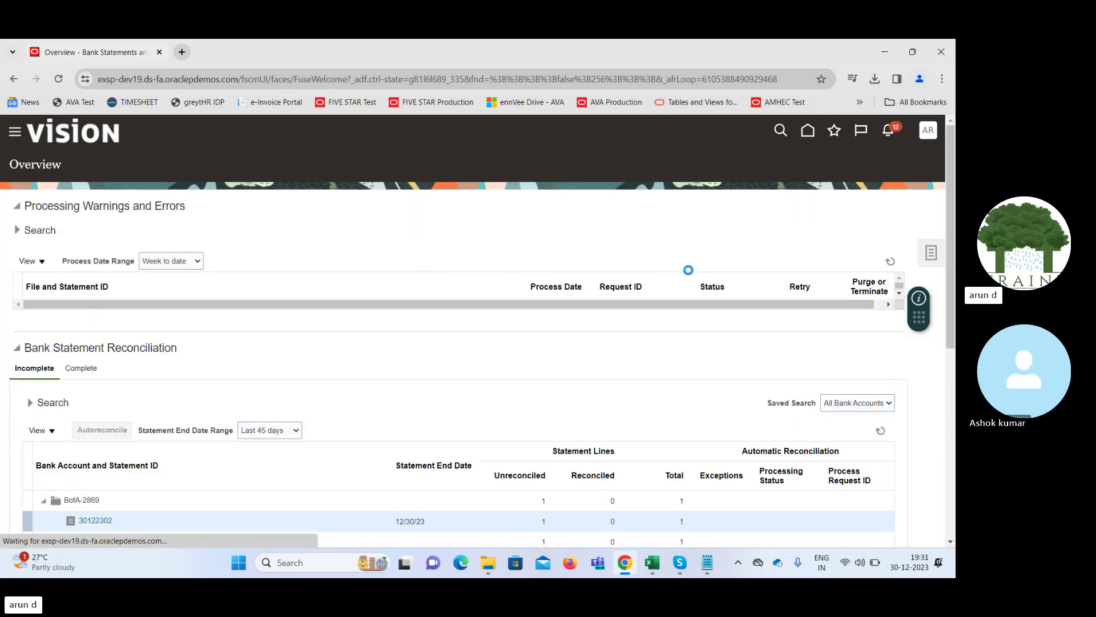
{"action": "left_click", "coordinate": [931, 253]}
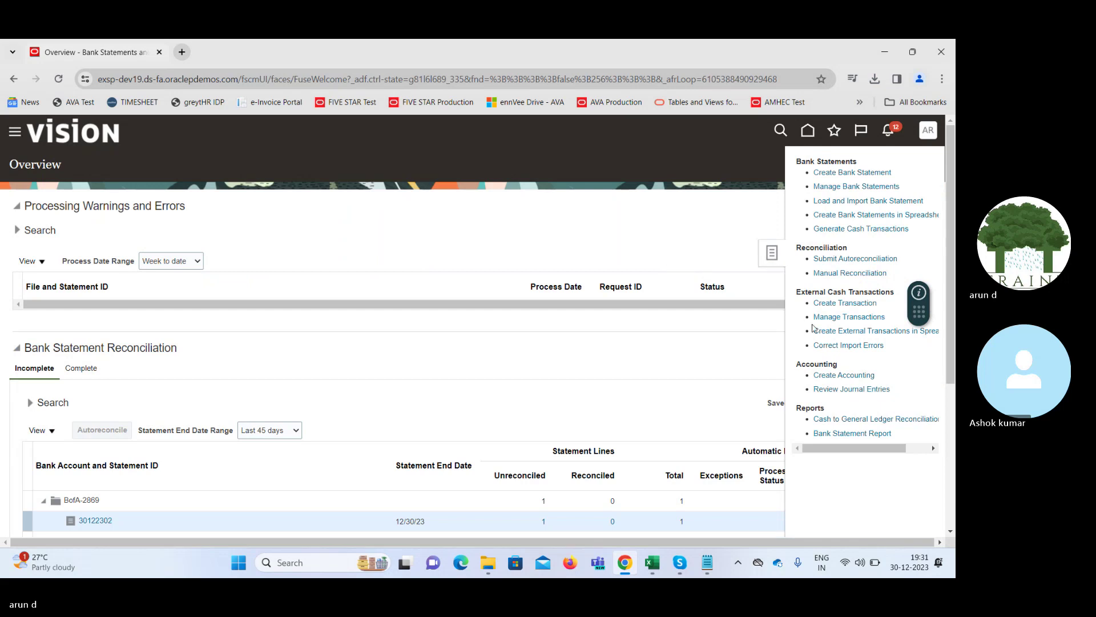
{"action": "left_click", "coordinate": [849, 258]}
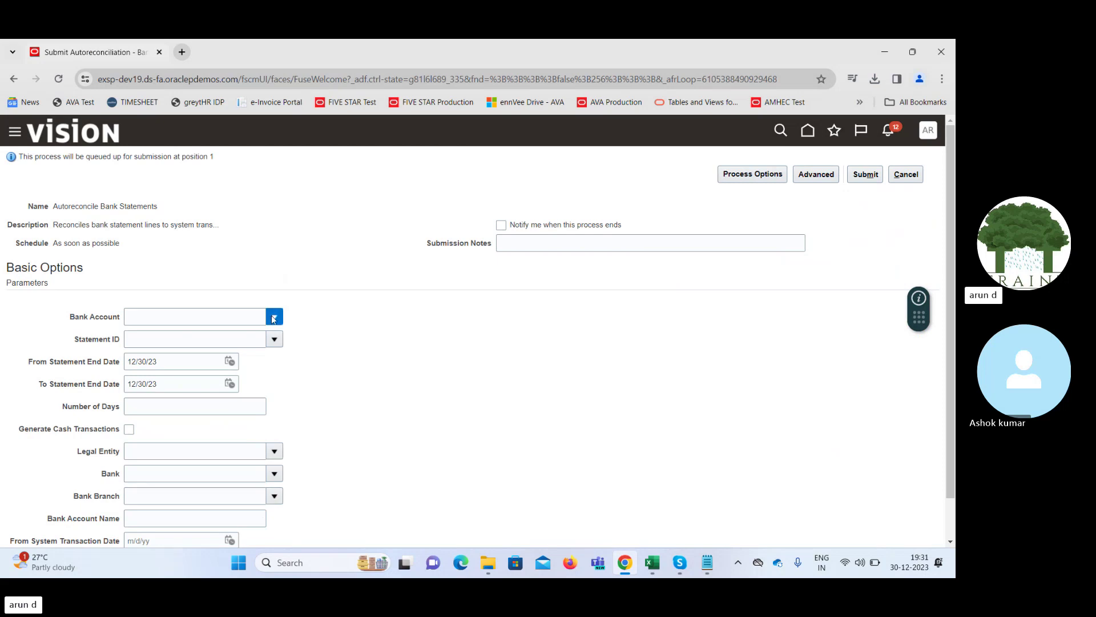
Choose bank account BofA-2869 and statement ID 30122302 for autoreconciliation
{"action": "left_click", "coordinate": [272, 316]}
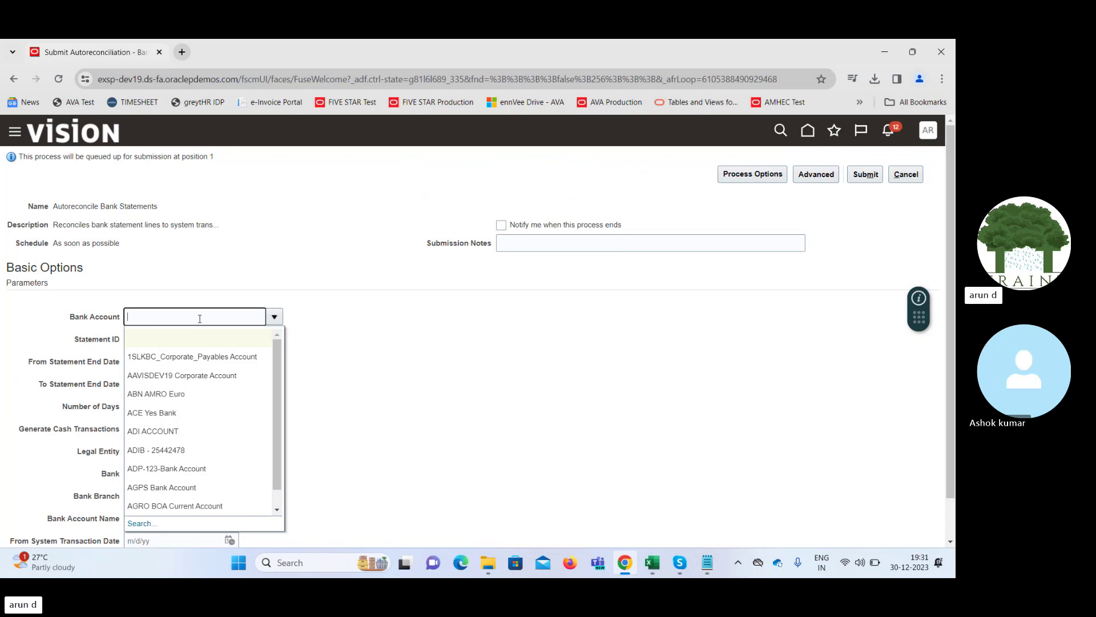
{"action": "type", "text": "Bof"}
{"action": "key", "text": "Tab"}
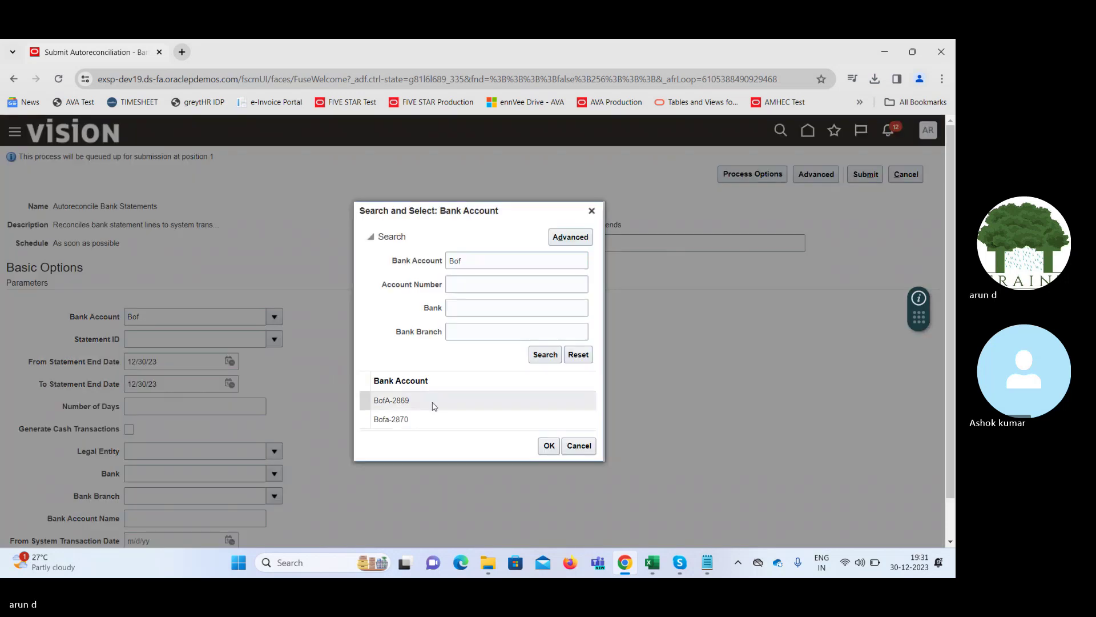
{"action": "double_click", "coordinate": [434, 406]}
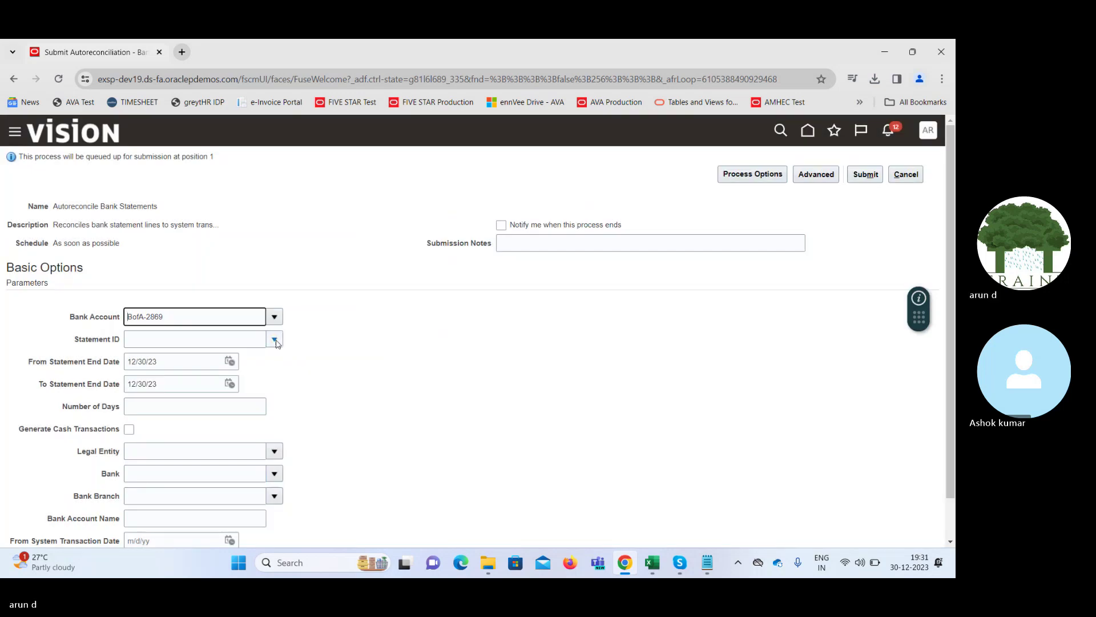
{"action": "left_click", "coordinate": [274, 340]}
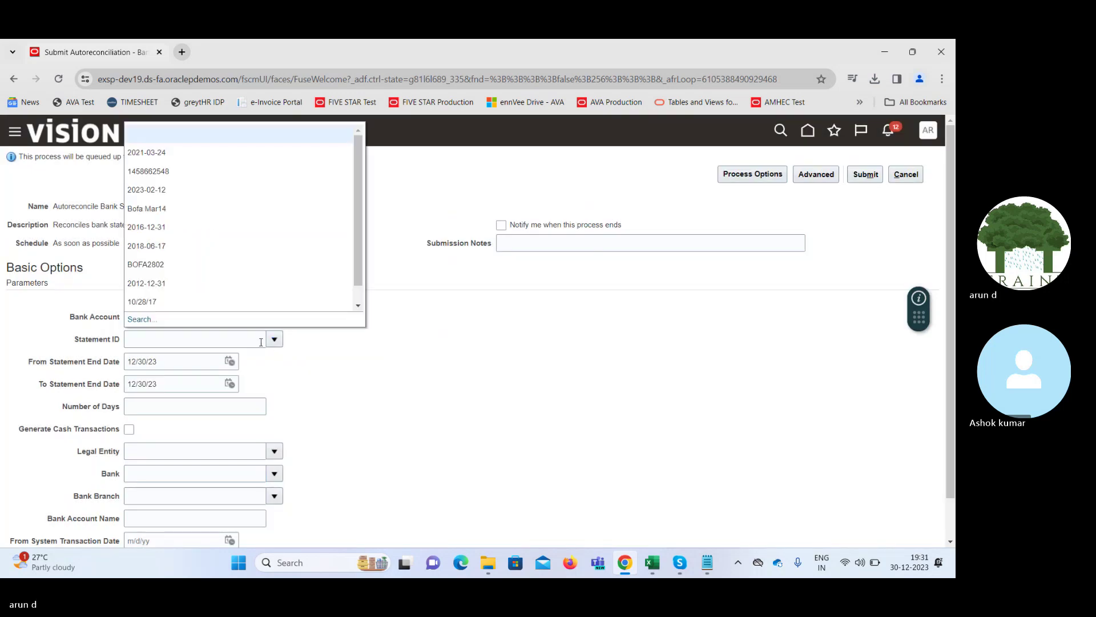
{"action": "left_click", "coordinate": [193, 338]}
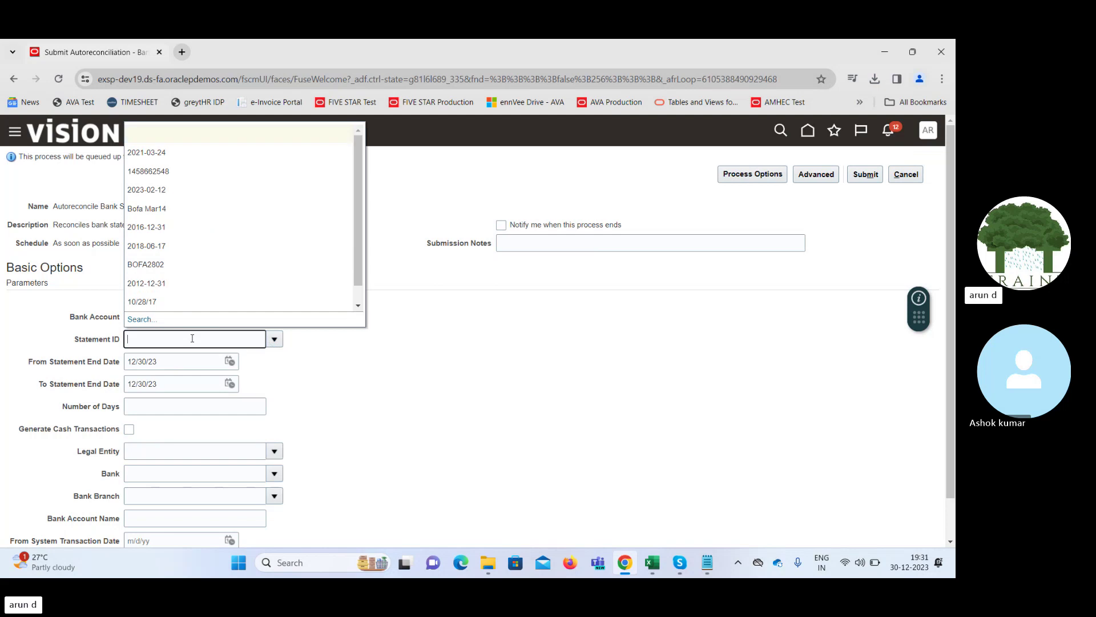
{"action": "type", "text": "30"}
{"action": "key", "text": "Tab"}
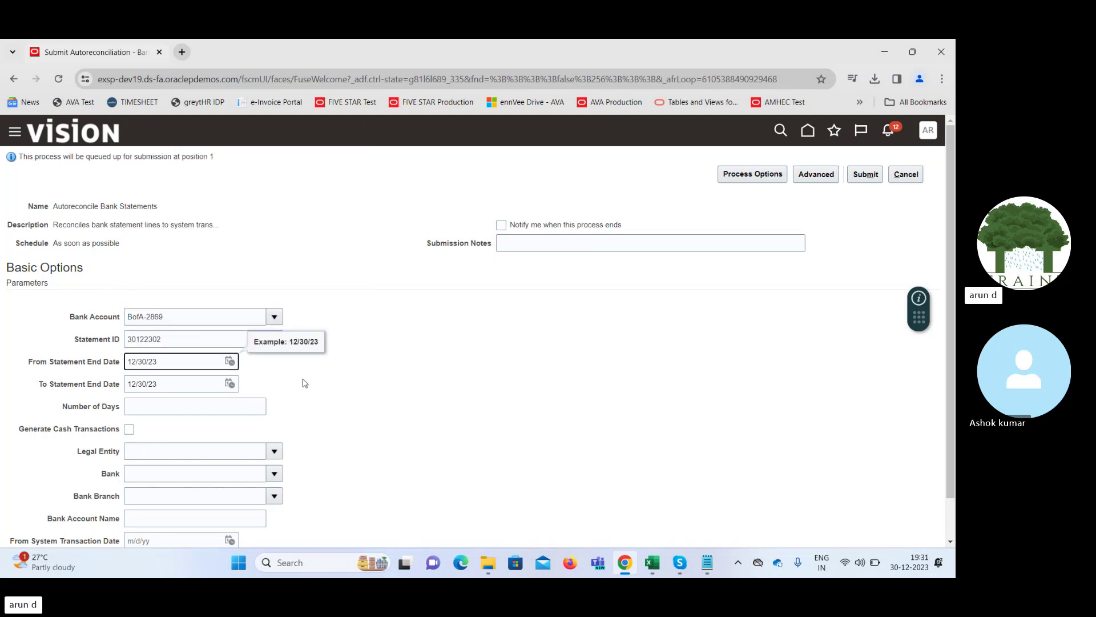
Clear both Statement End Dates and submit, acknowledging process 6539833
{"action": "key", "text": "ctrl+a"}
{"action": "key", "text": "BackSpace"}
{"action": "key", "text": "Tab"}
{"action": "key", "text": "BackSpace"}
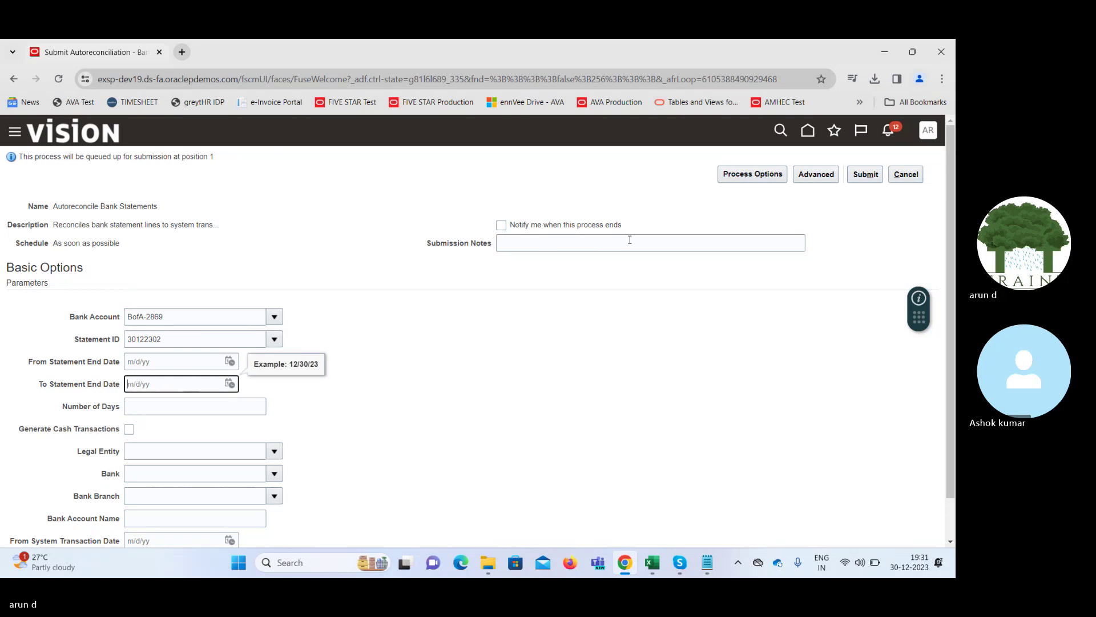
{"action": "left_click", "coordinate": [851, 180]}
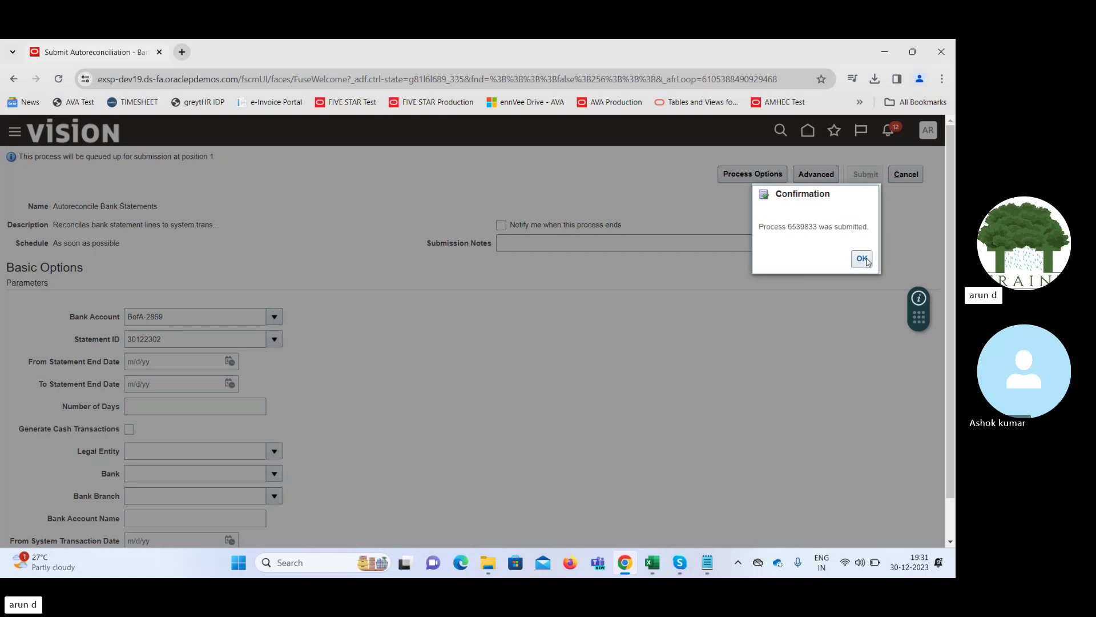
{"action": "left_click", "coordinate": [862, 258]}
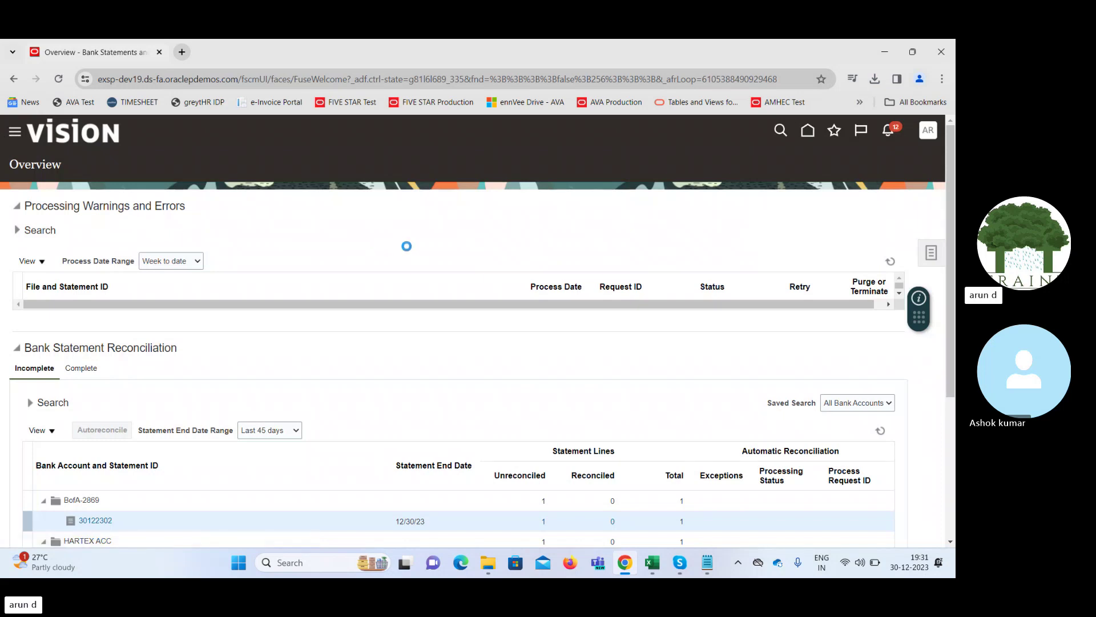
In Scheduled Processes, refresh and check Autoreconcile Bank Statements 6539833 succeeded, then go Home
{"action": "scroll", "coordinate": [481, 226], "scroll_direction": "down", "scroll_amount": 10}
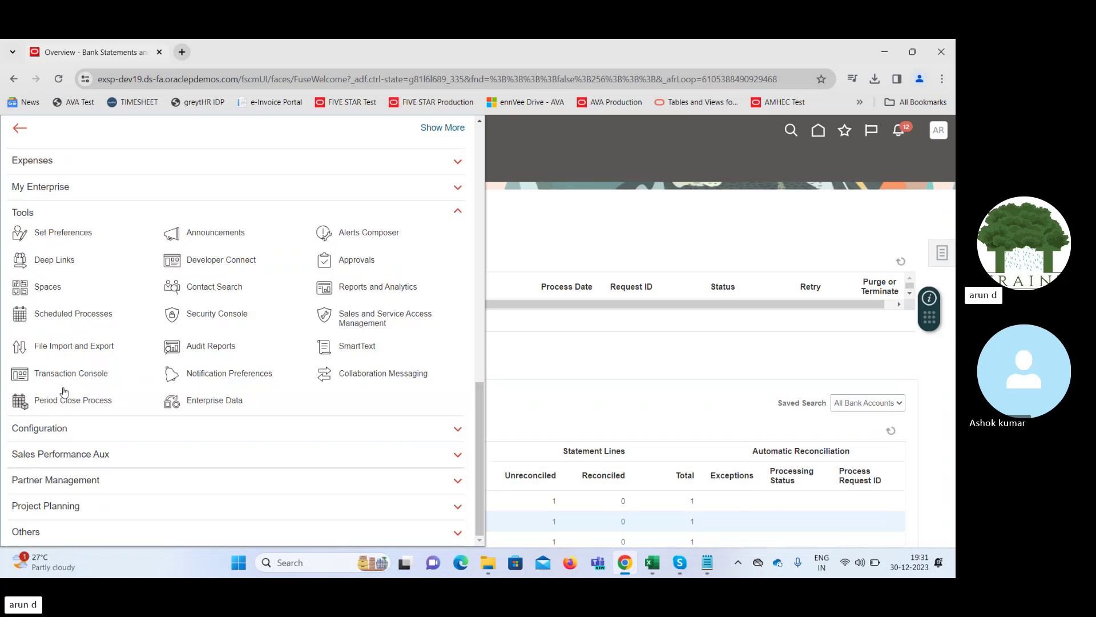
{"action": "left_click", "coordinate": [67, 313]}
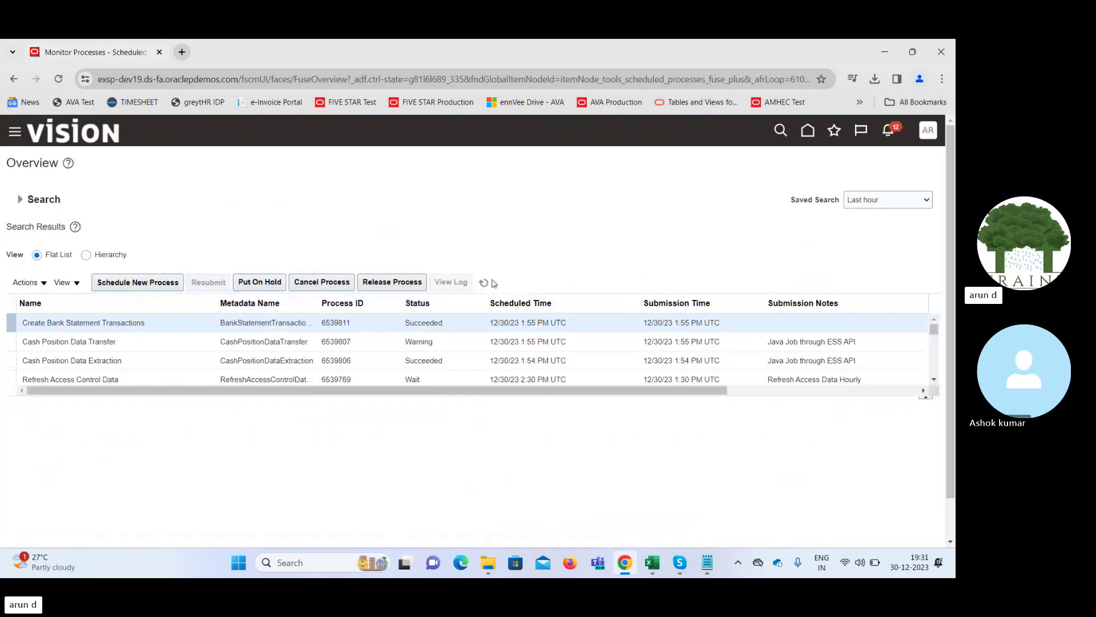
{"action": "left_click", "coordinate": [484, 283]}
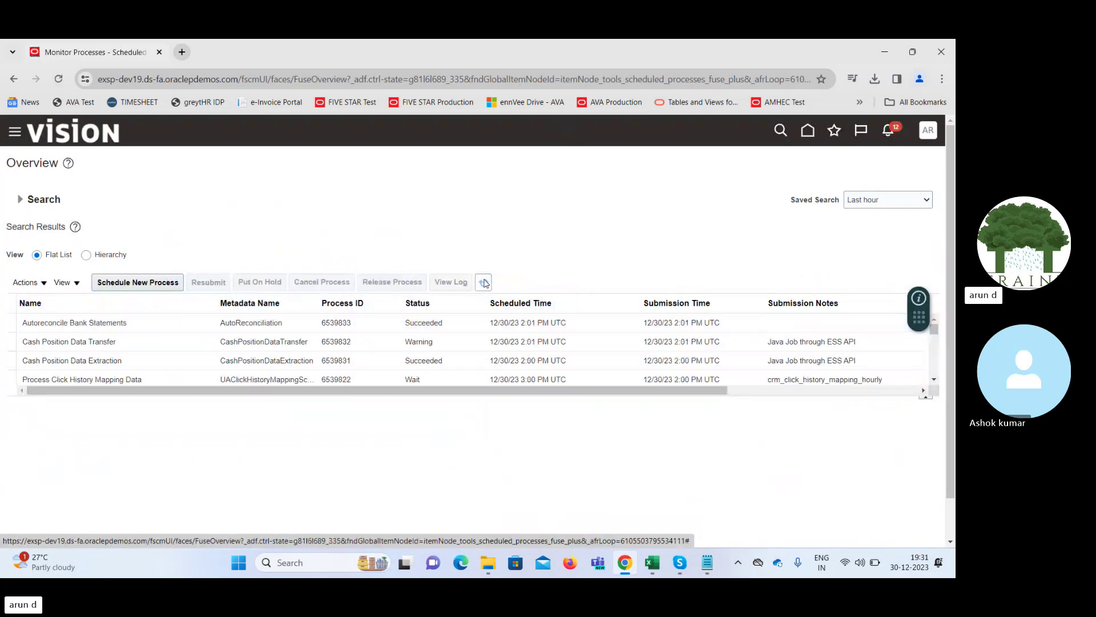
{"action": "left_click", "coordinate": [485, 283]}
{"action": "left_click", "coordinate": [485, 282]}
{"action": "left_click", "coordinate": [163, 348]}
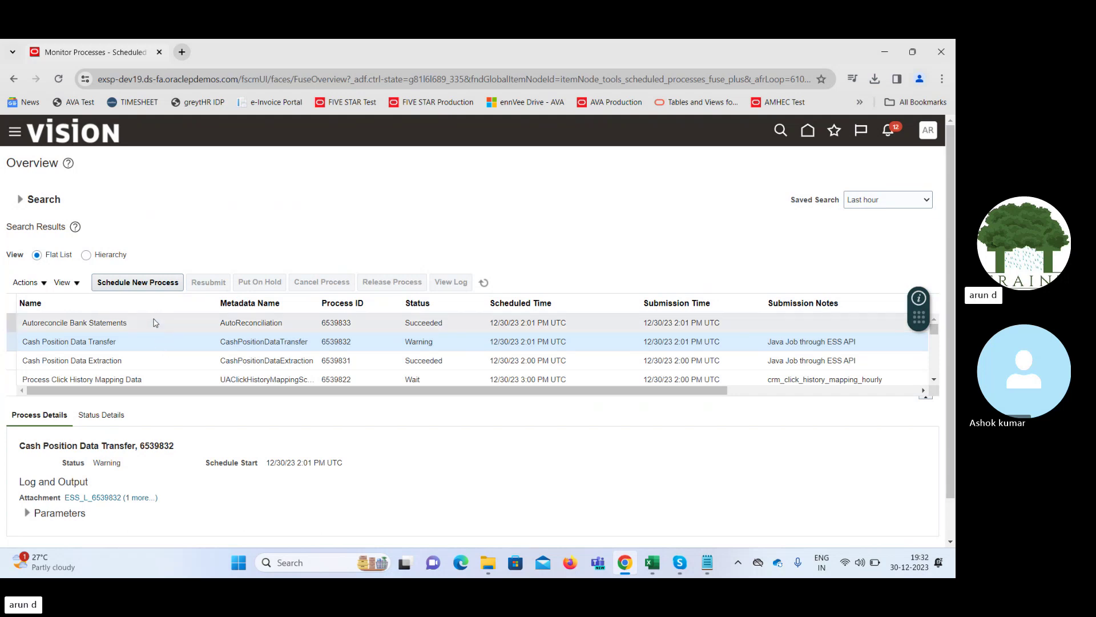
{"action": "left_click", "coordinate": [154, 323]}
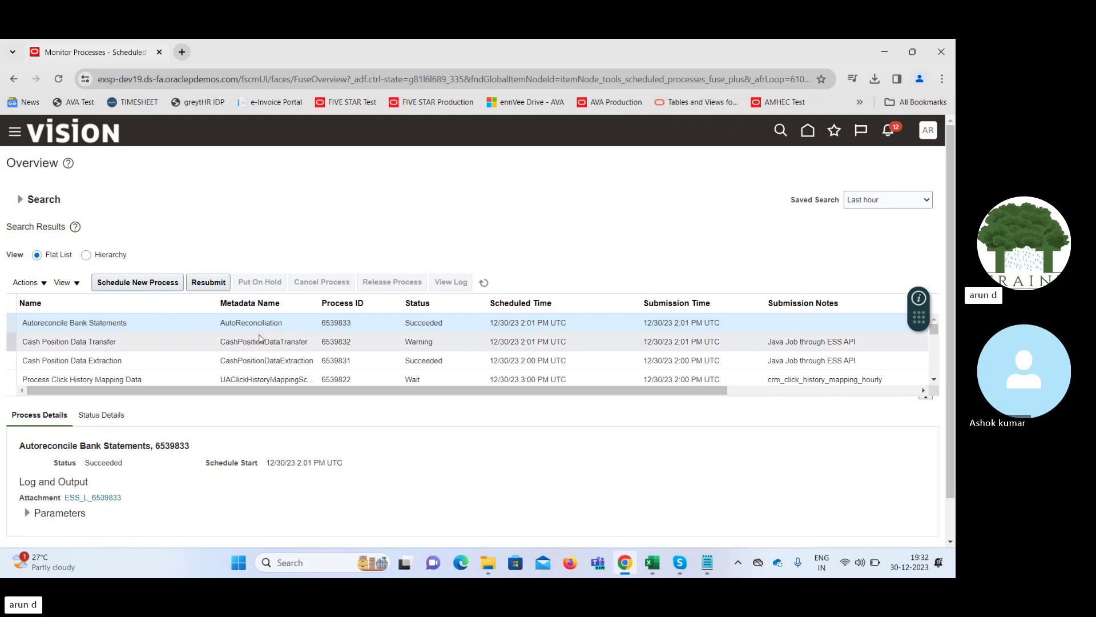
{"action": "left_click", "coordinate": [807, 134]}
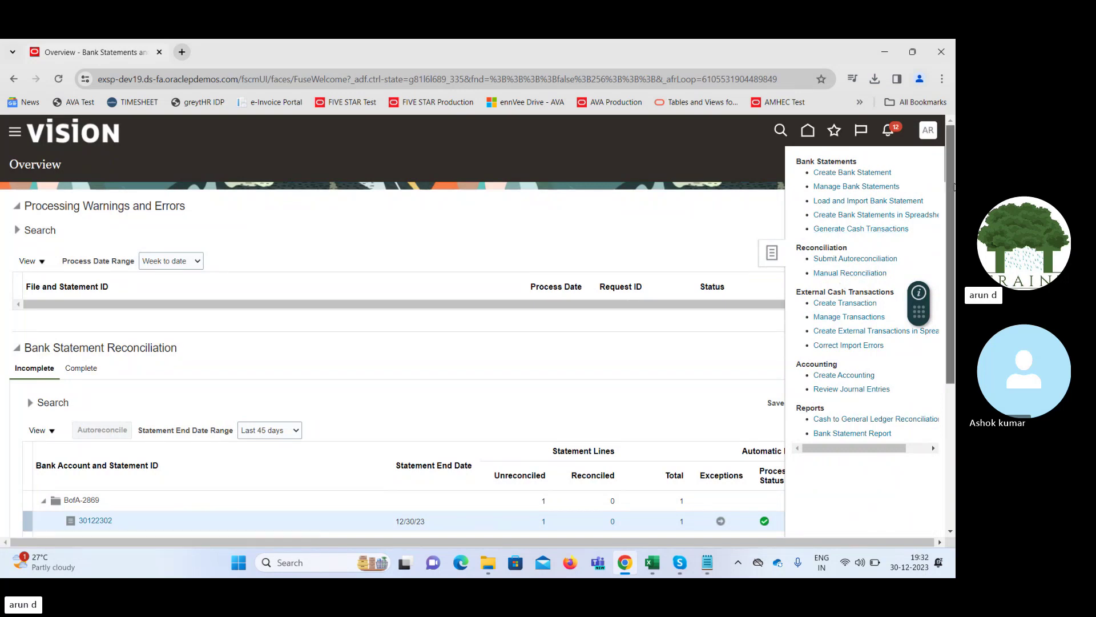
Hide the task list and open the Exceptions for statement 30122302
{"action": "scroll", "coordinate": [951, 211], "scroll_direction": "down", "scroll_amount": 2}
{"action": "left_click_drag", "start_coordinate": [954, 211], "coordinate": [953, 257]}
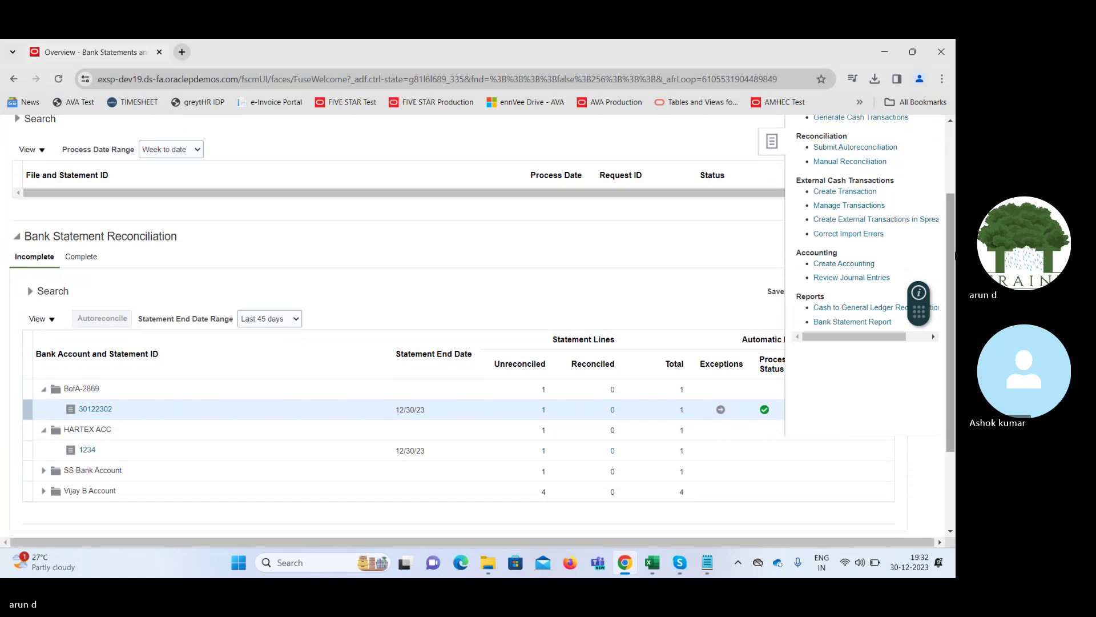
{"action": "left_click", "coordinate": [721, 411]}
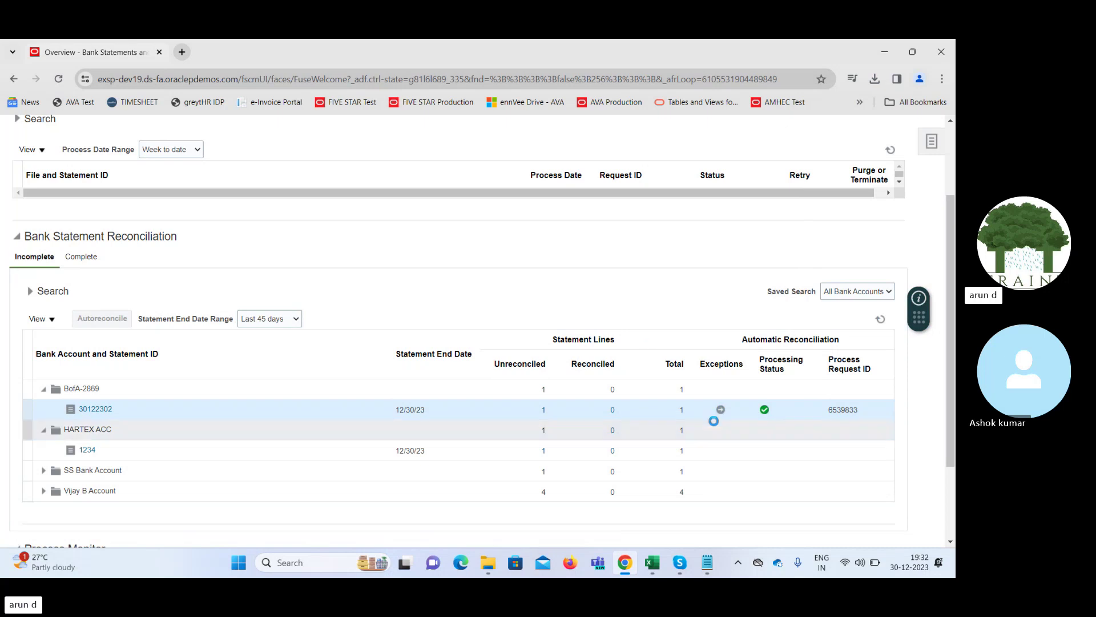
{"action": "left_click", "coordinate": [719, 413]}
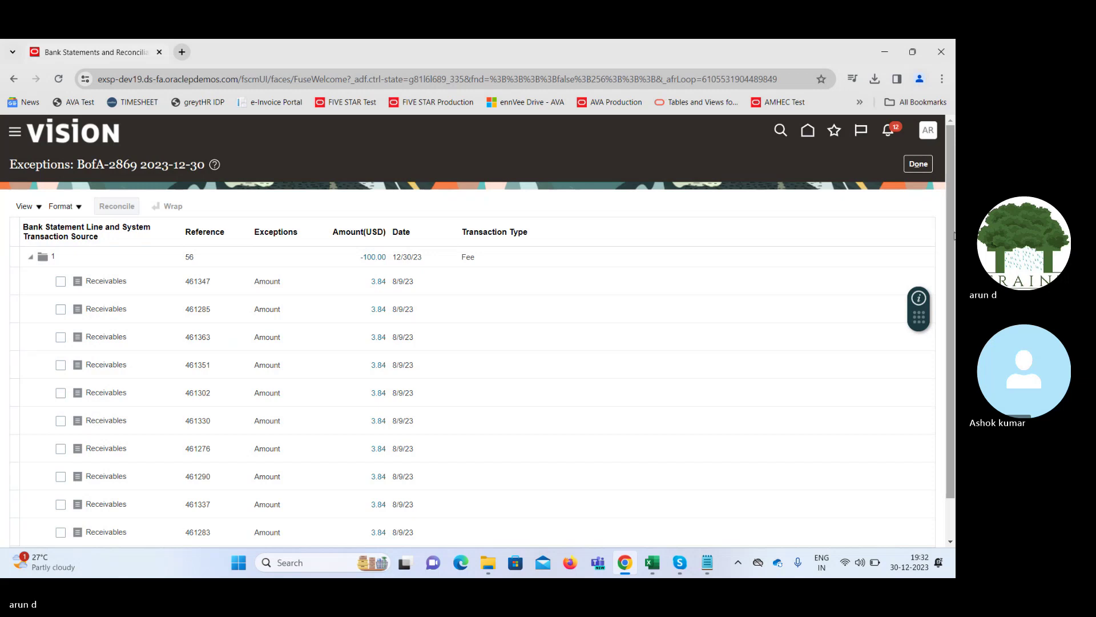
{"action": "left_click_drag", "start_coordinate": [955, 239], "coordinate": [952, 377]}
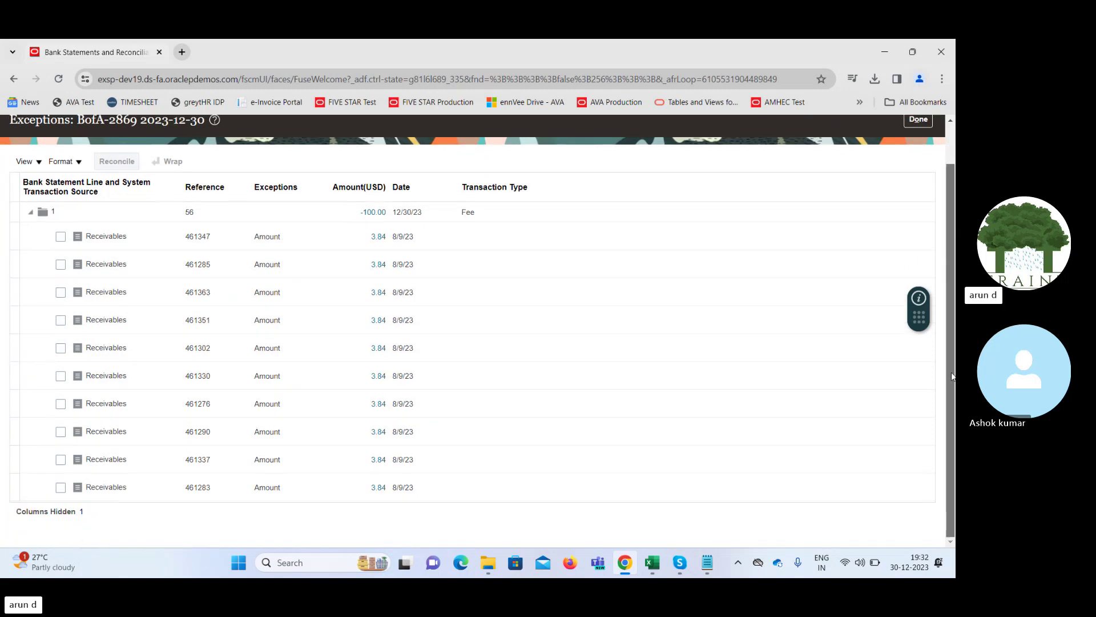
{"action": "left_click_drag", "start_coordinate": [956, 317], "coordinate": [954, 297]}
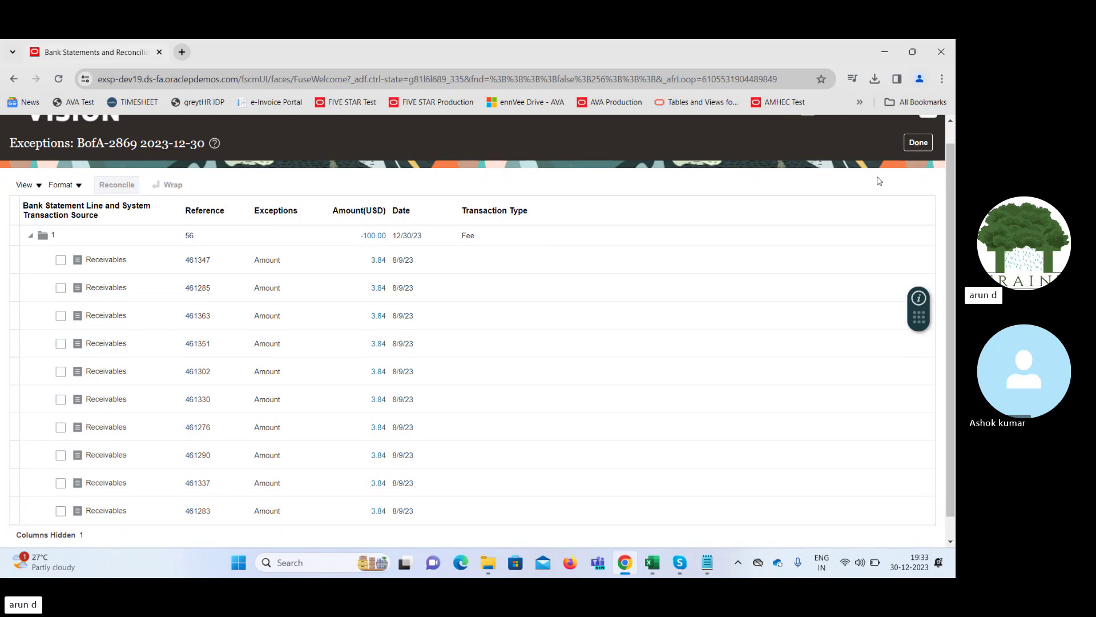
{"action": "left_click", "coordinate": [918, 142]}
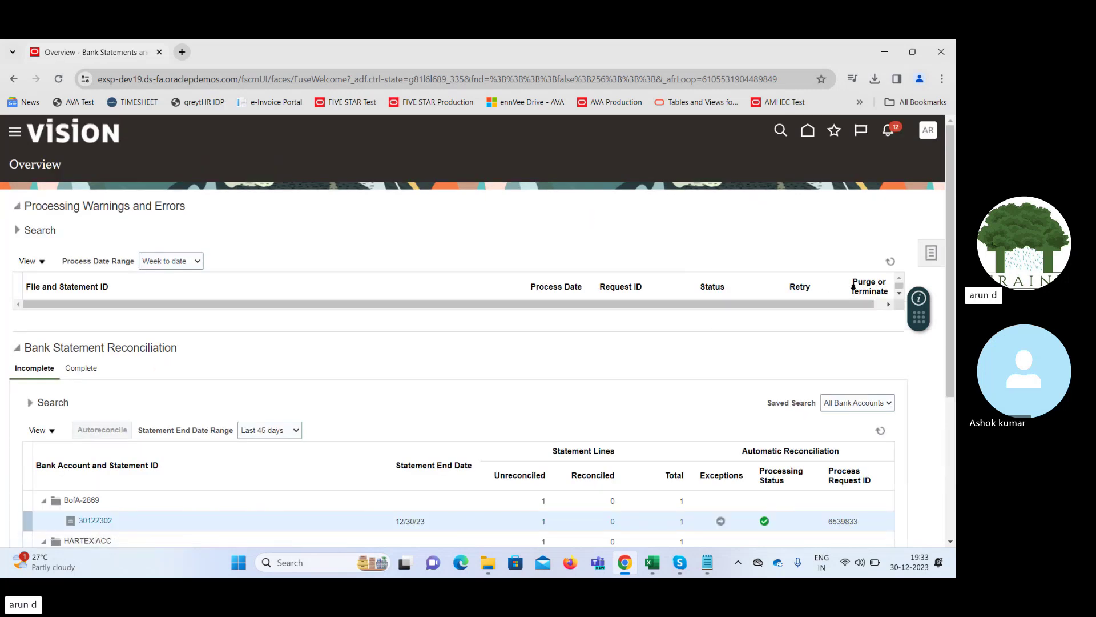
Launch Generate Cash Transactions from the Bank Statements task list
{"action": "left_click", "coordinate": [931, 252]}
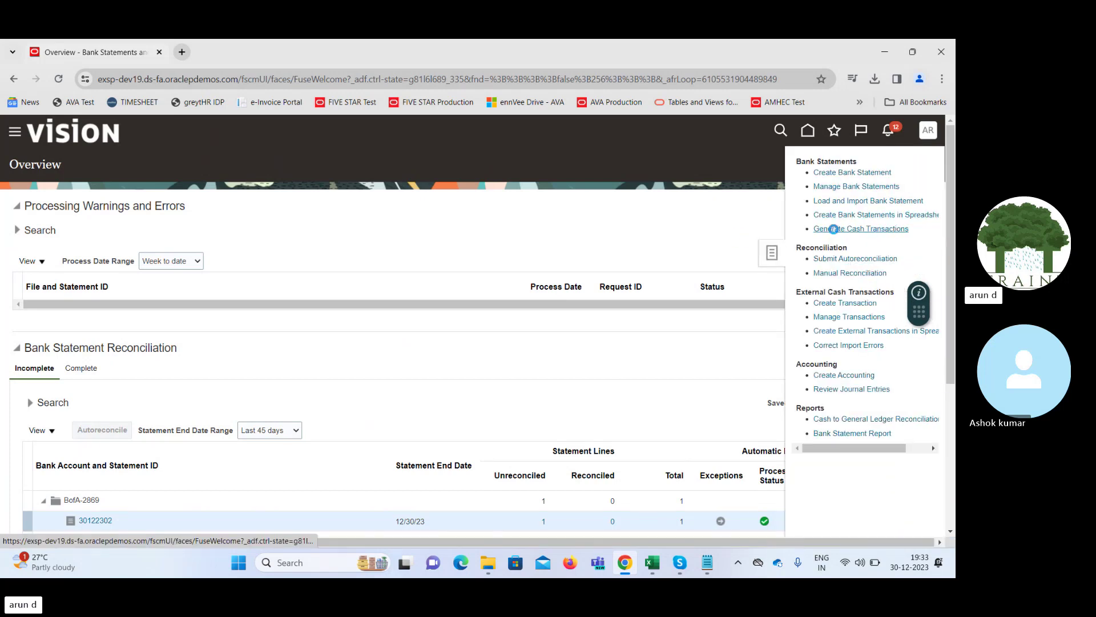
{"action": "left_click", "coordinate": [834, 229]}
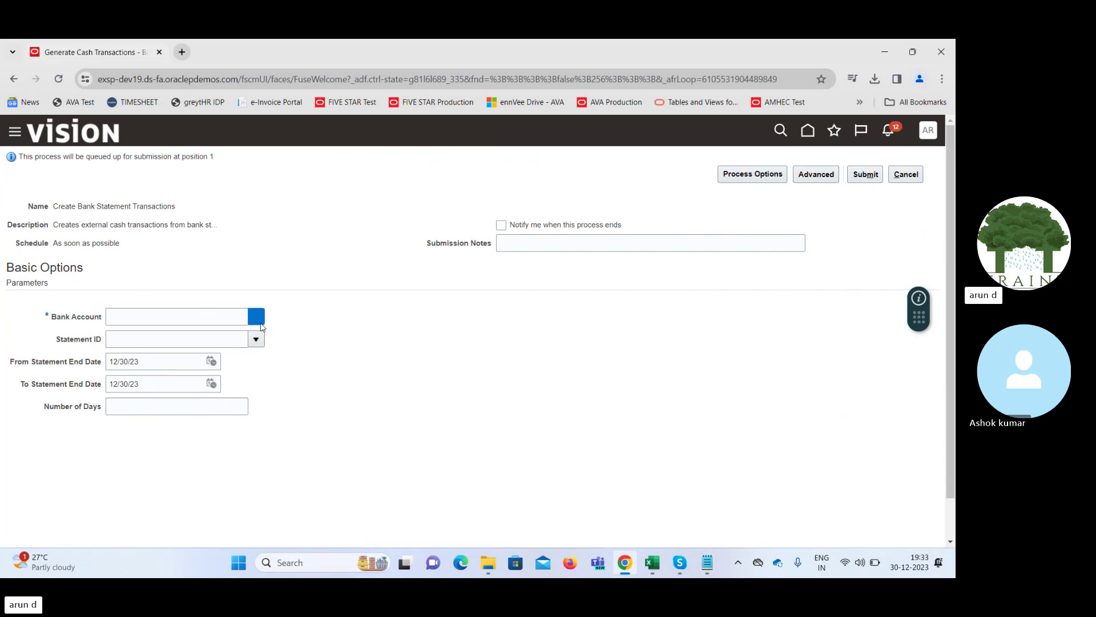
Set the process parameters to bank account BofA-2869 and statement 30122302
{"action": "left_click", "coordinate": [255, 317]}
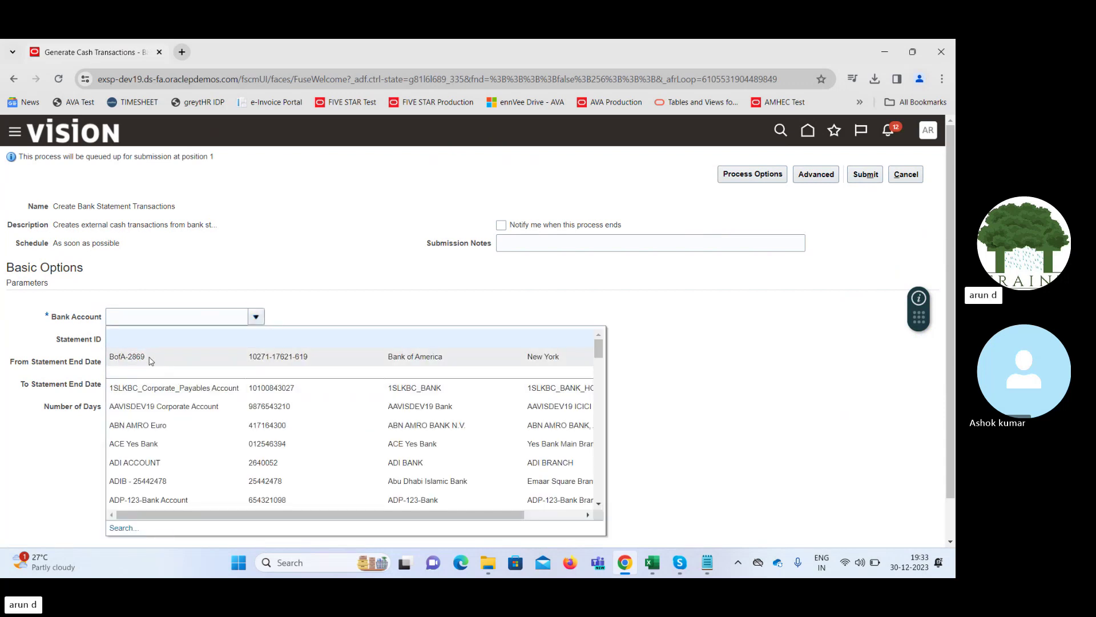
{"action": "left_click", "coordinate": [149, 360]}
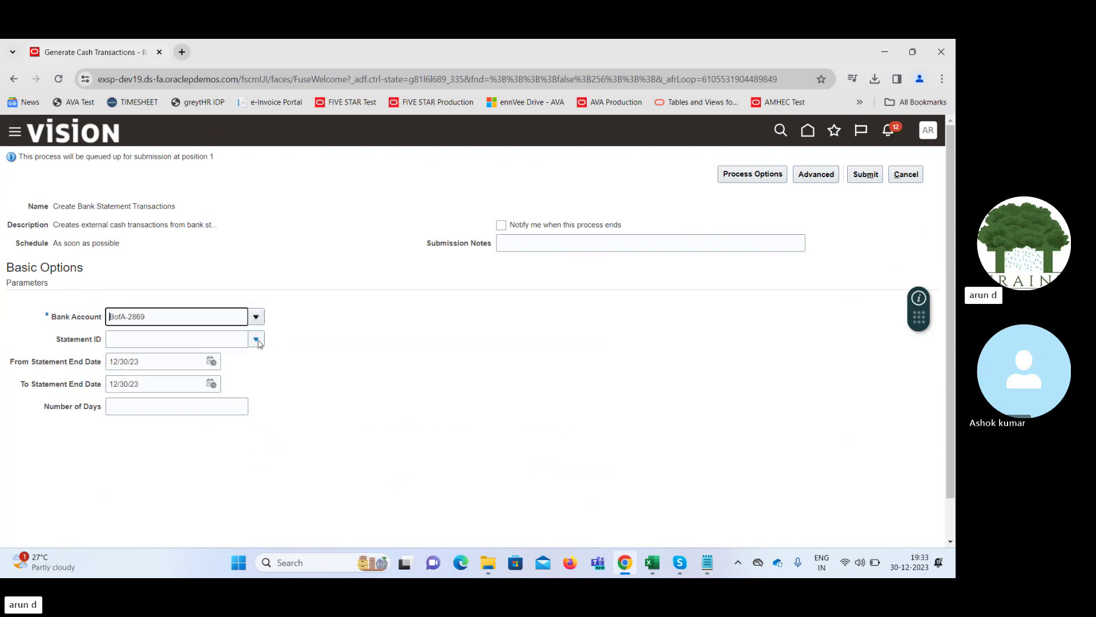
{"action": "left_click", "coordinate": [204, 341]}
{"action": "type", "text": "3"}
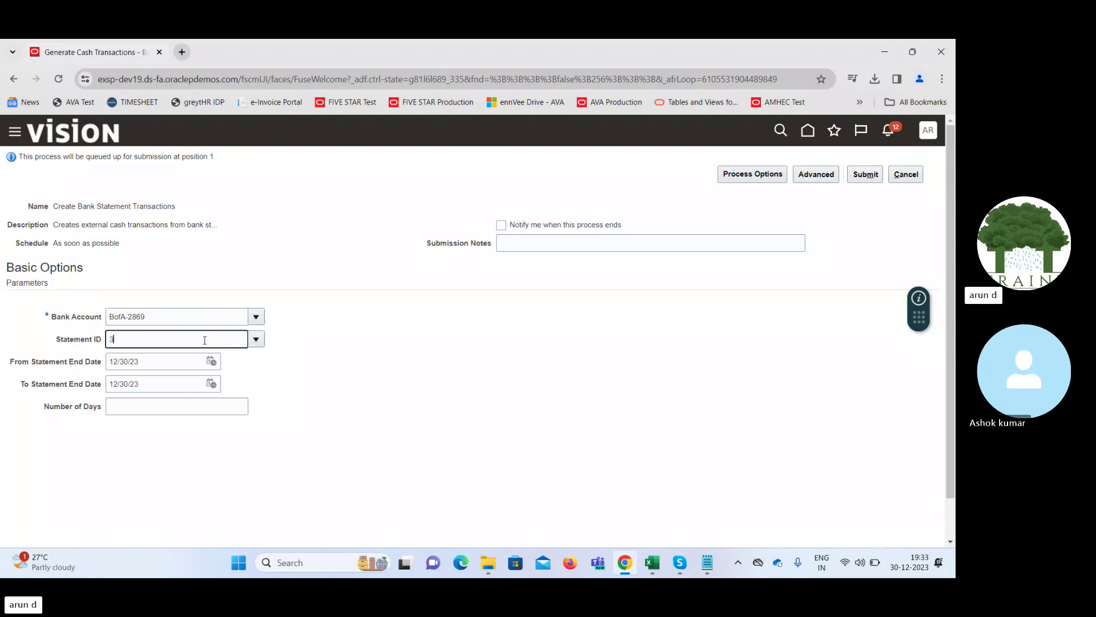
{"action": "type", "text": "0"}
{"action": "key", "text": "Tab"}
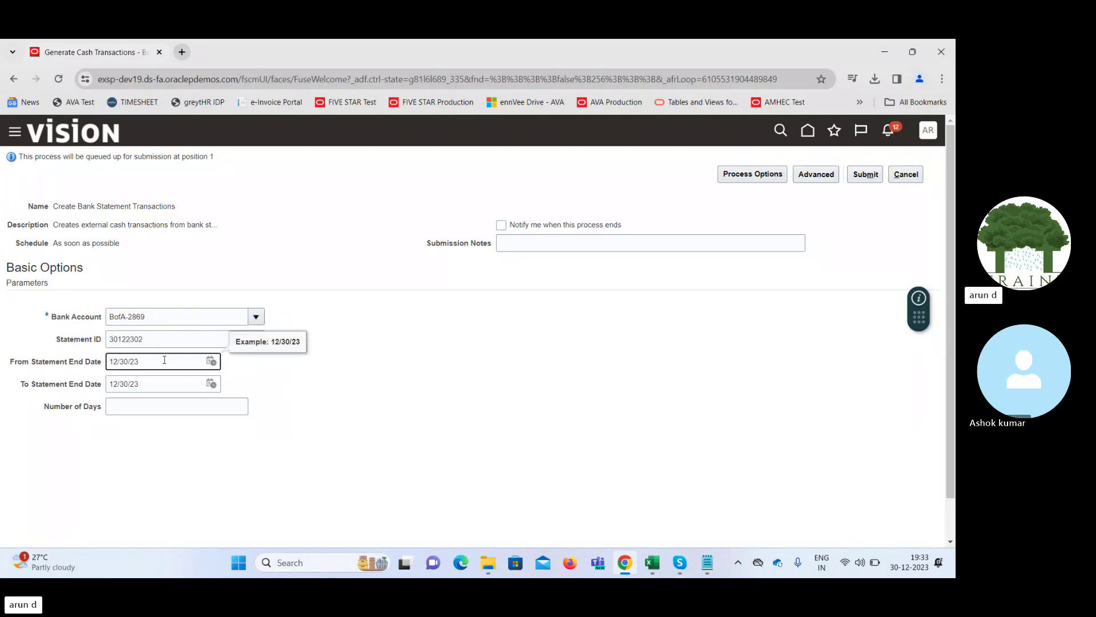
Clear both statement end dates, submit, and acknowledge process 6539836
{"action": "triple_click", "coordinate": [164, 360]}
{"action": "key", "text": "BackSpace"}
{"action": "key", "text": "Tab"}
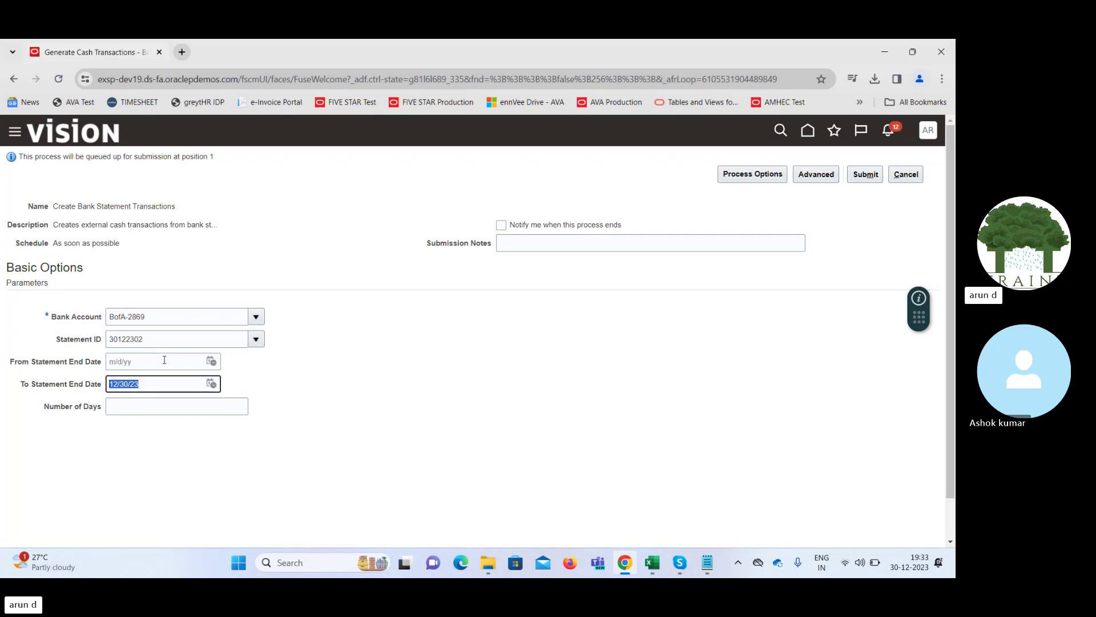
{"action": "key", "text": "BackSpace"}
{"action": "key", "text": "Tab"}
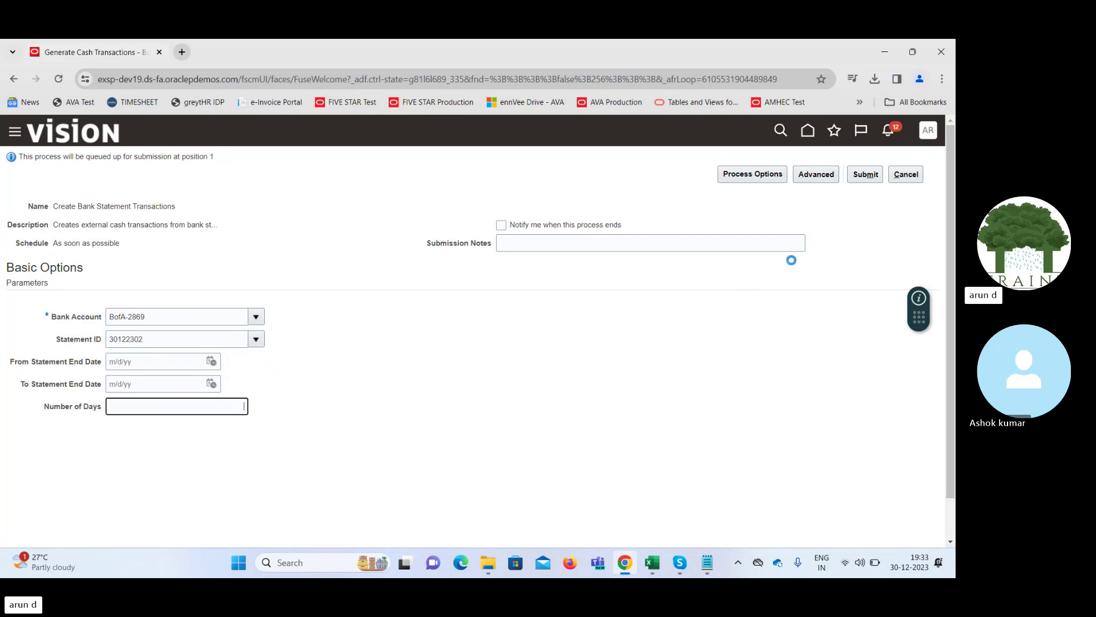
{"action": "left_click", "coordinate": [866, 177]}
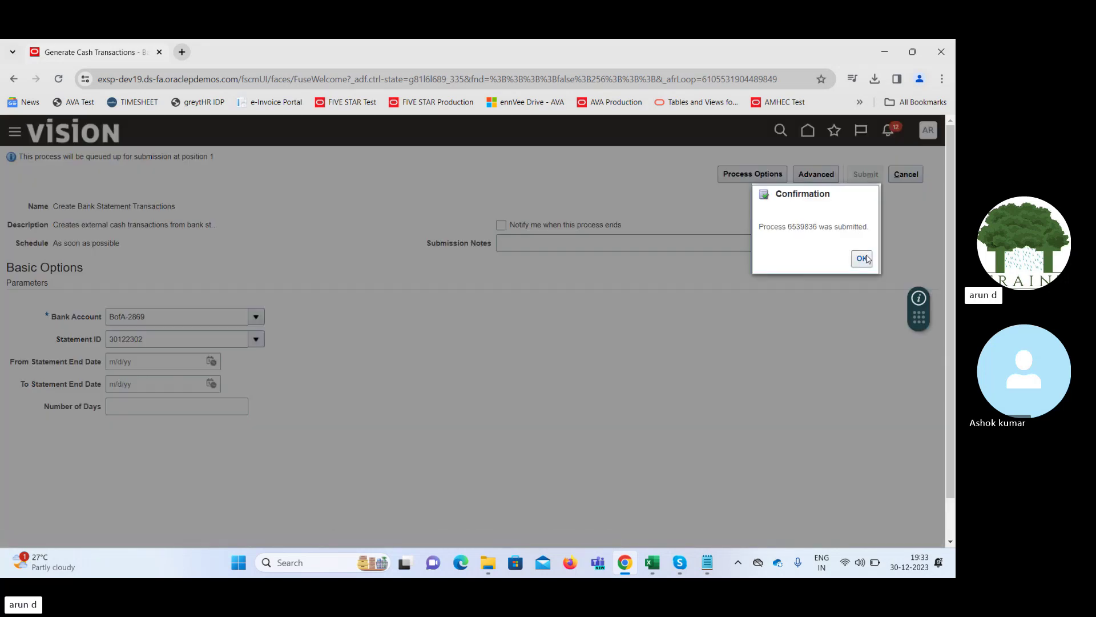
{"action": "left_click", "coordinate": [863, 259]}
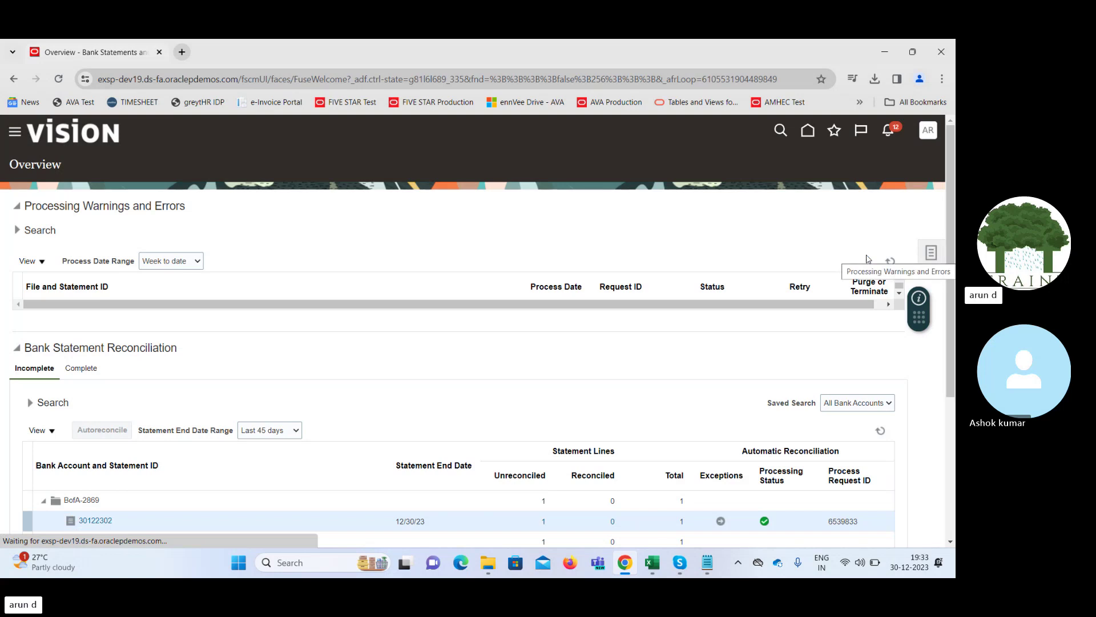
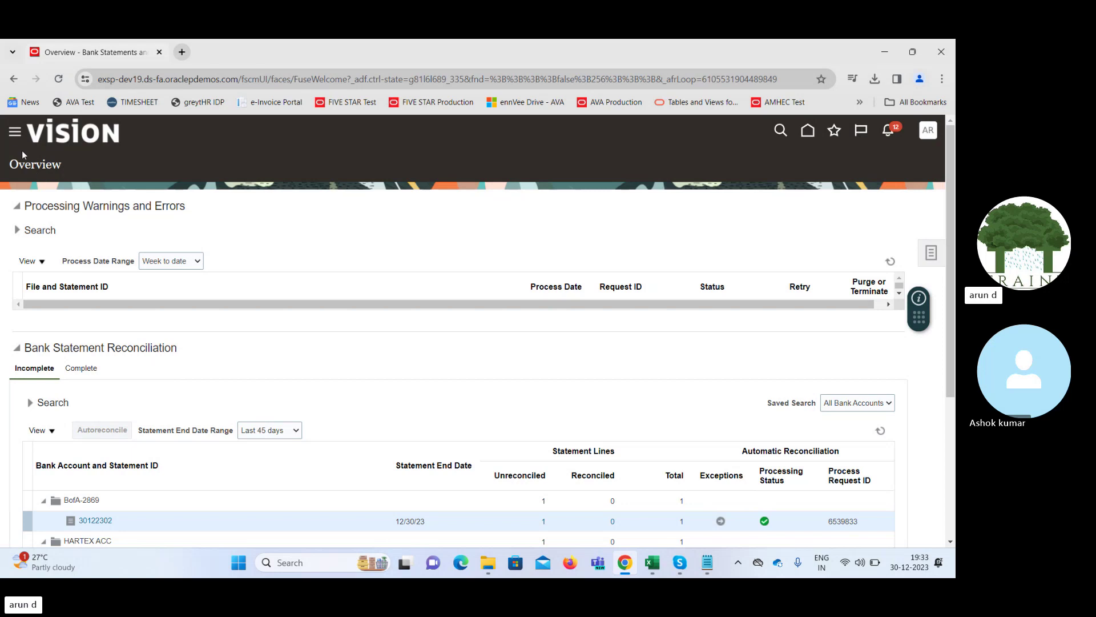
Check the refreshed scheduled processes list, then return to the bank statements overview
{"action": "left_click", "coordinate": [15, 134]}
{"action": "left_click_drag", "start_coordinate": [480, 235], "coordinate": [485, 510]}
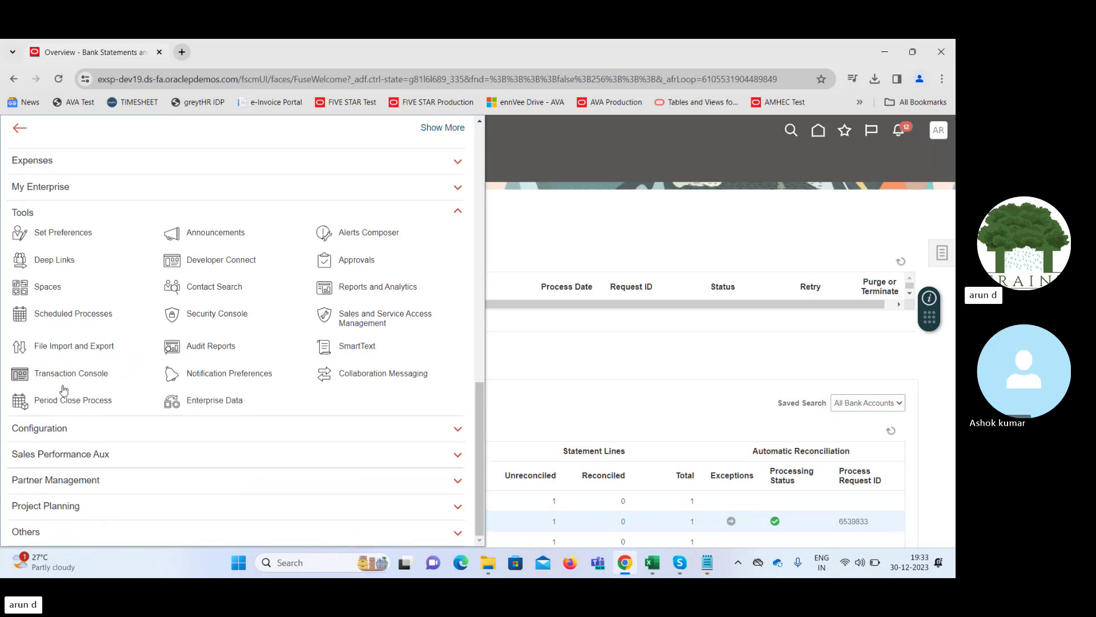
{"action": "left_click", "coordinate": [59, 314]}
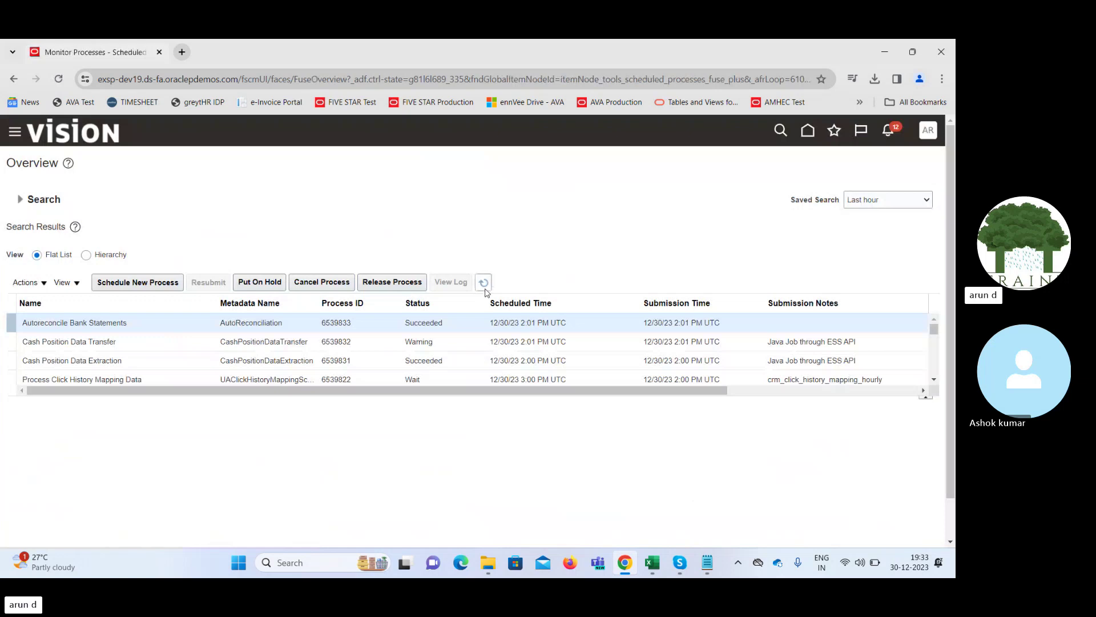
{"action": "left_click", "coordinate": [484, 289]}
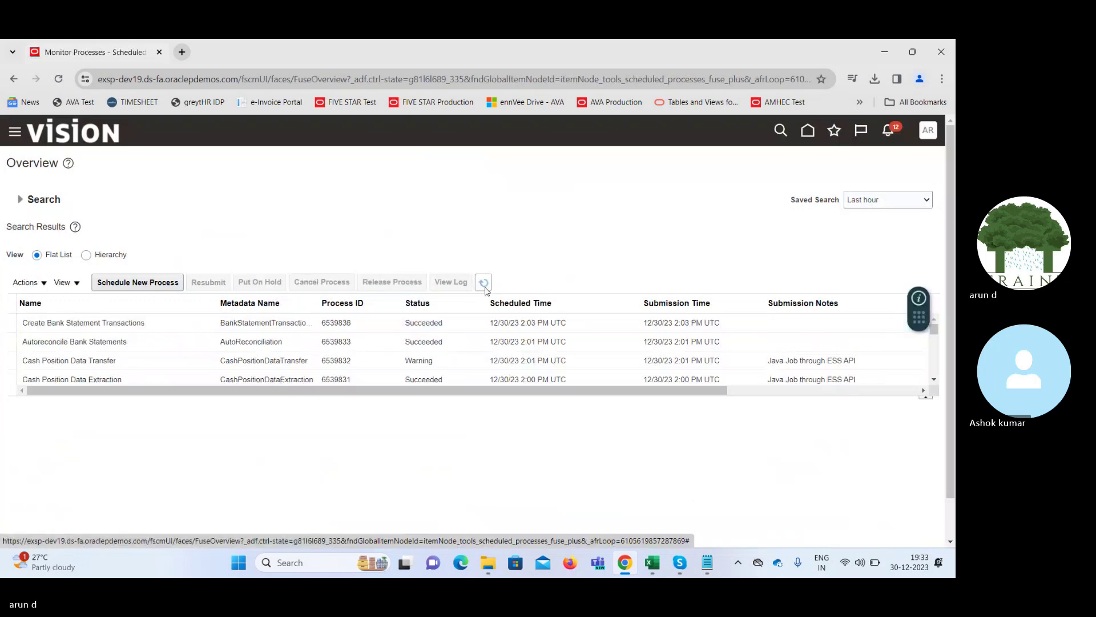
{"action": "left_click", "coordinate": [807, 130]}
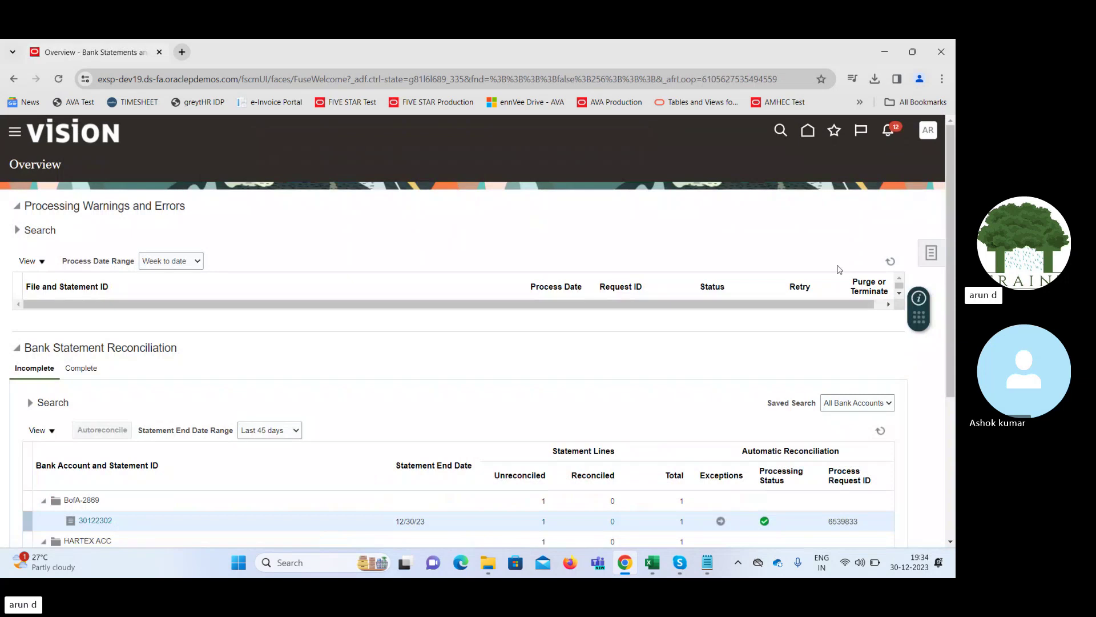
Search external transactions for bank account BofA-2869 with a minimum amount of 100
{"action": "left_click", "coordinate": [932, 252]}
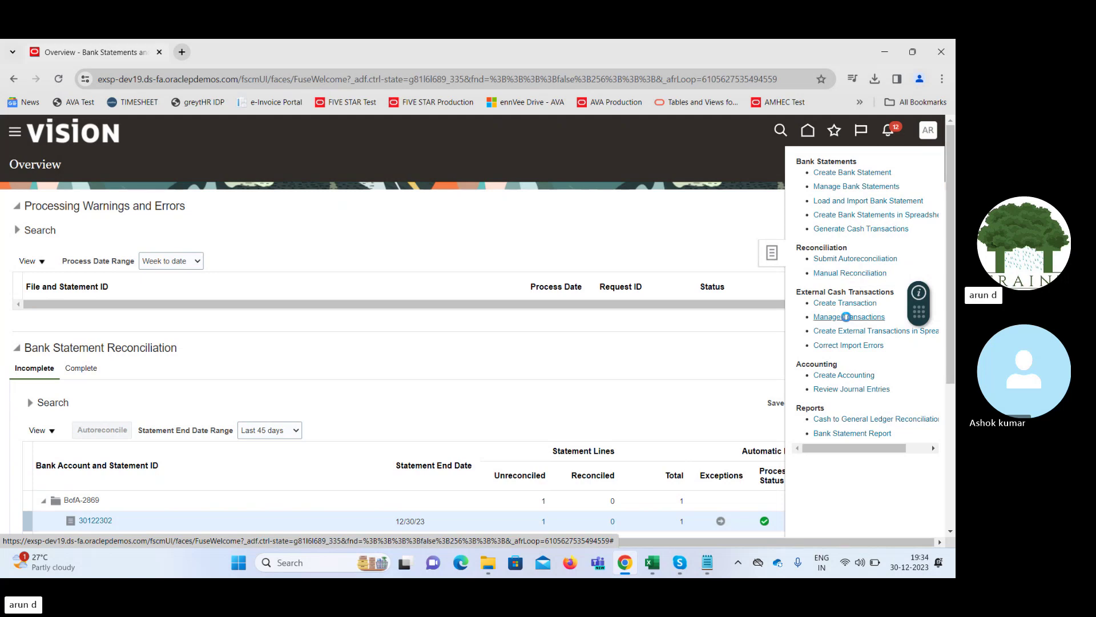
{"action": "left_click", "coordinate": [847, 317]}
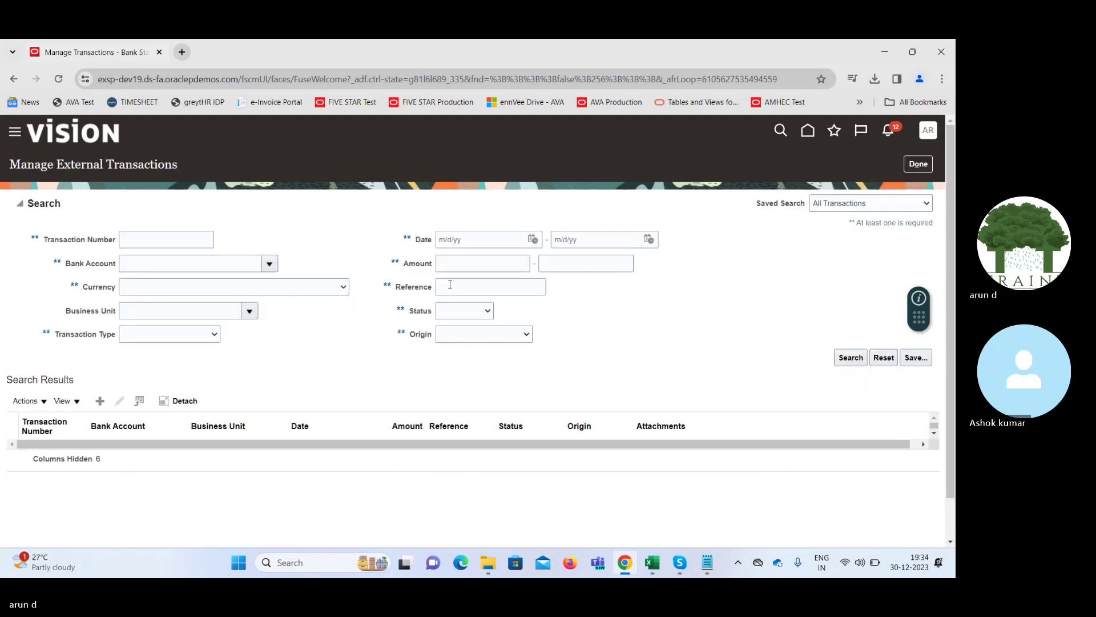
{"action": "left_click", "coordinate": [466, 268]}
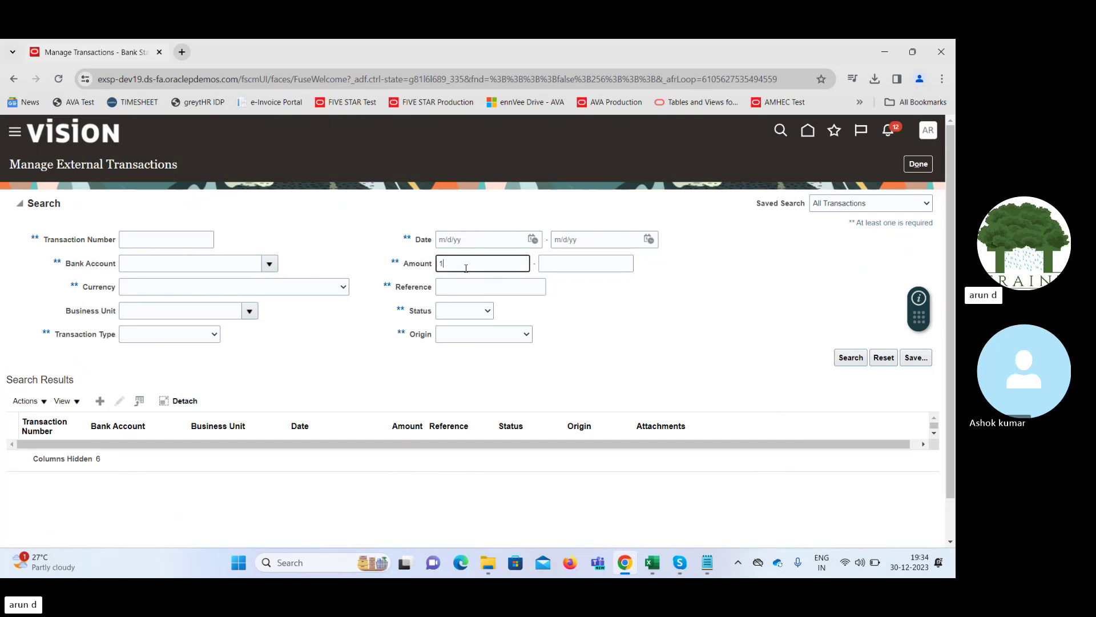
{"action": "type", "text": "100"}
{"action": "key", "text": "Tab"}
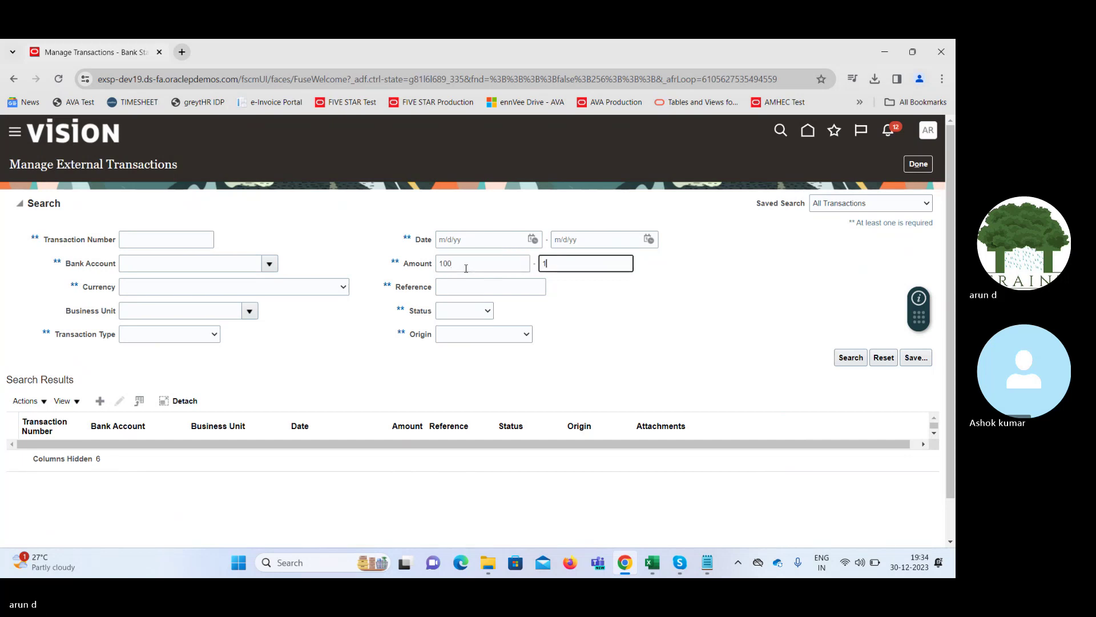
{"action": "key", "text": "Tab"}
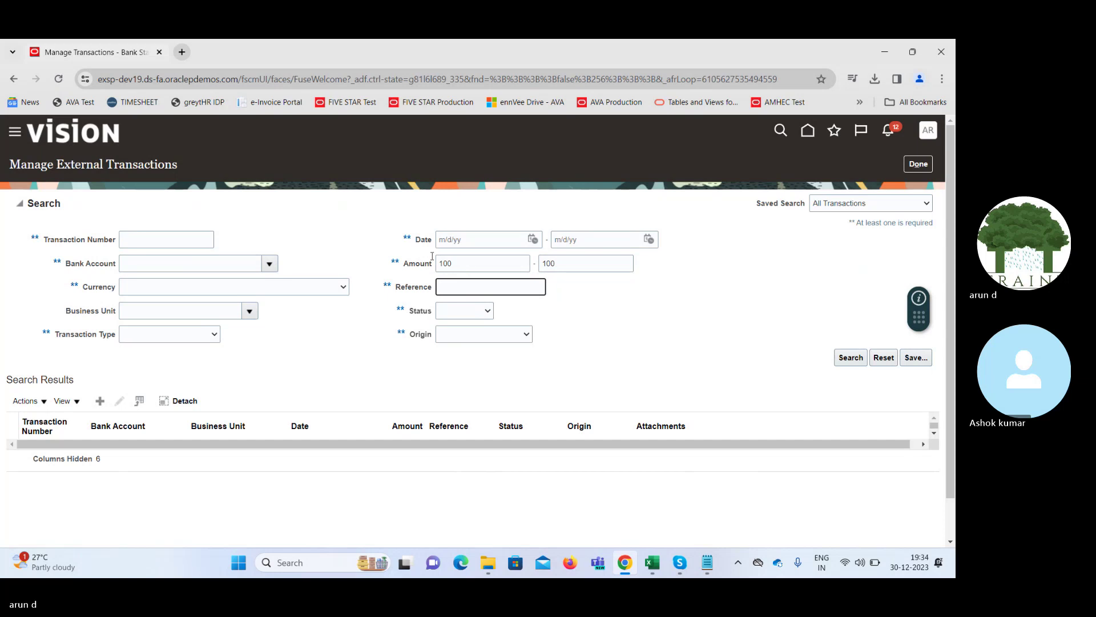
{"action": "left_click", "coordinate": [268, 264]}
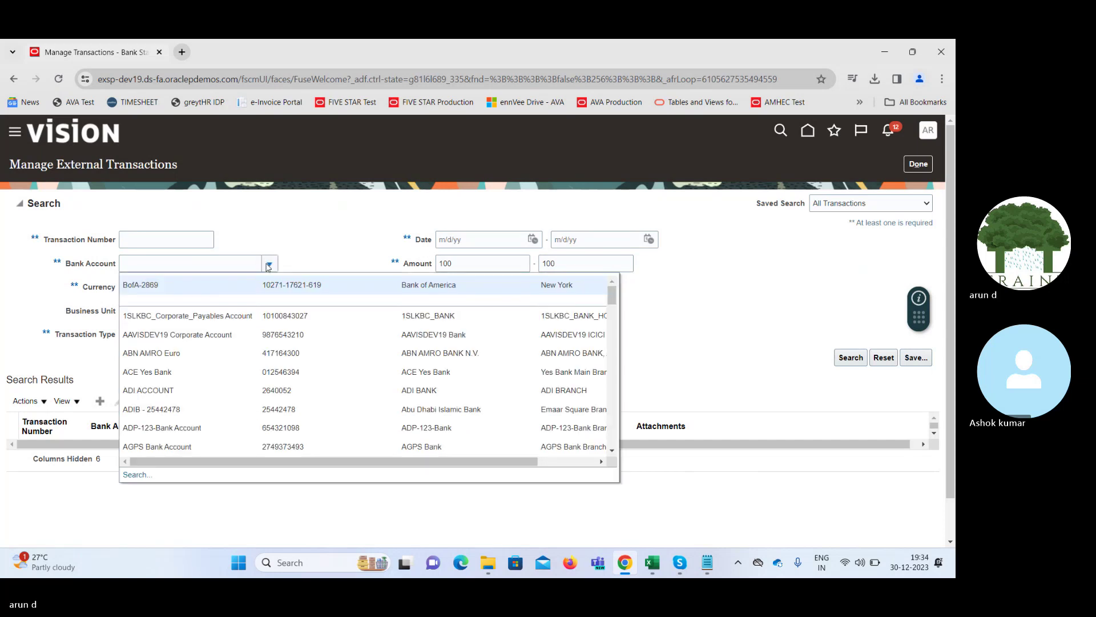
{"action": "left_click", "coordinate": [243, 286]}
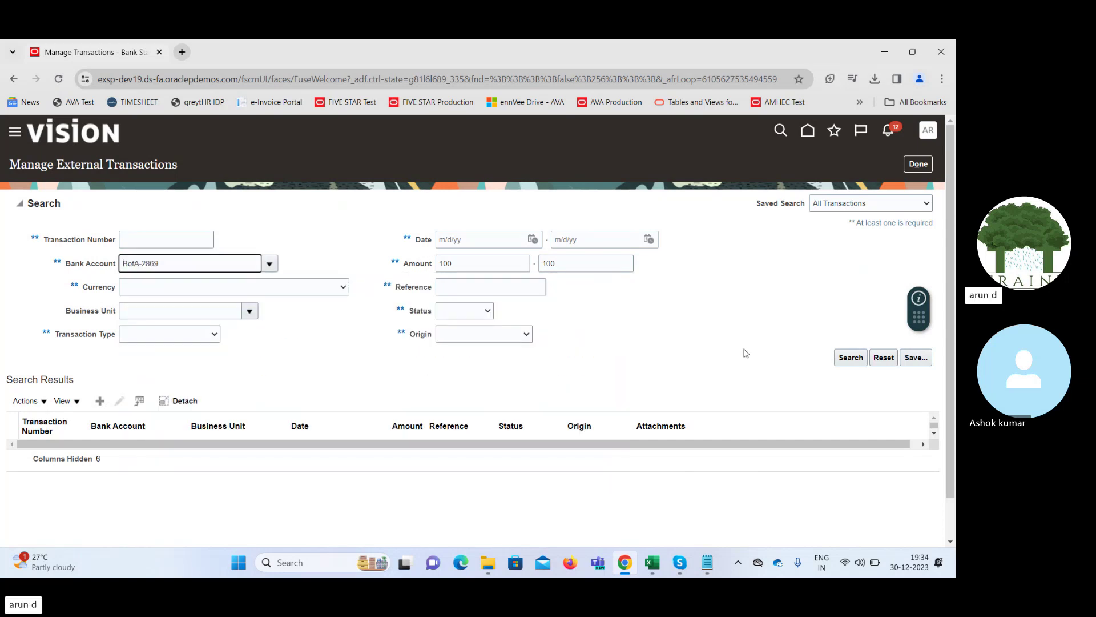
{"action": "left_click", "coordinate": [856, 358]}
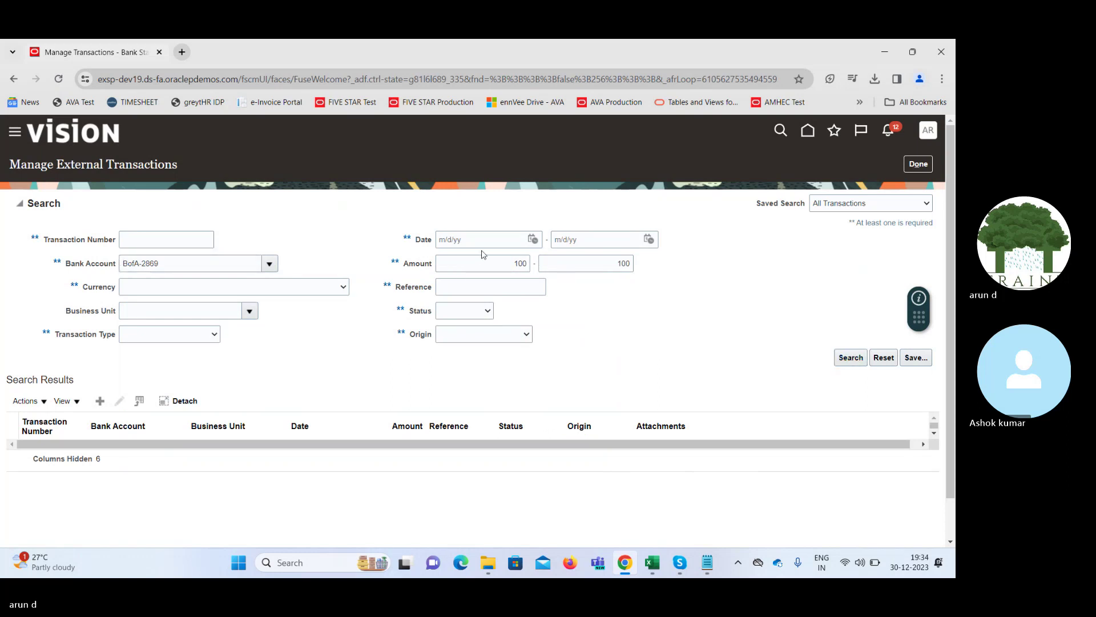
Clear the 100 minimum amount and leave the external transactions search
{"action": "double_click", "coordinate": [503, 265]}
{"action": "key", "text": "BackSpace"}
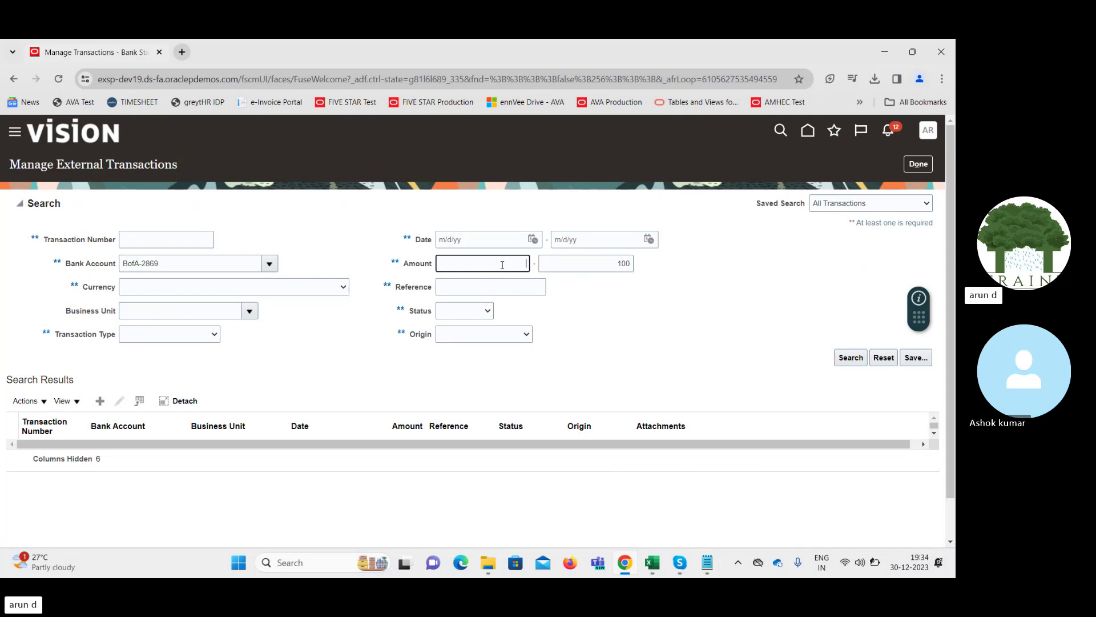
{"action": "key", "text": "Tab"}
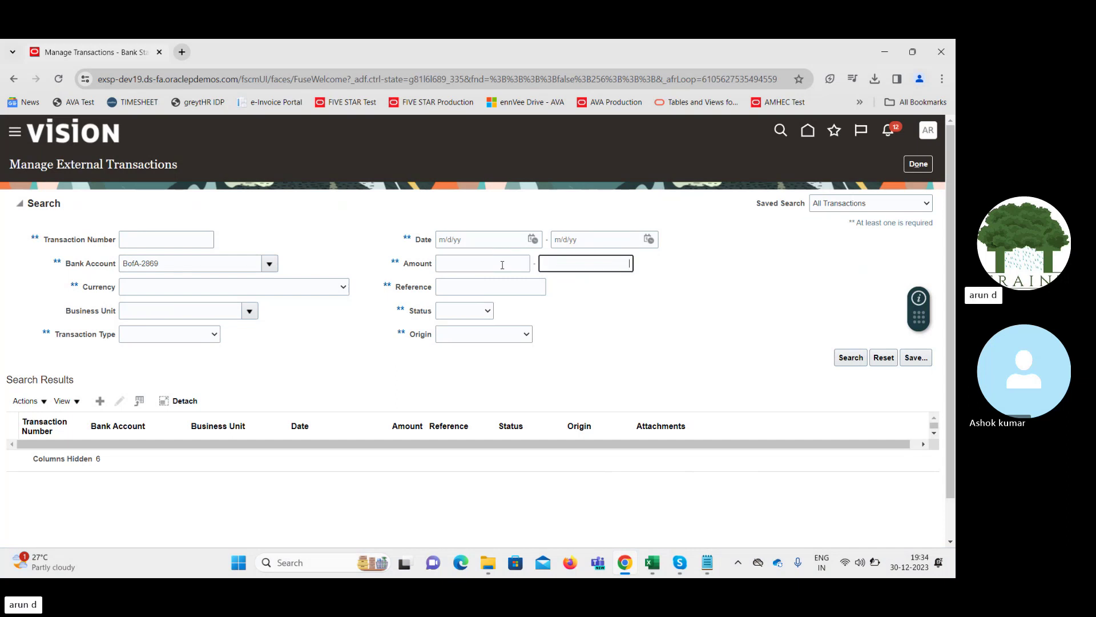
{"action": "left_click", "coordinate": [923, 166]}
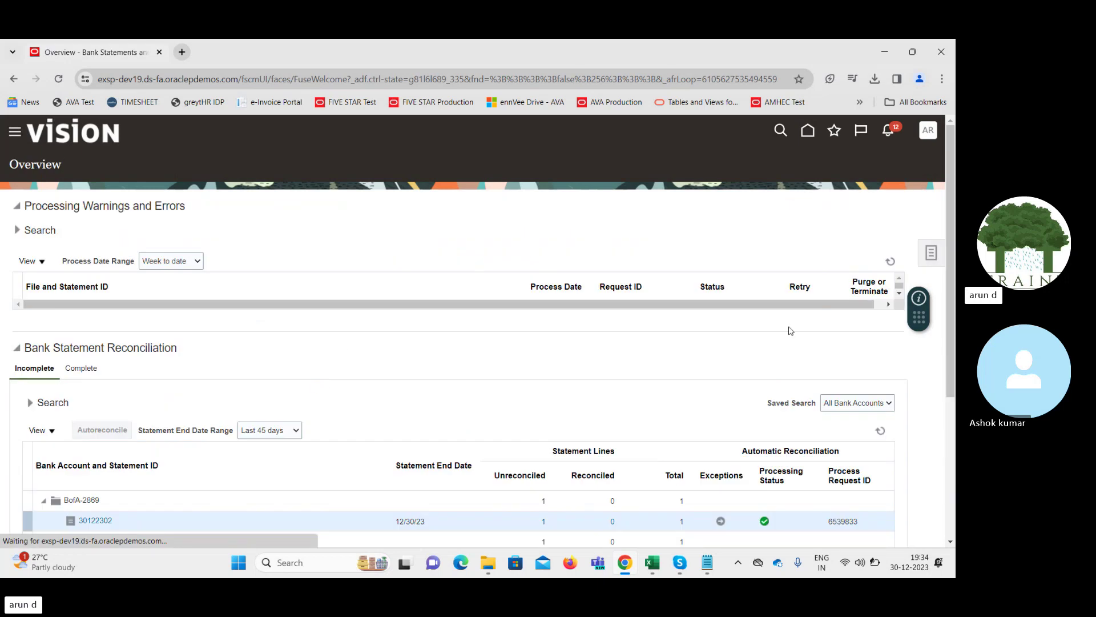
Open Generate Cash Transactions, cancel it, and reopen the bank statement tasks list
{"action": "left_click", "coordinate": [930, 257]}
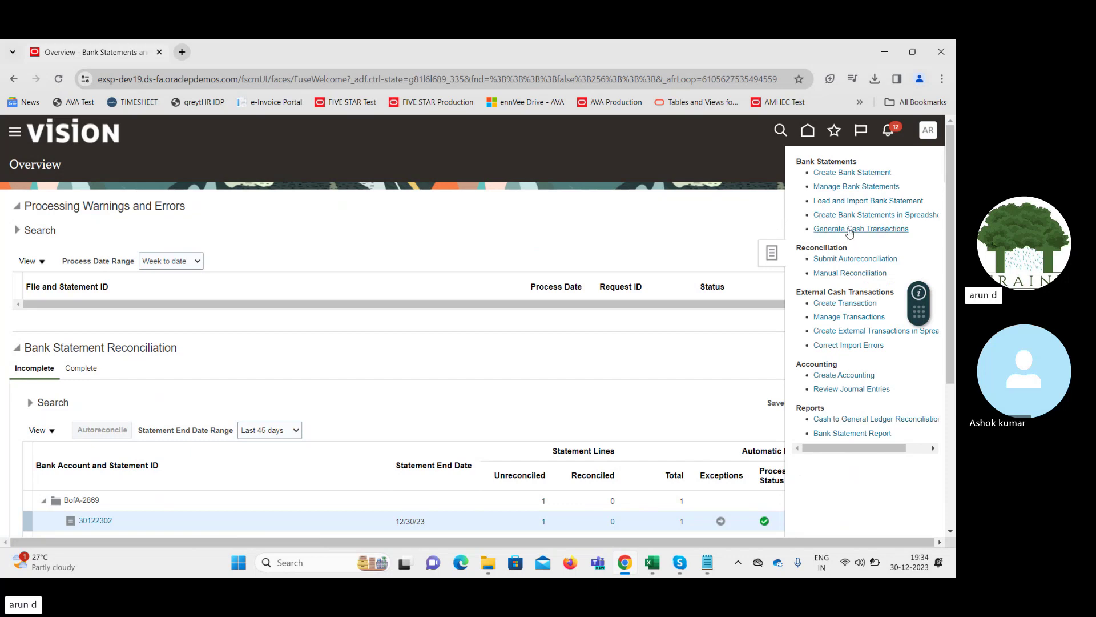
{"action": "left_click", "coordinate": [850, 231]}
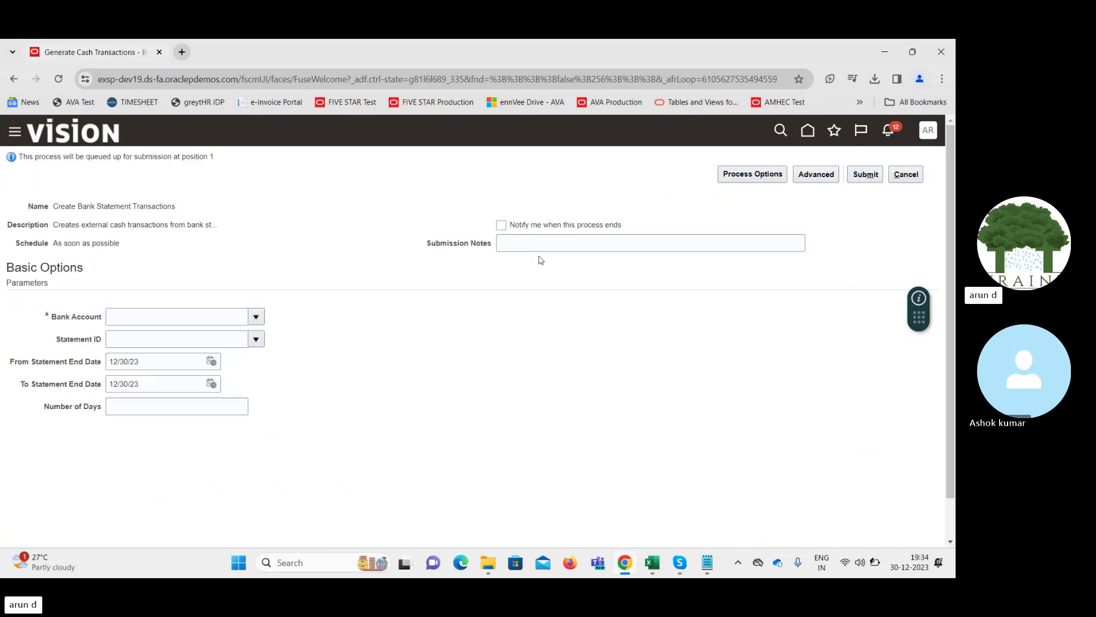
{"action": "left_click", "coordinate": [914, 177]}
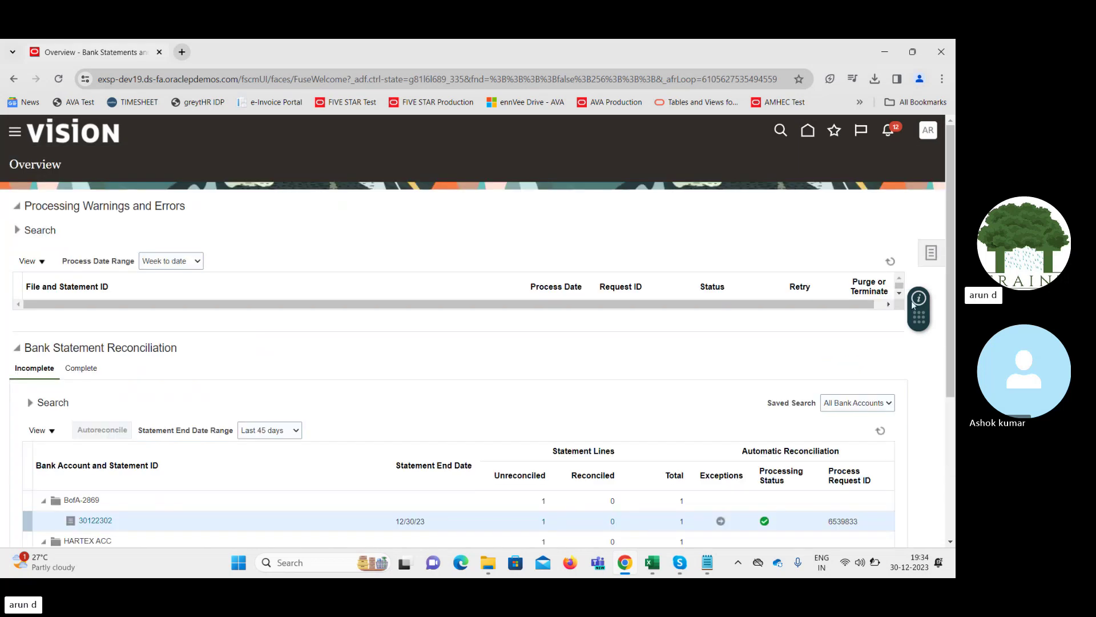
{"action": "left_click", "coordinate": [932, 252]}
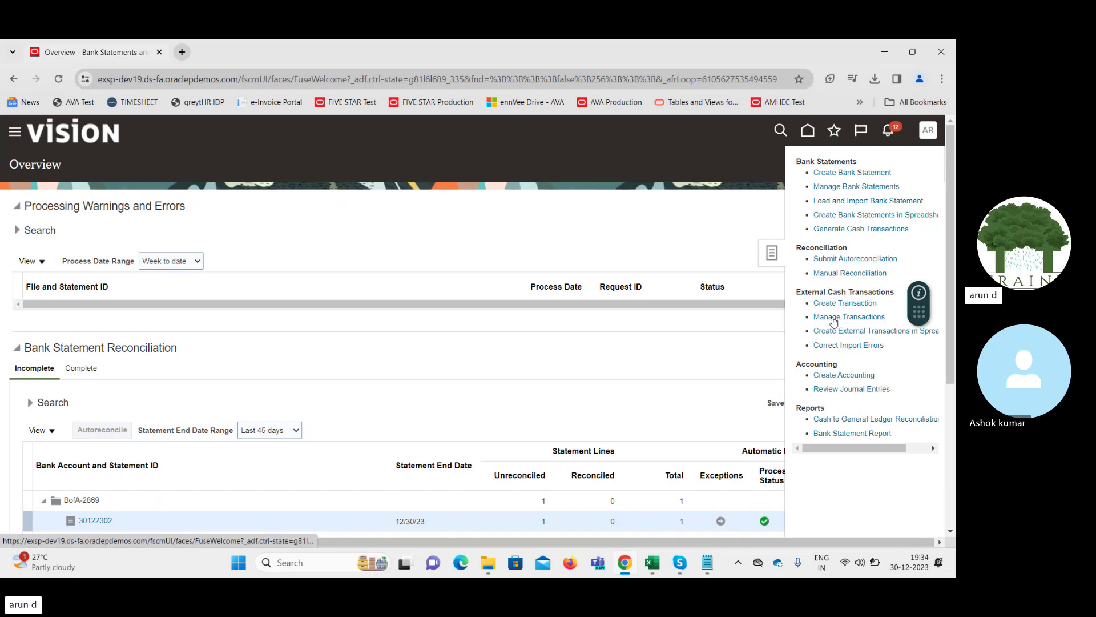
Start a new external transaction with bank account BofA-2869, found by searching 'Bof'
{"action": "left_click", "coordinate": [832, 316]}
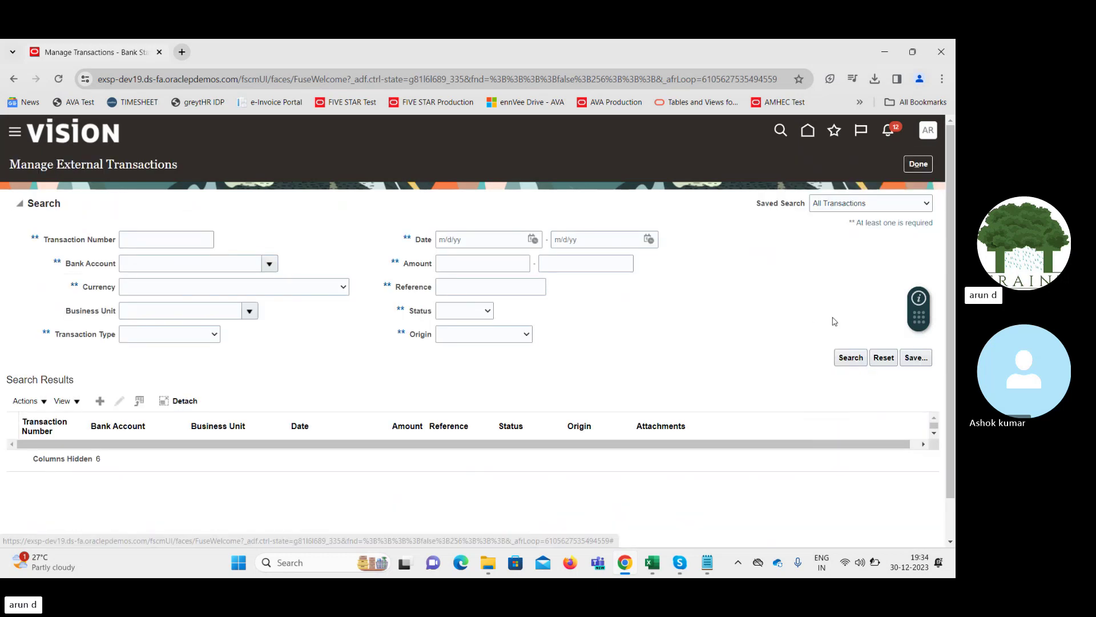
{"action": "left_click", "coordinate": [98, 402]}
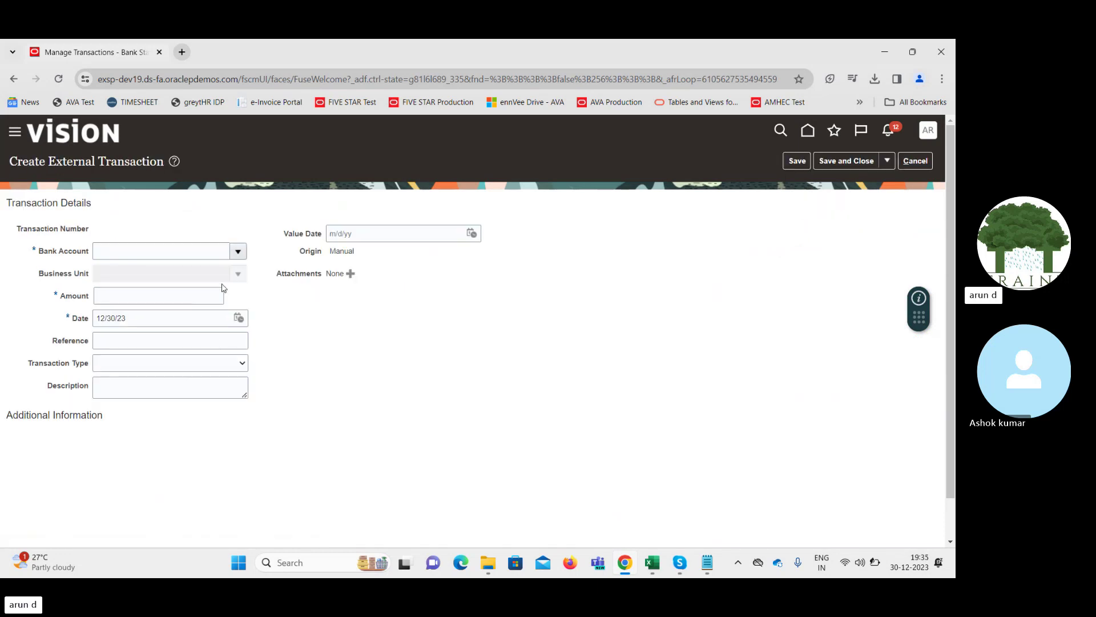
{"action": "left_click", "coordinate": [238, 251]}
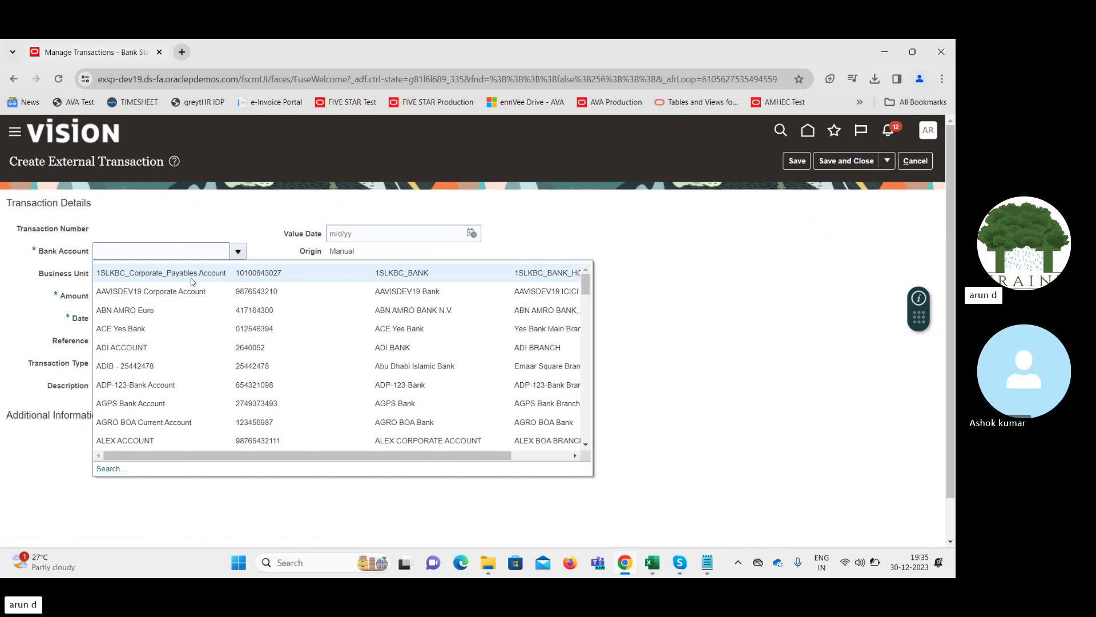
{"action": "left_click", "coordinate": [143, 250]}
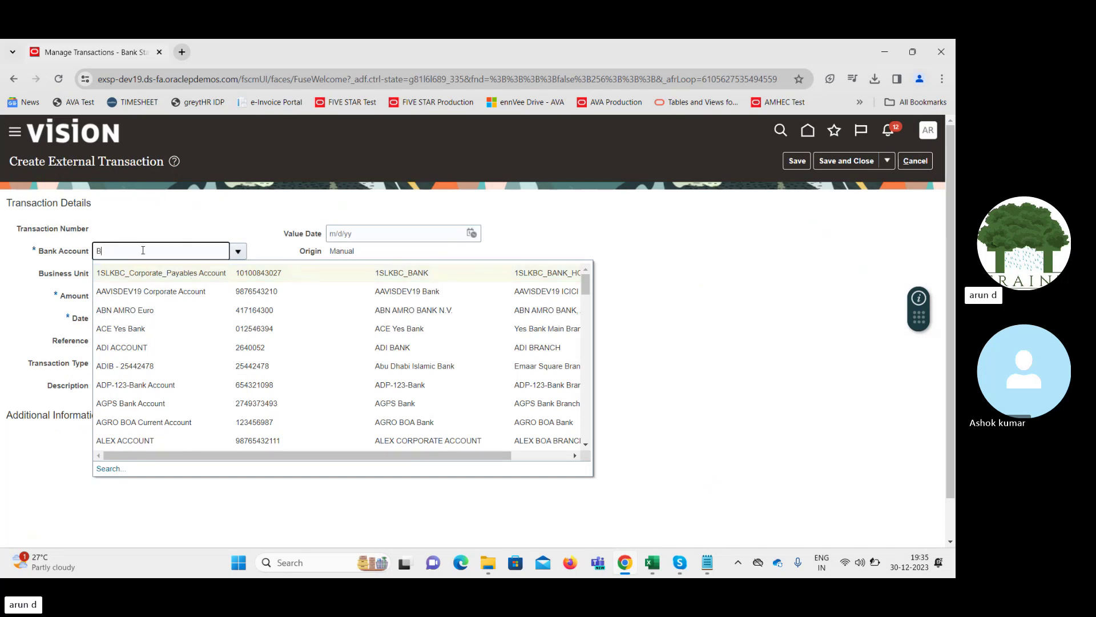
{"action": "type", "text": "Bof"}
{"action": "key", "text": "Tab"}
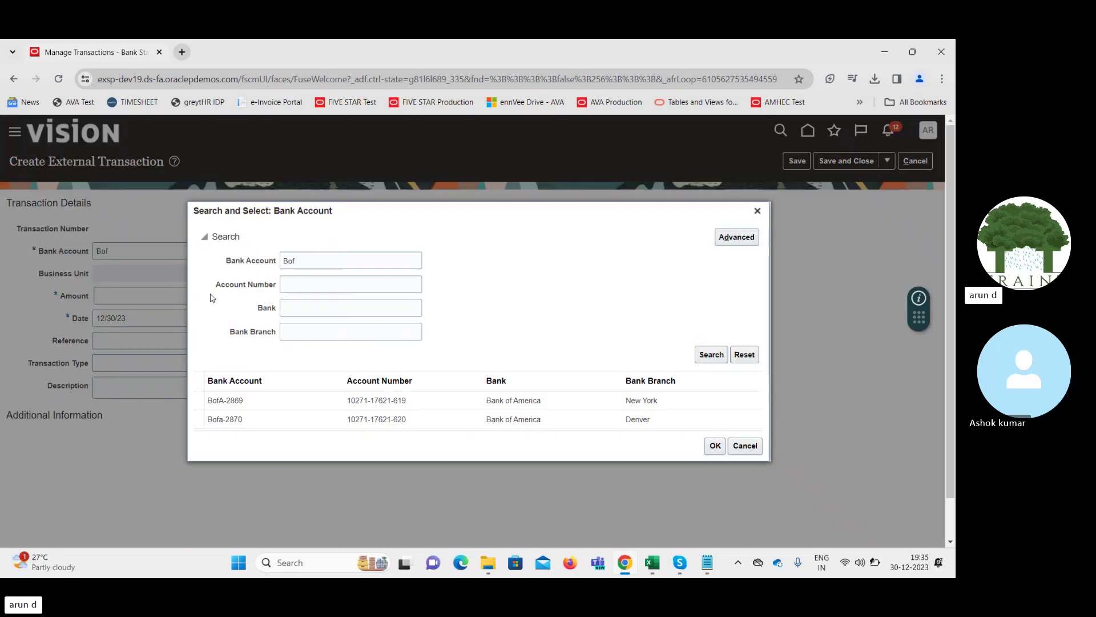
{"action": "double_click", "coordinate": [313, 400]}
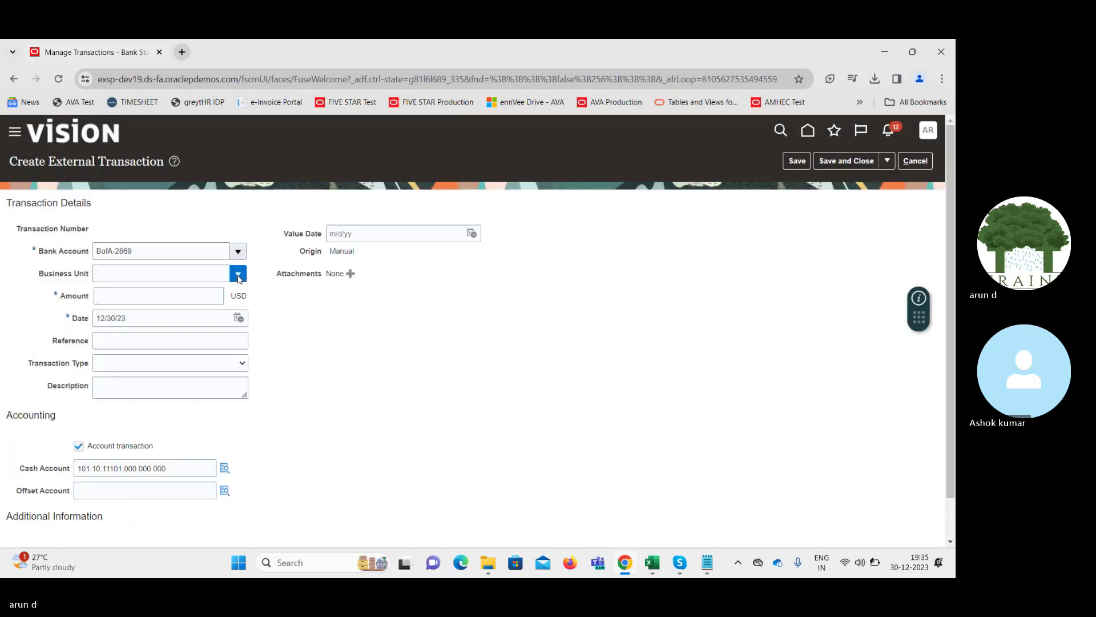
Set business unit to US1 Business Unit, then cancel and discard the transaction
{"action": "left_click", "coordinate": [239, 274]}
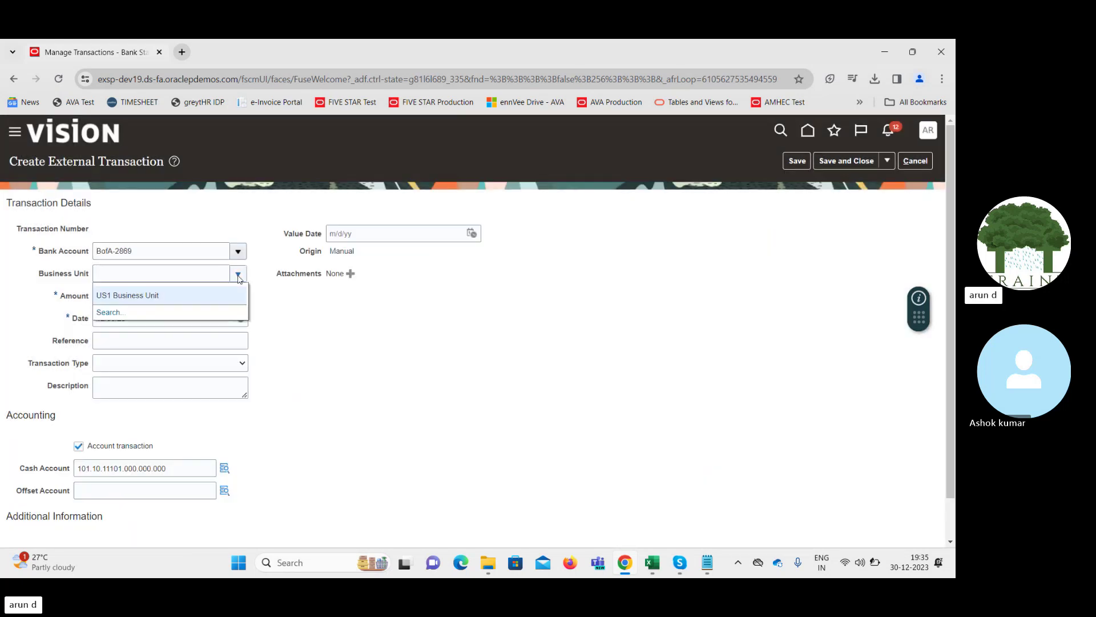
{"action": "left_click", "coordinate": [205, 295]}
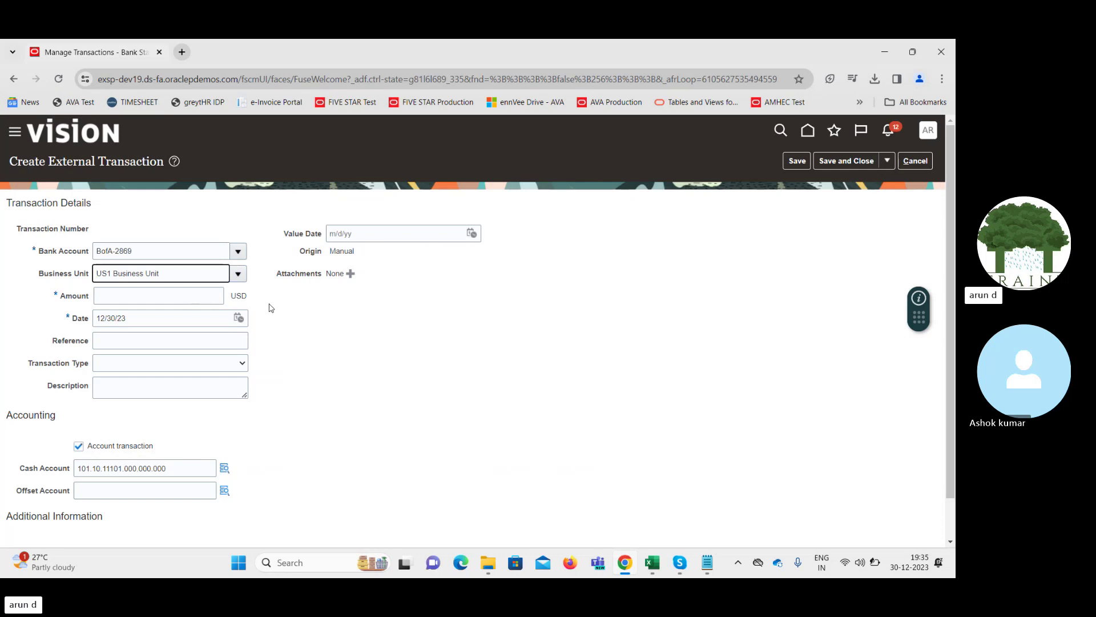
{"action": "left_click", "coordinate": [200, 296]}
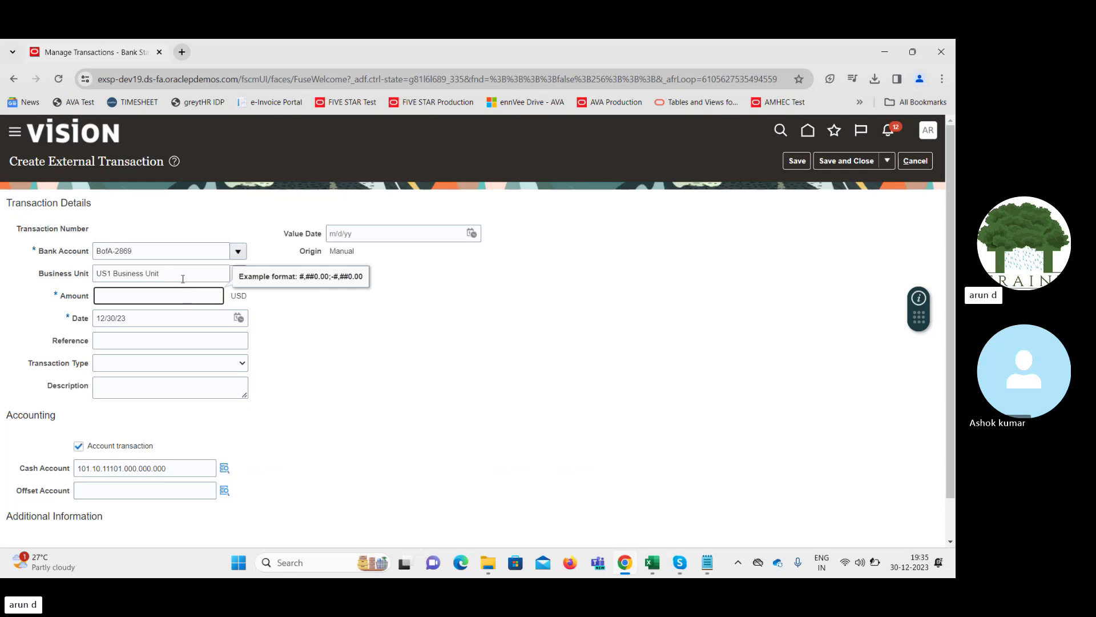
{"action": "left_click", "coordinate": [182, 278]}
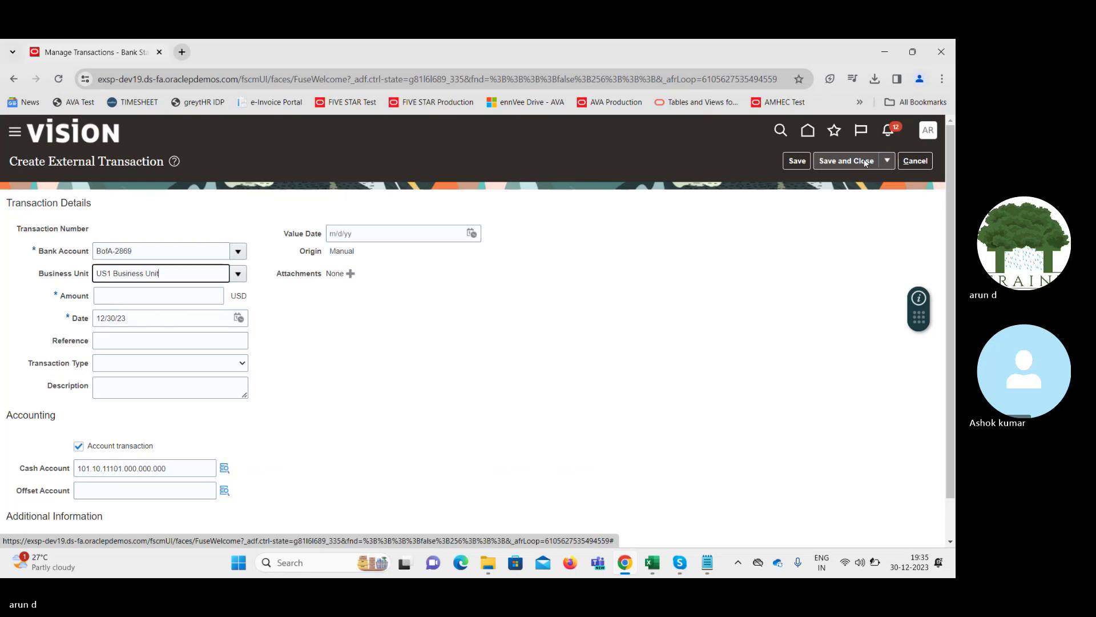
{"action": "left_click", "coordinate": [915, 160]}
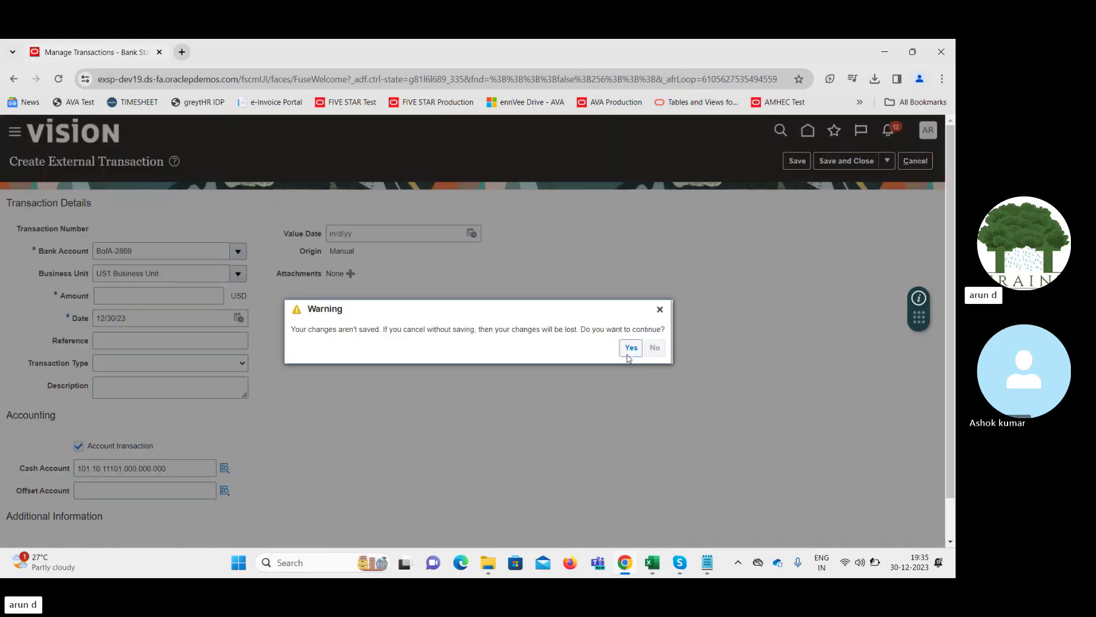
{"action": "left_click", "coordinate": [631, 347]}
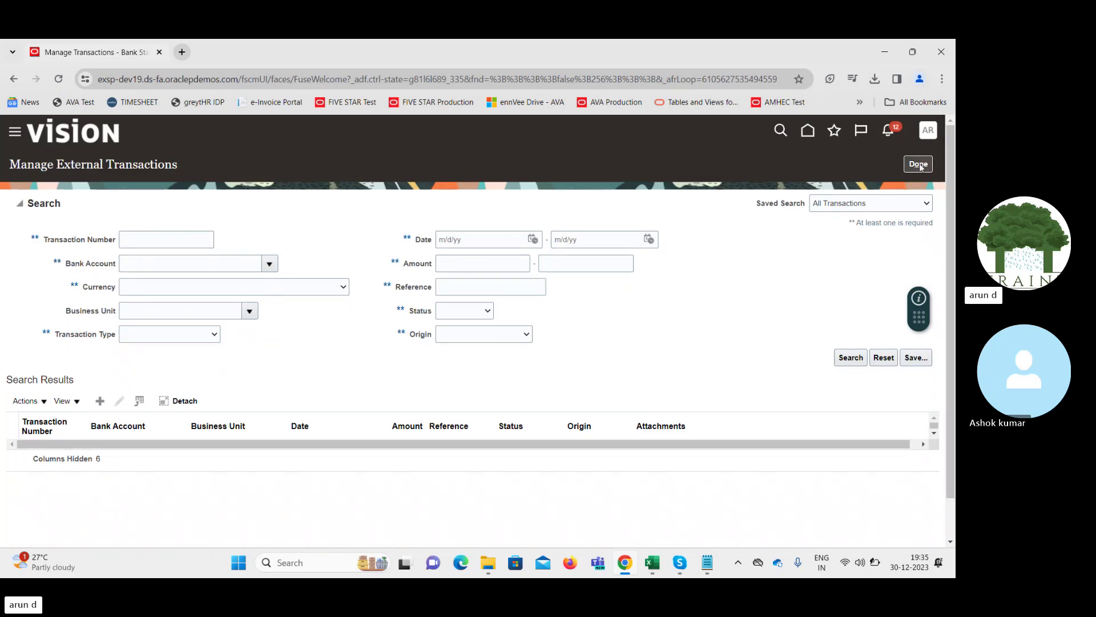
{"action": "left_click", "coordinate": [918, 164]}
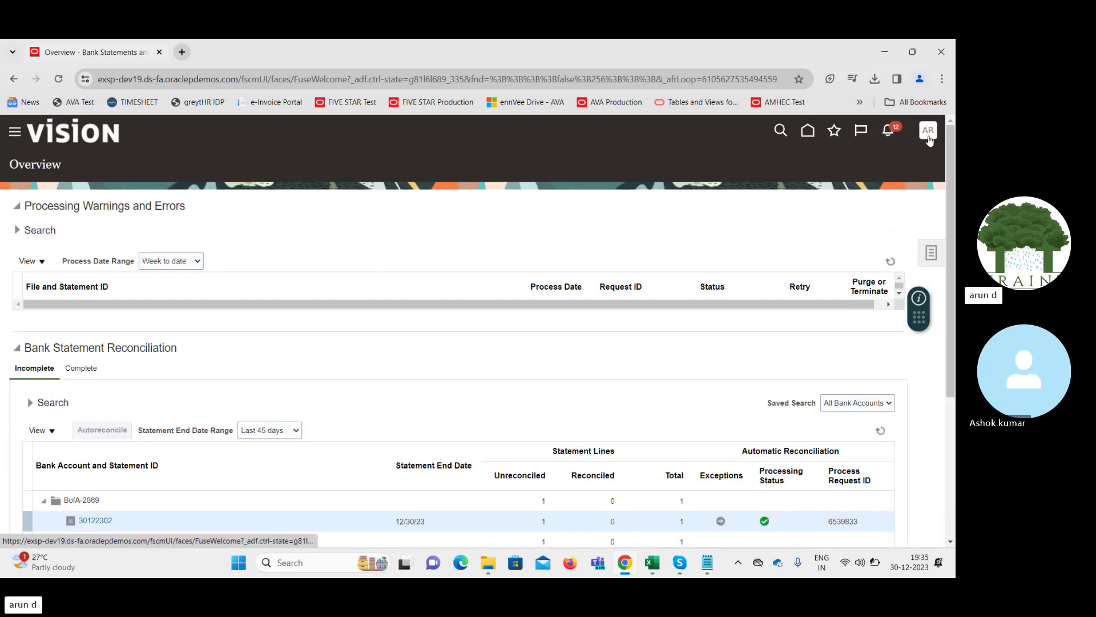
In Setup and Maintenance, search tasks for 'data acc' and open Manage Data Access for Users
{"action": "left_click", "coordinate": [927, 131]}
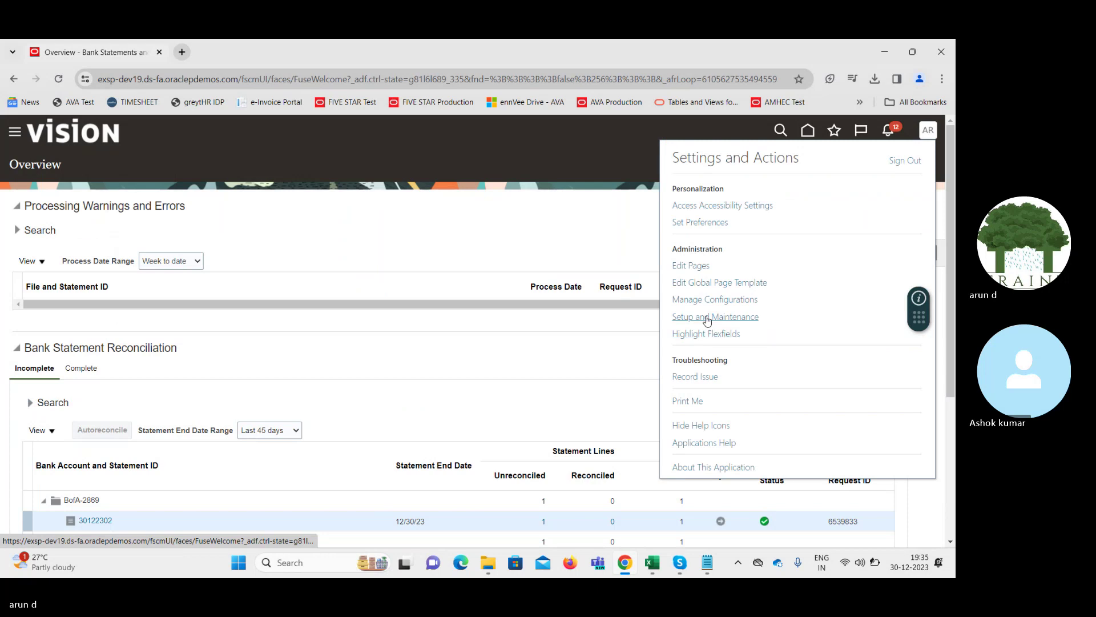
{"action": "left_click", "coordinate": [745, 317]}
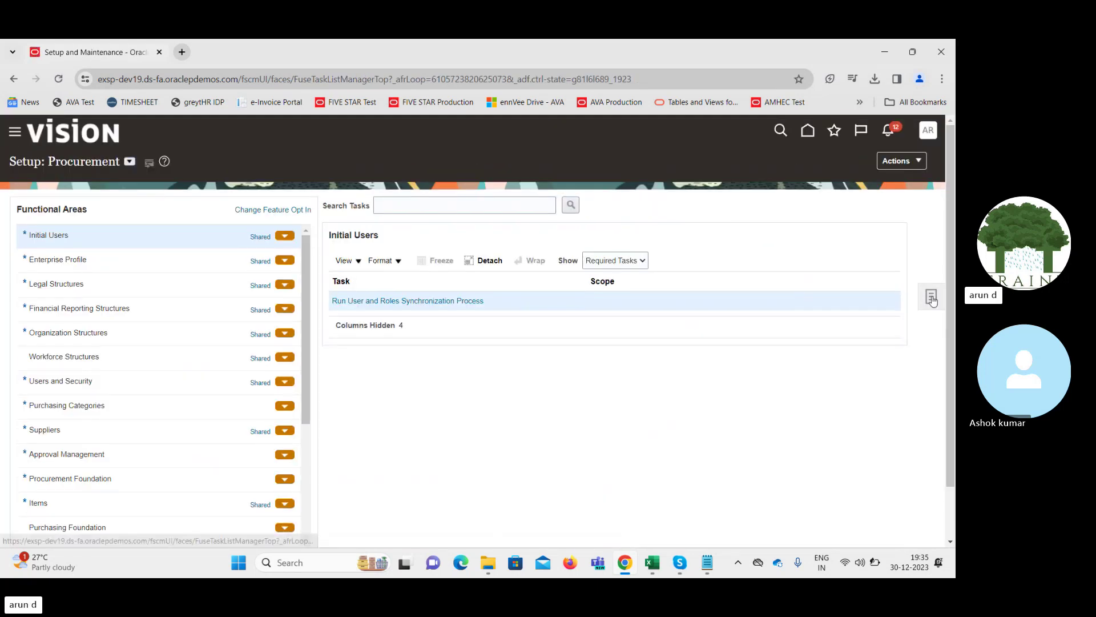
{"action": "left_click", "coordinate": [930, 296]}
{"action": "left_click", "coordinate": [821, 302]}
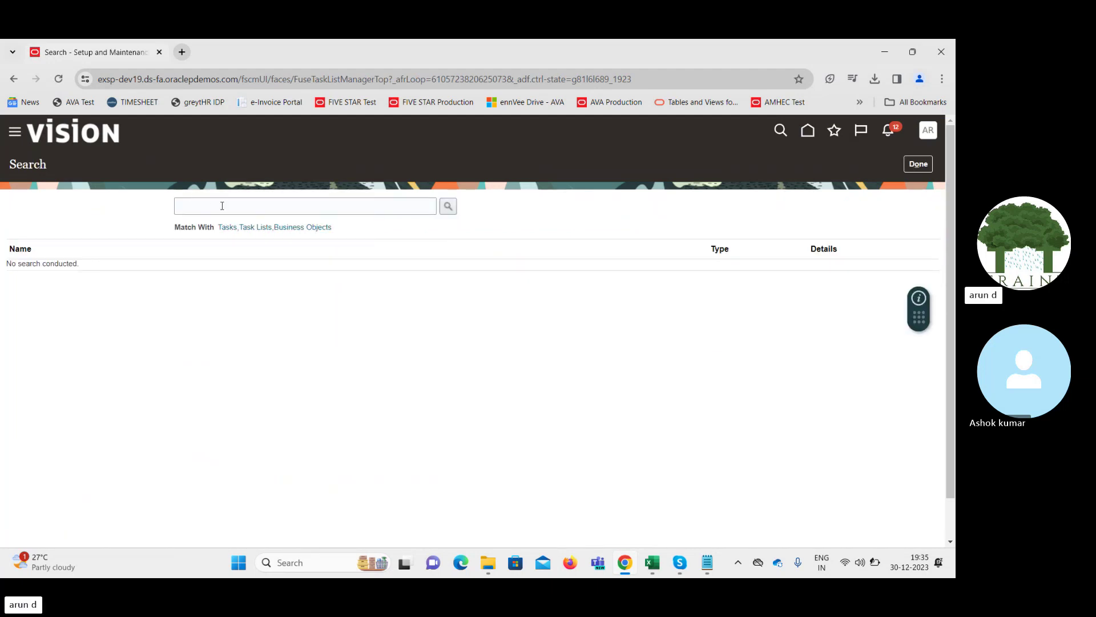
{"action": "left_click", "coordinate": [222, 206]}
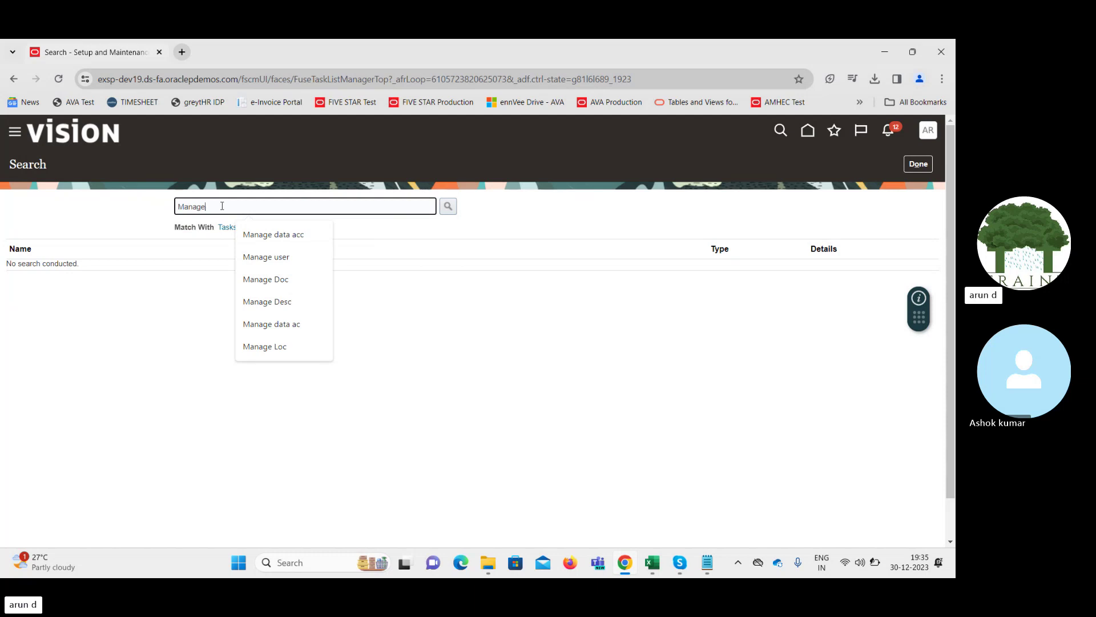
{"action": "type", "text": "data acc"}
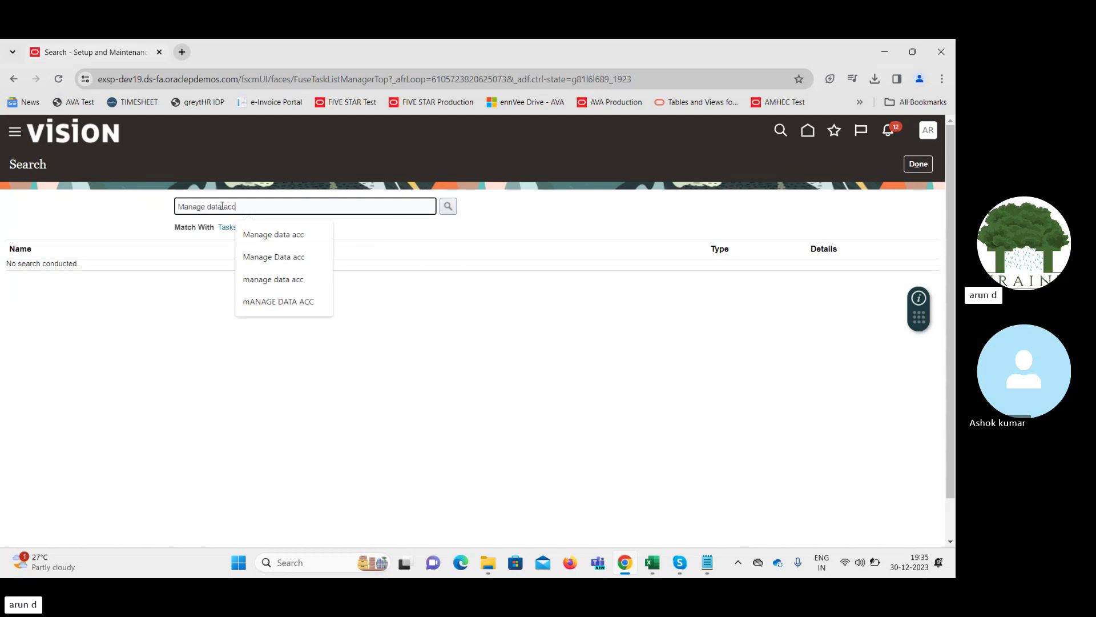
{"action": "key", "text": "Return"}
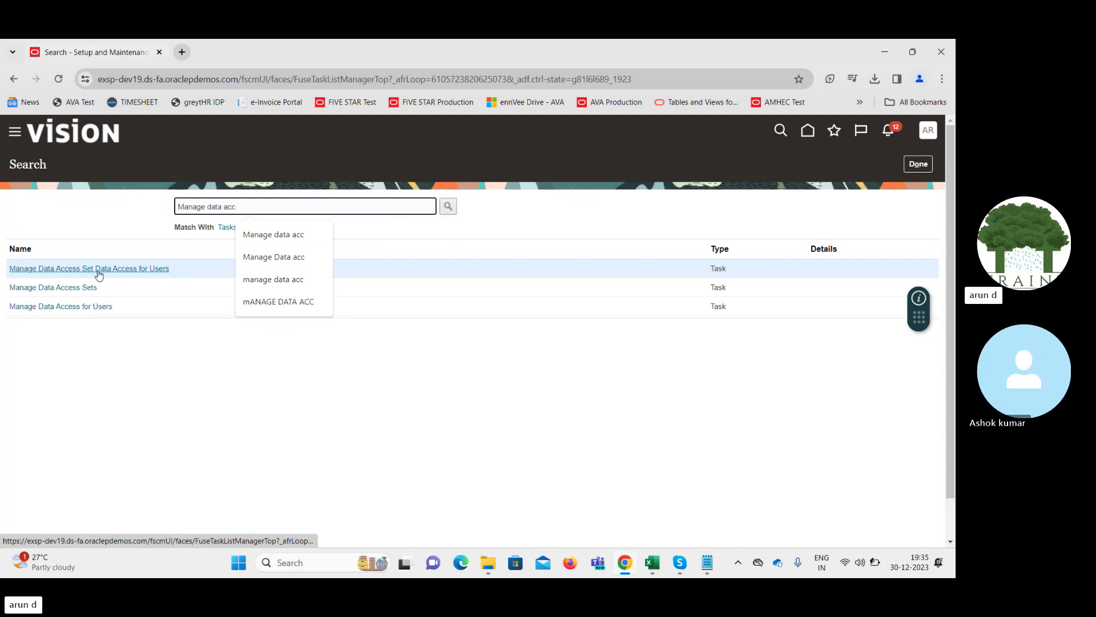
{"action": "left_click", "coordinate": [98, 269]}
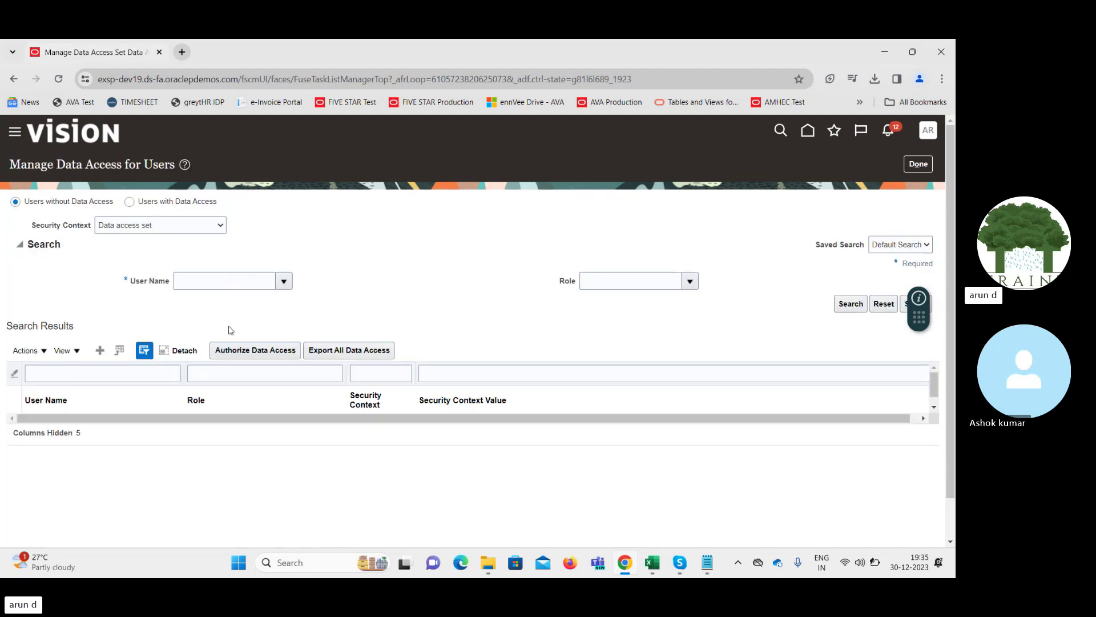
Add a Cash Manager role assignment with Legal entity context value US1 Legal Entity, and save
{"action": "left_click", "coordinate": [100, 350]}
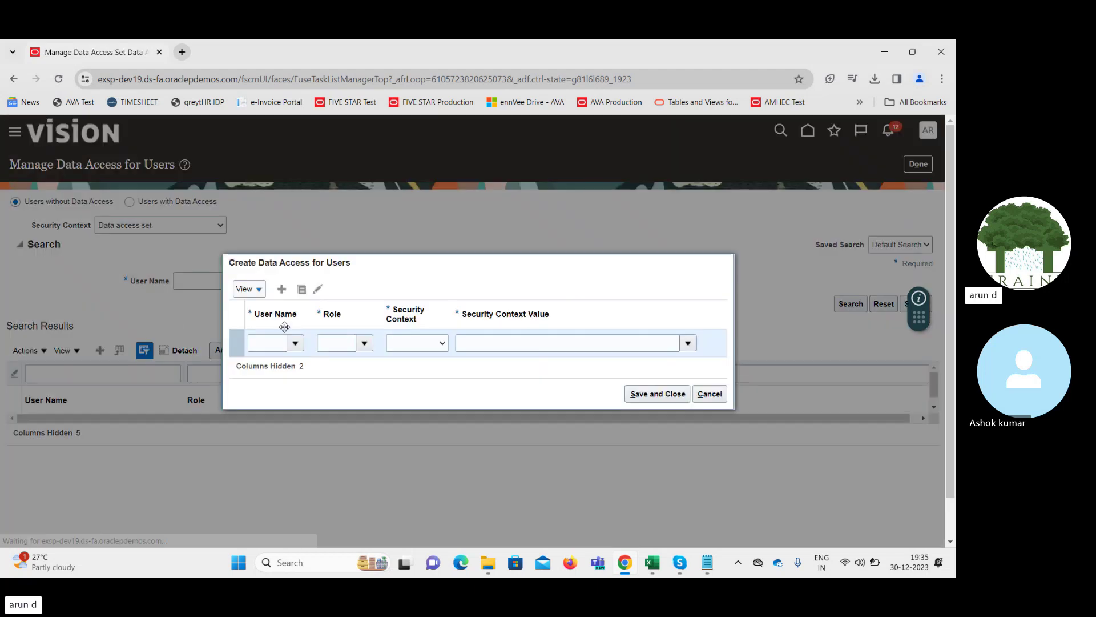
{"action": "left_click", "coordinate": [270, 343]}
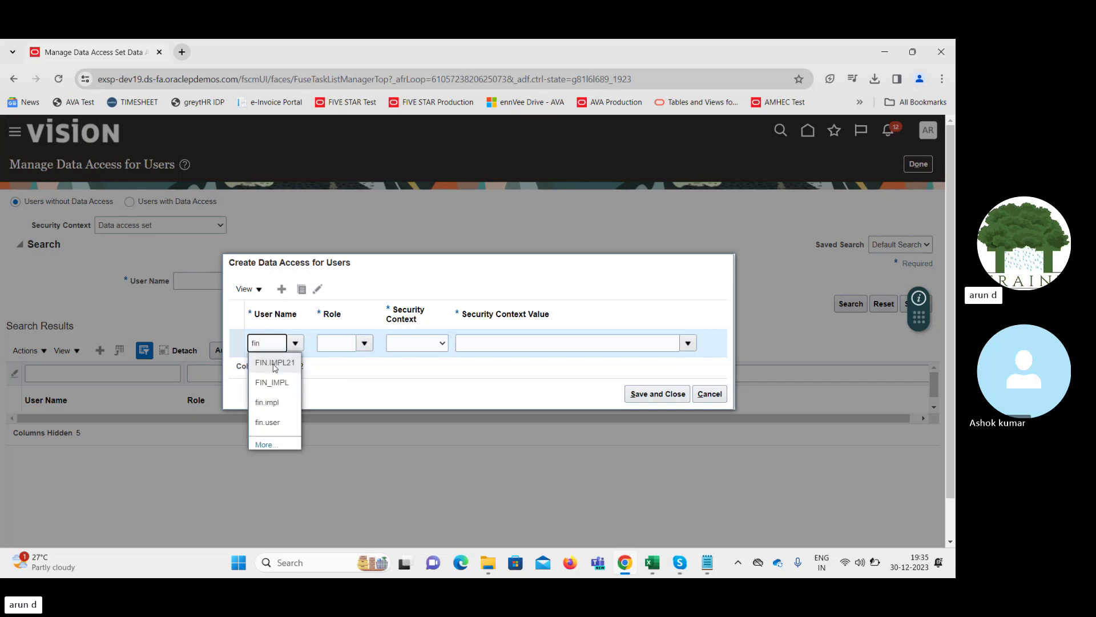
{"action": "left_click", "coordinate": [275, 363]}
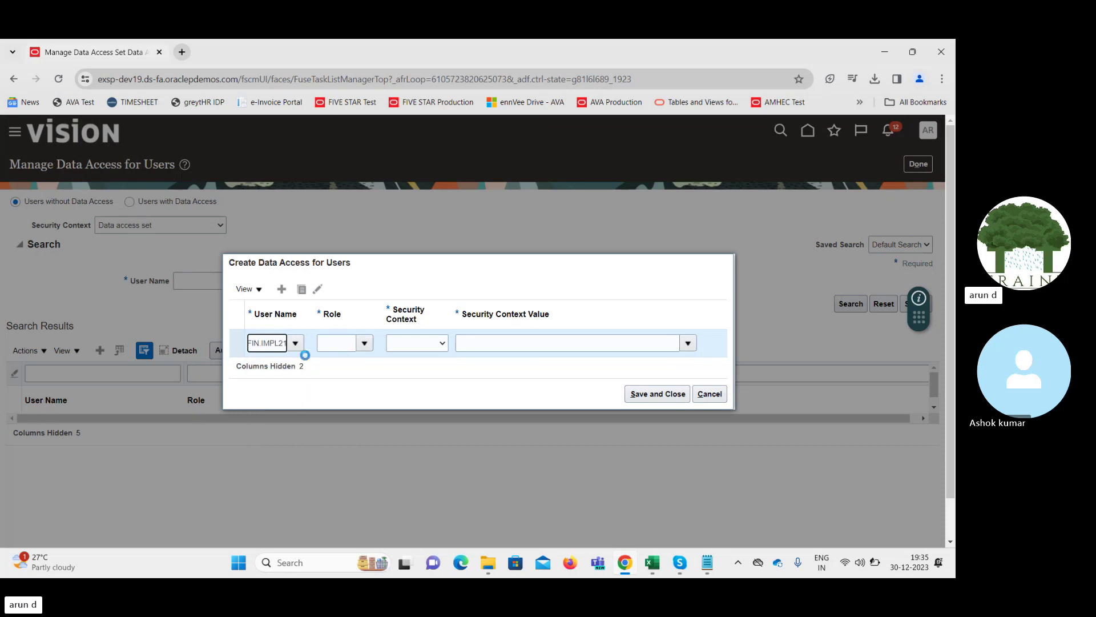
{"action": "left_click", "coordinate": [332, 342]}
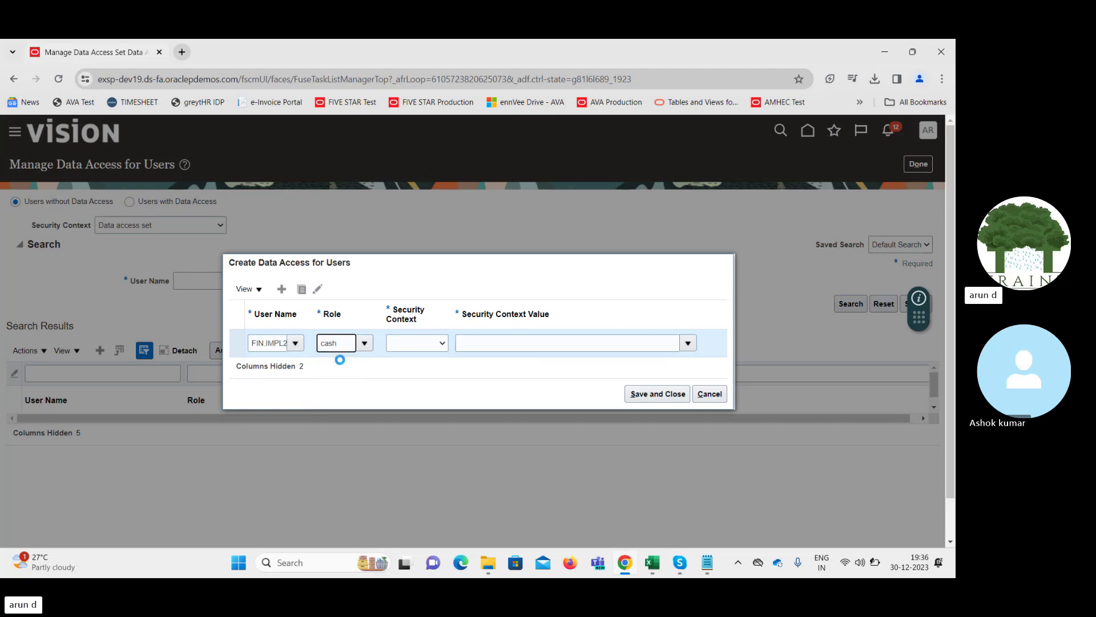
{"action": "key", "text": "Tab"}
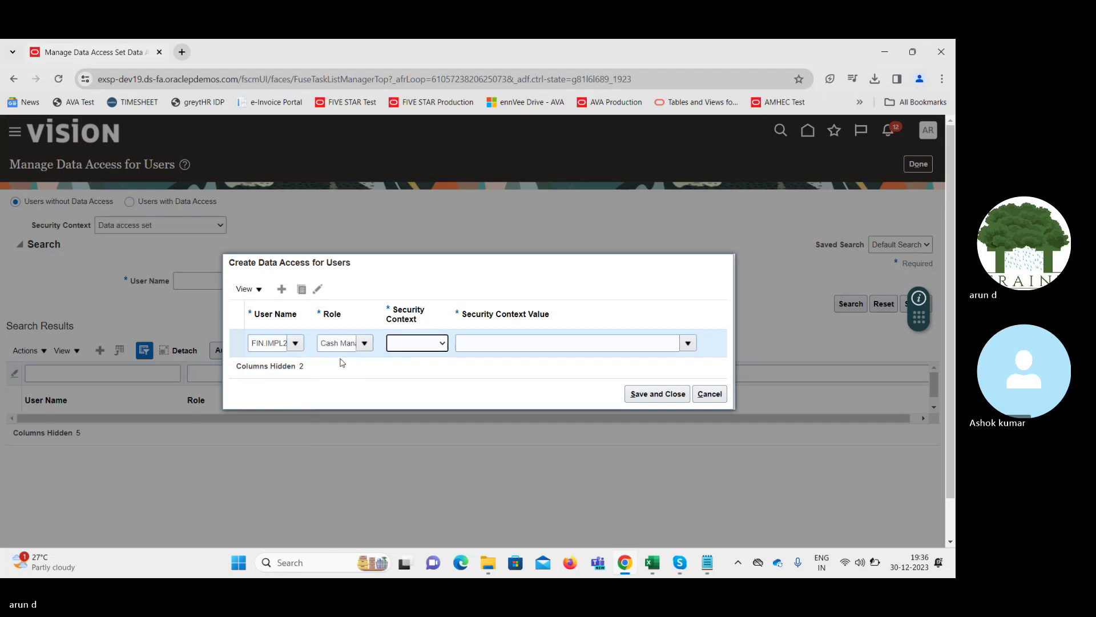
{"action": "left_click", "coordinate": [405, 344]}
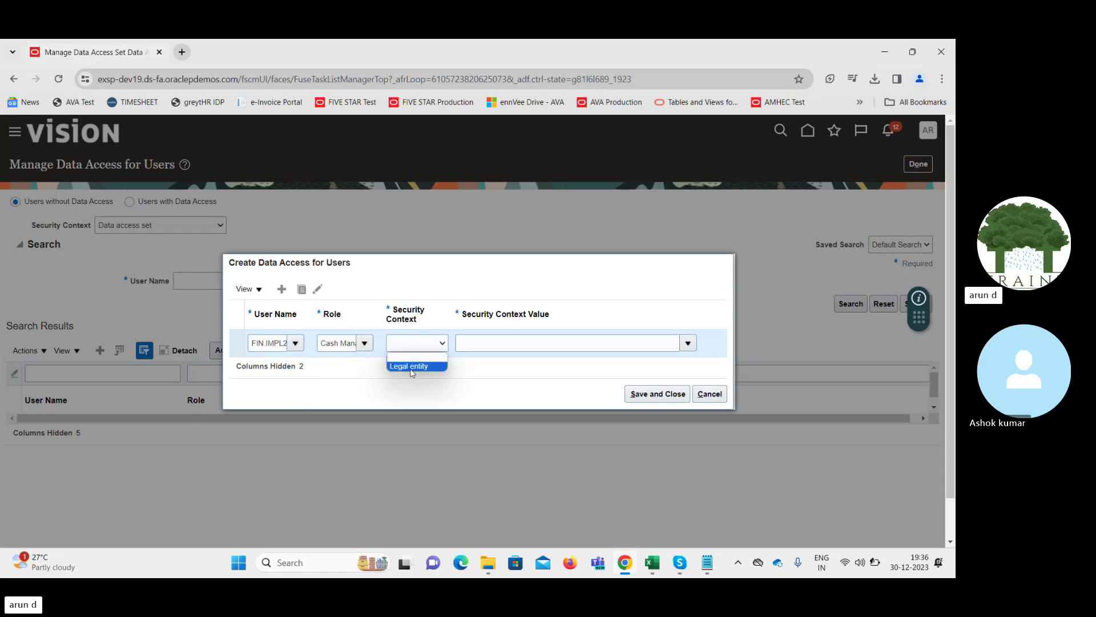
{"action": "left_click", "coordinate": [411, 367]}
{"action": "left_click", "coordinate": [657, 344]}
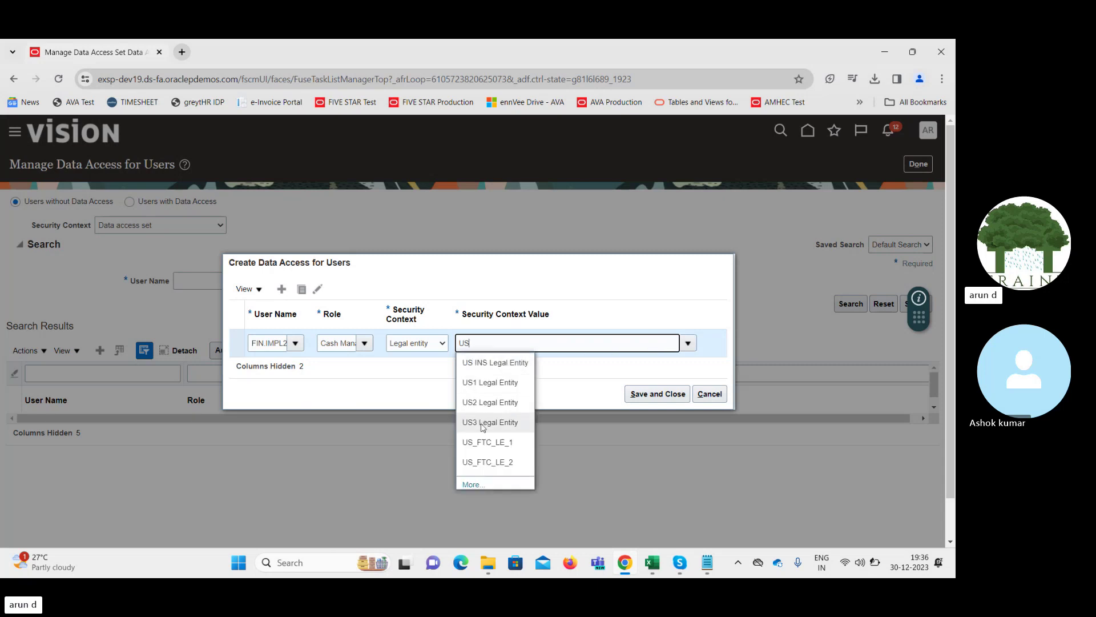
{"action": "left_click", "coordinate": [488, 382]}
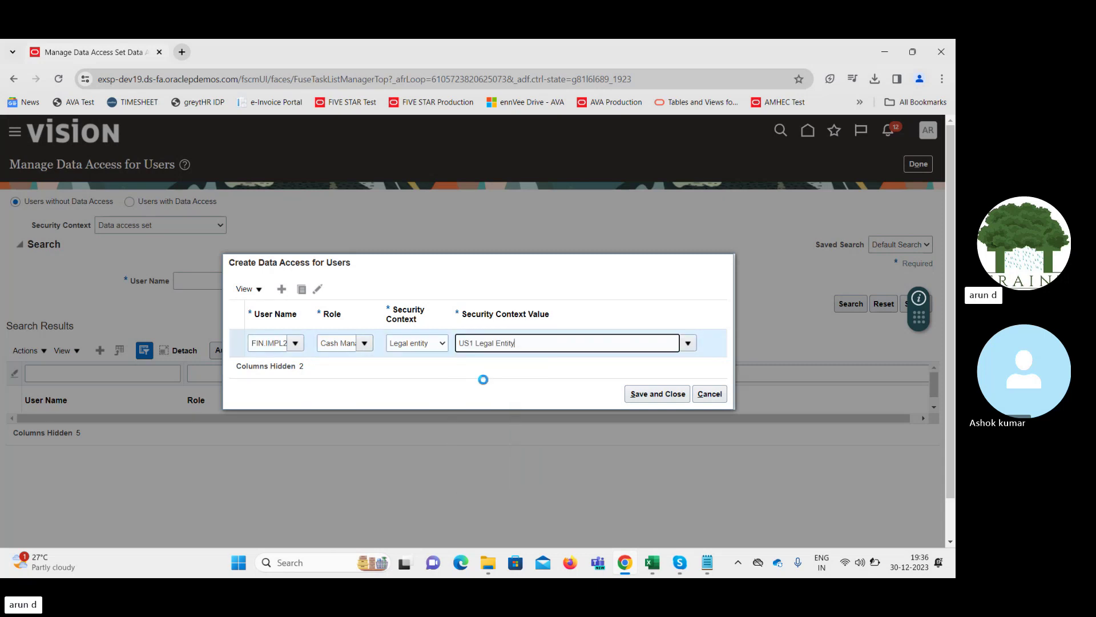
{"action": "left_click", "coordinate": [650, 394]}
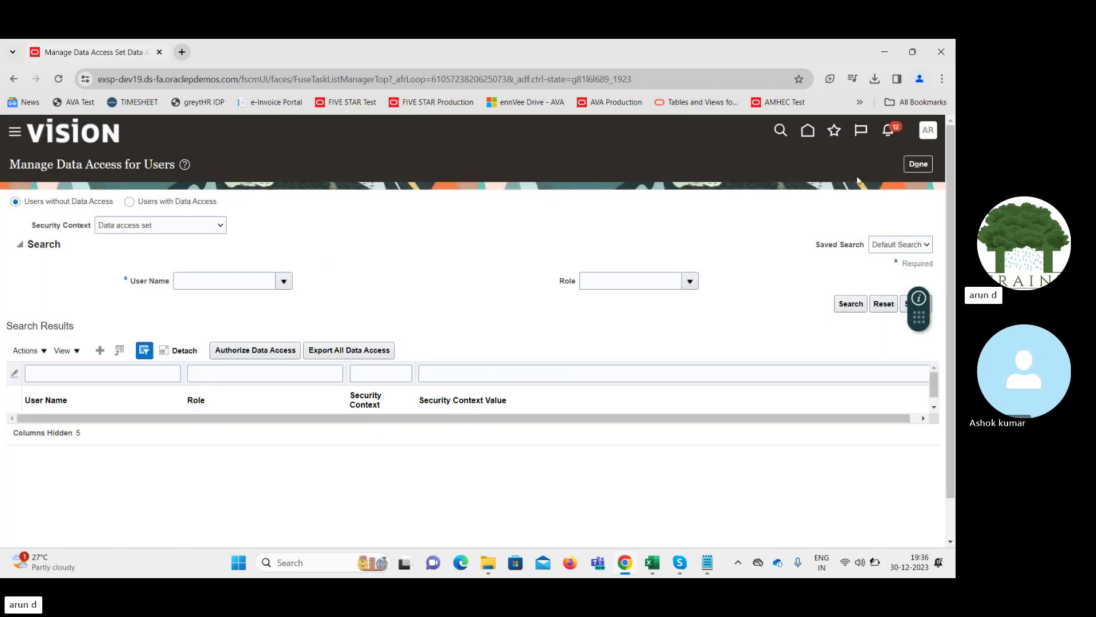
Close the setup task pages and sign out, confirming the sign-off
{"action": "left_click", "coordinate": [918, 164]}
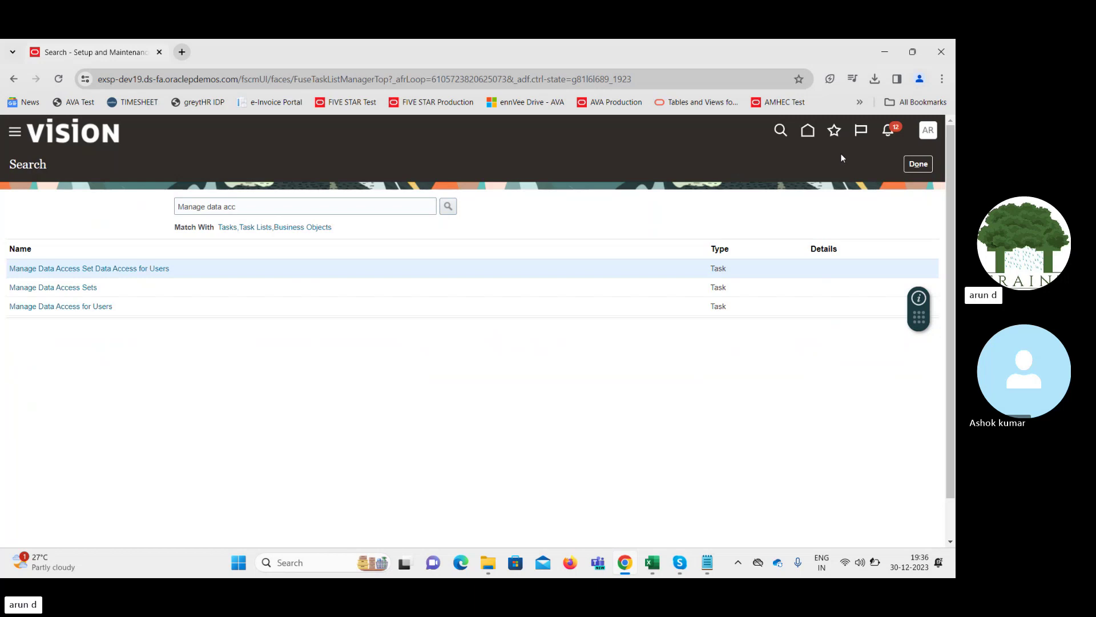
{"action": "left_click", "coordinate": [918, 164]}
{"action": "left_click", "coordinate": [928, 131]}
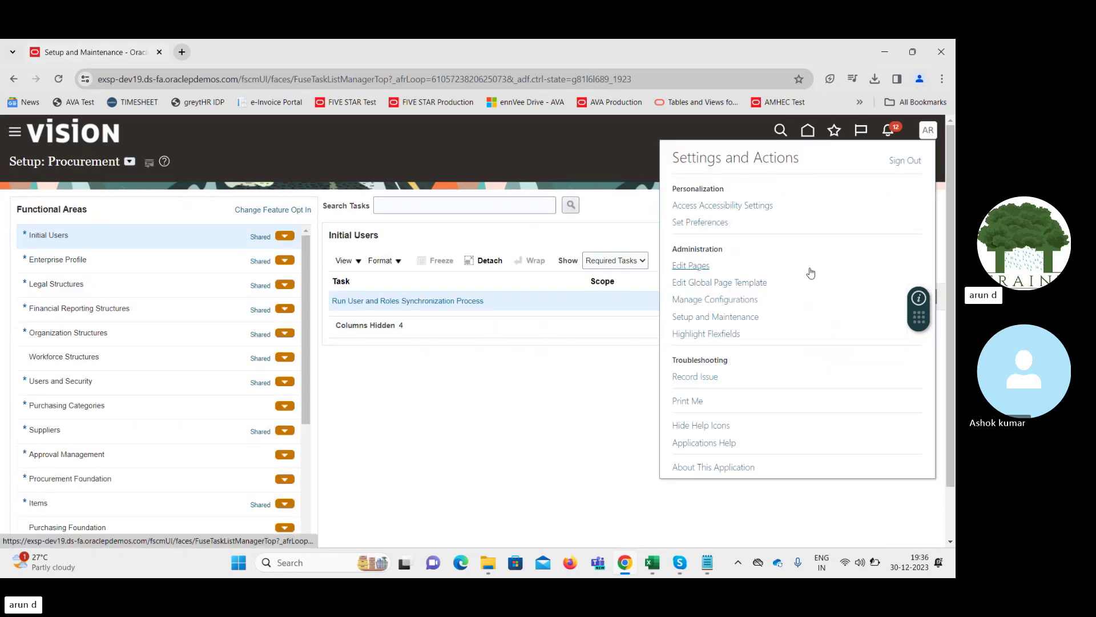
{"action": "left_click", "coordinate": [908, 161]}
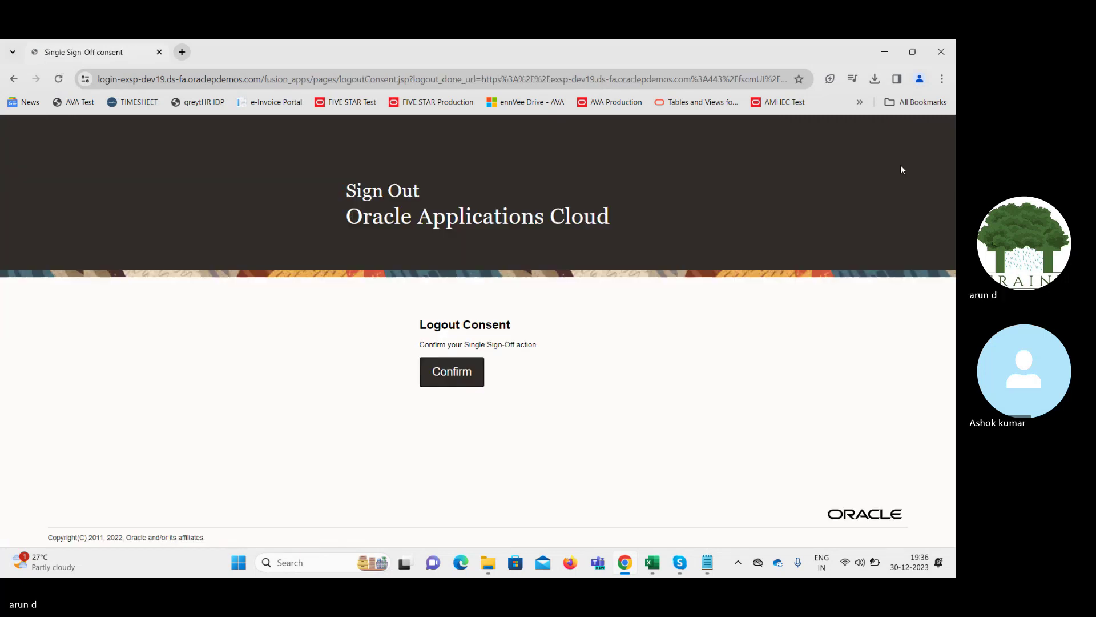
{"action": "left_click", "coordinate": [450, 379]}
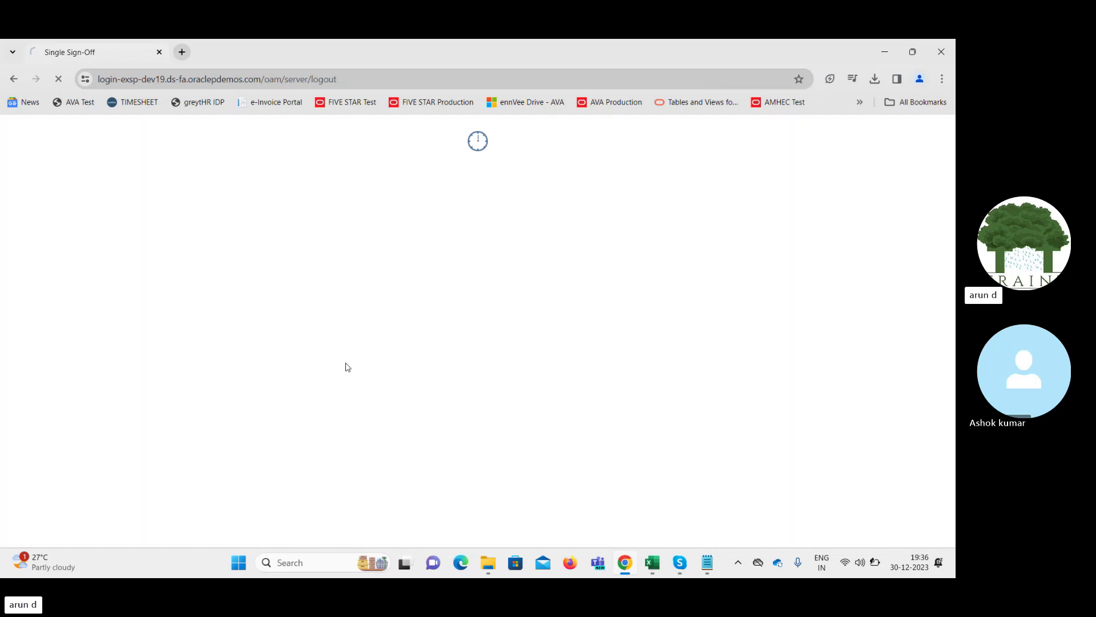
Sign back in with the saved user credentials
{"action": "left_click", "coordinate": [431, 343]}
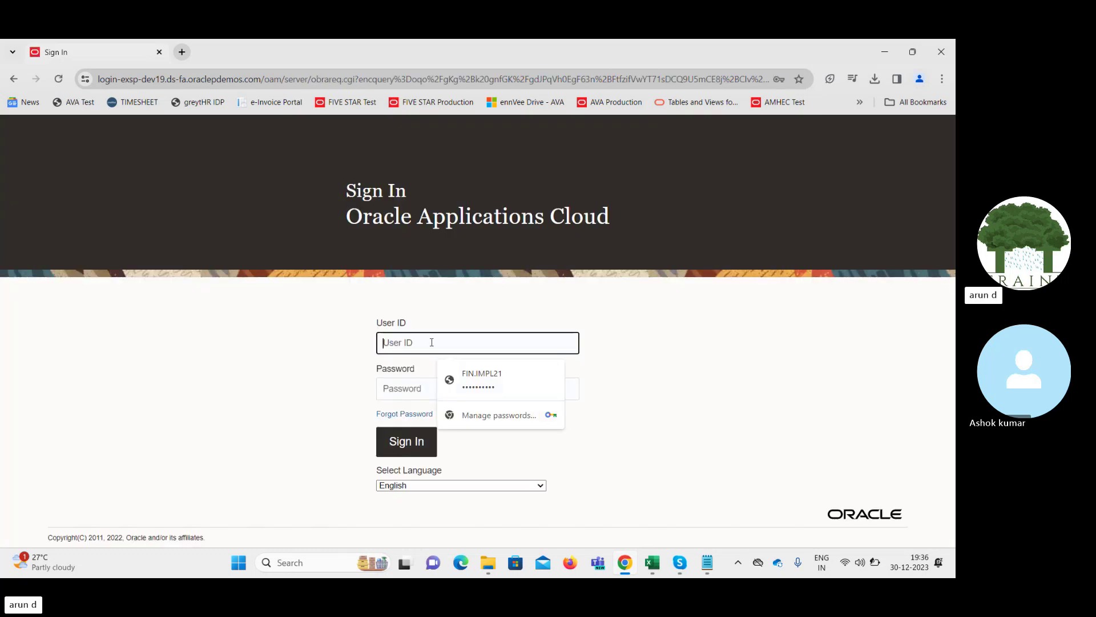
{"action": "left_click", "coordinate": [468, 374]}
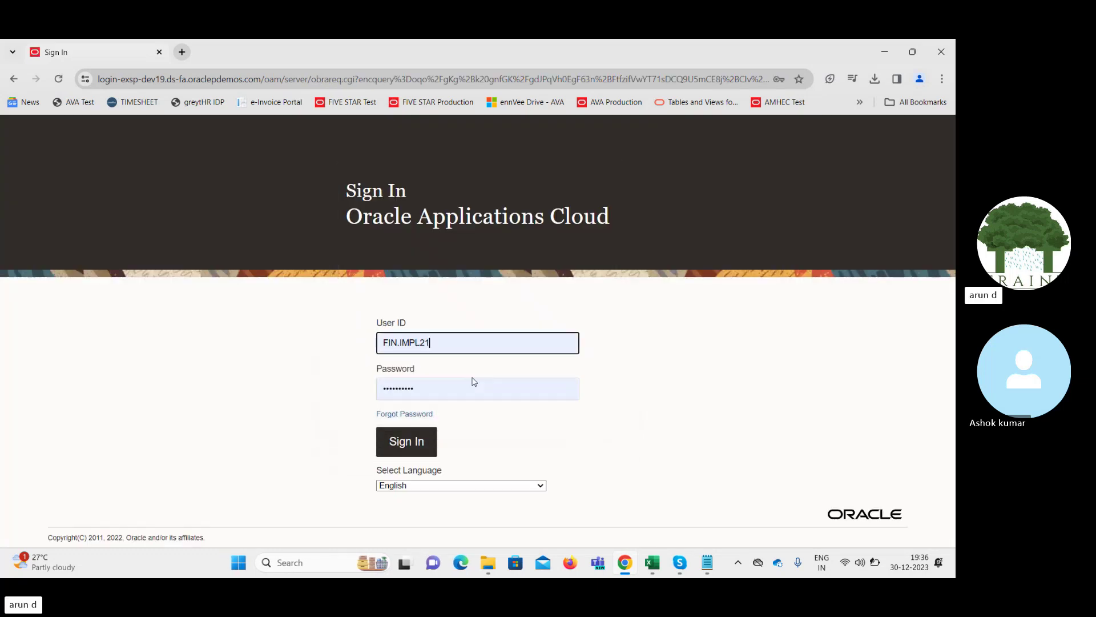
{"action": "key", "text": "Return"}
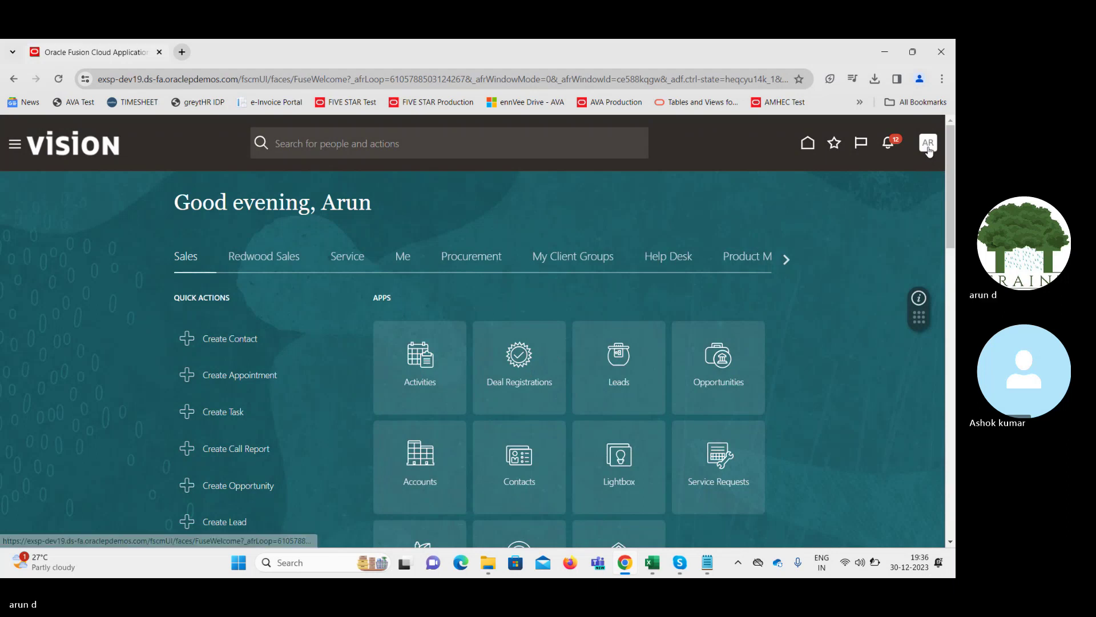
From the Cash Management home area, open Bank Statements and Reconciliation and its Tasks panel
{"action": "left_click", "coordinate": [785, 259]}
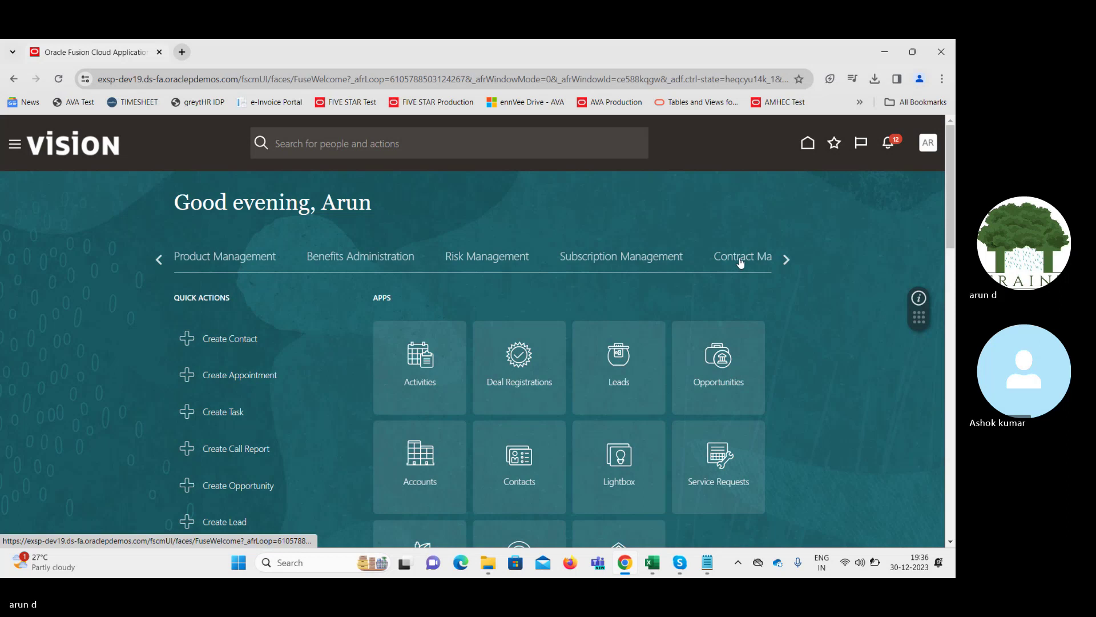
{"action": "left_click", "coordinate": [784, 261]}
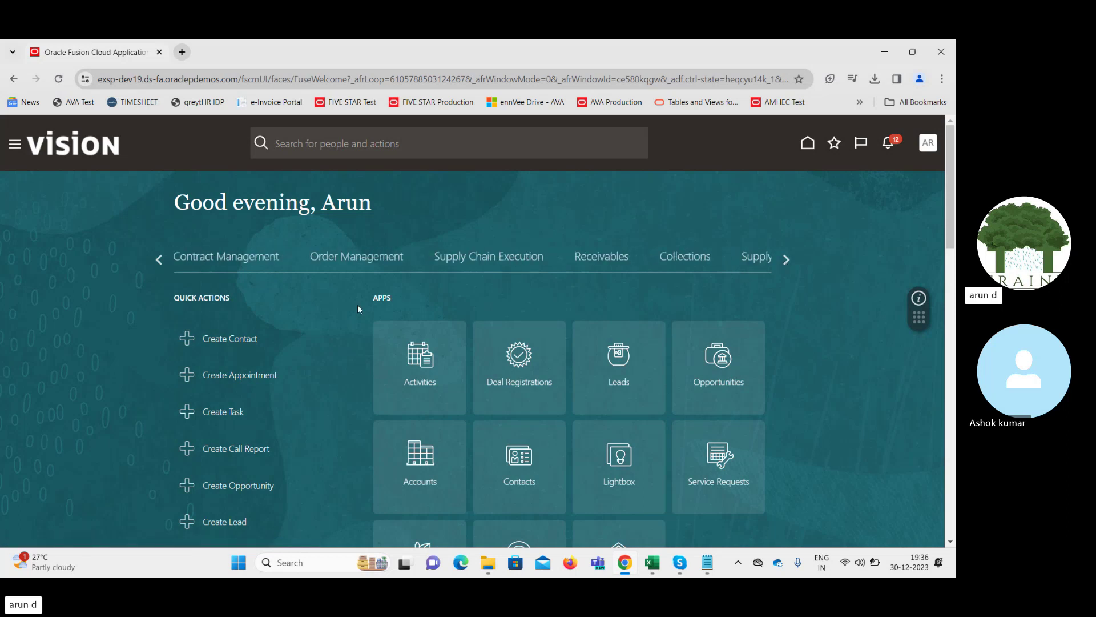
{"action": "left_click", "coordinate": [790, 264]}
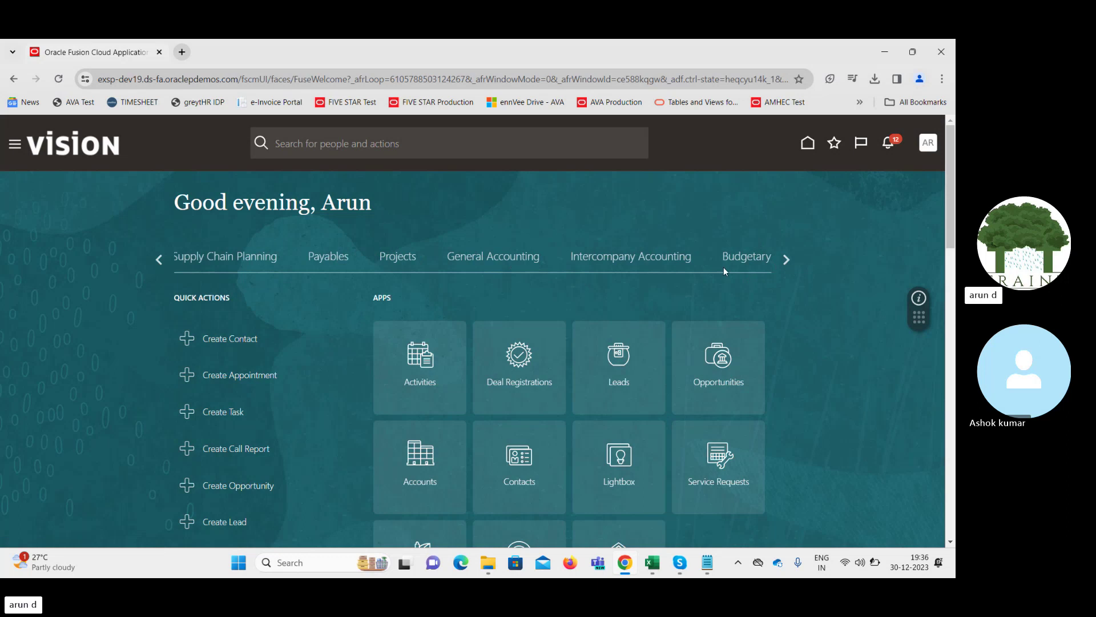
{"action": "left_click", "coordinate": [787, 259]}
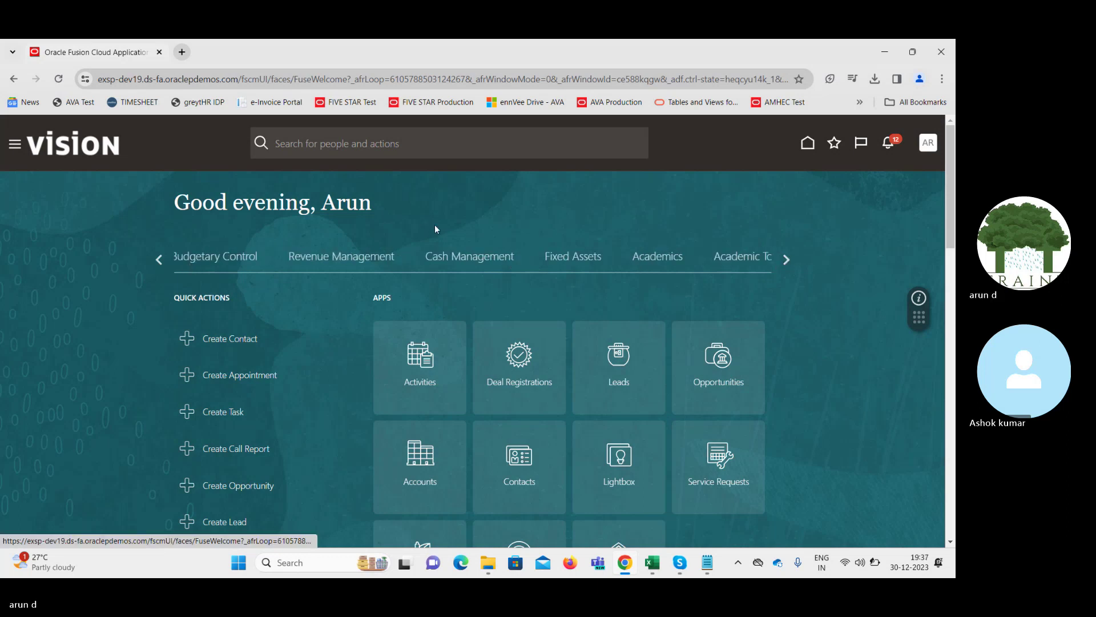
{"action": "left_click", "coordinate": [457, 258]}
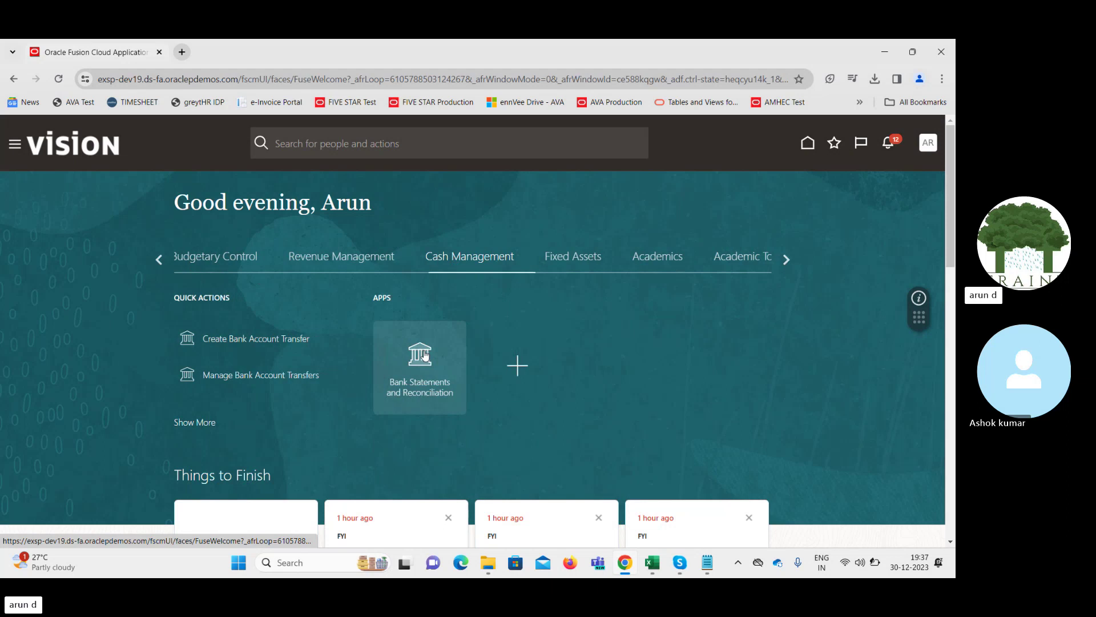
{"action": "left_click", "coordinate": [425, 355]}
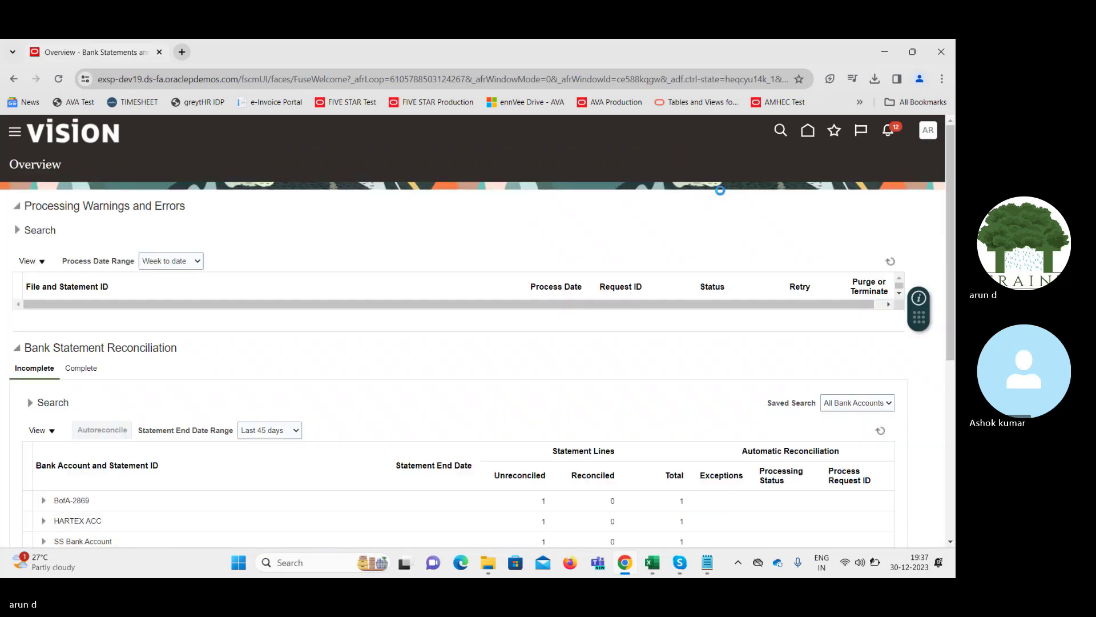
{"action": "left_click", "coordinate": [933, 253]}
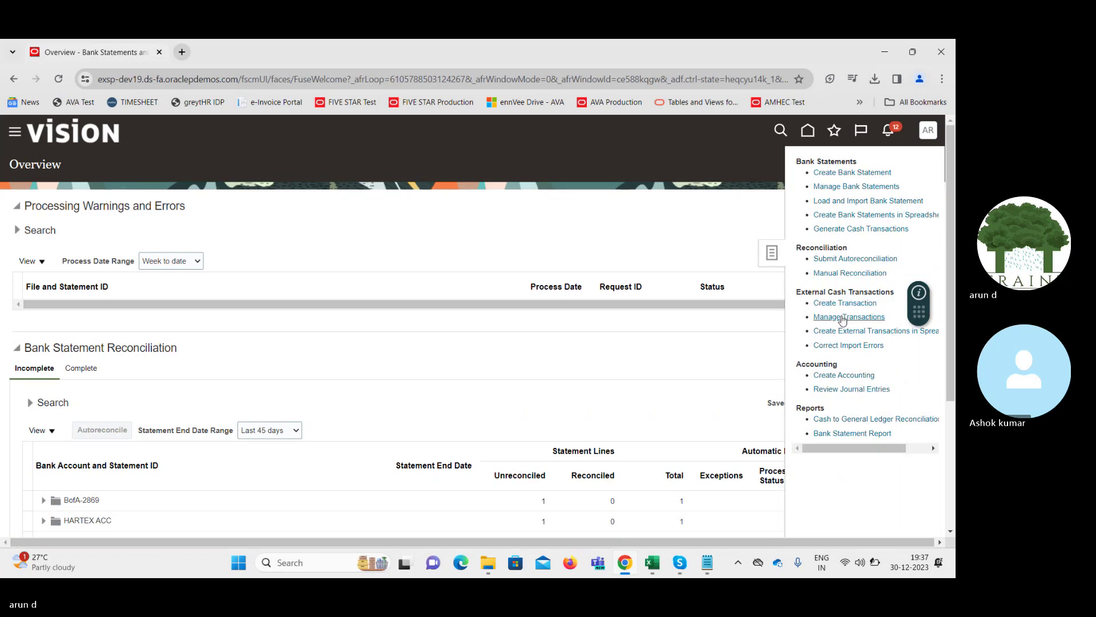
In Manage External Transactions, choose bank account BofA-2869 via the full account search for 'bof'
{"action": "left_click", "coordinate": [840, 316]}
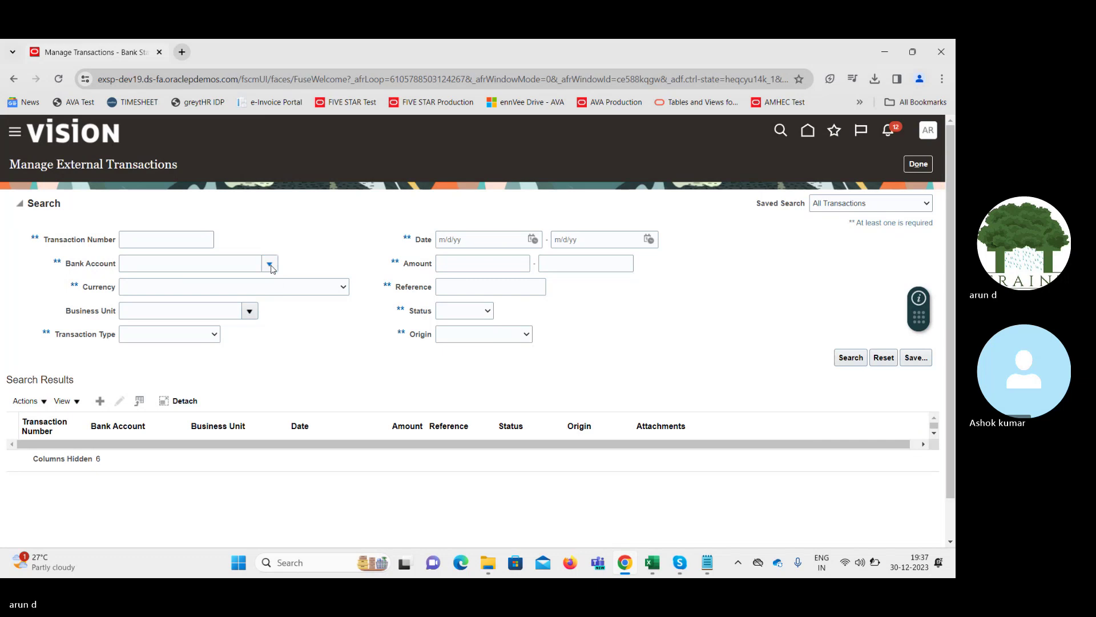
{"action": "left_click", "coordinate": [270, 264]}
{"action": "left_click", "coordinate": [225, 261]}
{"action": "type", "text": "b"}
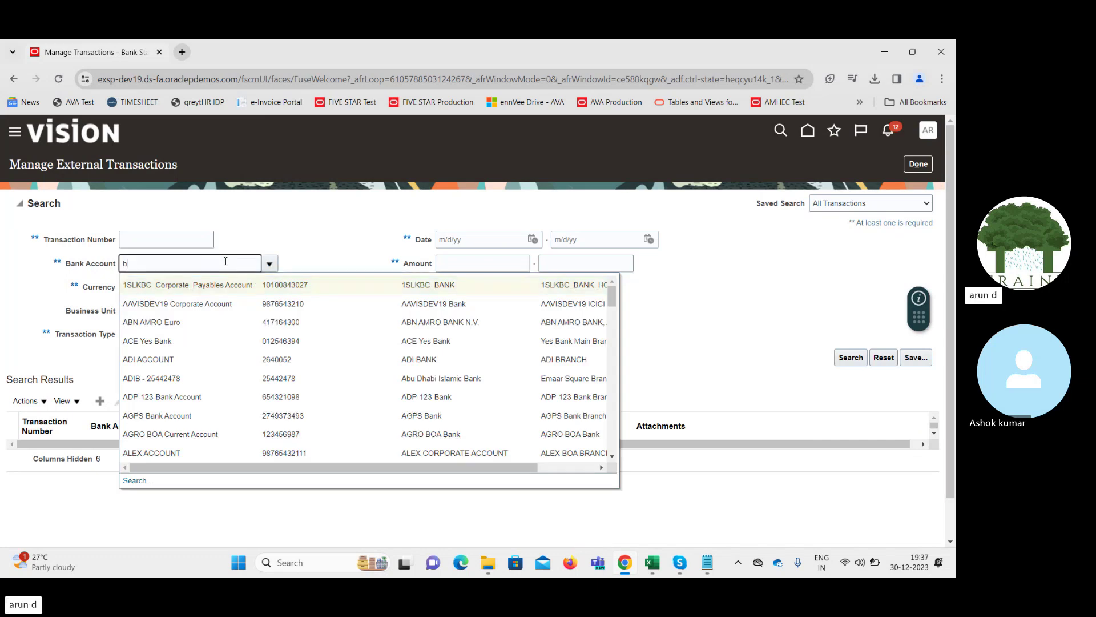
{"action": "type", "text": "of"}
{"action": "key", "text": "Tab"}
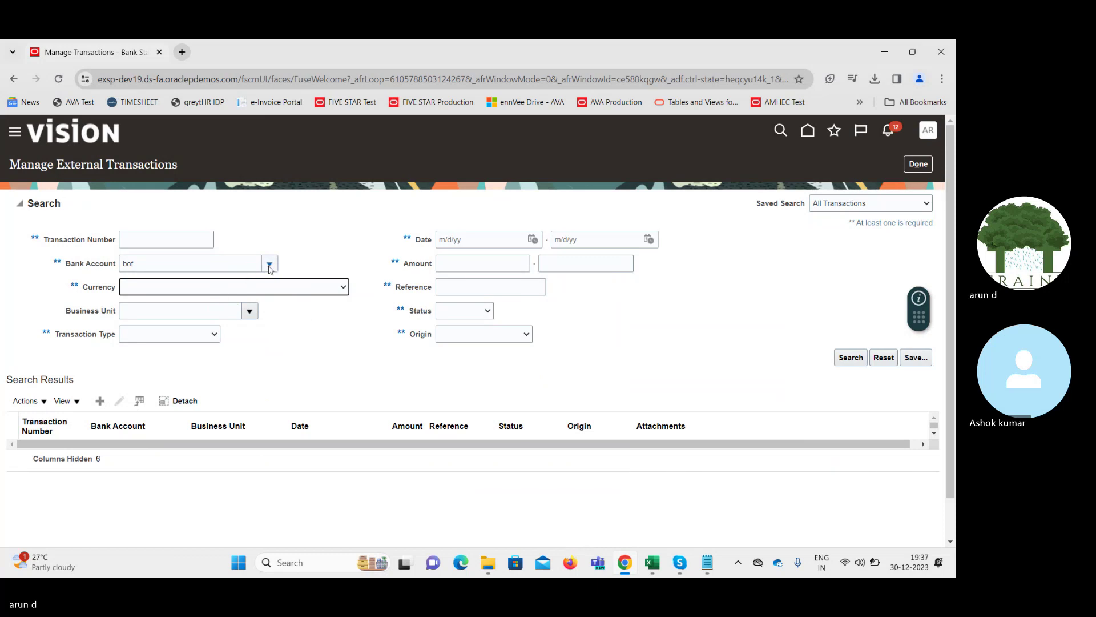
{"action": "left_click", "coordinate": [270, 266]}
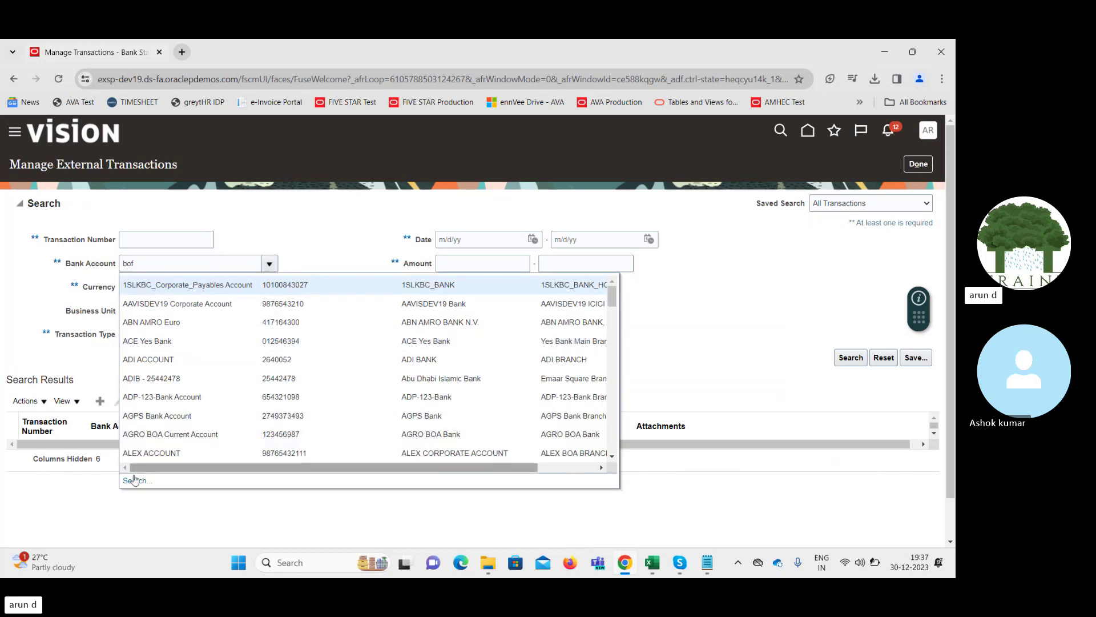
{"action": "left_click", "coordinate": [135, 481]}
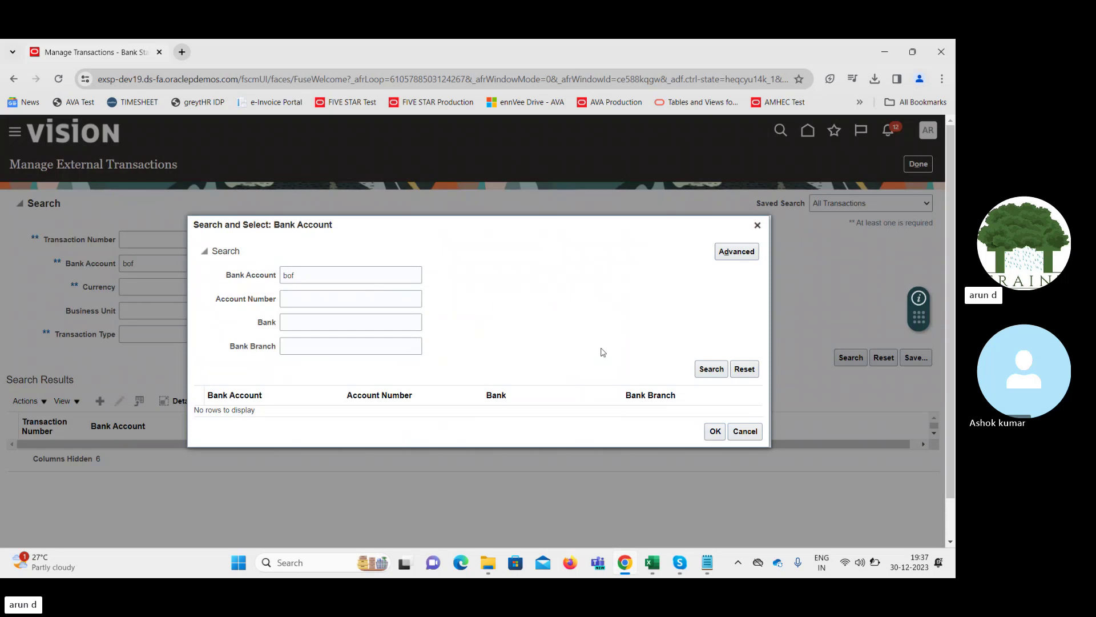
{"action": "left_click", "coordinate": [711, 369]}
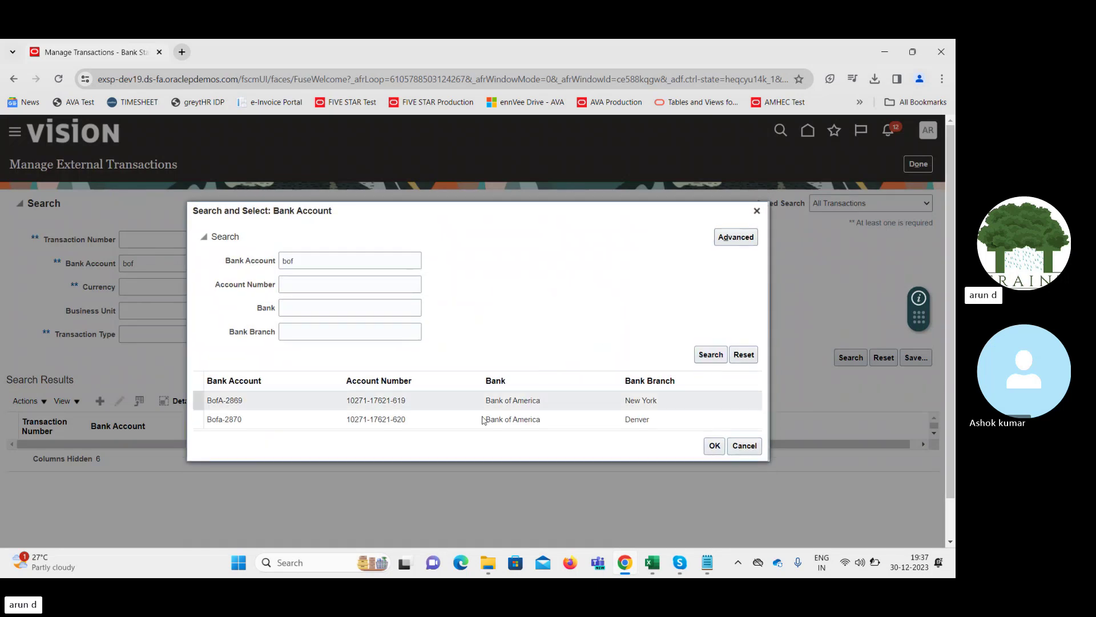
{"action": "left_click", "coordinate": [320, 400]}
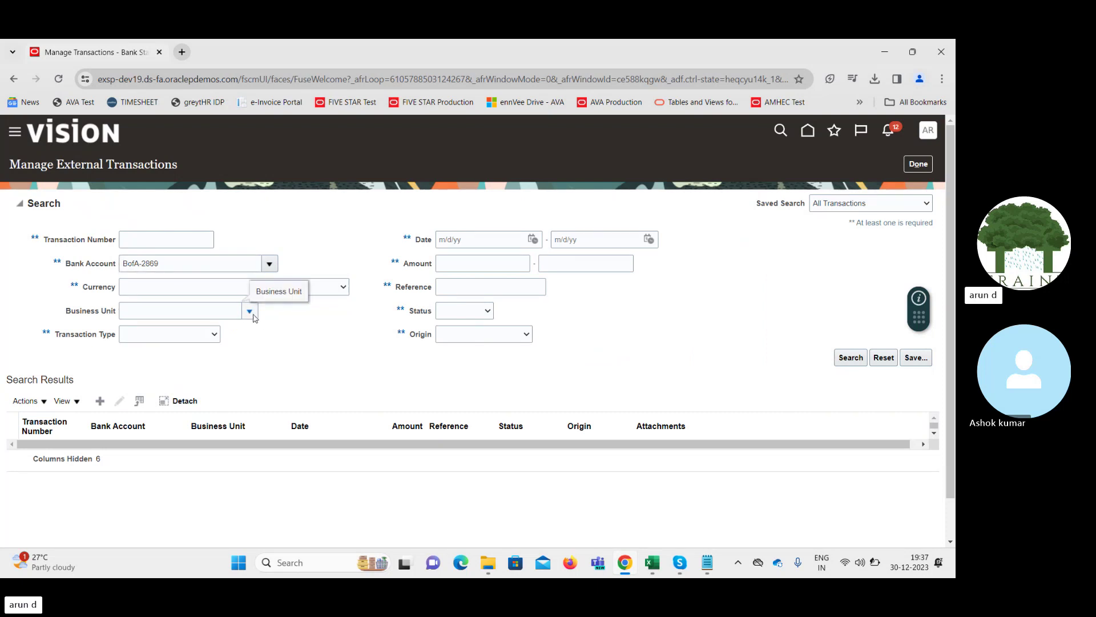
Choose Supremo US Business Unit via the full business unit search and run the search
{"action": "left_click", "coordinate": [250, 312]}
{"action": "left_click", "coordinate": [202, 310]}
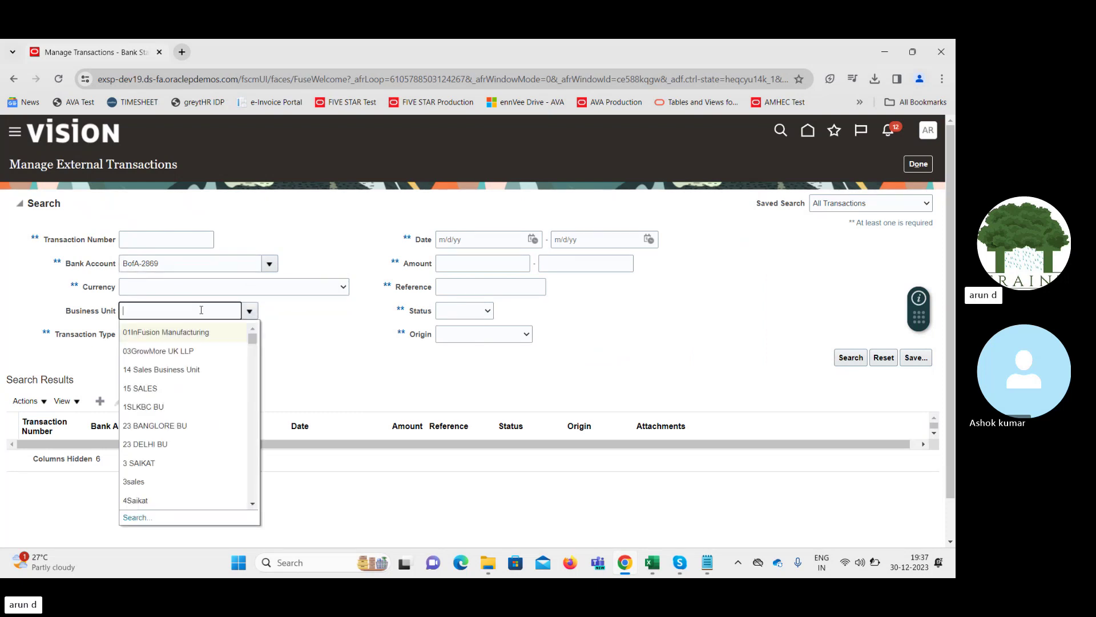
{"action": "type", "text": "Sup"}
{"action": "key", "text": "Tab"}
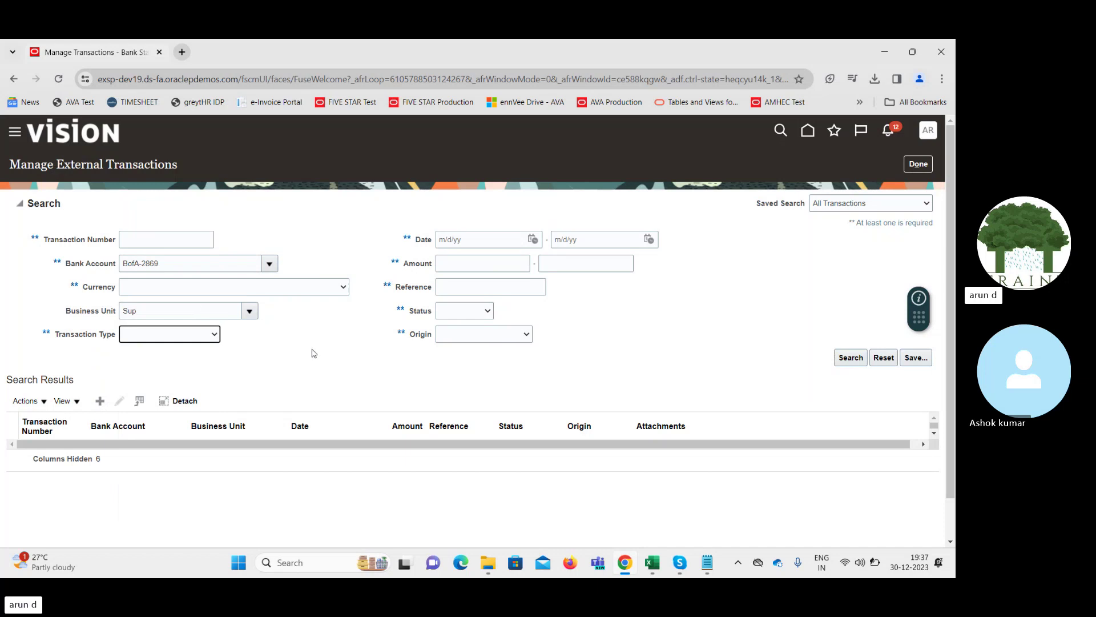
{"action": "left_click", "coordinate": [249, 311]}
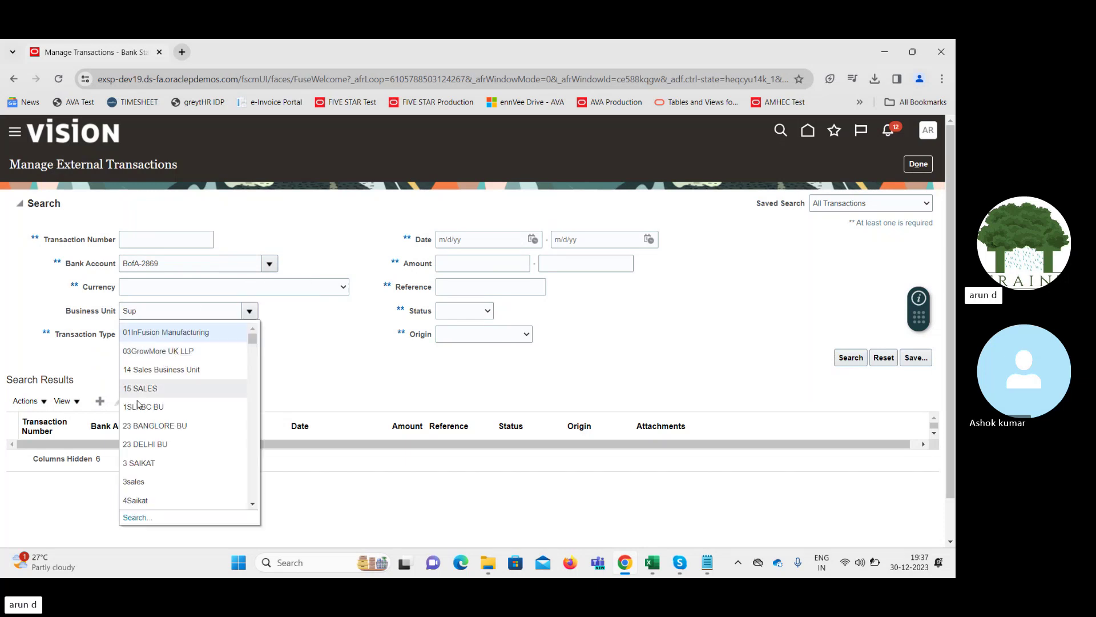
{"action": "left_click", "coordinate": [135, 518]}
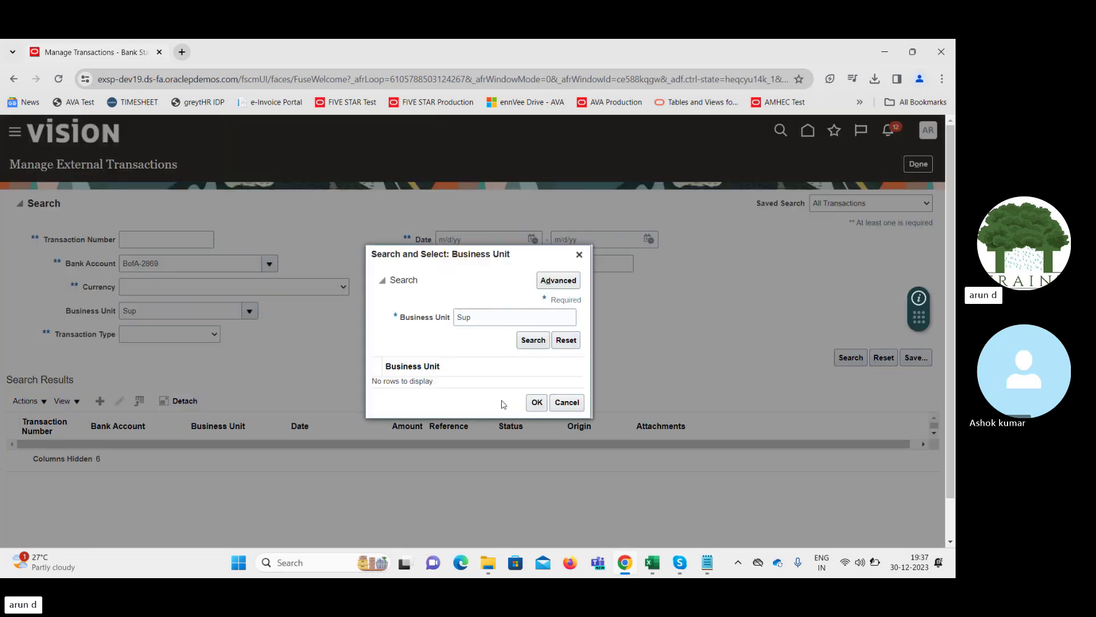
{"action": "left_click", "coordinate": [531, 341]}
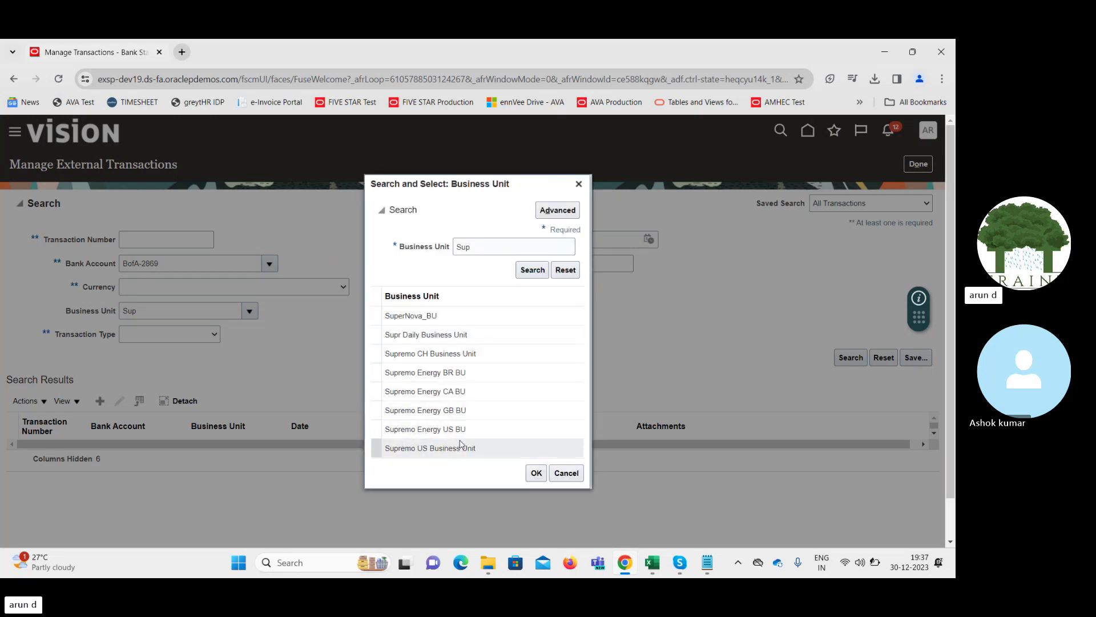
{"action": "left_click", "coordinate": [465, 448]}
{"action": "left_click", "coordinate": [537, 473]}
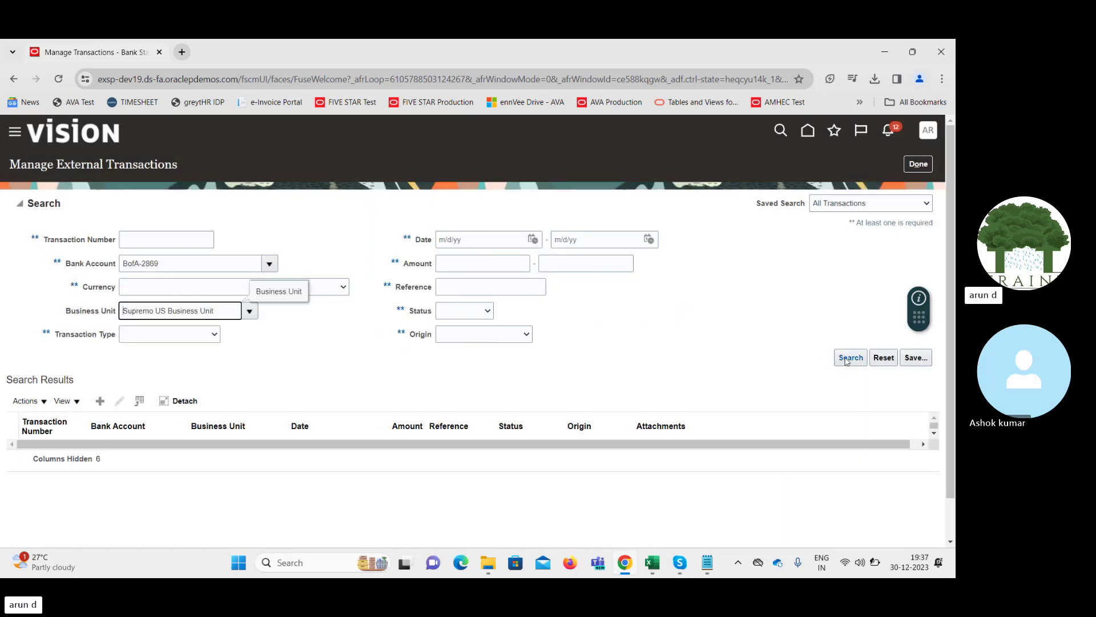
{"action": "left_click", "coordinate": [847, 359]}
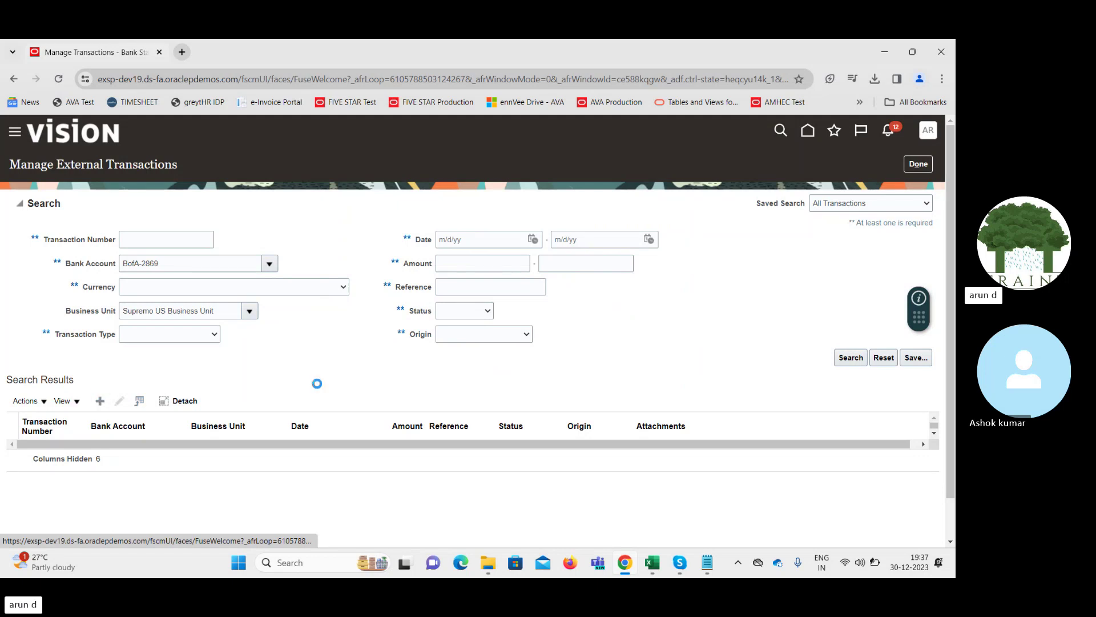
Pick bank account BofA-2869 from a 'Bof' lookup, then list all available business units
{"action": "left_click", "coordinate": [238, 252]}
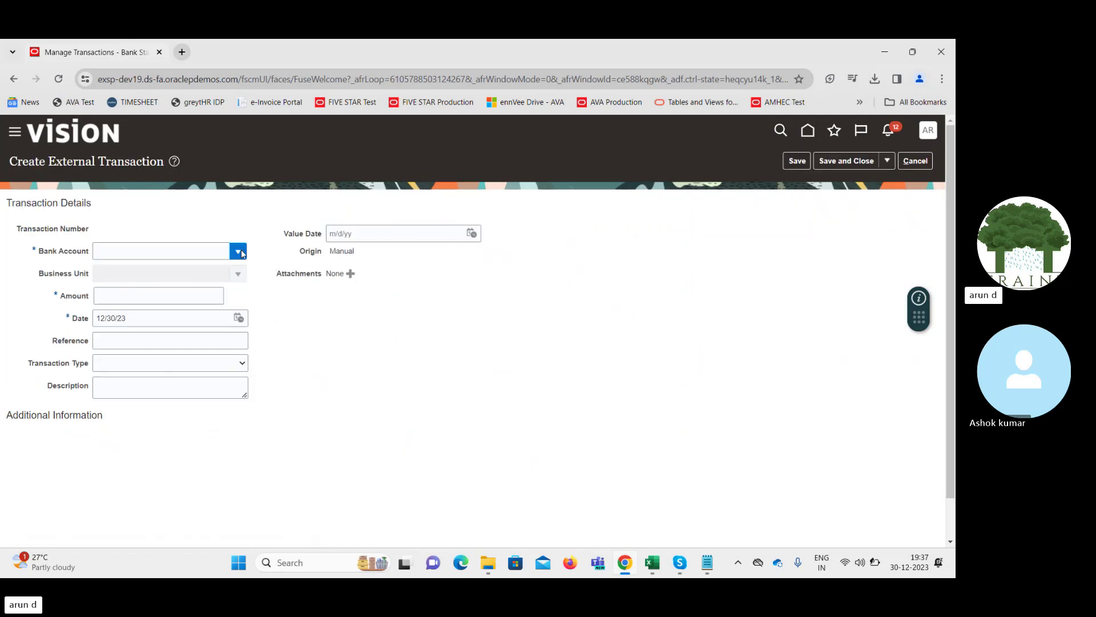
{"action": "left_click", "coordinate": [165, 255]}
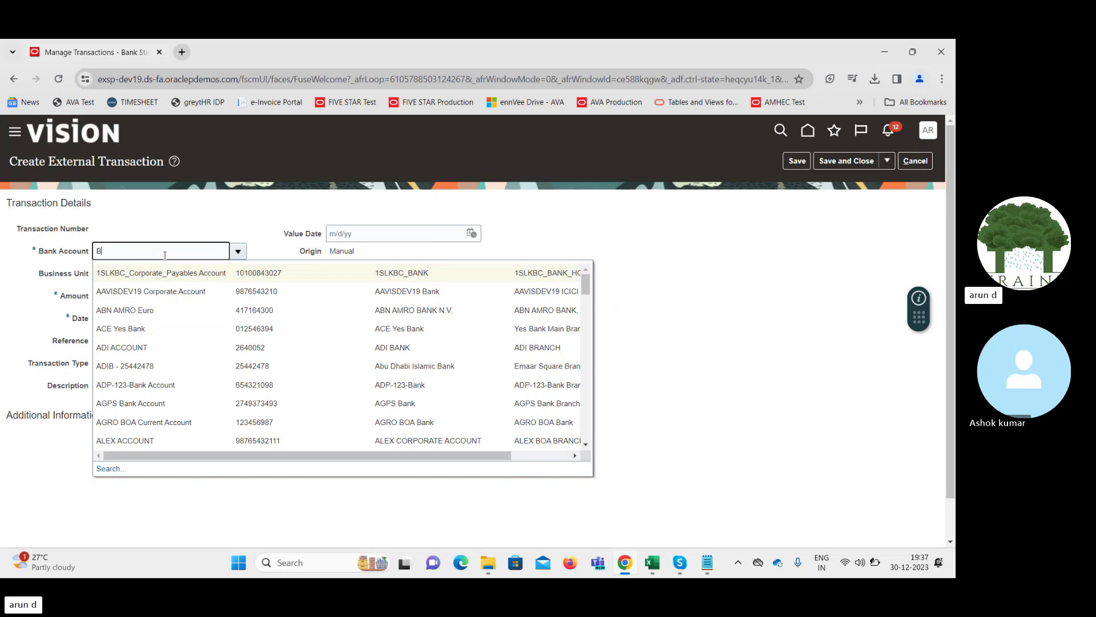
{"action": "type", "text": "Bof"}
{"action": "key", "text": "Tab"}
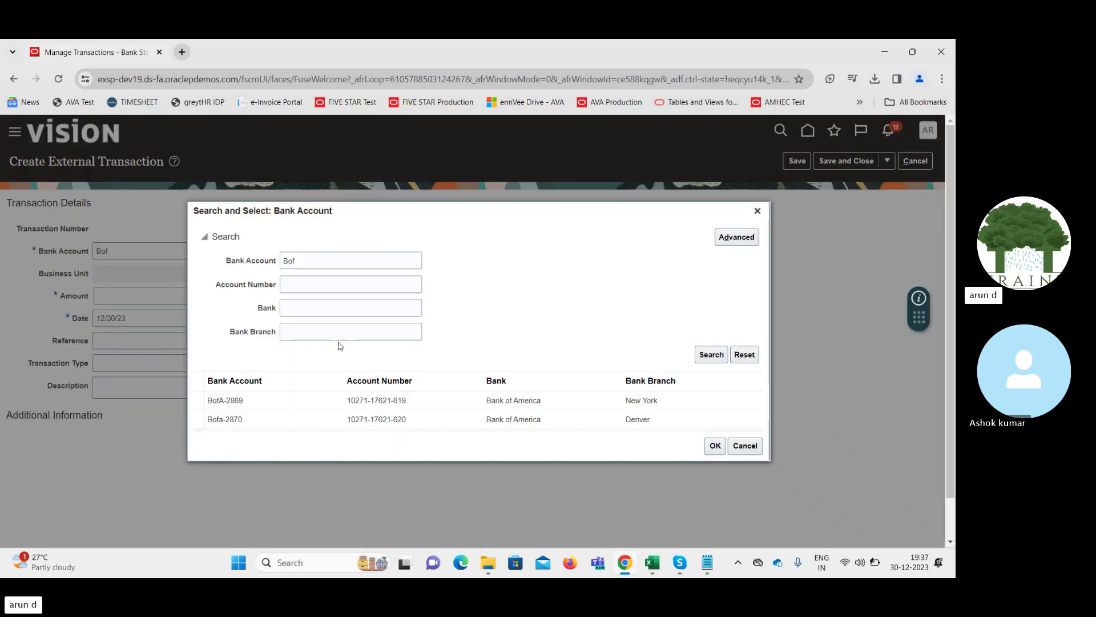
{"action": "left_click", "coordinate": [278, 399]}
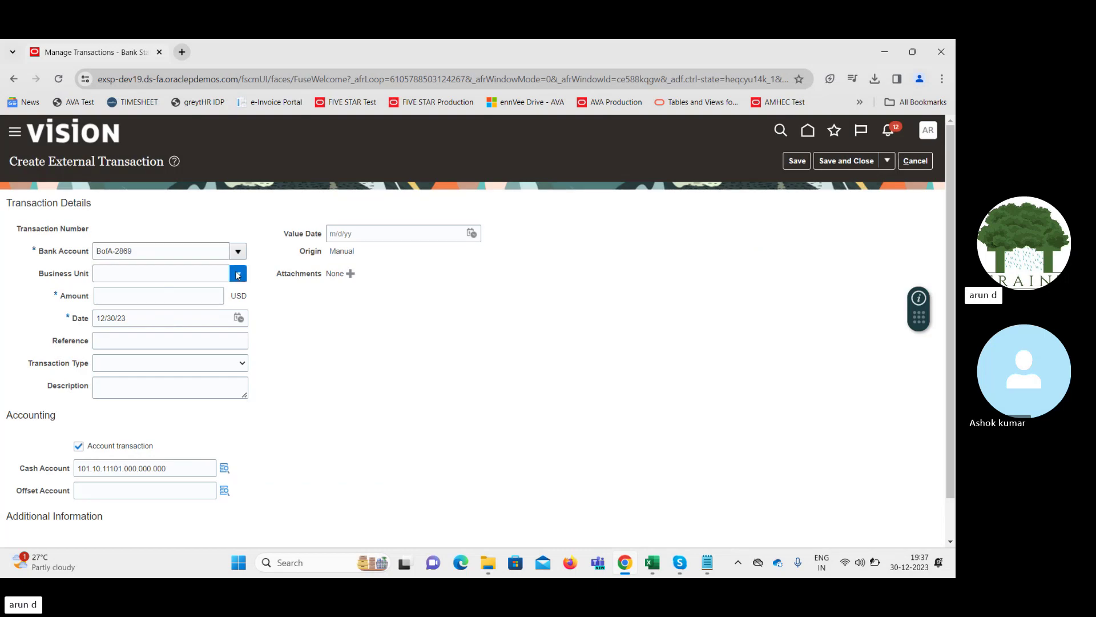
{"action": "left_click", "coordinate": [238, 274]}
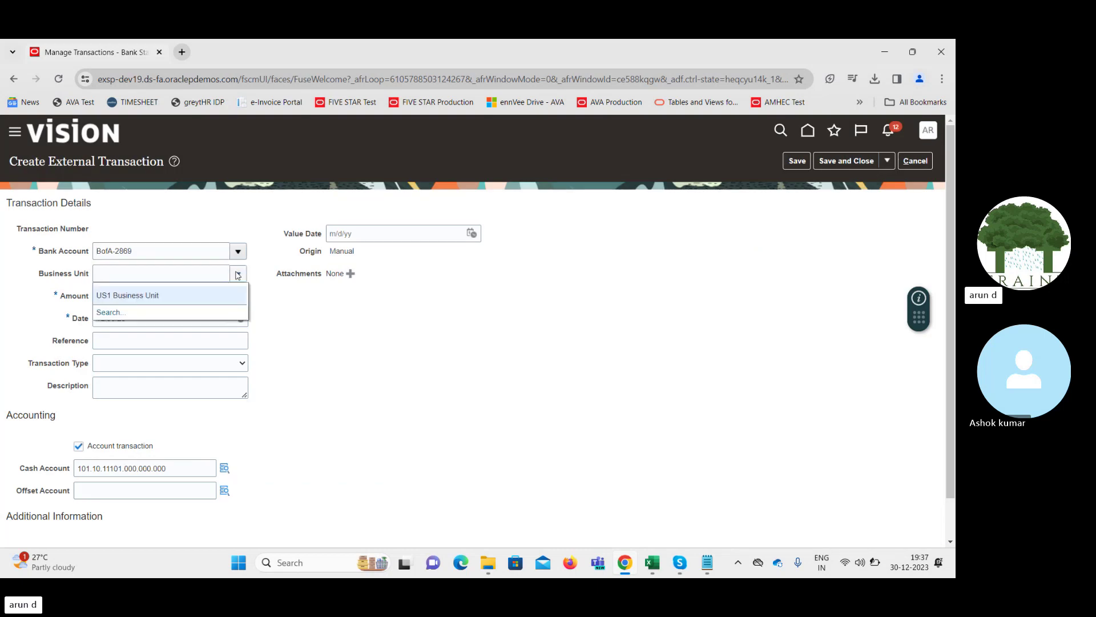
{"action": "left_click", "coordinate": [109, 311]}
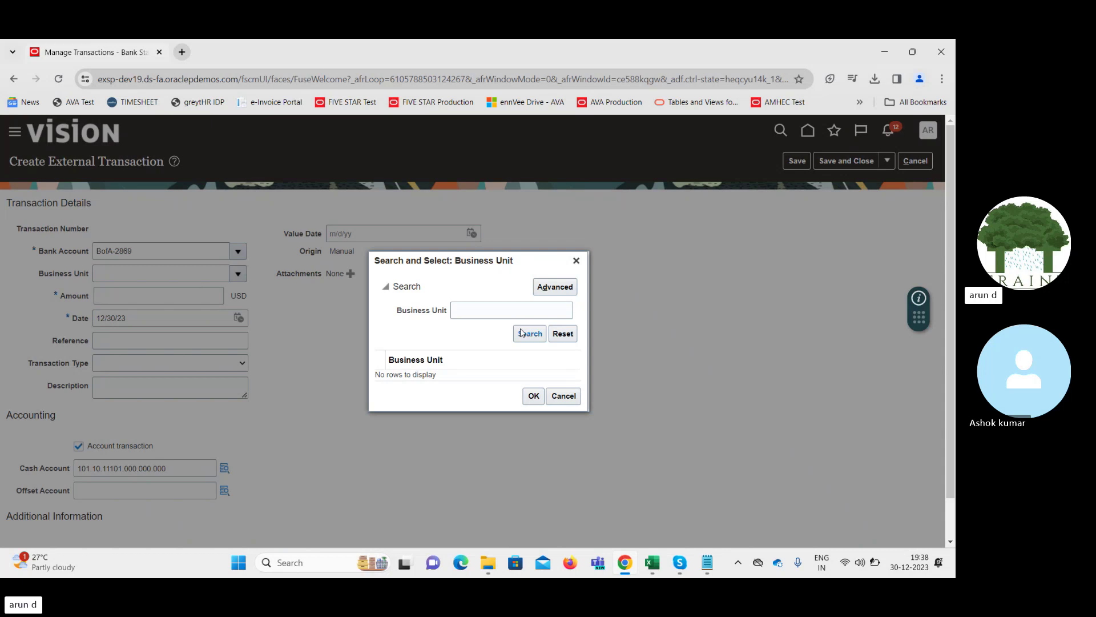
{"action": "left_click", "coordinate": [530, 334]}
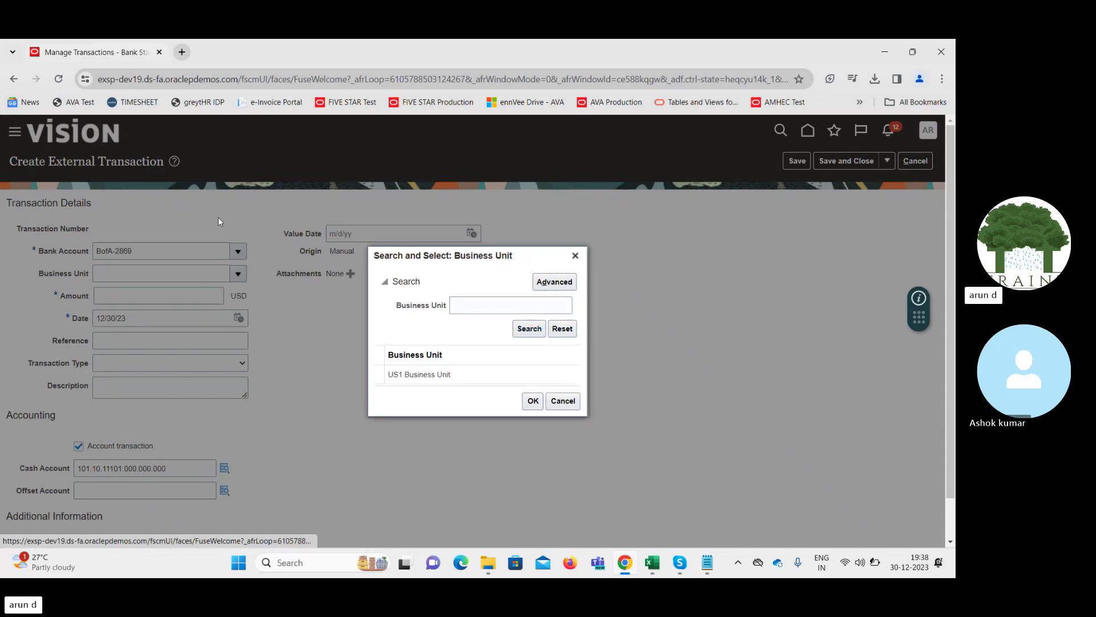
Duplicate the browser tab and open Setup and Maintenance in the new tab
{"action": "right_click", "coordinate": [110, 54]}
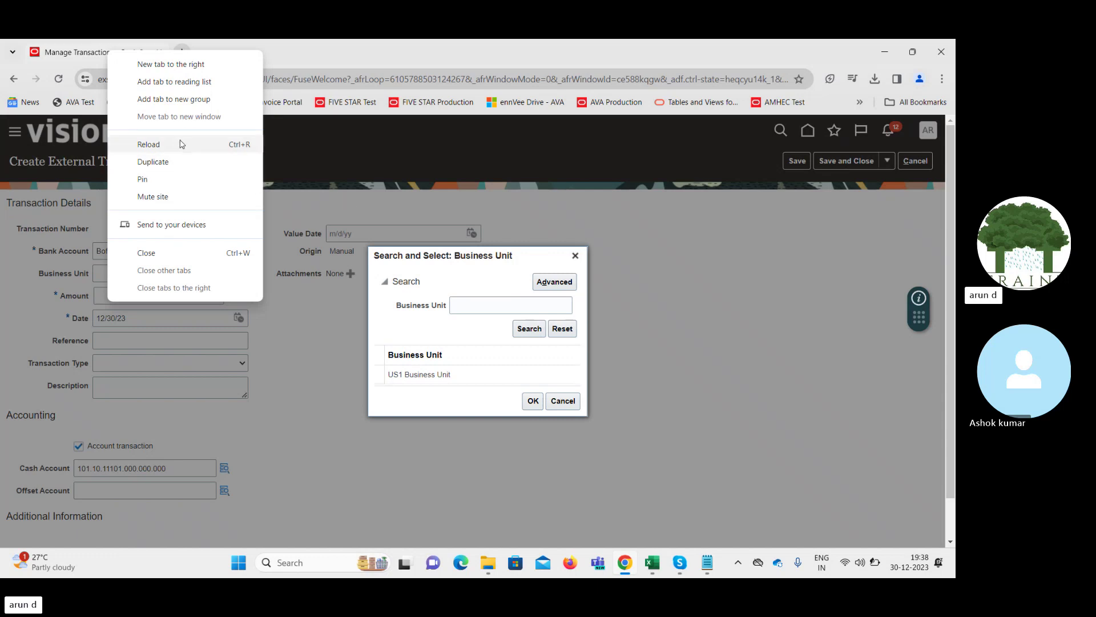
{"action": "left_click", "coordinate": [368, 208]}
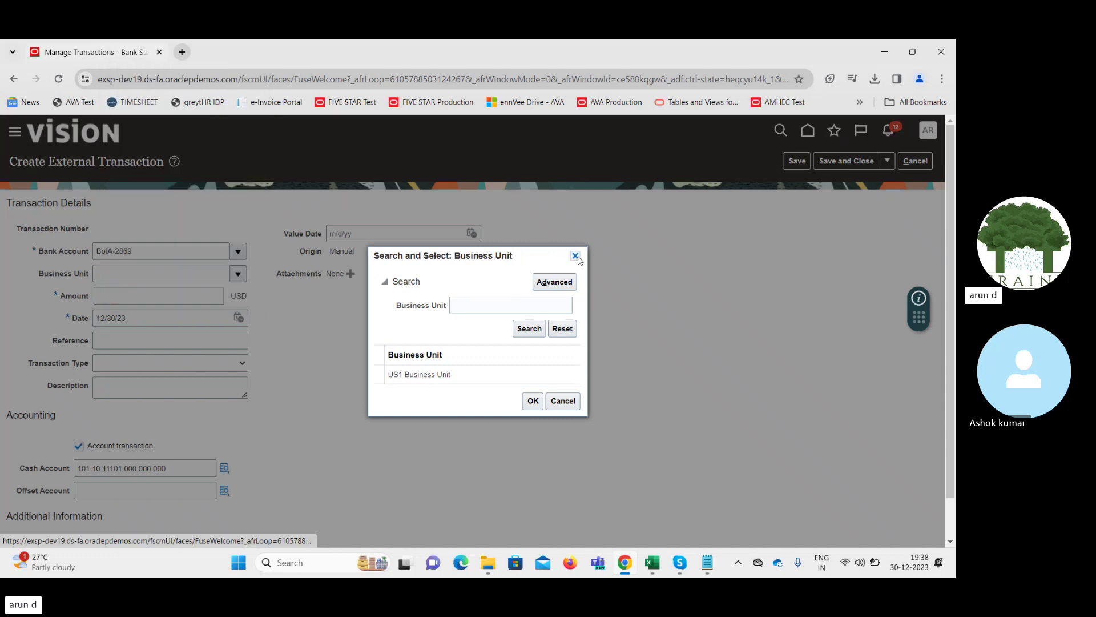
{"action": "right_click", "coordinate": [124, 57]}
{"action": "left_click", "coordinate": [166, 163]}
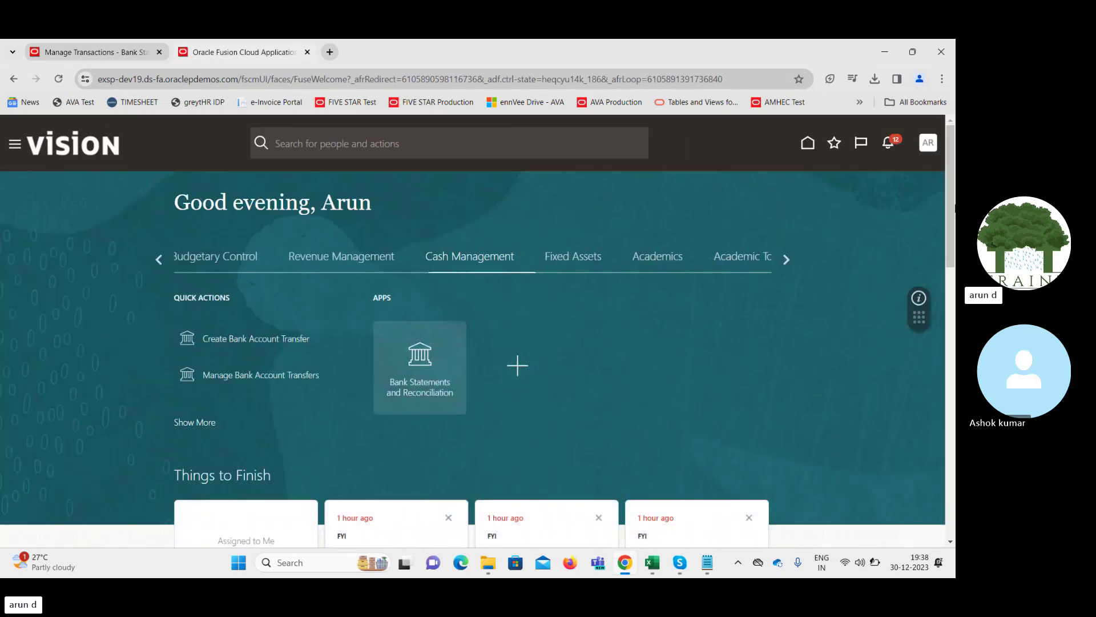
{"action": "left_click", "coordinate": [929, 143]}
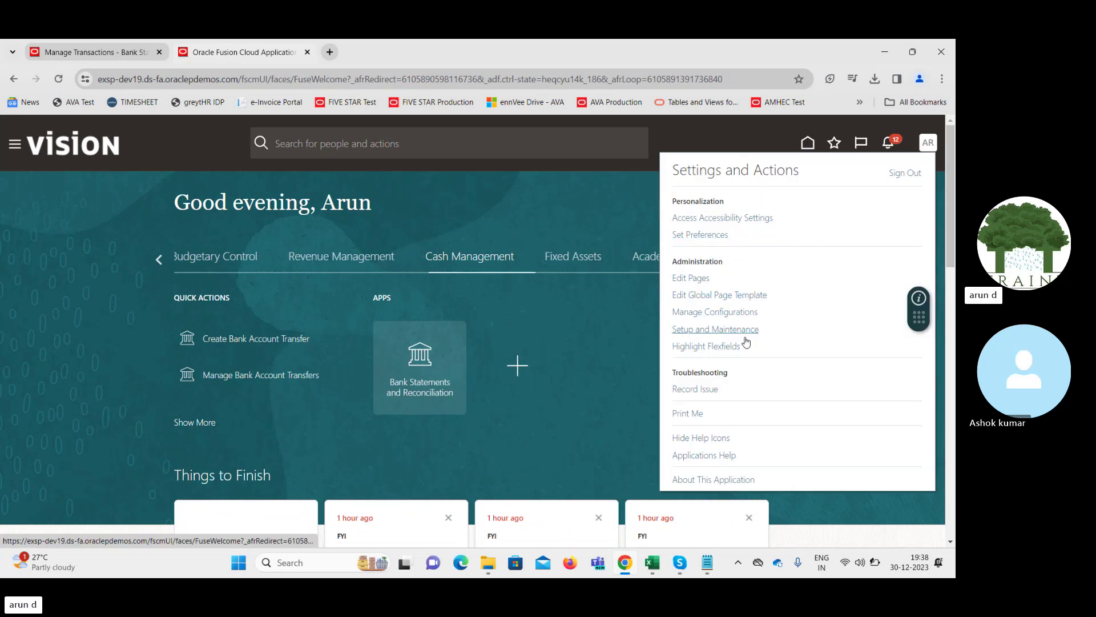
{"action": "left_click", "coordinate": [716, 330]}
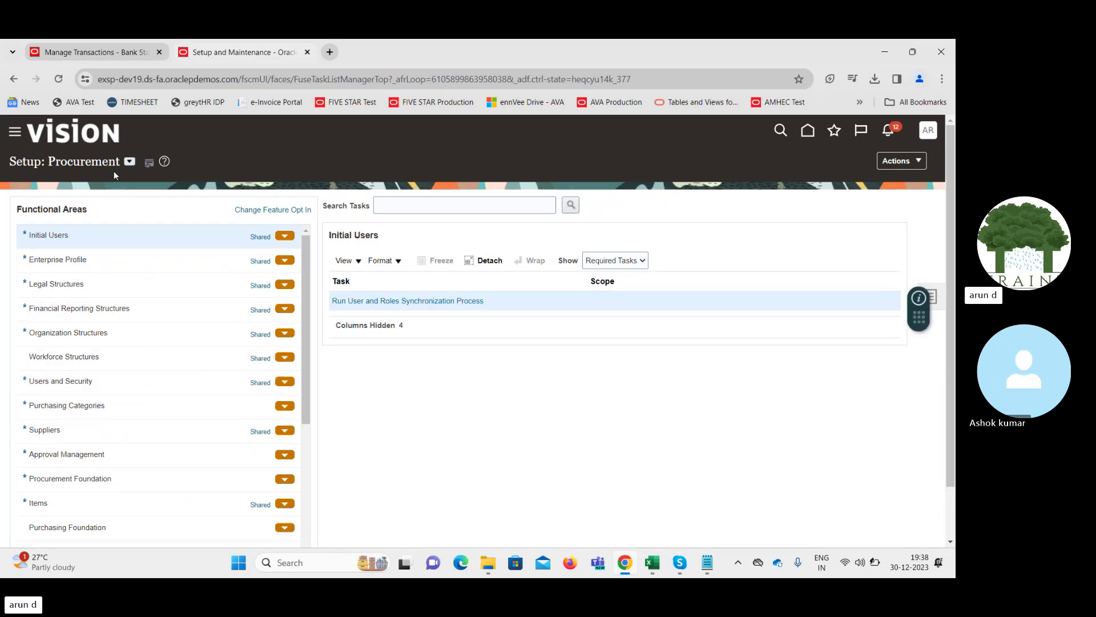
Switch the setup offering to Financials and open Manage Bank Accounts under Cash Management
{"action": "left_click", "coordinate": [129, 164]}
{"action": "left_click", "coordinate": [144, 185]}
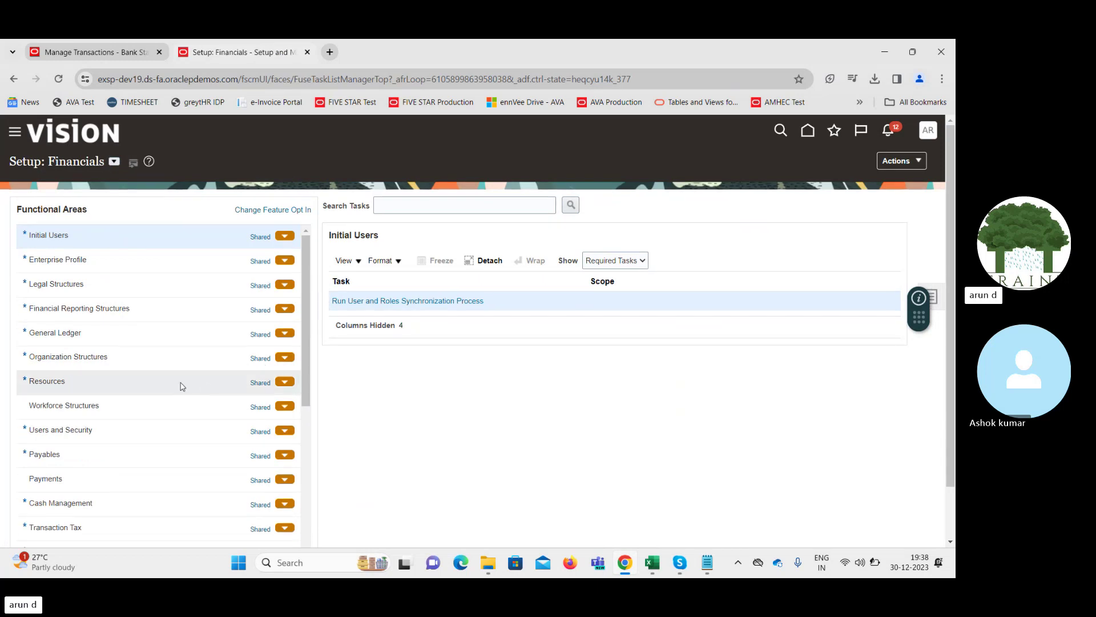
{"action": "left_click", "coordinate": [148, 506]}
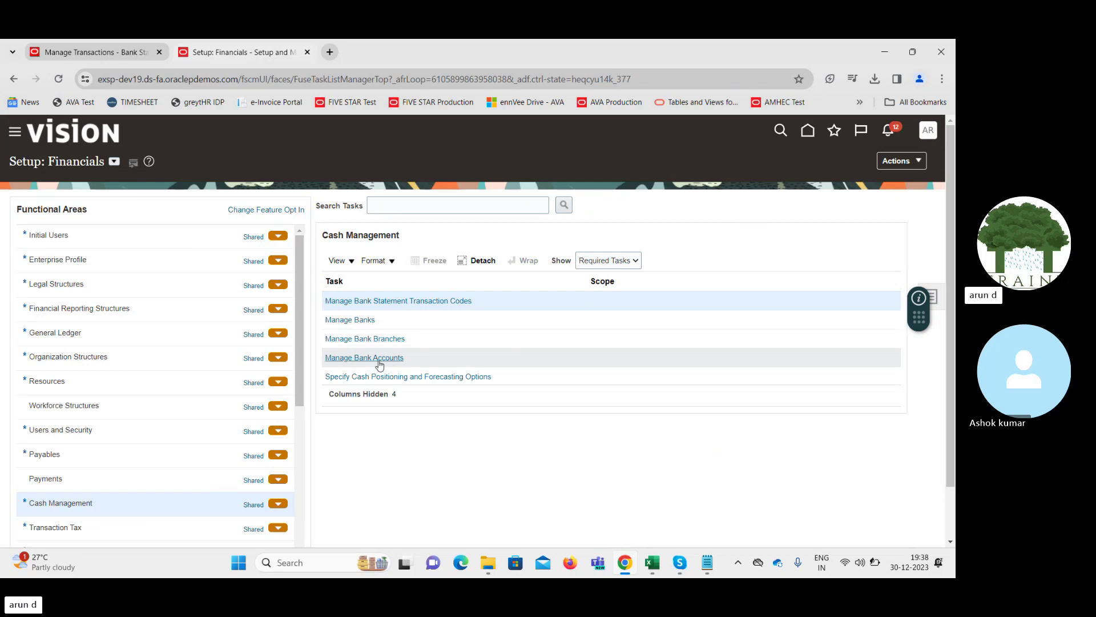
{"action": "left_click", "coordinate": [379, 358]}
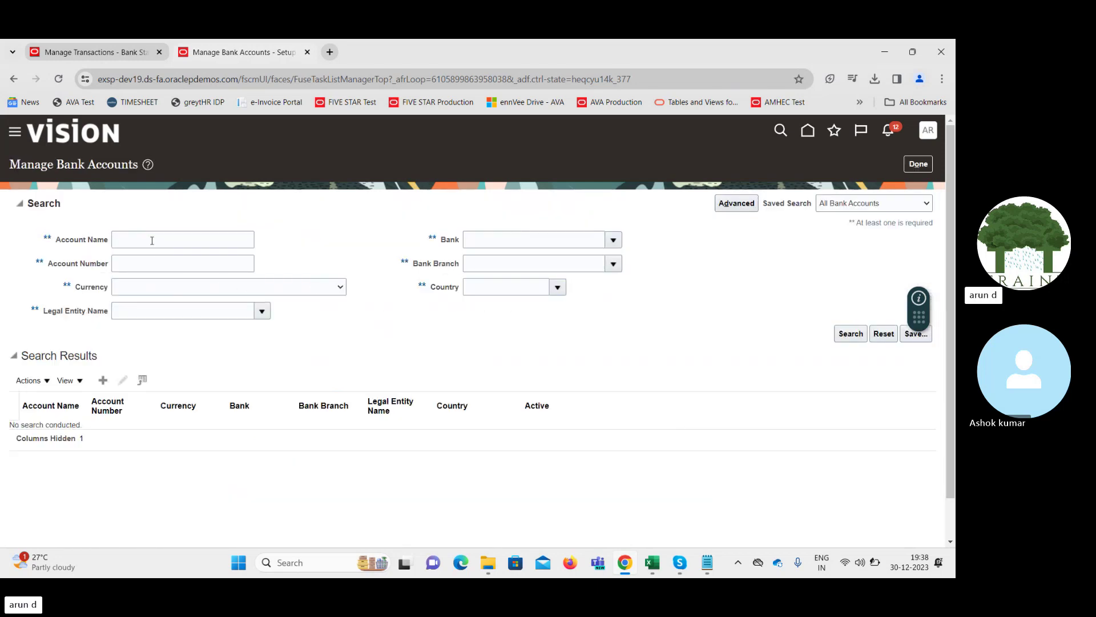
Search account names for 'Bofa' and edit the New York Bank of America account
{"action": "left_click", "coordinate": [152, 240]}
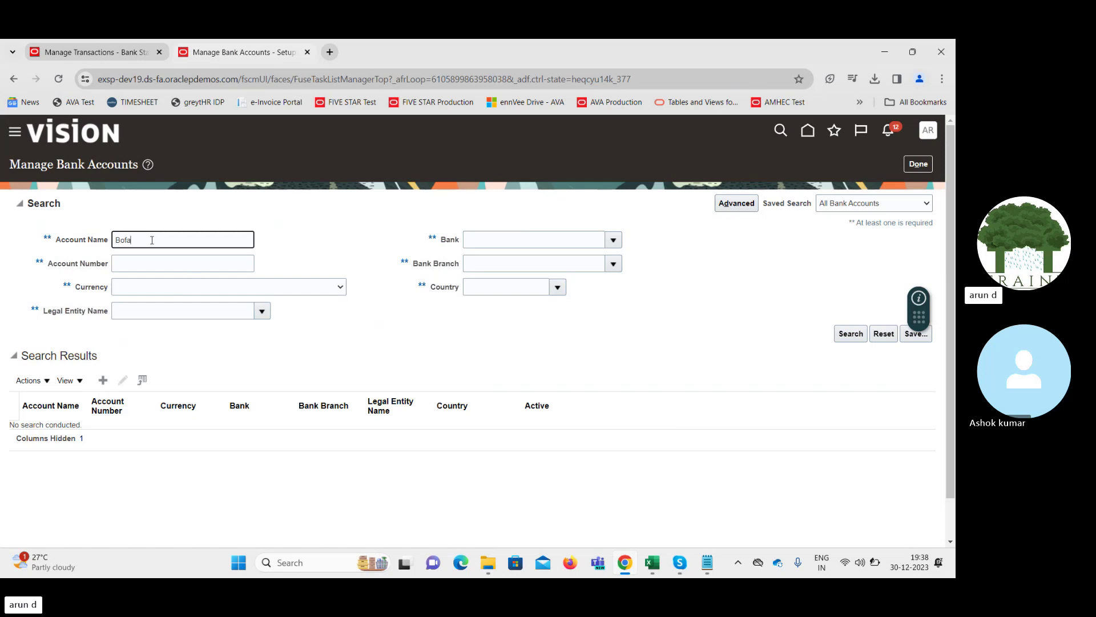
{"action": "type", "text": "Bofa"}
{"action": "key", "text": "Return"}
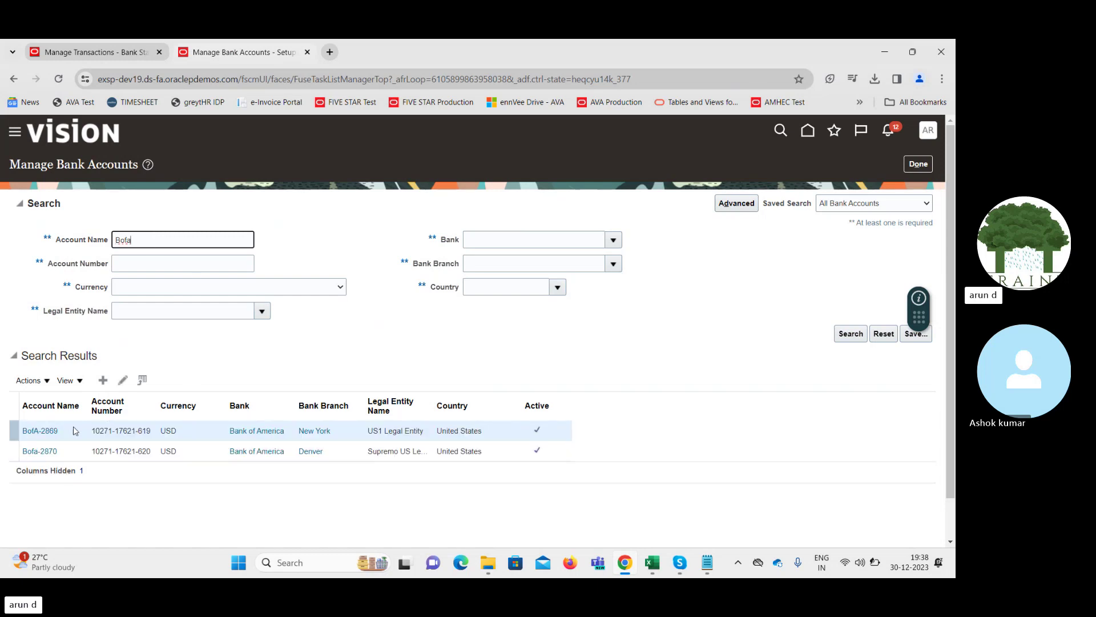
{"action": "left_click", "coordinate": [72, 432]}
{"action": "left_click", "coordinate": [123, 380]}
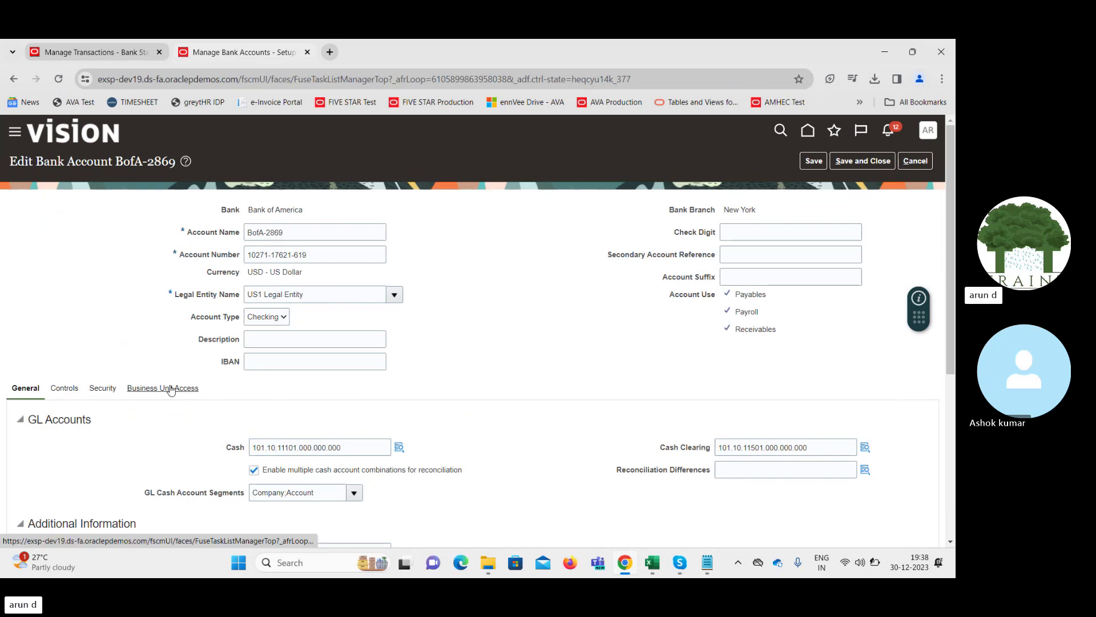
Add business unit access for Supremo US Business Unit to the BofA-2869 account
{"action": "left_click", "coordinate": [172, 388]}
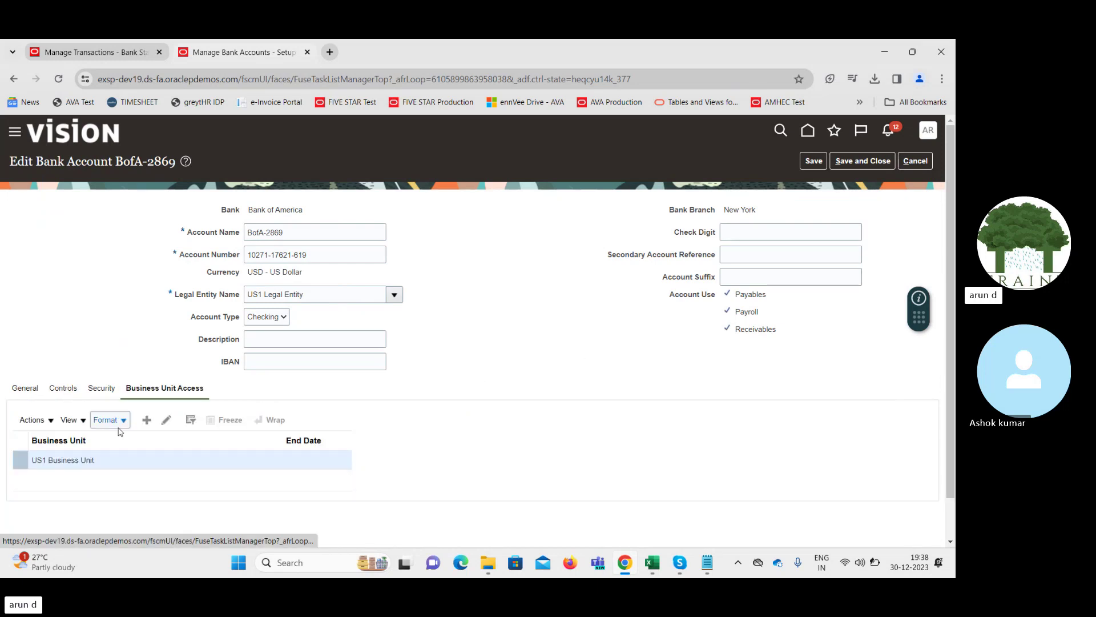
{"action": "left_click", "coordinate": [147, 421]}
{"action": "left_click", "coordinate": [148, 421]}
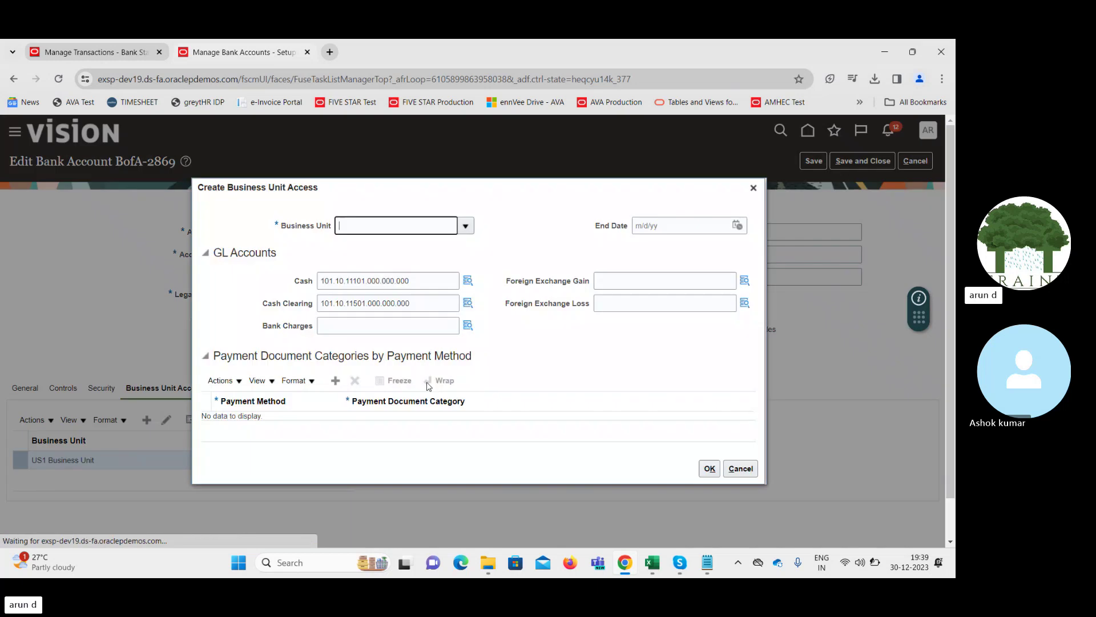
{"action": "left_click", "coordinate": [466, 226]}
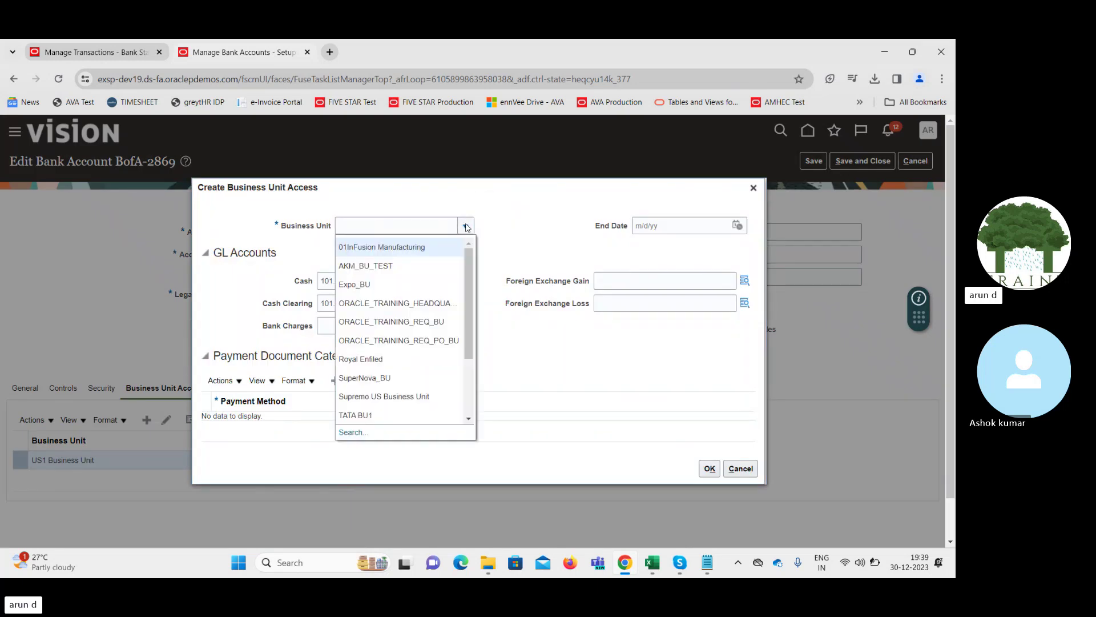
{"action": "left_click", "coordinate": [433, 224]}
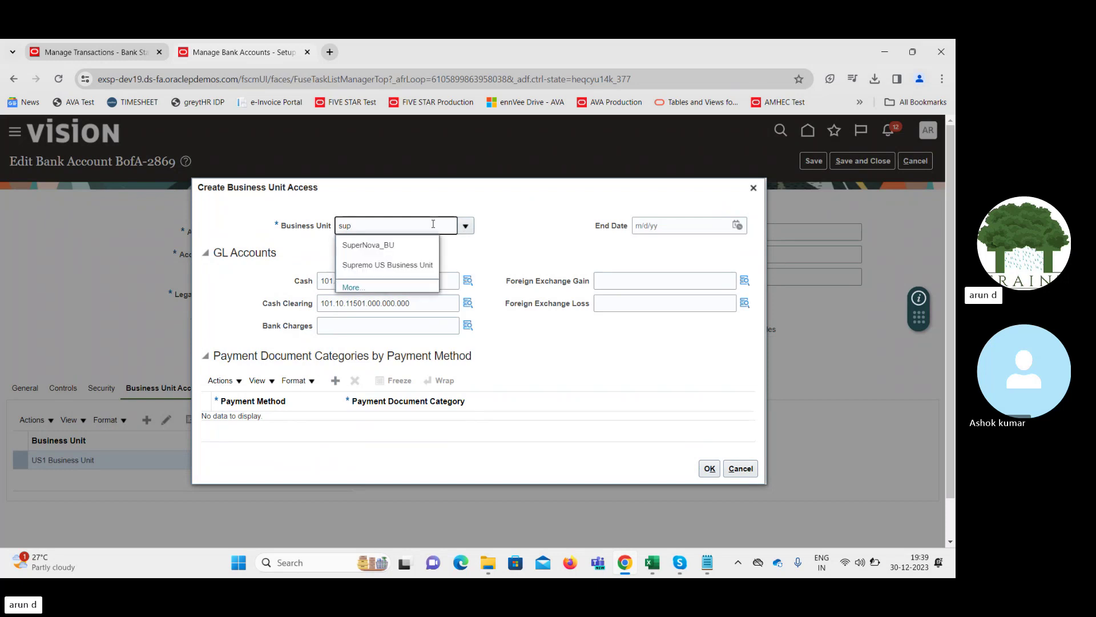
{"action": "left_click", "coordinate": [401, 267]}
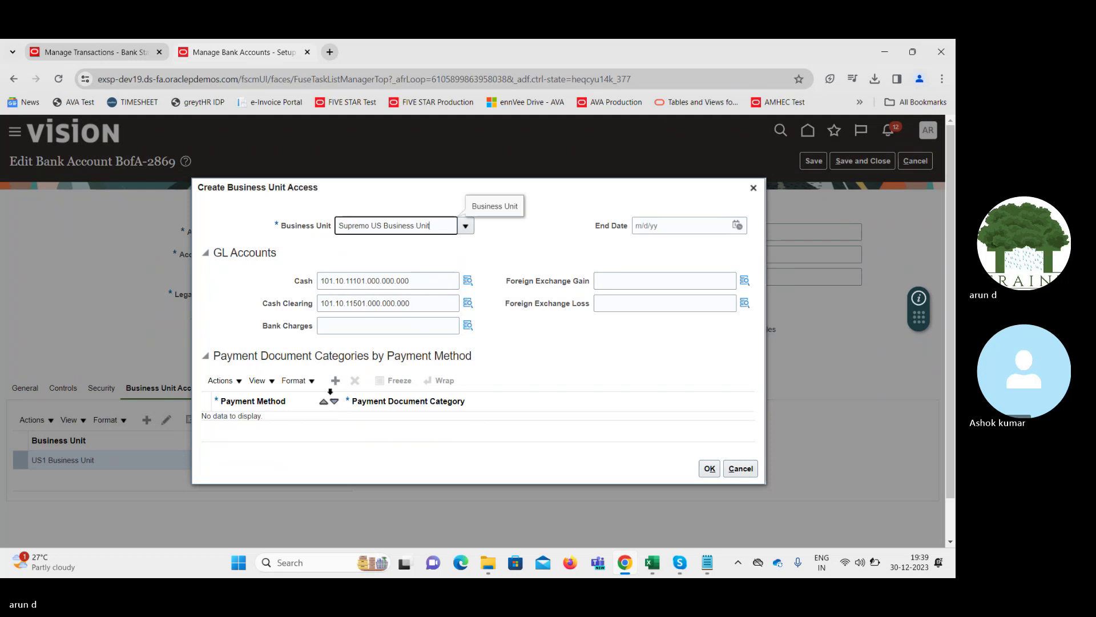
Add an ACE Check payment method row with Check Payments category and confirm the access
{"action": "left_click", "coordinate": [335, 380]}
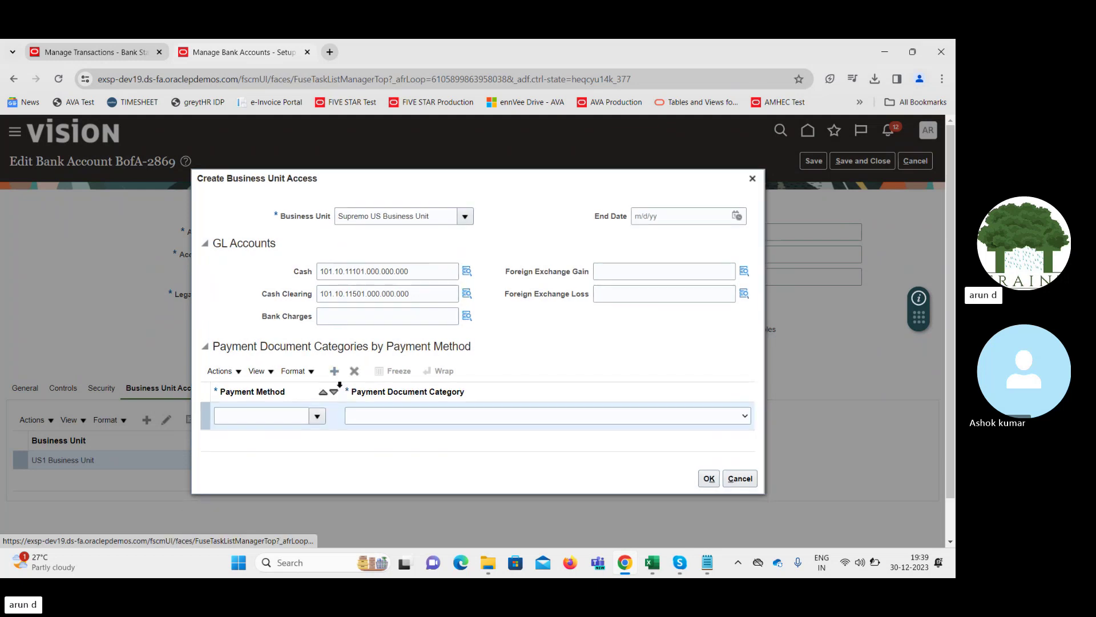
{"action": "left_click", "coordinate": [315, 418]}
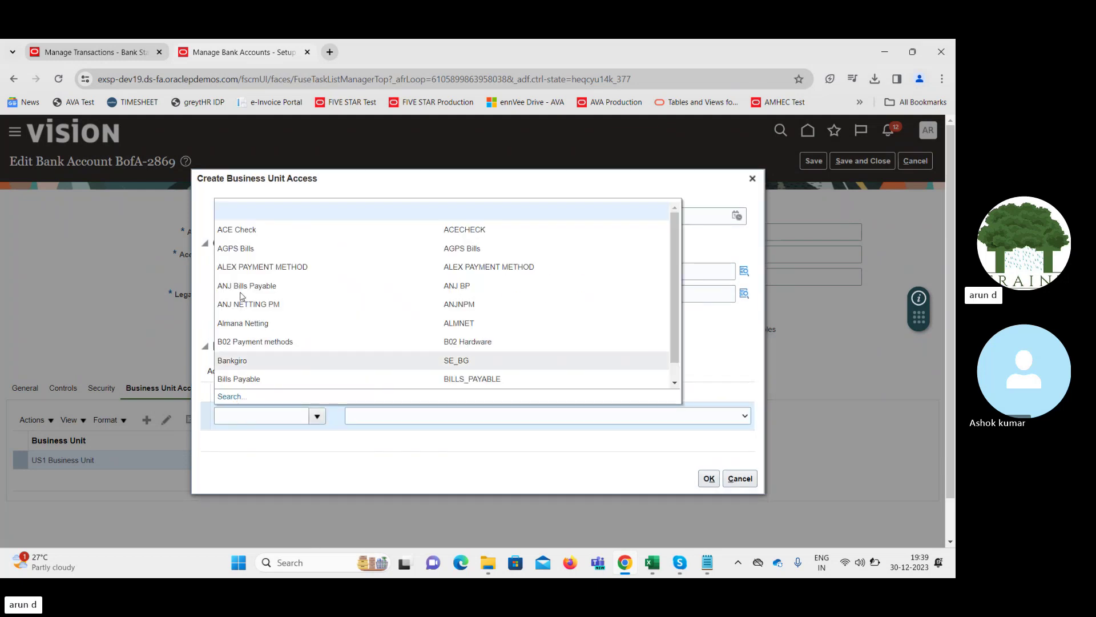
{"action": "left_click", "coordinate": [250, 236]}
{"action": "left_click", "coordinate": [563, 415]}
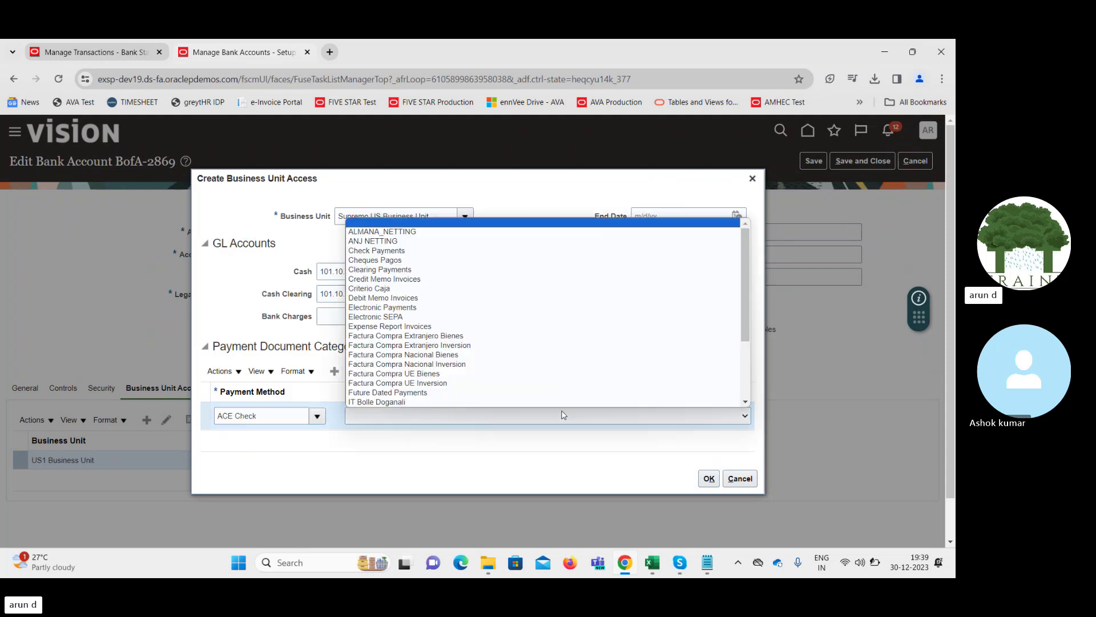
{"action": "left_click", "coordinate": [404, 254]}
{"action": "left_click", "coordinate": [708, 478]}
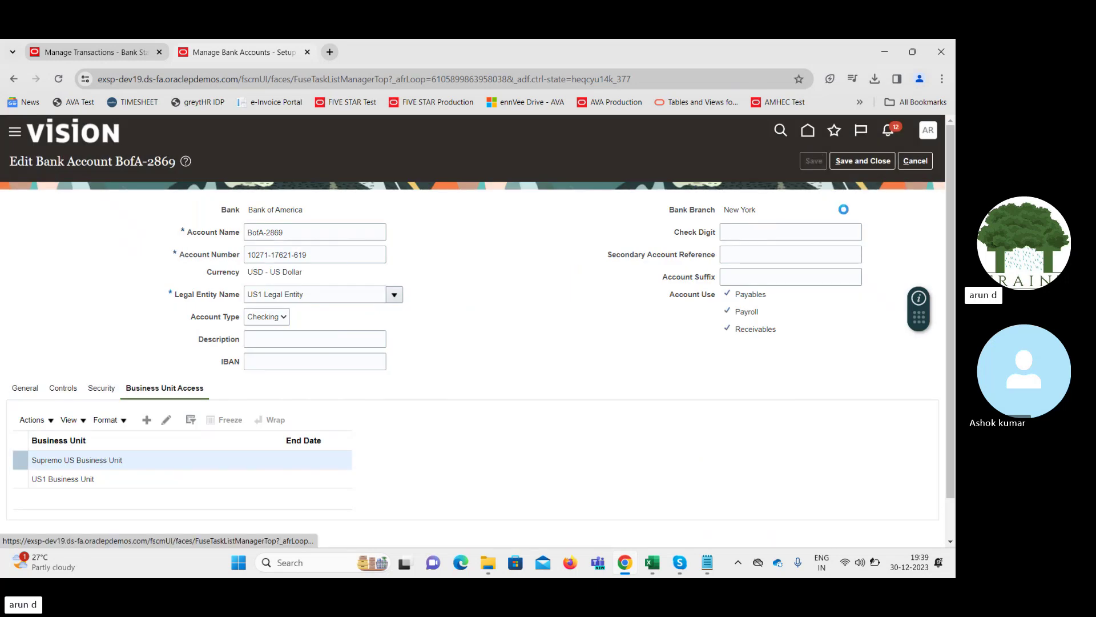
Save and close the bank account, acknowledging the saved message
{"action": "left_click", "coordinate": [508, 245]}
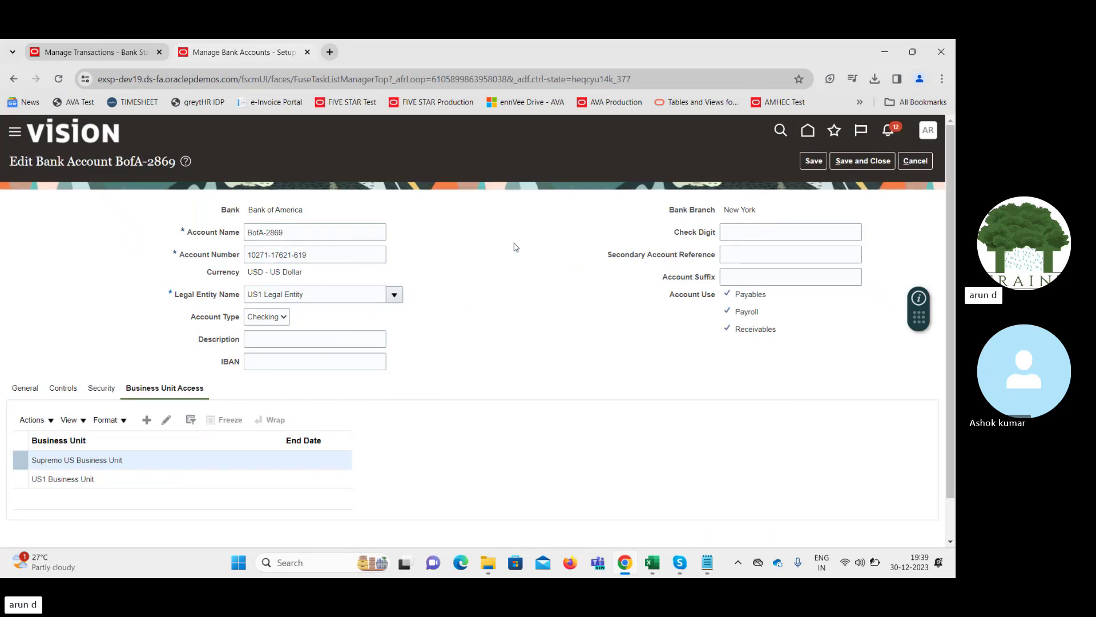
{"action": "left_click", "coordinate": [842, 166]}
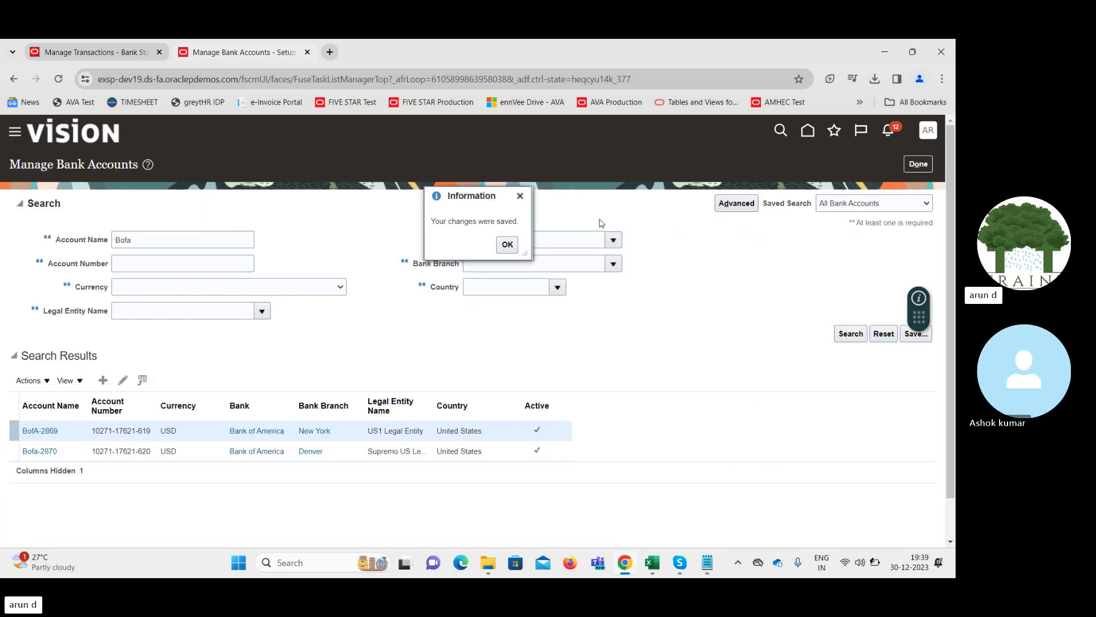
{"action": "left_click", "coordinate": [507, 245]}
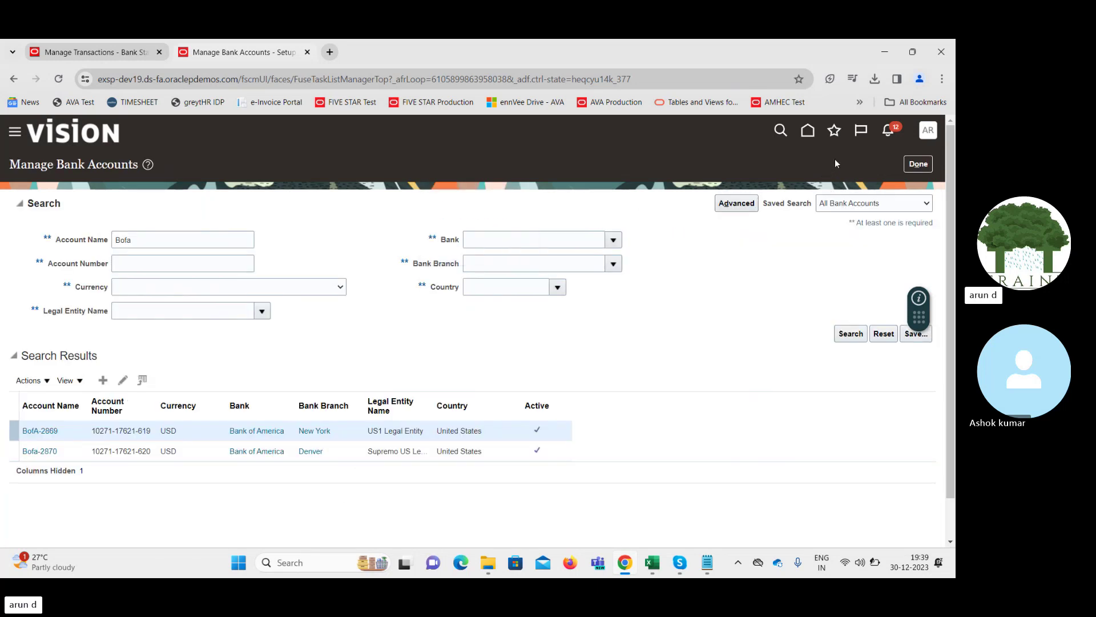
Finish bank account management and create a new external transaction from Manage Transactions
{"action": "left_click", "coordinate": [918, 163]}
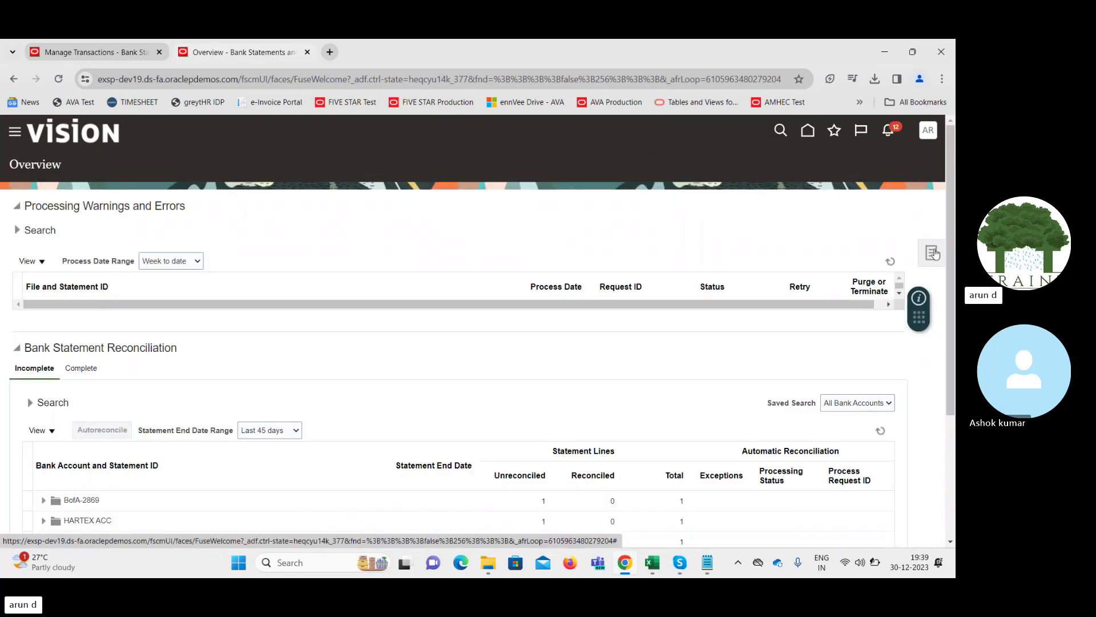
{"action": "left_click", "coordinate": [933, 252]}
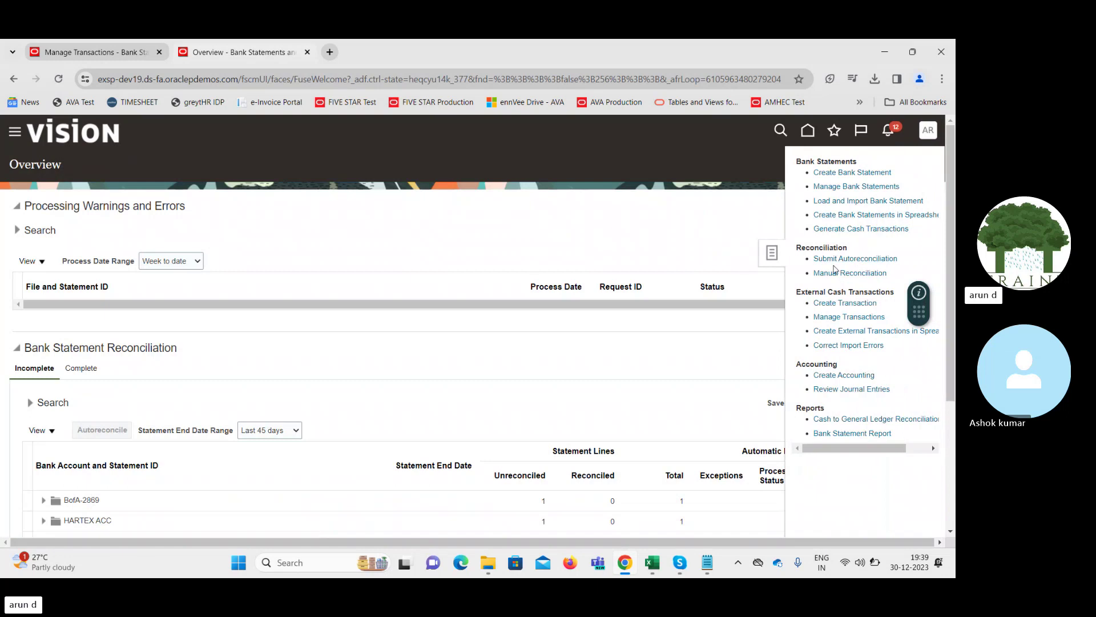
{"action": "left_click", "coordinate": [848, 318]}
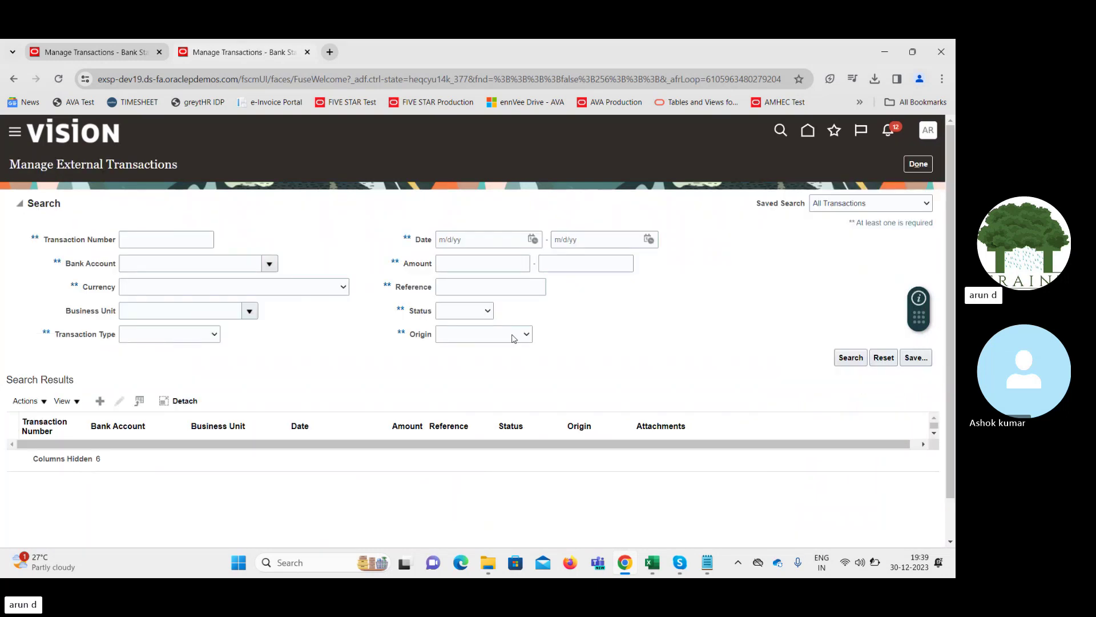
{"action": "left_click", "coordinate": [100, 401]}
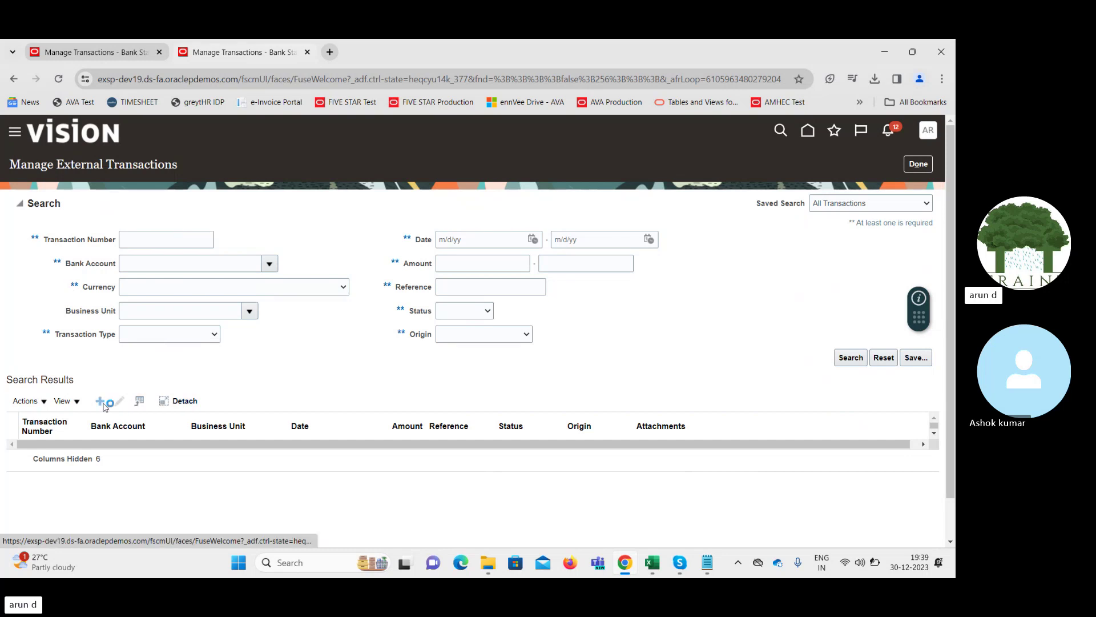
Fill in bank account BofA-2869, Supremo US Business Unit, amount 10.00 and reference 89
{"action": "left_click", "coordinate": [238, 252]}
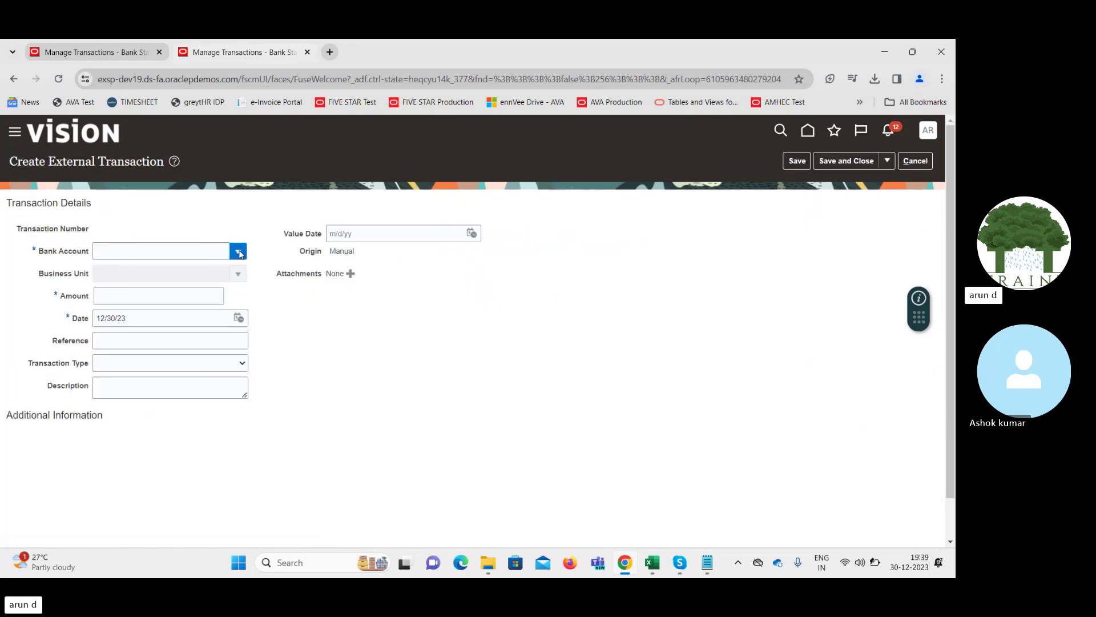
{"action": "left_click", "coordinate": [219, 272]}
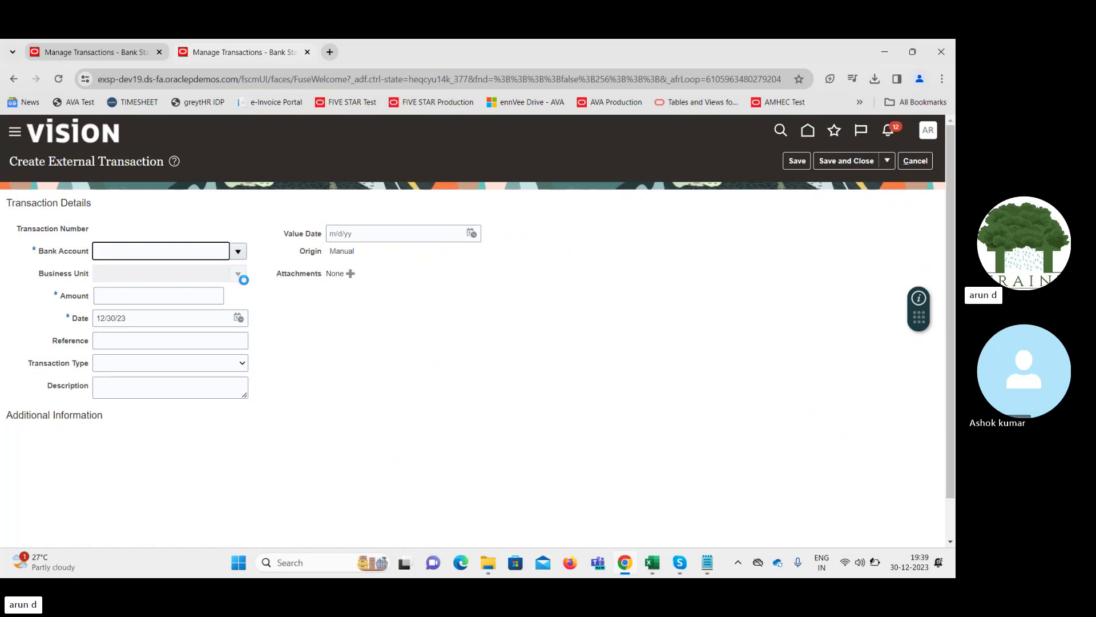
{"action": "left_click", "coordinate": [238, 275]}
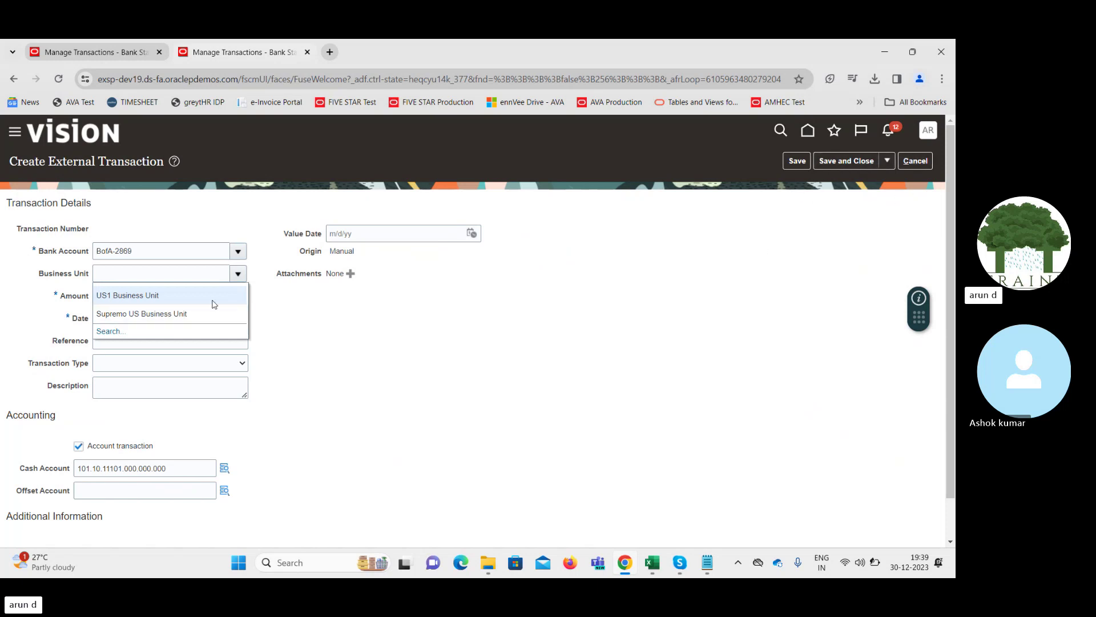
{"action": "left_click", "coordinate": [169, 313]}
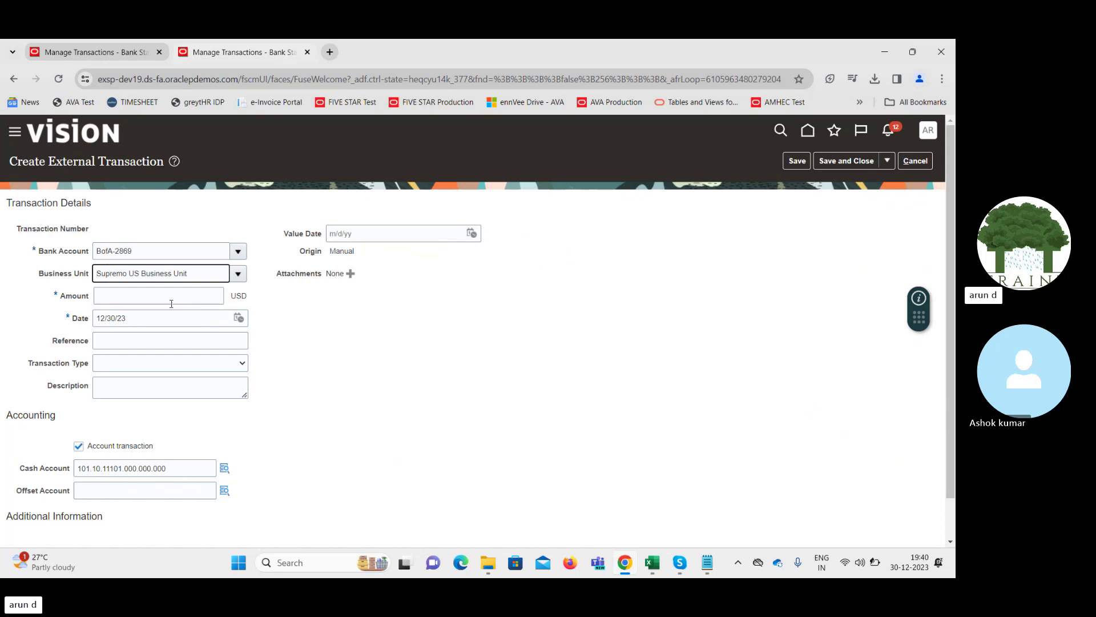
{"action": "left_click", "coordinate": [163, 298]}
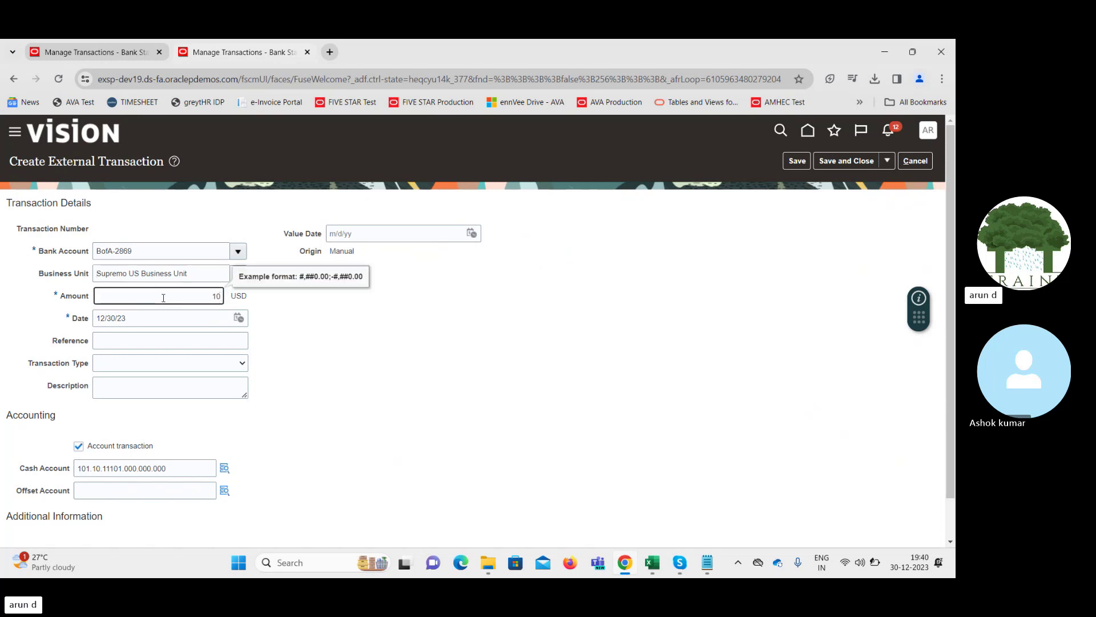
{"action": "key", "text": "Tab"}
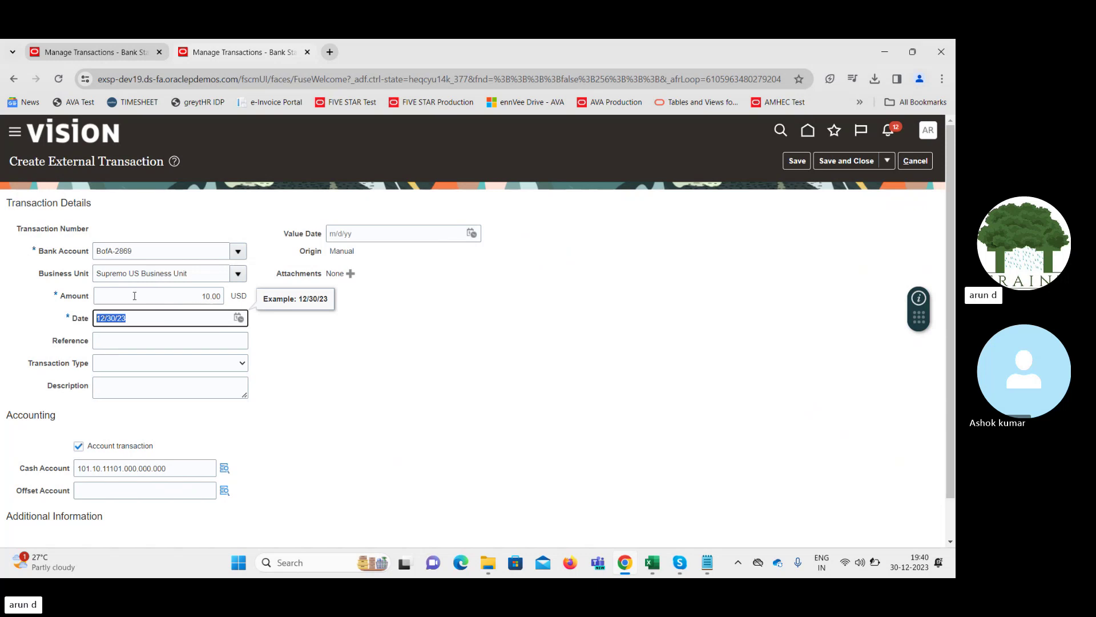
{"action": "left_click", "coordinate": [176, 340]}
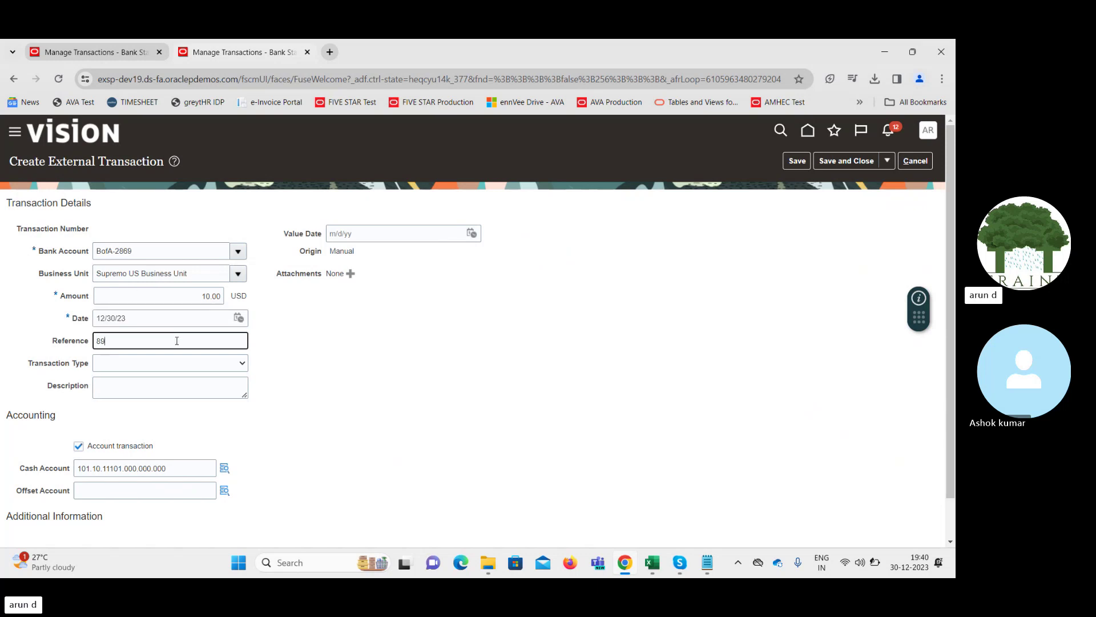
{"action": "key", "text": "Tab"}
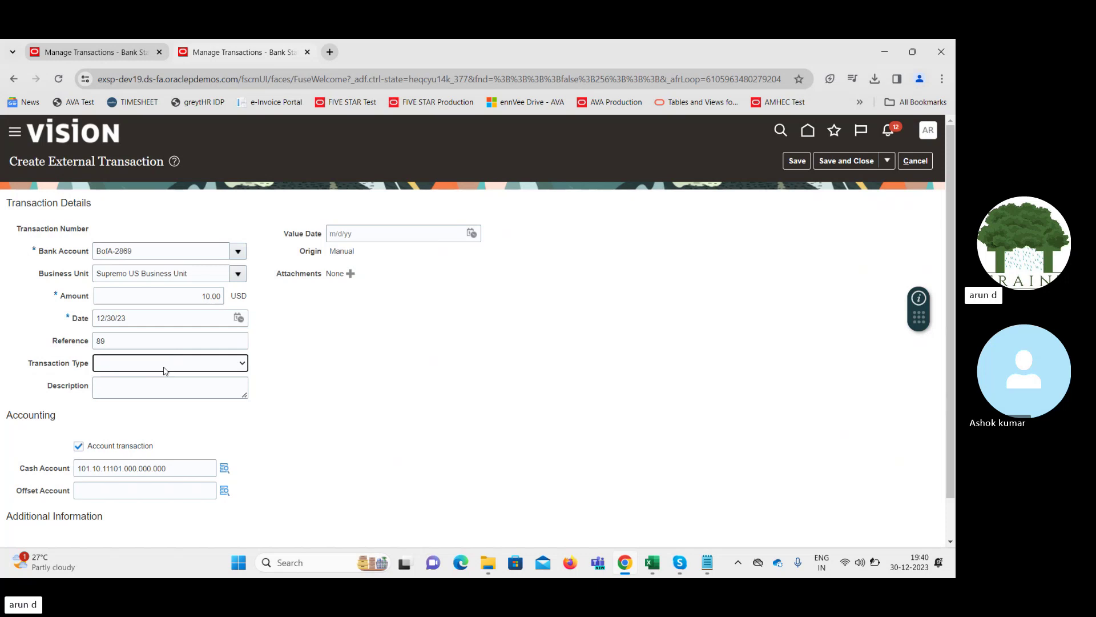
Set the transaction type to Fee
{"action": "left_click", "coordinate": [166, 364]}
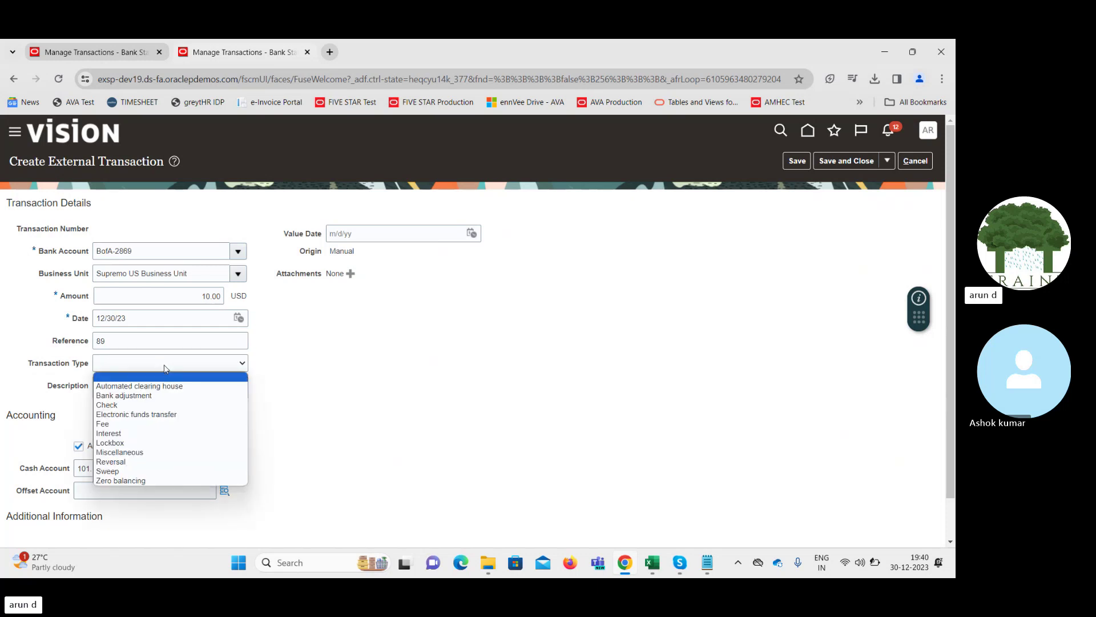
{"action": "key", "text": "Down"}
{"action": "key", "text": "Down"}
{"action": "key", "text": "Down"}
{"action": "key", "text": "Down"}
{"action": "key", "text": "Down"}
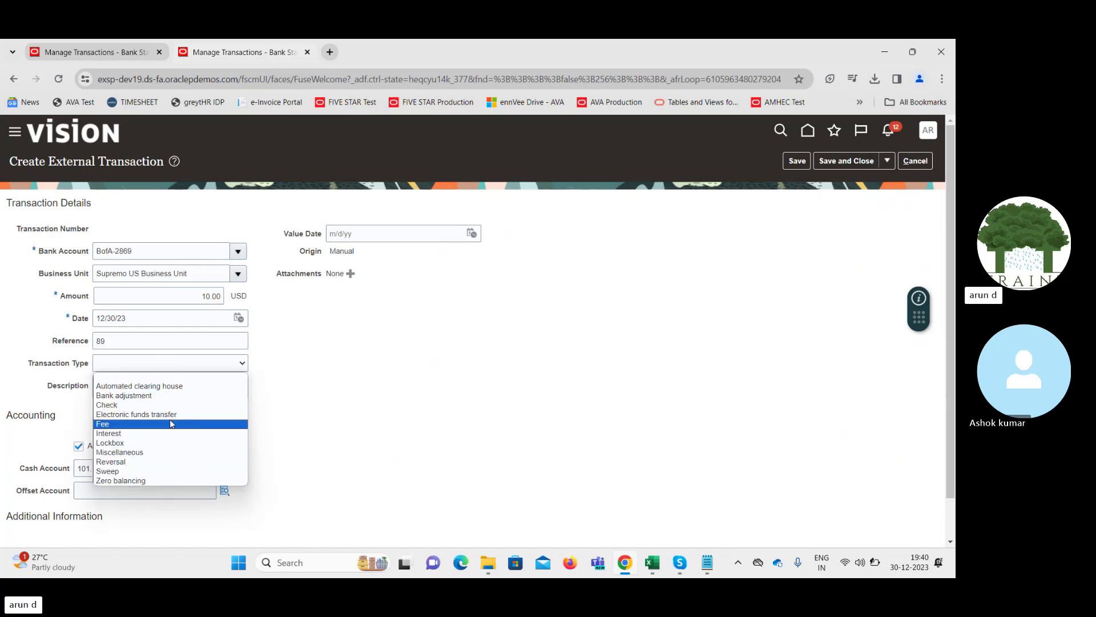
{"action": "key", "text": "Return"}
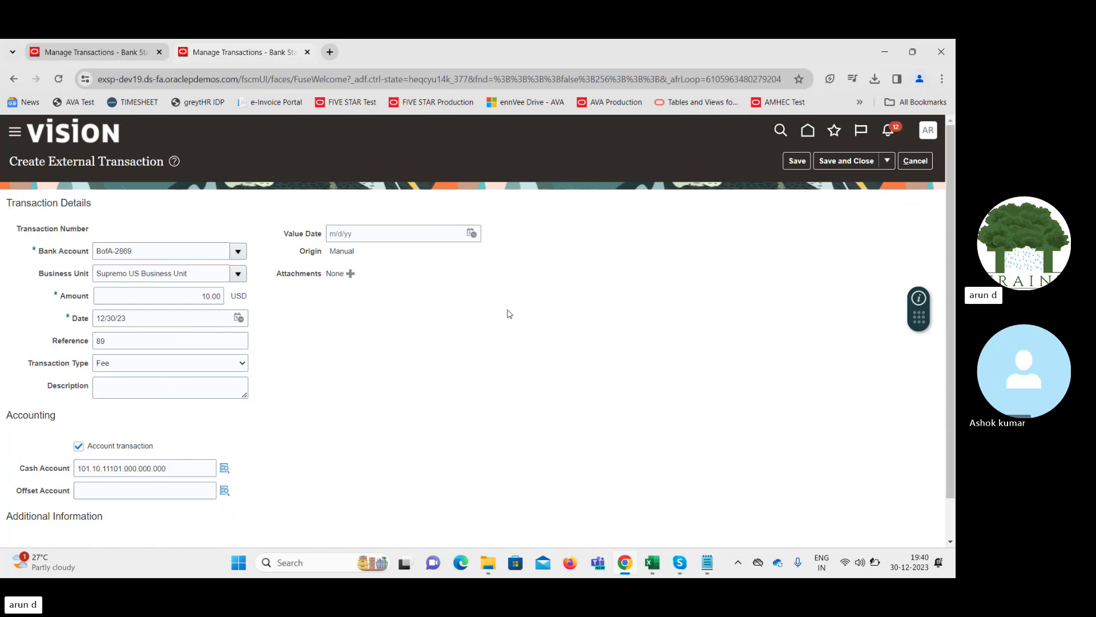
Set the offset account to 101.10.64570.000.000.000 by searching for Bank Charges
{"action": "left_click", "coordinate": [223, 494]}
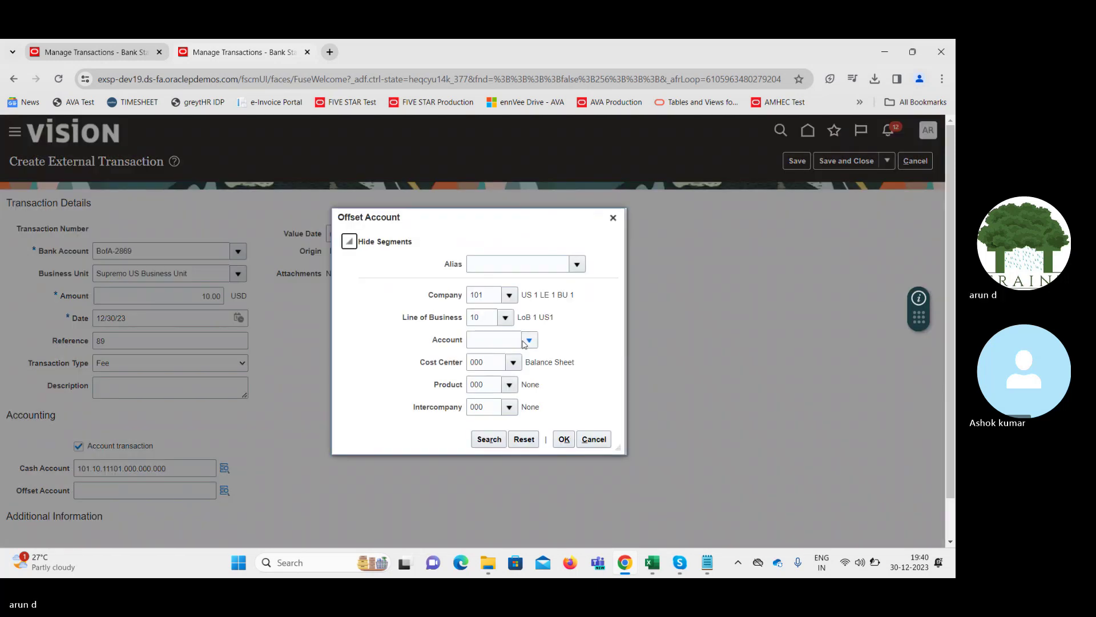
{"action": "left_click", "coordinate": [530, 341]}
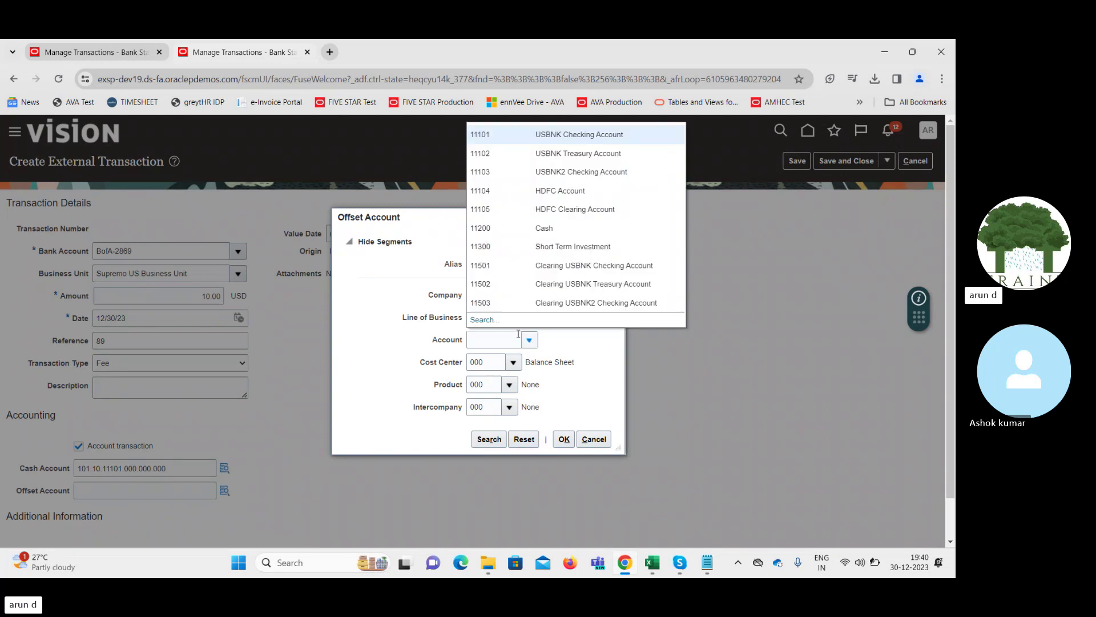
{"action": "left_click", "coordinate": [483, 320]}
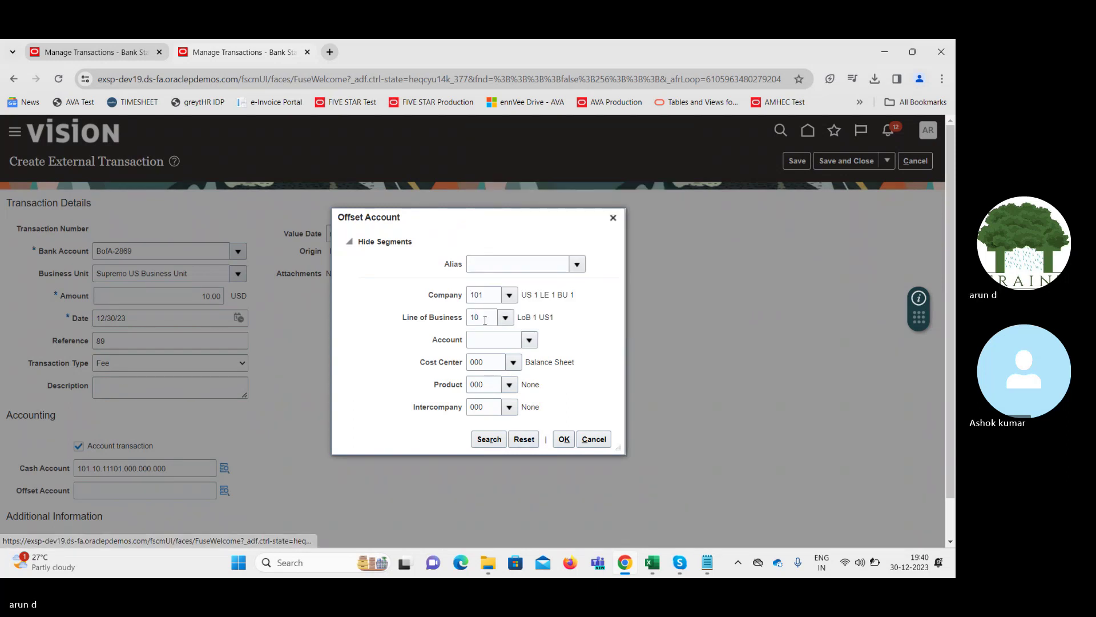
{"action": "left_click", "coordinate": [482, 333]}
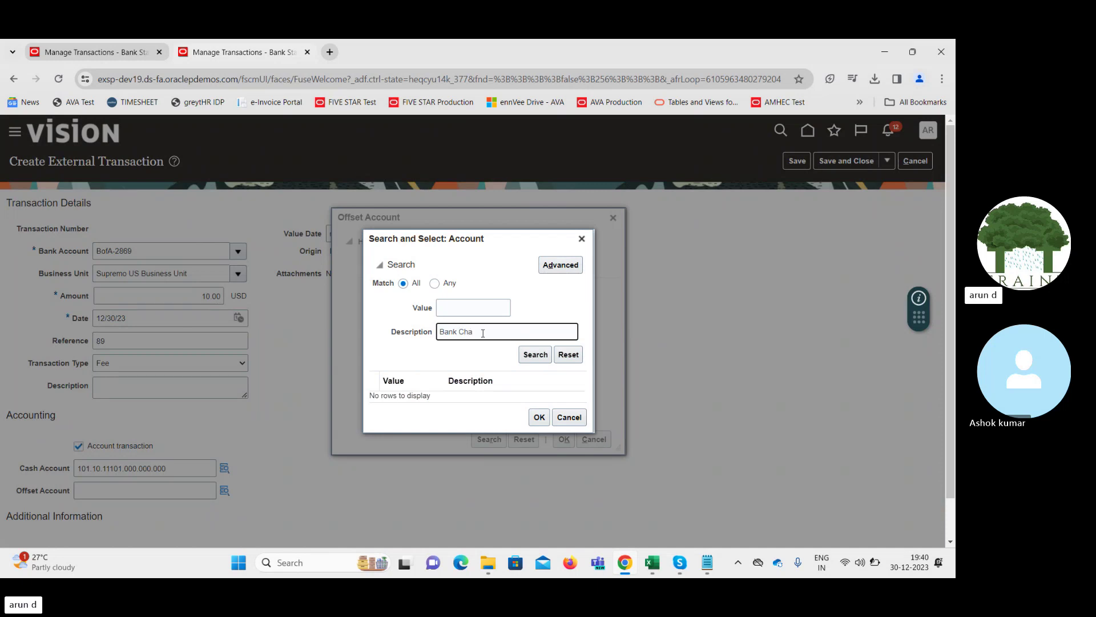
{"action": "key", "text": "Return"}
{"action": "left_click", "coordinate": [489, 396]}
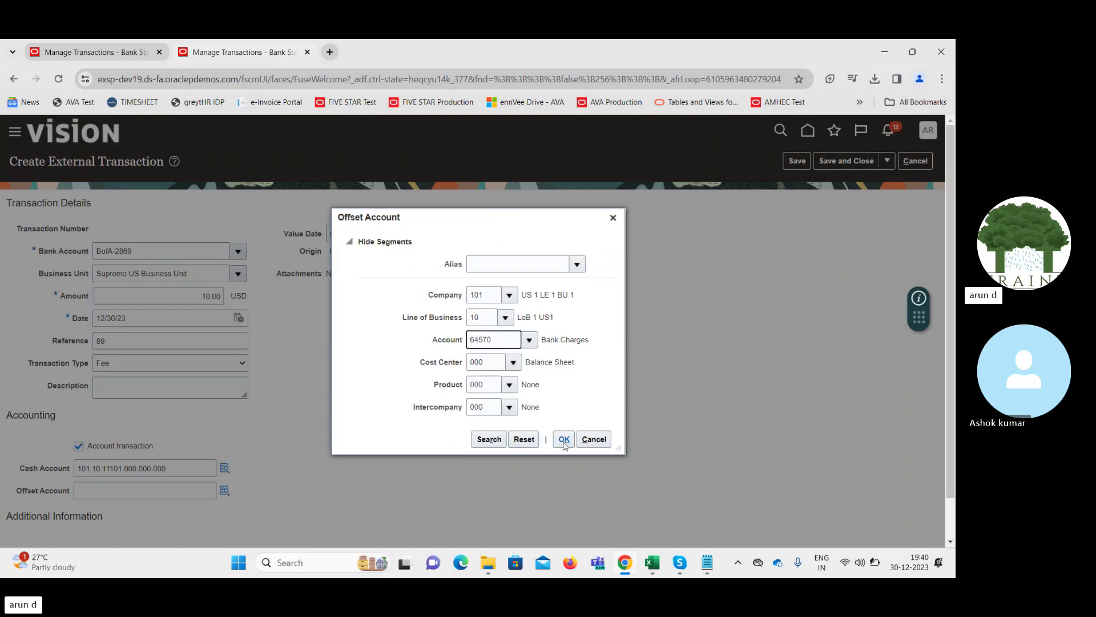
{"action": "left_click", "coordinate": [565, 440]}
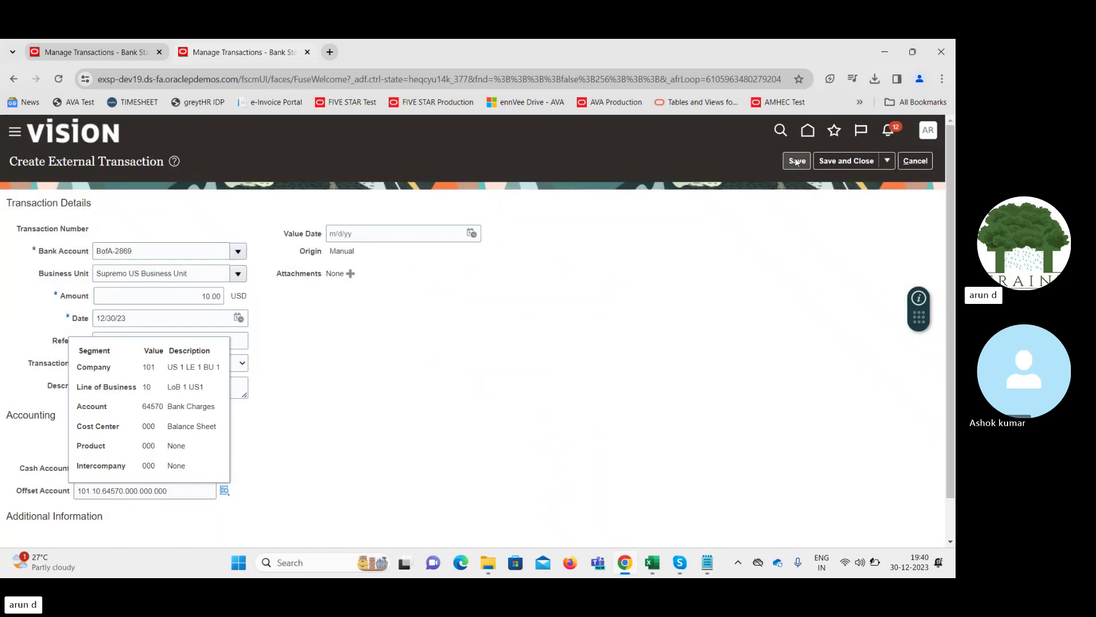
Save the external transaction as number 17045 and close it
{"action": "left_click", "coordinate": [796, 161]}
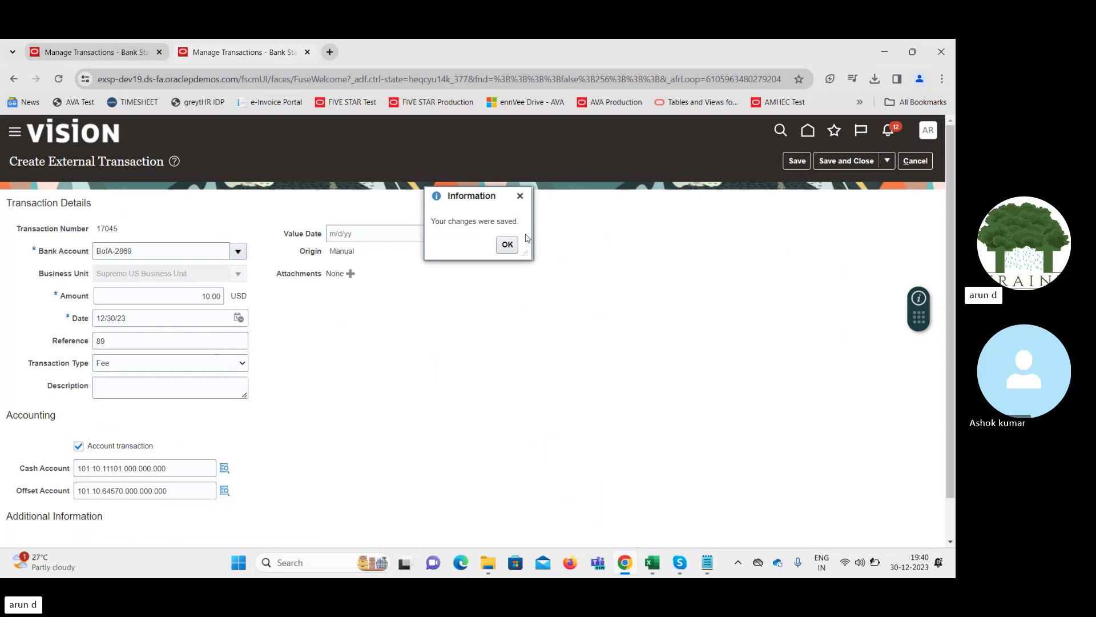
{"action": "left_click", "coordinate": [507, 244]}
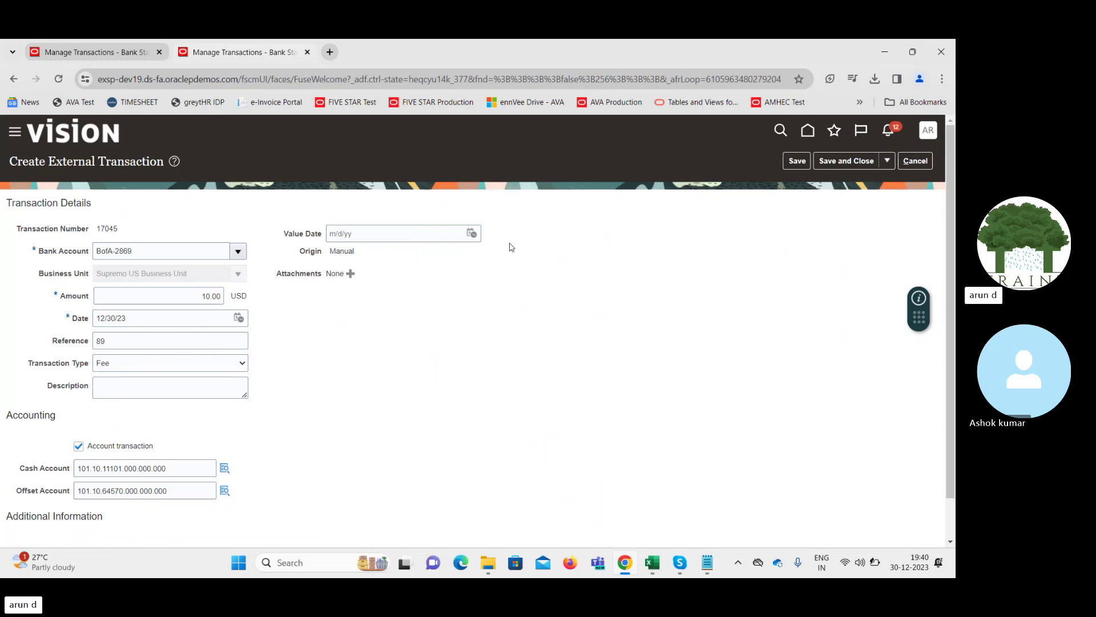
{"action": "left_click", "coordinate": [839, 162]}
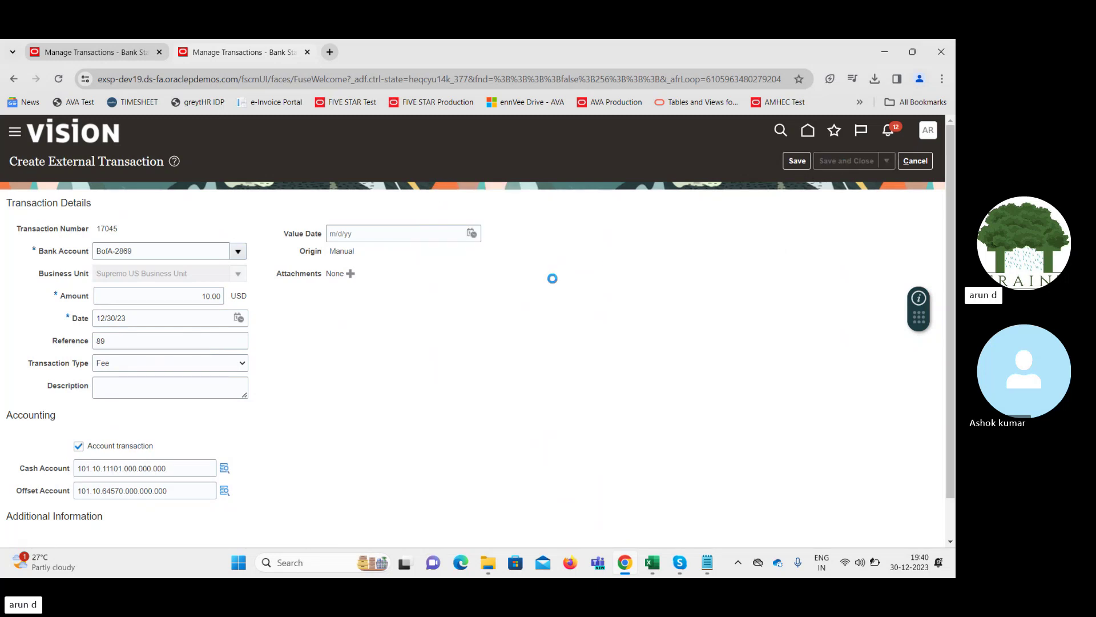
Return to the Overview and open the Generate Cash Transactions process
{"action": "left_click", "coordinate": [507, 243]}
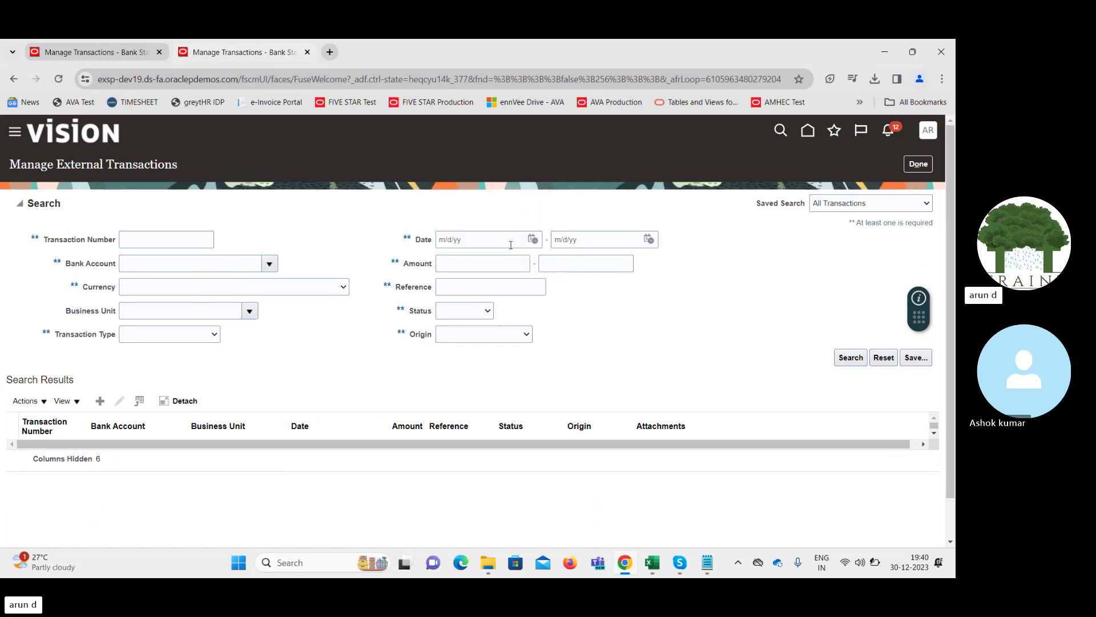
{"action": "left_click", "coordinate": [916, 167]}
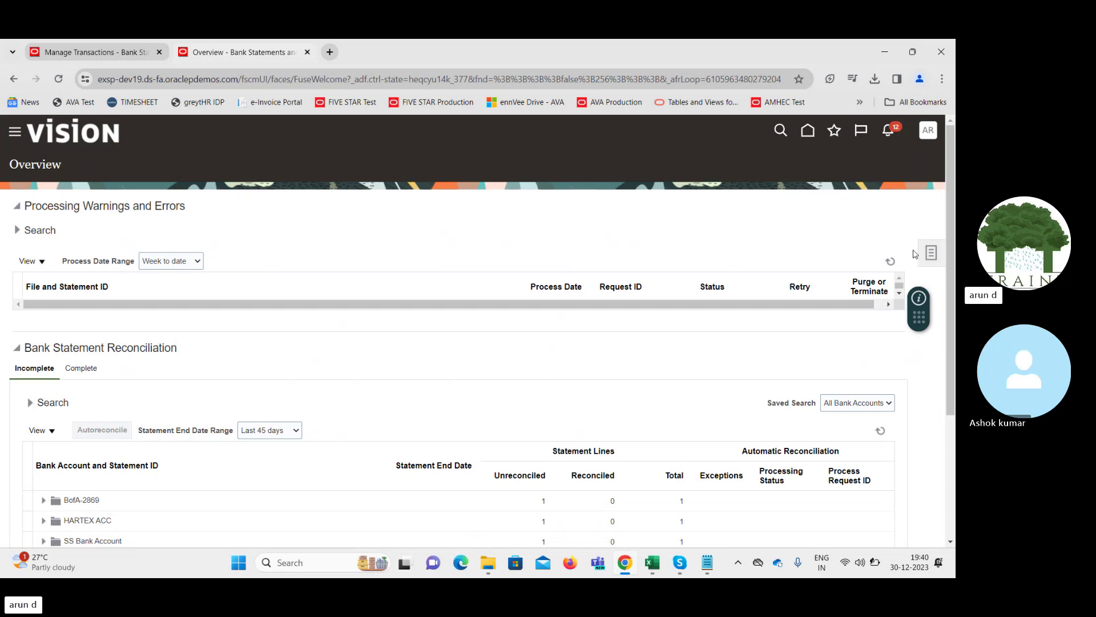
{"action": "left_click", "coordinate": [931, 252]}
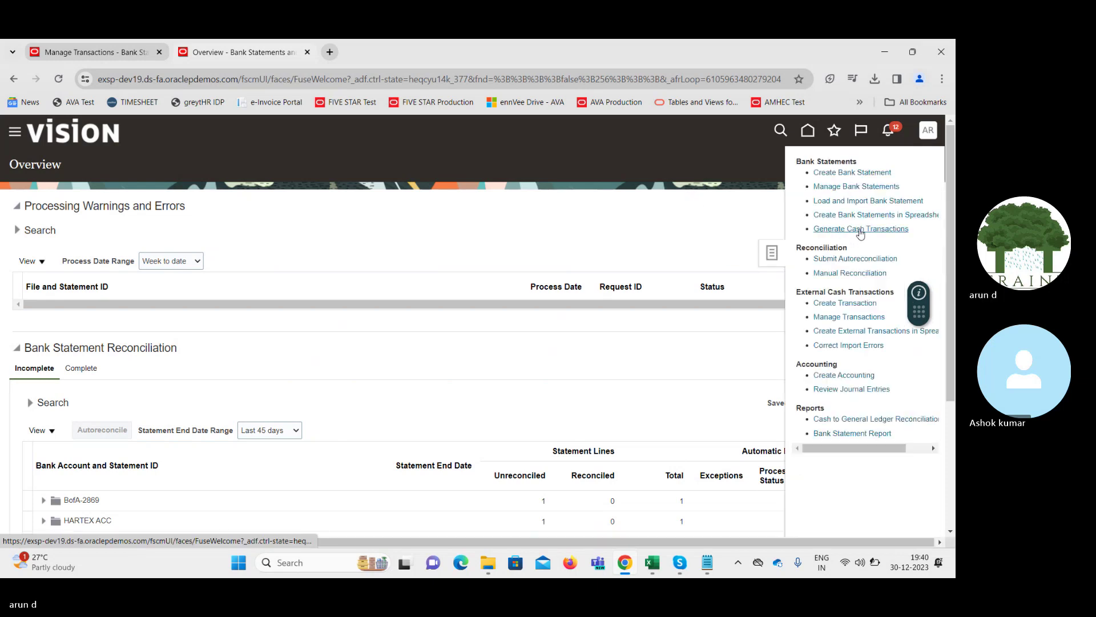
{"action": "left_click", "coordinate": [861, 230]}
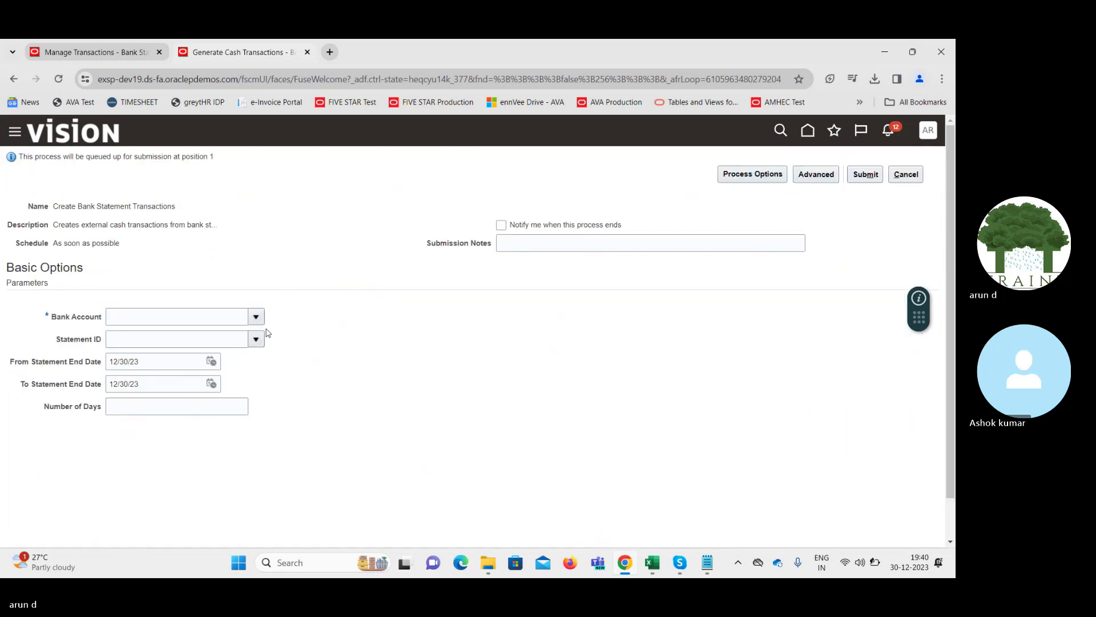
Search for and select bank account BofA-2869
{"action": "left_click", "coordinate": [256, 316]}
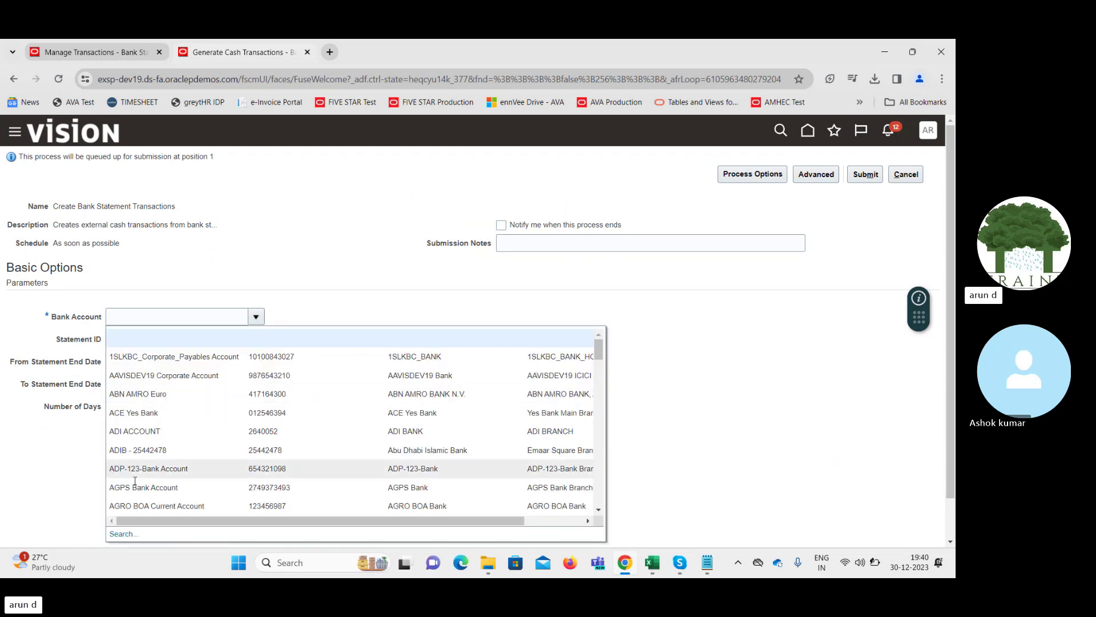
{"action": "left_click", "coordinate": [121, 533]}
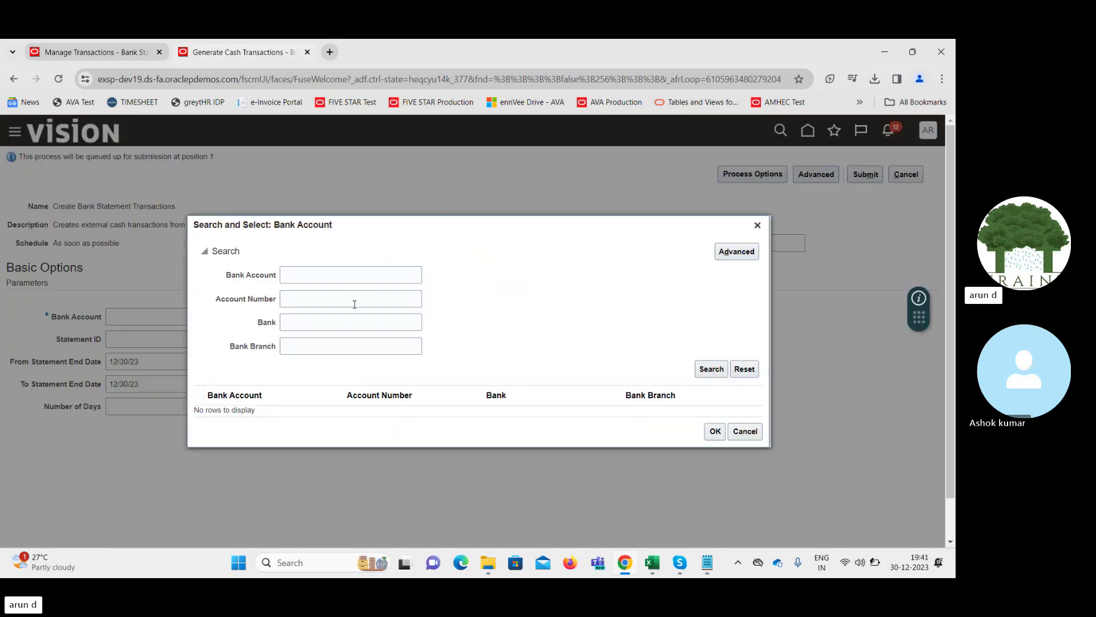
{"action": "left_click", "coordinate": [309, 274]}
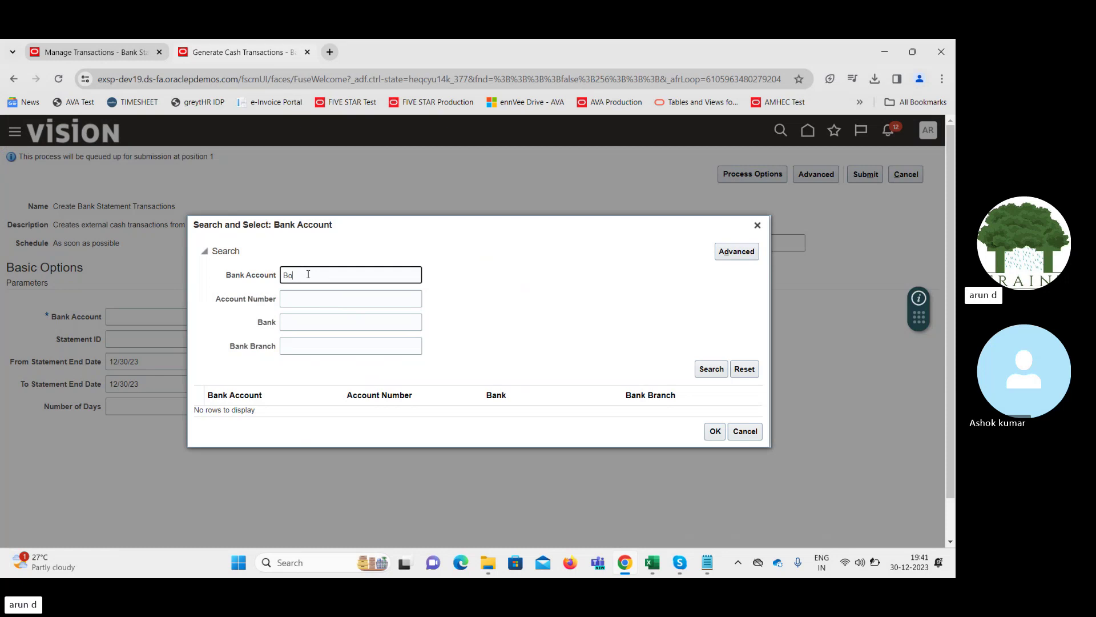
{"action": "key", "text": "Return"}
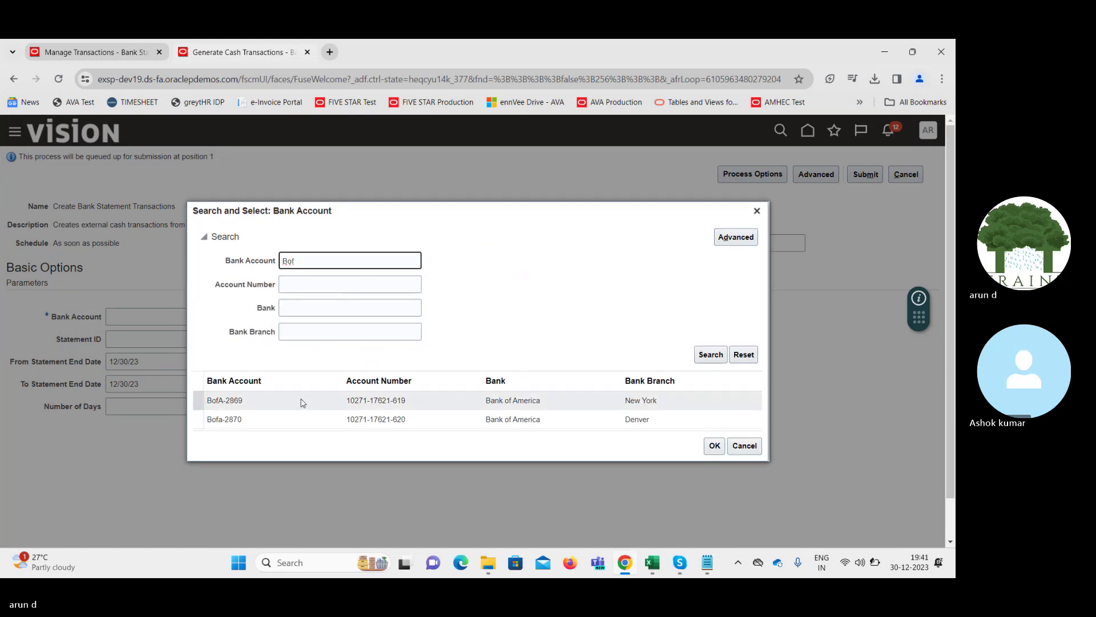
{"action": "double_click", "coordinate": [300, 399]}
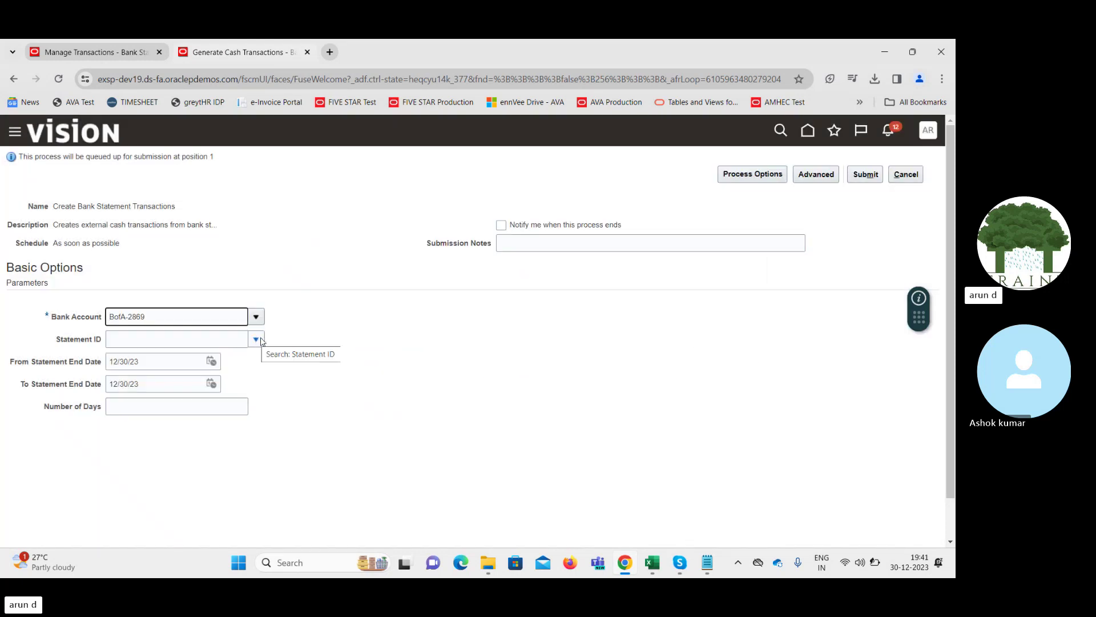
Enter statement ID 30122302, clear both statement end dates, and submit the process
{"action": "left_click", "coordinate": [258, 338]}
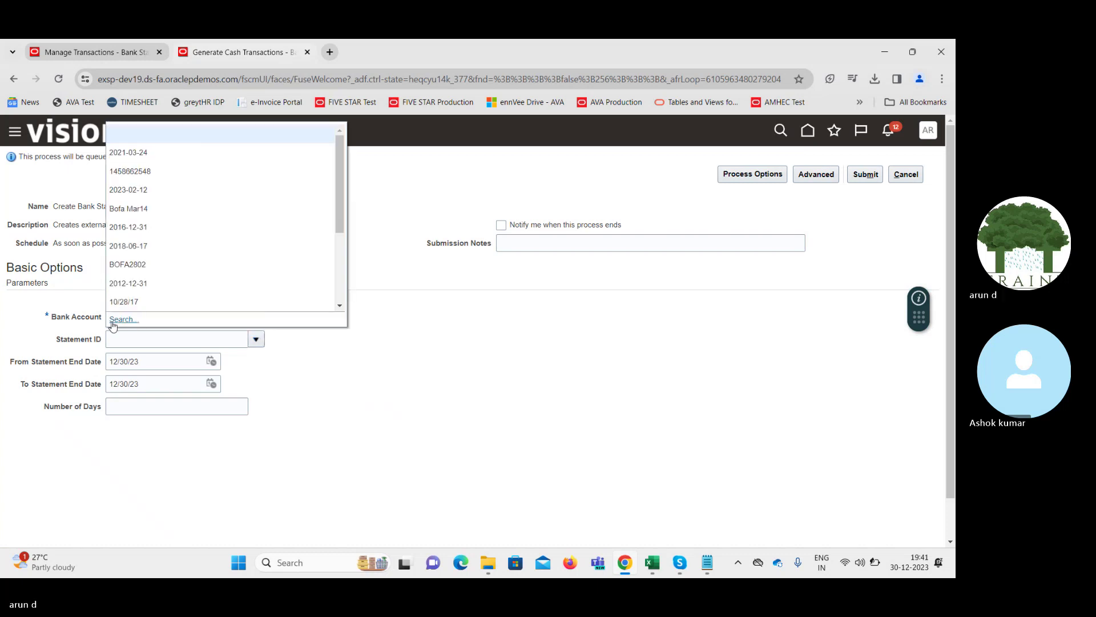
{"action": "left_click", "coordinate": [140, 340]}
{"action": "type", "text": "30"}
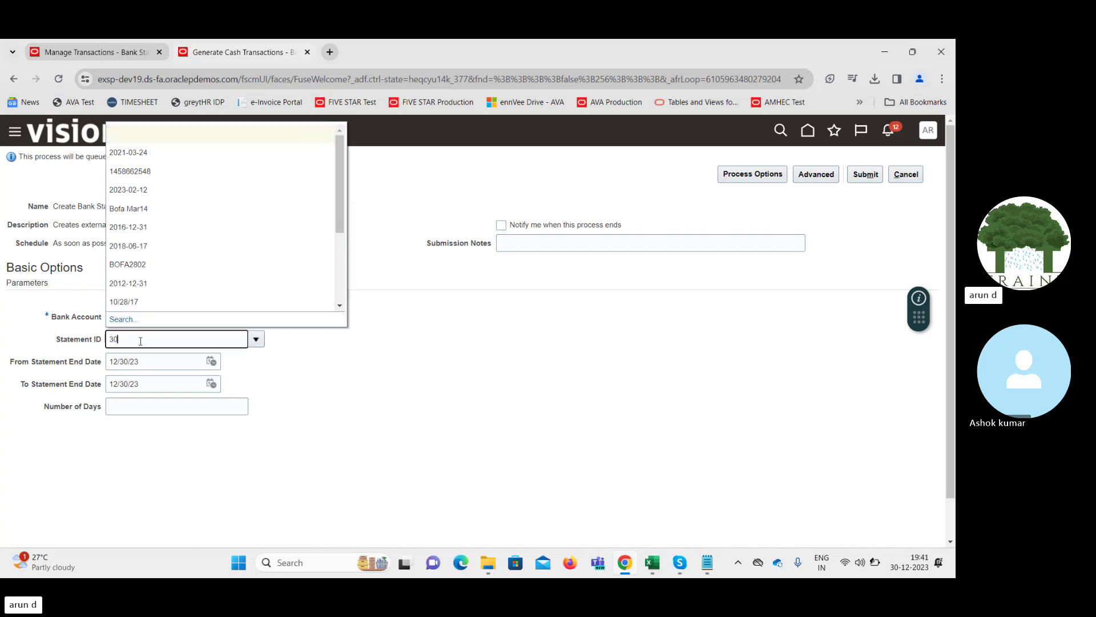
{"action": "type", "text": "122302"}
{"action": "key", "text": "Tab"}
{"action": "key", "text": "ctrl+a"}
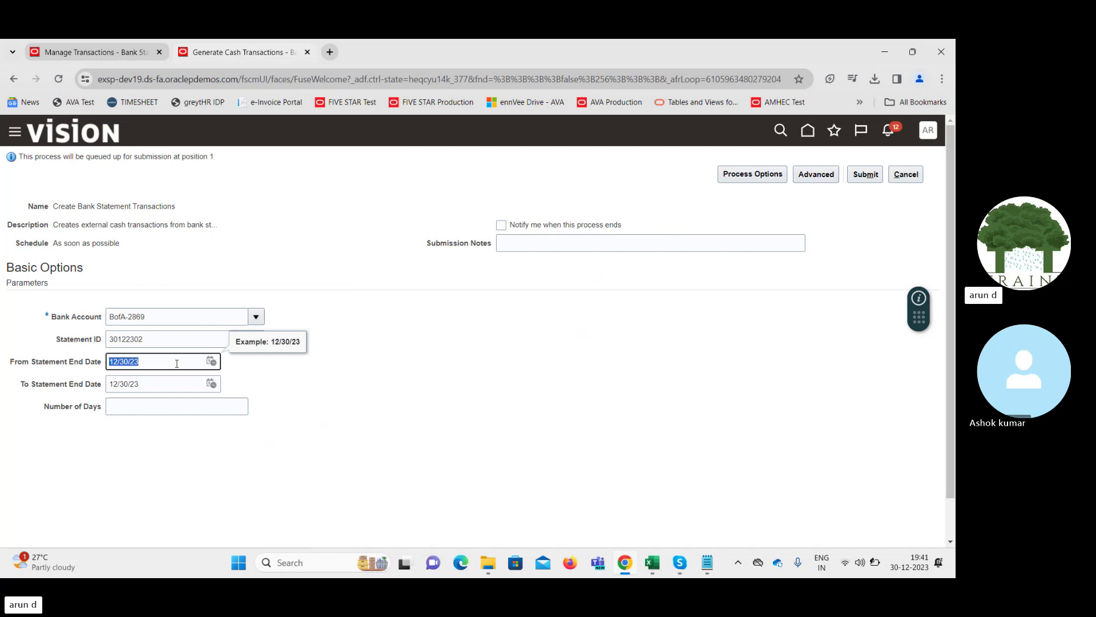
{"action": "key", "text": "BackSpace"}
{"action": "key", "text": "Tab"}
{"action": "key", "text": "BackSpace"}
{"action": "key", "text": "Tab"}
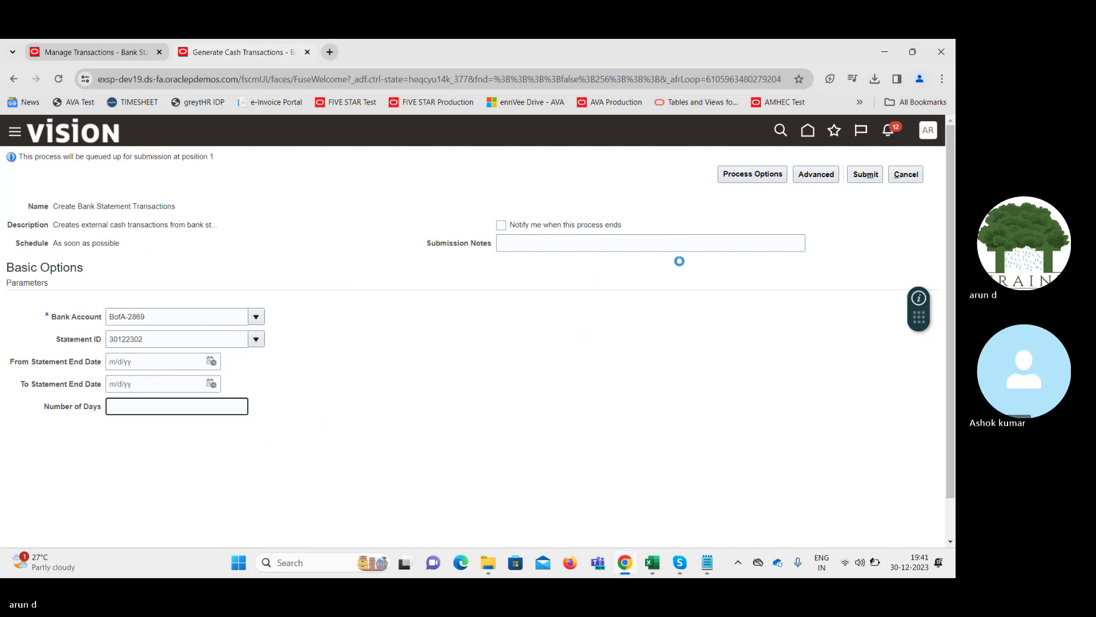
{"action": "left_click", "coordinate": [861, 175]}
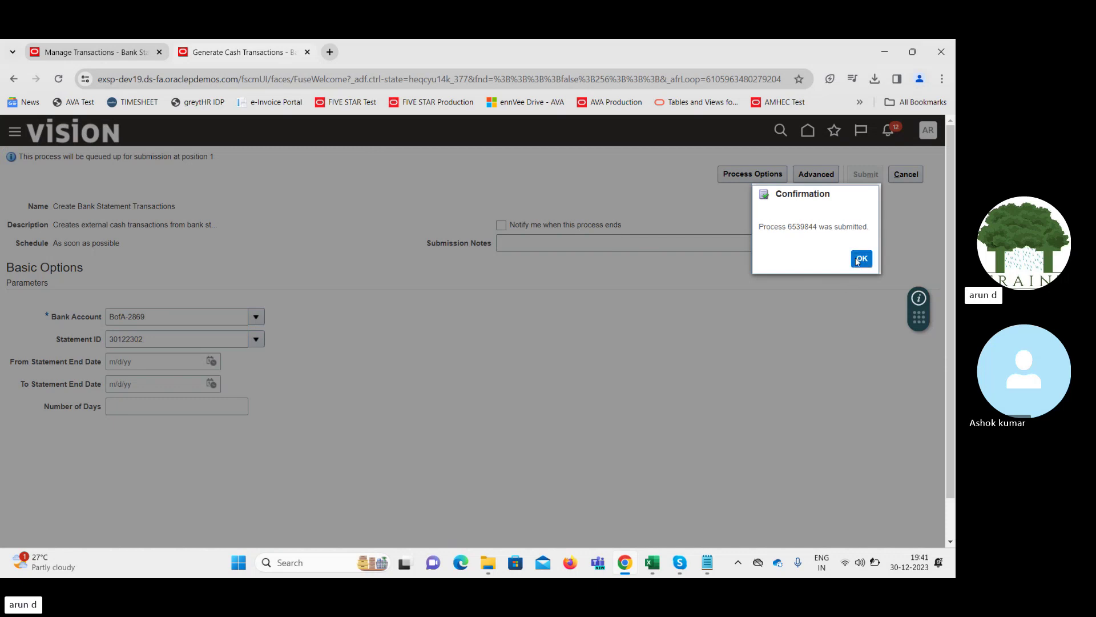
{"action": "left_click", "coordinate": [861, 259]}
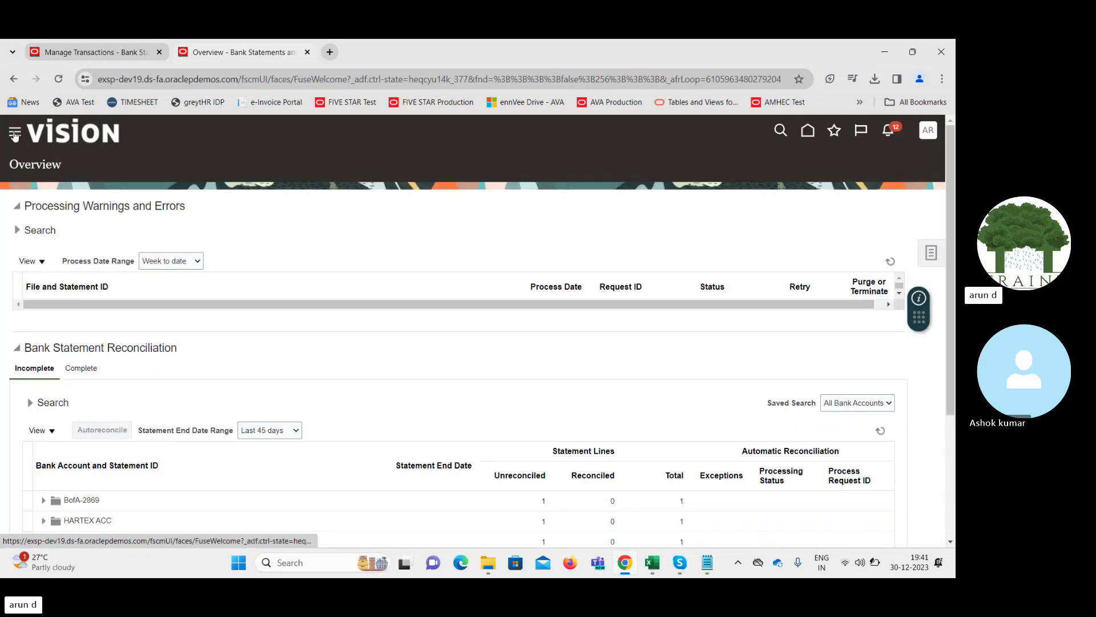
Cancel the draft external transaction in the Manage Transactions tab and discard its unsaved changes
{"action": "left_click", "coordinate": [120, 45]}
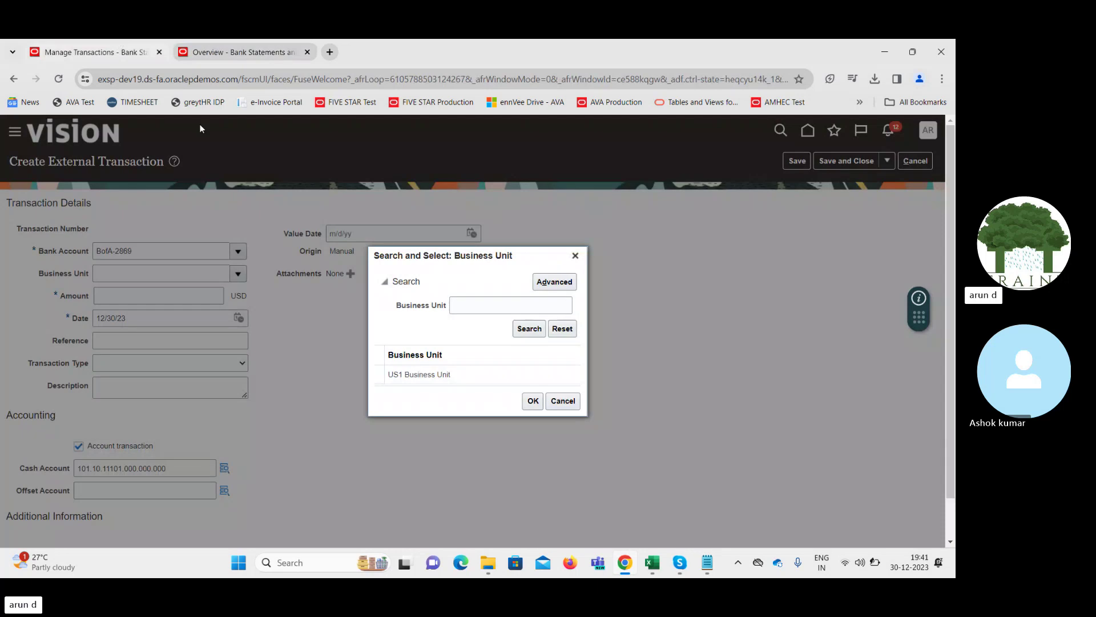
{"action": "left_click", "coordinate": [576, 255]}
{"action": "left_click", "coordinate": [926, 161]}
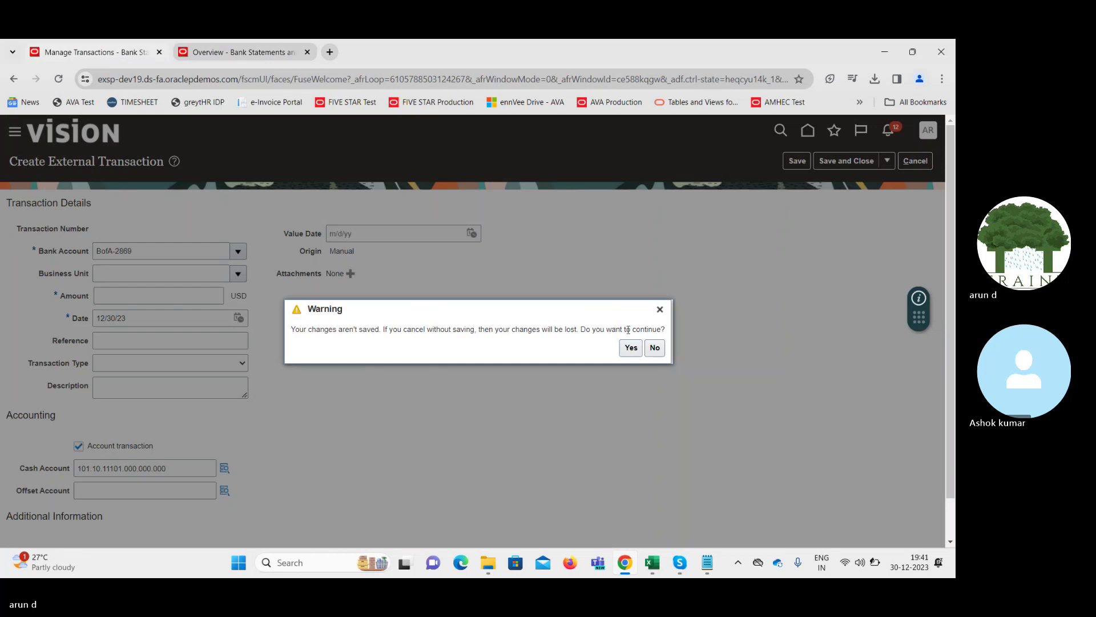
{"action": "left_click", "coordinate": [631, 347]}
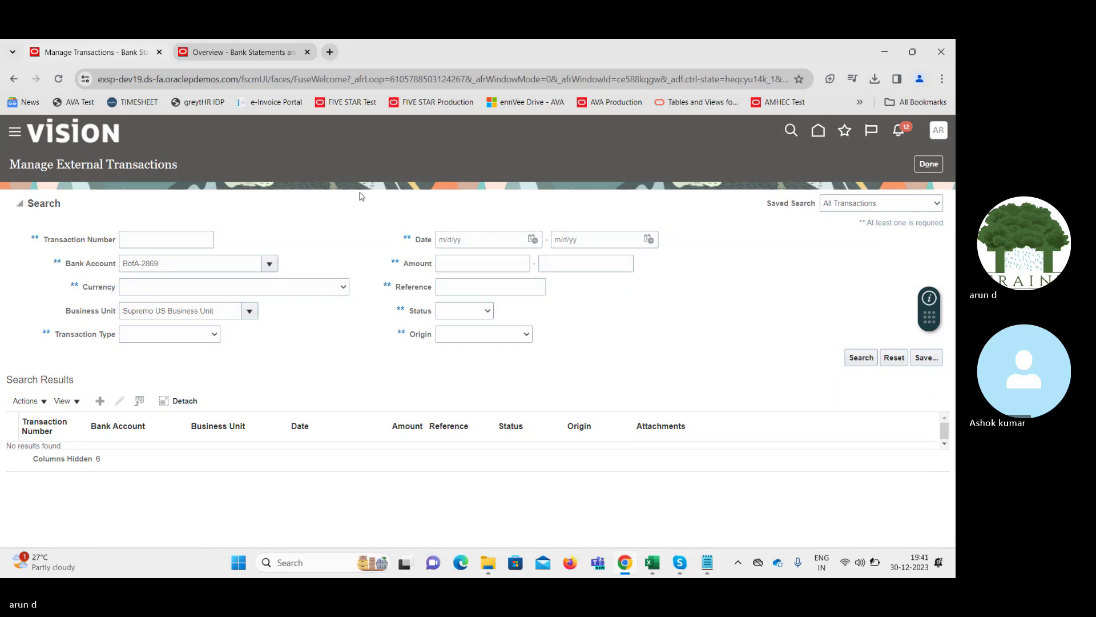
Check in Scheduled Processes that process 6539844 has succeeded
{"action": "left_click_drag", "start_coordinate": [481, 199], "coordinate": [485, 491]}
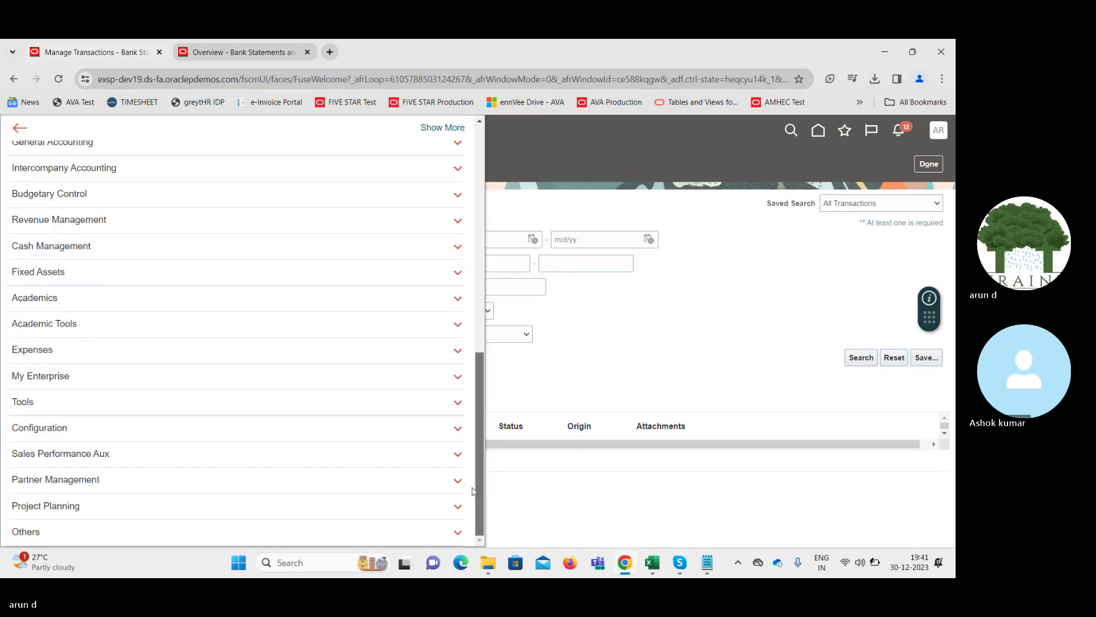
{"action": "left_click", "coordinate": [117, 403]}
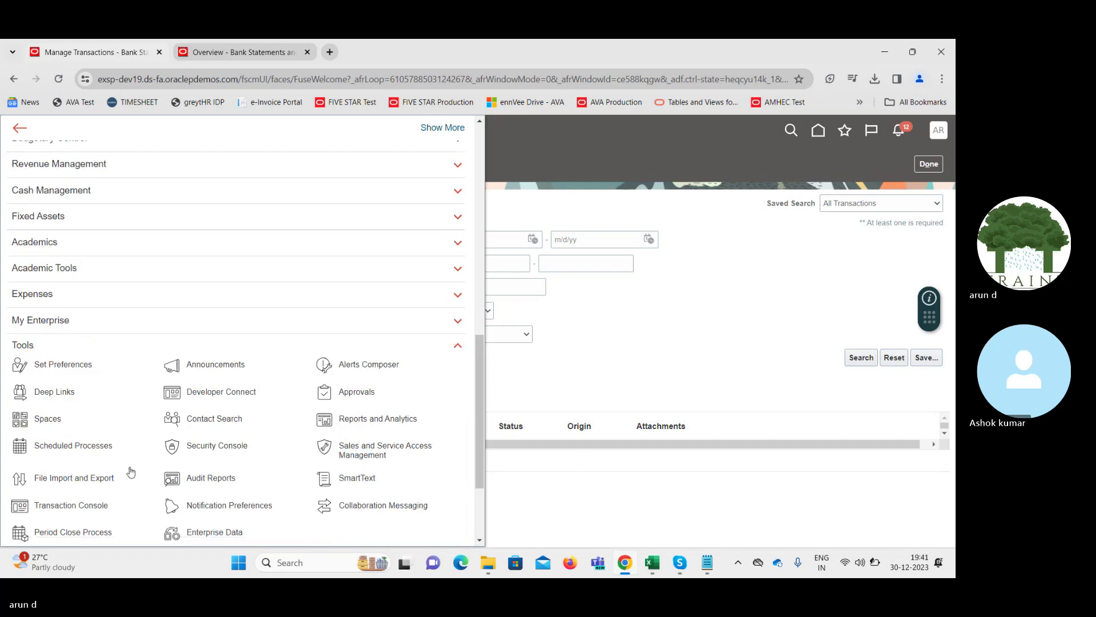
{"action": "left_click", "coordinate": [54, 446]}
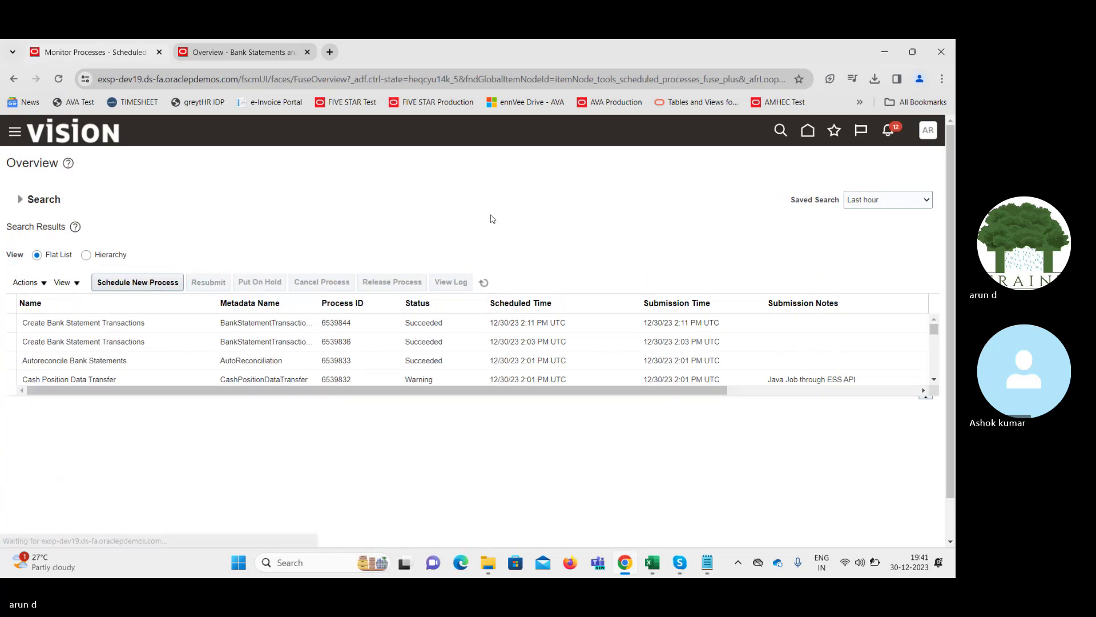
{"action": "left_click", "coordinate": [483, 284]}
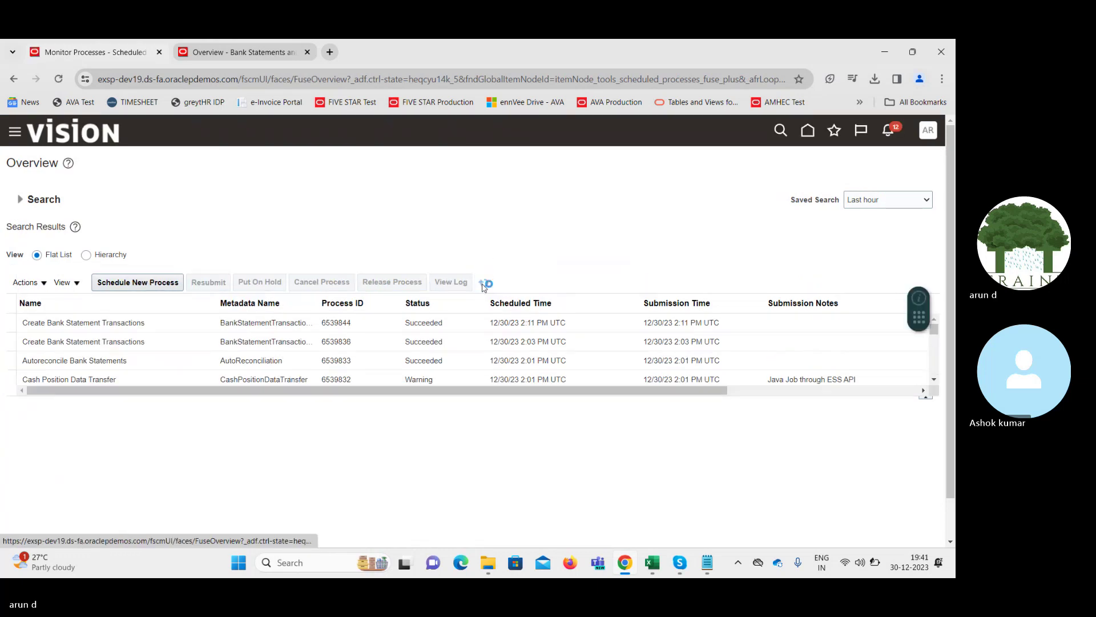
Return to the Bank Statements overview and open the Manage Transactions search
{"action": "left_click", "coordinate": [234, 47]}
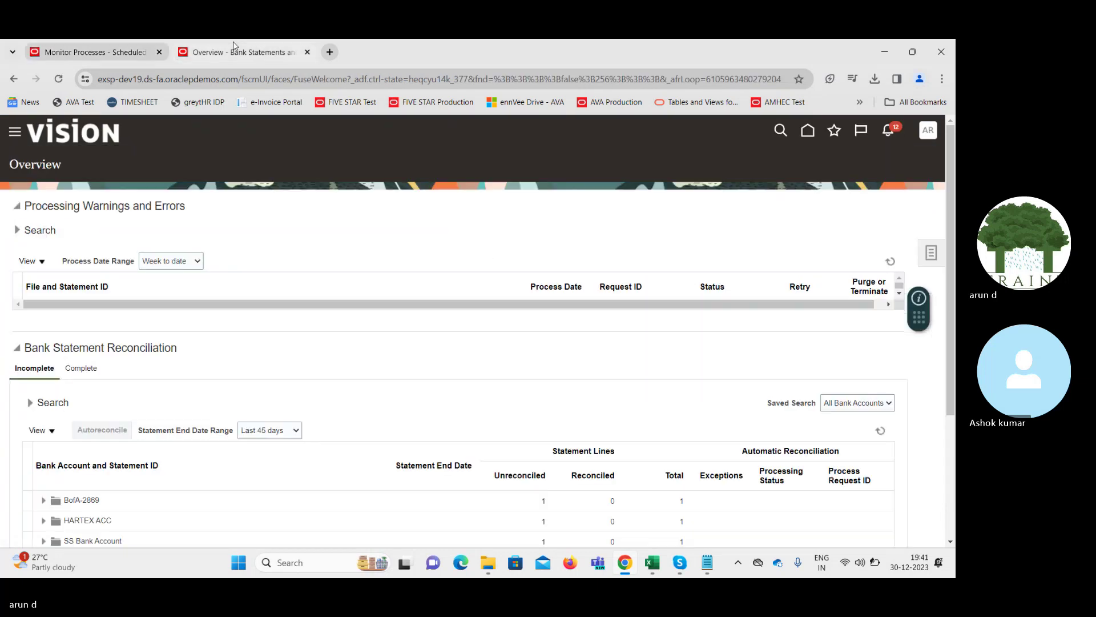
{"action": "left_click", "coordinate": [931, 252]}
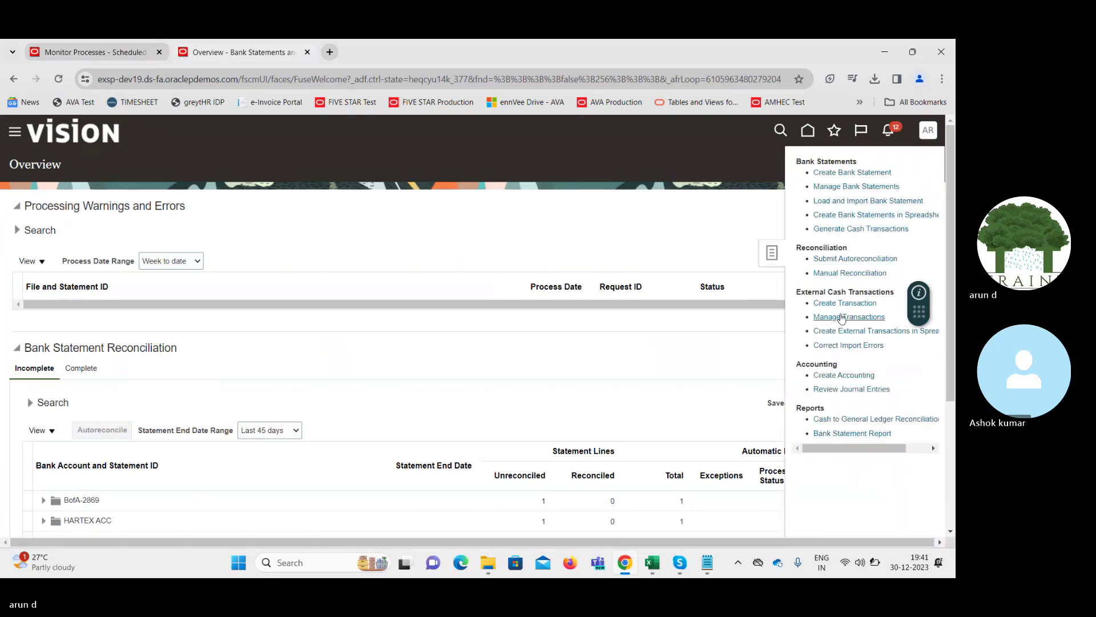
{"action": "left_click", "coordinate": [841, 315]}
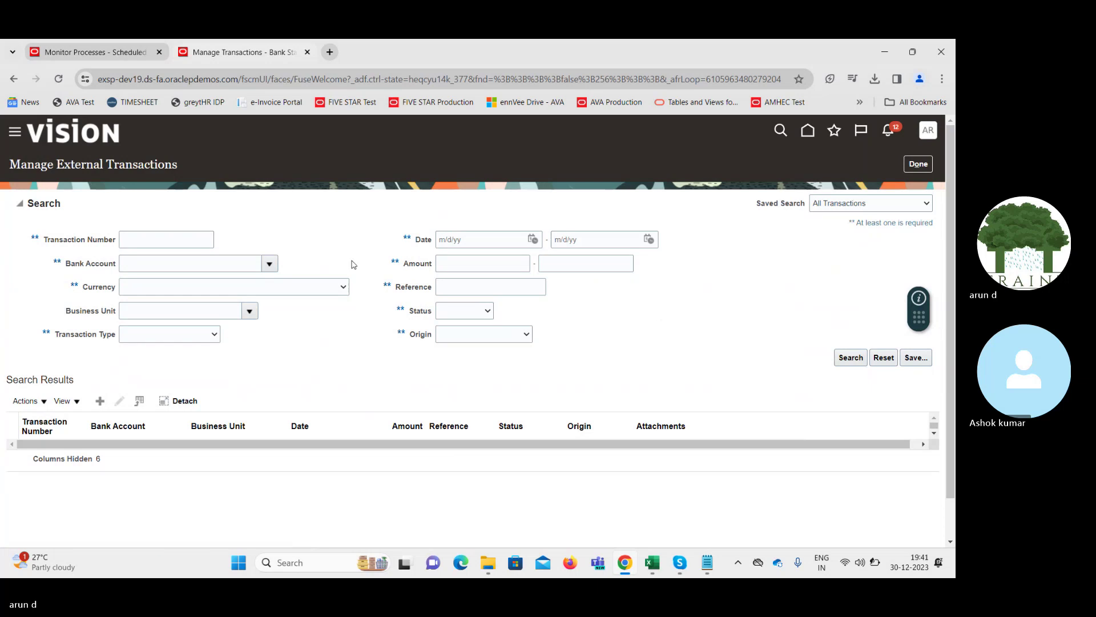
{"action": "left_click", "coordinate": [276, 265]}
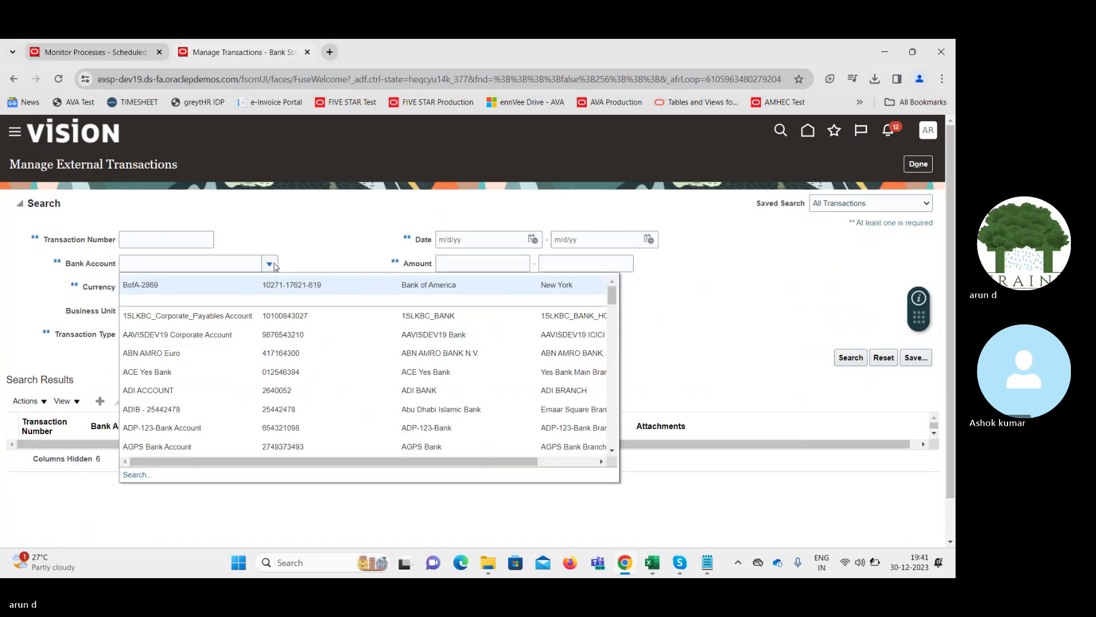
Search transactions for BofA-2869 and Supremo US Business Unit, returning transaction 17045
{"action": "left_click", "coordinate": [262, 286]}
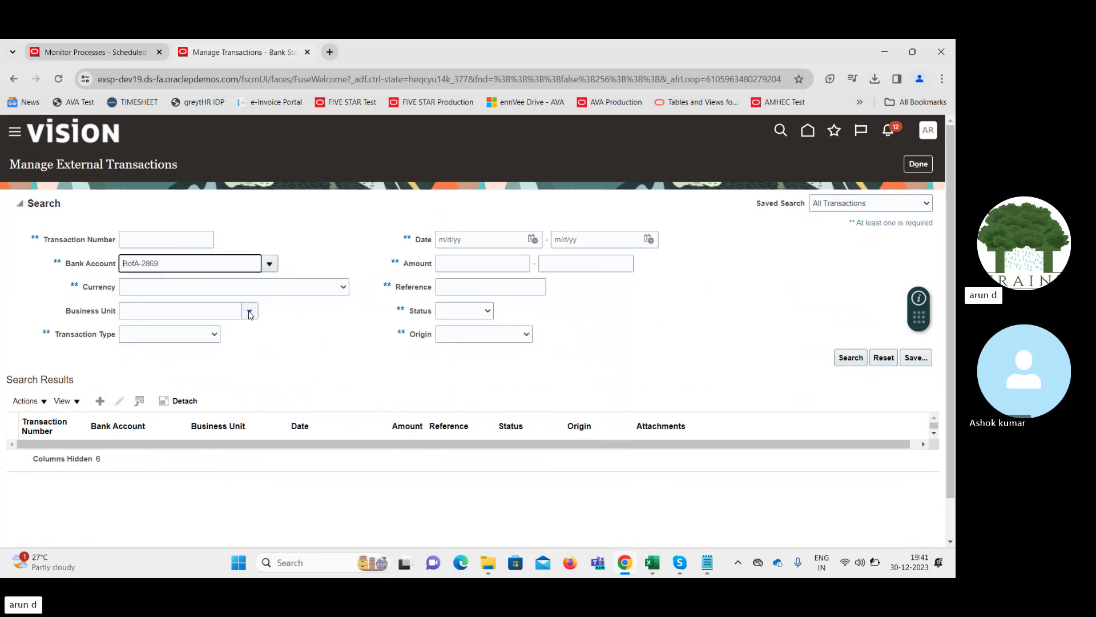
{"action": "left_click", "coordinate": [250, 313]}
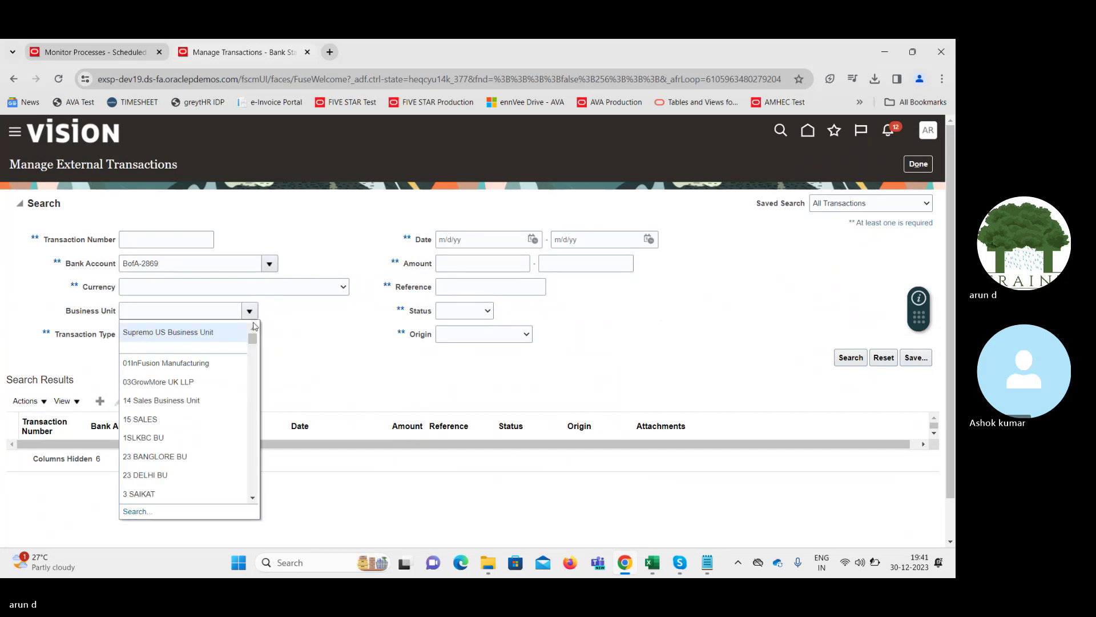
{"action": "left_click", "coordinate": [211, 332]}
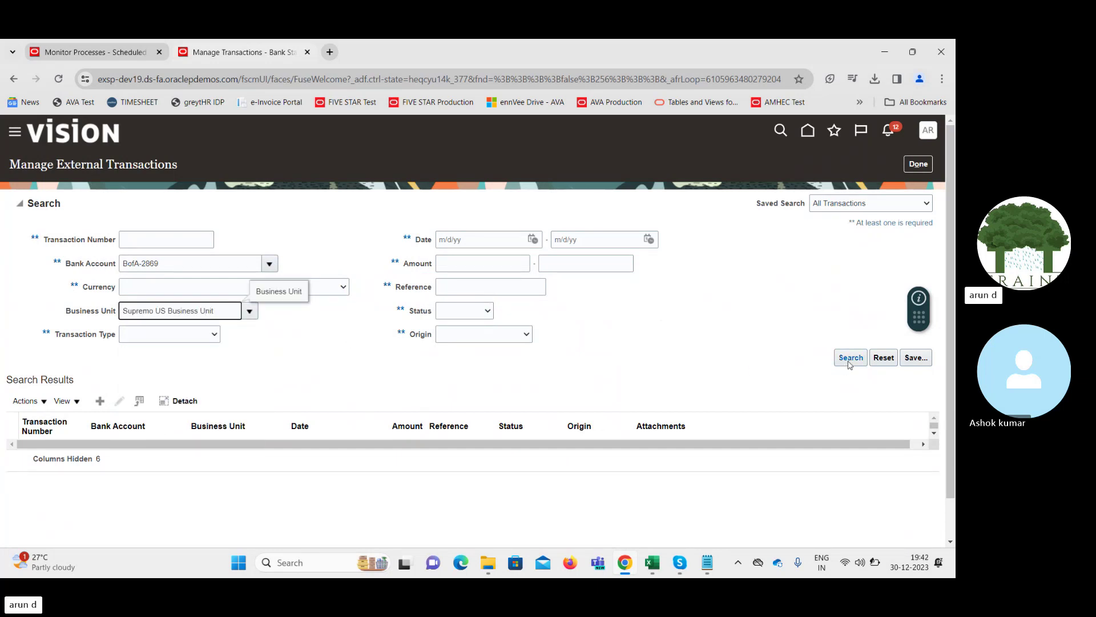
{"action": "left_click", "coordinate": [850, 359]}
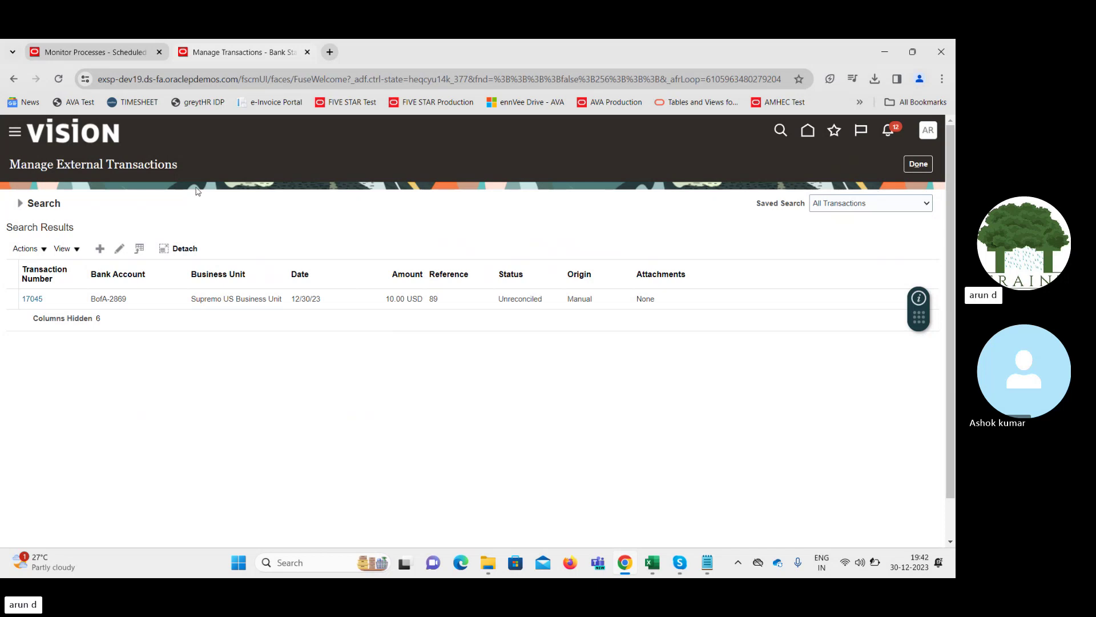
Open transaction 17045 and try View Accounting, dismissing the error
{"action": "left_click", "coordinate": [34, 298]}
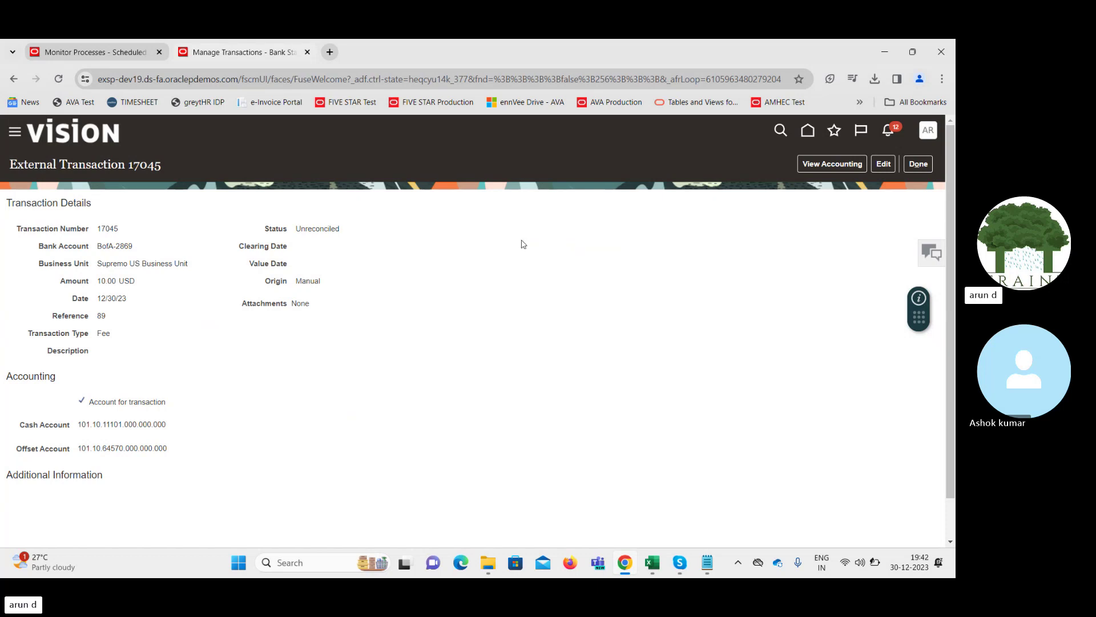
{"action": "left_click", "coordinate": [827, 164]}
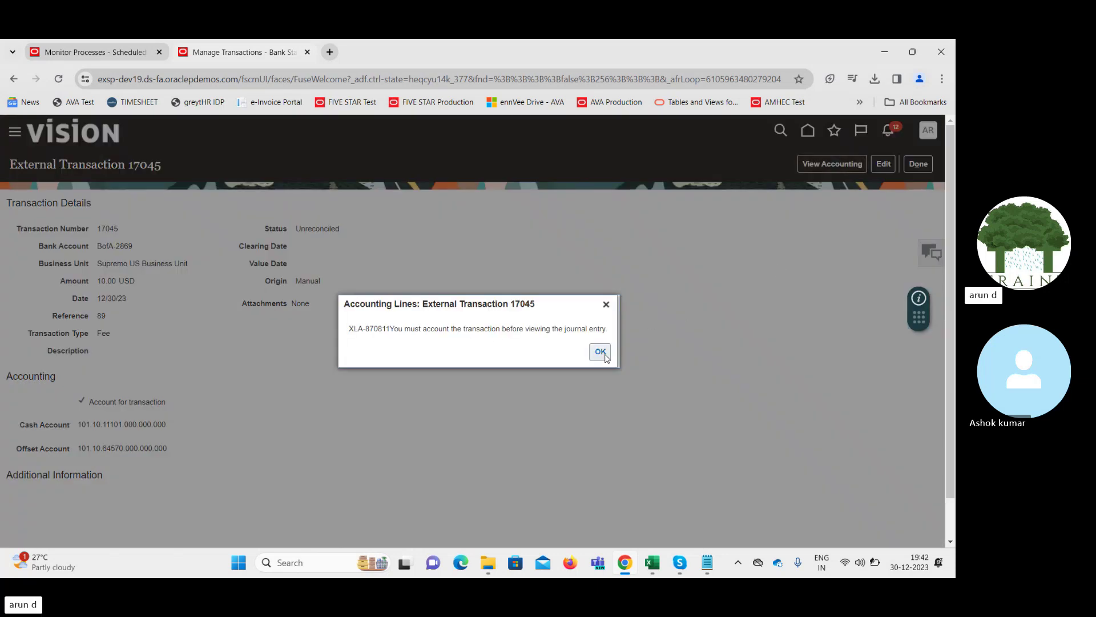
{"action": "left_click", "coordinate": [600, 351]}
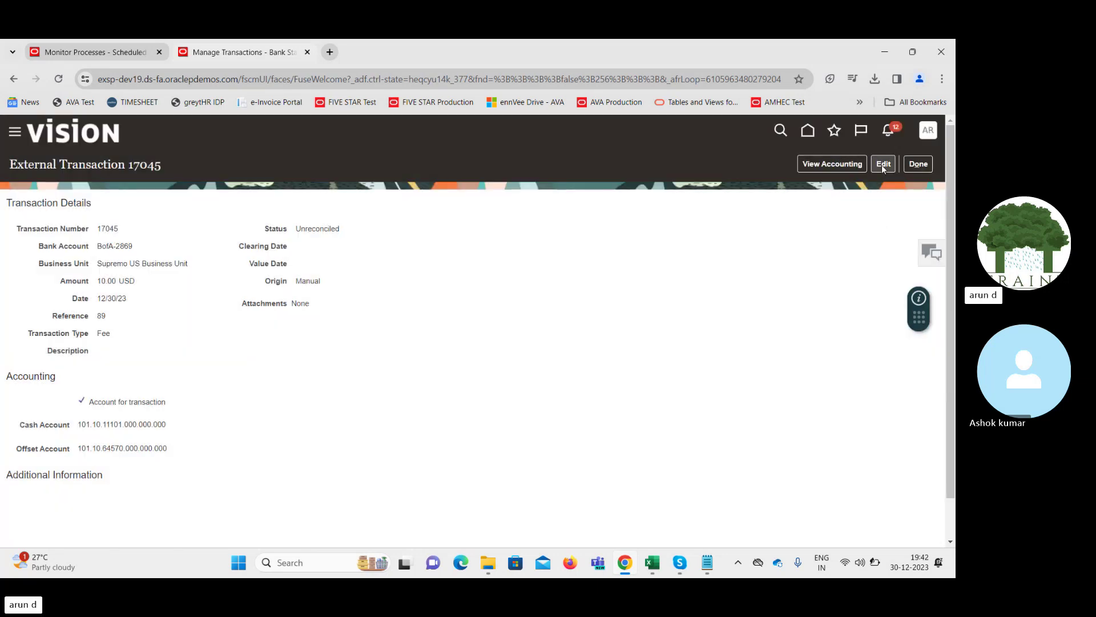
Edit transaction 17045, save and close it, and return to the results
{"action": "left_click", "coordinate": [881, 165]}
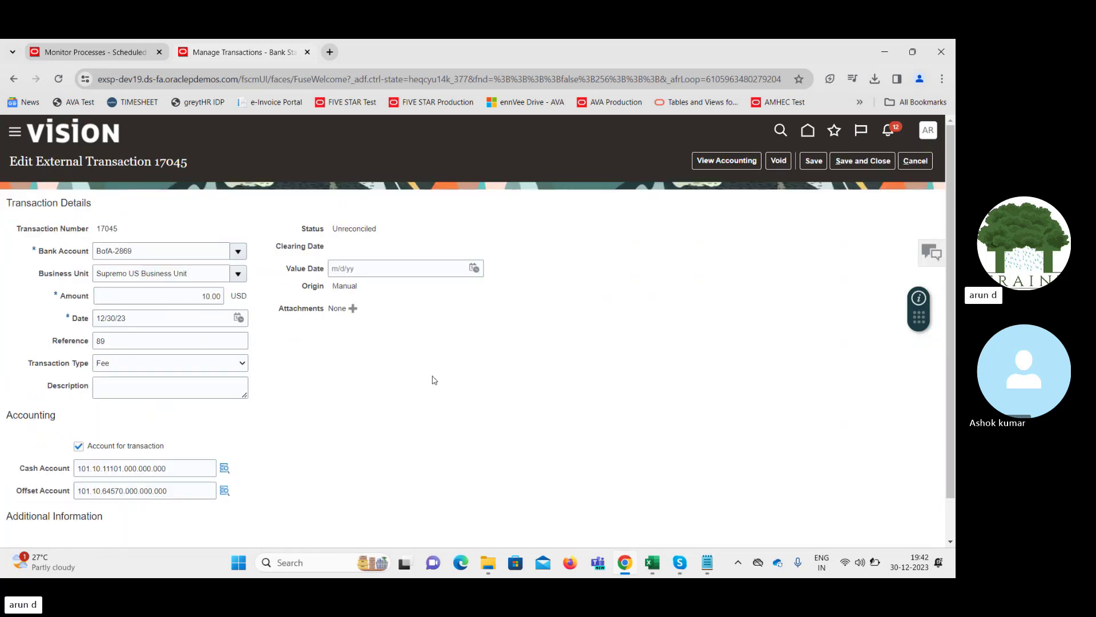
{"action": "mouse_move", "coordinate": [952, 306]}
{"action": "left_mouse_down"}
{"action": "mouse_move", "coordinate": [956, 347]}
{"action": "mouse_move", "coordinate": [952, 308]}
{"action": "left_mouse_up"}
{"action": "left_click", "coordinate": [861, 162]}
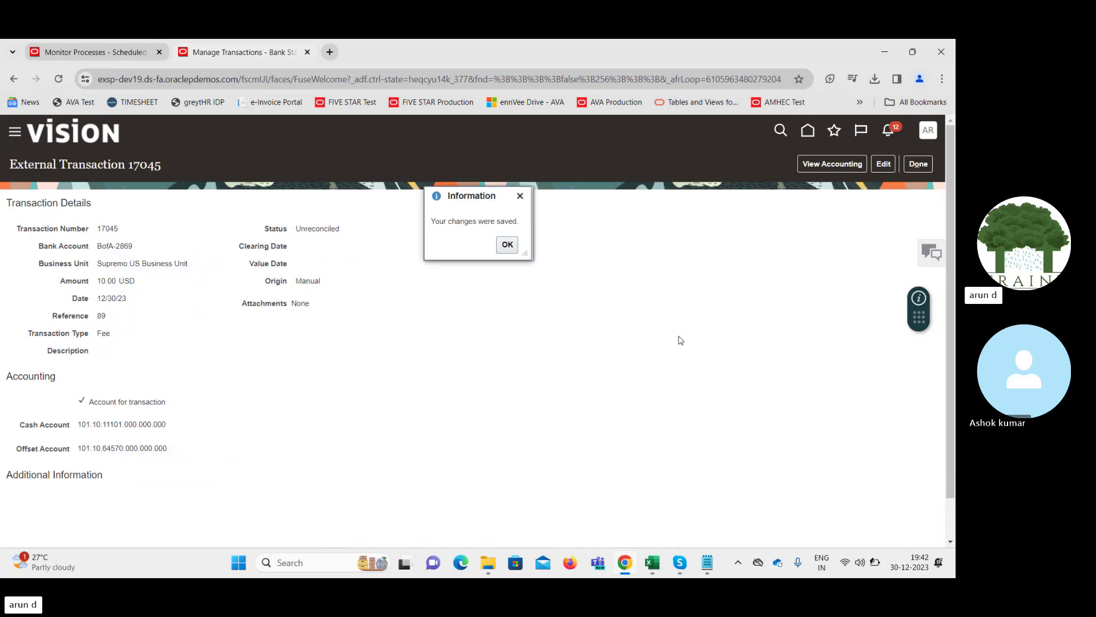
{"action": "left_click", "coordinate": [507, 245]}
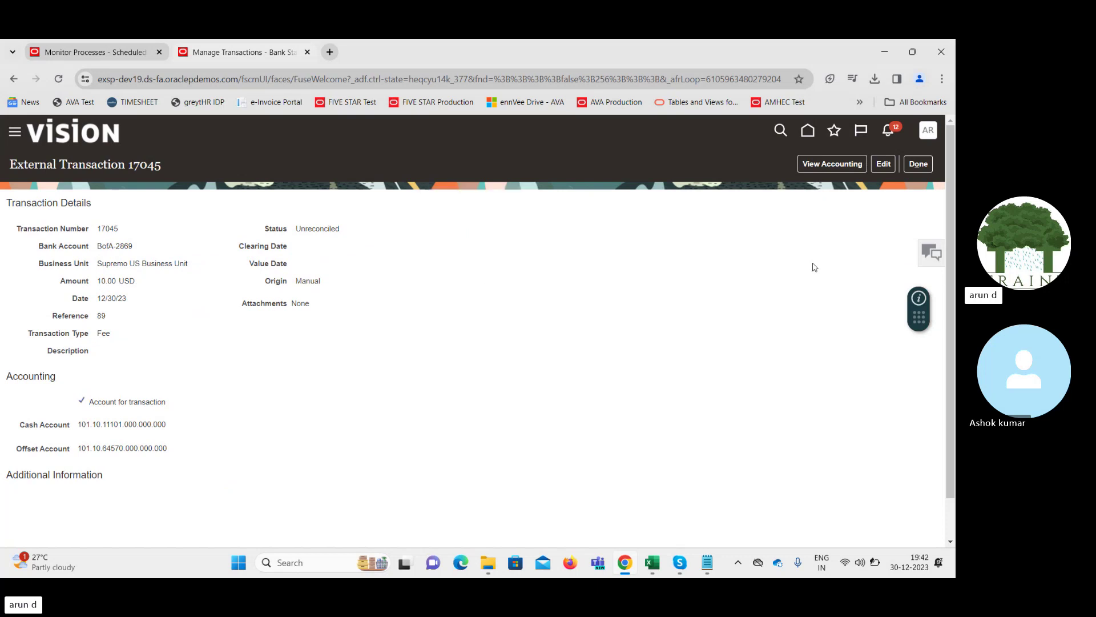
{"action": "left_click", "coordinate": [920, 166]}
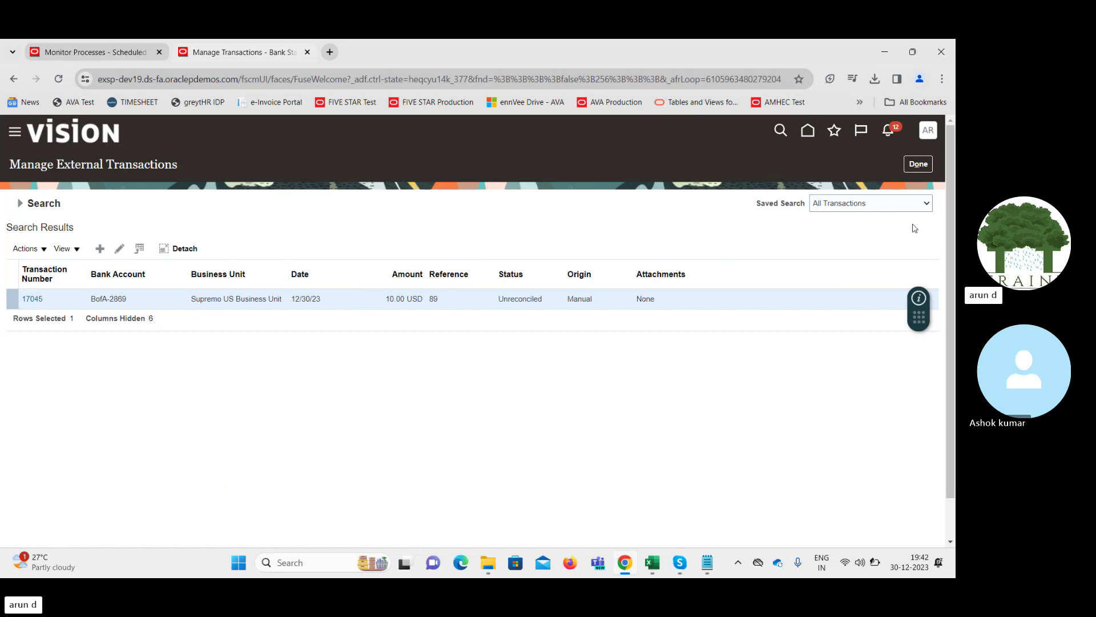
Leave Manage External Transactions and show the Bank Statements overview task list
{"action": "left_click", "coordinate": [923, 167]}
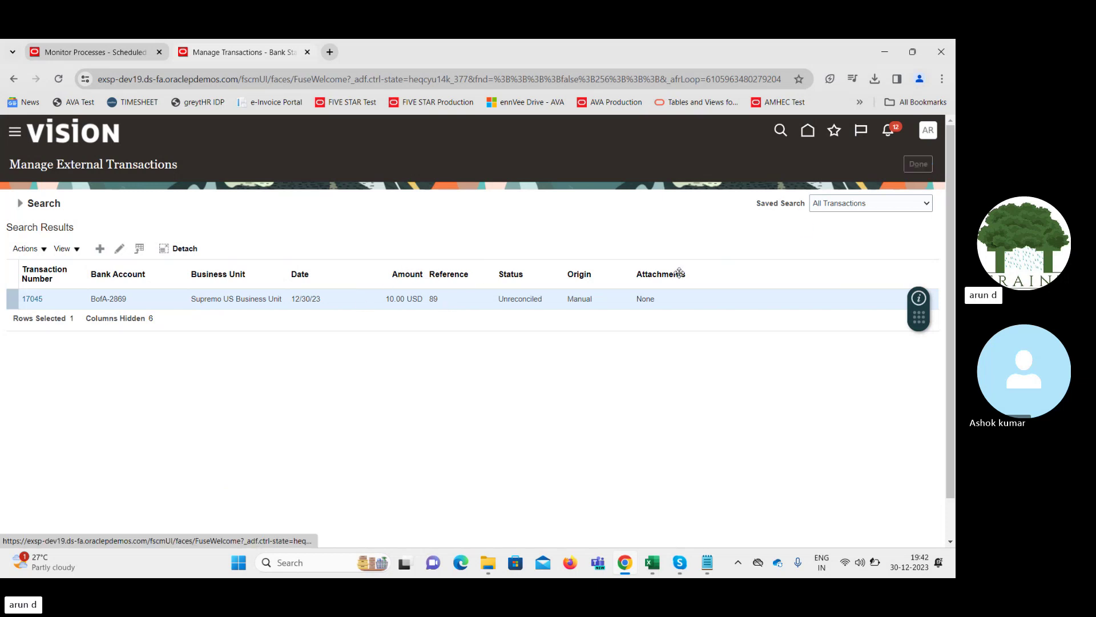
{"action": "left_click", "coordinate": [935, 255]}
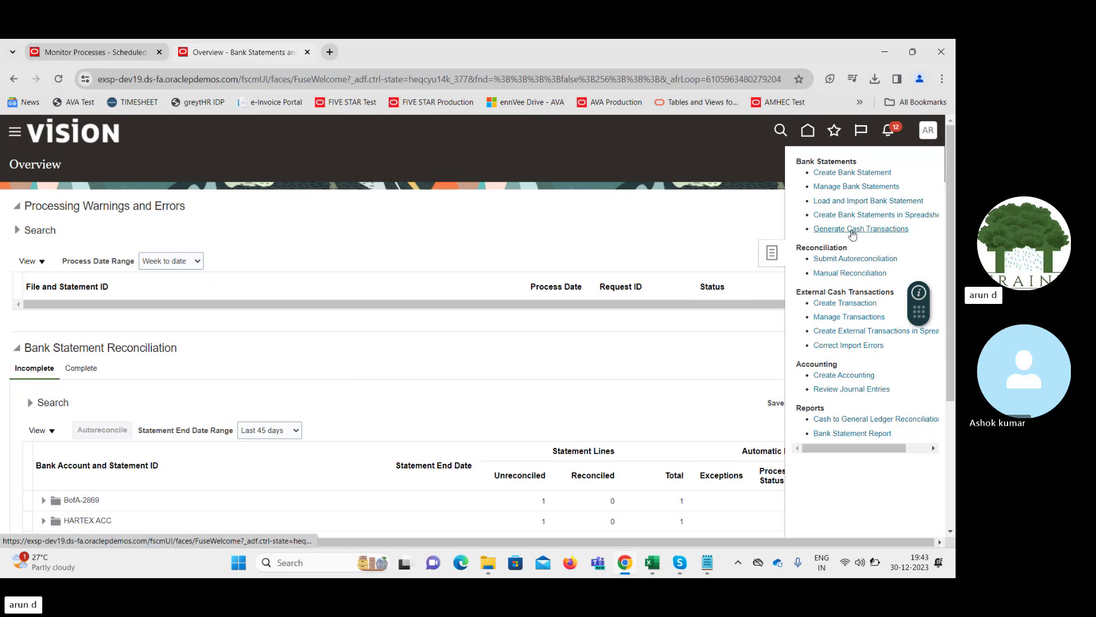
{"action": "left_click", "coordinate": [852, 230]}
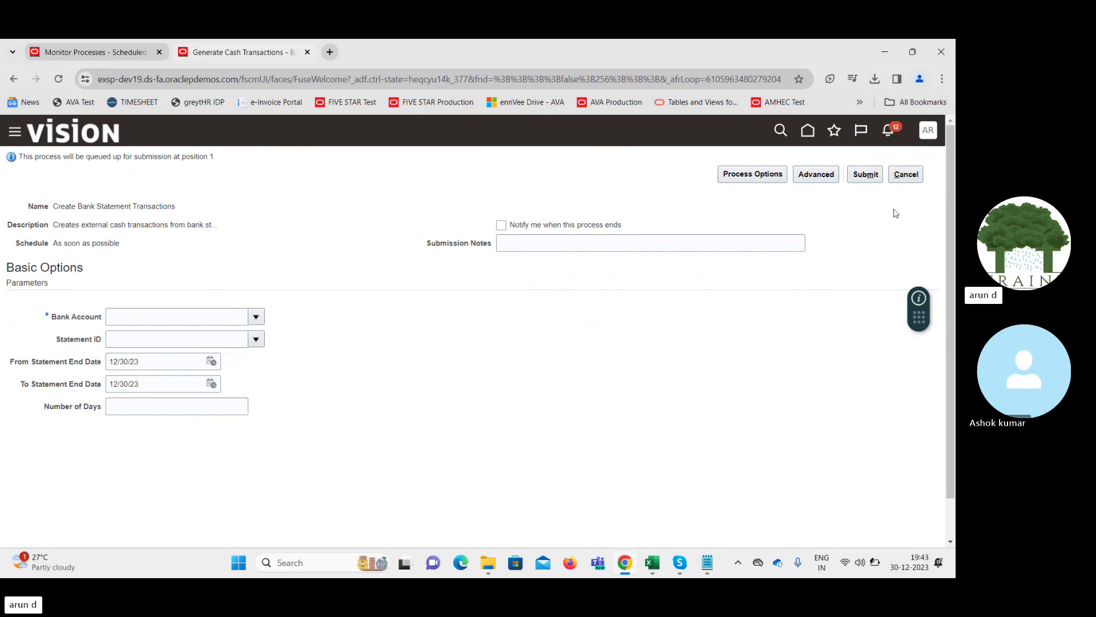
{"action": "left_click", "coordinate": [905, 175]}
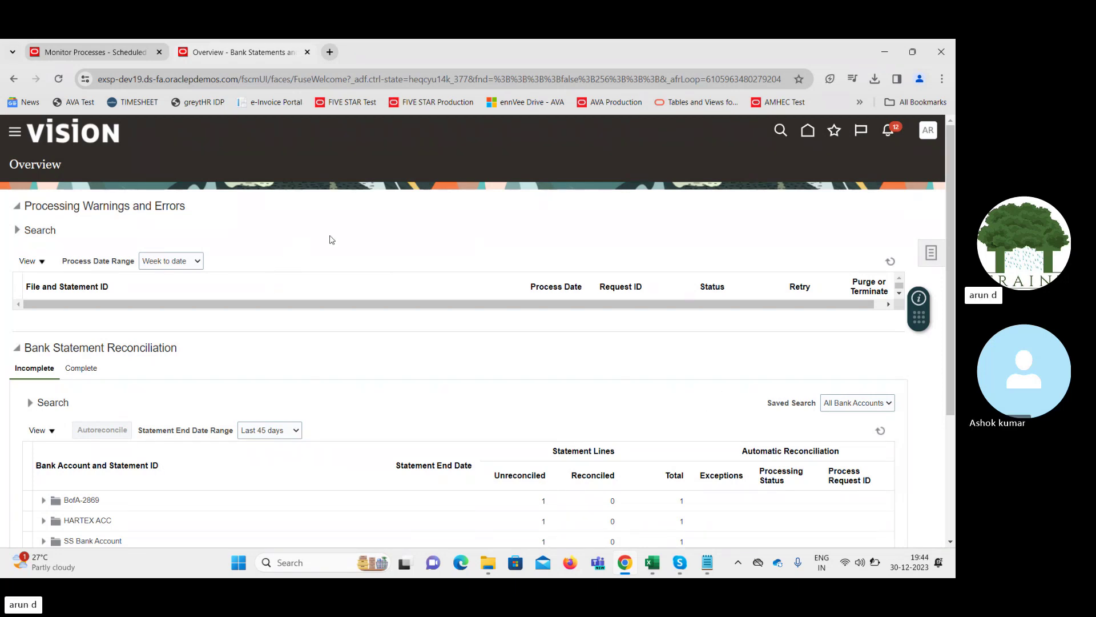
Show the Bank Statements task list from the Tasks panel on the reconciliation overview
{"action": "left_click", "coordinate": [933, 254]}
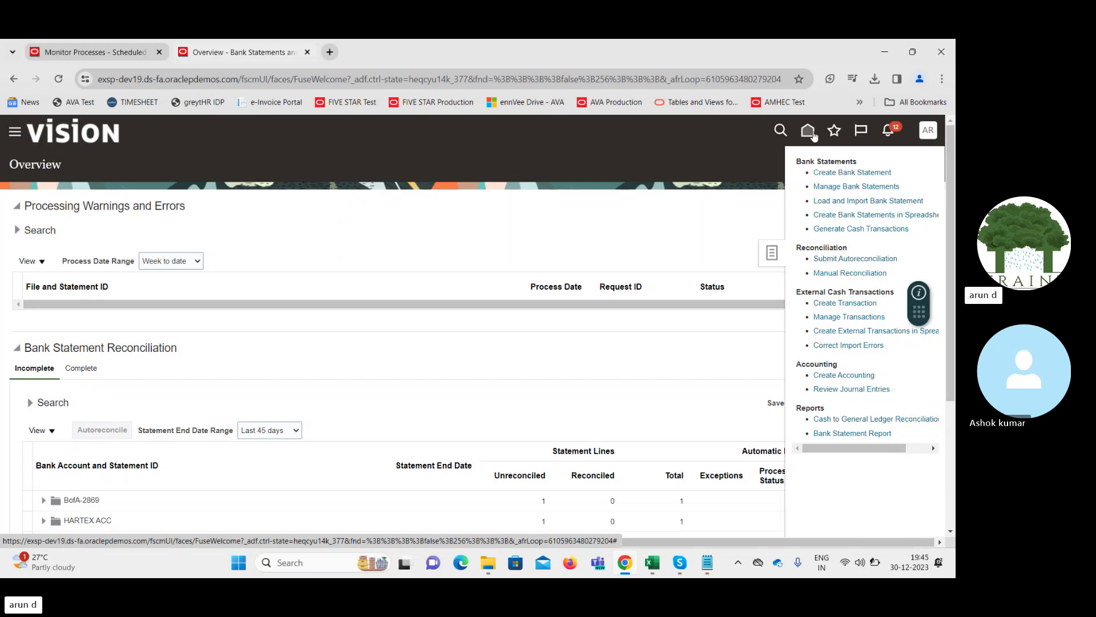
Return to the home page and start a new bank account transfer from Quick Actions
{"action": "left_click", "coordinate": [810, 133]}
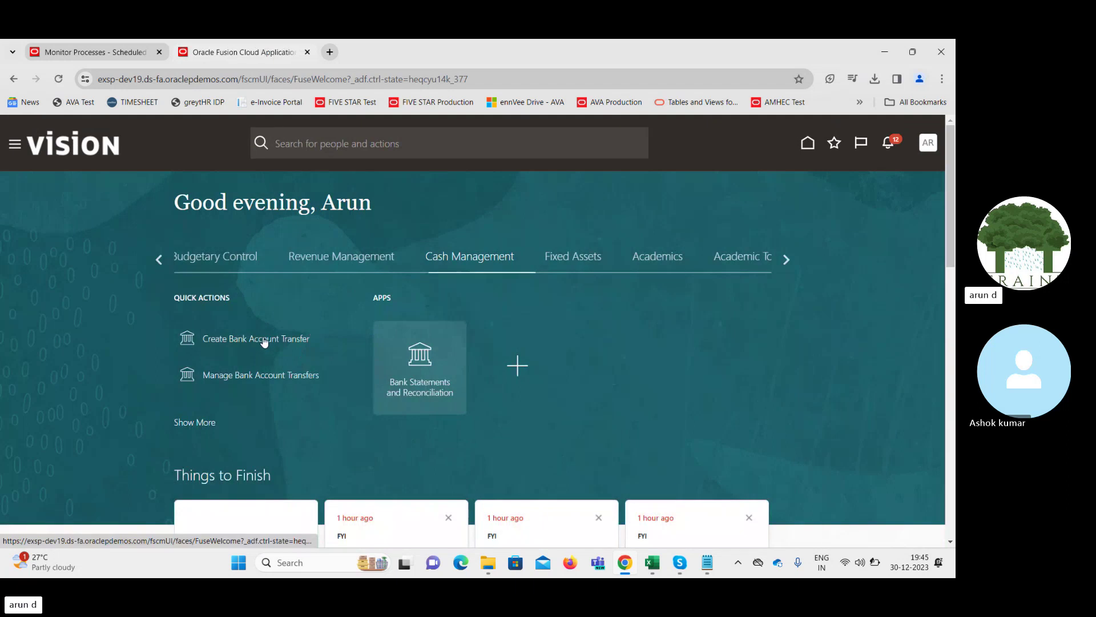
{"action": "left_click", "coordinate": [263, 342]}
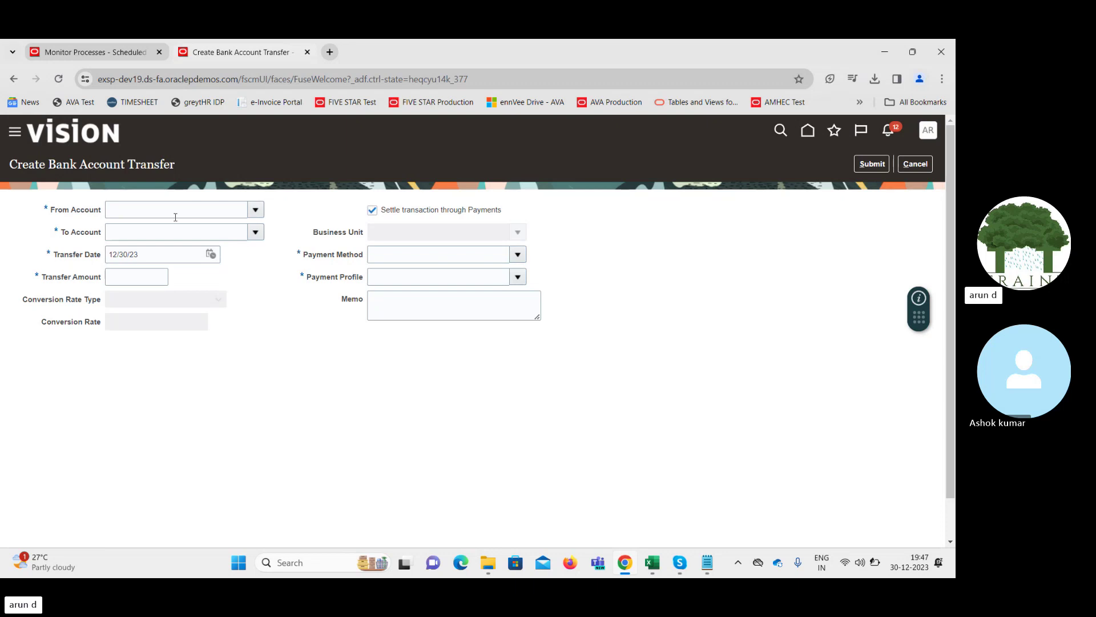
Keep settling the transfer through Payments and set the From Account to BofA-2869
{"action": "left_click", "coordinate": [371, 210]}
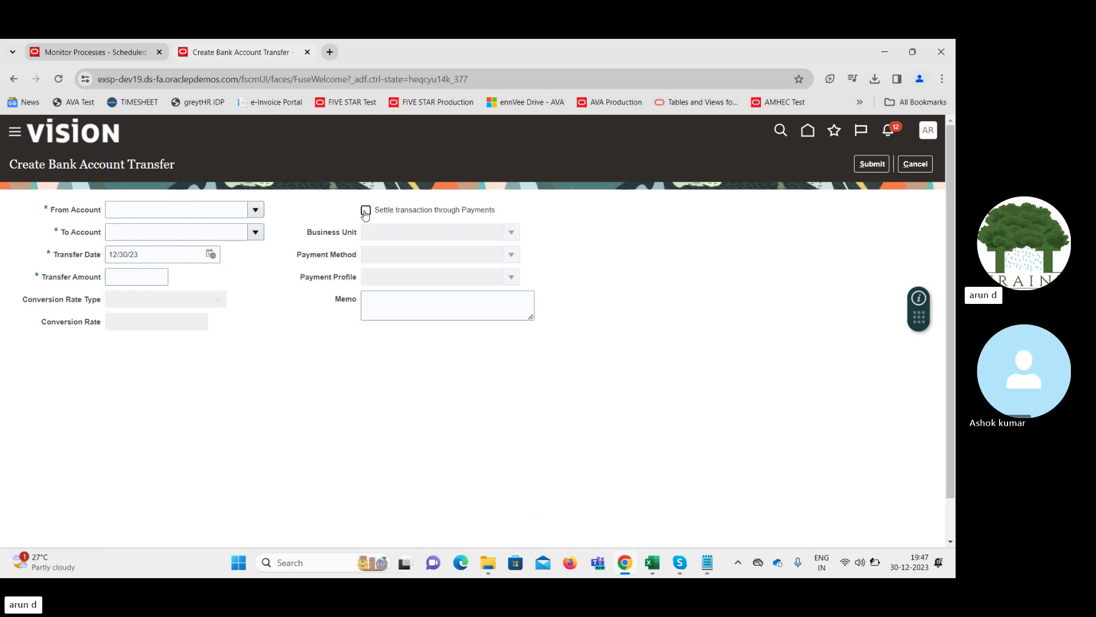
{"action": "left_click", "coordinate": [366, 212]}
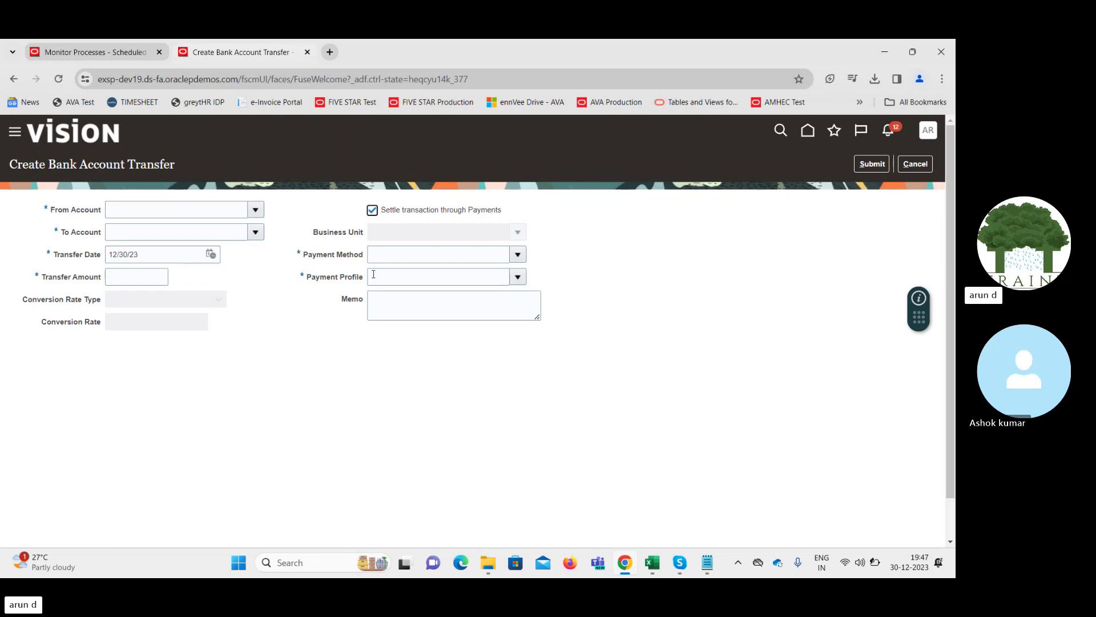
{"action": "left_click", "coordinate": [255, 213]}
{"action": "left_click", "coordinate": [231, 208]}
{"action": "type", "text": "b"}
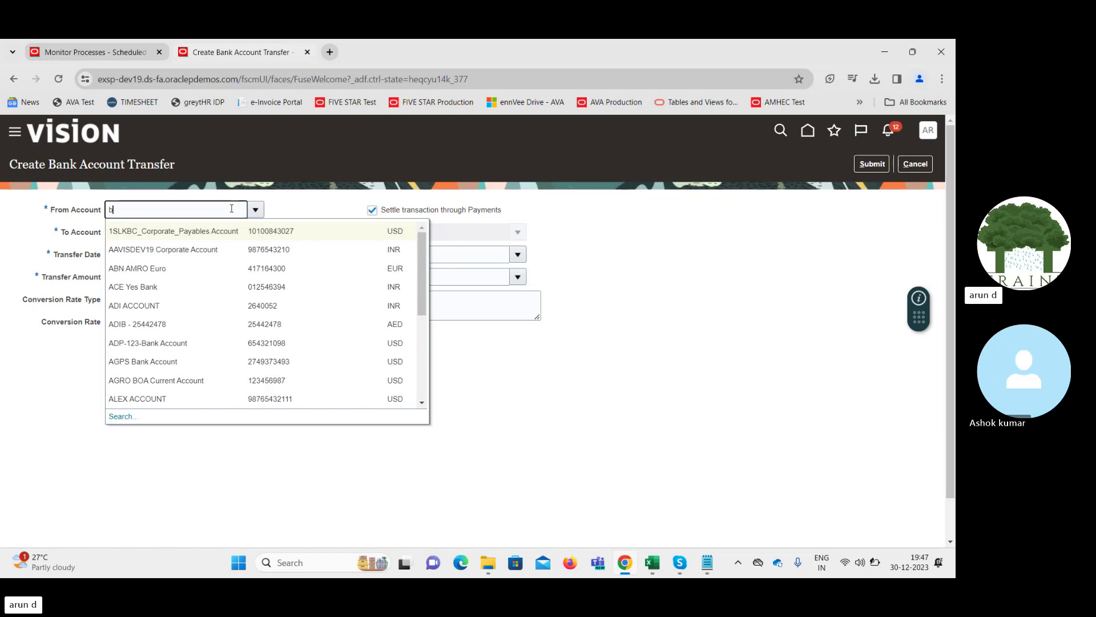
{"action": "type", "text": "of"}
{"action": "key", "text": "Tab"}
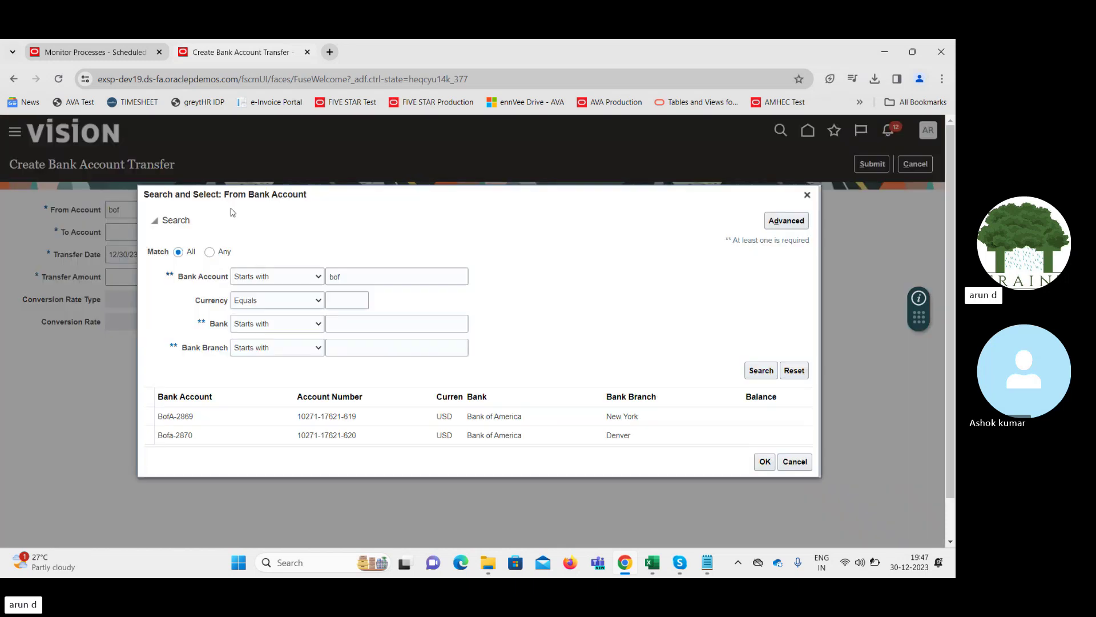
{"action": "double_click", "coordinate": [230, 418]}
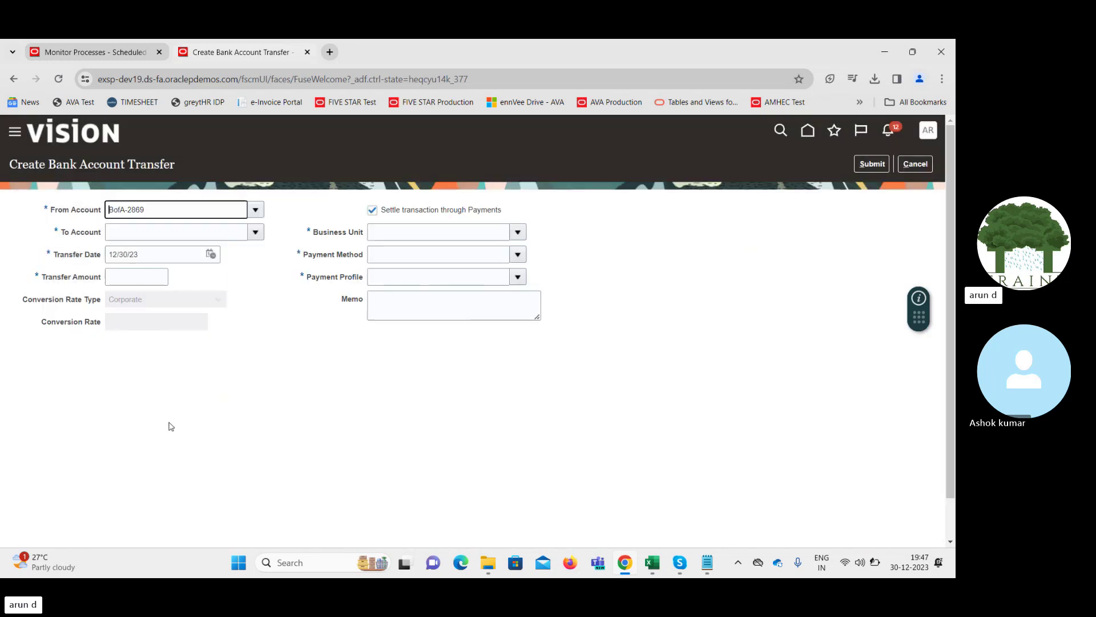
Set the To Account to Bofa-2870 and move to the Transfer Amount field
{"action": "left_click", "coordinate": [256, 232]}
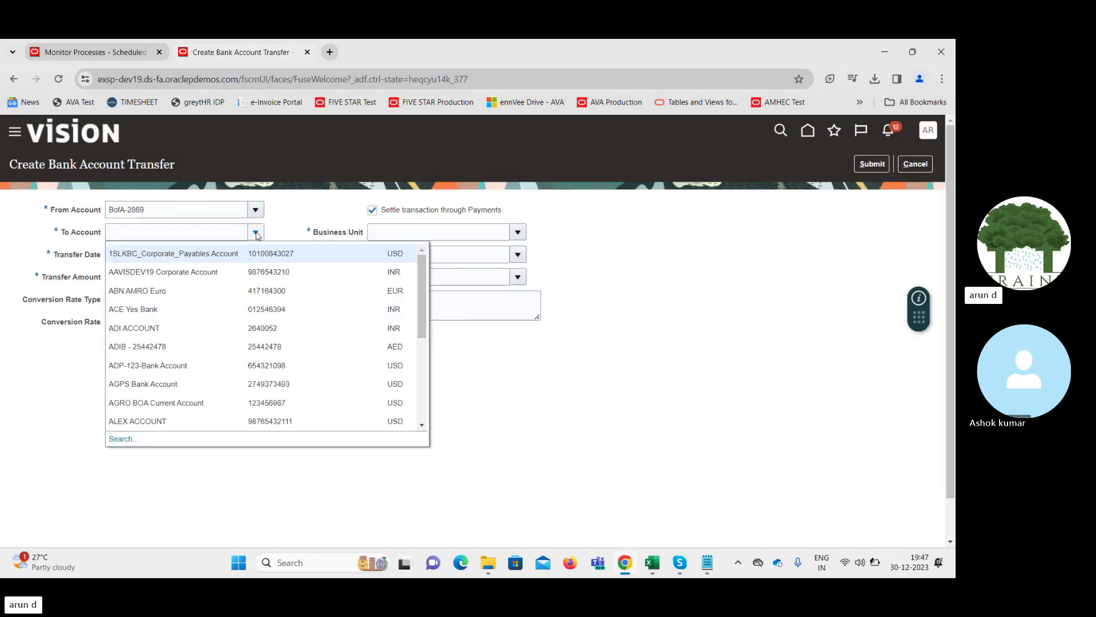
{"action": "left_click", "coordinate": [214, 231]}
{"action": "type", "text": "bof"}
{"action": "key", "text": "Tab"}
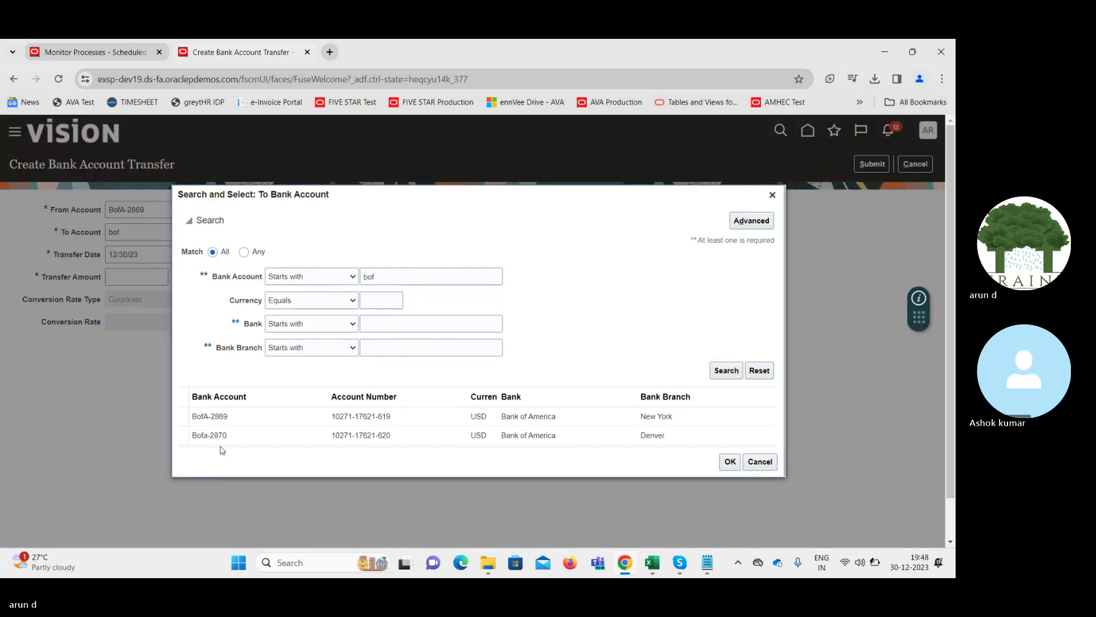
{"action": "left_click", "coordinate": [225, 435]}
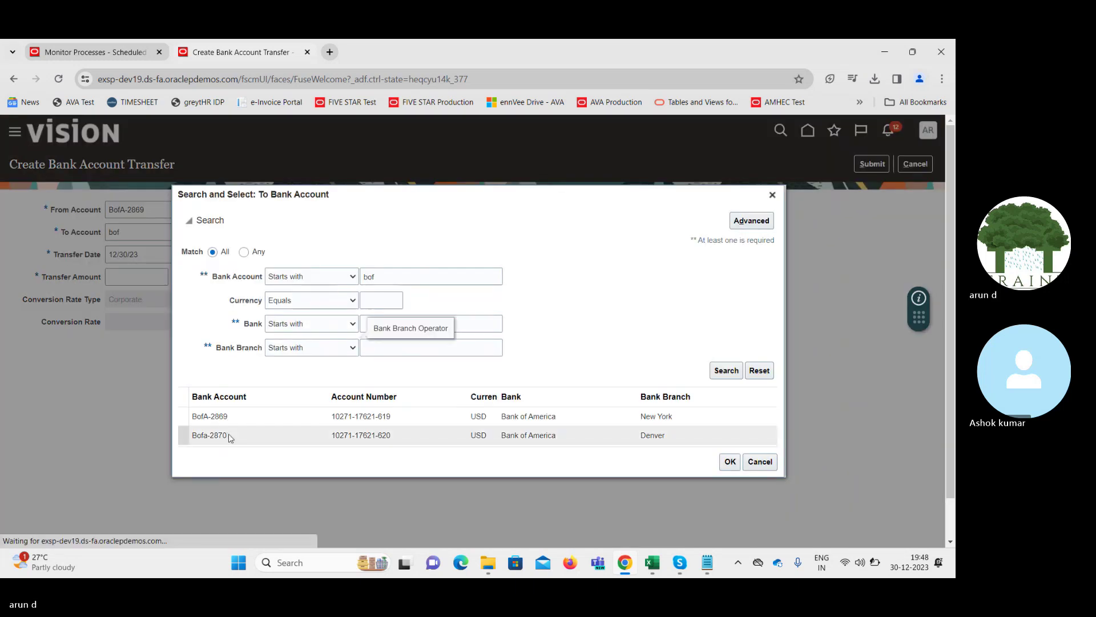
{"action": "double_click", "coordinate": [225, 435]}
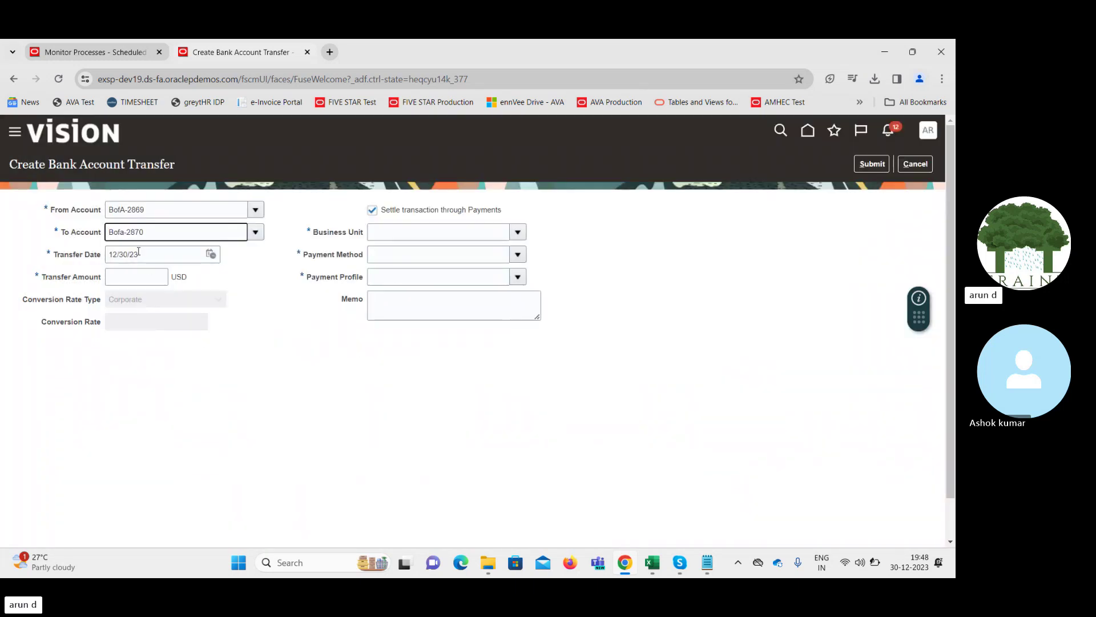
{"action": "left_click", "coordinate": [133, 278]}
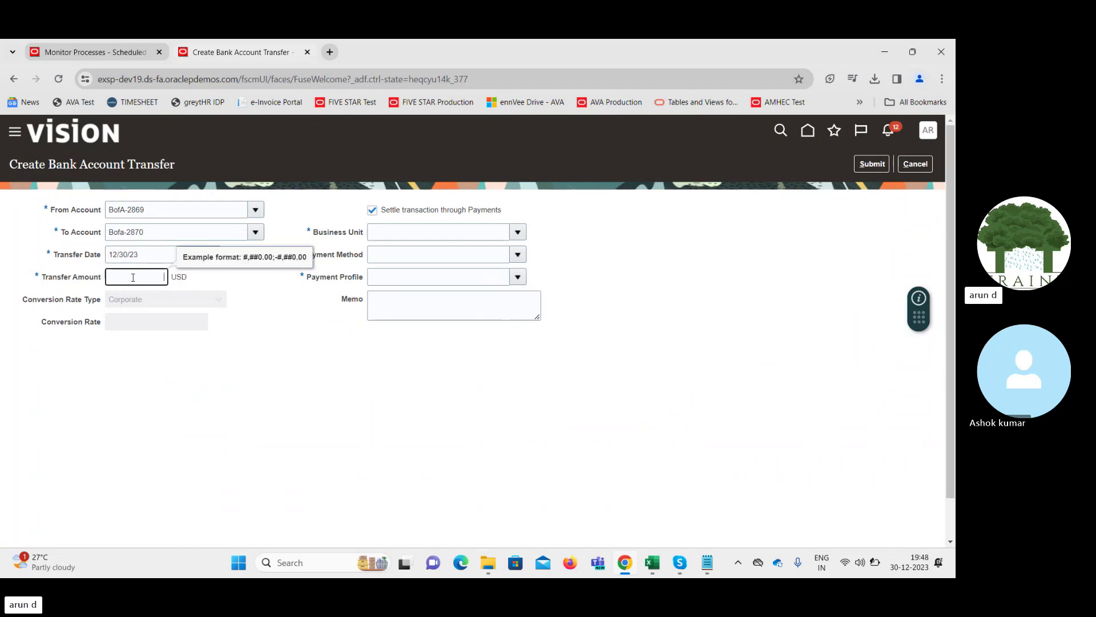
Enter a transfer amount of 5400 and choose Supremo US Business Unit
{"action": "type", "text": "5400"}
{"action": "key", "text": "Tab"}
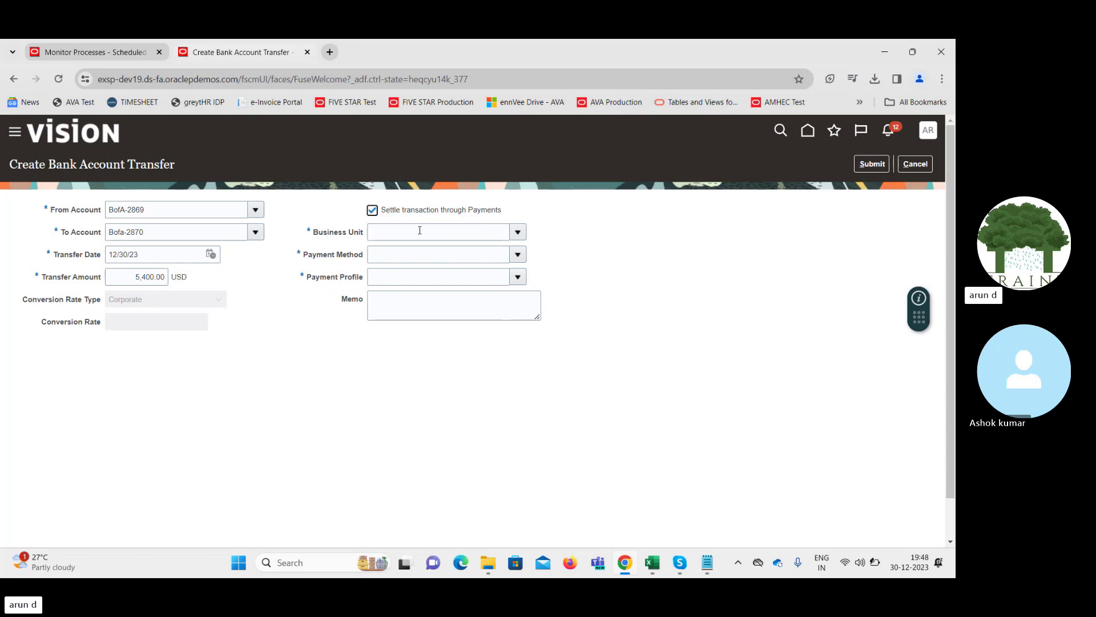
{"action": "left_click", "coordinate": [519, 236]}
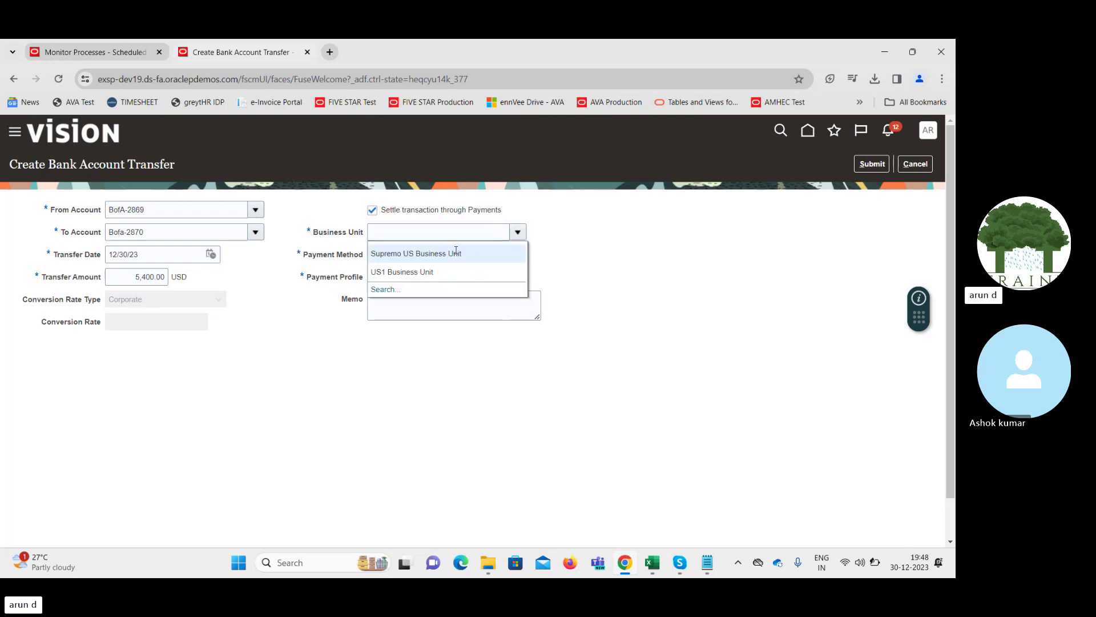
{"action": "left_click", "coordinate": [447, 253]}
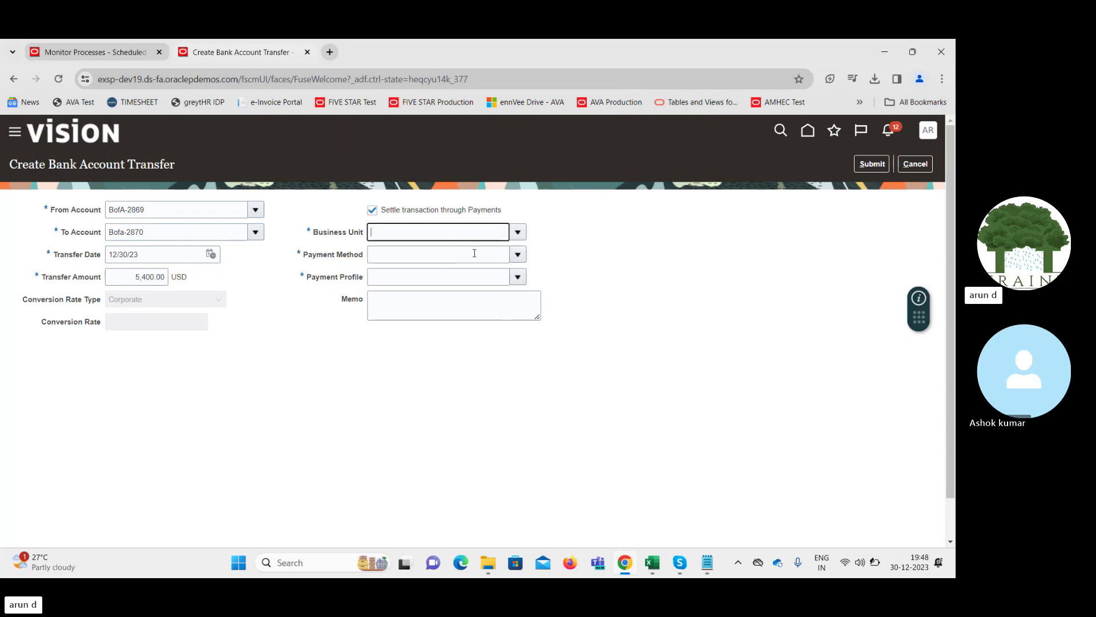
Set the payment method to ACE Check and the payment profile to PayPal
{"action": "left_click", "coordinate": [520, 253]}
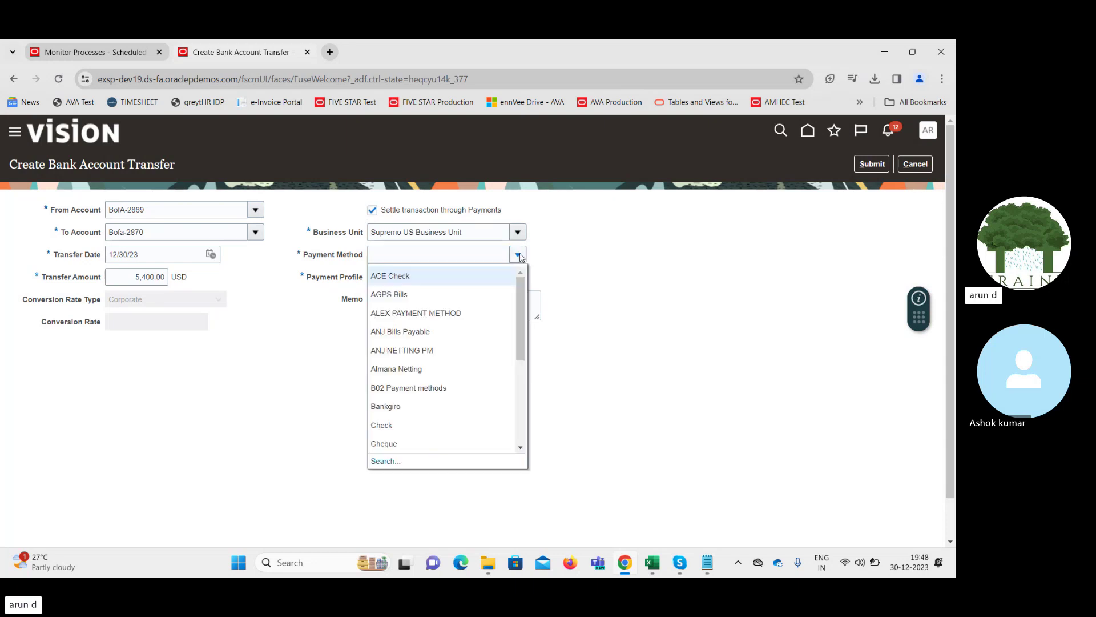
{"action": "left_click", "coordinate": [472, 274]}
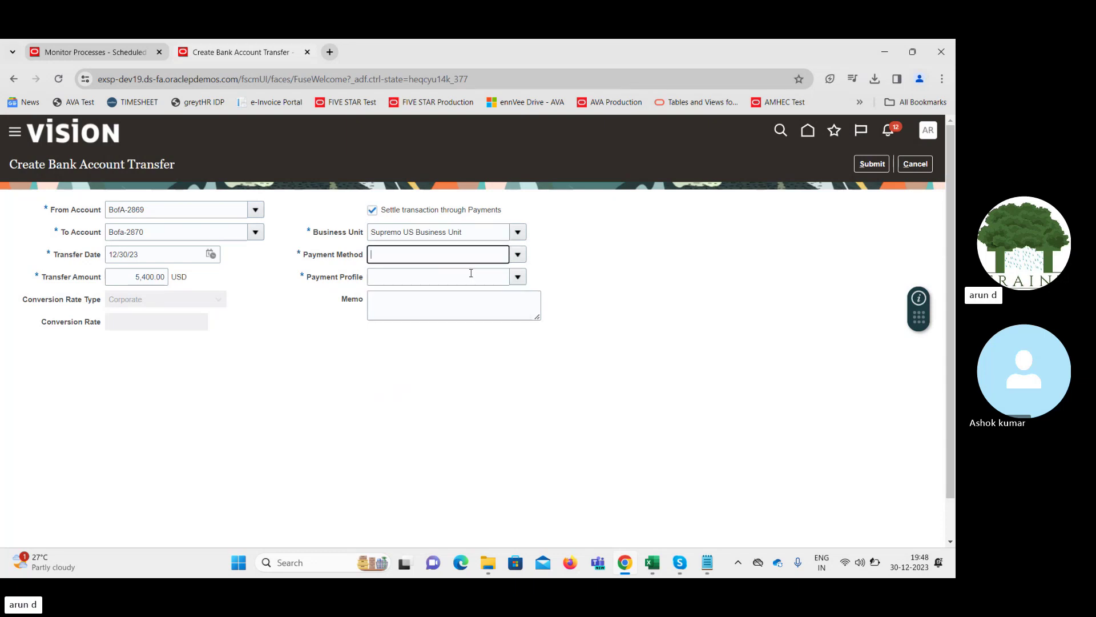
{"action": "left_click", "coordinate": [519, 278]}
{"action": "left_click", "coordinate": [520, 278]}
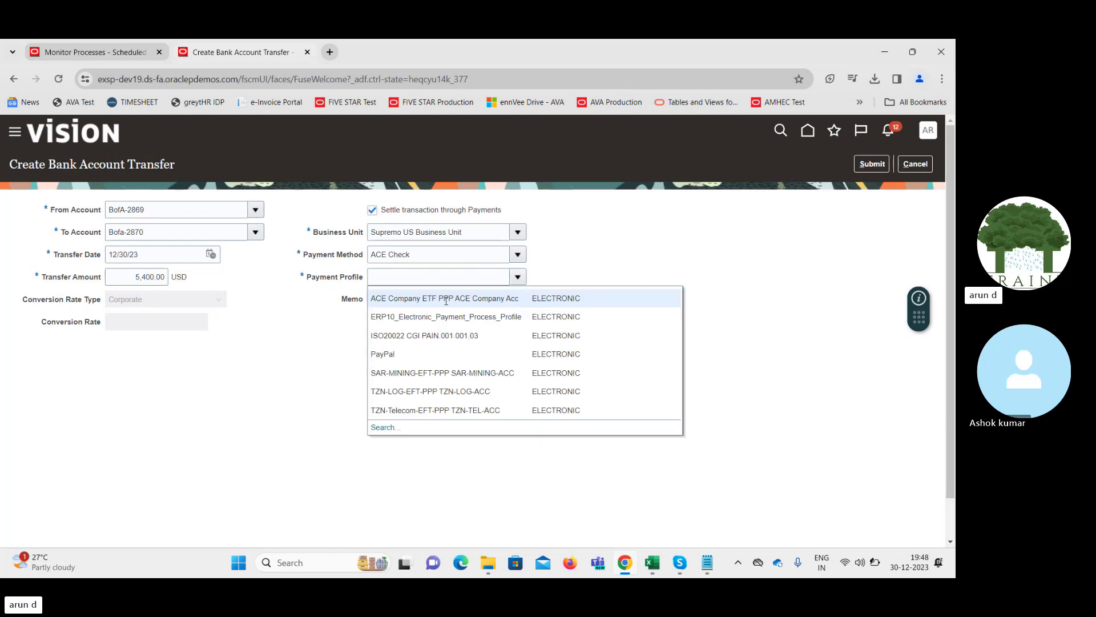
{"action": "left_click", "coordinate": [398, 354]}
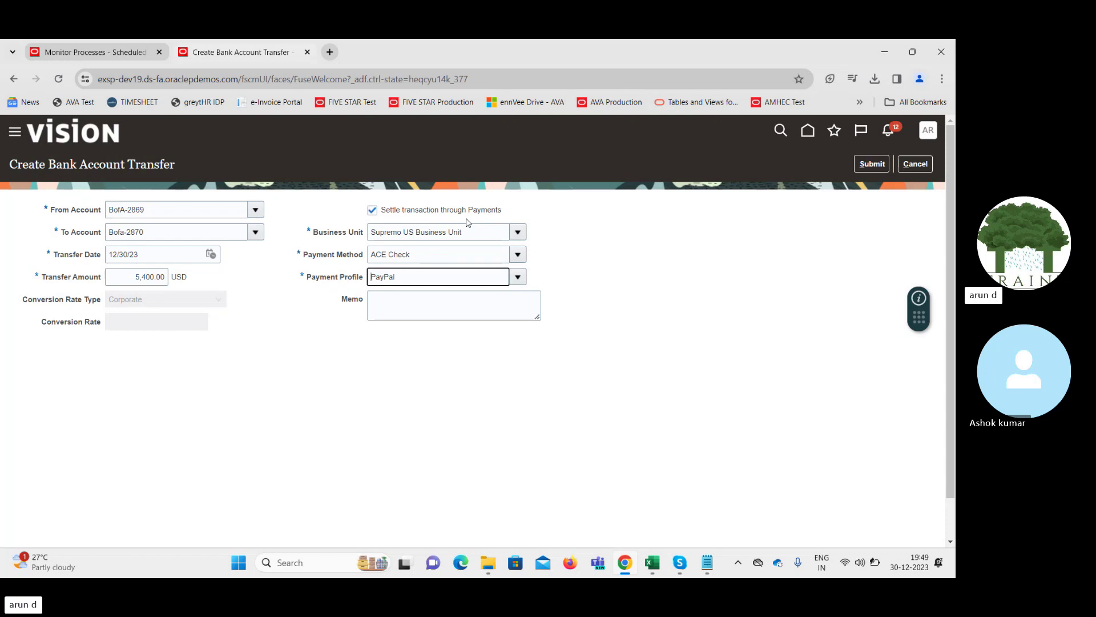
Submit and confirm transfer 2021 for 5,400.00 USD, then open Scheduled Processes
{"action": "left_click", "coordinate": [865, 168]}
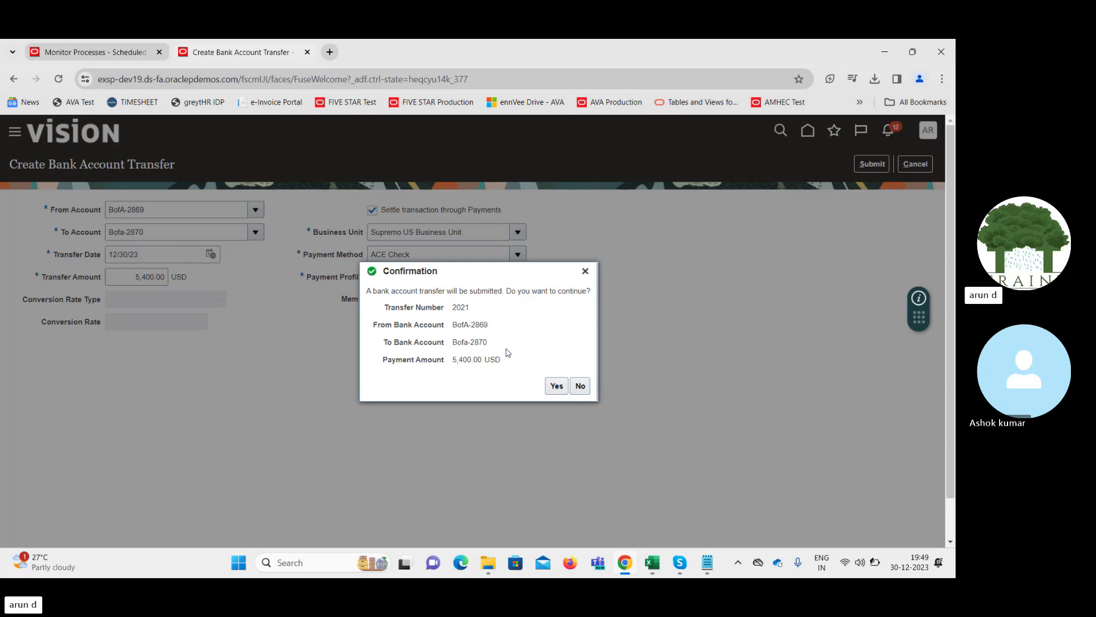
{"action": "left_click", "coordinate": [557, 386]}
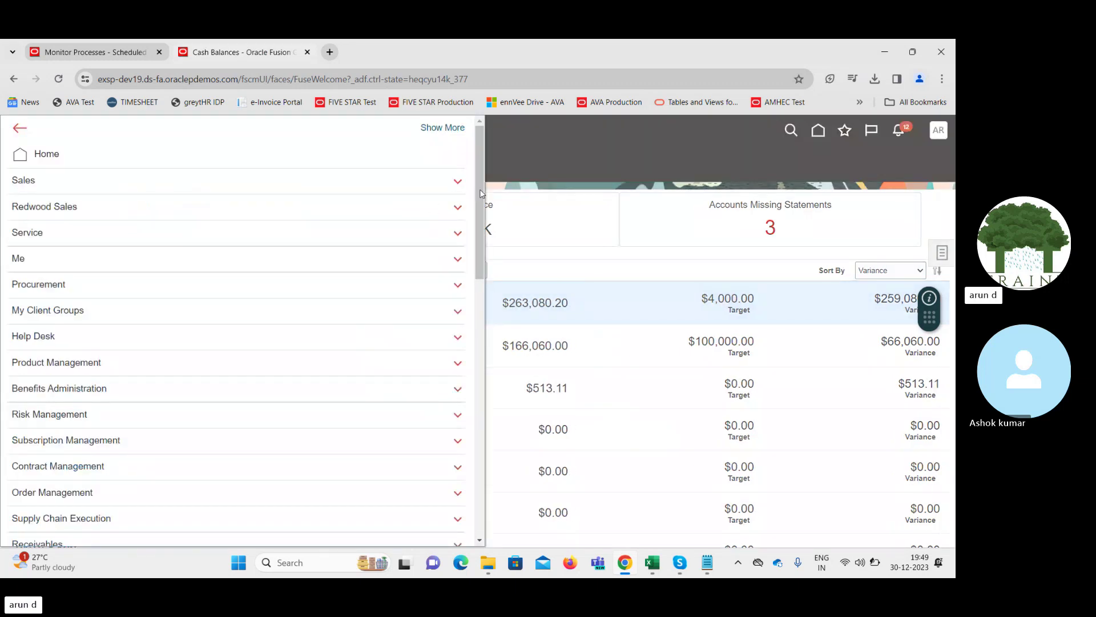
{"action": "left_click_drag", "start_coordinate": [480, 189], "coordinate": [491, 507]}
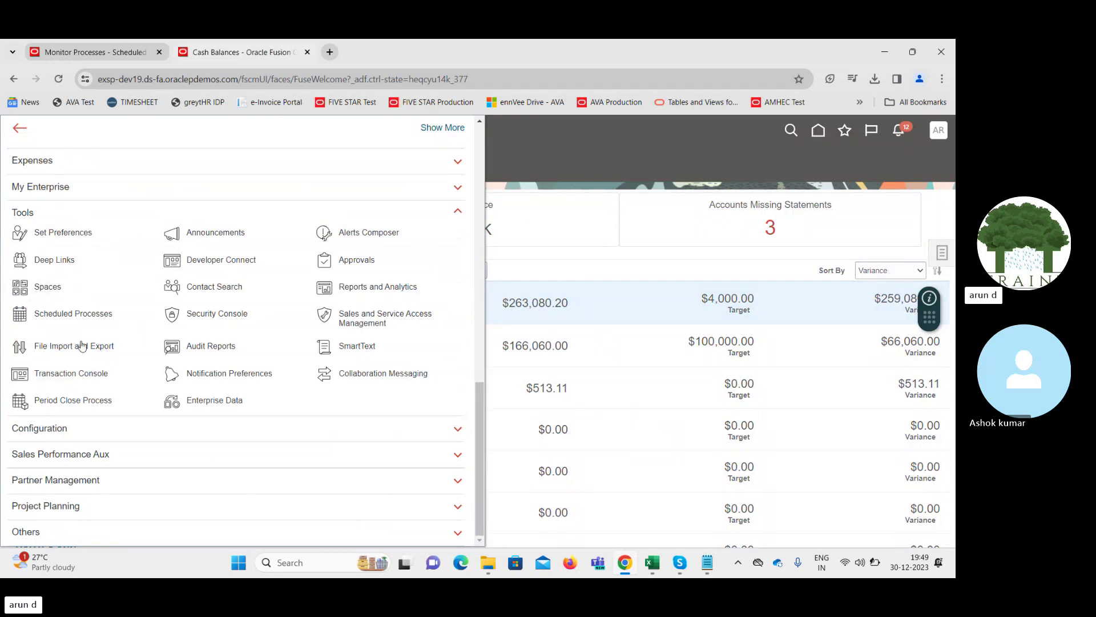
{"action": "left_click", "coordinate": [68, 320]}
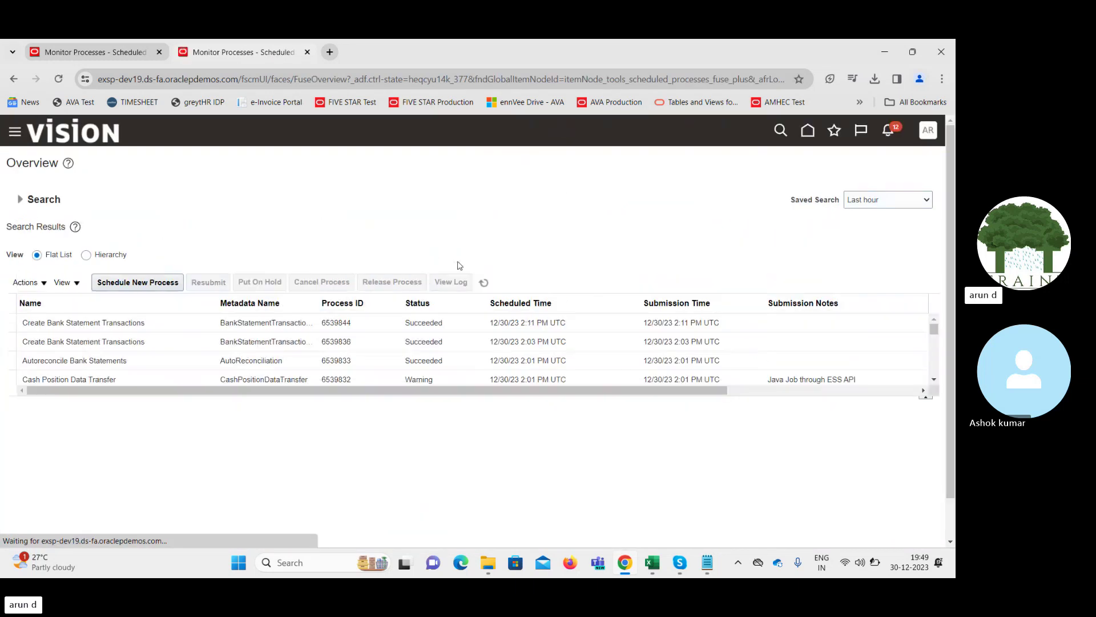
{"action": "left_click", "coordinate": [484, 282]}
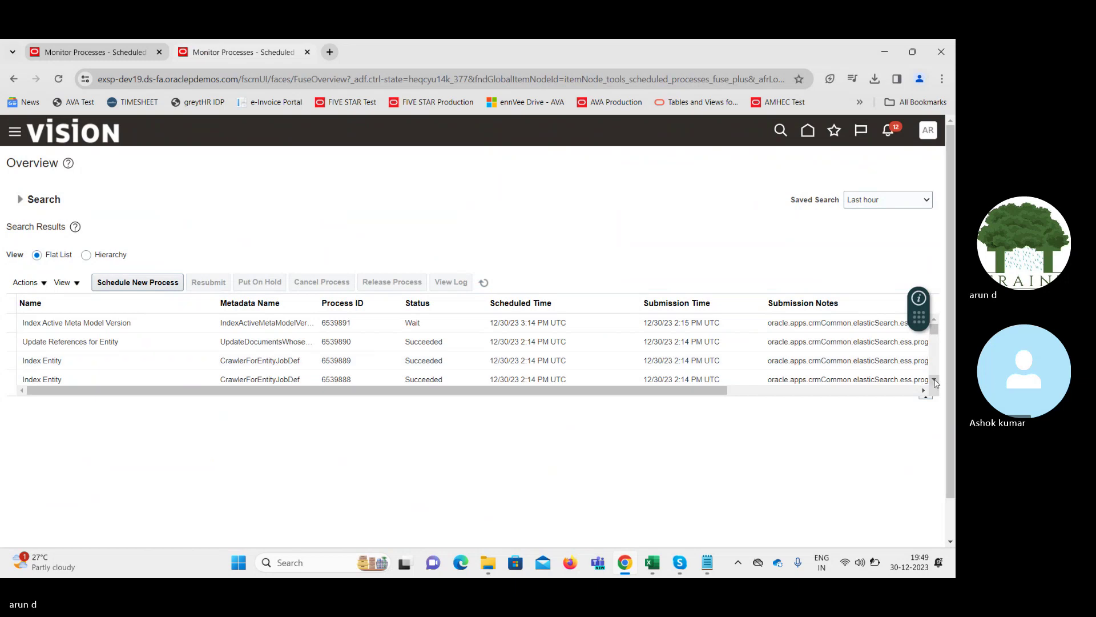
{"action": "left_click", "coordinate": [935, 380]}
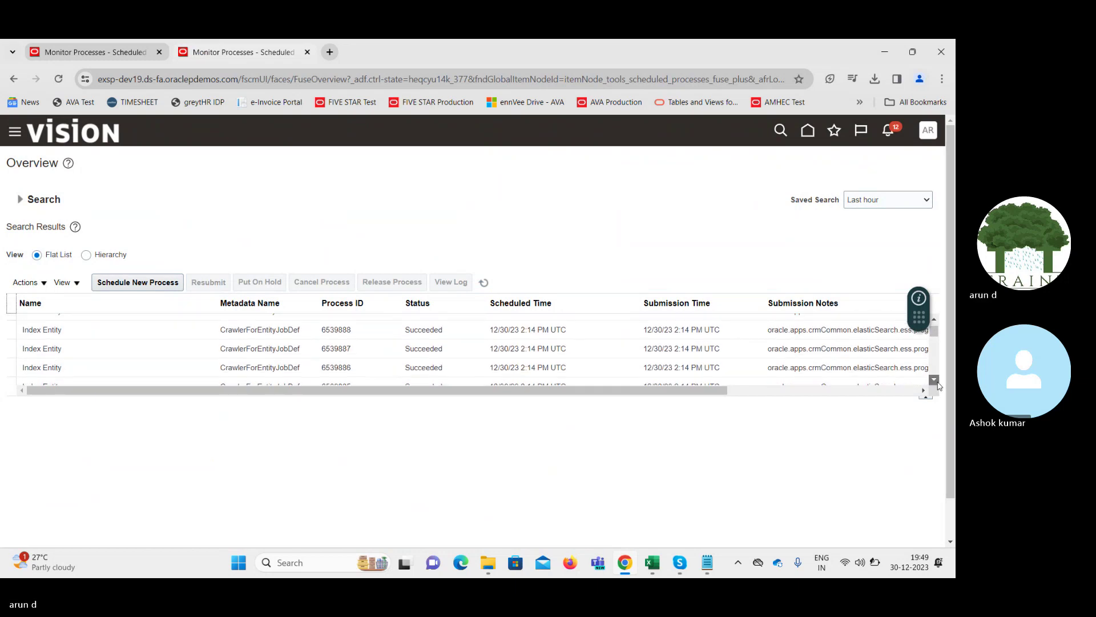
{"action": "left_click", "coordinate": [935, 381]}
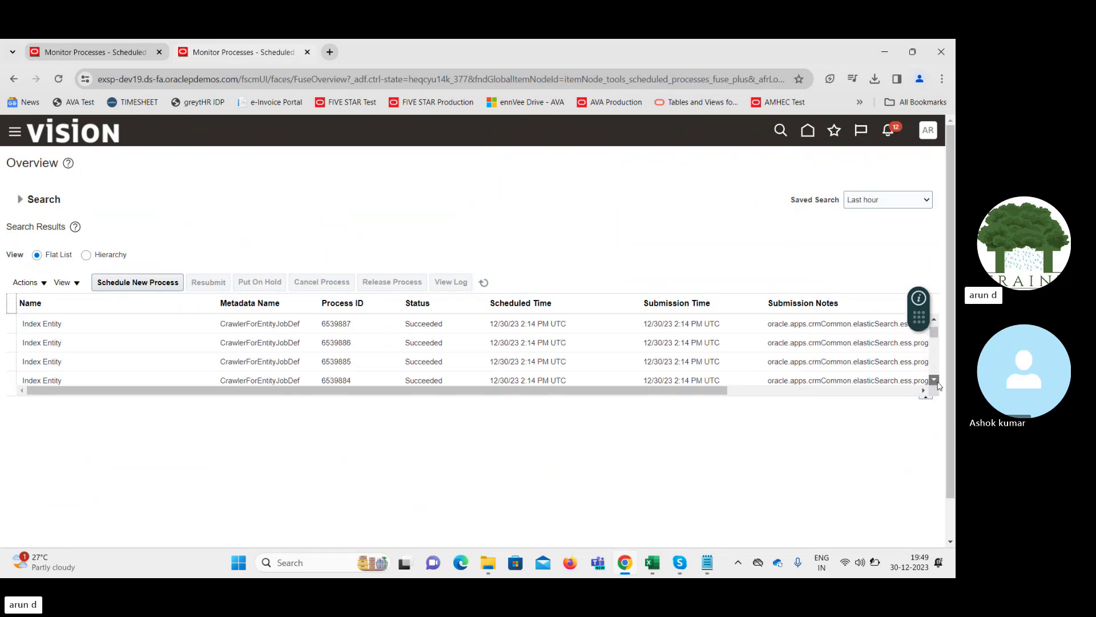
{"action": "left_click", "coordinate": [935, 380]}
{"action": "left_click", "coordinate": [935, 381]}
{"action": "left_click", "coordinate": [934, 380]}
{"action": "left_click", "coordinate": [935, 380]}
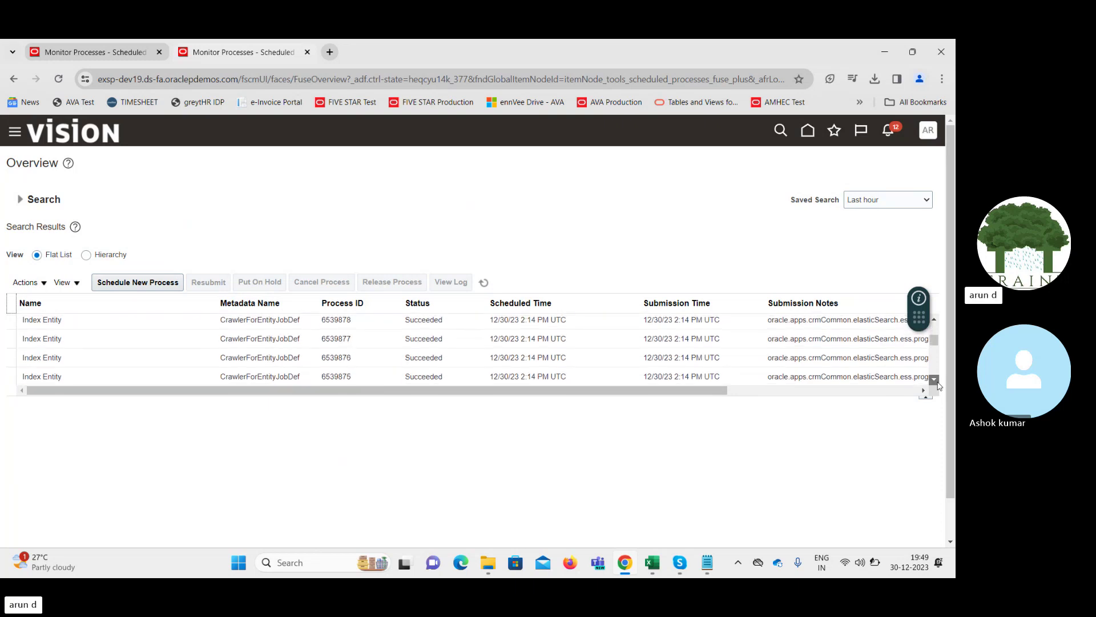
{"action": "left_click", "coordinate": [935, 380]}
{"action": "left_click", "coordinate": [935, 380]}
{"action": "left_click", "coordinate": [935, 381]}
{"action": "left_click", "coordinate": [935, 380]}
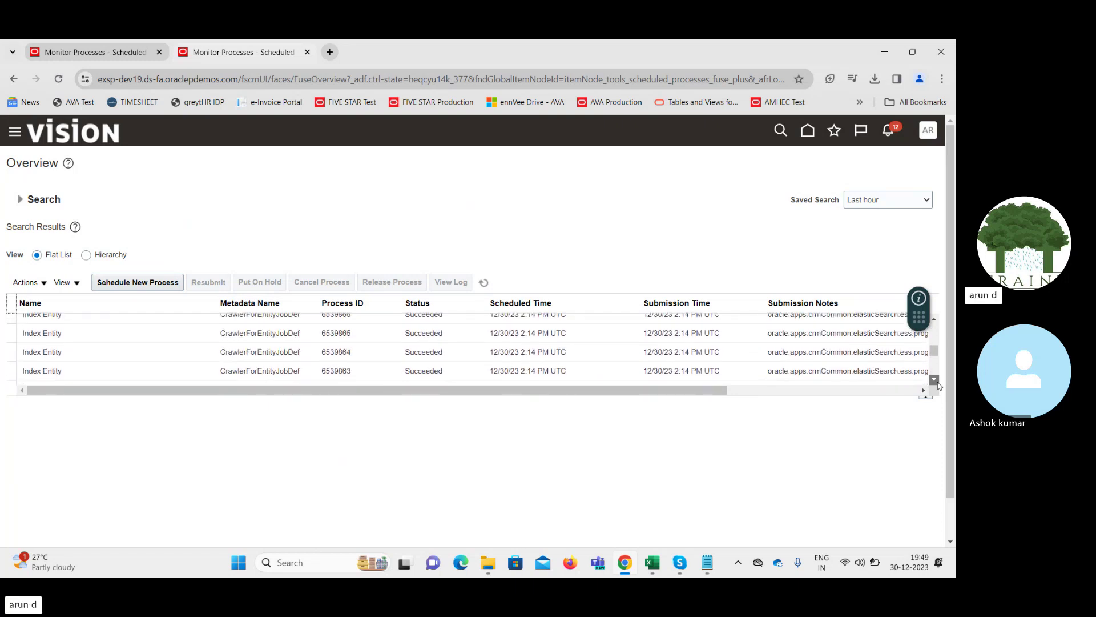
{"action": "left_click", "coordinate": [934, 381]}
{"action": "left_click", "coordinate": [934, 380]}
{"action": "left_click", "coordinate": [935, 381]}
{"action": "left_click", "coordinate": [935, 380]}
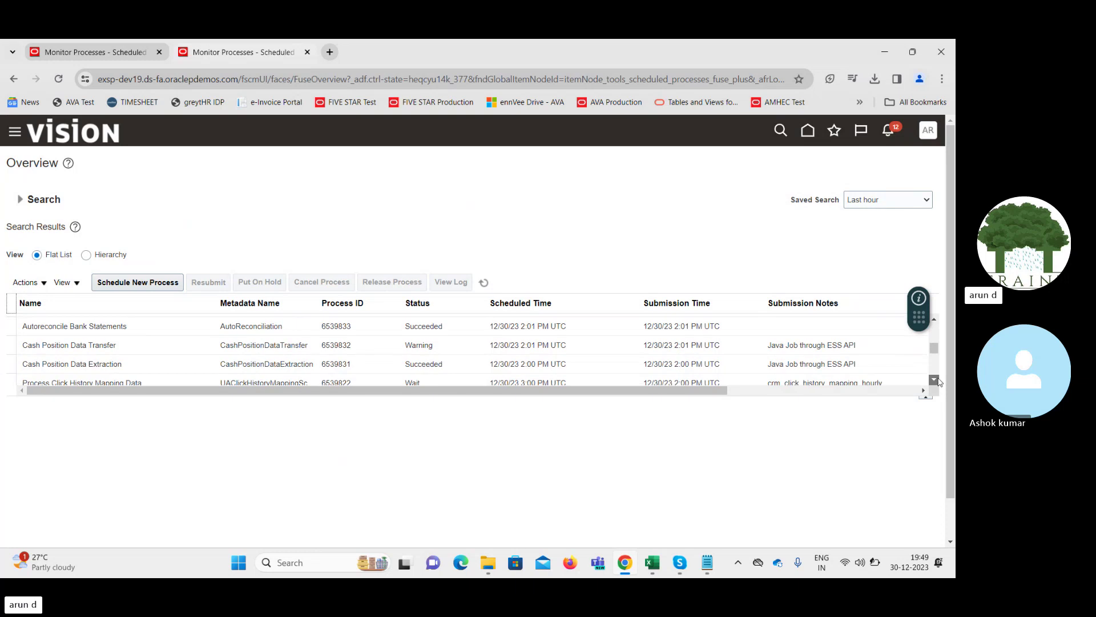
{"action": "left_click", "coordinate": [935, 318]}
{"action": "left_click", "coordinate": [935, 319]}
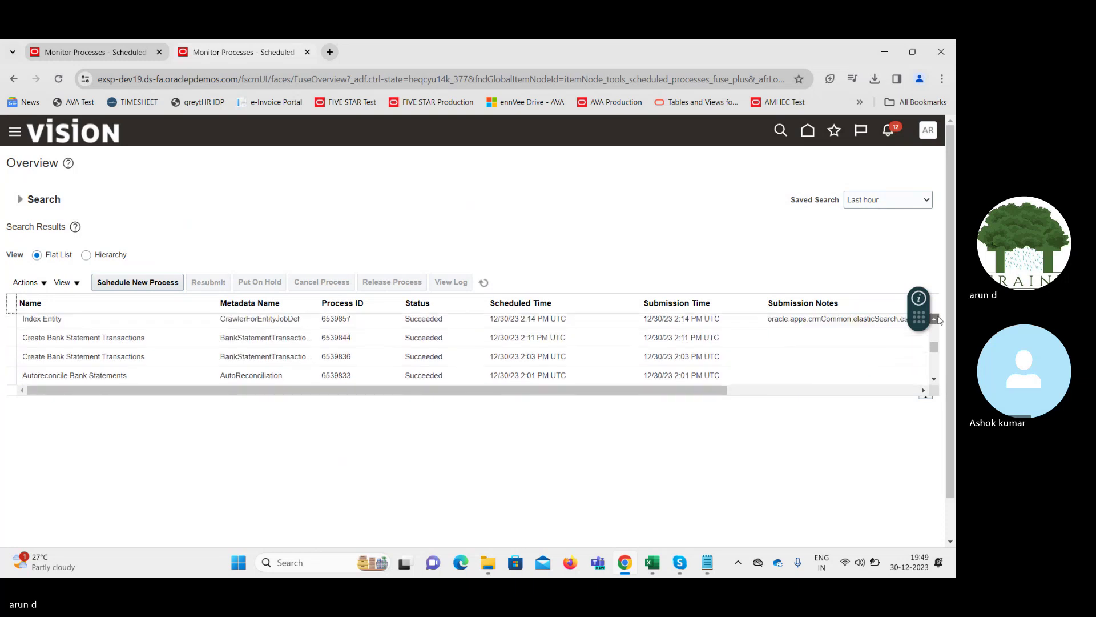
{"action": "left_click", "coordinate": [936, 318]}
{"action": "left_click", "coordinate": [935, 319]}
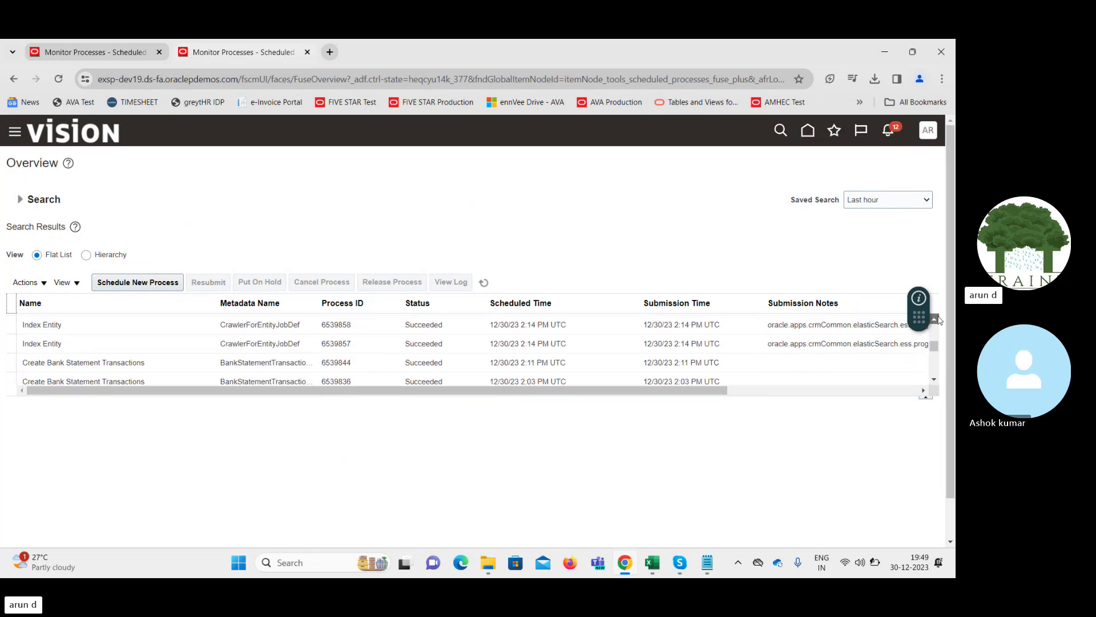
{"action": "left_click", "coordinate": [935, 319]}
{"action": "left_click", "coordinate": [936, 318]}
{"action": "left_click", "coordinate": [935, 319]}
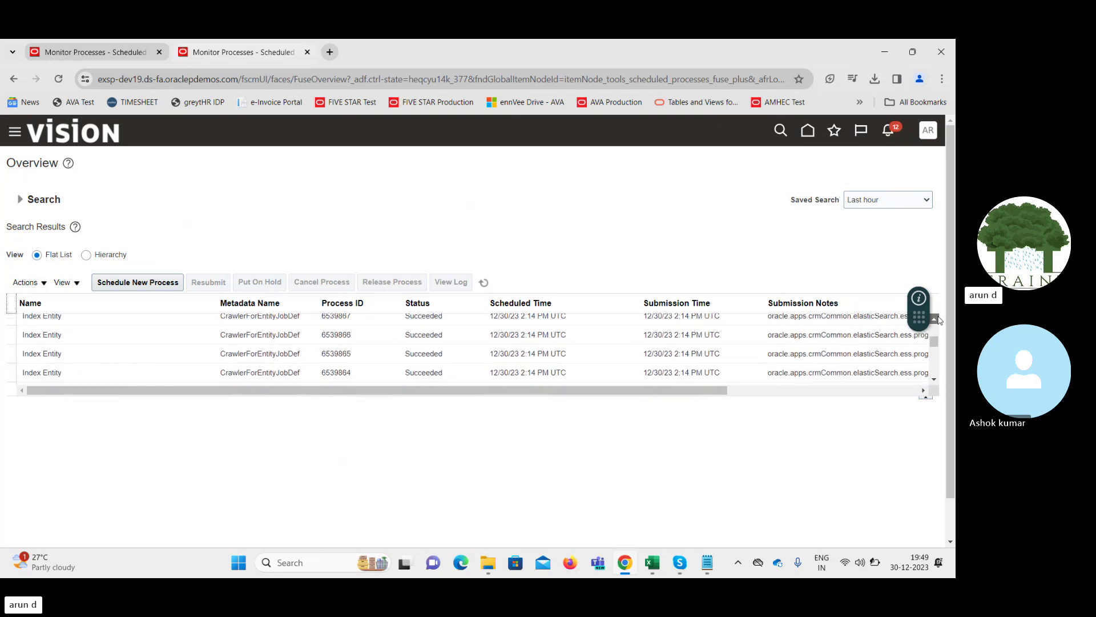
{"action": "left_click", "coordinate": [935, 319]}
{"action": "left_click", "coordinate": [935, 319]}
{"action": "left_click", "coordinate": [935, 319]}
{"action": "left_click", "coordinate": [935, 319]}
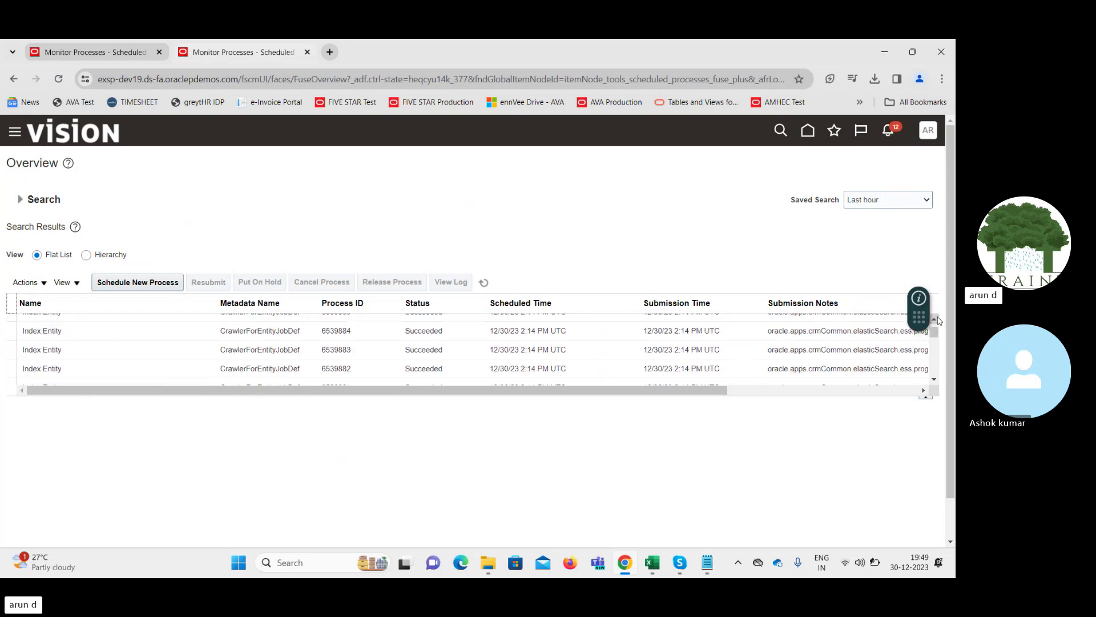
{"action": "left_click", "coordinate": [935, 319]}
{"action": "left_click", "coordinate": [935, 318]}
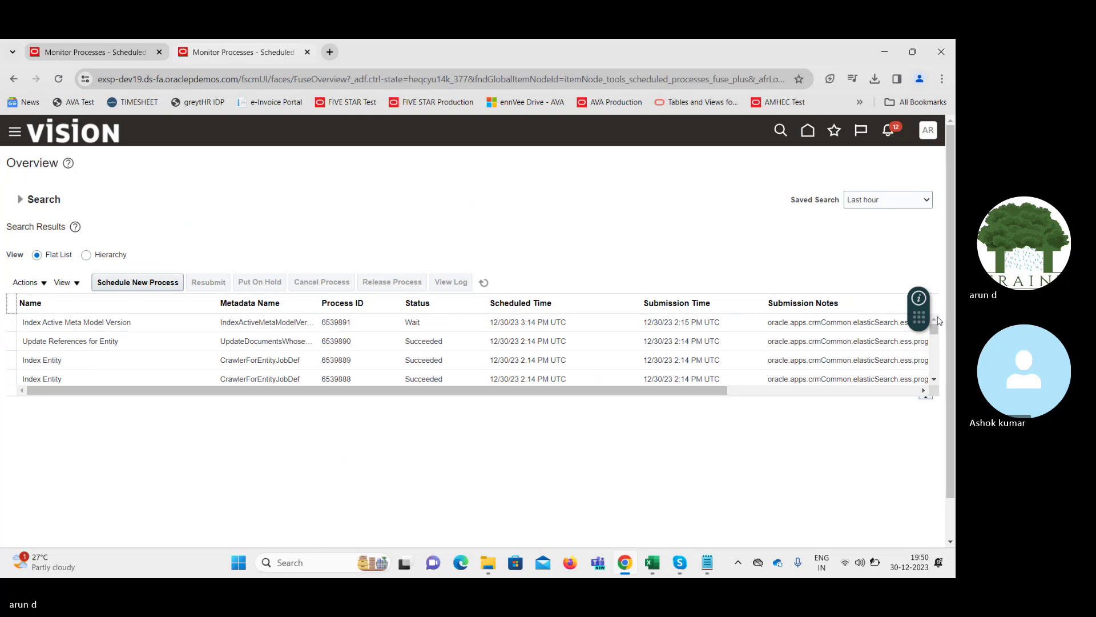
{"action": "left_click", "coordinate": [485, 283]}
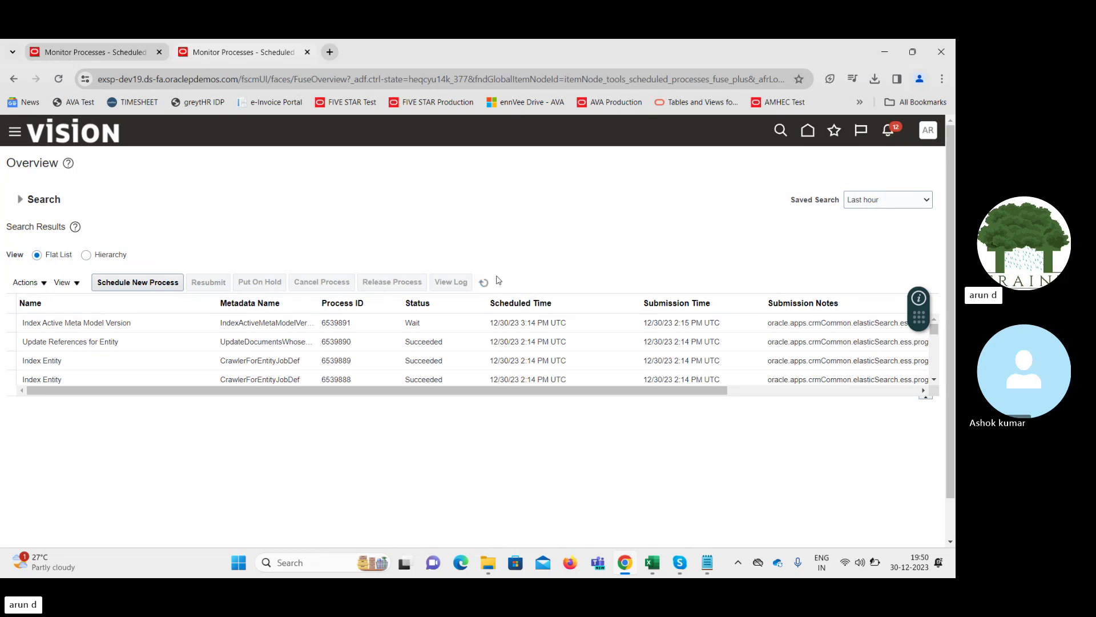
{"action": "left_click", "coordinate": [933, 380]}
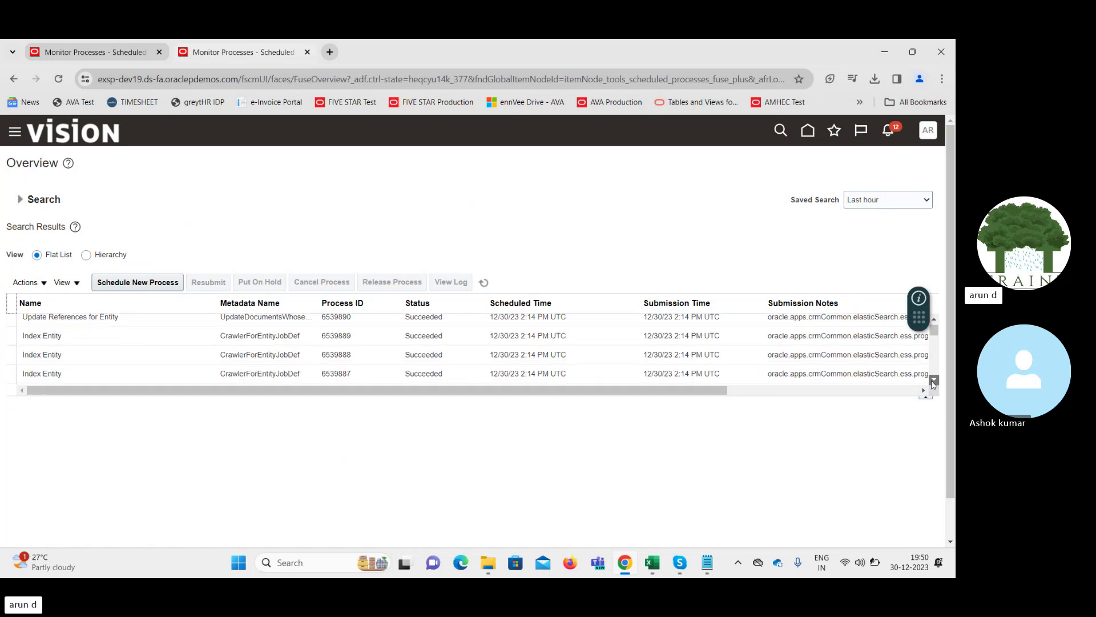
{"action": "left_click", "coordinate": [933, 381]}
{"action": "left_click", "coordinate": [933, 381]}
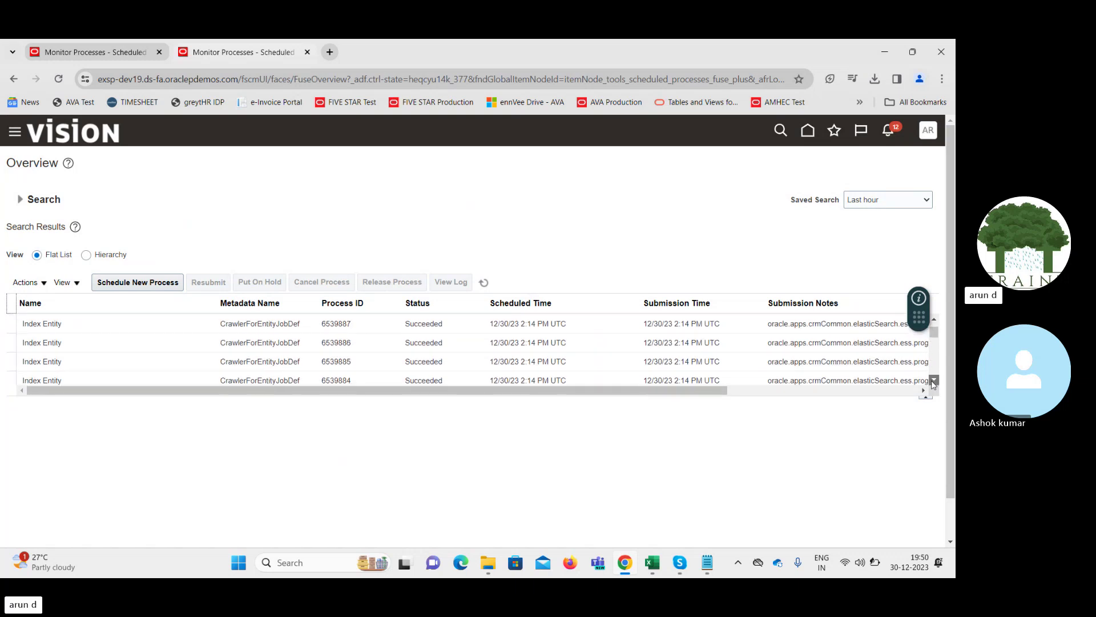
{"action": "left_click", "coordinate": [934, 380]}
{"action": "left_click", "coordinate": [933, 381]}
{"action": "left_click", "coordinate": [934, 381]}
{"action": "left_click", "coordinate": [933, 381]}
{"action": "left_click", "coordinate": [934, 381]}
{"action": "left_click", "coordinate": [934, 381]}
{"action": "left_click", "coordinate": [934, 380]}
{"action": "left_click", "coordinate": [934, 381]}
{"action": "left_click", "coordinate": [933, 381]}
{"action": "left_click", "coordinate": [934, 381]}
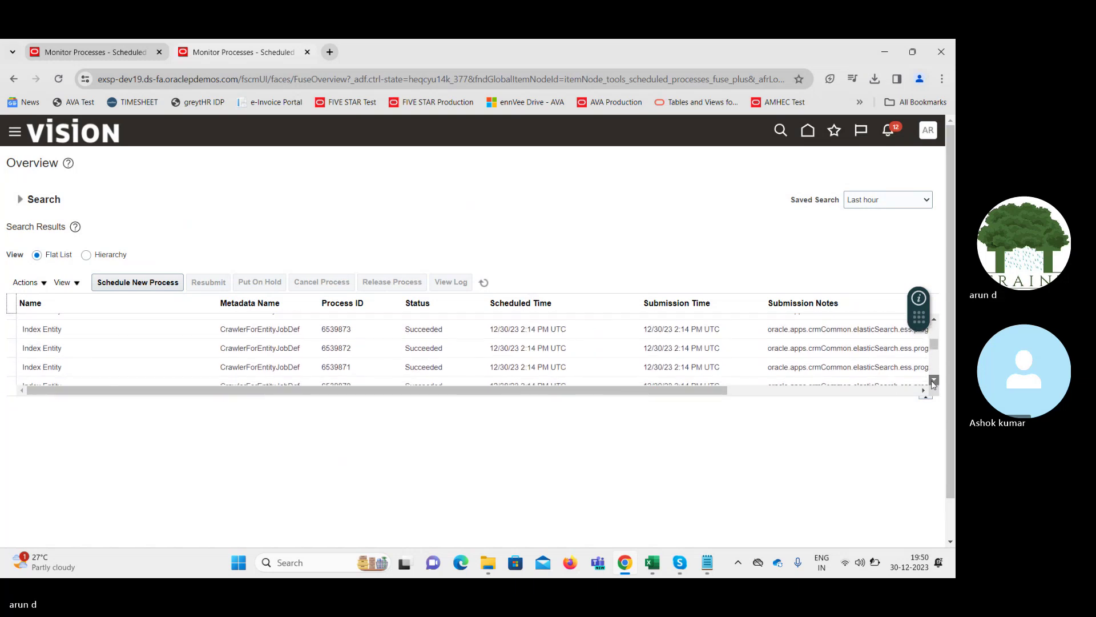
{"action": "left_click", "coordinate": [933, 381]}
{"action": "left_click", "coordinate": [934, 380]}
{"action": "left_click", "coordinate": [933, 381]}
{"action": "left_click", "coordinate": [934, 381]}
{"action": "left_click", "coordinate": [934, 381]}
{"action": "left_click", "coordinate": [934, 380]}
{"action": "left_click", "coordinate": [933, 381]}
{"action": "left_click", "coordinate": [934, 380]}
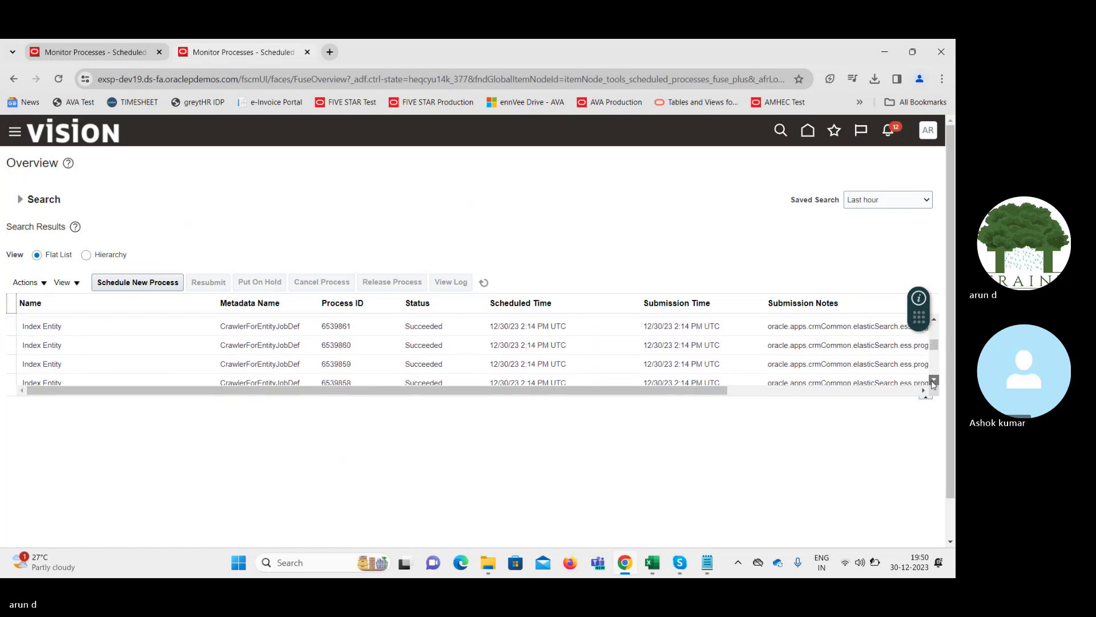
{"action": "left_click", "coordinate": [934, 381]}
{"action": "left_click", "coordinate": [933, 381]}
{"action": "left_click", "coordinate": [934, 381]}
{"action": "left_click", "coordinate": [934, 380]}
{"action": "left_click", "coordinate": [933, 381]}
{"action": "left_click", "coordinate": [934, 381]}
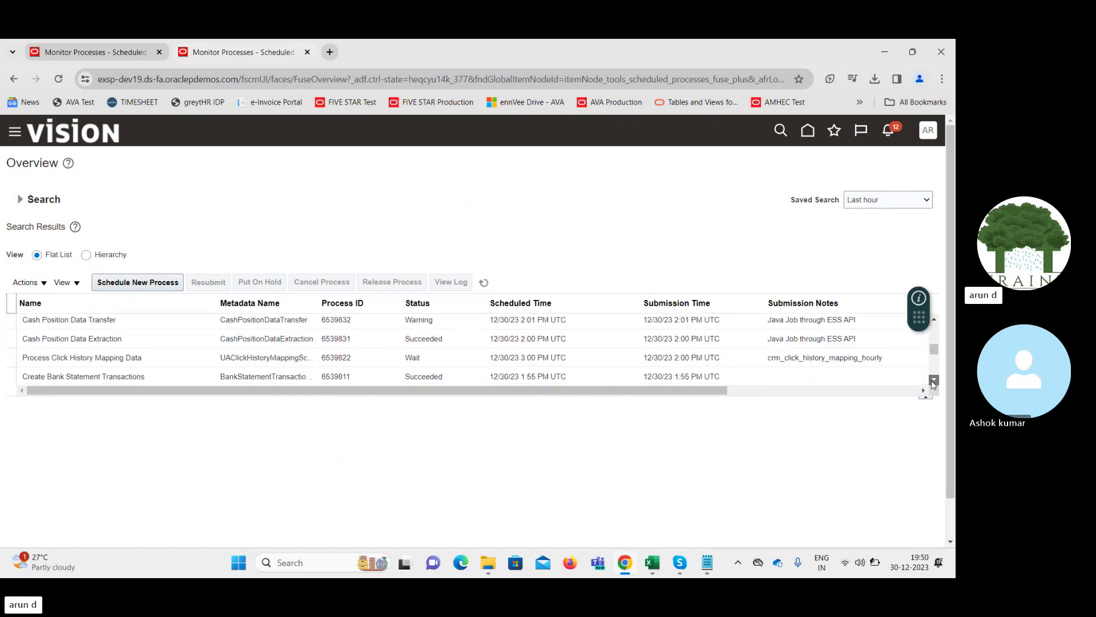
{"action": "left_click", "coordinate": [934, 381]}
{"action": "left_click", "coordinate": [934, 381]}
{"action": "left_click", "coordinate": [934, 381]}
{"action": "left_click", "coordinate": [933, 380]}
{"action": "left_click", "coordinate": [933, 381]}
{"action": "left_click", "coordinate": [934, 381]}
{"action": "left_click", "coordinate": [934, 381]}
{"action": "left_click", "coordinate": [934, 381]}
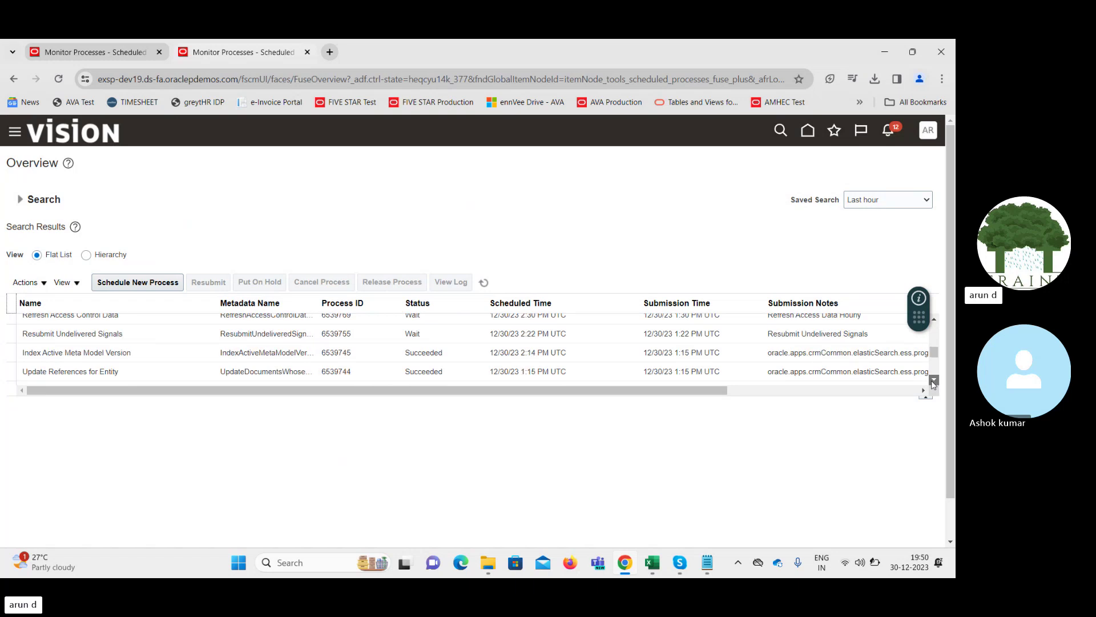
{"action": "left_click", "coordinate": [934, 381]}
{"action": "left_click", "coordinate": [933, 381]}
{"action": "left_click", "coordinate": [934, 380]}
{"action": "left_click", "coordinate": [933, 381]}
{"action": "left_click", "coordinate": [934, 381]}
{"action": "left_click", "coordinate": [934, 381]}
{"action": "left_click", "coordinate": [933, 381]}
{"action": "left_click", "coordinate": [934, 381]}
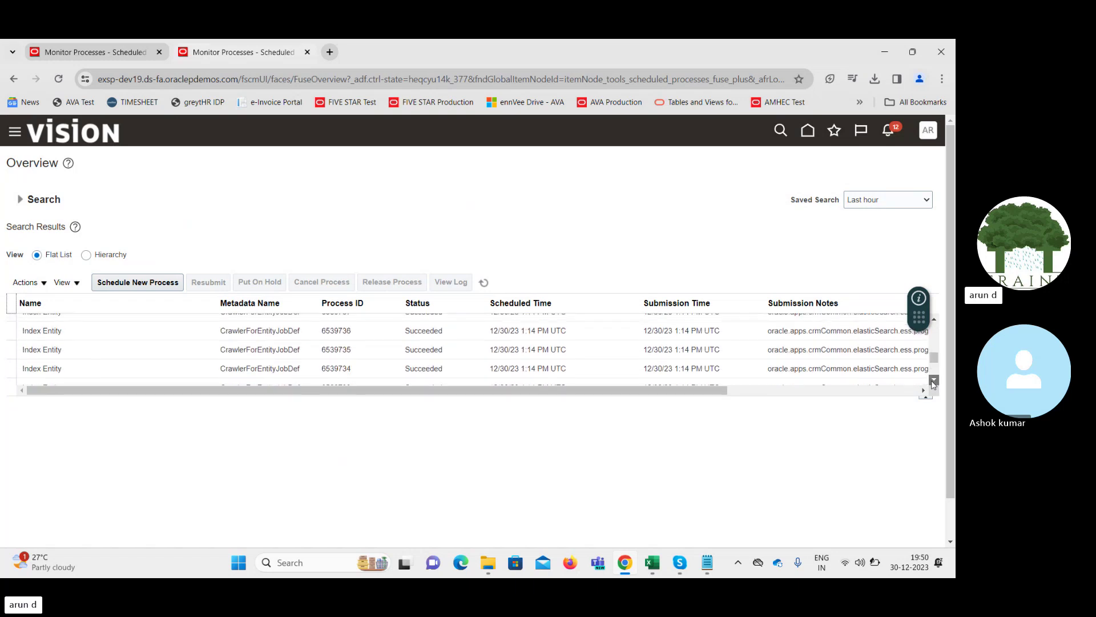
{"action": "left_click", "coordinate": [934, 381]}
{"action": "left_click", "coordinate": [934, 381]}
{"action": "left_click", "coordinate": [934, 381]}
{"action": "left_click", "coordinate": [934, 381]}
{"action": "left_click", "coordinate": [933, 381]}
{"action": "left_click", "coordinate": [934, 381]}
{"action": "left_click", "coordinate": [934, 380]}
{"action": "left_click", "coordinate": [934, 381]}
{"action": "left_click", "coordinate": [934, 380]}
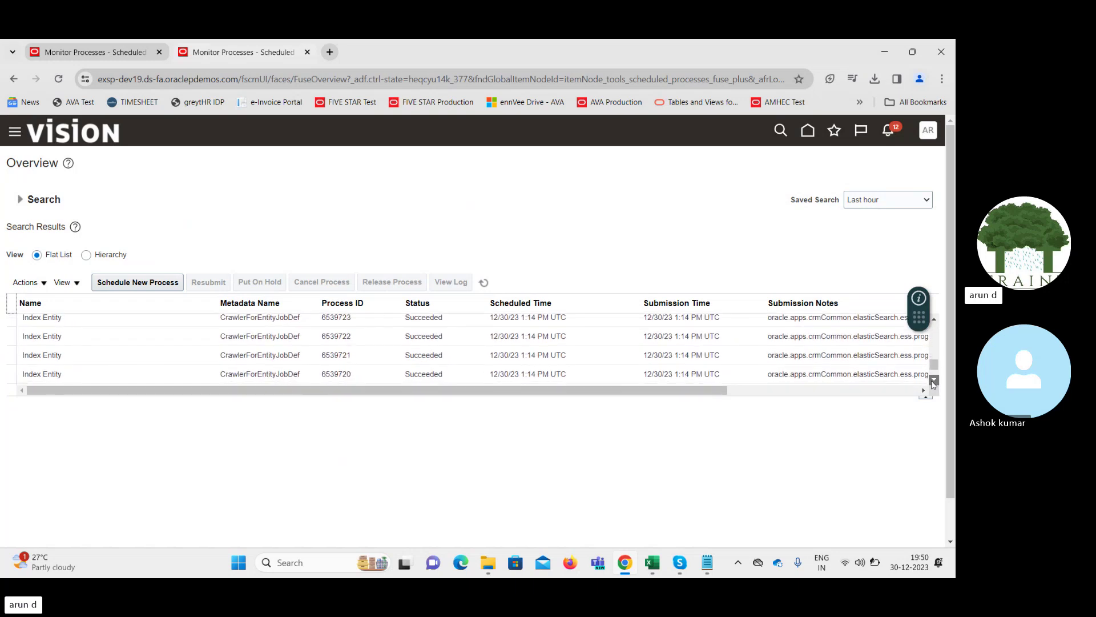
{"action": "left_click", "coordinate": [934, 380]}
{"action": "left_click", "coordinate": [933, 381]}
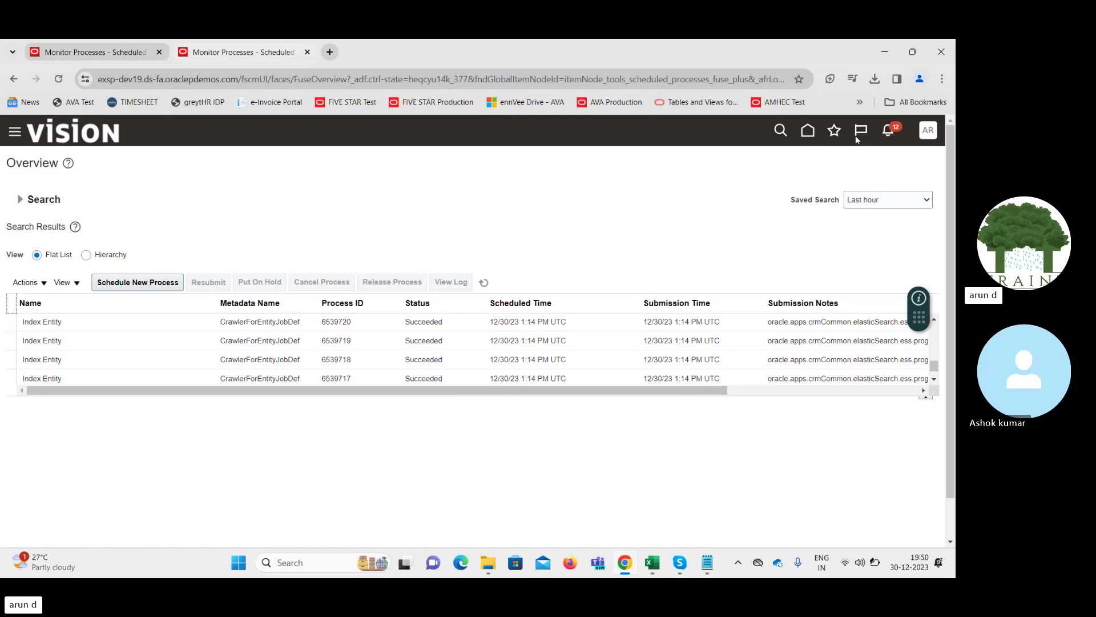
Go to Setup and Maintenance and list the Financials Payments setup tasks, including Manage Formats
{"action": "left_click", "coordinate": [810, 140]}
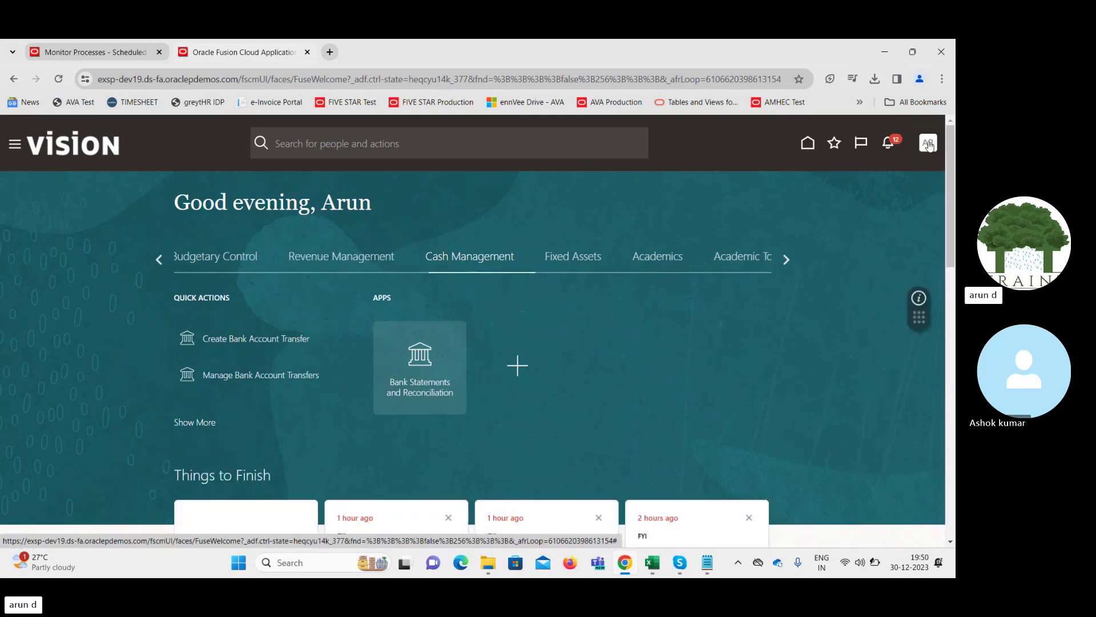
{"action": "left_click", "coordinate": [928, 144]}
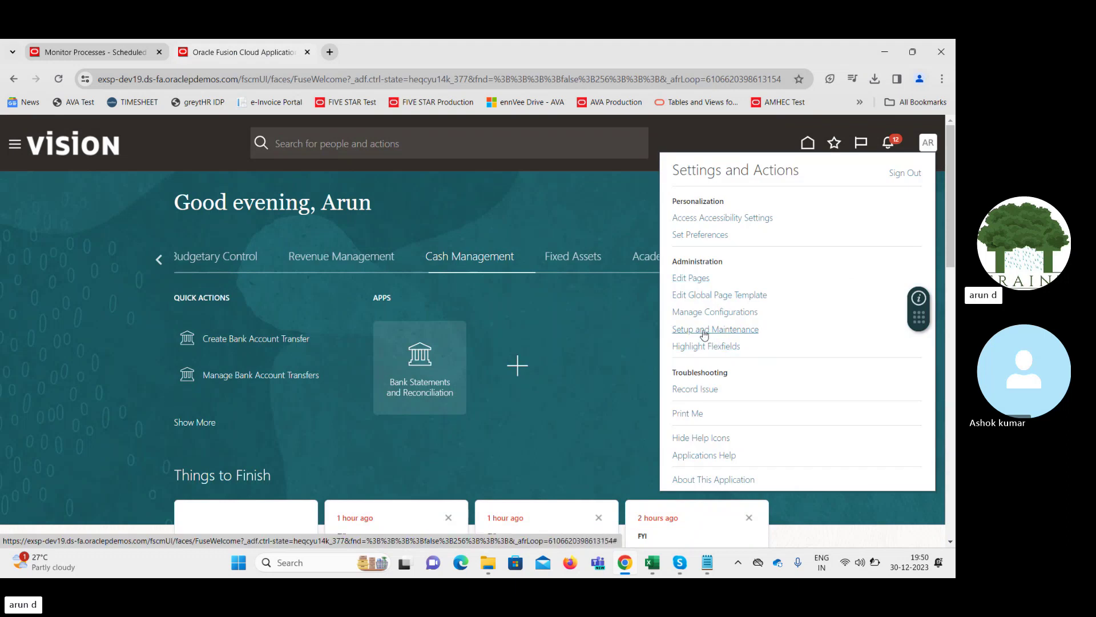
{"action": "left_click", "coordinate": [705, 333]}
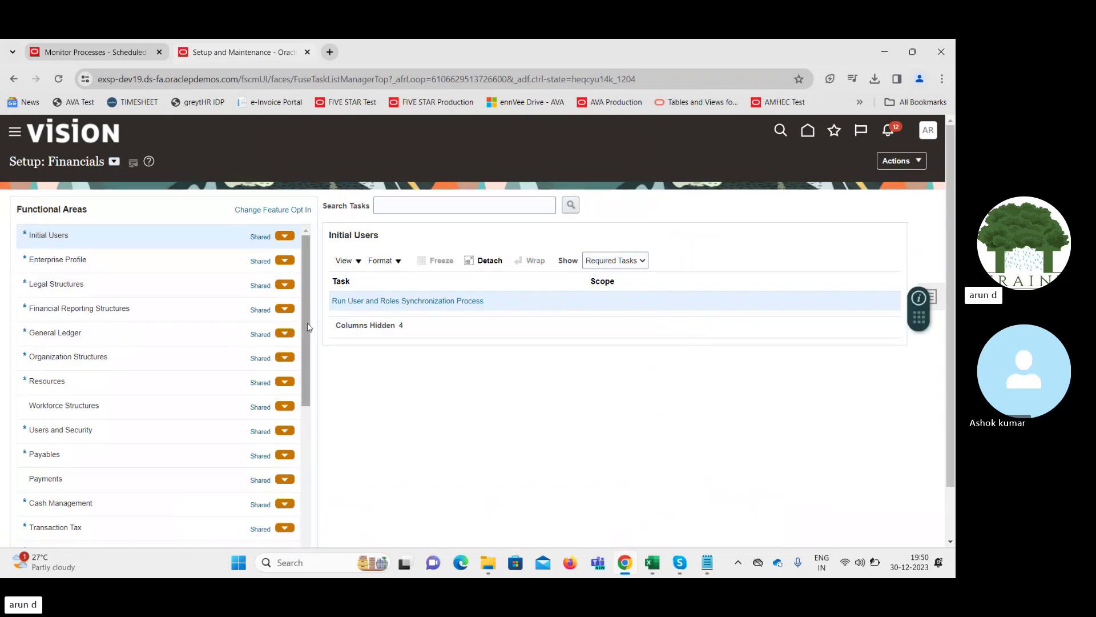
{"action": "left_click_drag", "start_coordinate": [309, 326], "coordinate": [302, 359]}
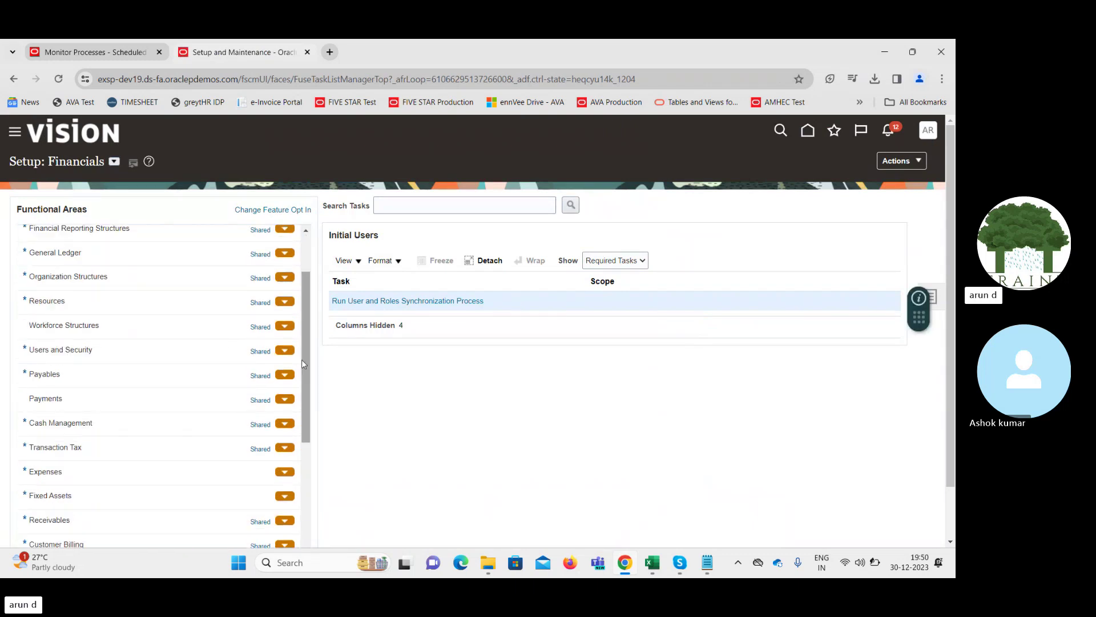
{"action": "left_click", "coordinate": [94, 403]}
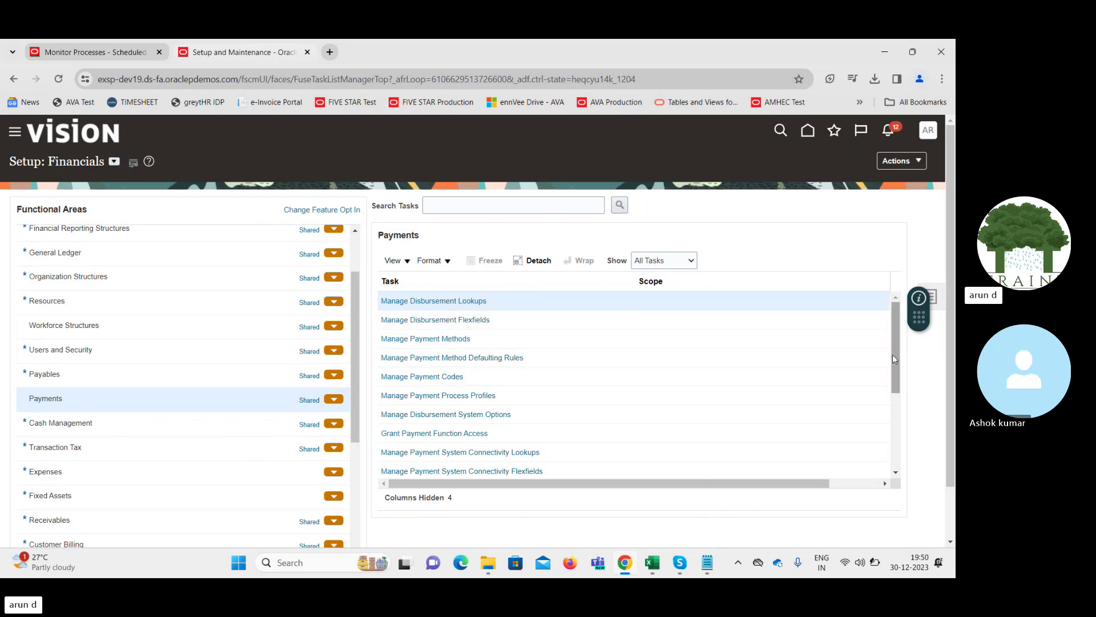
{"action": "left_click_drag", "start_coordinate": [894, 355], "coordinate": [893, 427]}
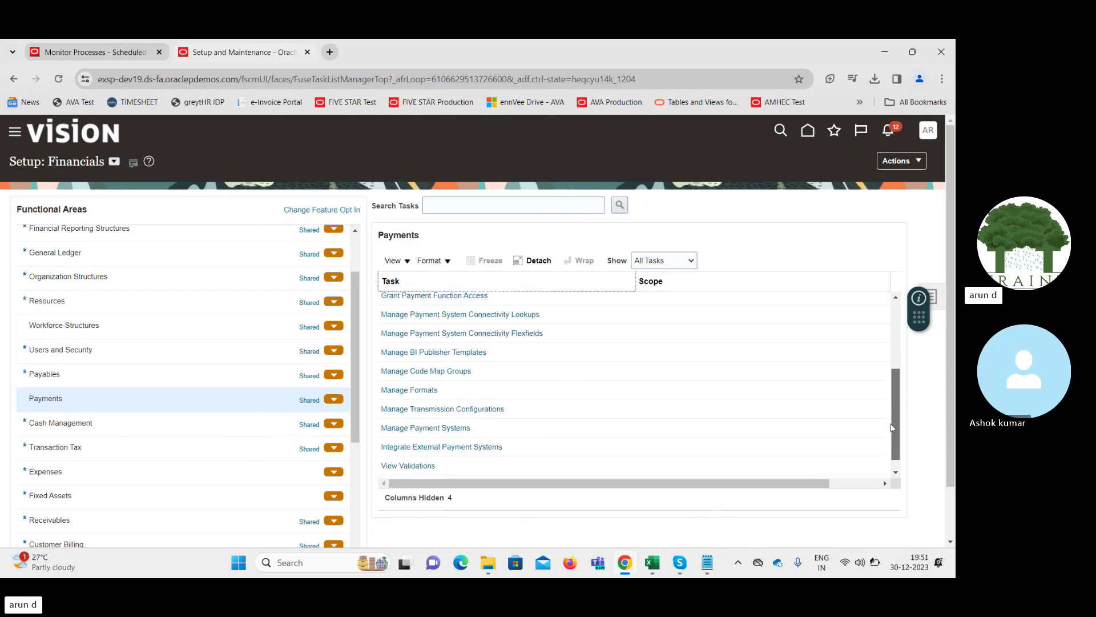
Draft a Bank Statement format on template CE_ISO20022, keeping BI Publisher, then cancel it
{"action": "left_click", "coordinate": [406, 393]}
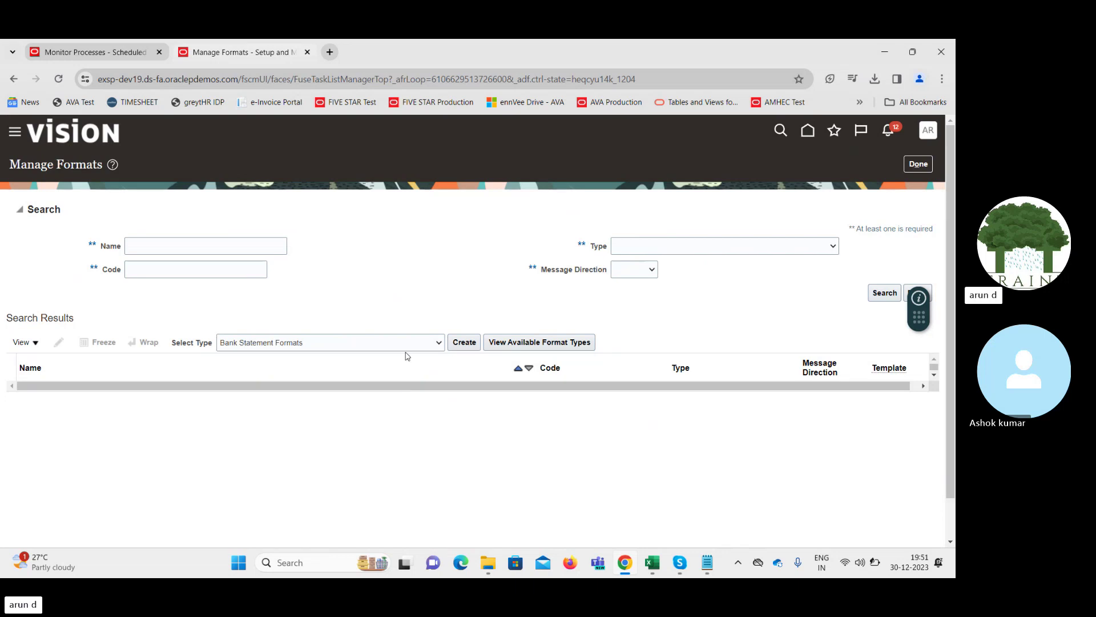
{"action": "left_click", "coordinate": [459, 343]}
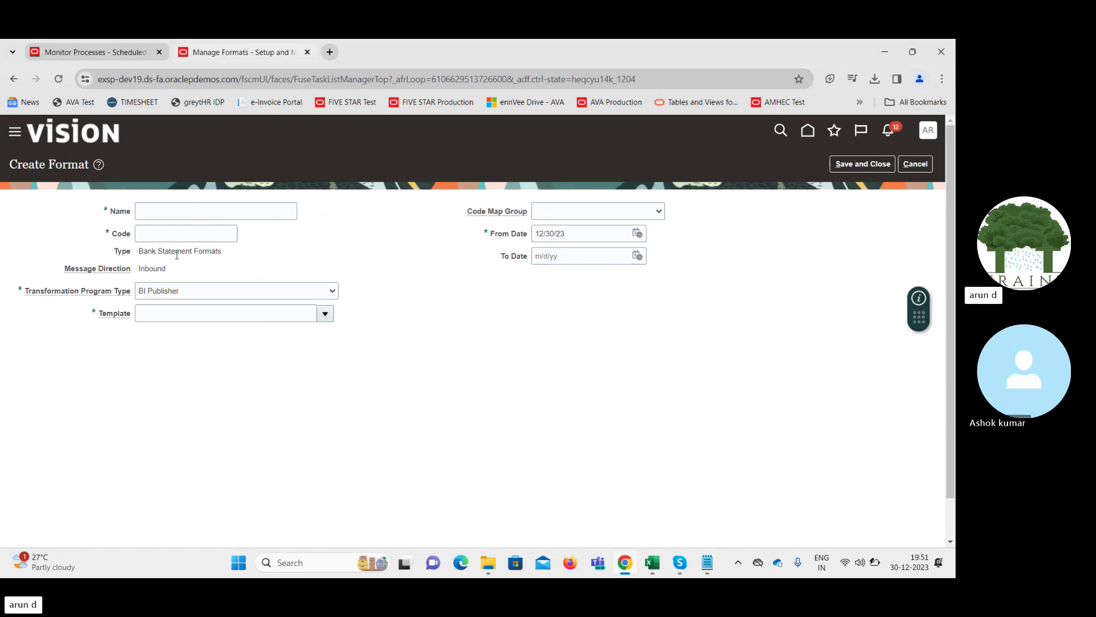
{"action": "left_click", "coordinate": [196, 293]}
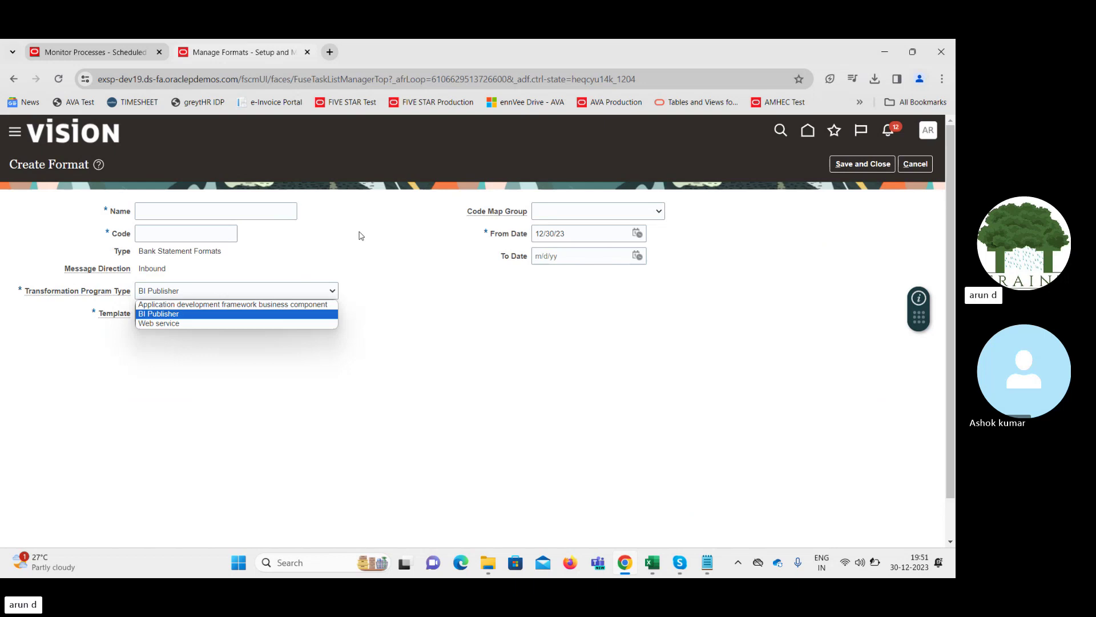
{"action": "left_click", "coordinate": [361, 236]}
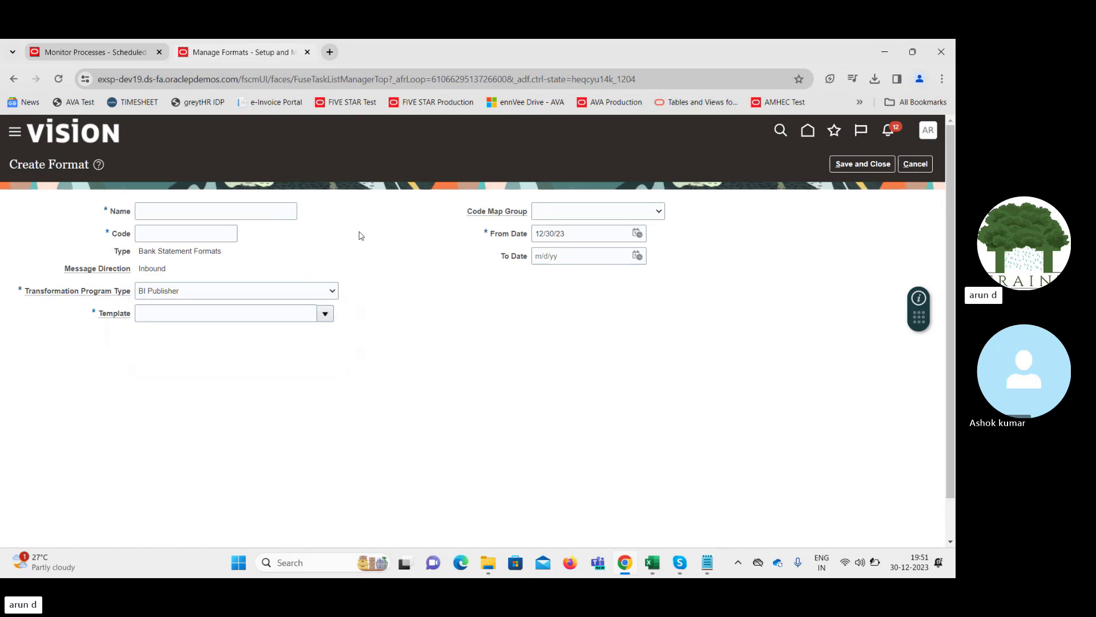
{"action": "left_click", "coordinate": [325, 313]}
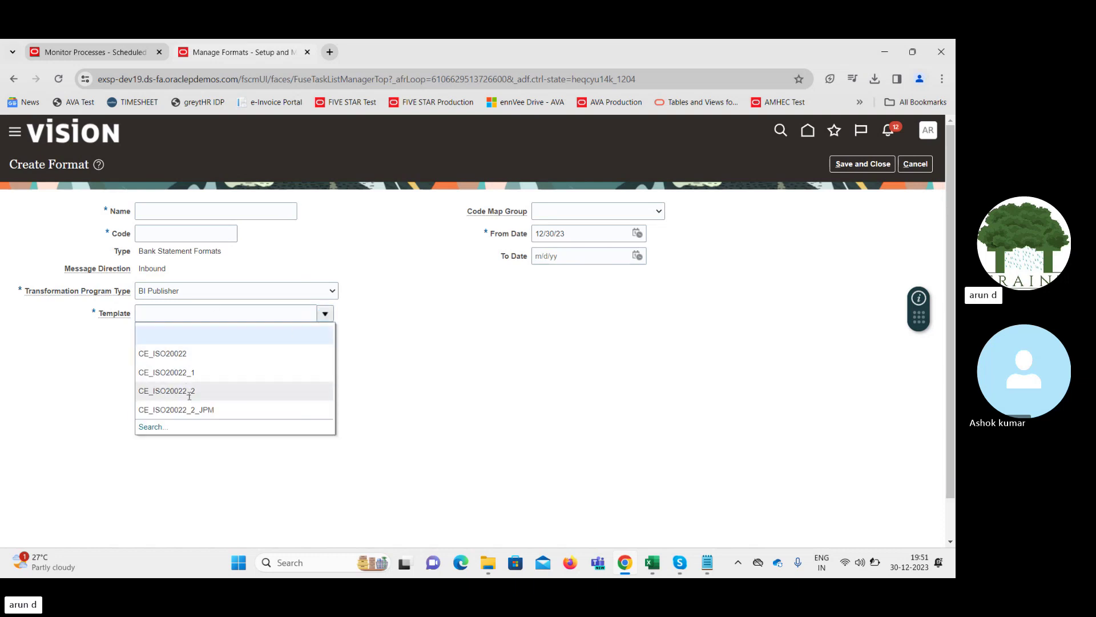
{"action": "left_click", "coordinate": [178, 357]}
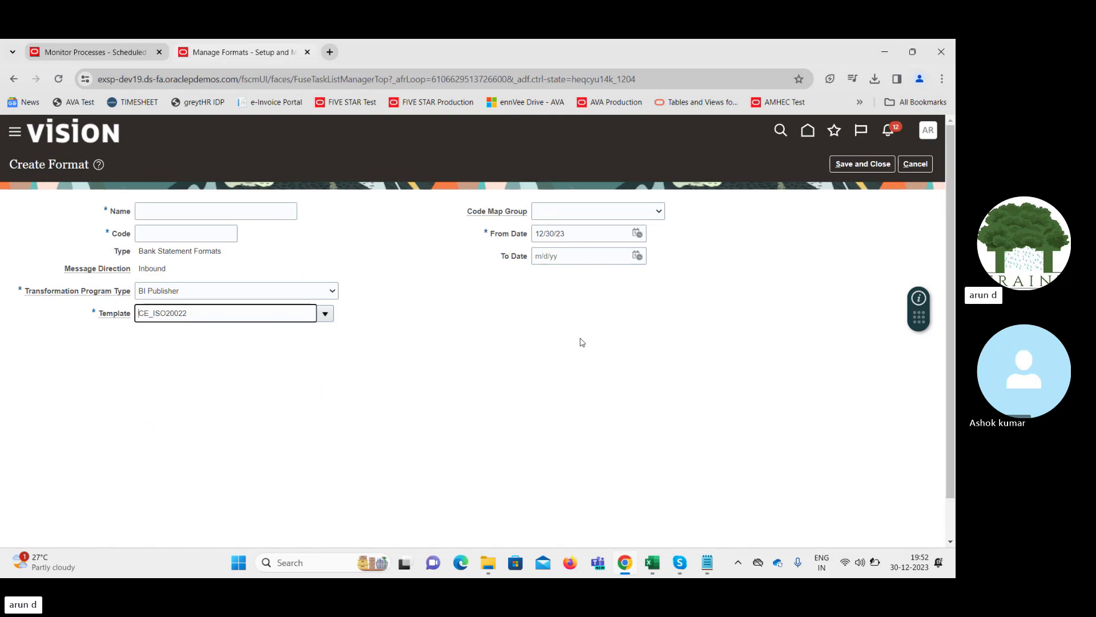
{"action": "left_click", "coordinate": [913, 164]}
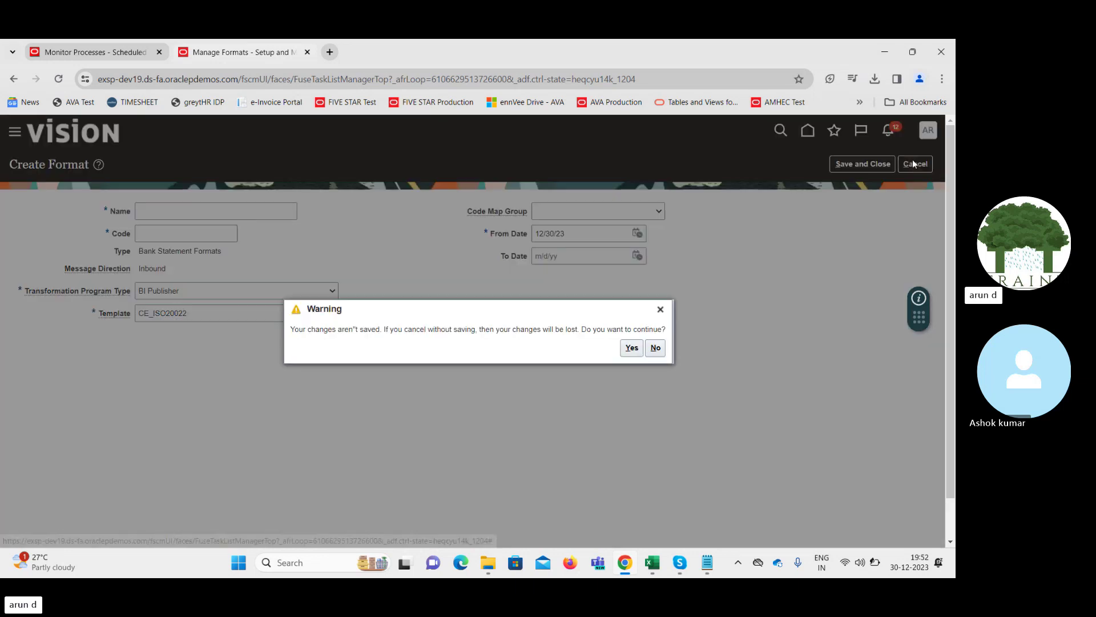
Discard the draft format, reopen Manage Formats, and drop down the Select Type list
{"action": "left_click", "coordinate": [631, 348]}
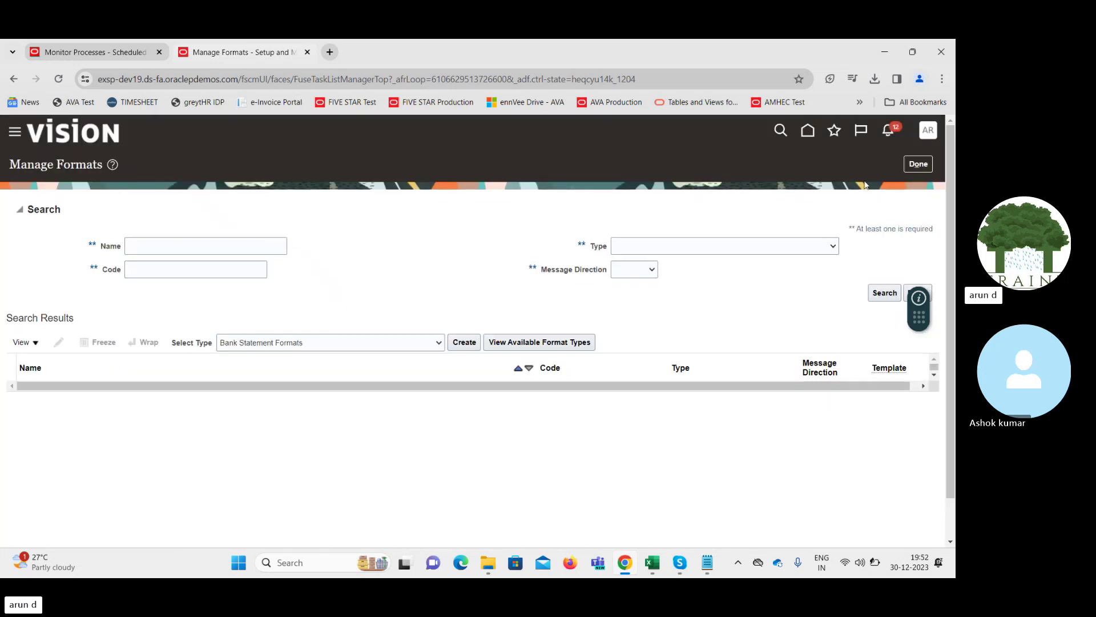
{"action": "left_click", "coordinate": [920, 167]}
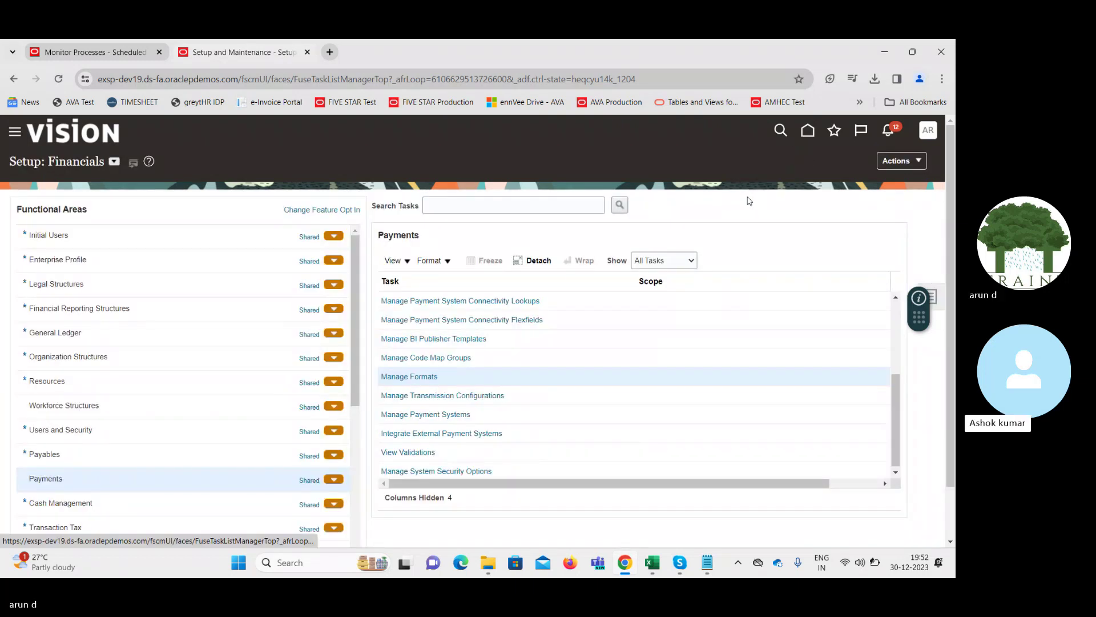
{"action": "left_click", "coordinate": [418, 380]}
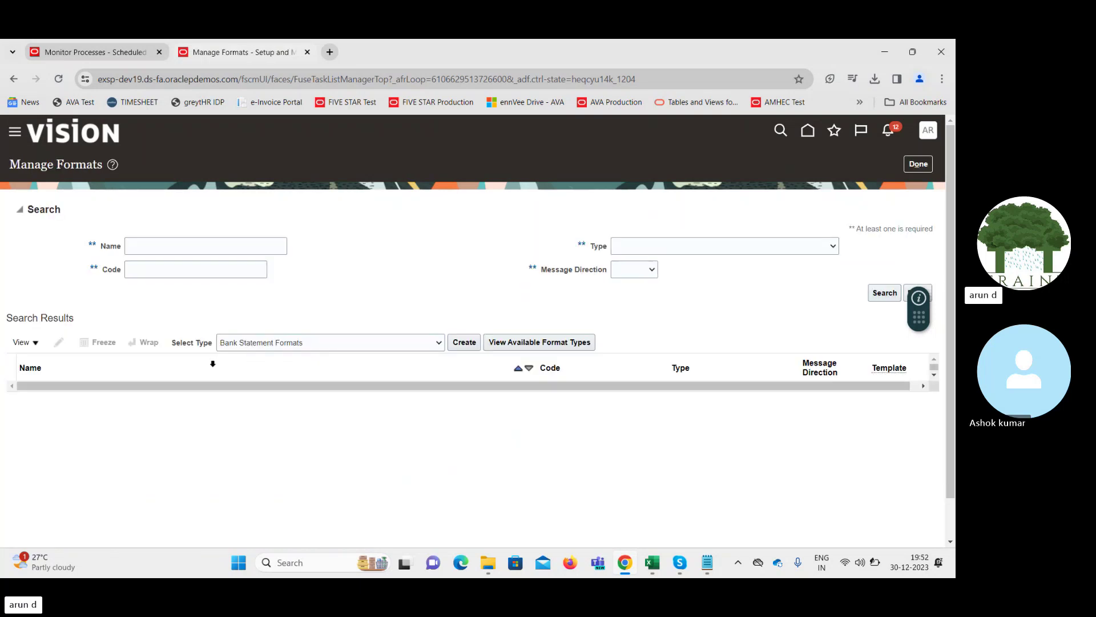
{"action": "left_click", "coordinate": [382, 346]}
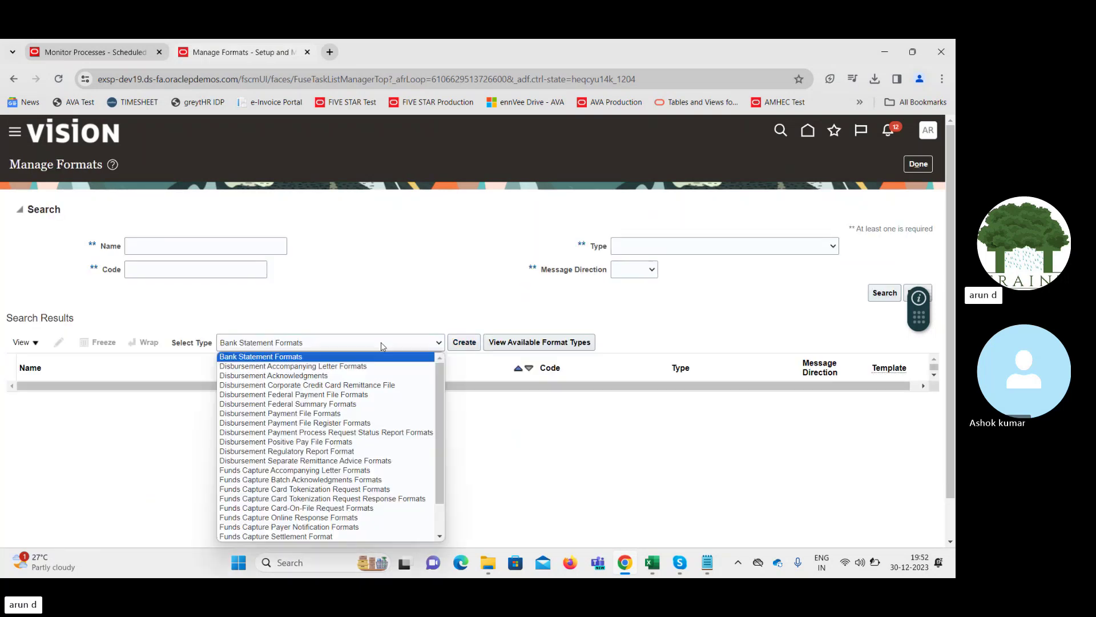
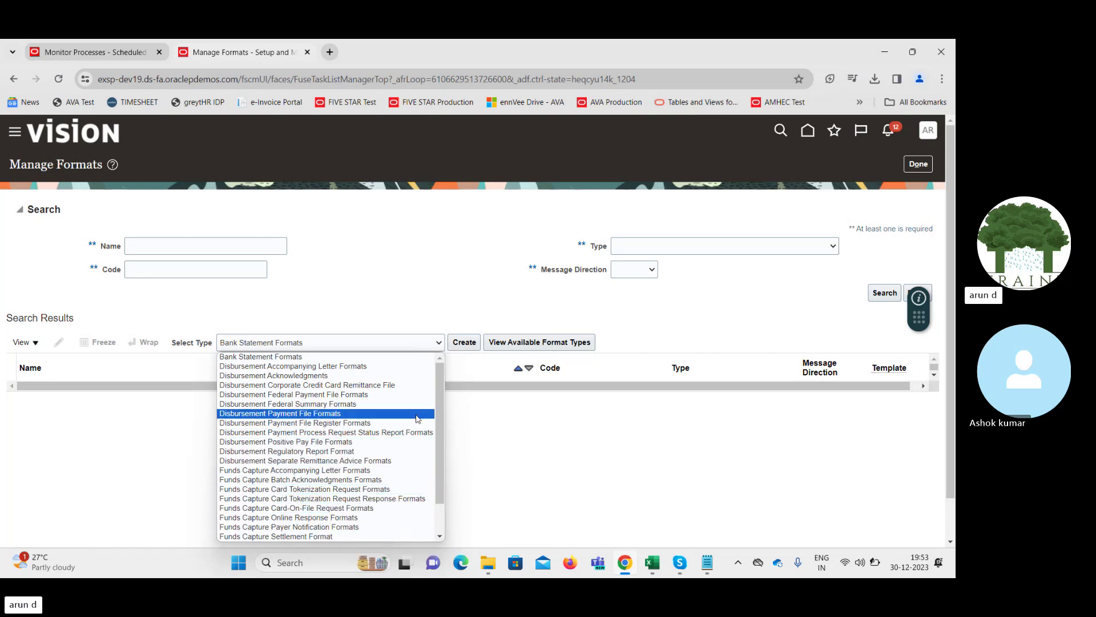
Close the format type list on Manage Formats without changing it
{"action": "scroll", "coordinate": [437, 403], "scroll_direction": "down", "scroll_amount": 2}
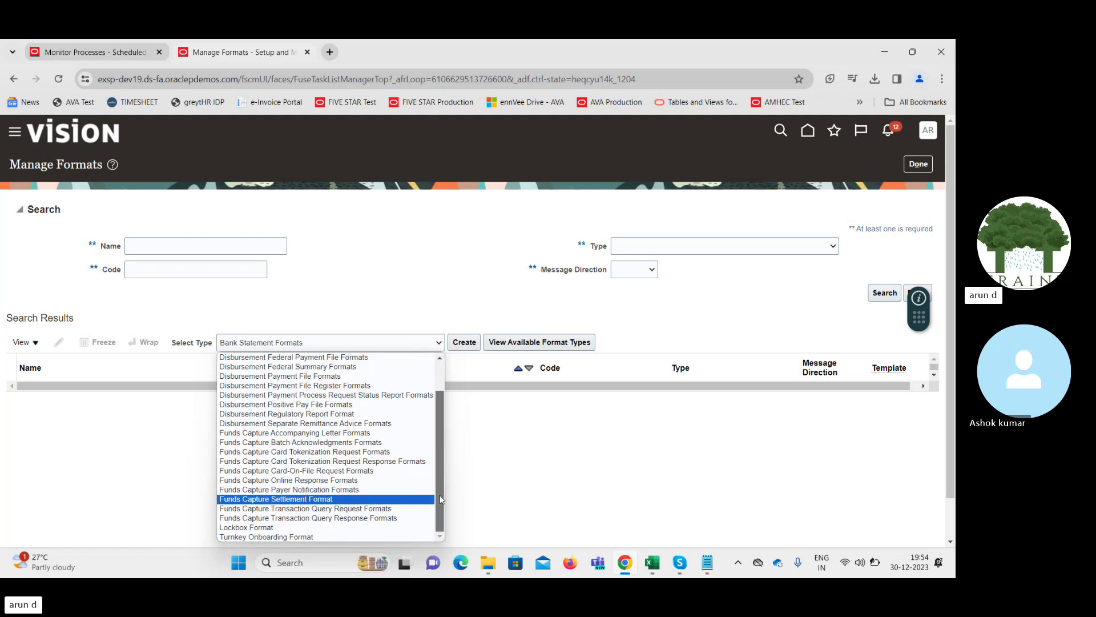
{"action": "left_click_drag", "start_coordinate": [440, 496], "coordinate": [447, 435]}
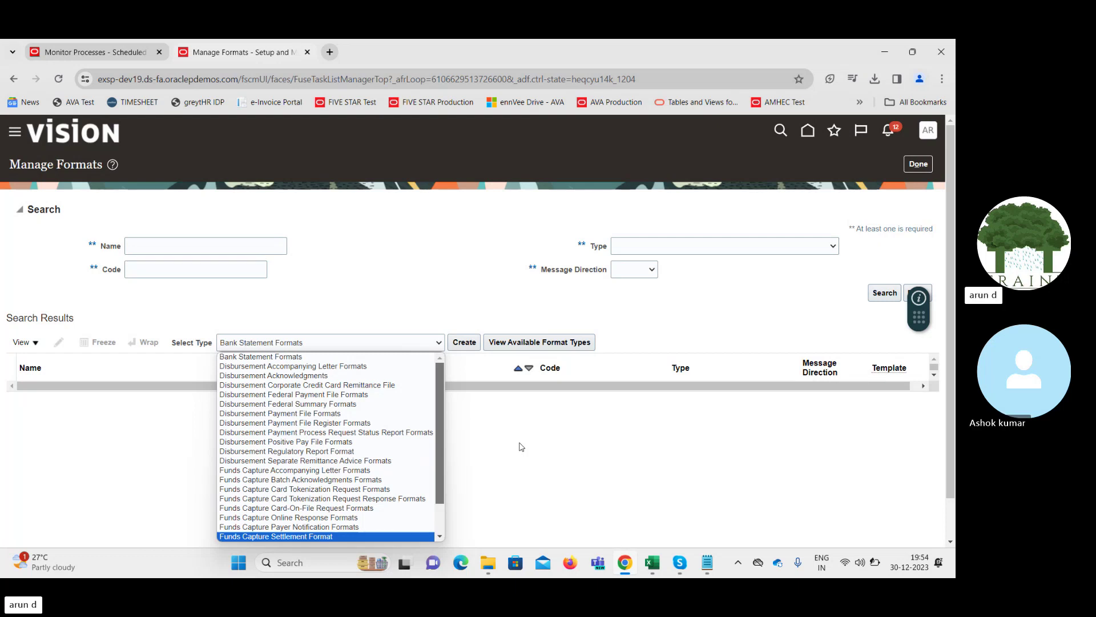
{"action": "left_click", "coordinate": [775, 312]}
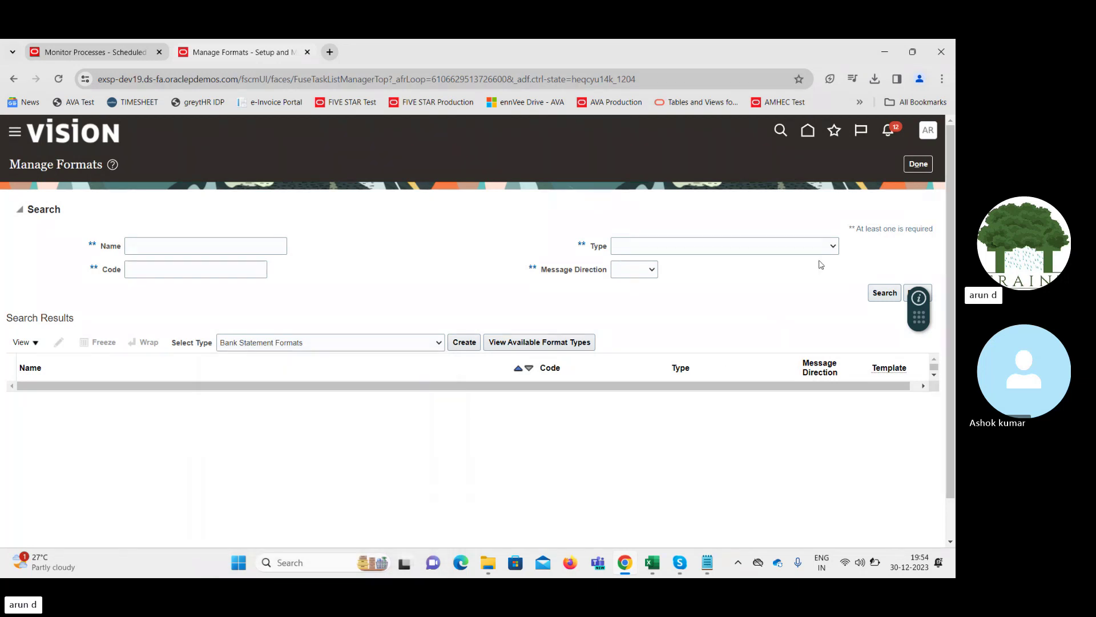
Leave Manage Formats, review the existing bank account transfers, and return to Cash Balances
{"action": "left_click", "coordinate": [918, 167]}
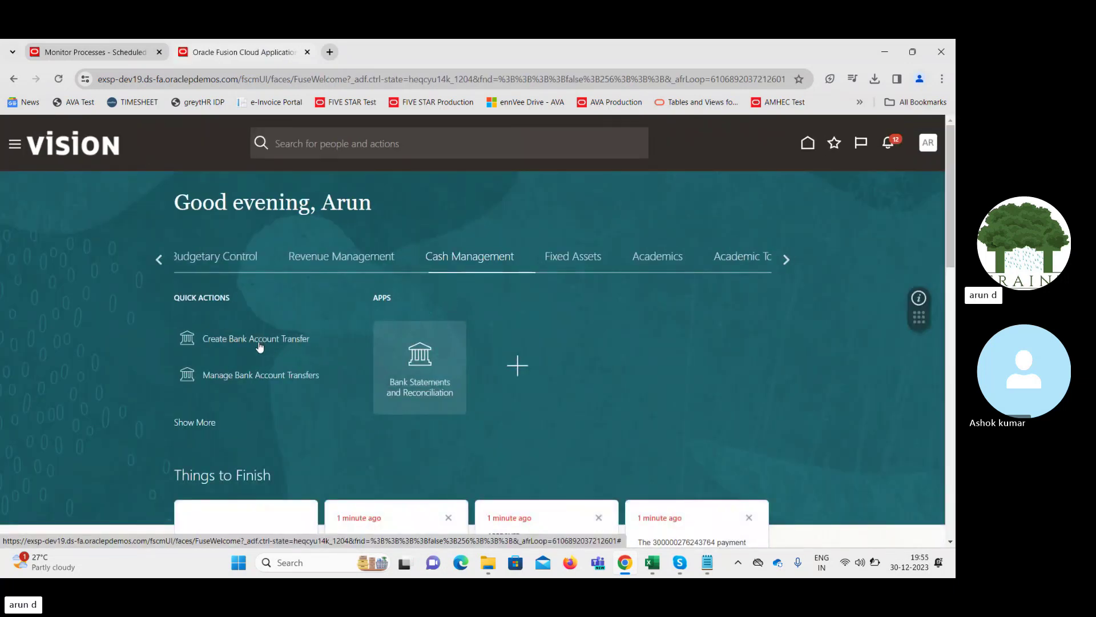
{"action": "left_click", "coordinate": [259, 375]}
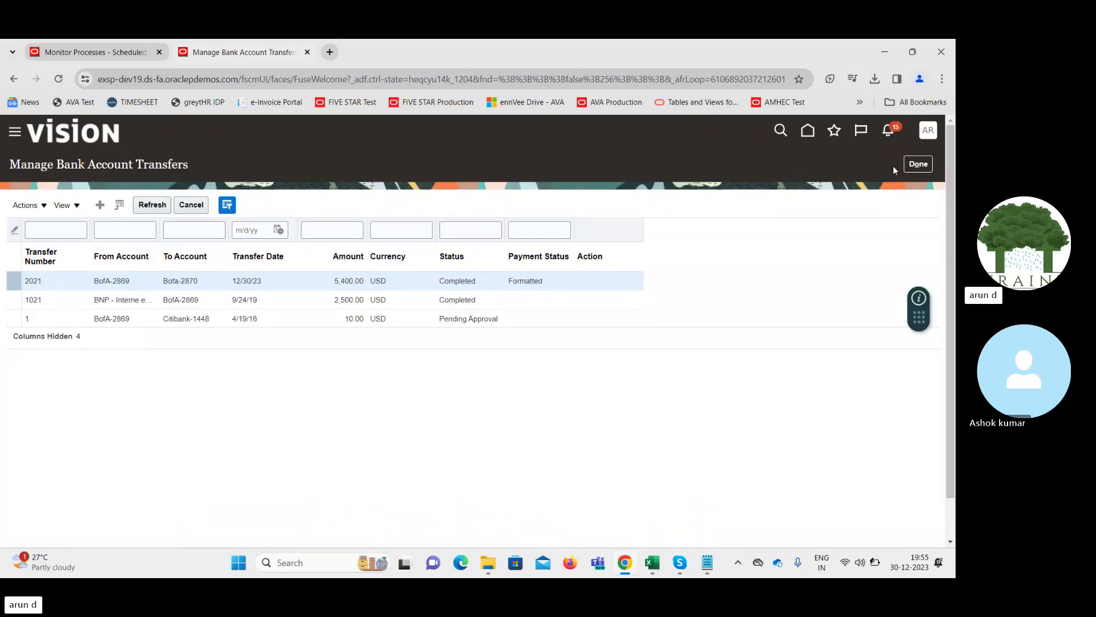
{"action": "left_click", "coordinate": [917, 165]}
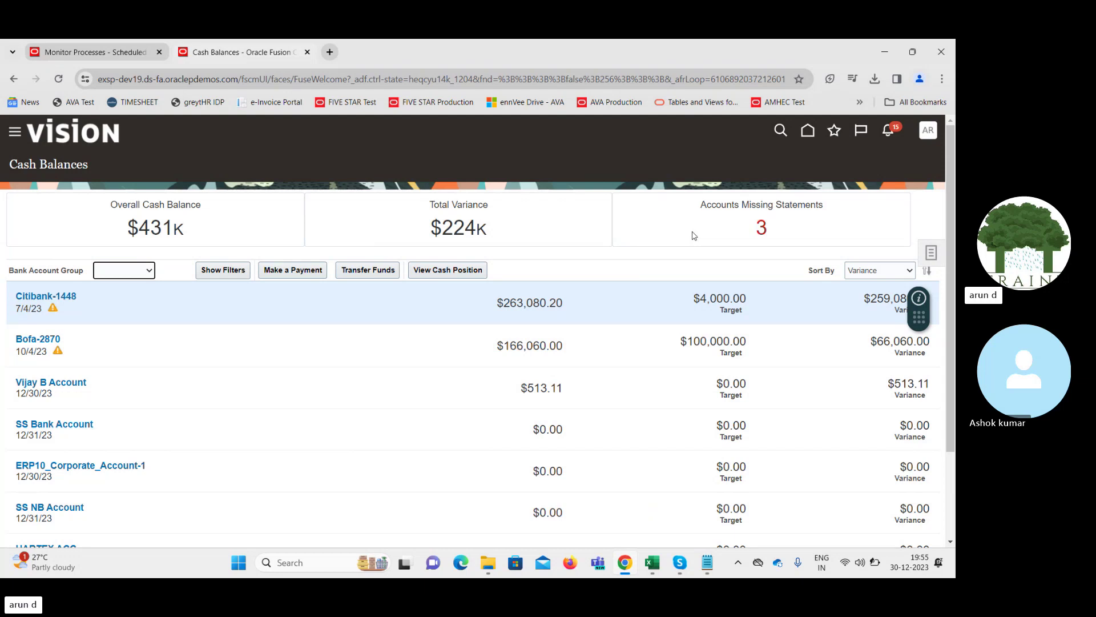
Clear an accidental text selection and open the Cash Management Tasks panel on Cash Balances
{"action": "left_click_drag", "start_coordinate": [694, 236], "coordinate": [919, 223]}
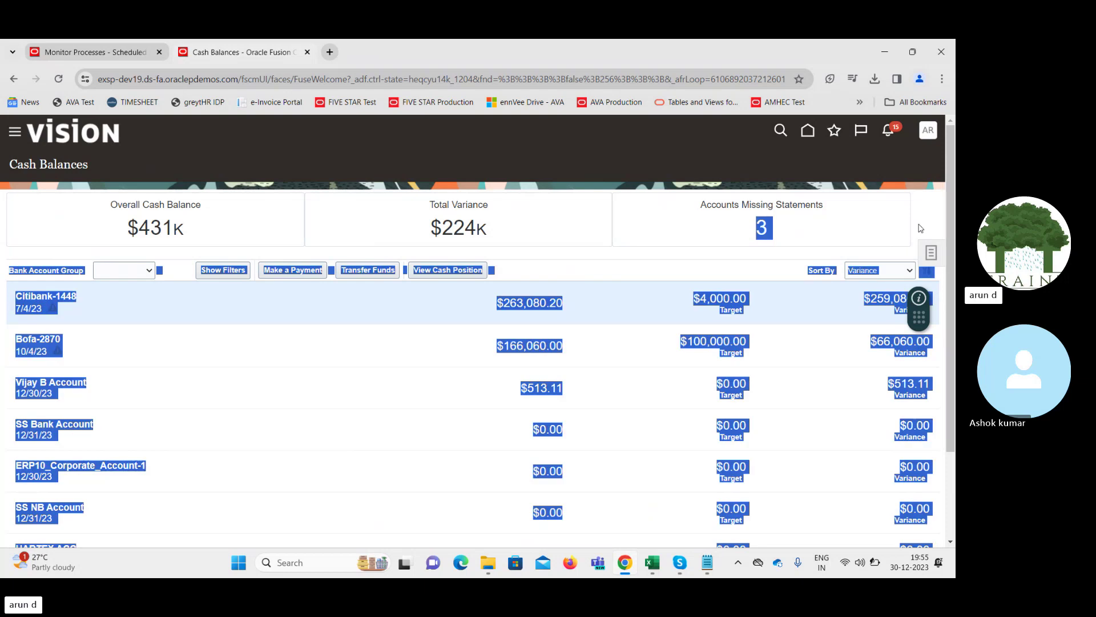
{"action": "left_click", "coordinate": [919, 224]}
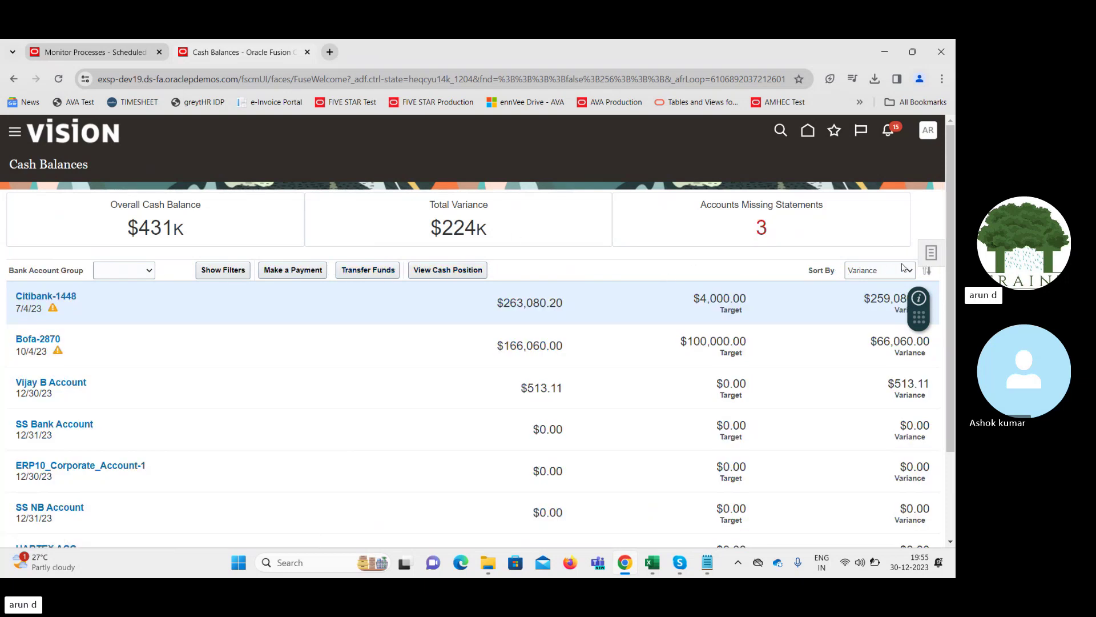
{"action": "left_click", "coordinate": [935, 253]}
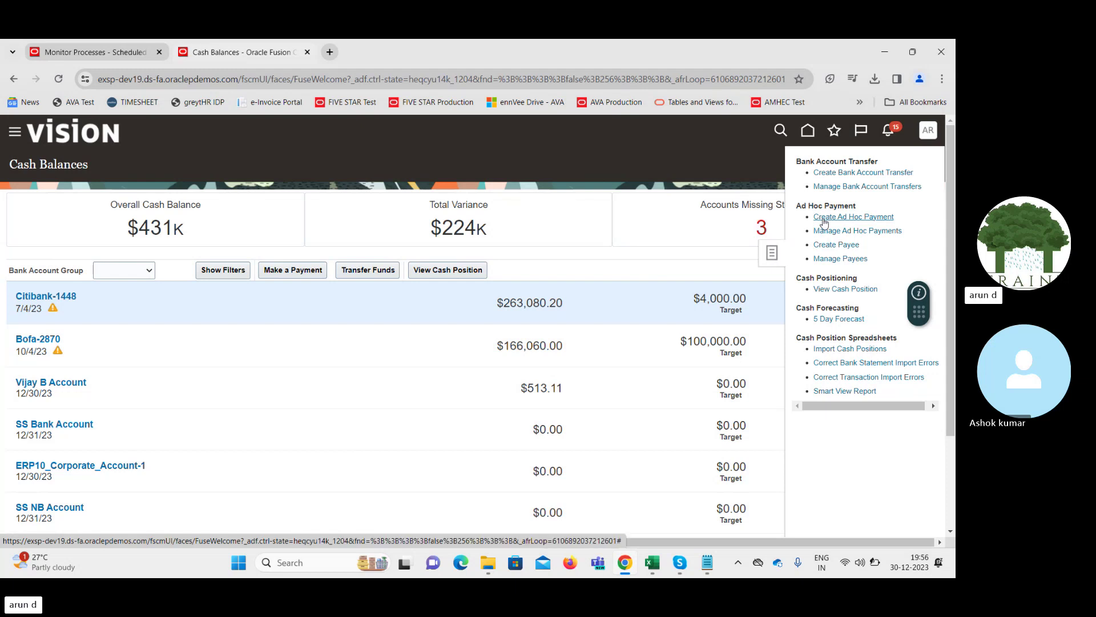
{"action": "left_click", "coordinate": [882, 217]}
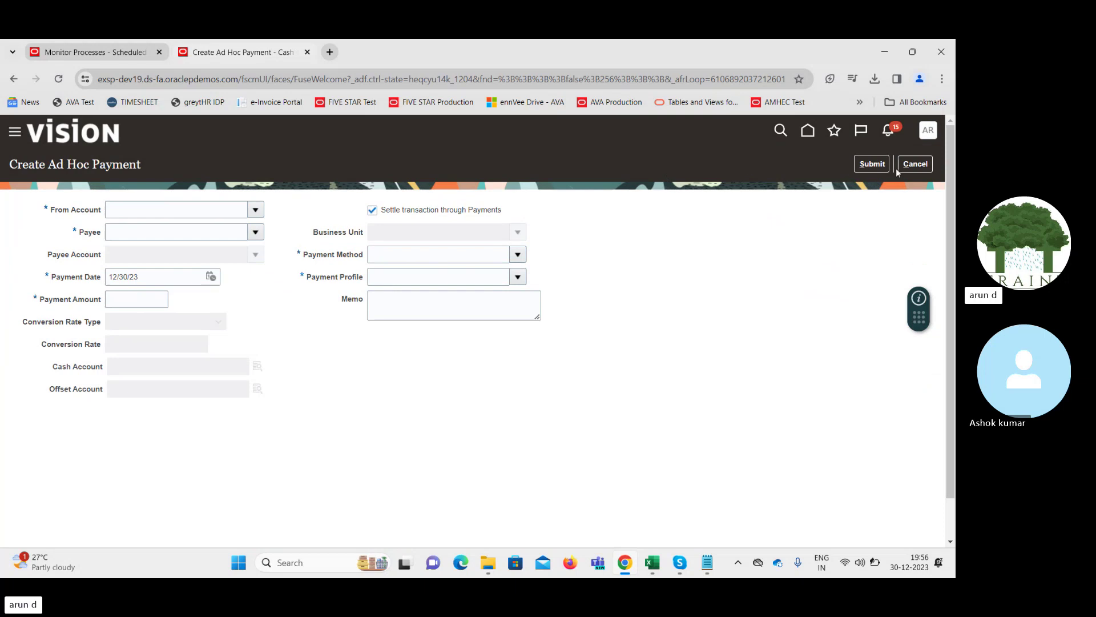
{"action": "left_click", "coordinate": [915, 165]}
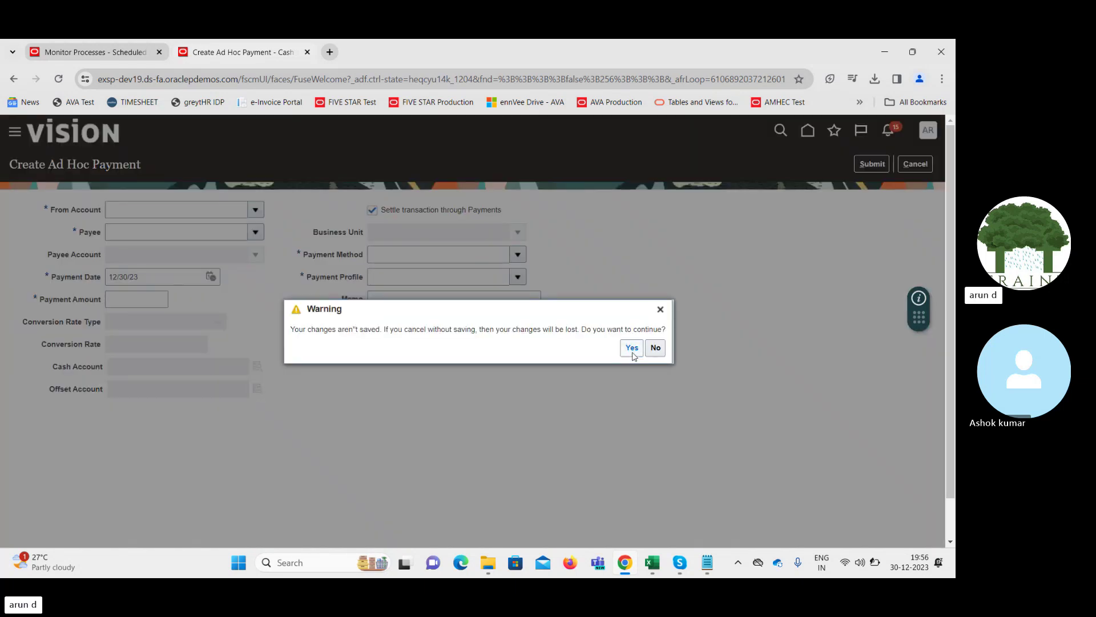
{"action": "left_click", "coordinate": [631, 349]}
{"action": "left_click", "coordinate": [926, 253]}
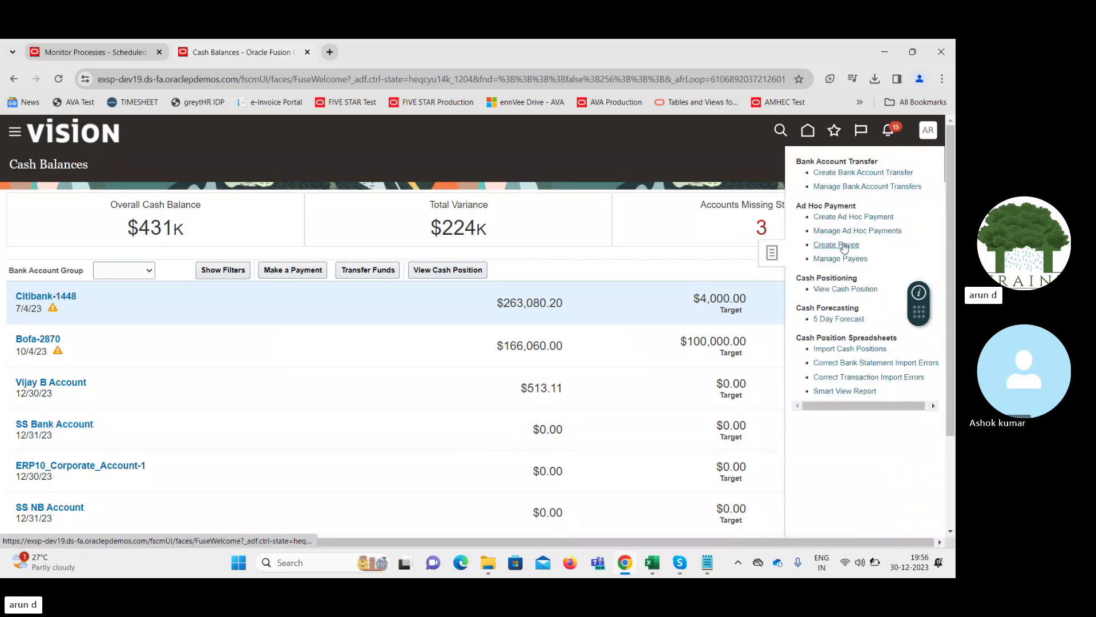
{"action": "left_click", "coordinate": [843, 243]}
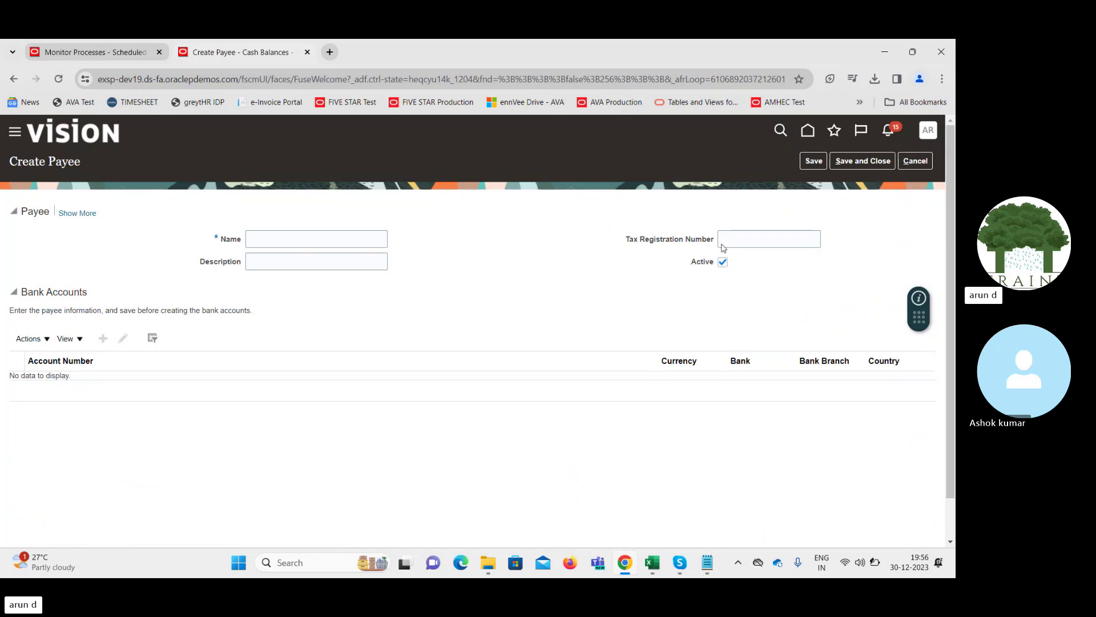
Enter 'US' as the new payee's name, correcting the mistyped attempts
{"action": "left_click", "coordinate": [302, 237]}
{"action": "type", "text": "A"}
{"action": "double_click", "coordinate": [302, 238]}
{"action": "key", "text": "BackSpace"}
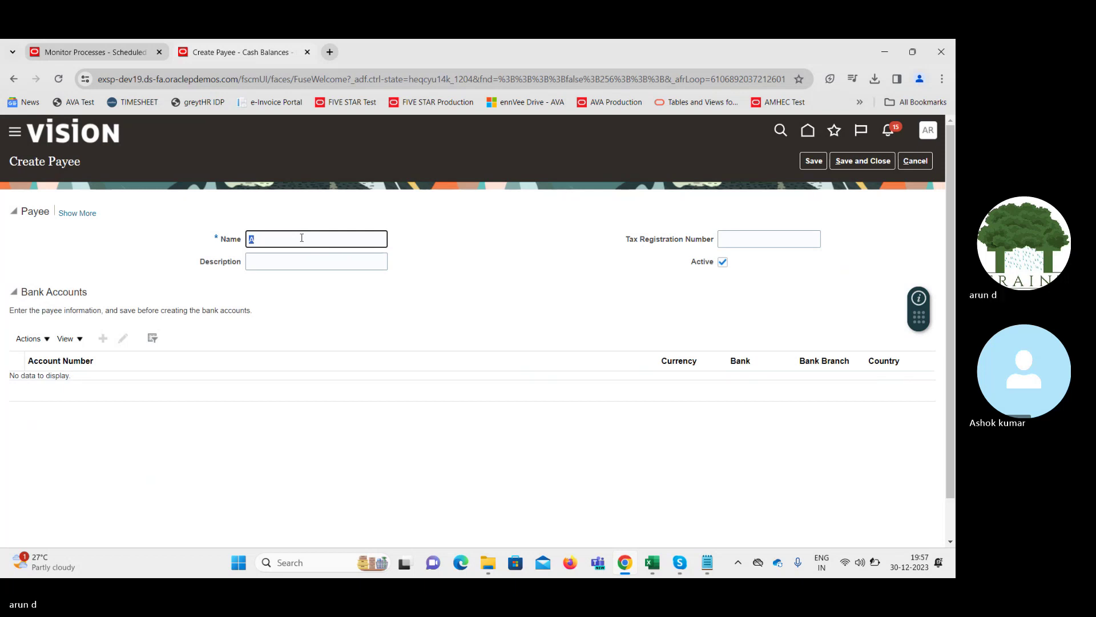
{"action": "type", "text": "Bof"}
{"action": "double_click", "coordinate": [316, 238]}
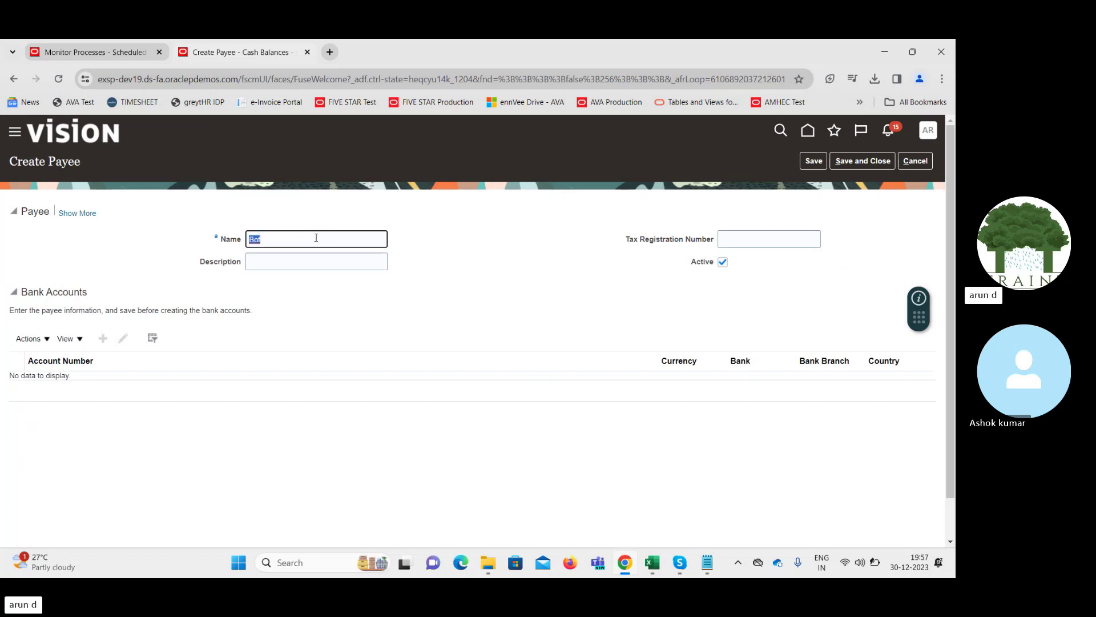
{"action": "type", "text": "US"}
{"action": "key", "text": "Tab"}
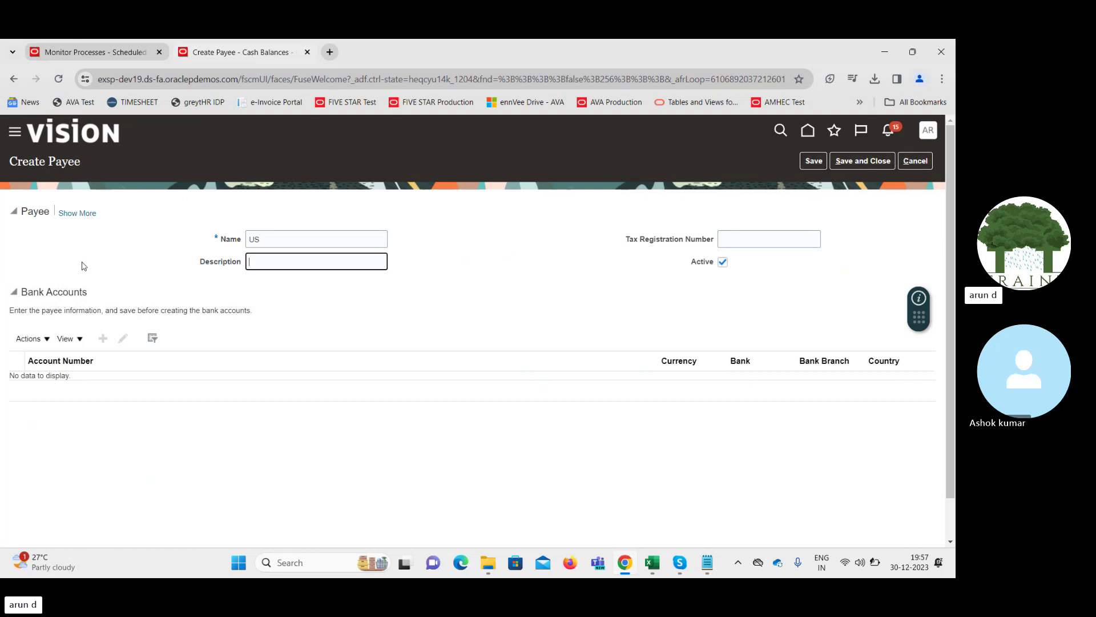
Show more payee details, save the payee, and rename it 'MK Trader'
{"action": "left_click", "coordinate": [71, 214]}
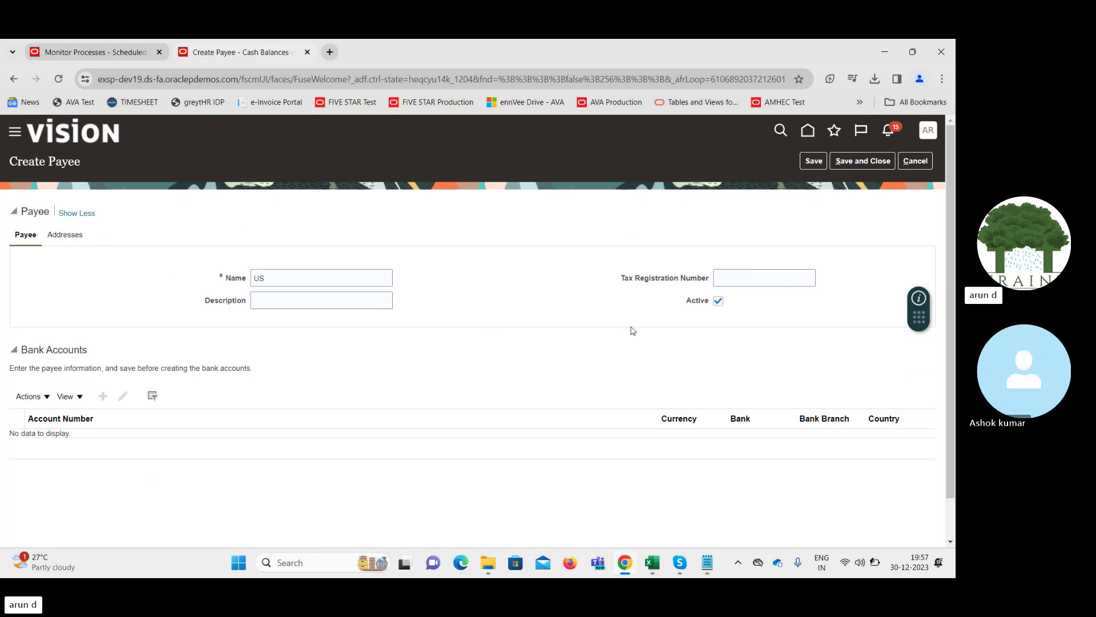
{"action": "left_click", "coordinate": [296, 280]}
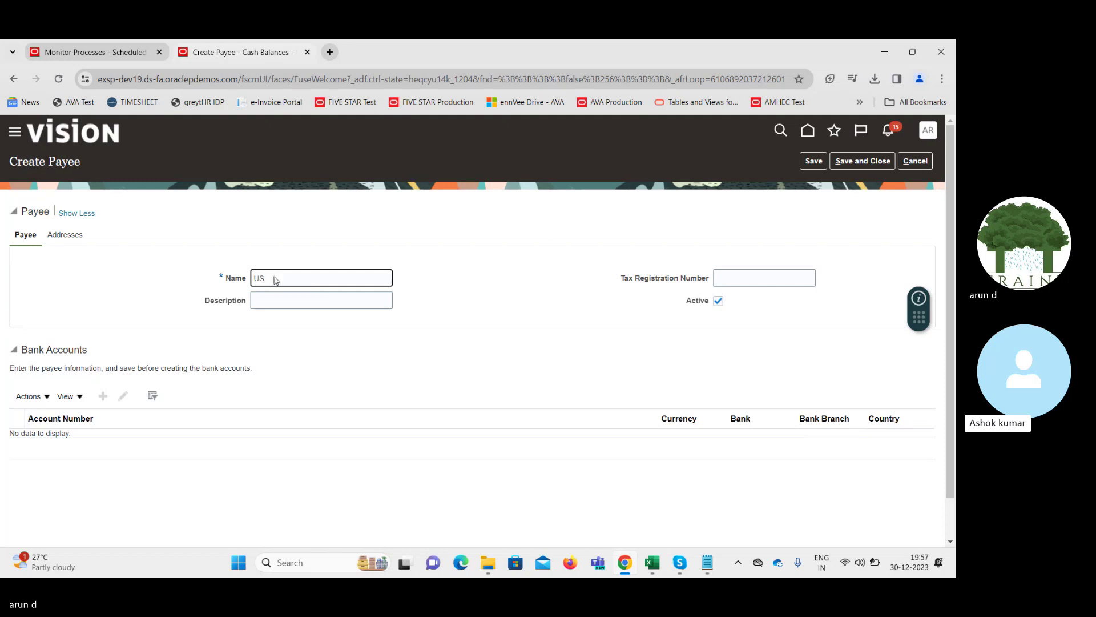
{"action": "left_click", "coordinate": [813, 162]}
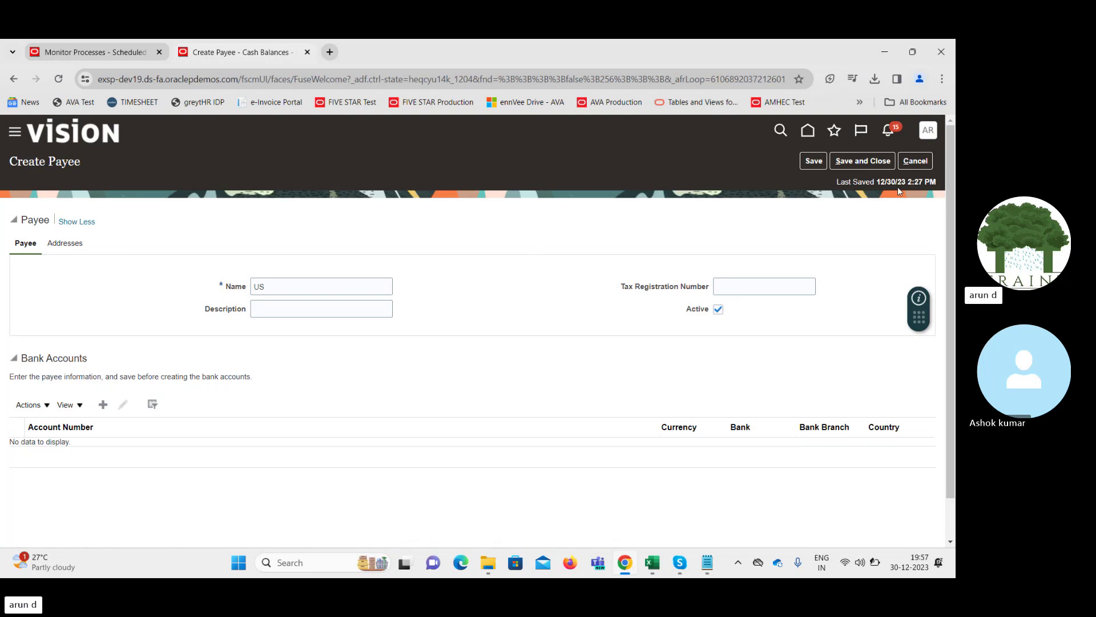
{"action": "double_click", "coordinate": [315, 283]}
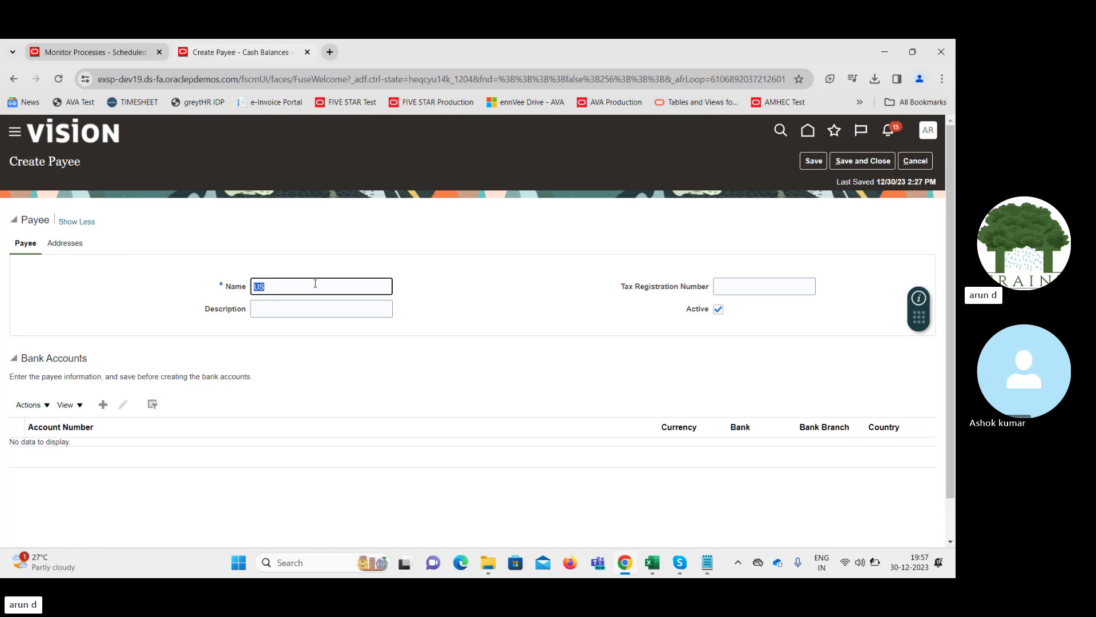
{"action": "type", "text": "MK Trader"}
{"action": "key", "text": "Tab"}
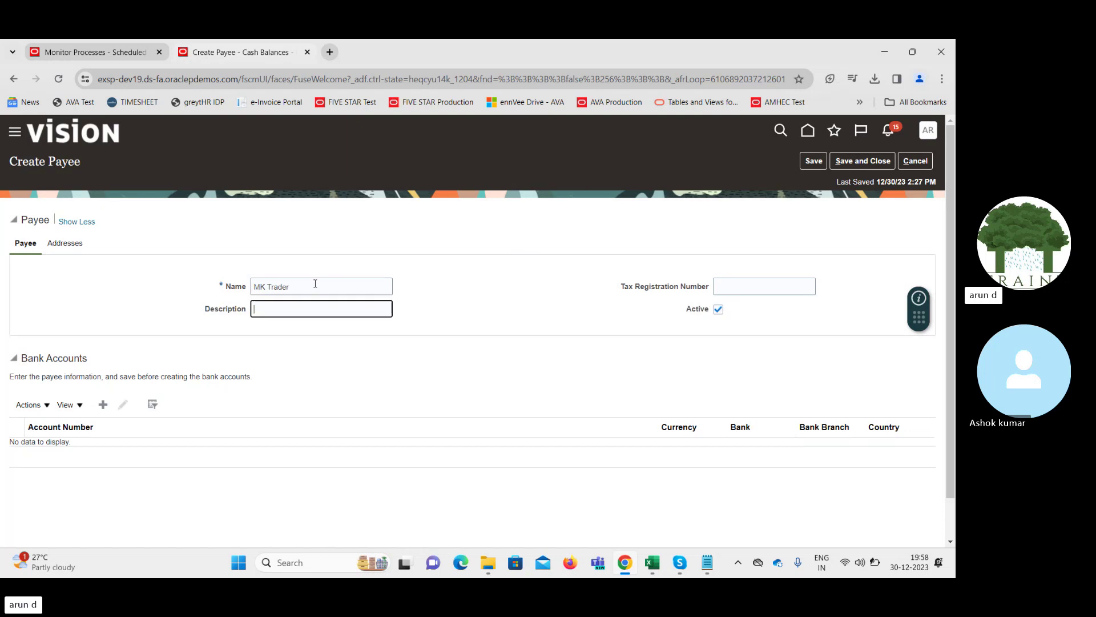
Add a USD Savings bank account to the payee with its account and routing numbers
{"action": "left_click", "coordinate": [102, 404]}
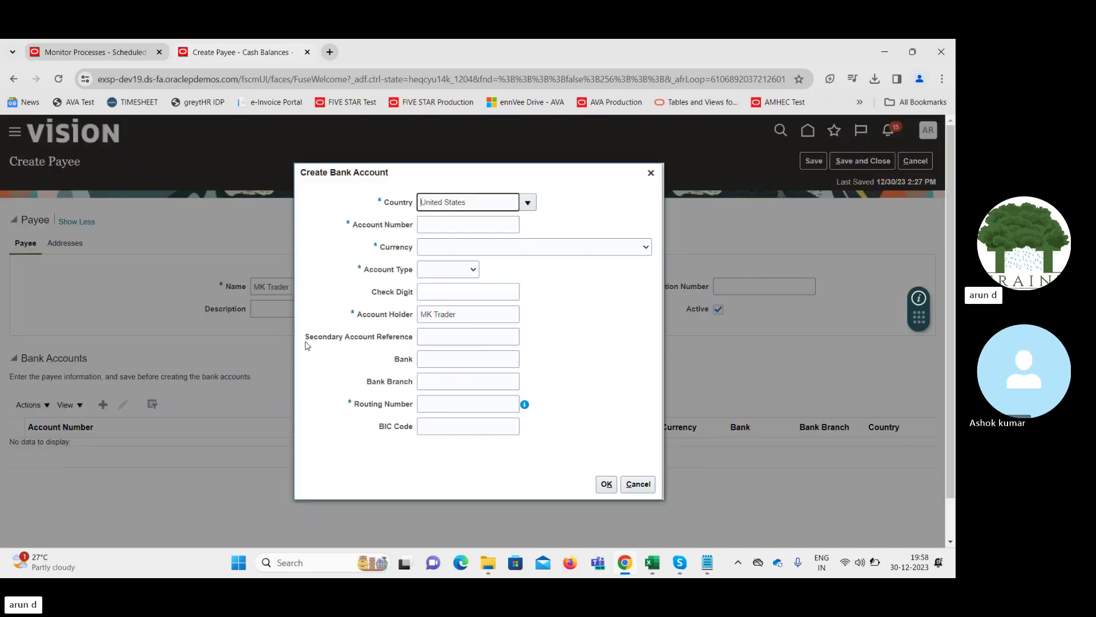
{"action": "left_click", "coordinate": [466, 226]}
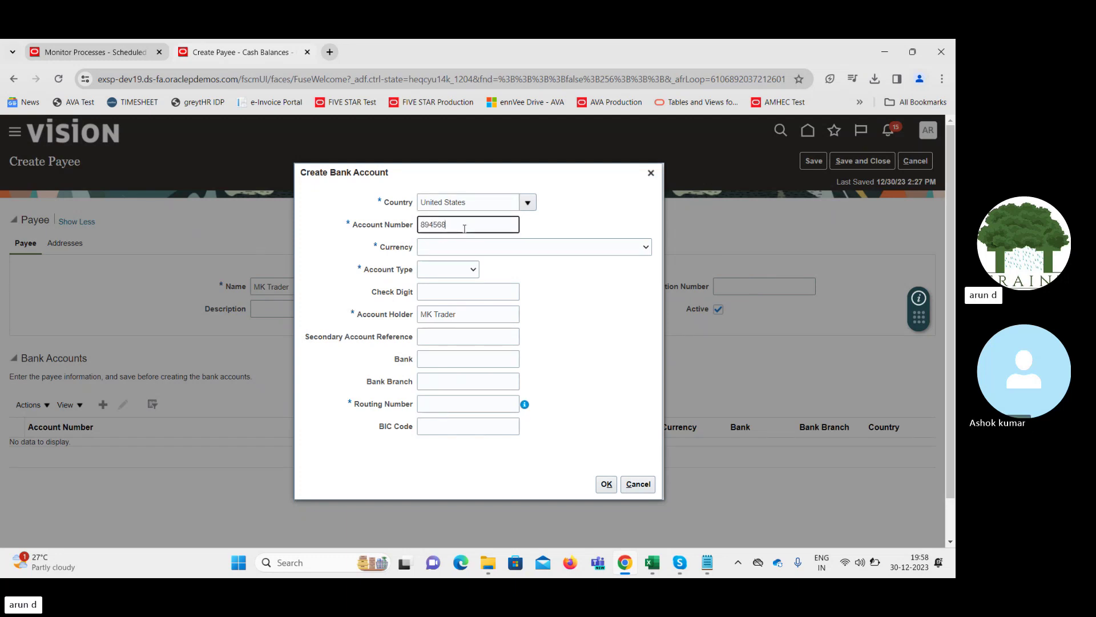
{"action": "left_click", "coordinate": [531, 247]}
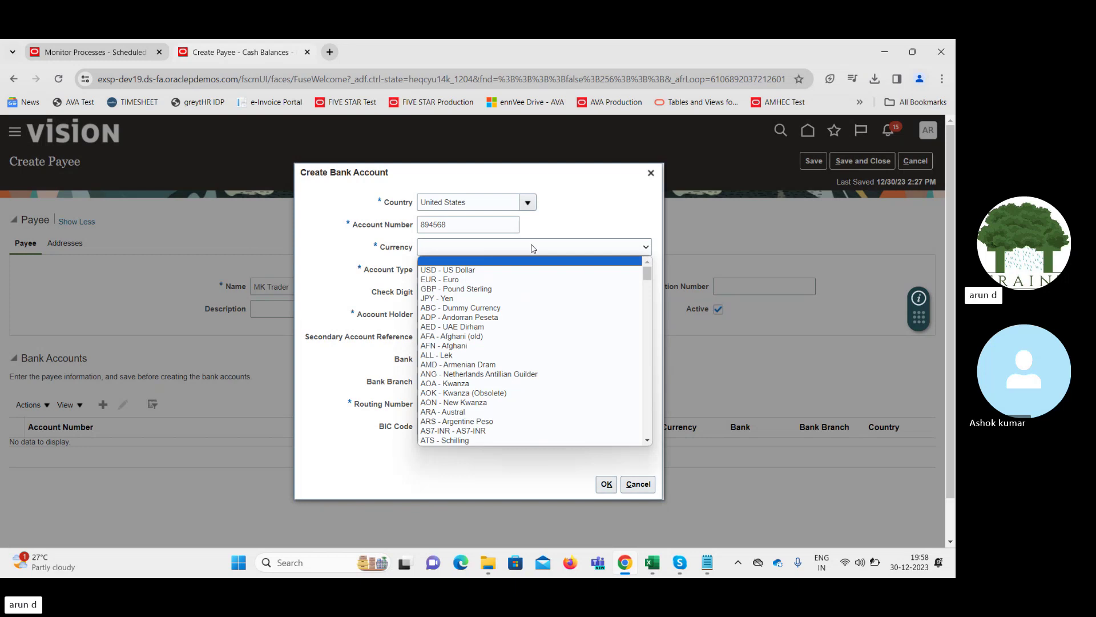
{"action": "left_click", "coordinate": [510, 270]}
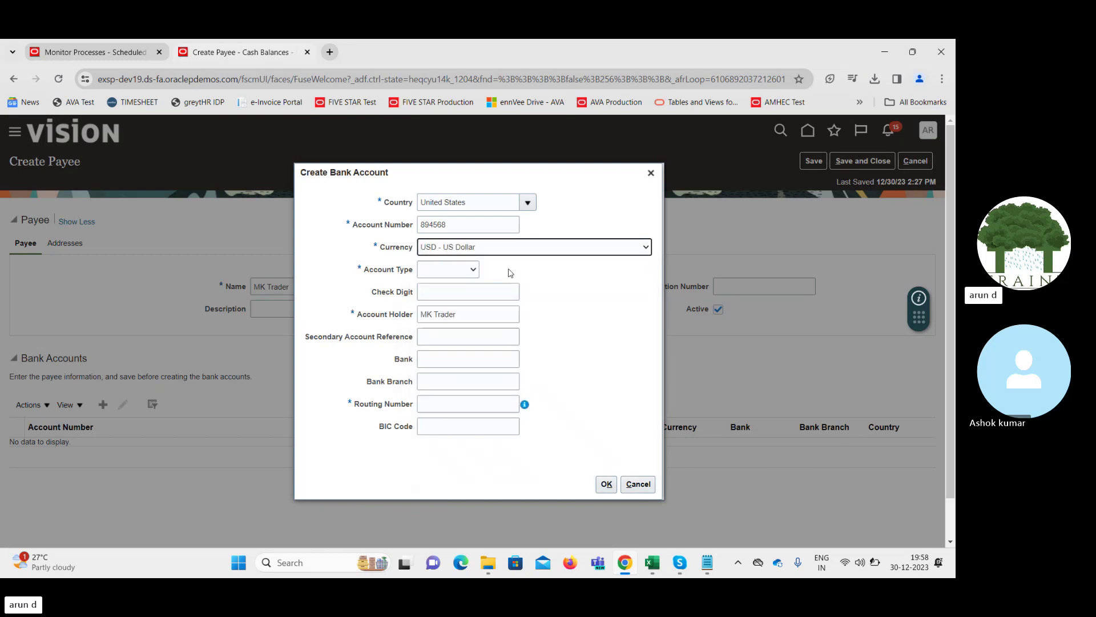
{"action": "left_click", "coordinate": [445, 271]}
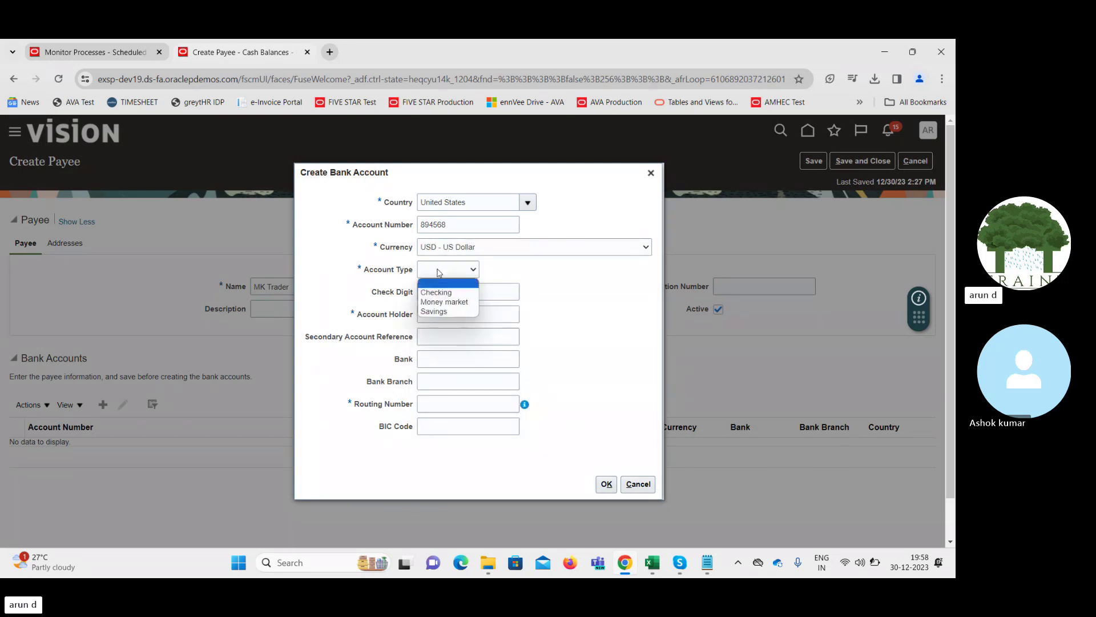
{"action": "left_click", "coordinate": [440, 311]}
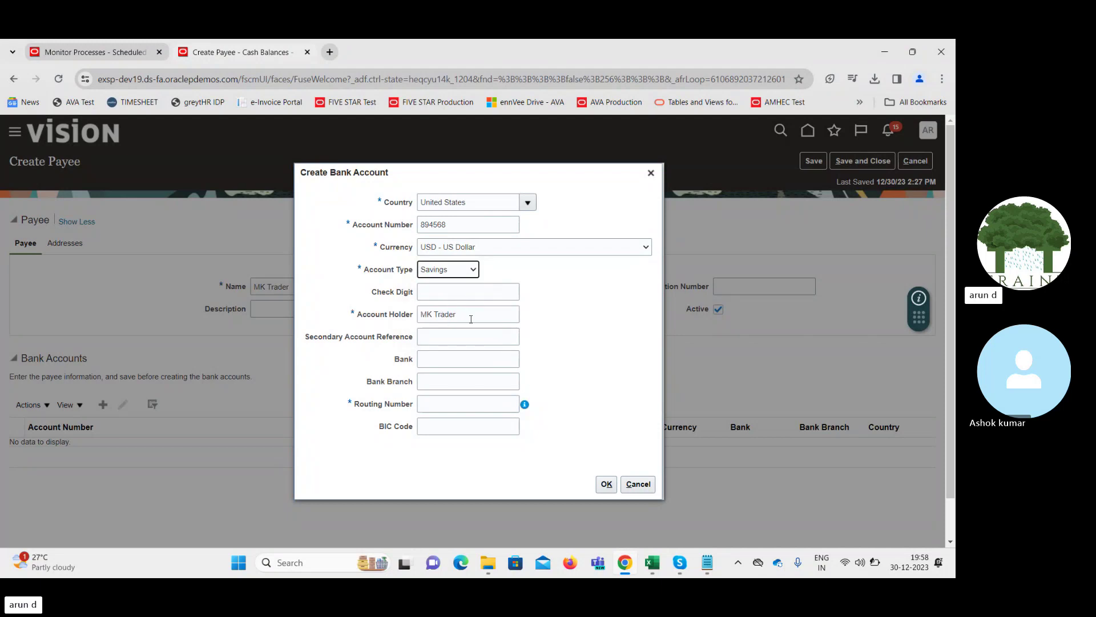
{"action": "left_click", "coordinate": [456, 402]}
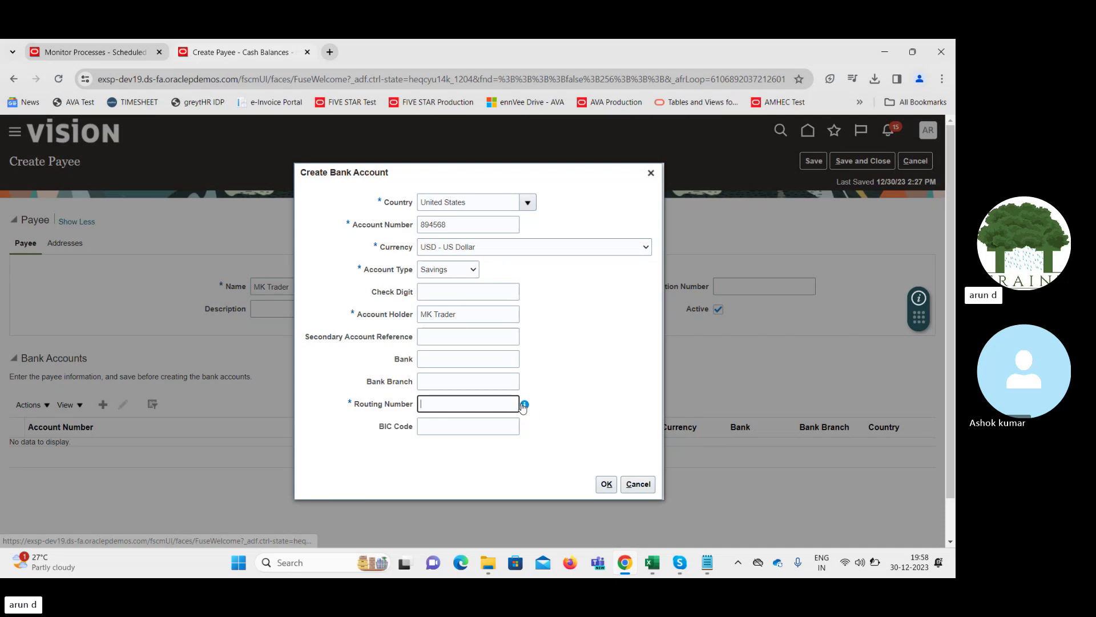
{"action": "mouse_move", "coordinate": [524, 406]}
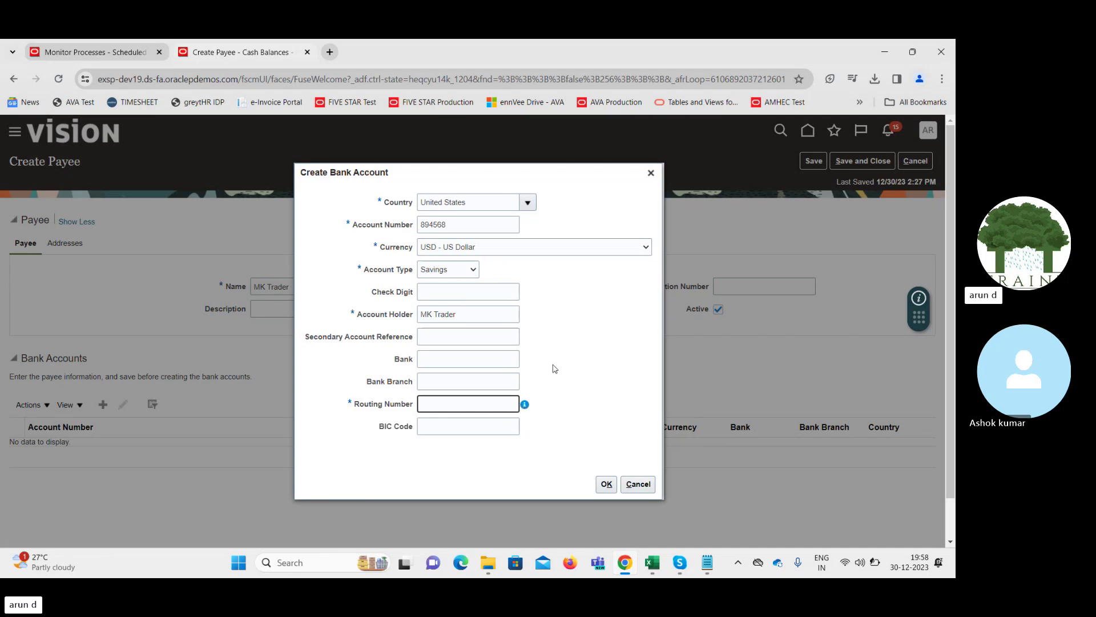
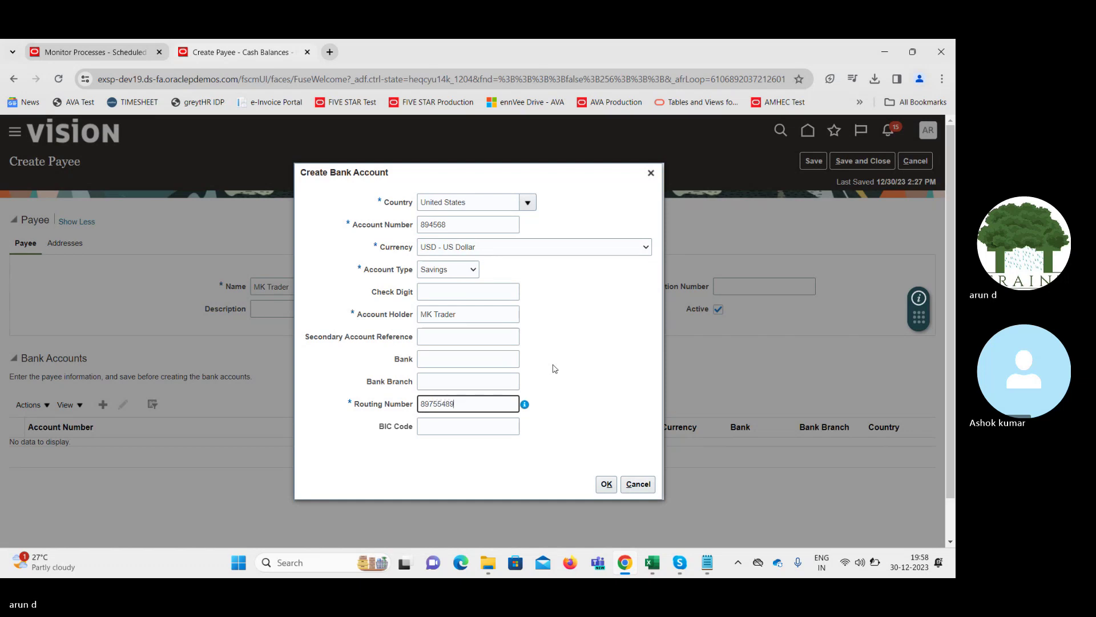
{"action": "left_click", "coordinate": [606, 484]}
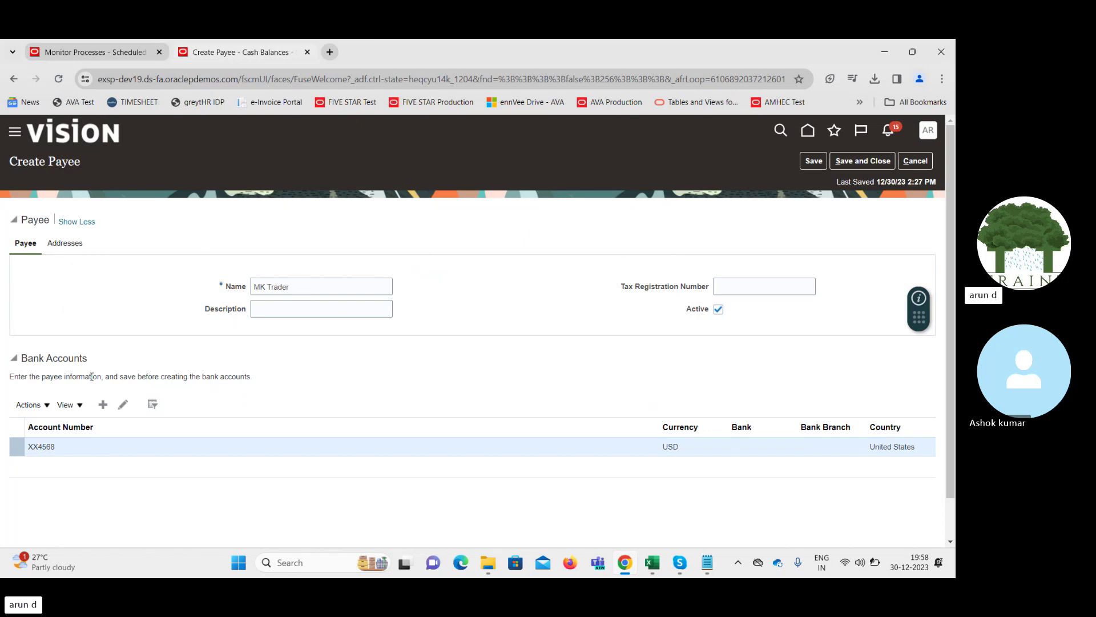
Save and close the payee, then dismiss the changes-saved message
{"action": "left_click", "coordinate": [73, 244]}
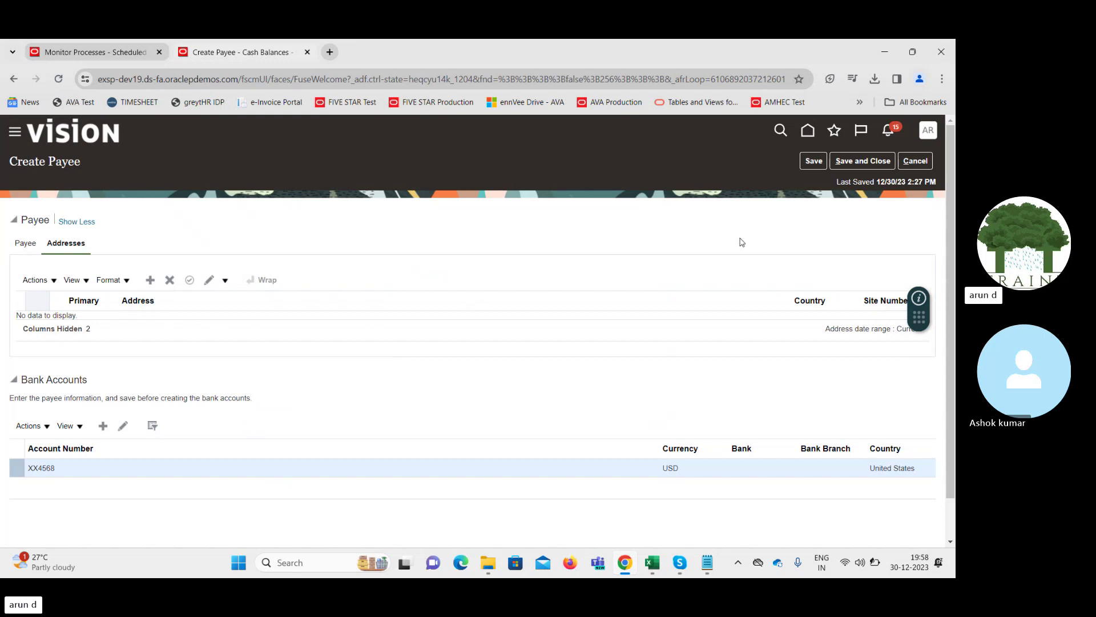
{"action": "left_click", "coordinate": [819, 162]}
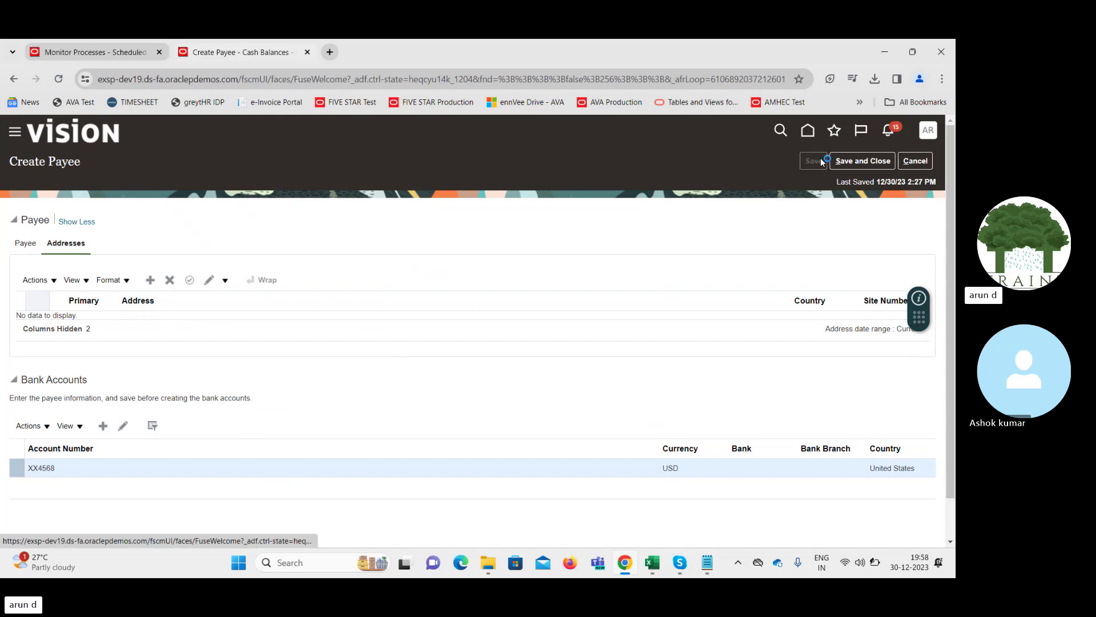
{"action": "left_click", "coordinate": [864, 161]}
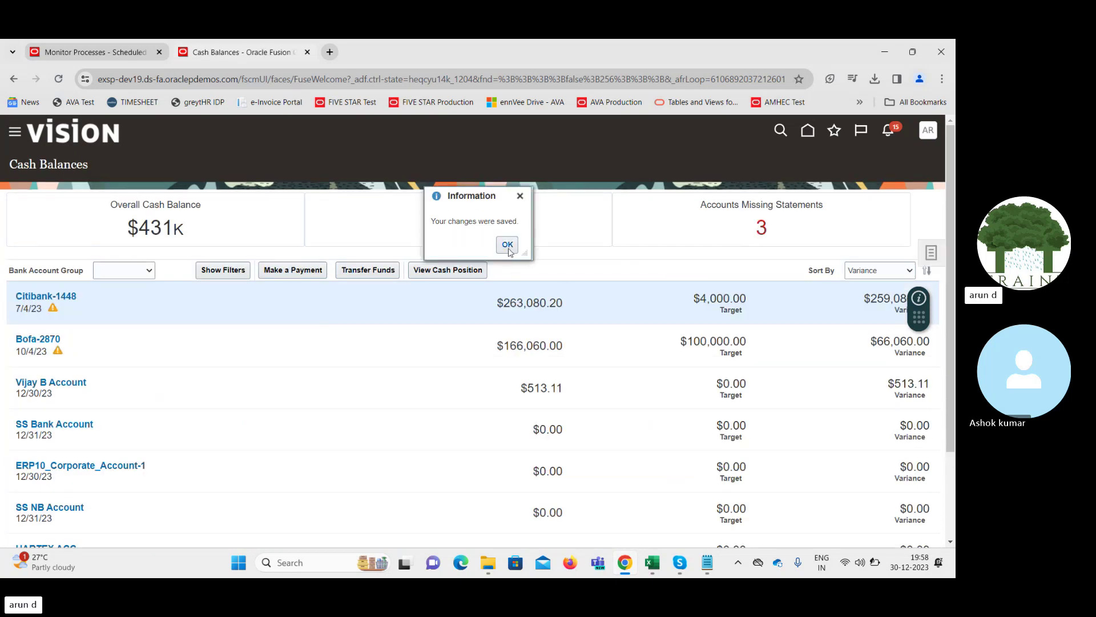
{"action": "left_click", "coordinate": [508, 244]}
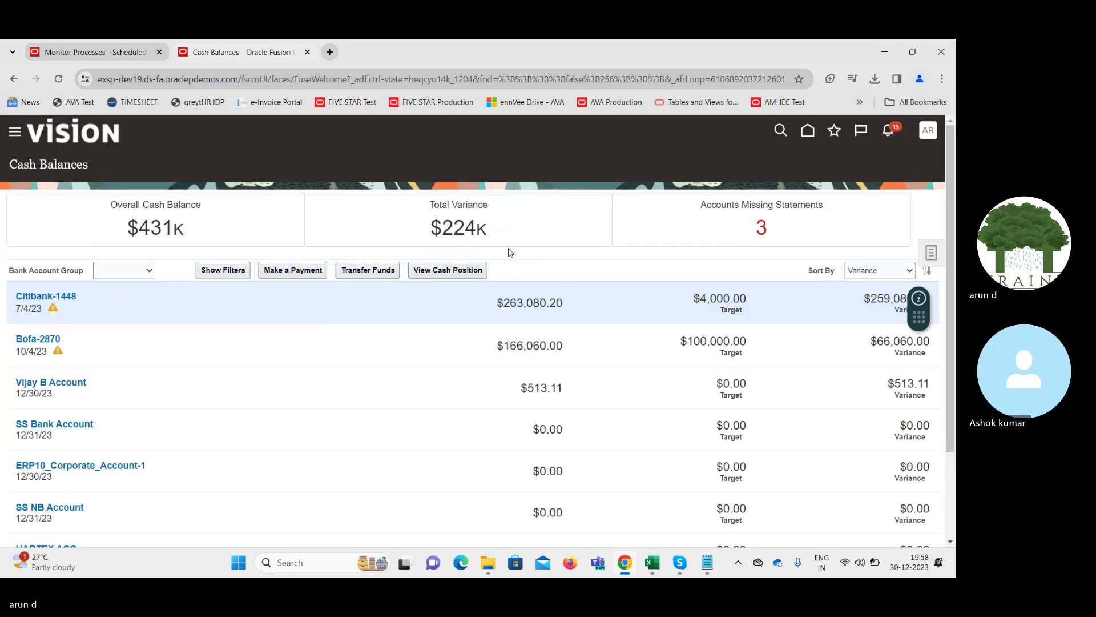
Create an ad hoc payment of 560.00 from BofA-2869 to MK Trader's USD account
{"action": "left_click", "coordinate": [936, 252]}
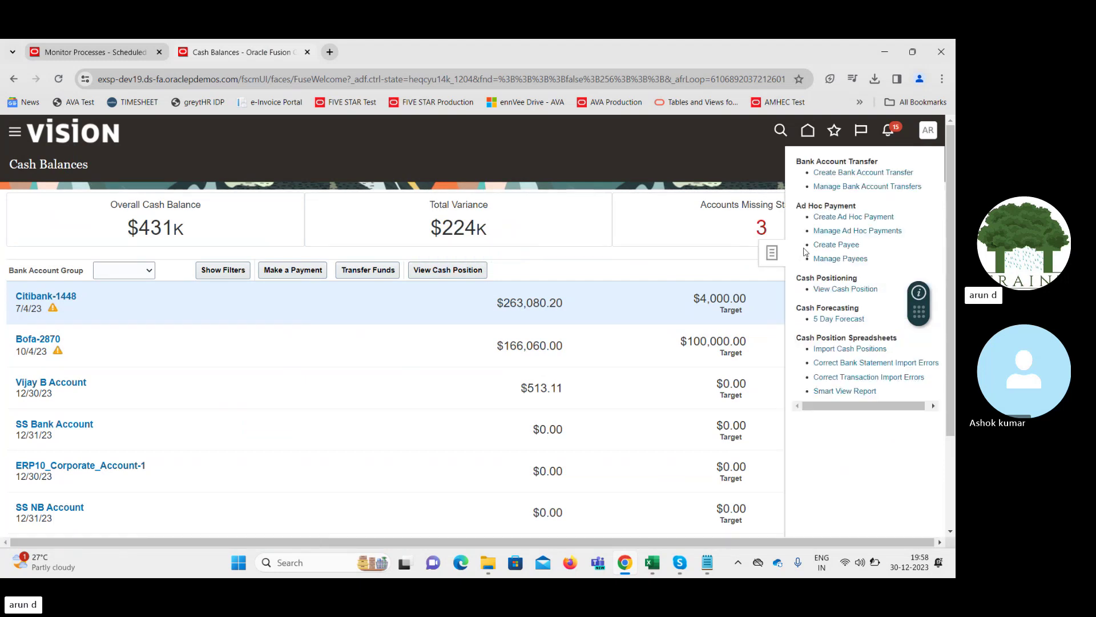
{"action": "left_click", "coordinate": [832, 216]}
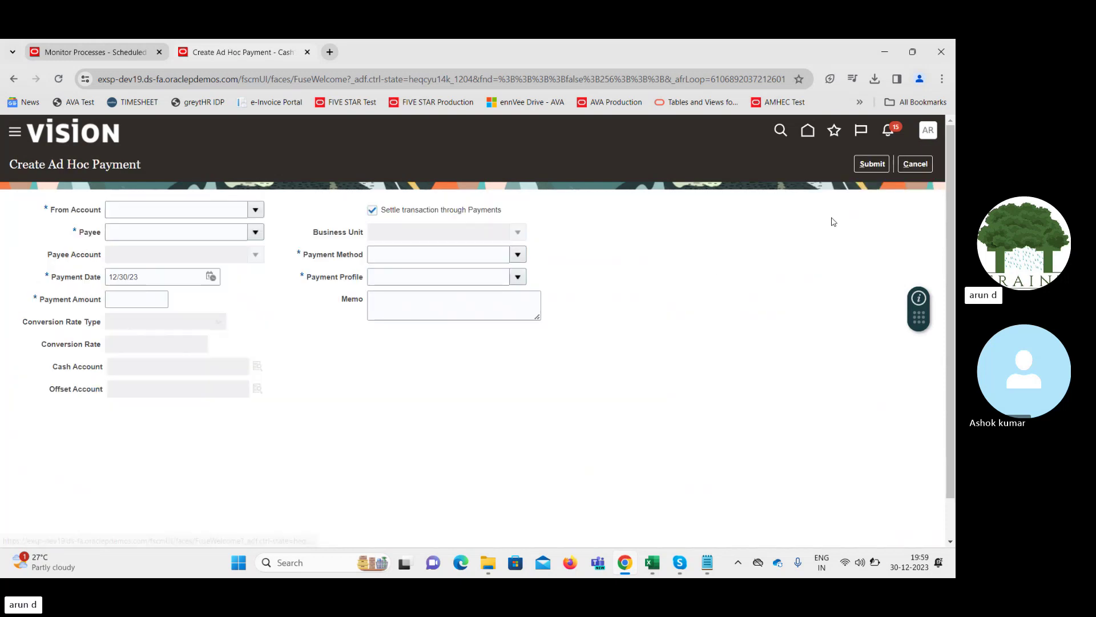
{"action": "left_click", "coordinate": [256, 212]}
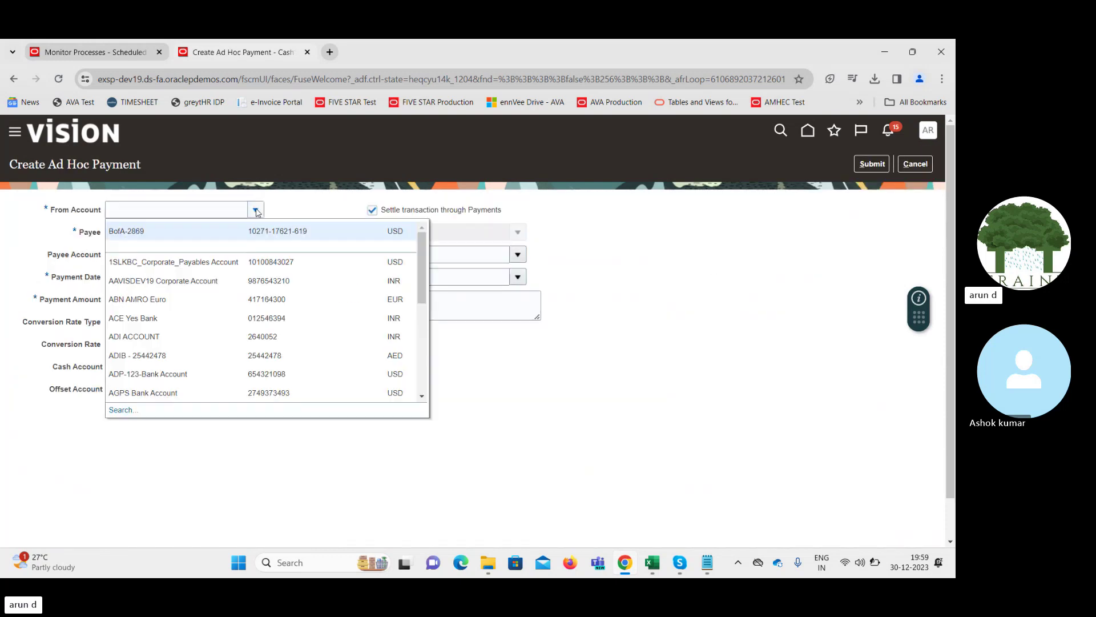
{"action": "left_click", "coordinate": [177, 233]}
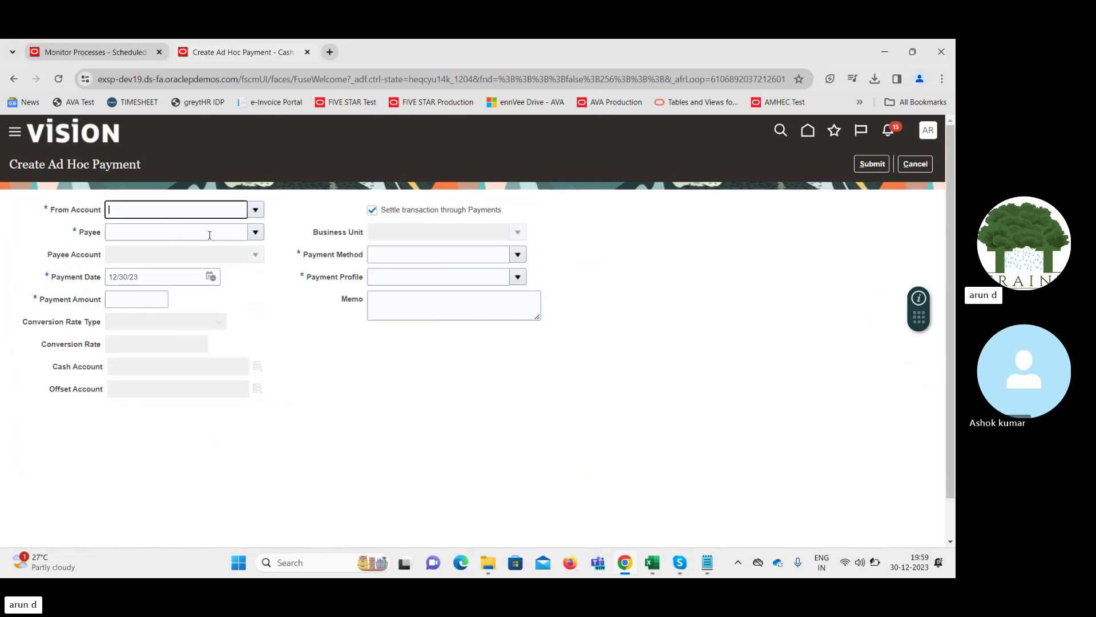
{"action": "left_click", "coordinate": [256, 234]}
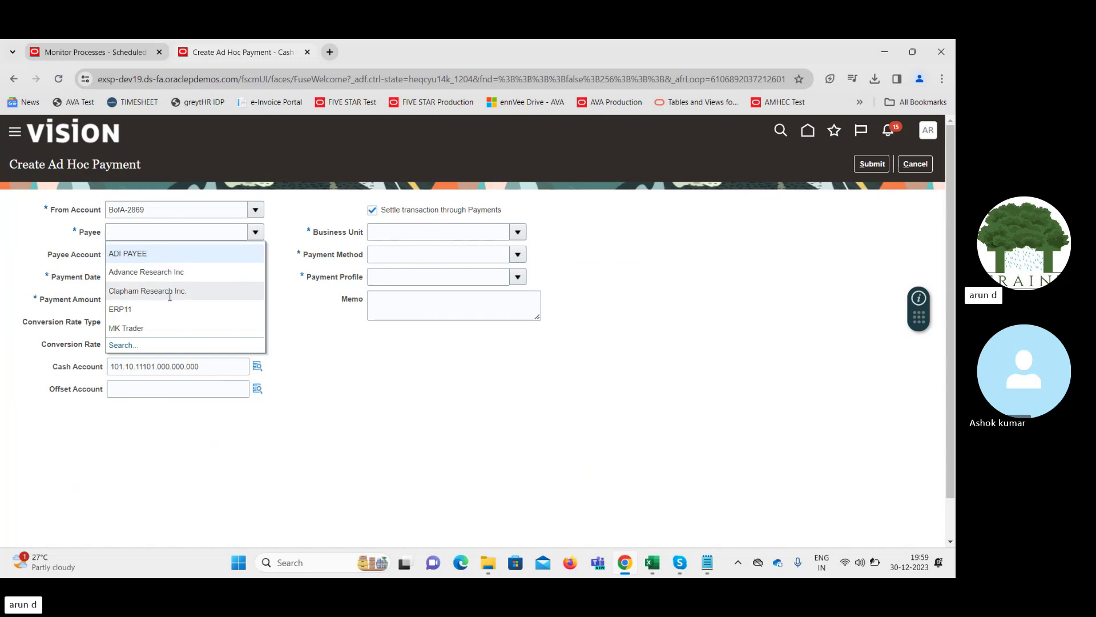
{"action": "left_click", "coordinate": [150, 328]}
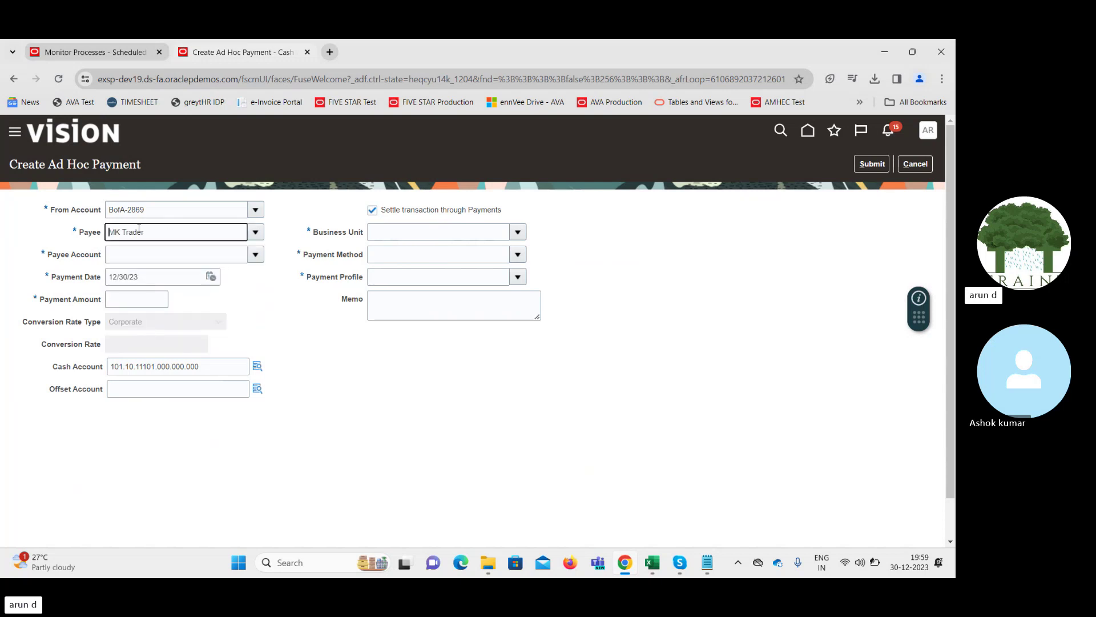
{"action": "left_click", "coordinate": [255, 254]}
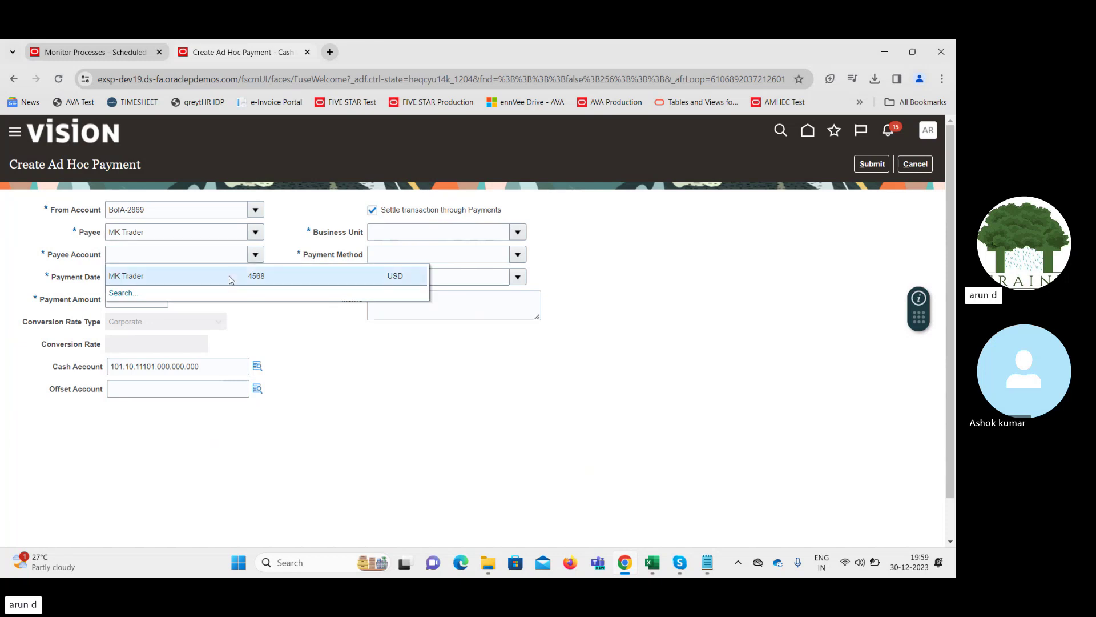
{"action": "left_click", "coordinate": [231, 278]}
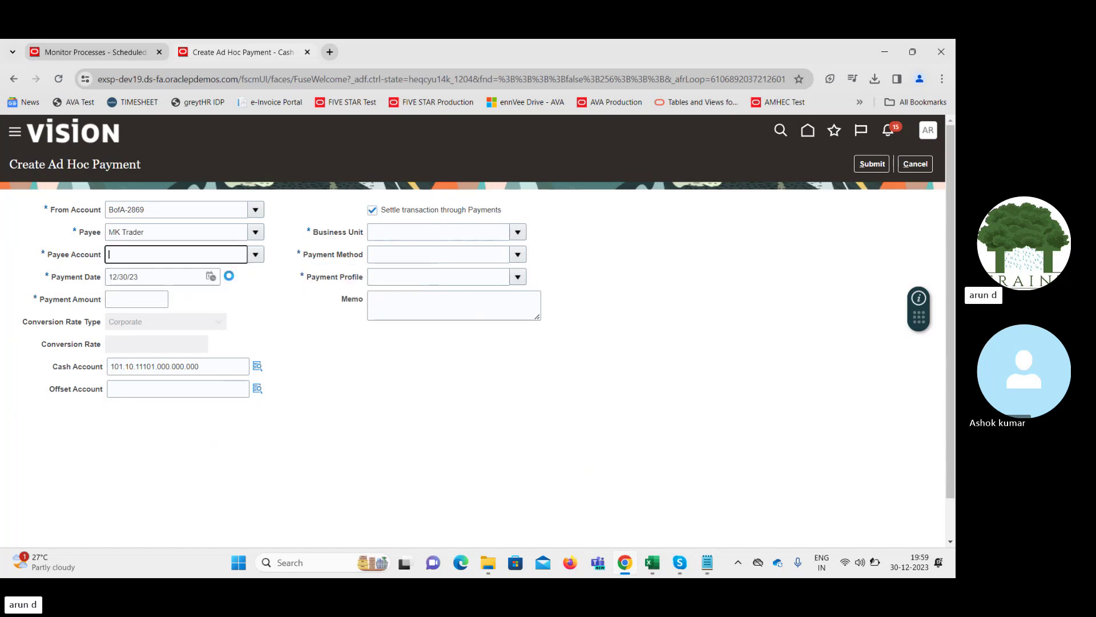
{"action": "left_click", "coordinate": [132, 298]}
{"action": "type", "text": "560"}
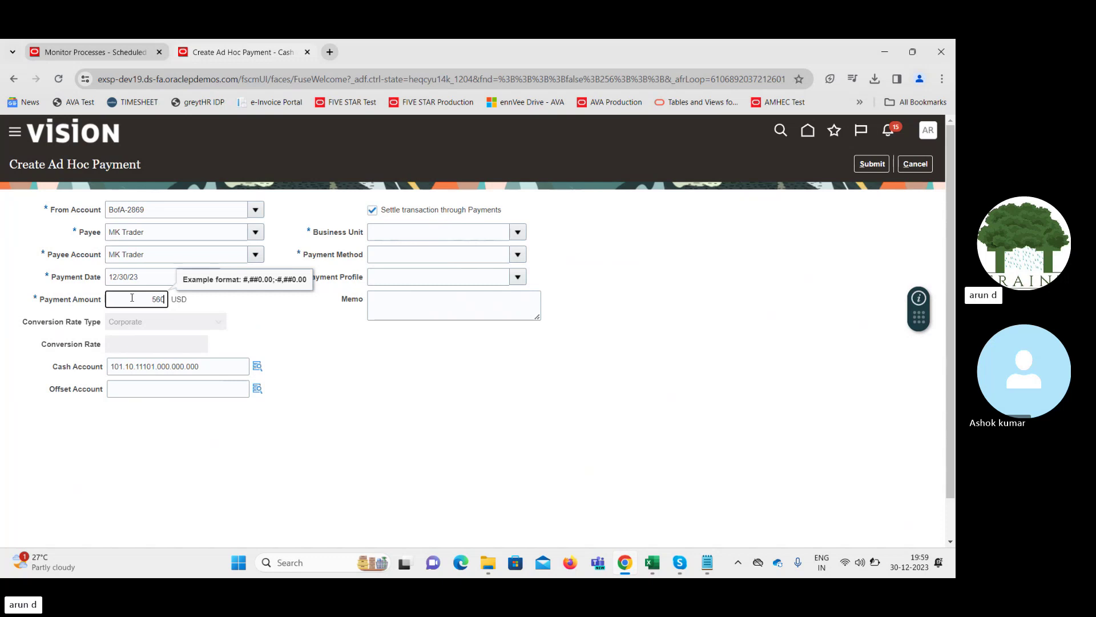
{"action": "key", "text": "Tab"}
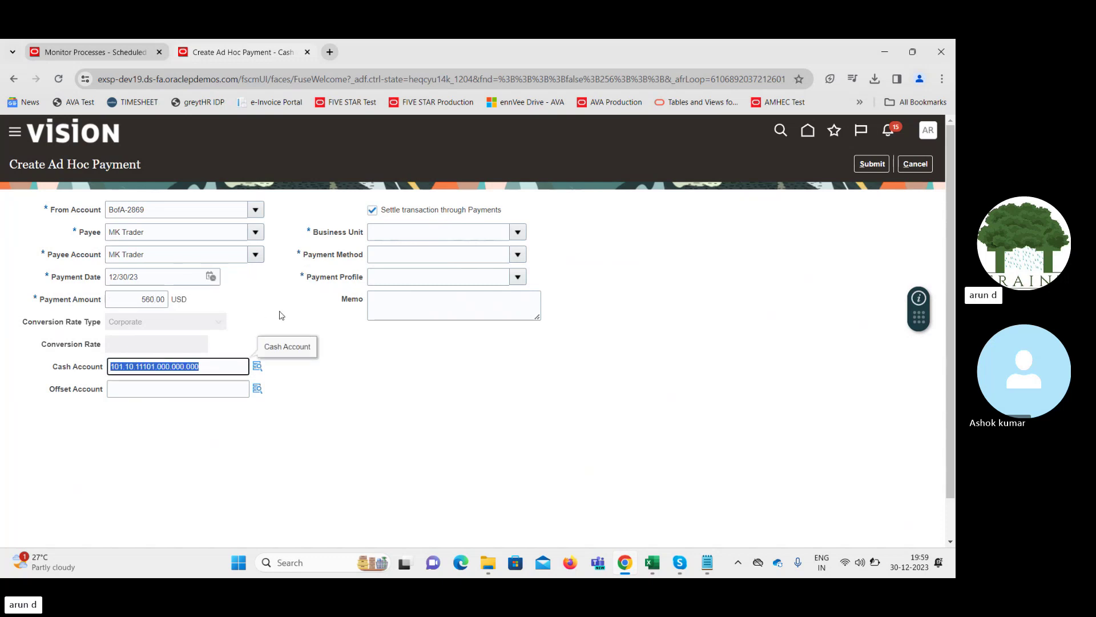
Search accounts by description '%rent%' and pick 60513 Car Rental as the offset account
{"action": "left_click", "coordinate": [257, 388]}
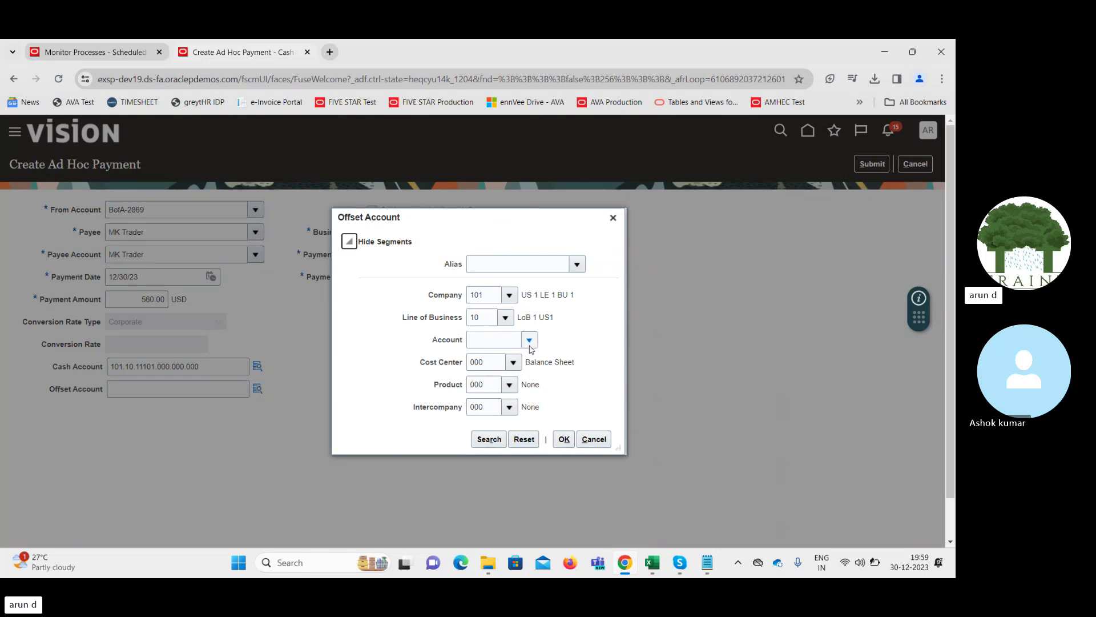
{"action": "left_click", "coordinate": [530, 341]}
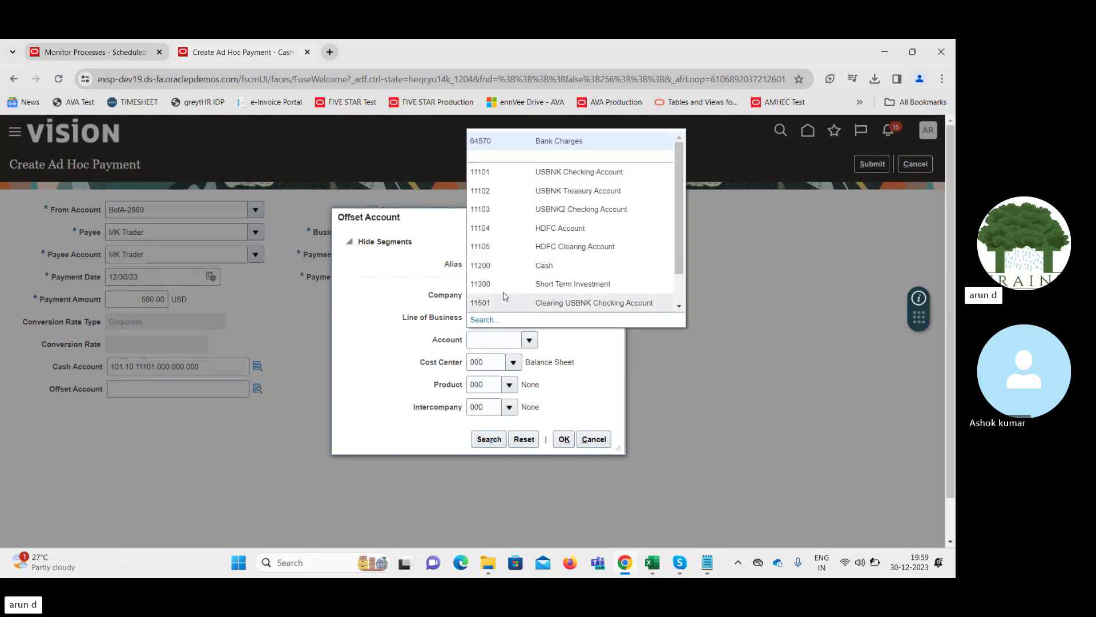
{"action": "left_click", "coordinate": [484, 321]}
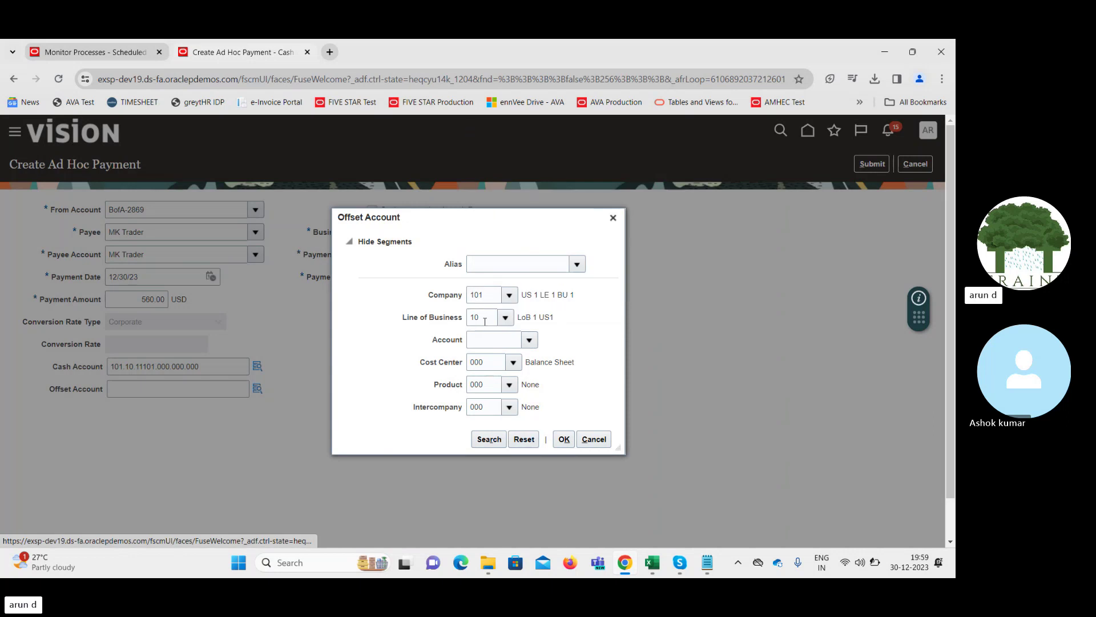
{"action": "left_click", "coordinate": [523, 331]}
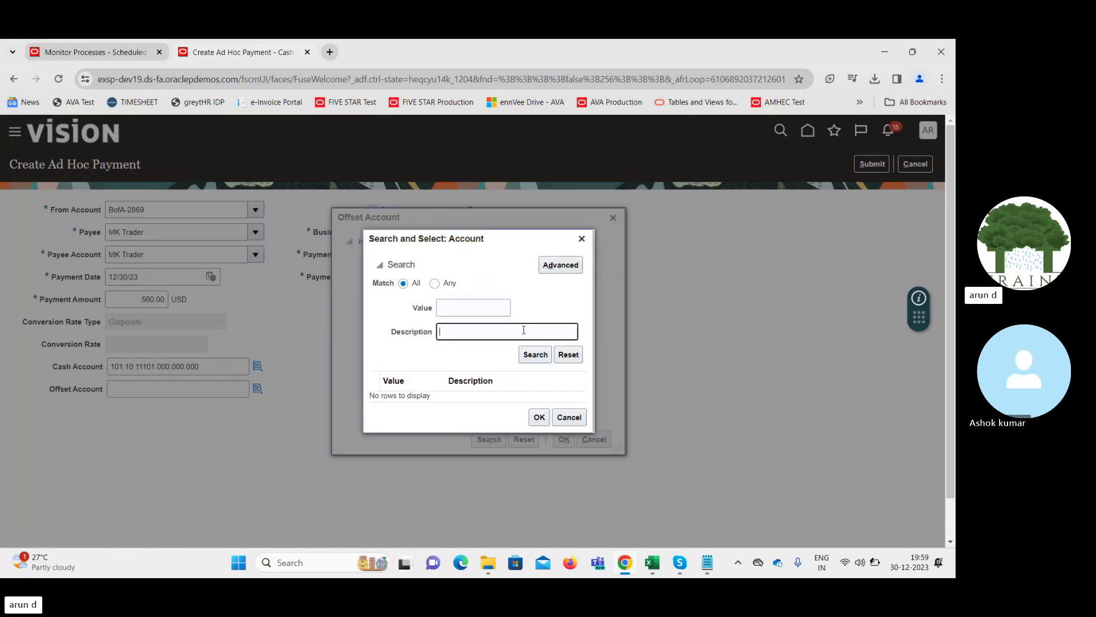
{"action": "type", "text": "%rent%"}
{"action": "left_click", "coordinate": [535, 354]}
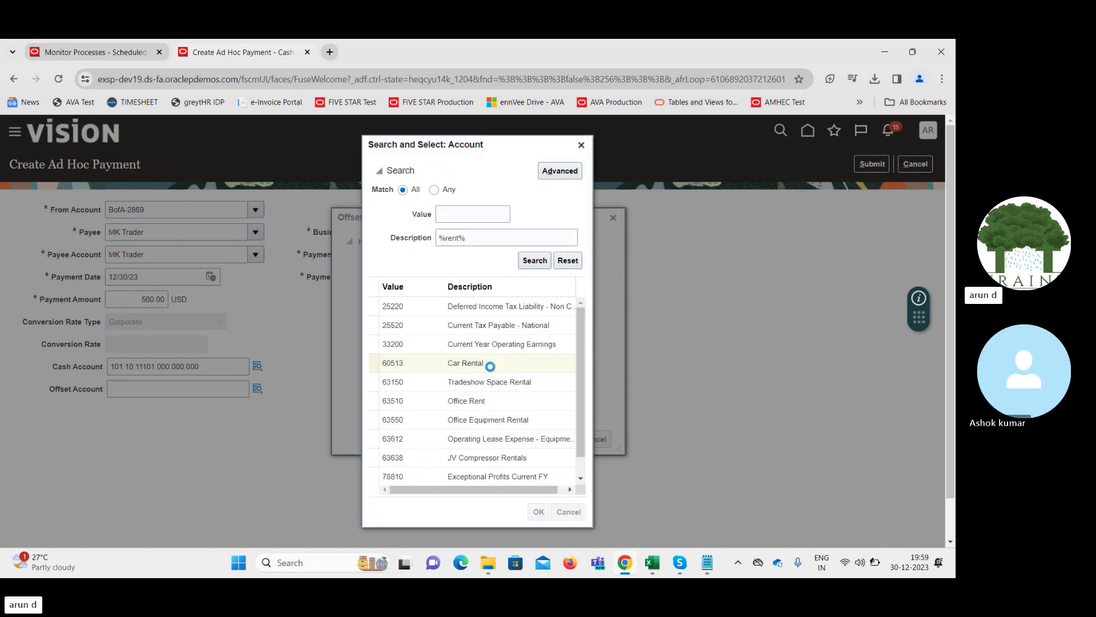
{"action": "double_click", "coordinate": [490, 366]}
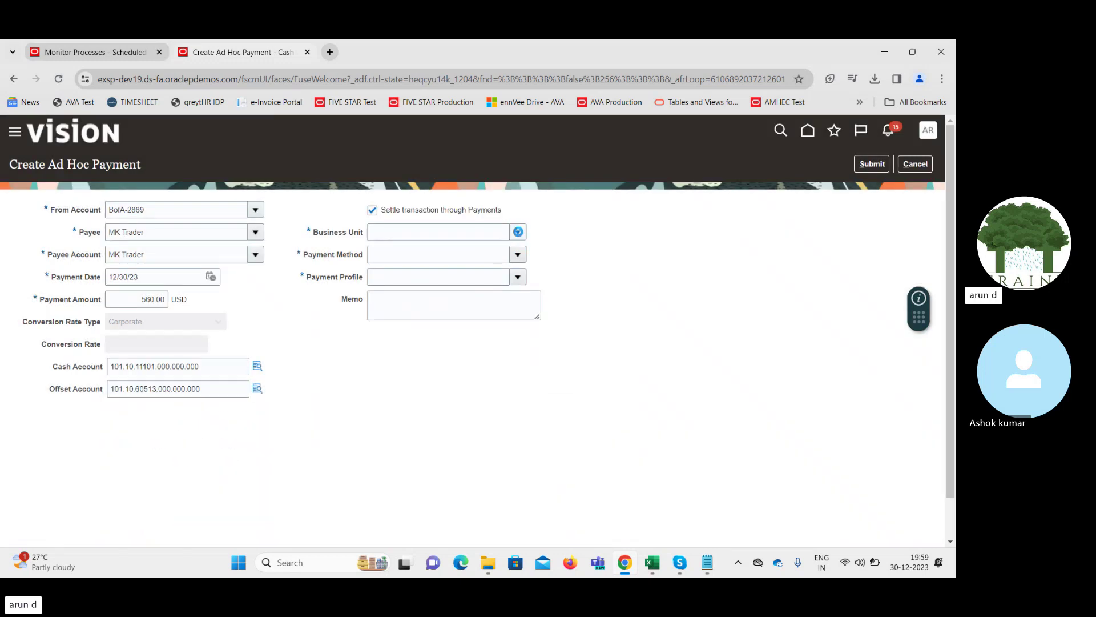
Choose Supremo US Business Unit, ACE Check, and the ACE Company ETF PPP profile, then submit
{"action": "left_click", "coordinate": [518, 231]}
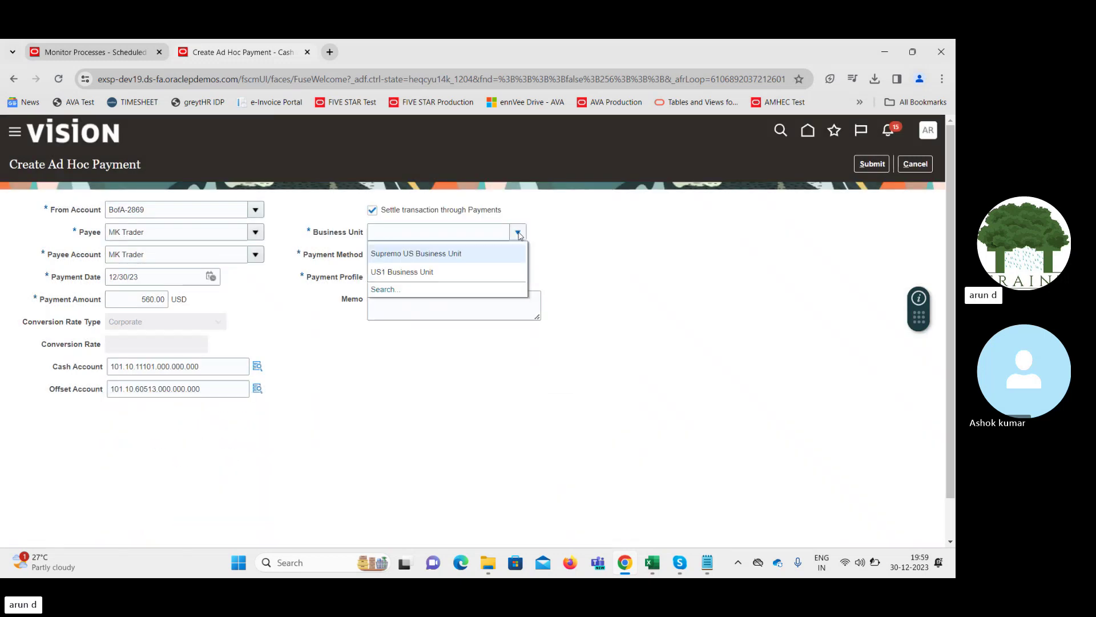
{"action": "left_click", "coordinate": [452, 253]}
{"action": "left_click", "coordinate": [518, 254]}
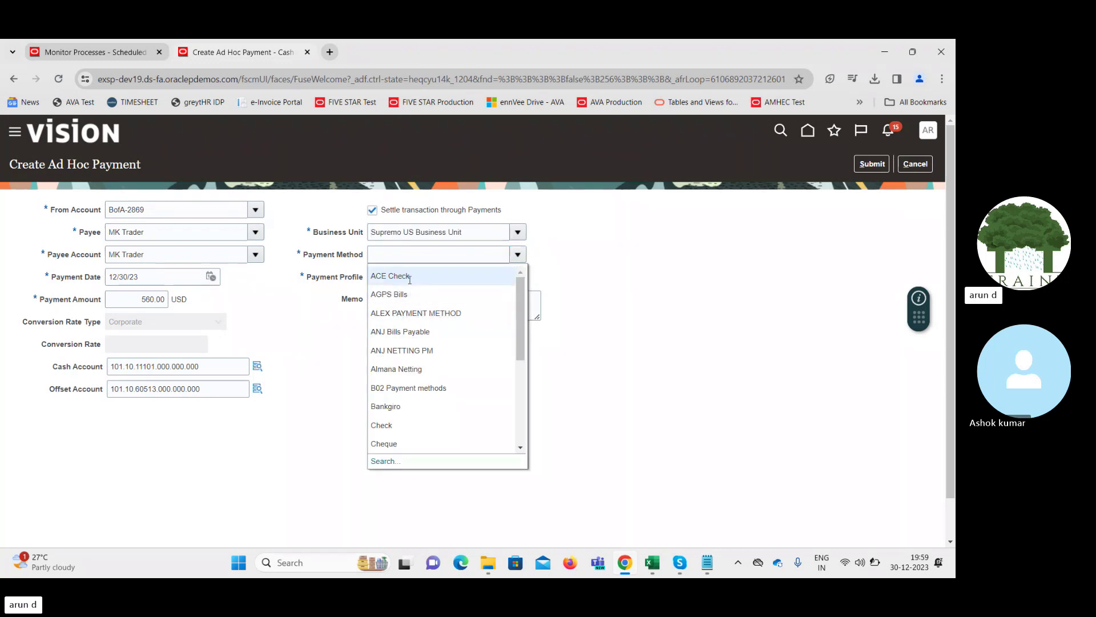
{"action": "left_click", "coordinate": [409, 279]}
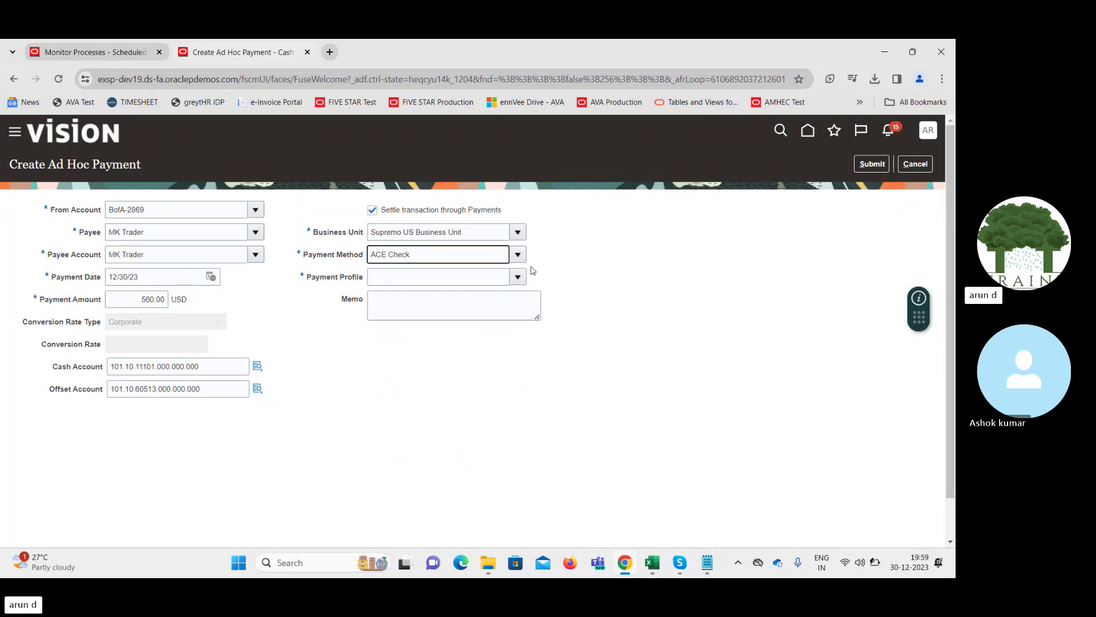
{"action": "left_click", "coordinate": [518, 279]}
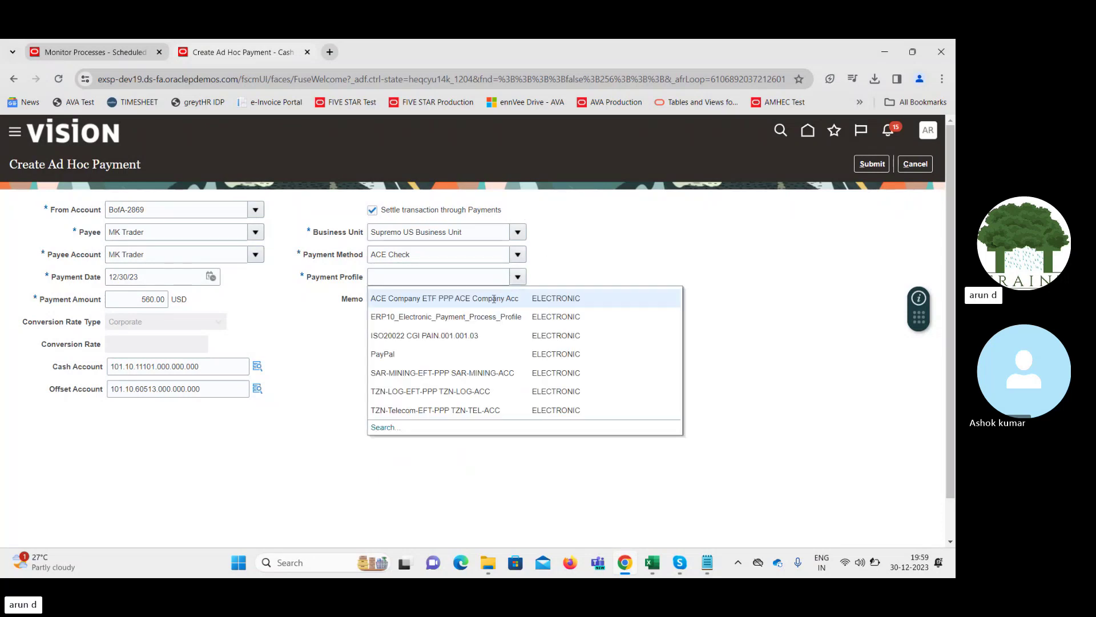
{"action": "left_click", "coordinate": [461, 298]}
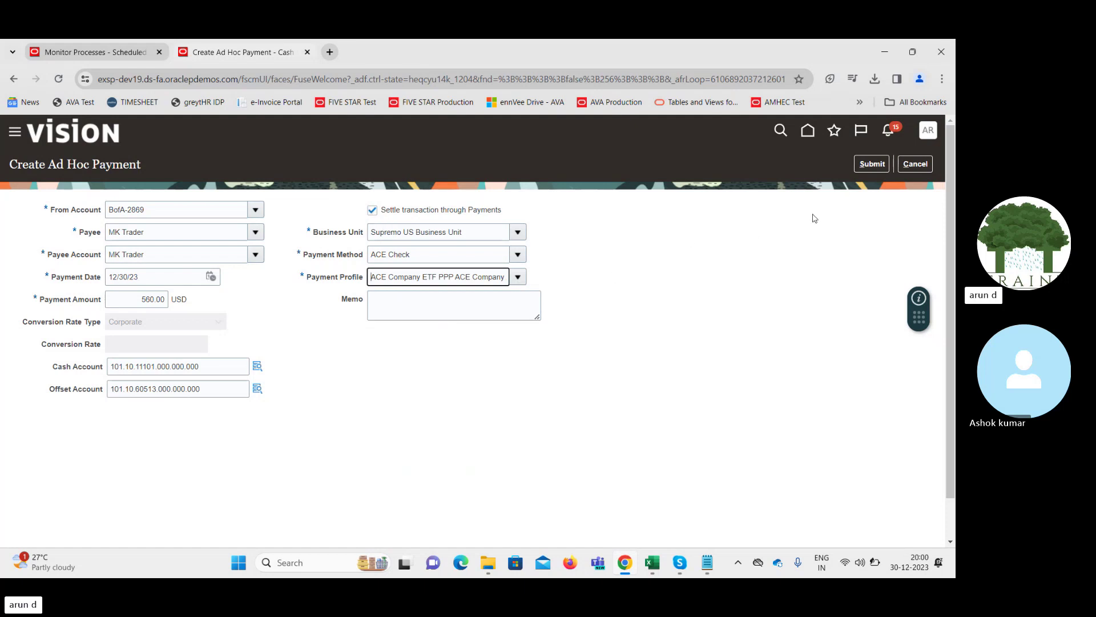
{"action": "left_click", "coordinate": [874, 169]}
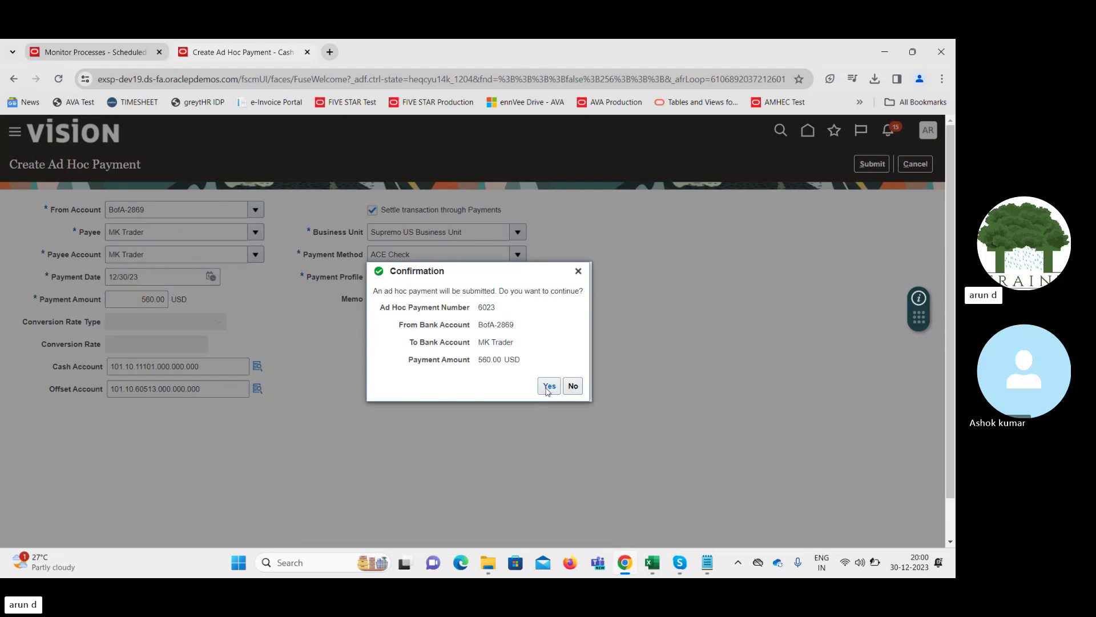
Confirm the payment submission, then open and close the Tasks panel on Cash Balances
{"action": "left_click", "coordinate": [548, 386]}
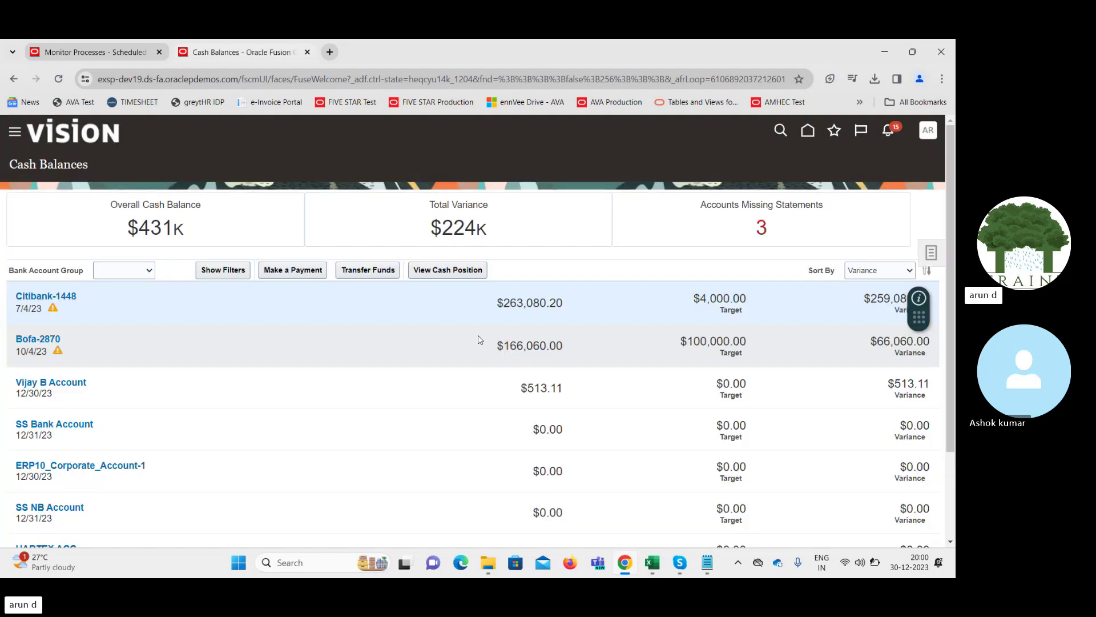
{"action": "left_click", "coordinate": [933, 254]}
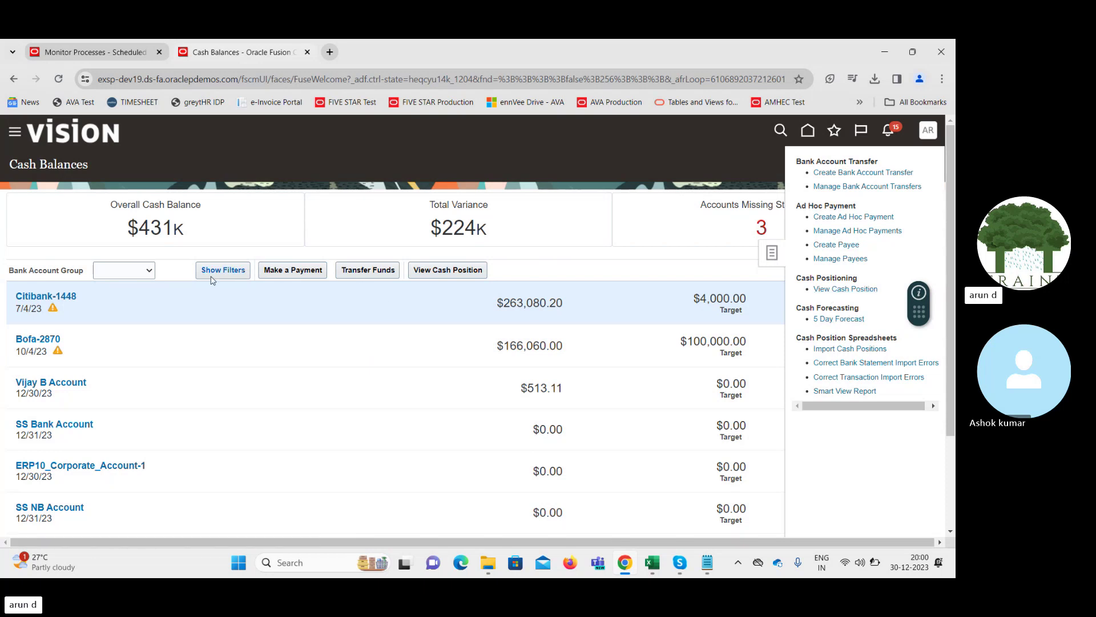
{"action": "left_click", "coordinate": [576, 268]}
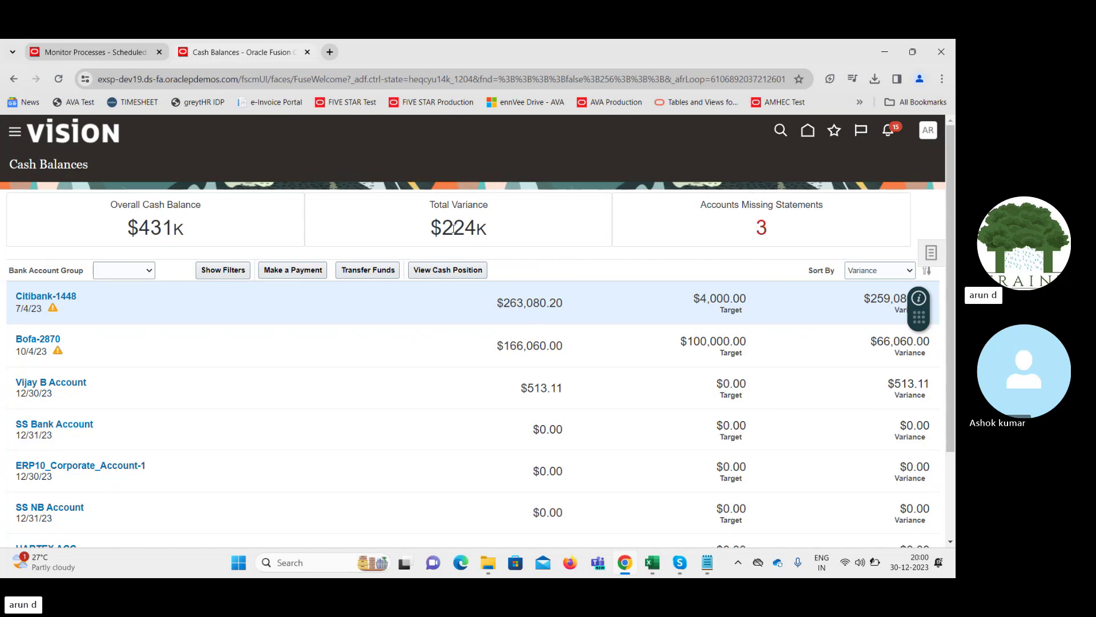
Select the Bofa-2870 row and view the cash position as of 12/30/23
{"action": "left_click", "coordinate": [116, 339]}
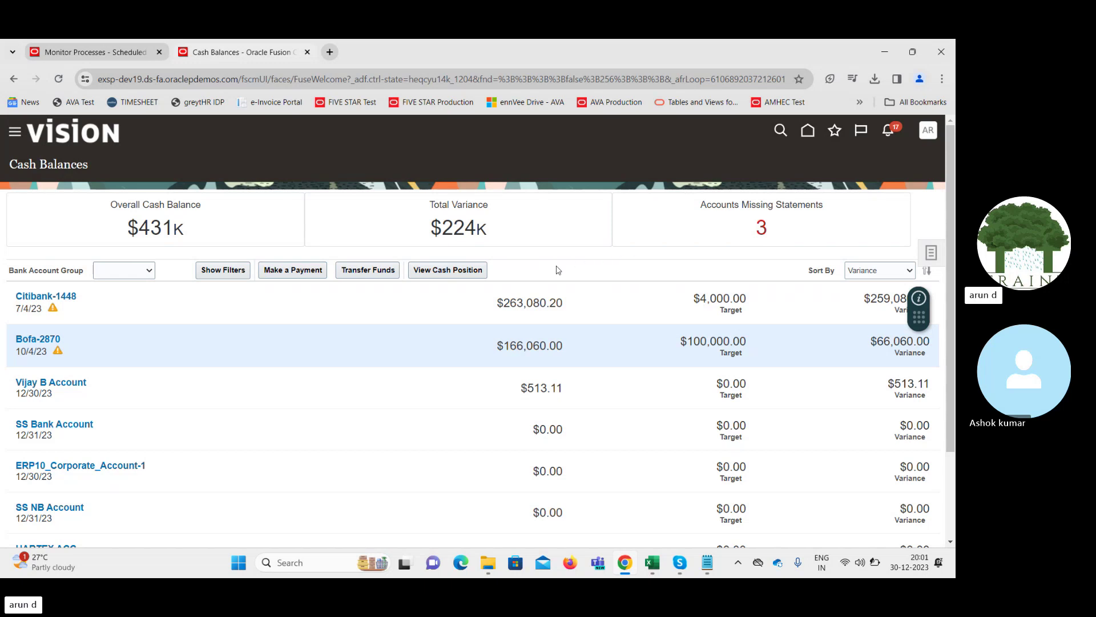
{"action": "left_click", "coordinate": [451, 271]}
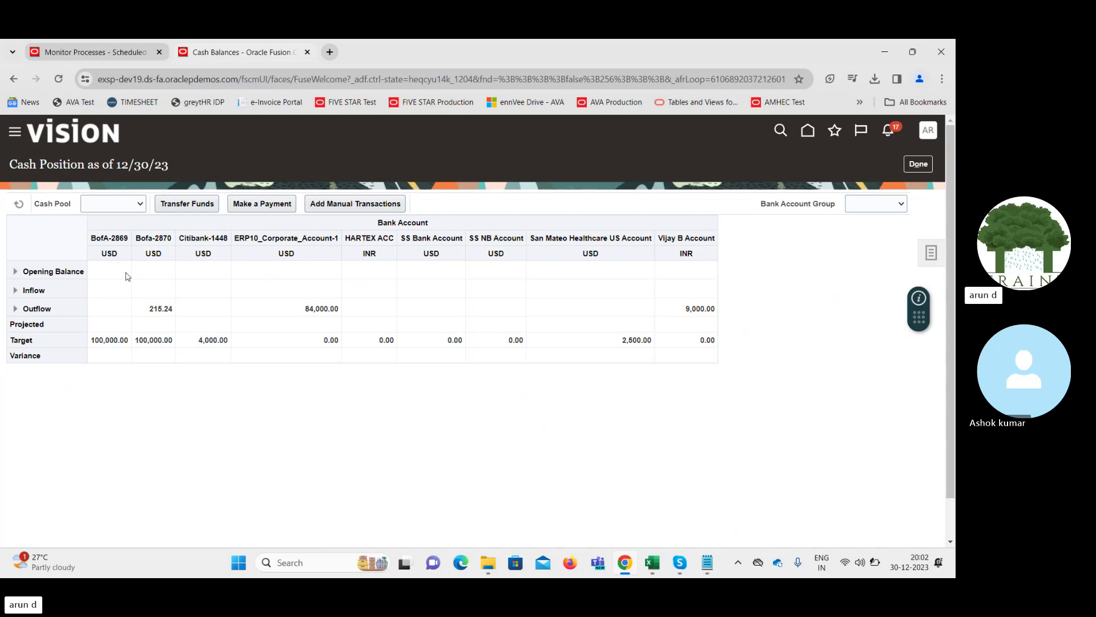
Expand Opening Balance and Outflow, then split AP Payments into Check and Electronic funds transfer
{"action": "left_click", "coordinate": [15, 272]}
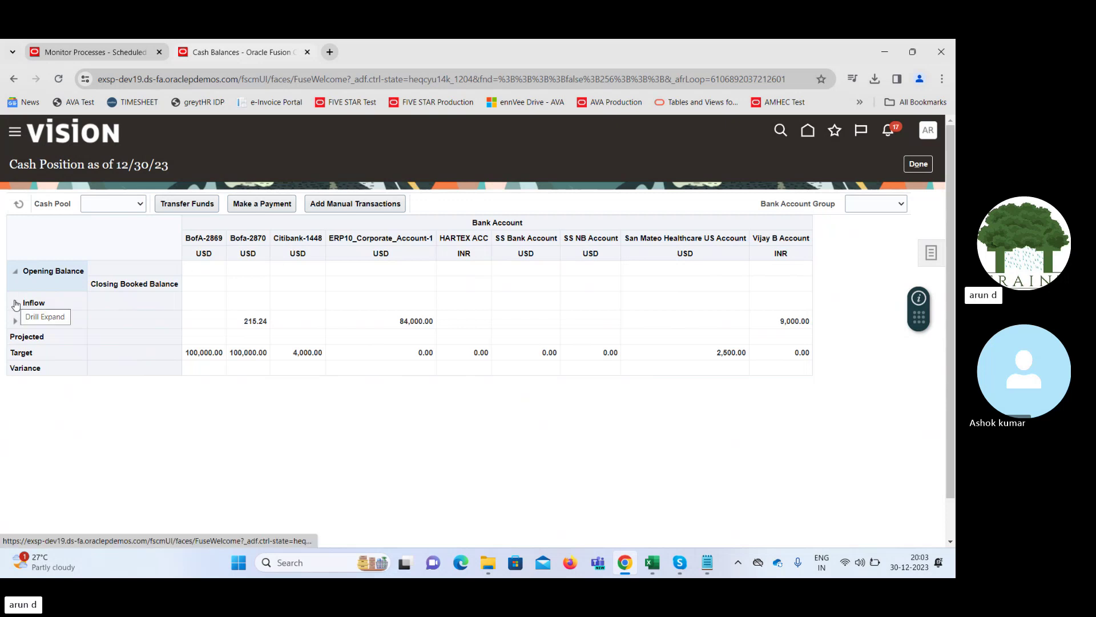
{"action": "left_click", "coordinate": [15, 324]}
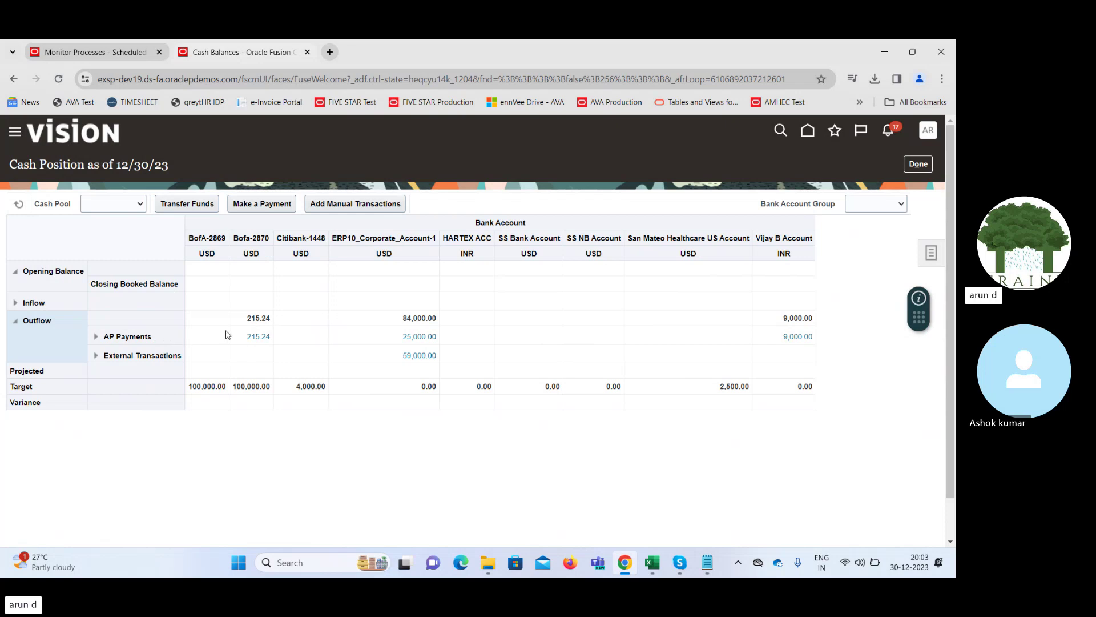
{"action": "left_click", "coordinate": [97, 337]}
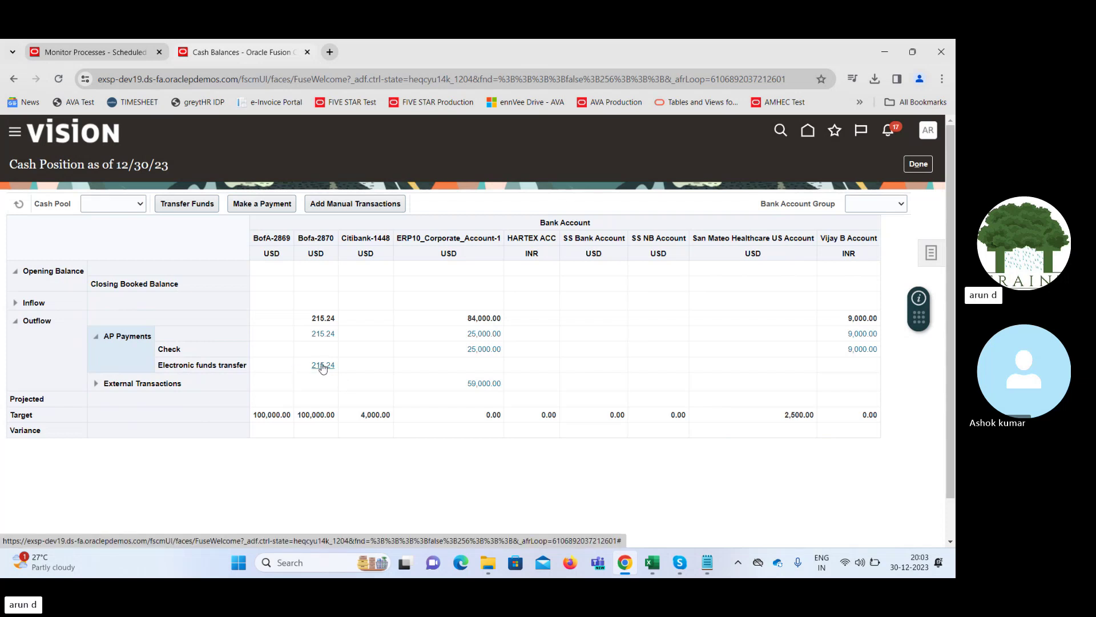
{"action": "left_click", "coordinate": [322, 365]}
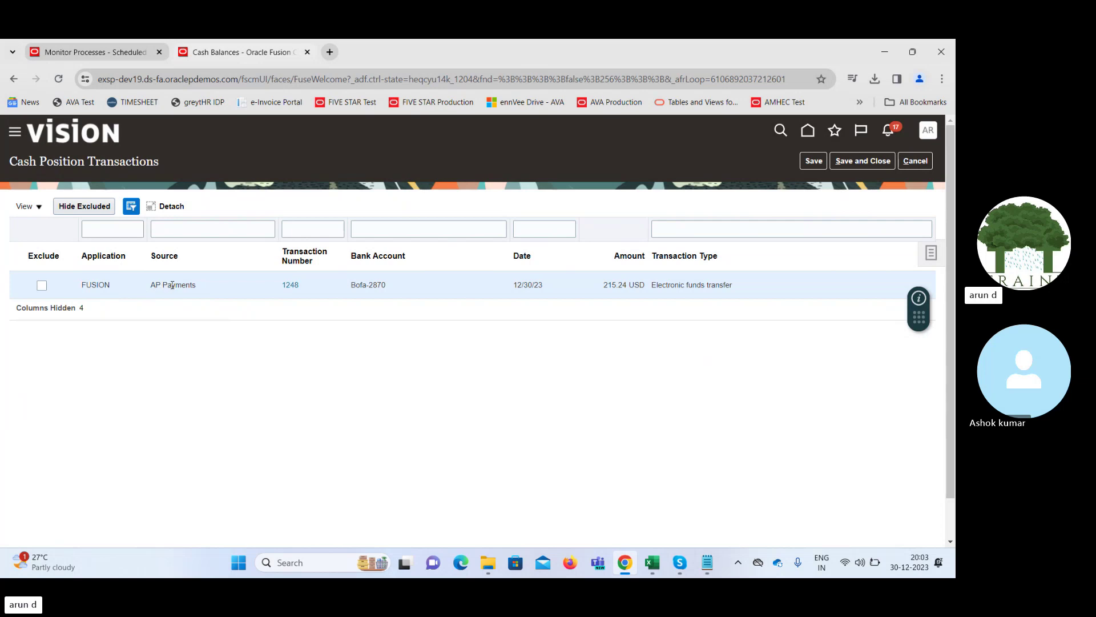
{"action": "left_click_drag", "start_coordinate": [171, 288], "coordinate": [201, 289]}
{"action": "left_click", "coordinate": [868, 162]}
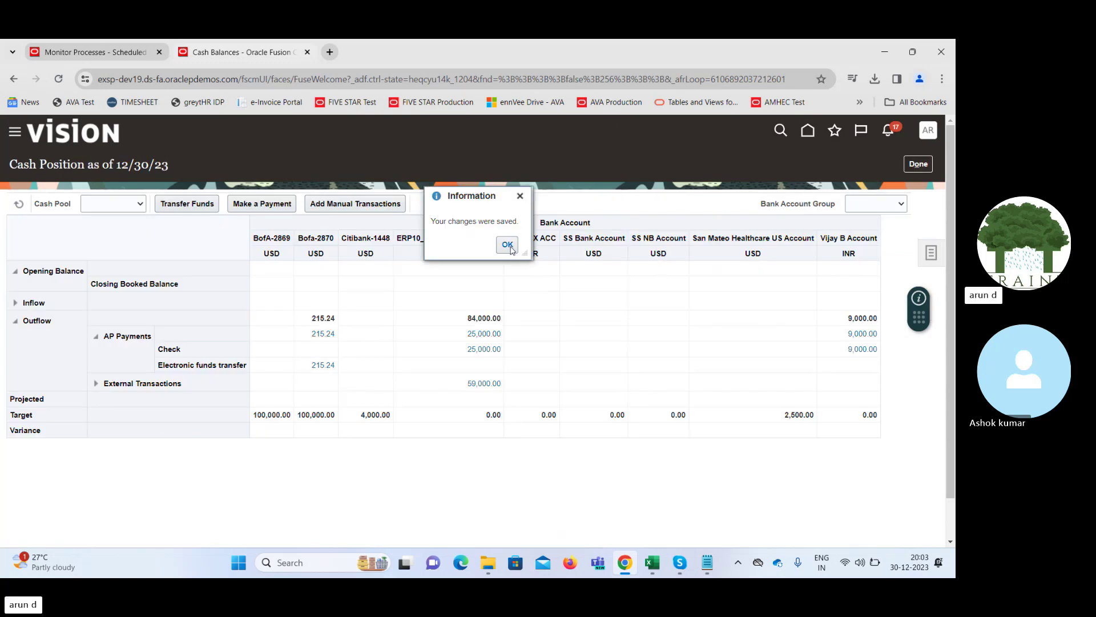
{"action": "left_click", "coordinate": [508, 244]}
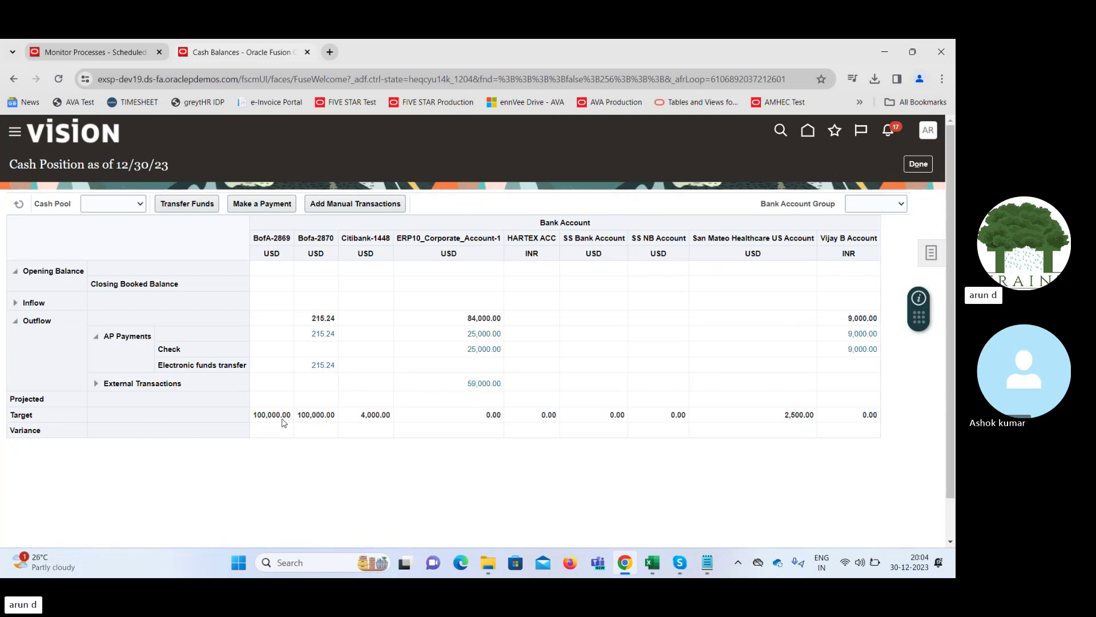
{"action": "left_click", "coordinate": [38, 398]}
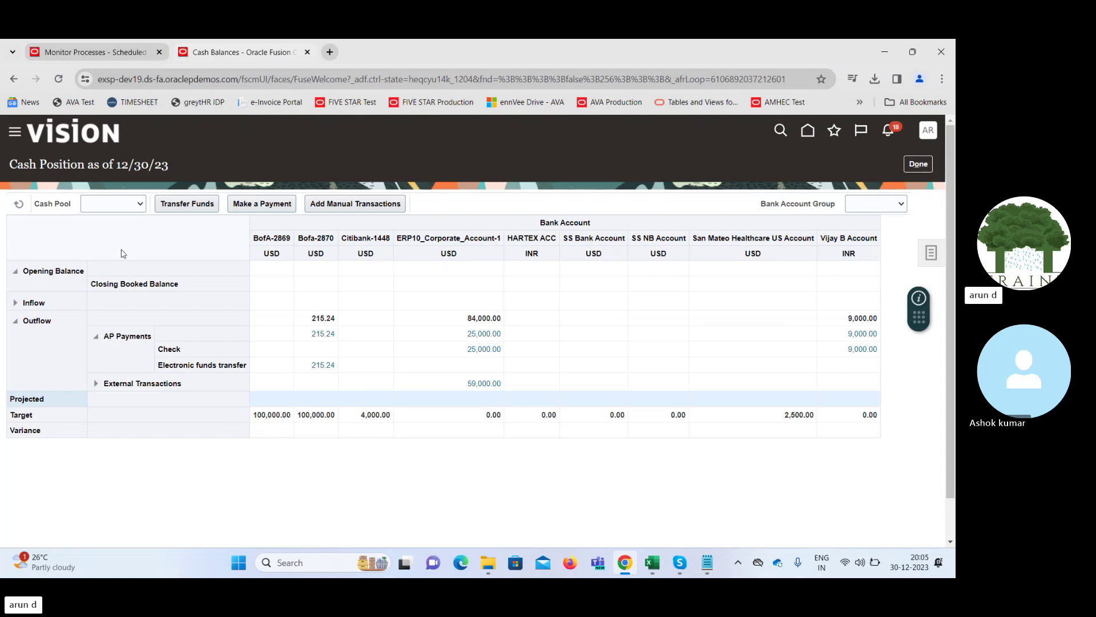
{"action": "left_click", "coordinate": [105, 204]}
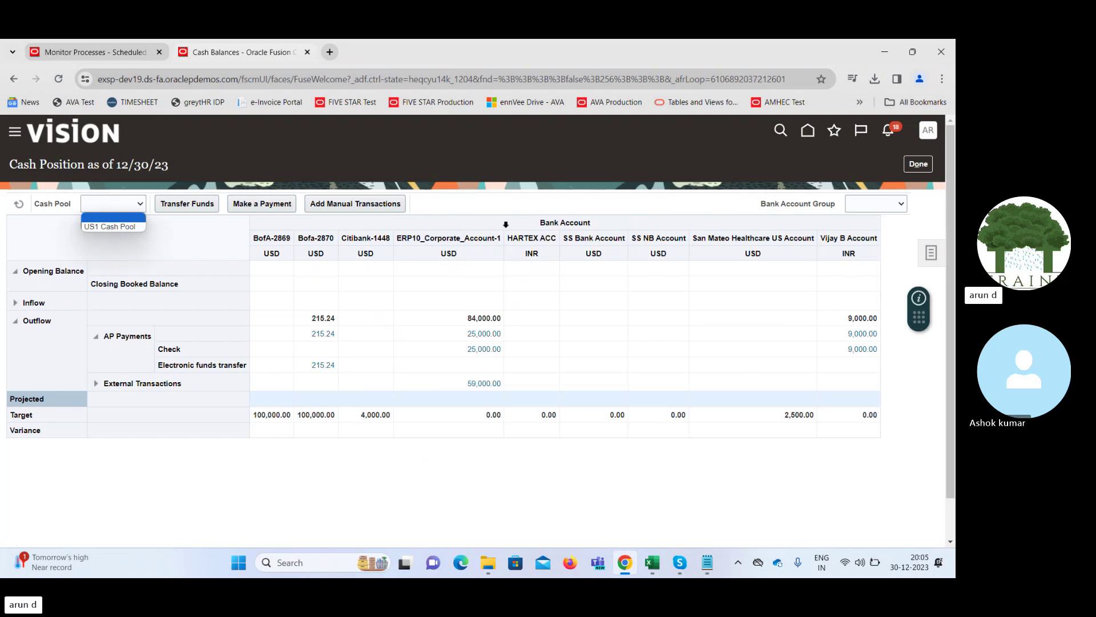
{"action": "left_click", "coordinate": [596, 212]}
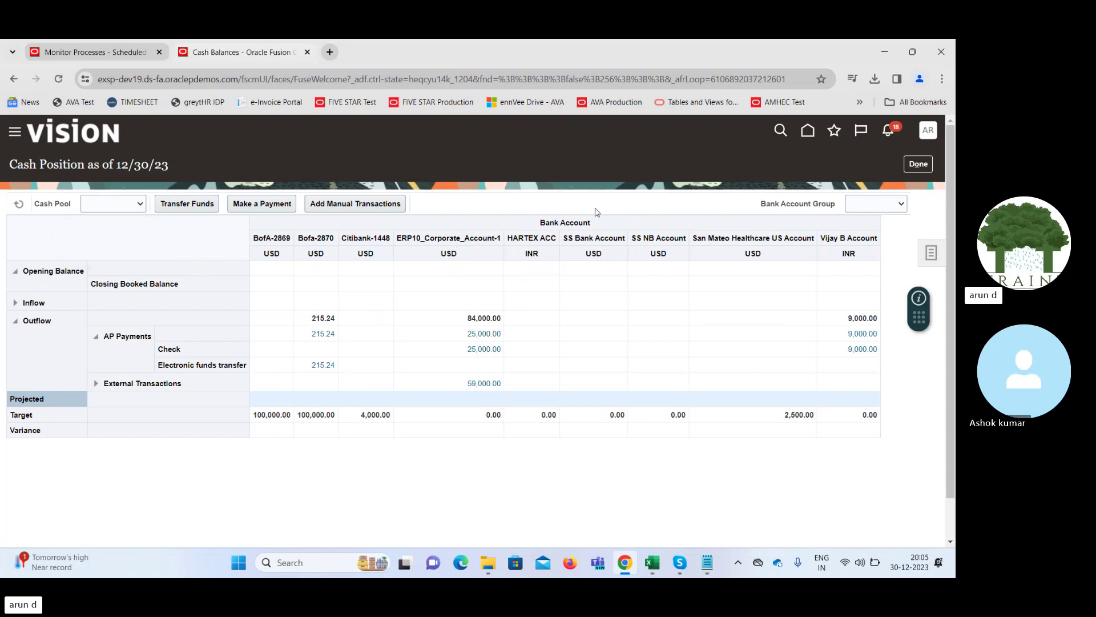
{"action": "left_click", "coordinate": [884, 209]}
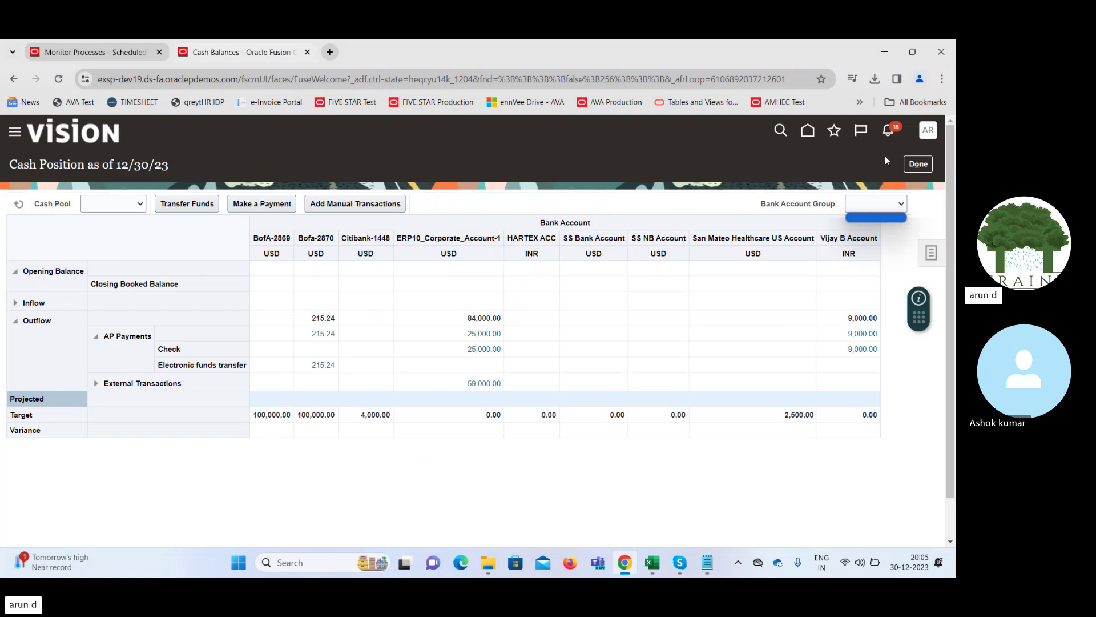
Return to Cash Balances and filter the accounts to Bank of America's Bofa-2870
{"action": "left_click", "coordinate": [921, 165]}
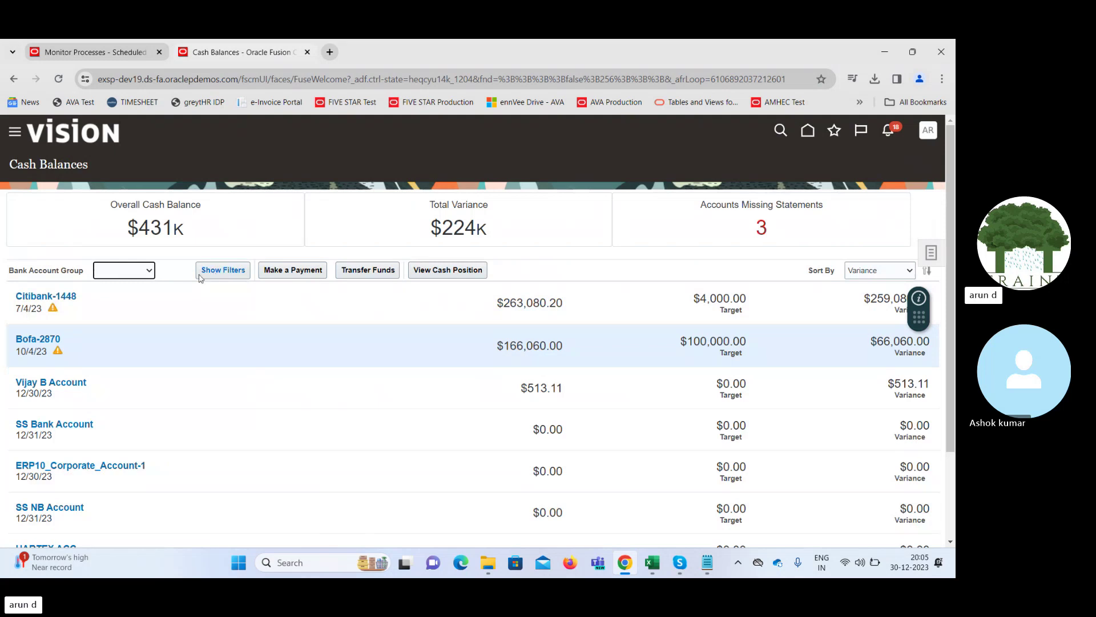
{"action": "left_click", "coordinate": [229, 273]}
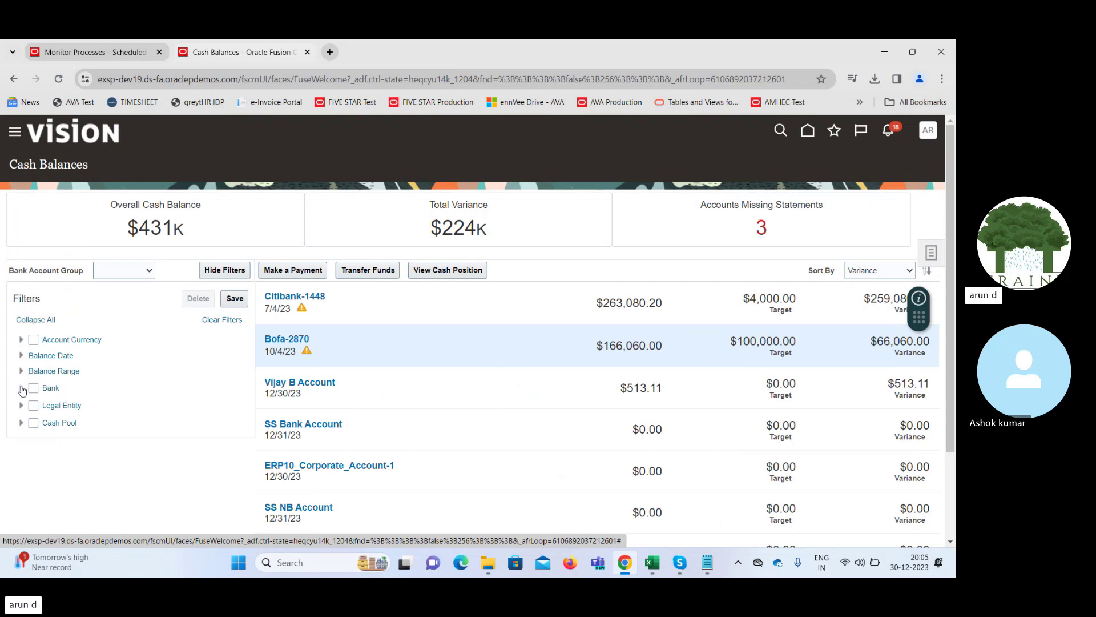
{"action": "left_click", "coordinate": [21, 388]}
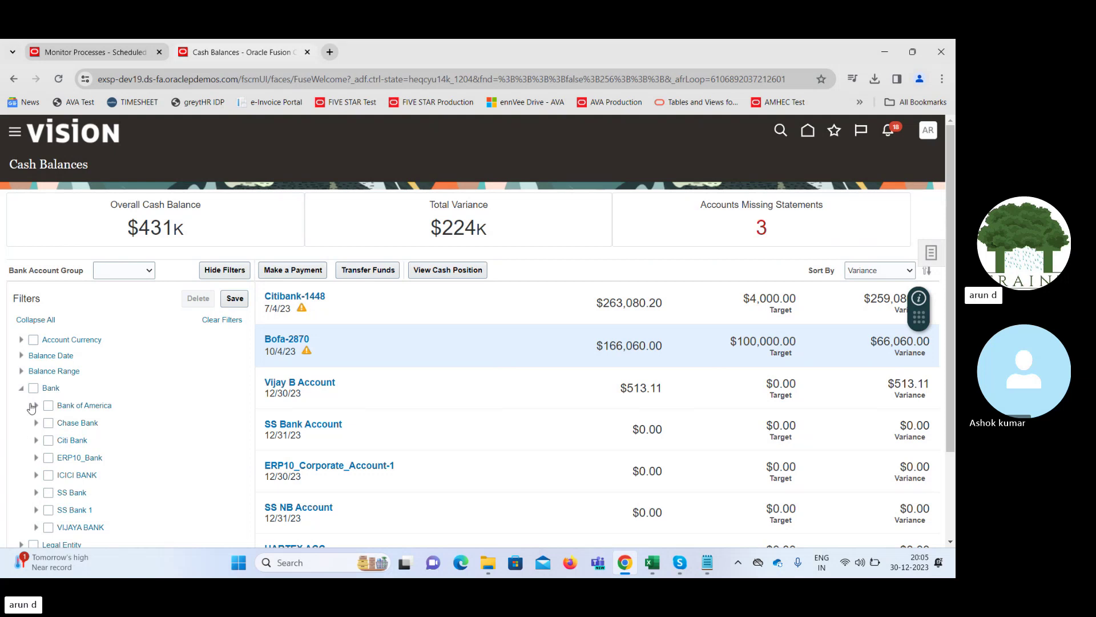
{"action": "left_click", "coordinate": [37, 407]}
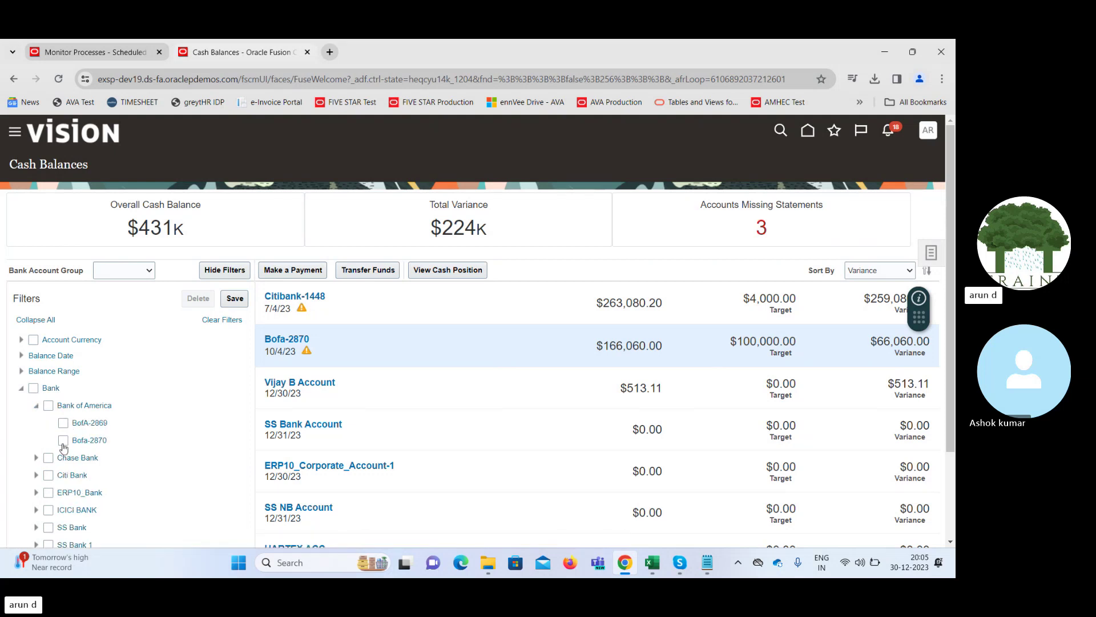
{"action": "left_click", "coordinate": [62, 439]}
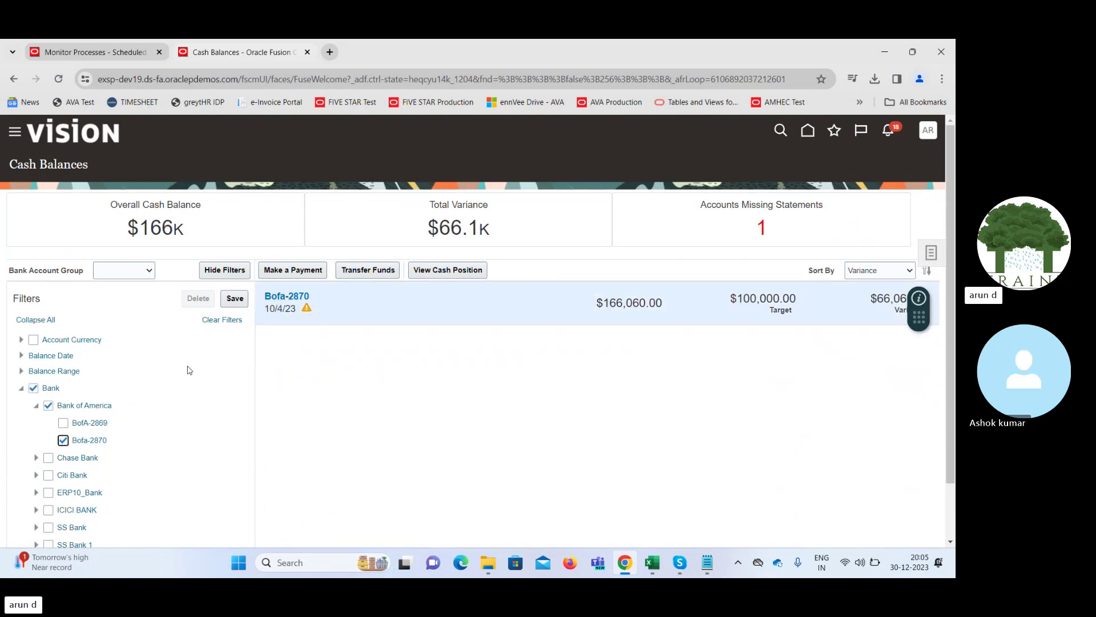
Save the Bofa-2870 filter as the account group 'New Group' and confirm it is listed
{"action": "left_click", "coordinate": [238, 299]}
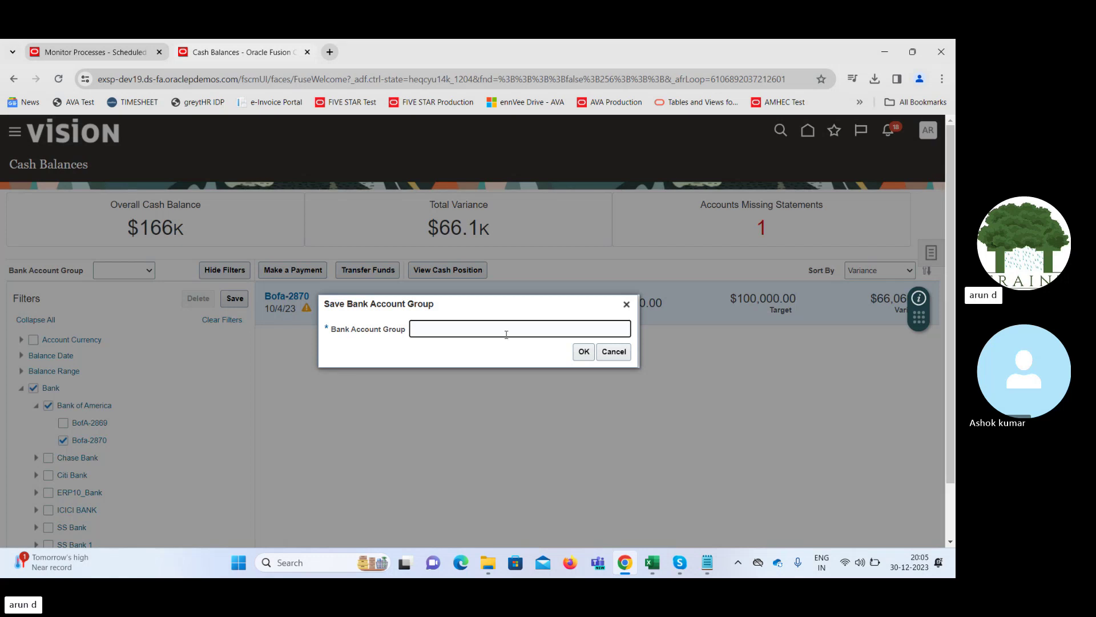
{"action": "type", "text": "New Group"}
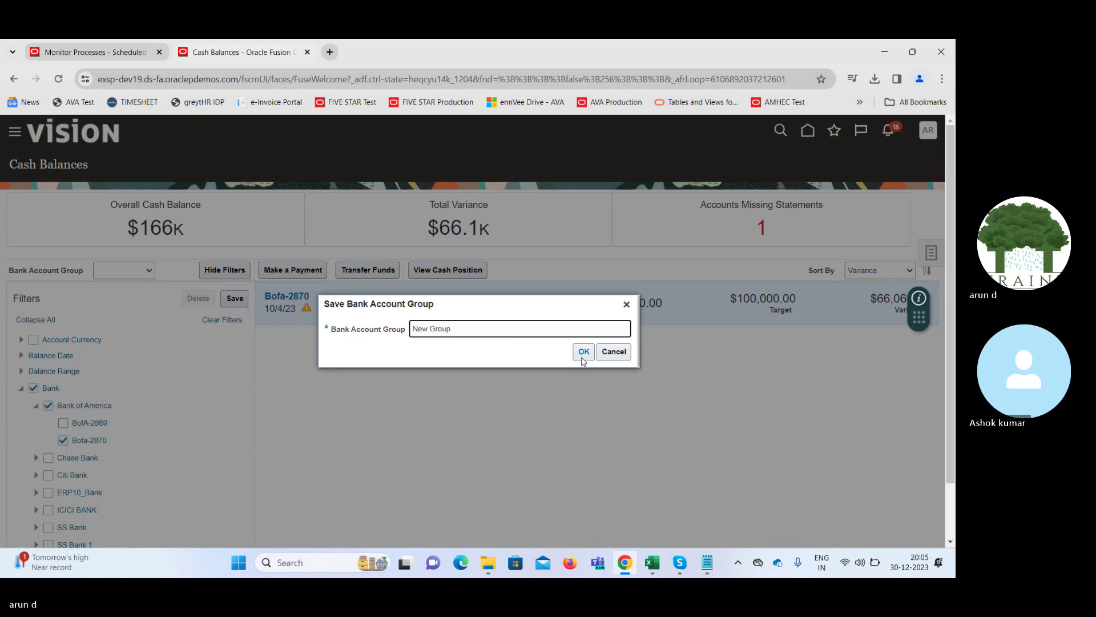
{"action": "left_click", "coordinate": [583, 352]}
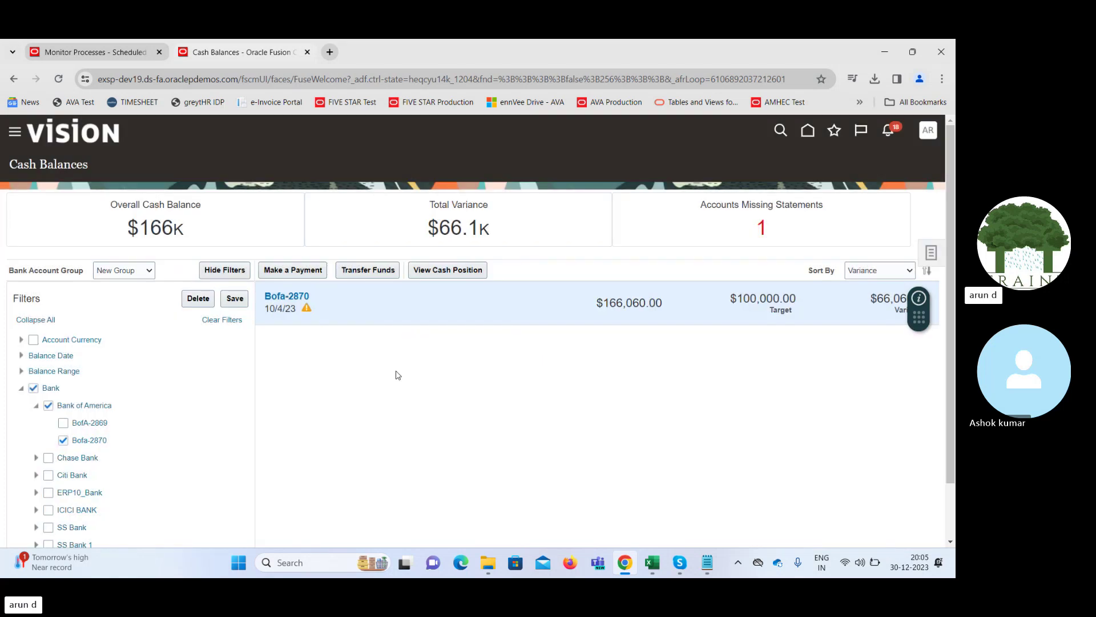
{"action": "left_click", "coordinate": [128, 272]}
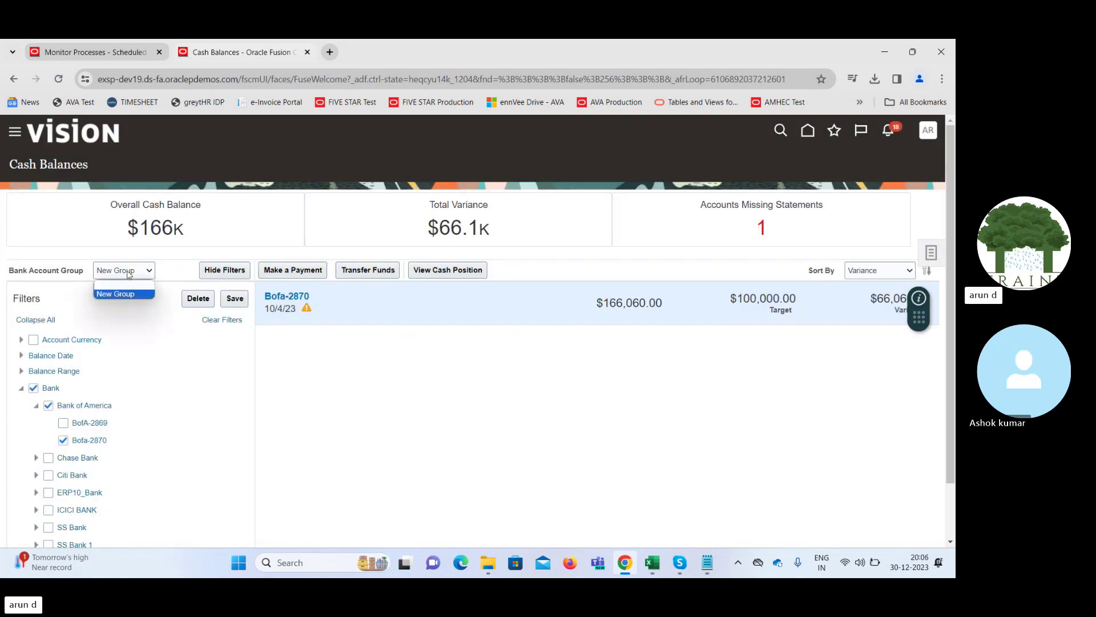
{"action": "left_click", "coordinate": [281, 254]}
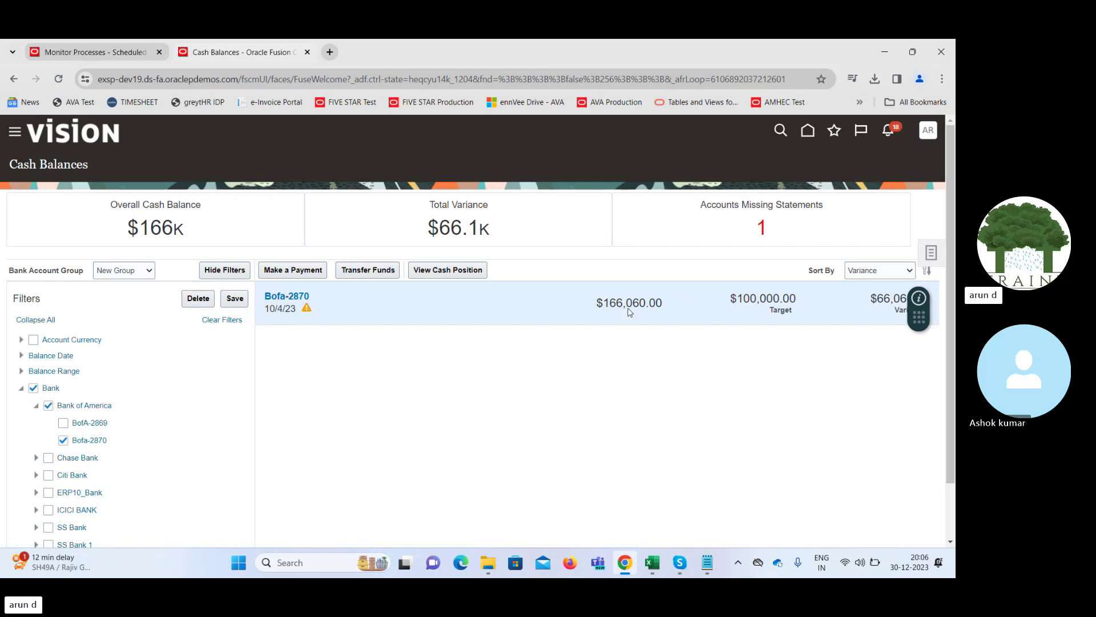
Open the 5 Day Forecast and expand US1 Legal Entity's Inflow and Outflow into overdue AR and AP invoices
{"action": "left_click", "coordinate": [933, 253]}
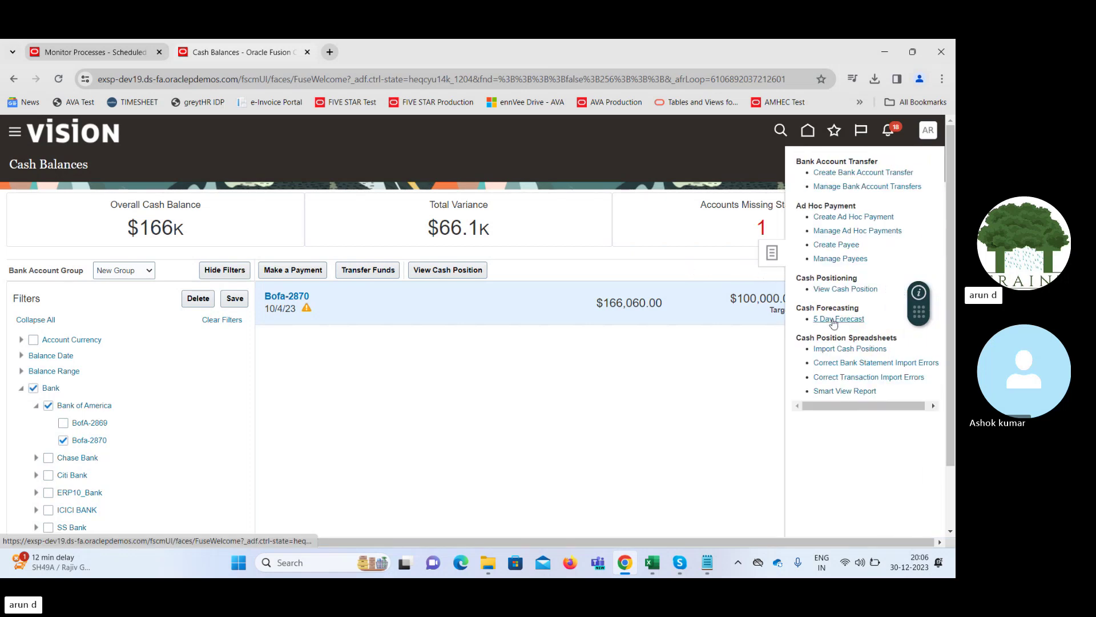
{"action": "left_click", "coordinate": [833, 323]}
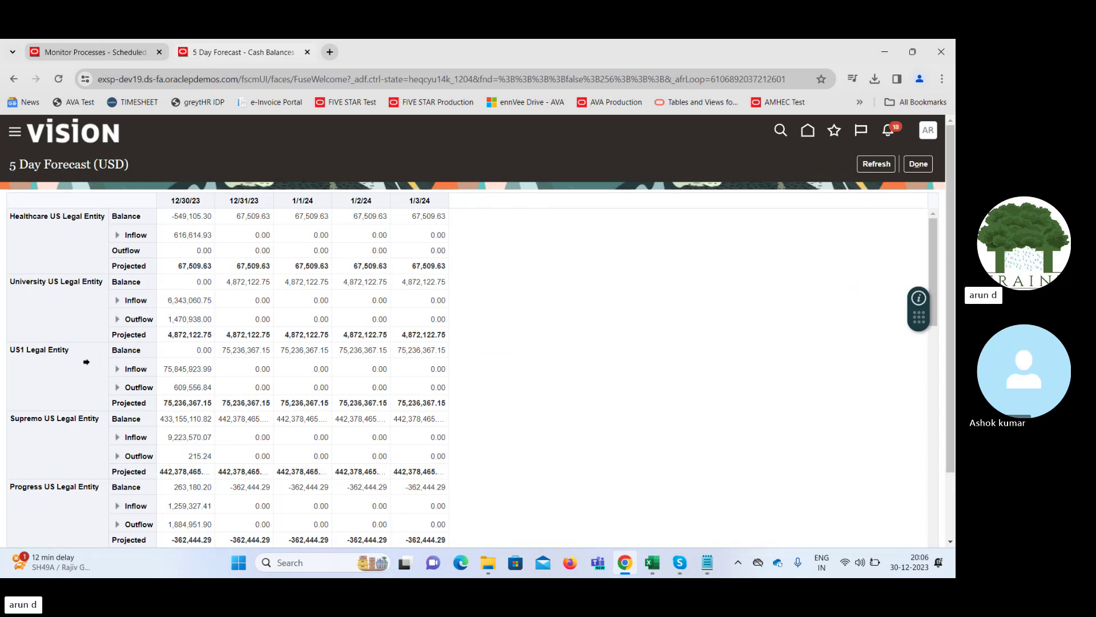
{"action": "left_click", "coordinate": [134, 350]}
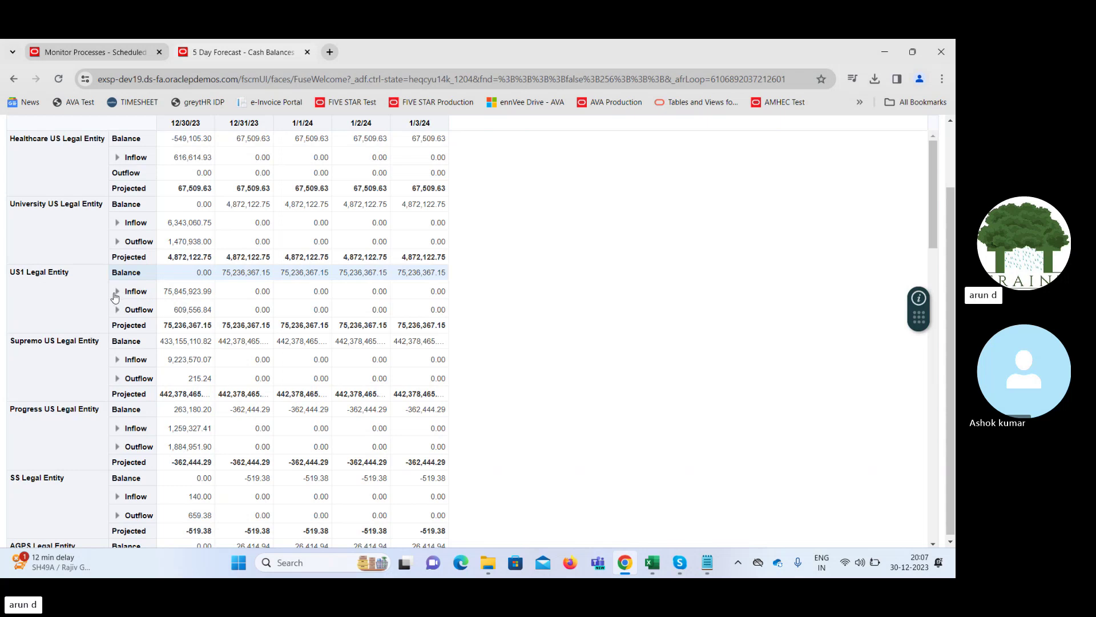
{"action": "left_click", "coordinate": [117, 293]}
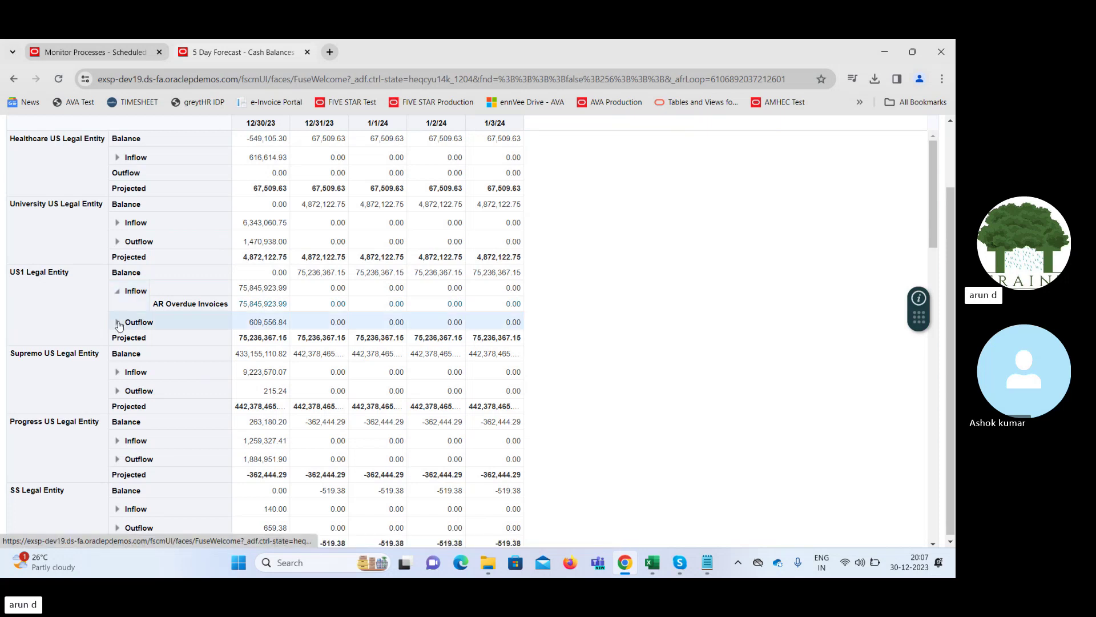
{"action": "left_click", "coordinate": [118, 322]}
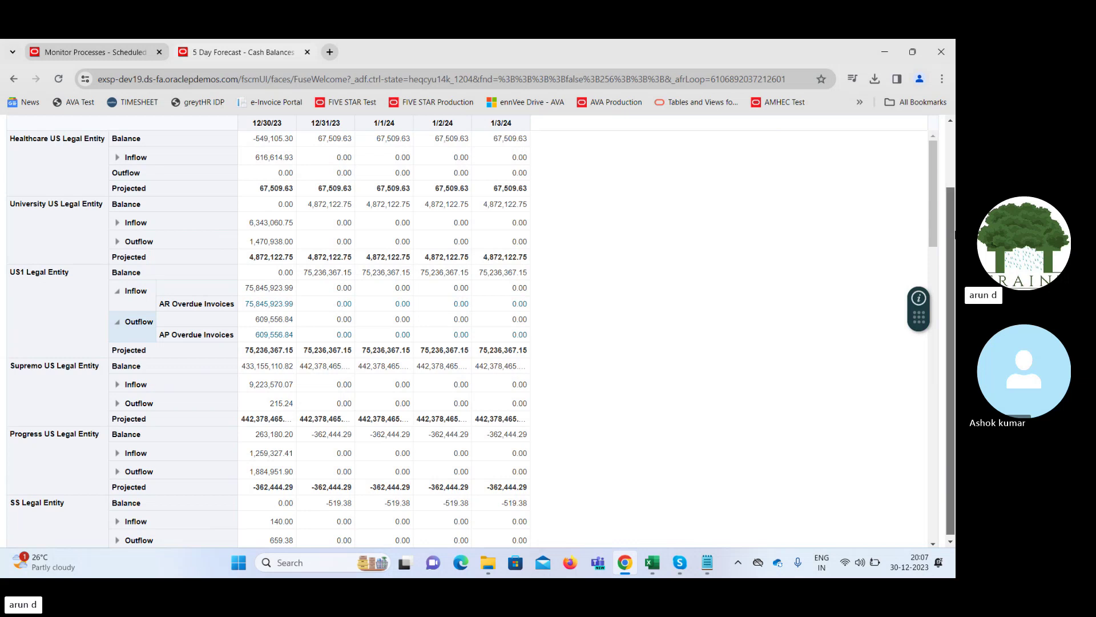
{"action": "scroll", "coordinate": [952, 189], "scroll_direction": "up", "scroll_amount": 1}
{"action": "scroll", "coordinate": [953, 185], "scroll_direction": "down", "scroll_amount": 1}
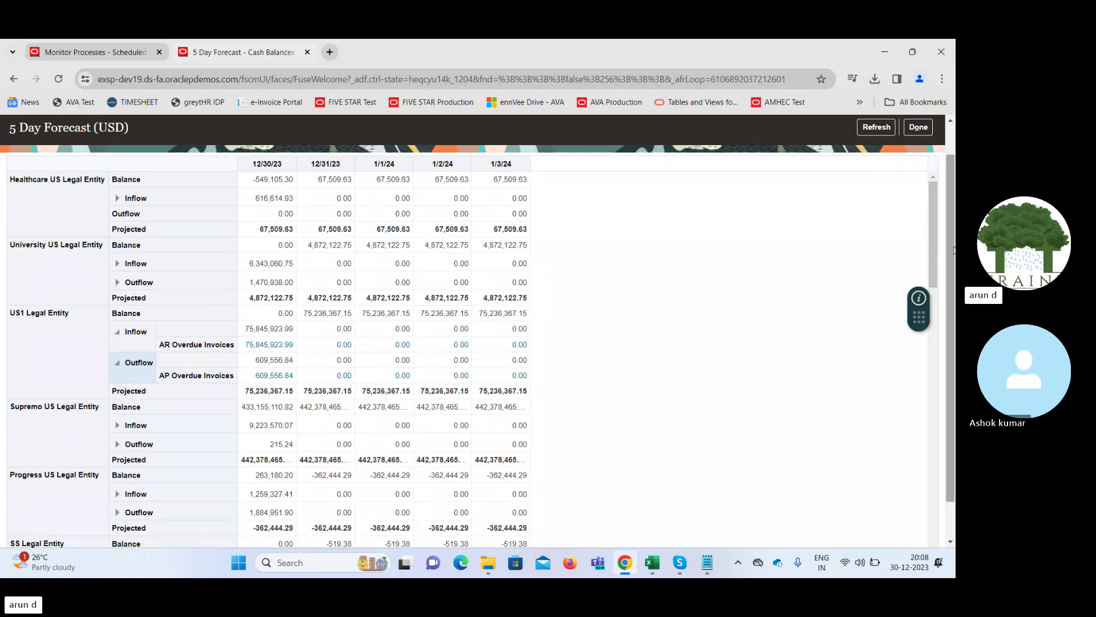
{"action": "scroll", "coordinate": [951, 249], "scroll_direction": "up", "scroll_amount": 1}
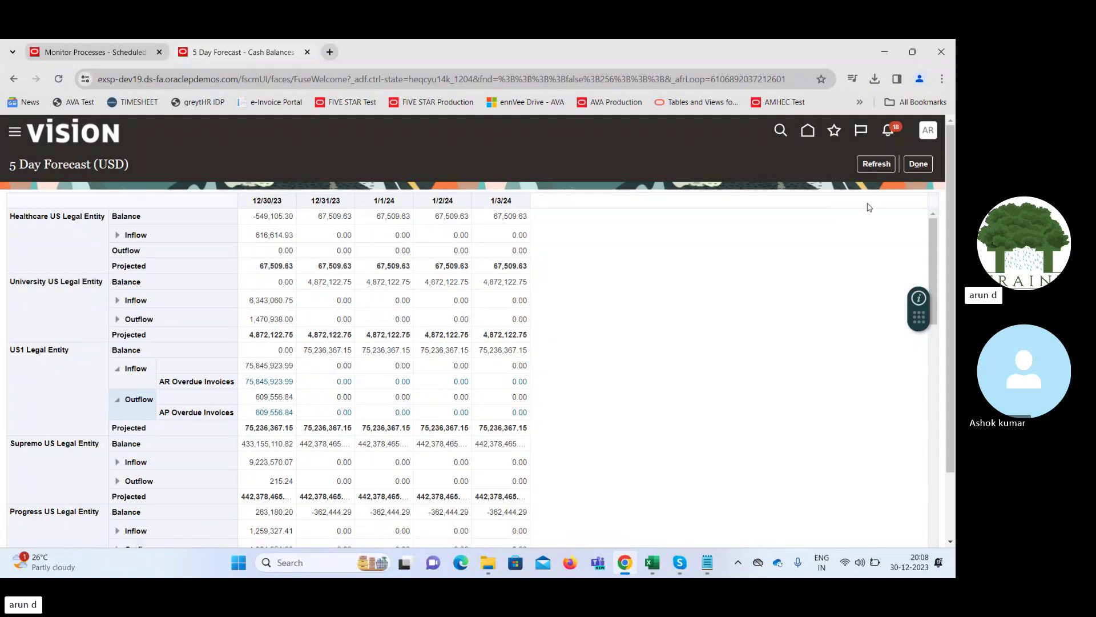
Close the forecast and download the CashManagementCPDataImportTemplate.xlsm import template from Cash Balances
{"action": "left_click", "coordinate": [919, 166]}
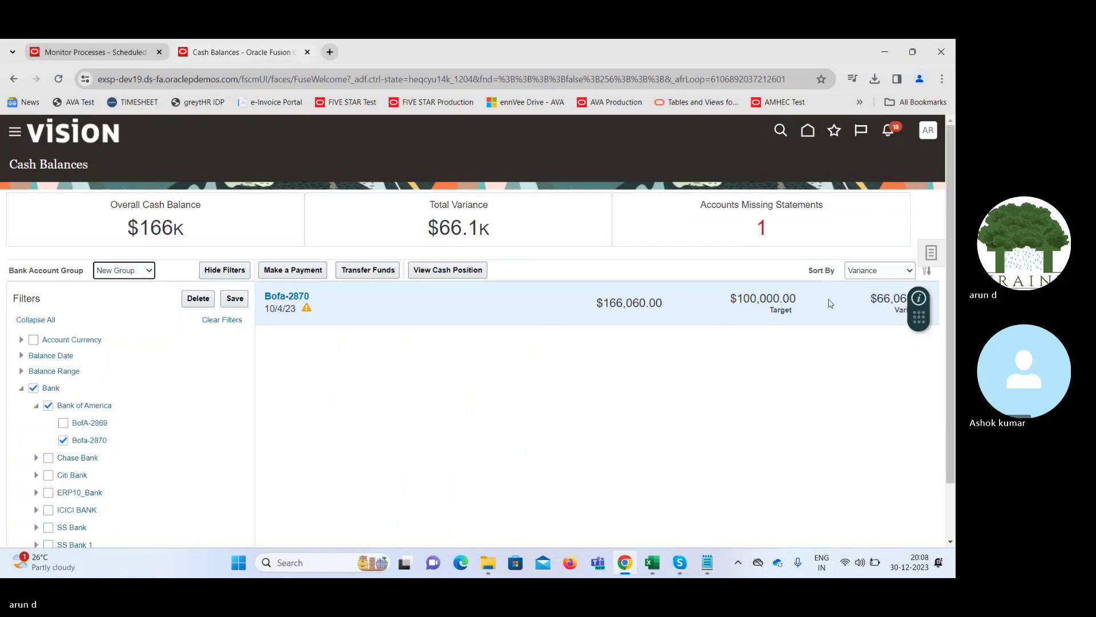
{"action": "left_click", "coordinate": [930, 254]}
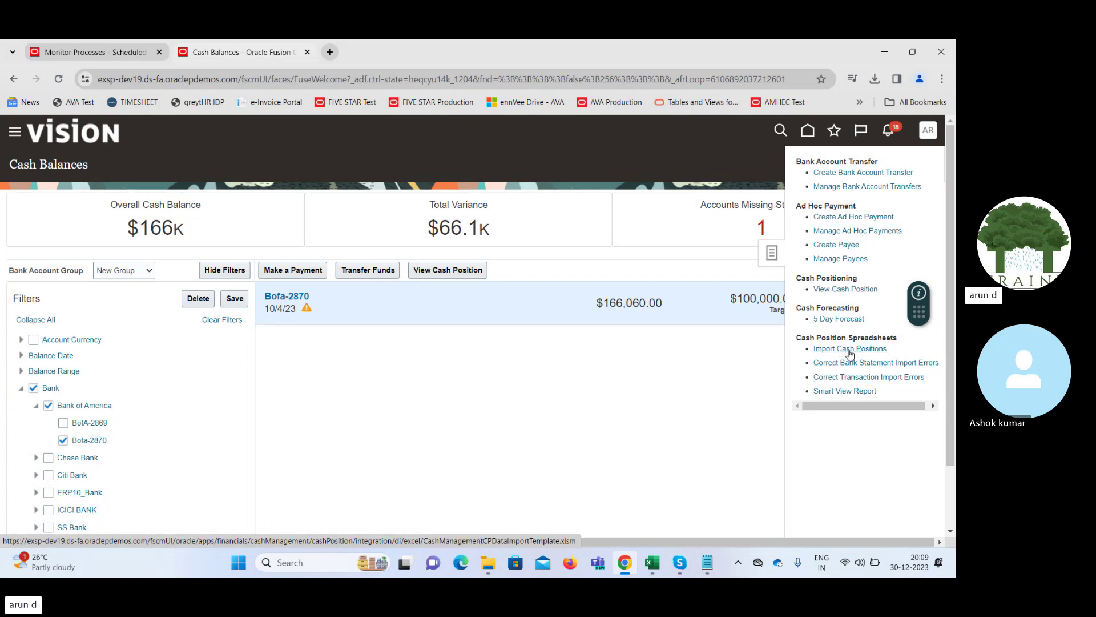
{"action": "left_click", "coordinate": [849, 350]}
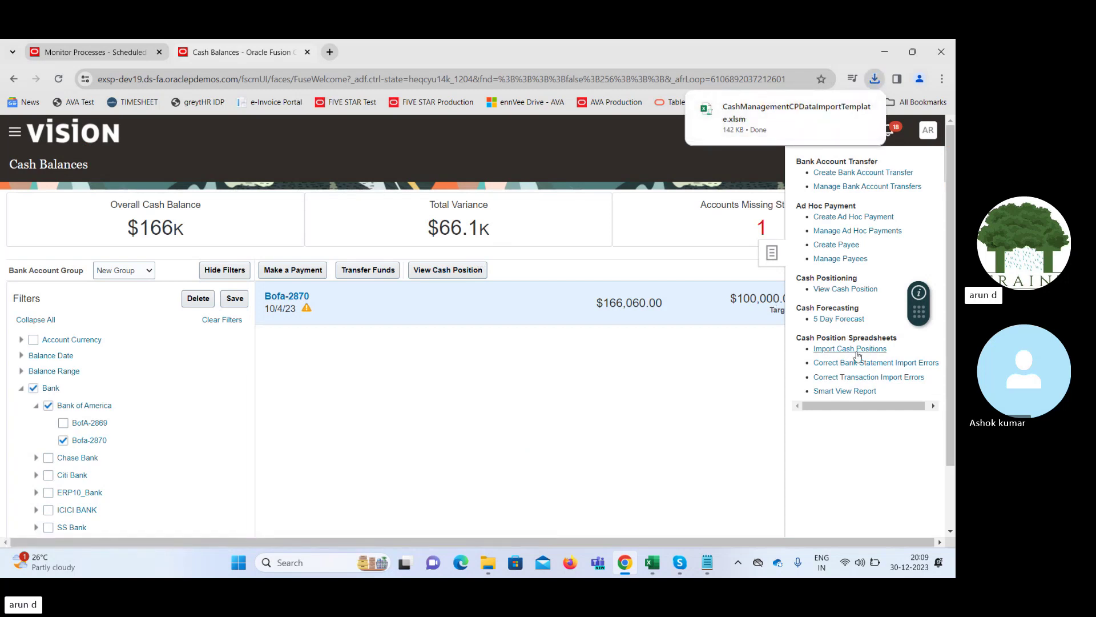
Download the Smart View Report workbook CeCashPositionReportGenerator.xlsm and show Chrome's recent downloads
{"action": "left_click", "coordinate": [865, 392]}
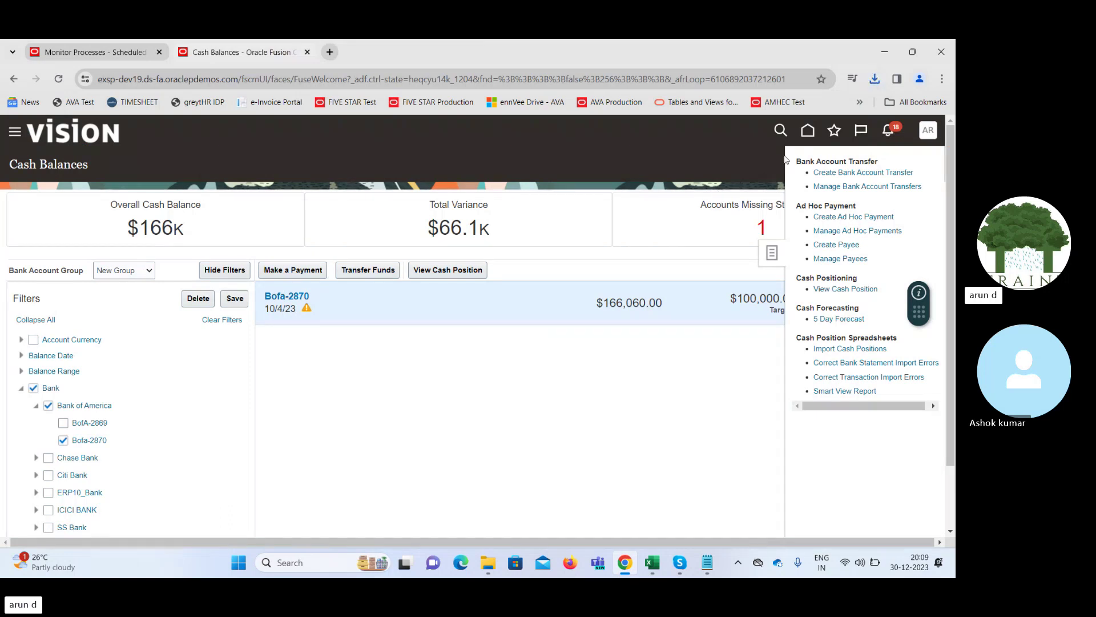
{"action": "left_click", "coordinate": [875, 80]}
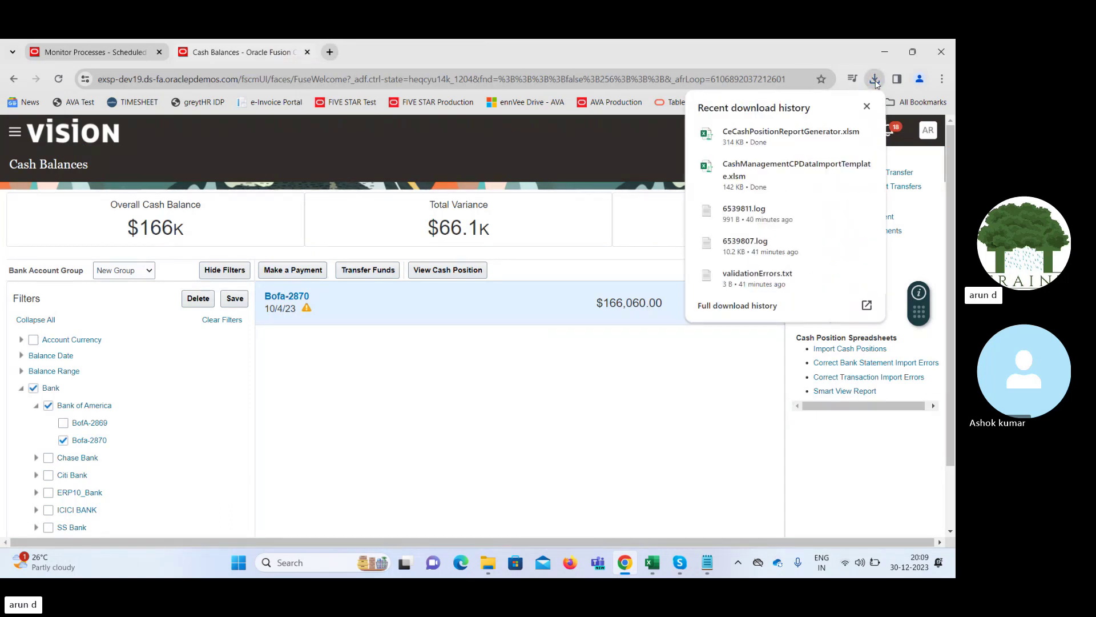
Open CeCashPositionReportGenerator in Excel, enable editing, inspect cell B4, then close the workbook
{"action": "left_click", "coordinate": [741, 134]}
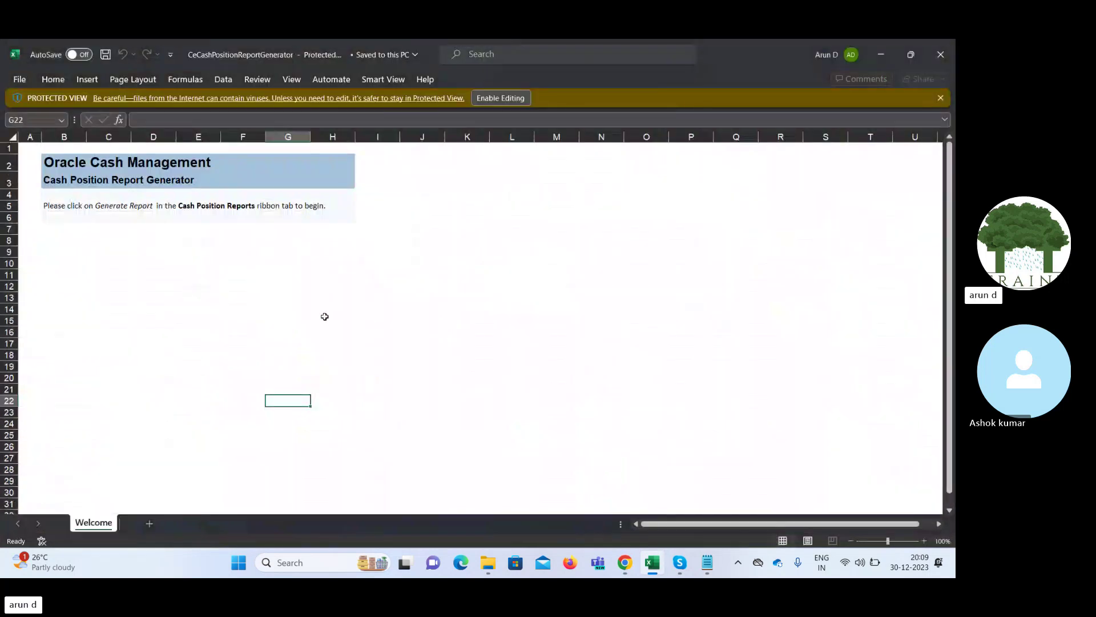
{"action": "left_click", "coordinate": [502, 97]}
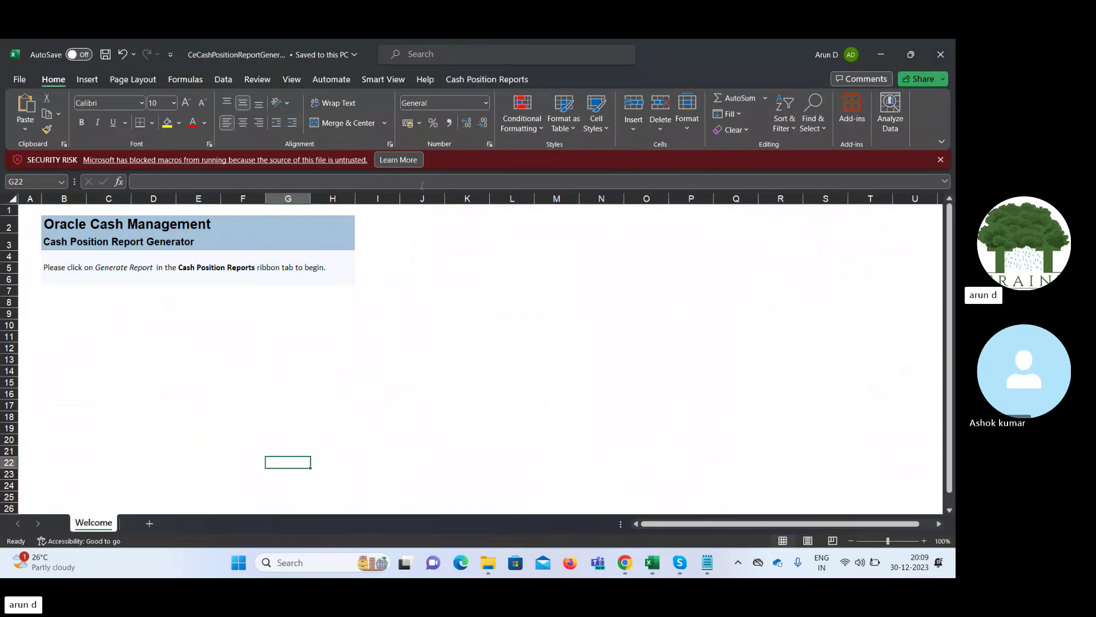
{"action": "left_click", "coordinate": [208, 384]}
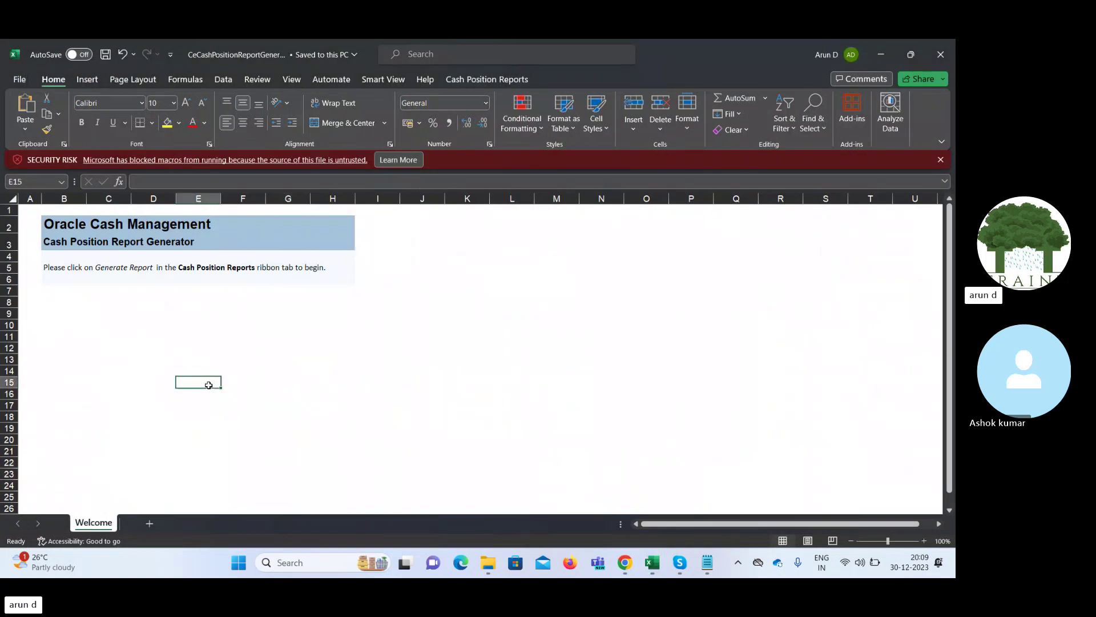
{"action": "left_click", "coordinate": [116, 269]}
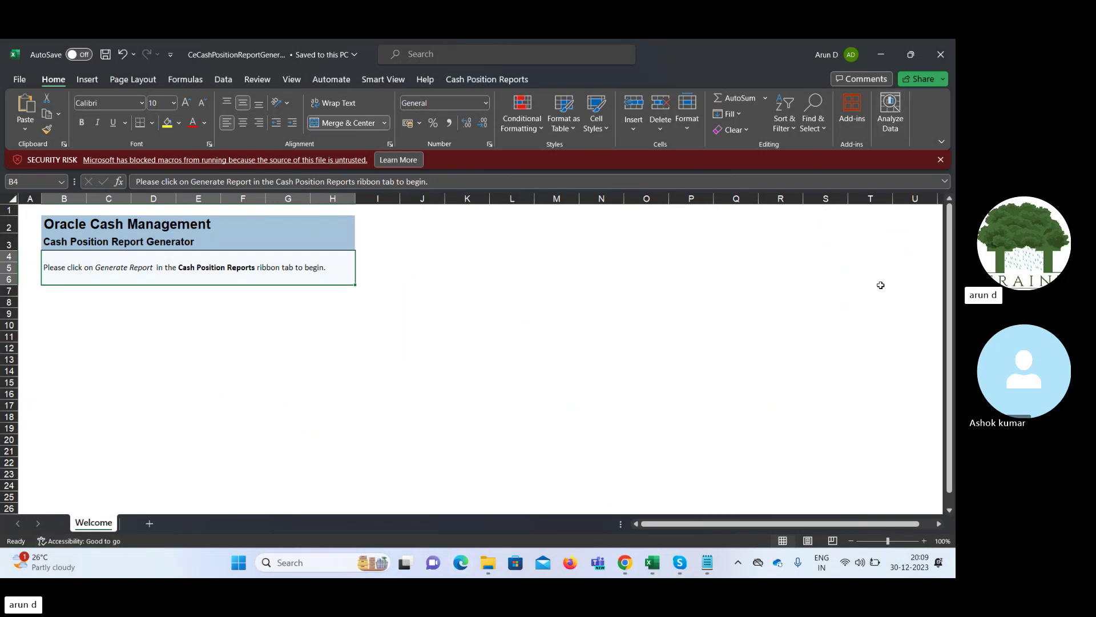
{"action": "left_click", "coordinate": [952, 50]}
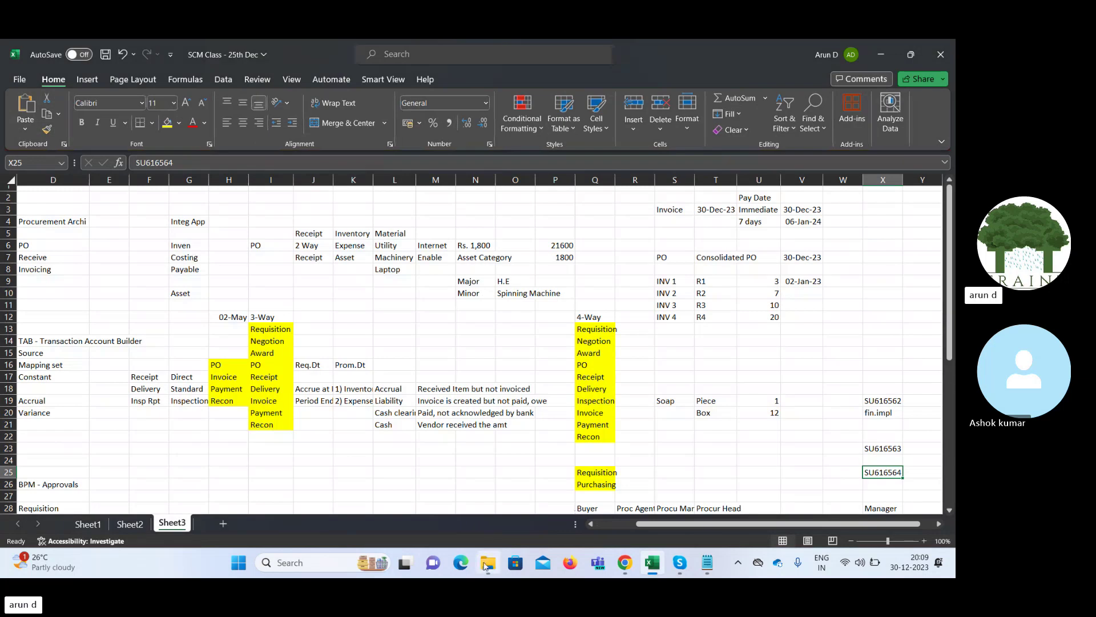
Unblock CeCashPositionReportGenerator in its file Properties, then reopen it in Excel from Recent
{"action": "mouse_move", "coordinate": [486, 565]}
{"action": "left_click", "coordinate": [489, 510]}
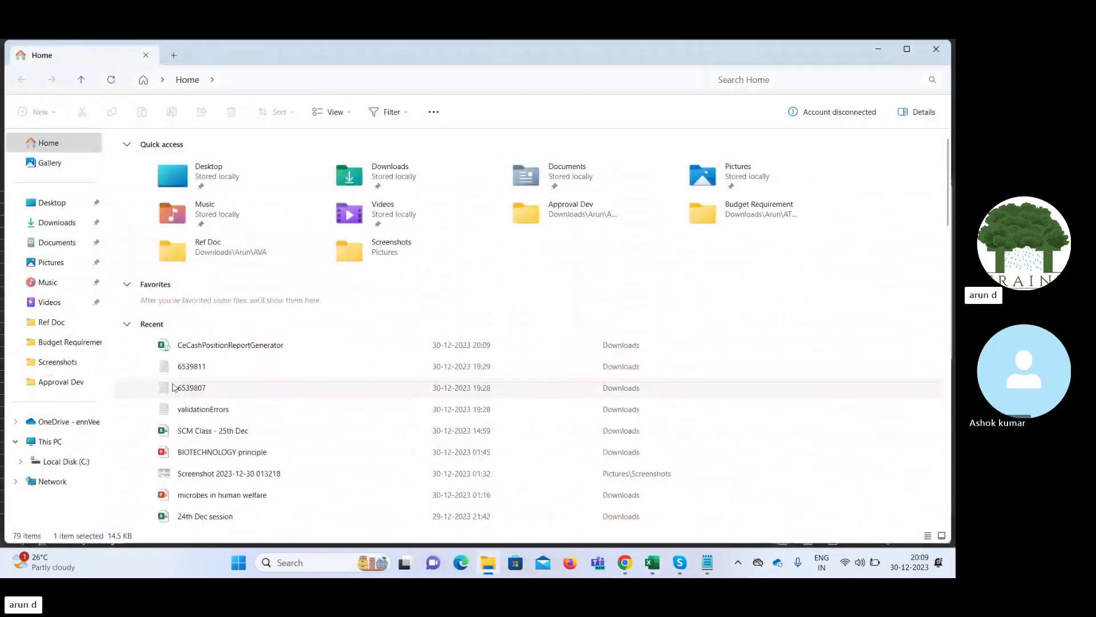
{"action": "left_click", "coordinate": [199, 346]}
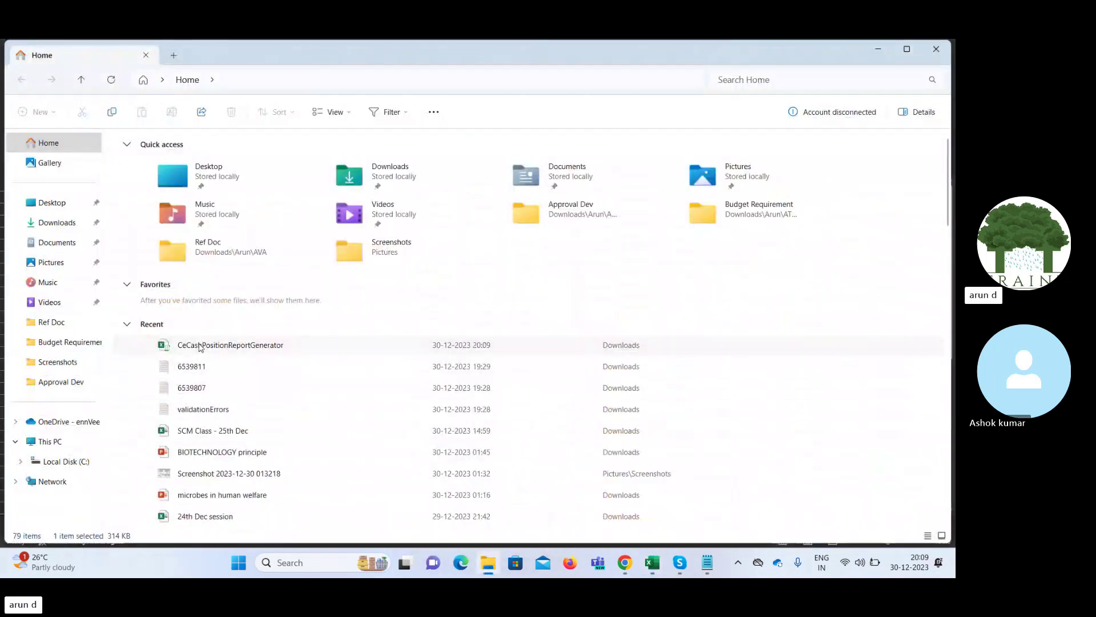
{"action": "right_click", "coordinate": [200, 347]}
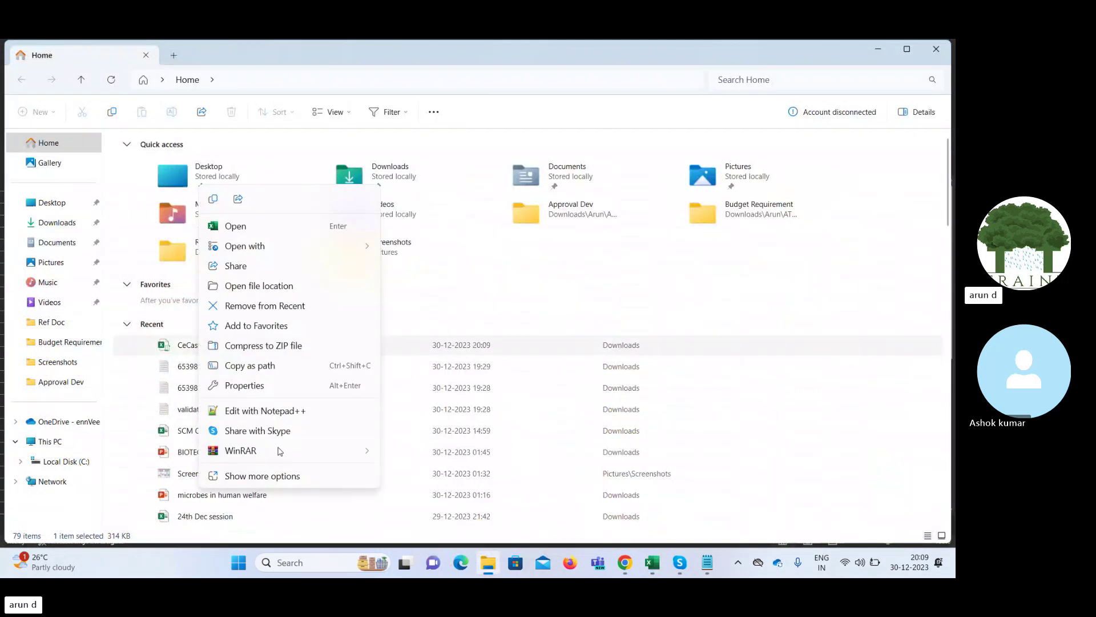
{"action": "left_click", "coordinate": [244, 386]}
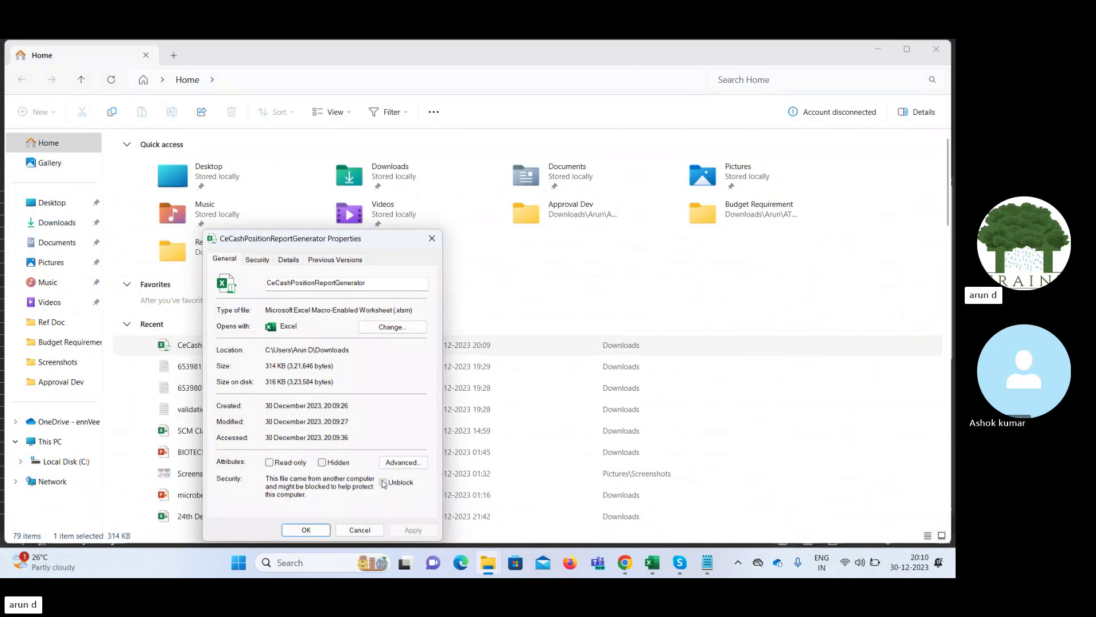
{"action": "left_click", "coordinate": [382, 482]}
{"action": "left_click", "coordinate": [306, 530]}
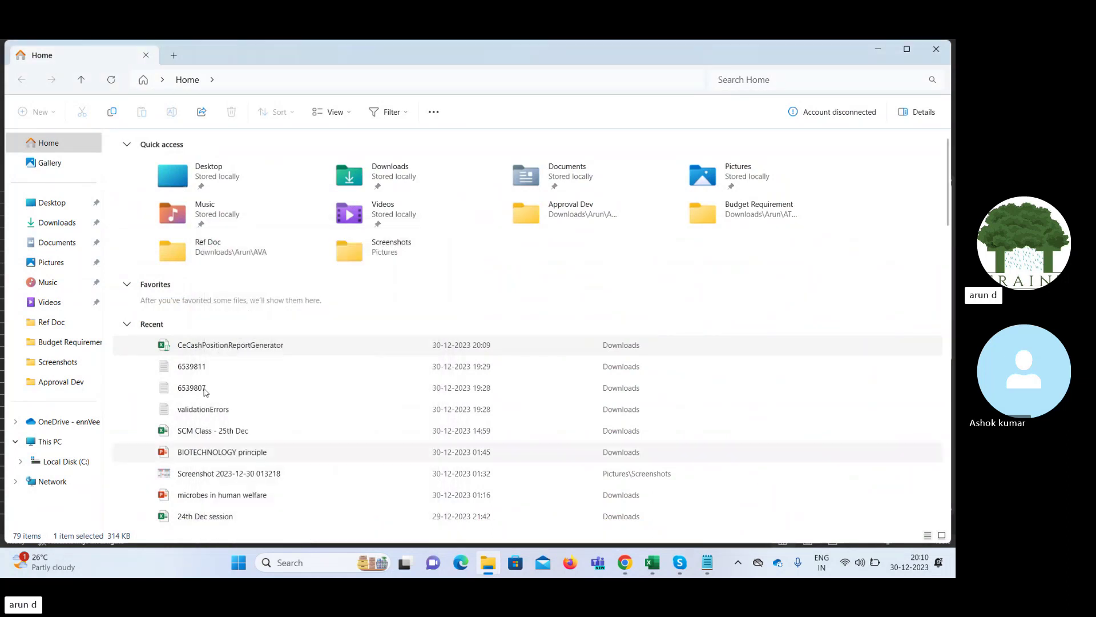
{"action": "double_click", "coordinate": [189, 345]}
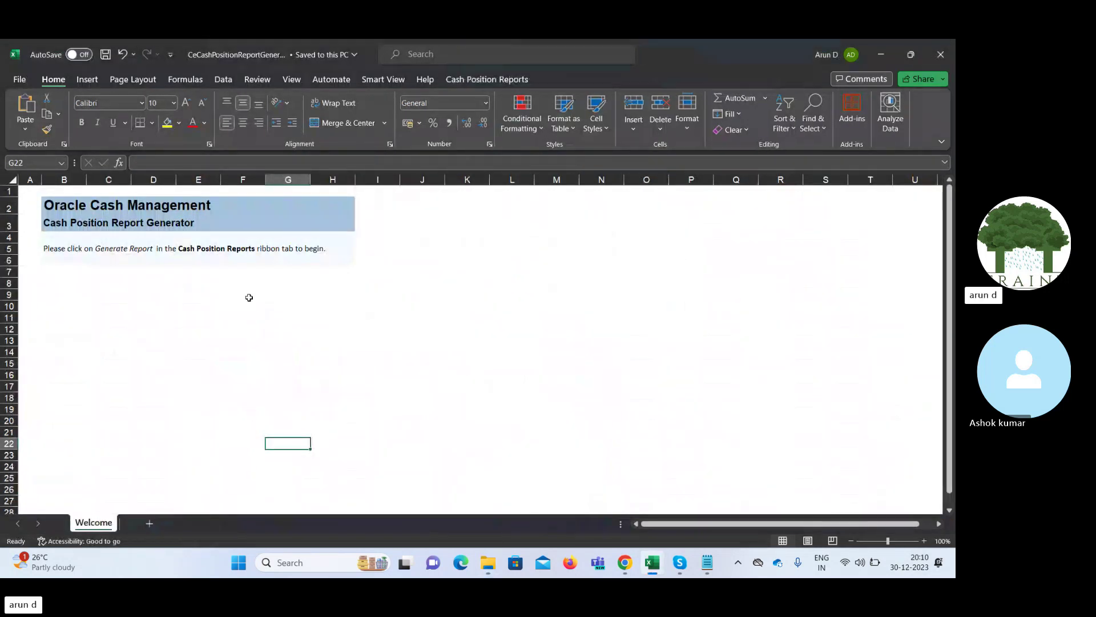
Launch Generate Report from the Cash Position Reports ribbon and accept the Shared Connections URL
{"action": "left_click", "coordinate": [183, 256]}
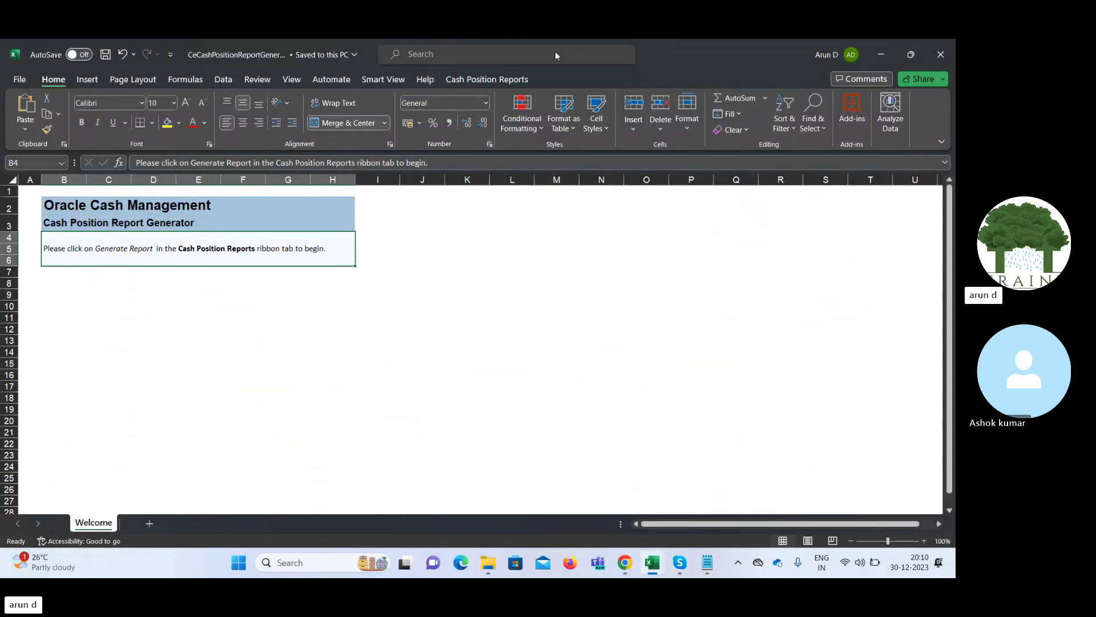
{"action": "left_click", "coordinate": [487, 80]}
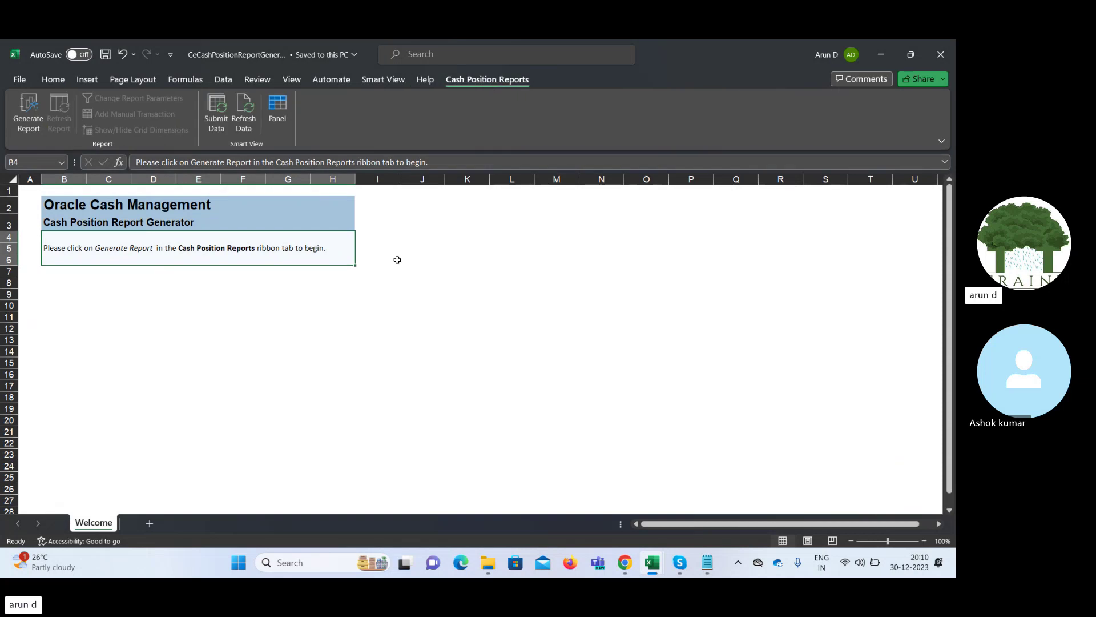
{"action": "left_click", "coordinate": [22, 104]}
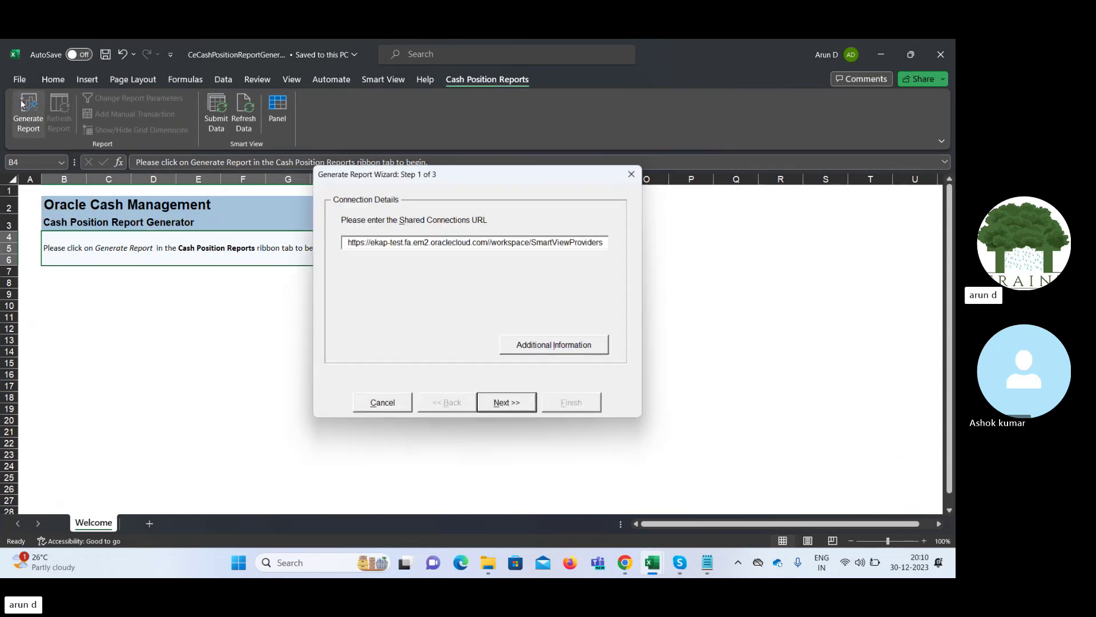
{"action": "left_click", "coordinate": [514, 405]}
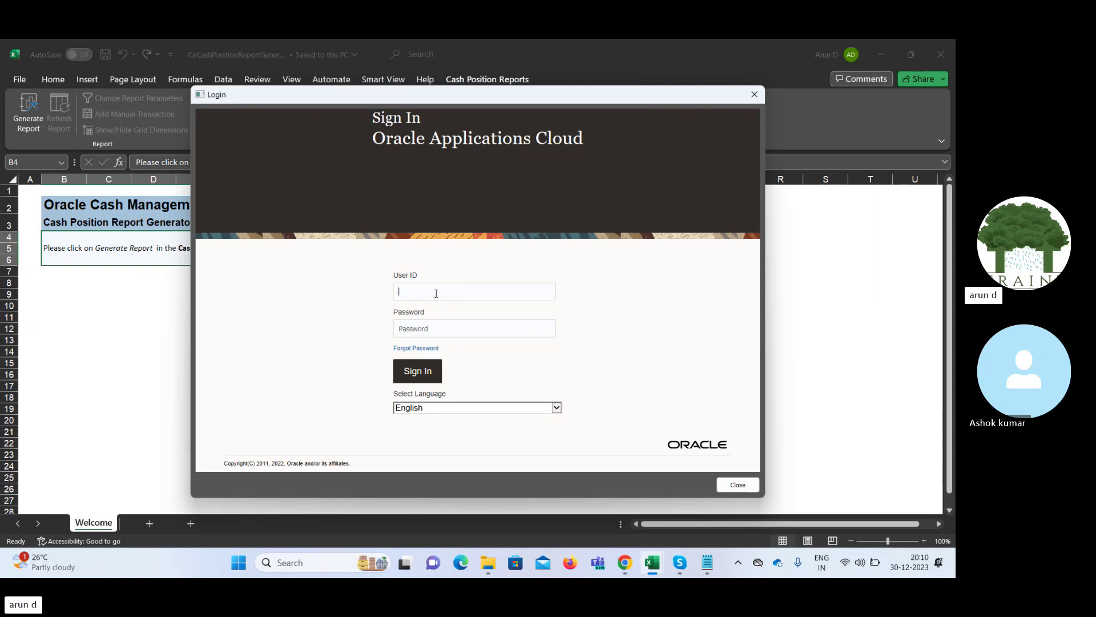
Enter the Oracle user ID and password and submit the sign-in, which fails authentication
{"action": "type", "text": "fin"}
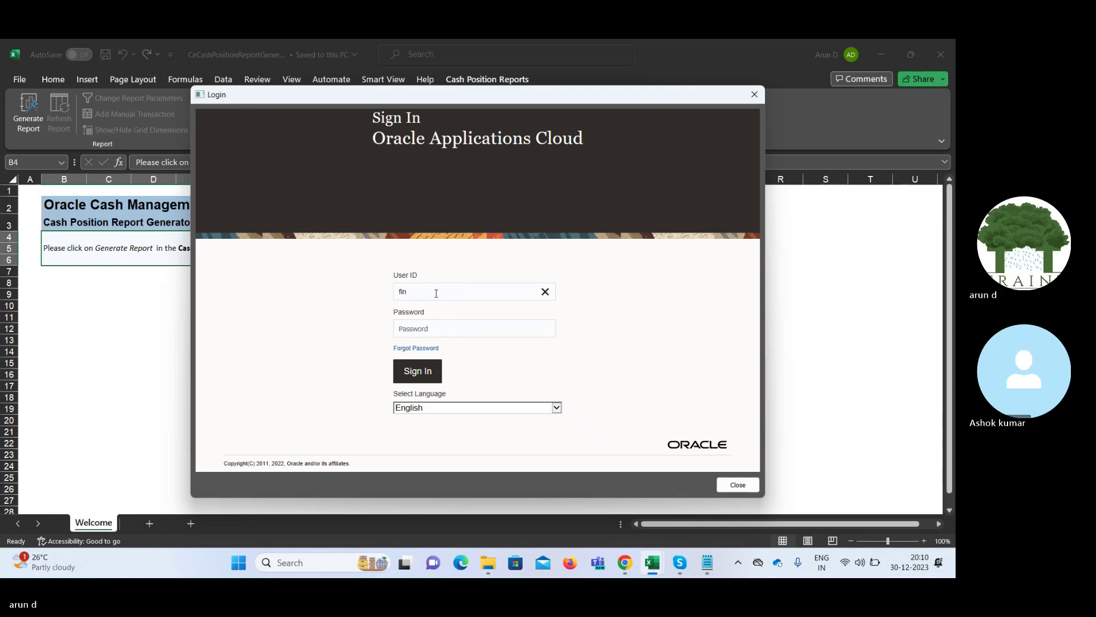
{"action": "type", "text": "_im"}
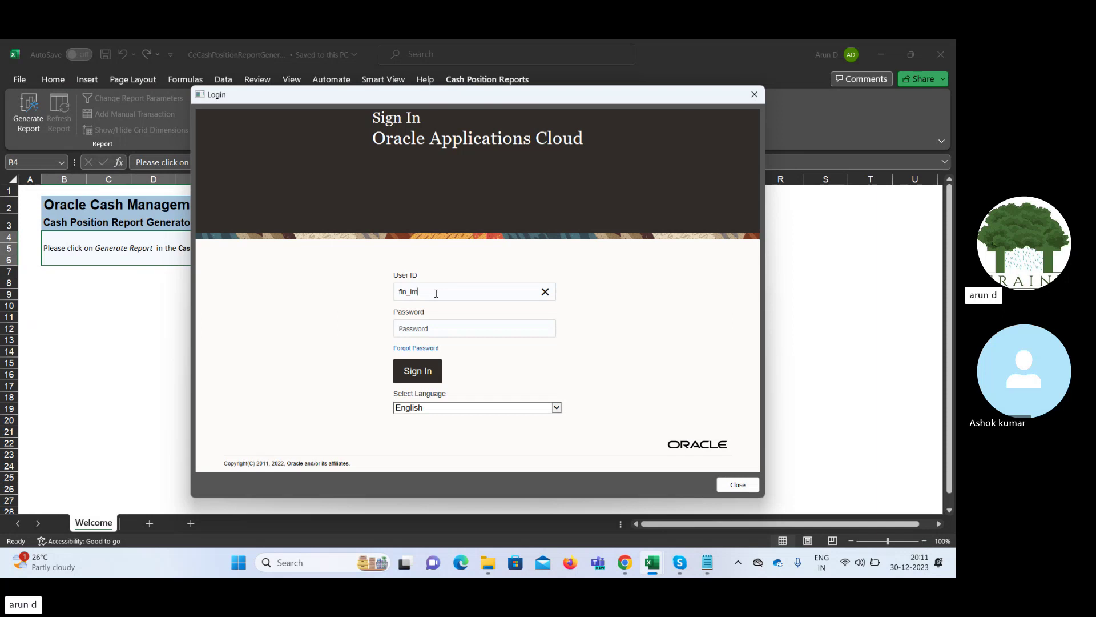
{"action": "key", "text": "BackSpace"}
{"action": "key", "text": "BackSpace"}
{"action": "type", "text": "impl21"}
{"action": "key", "text": "Tab"}
{"action": "type", "text": "*********"}
{"action": "left_click", "coordinate": [421, 374]}
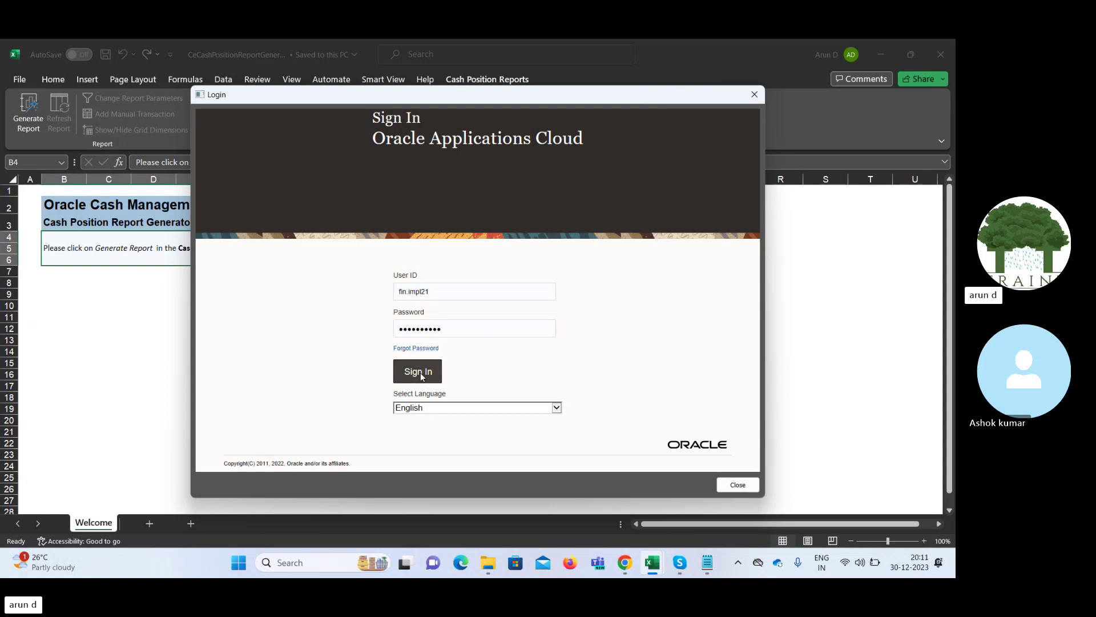
{"action": "left_click", "coordinate": [425, 300]}
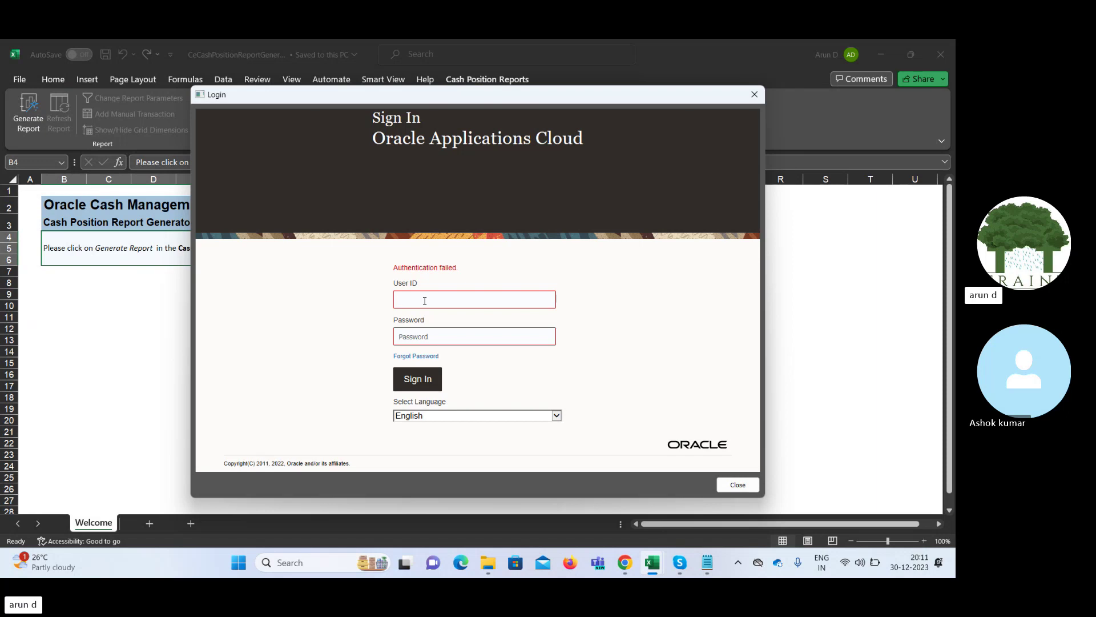
{"action": "type", "text": "FI"}
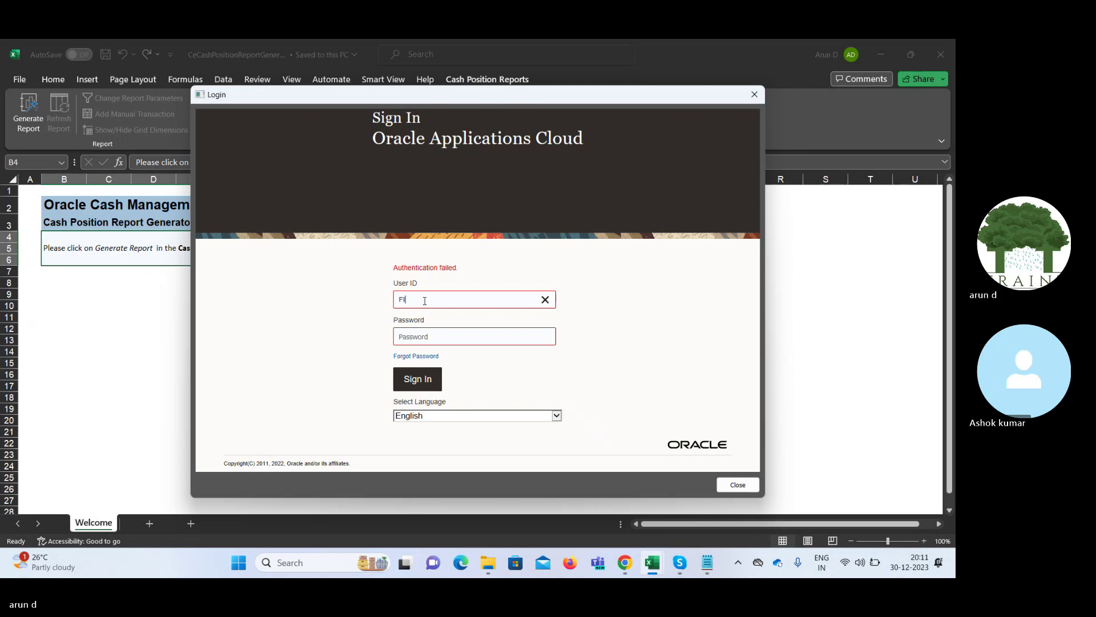
{"action": "type", "text": "N.IMPL21"}
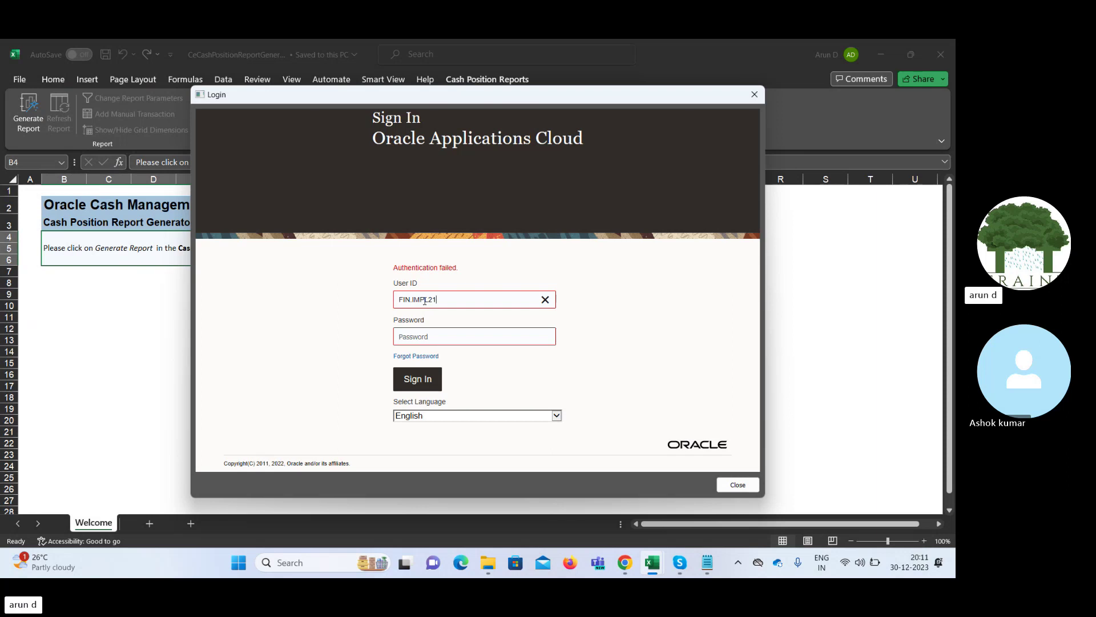
{"action": "key", "text": "Tab"}
{"action": "type", "text": "•••••••"}
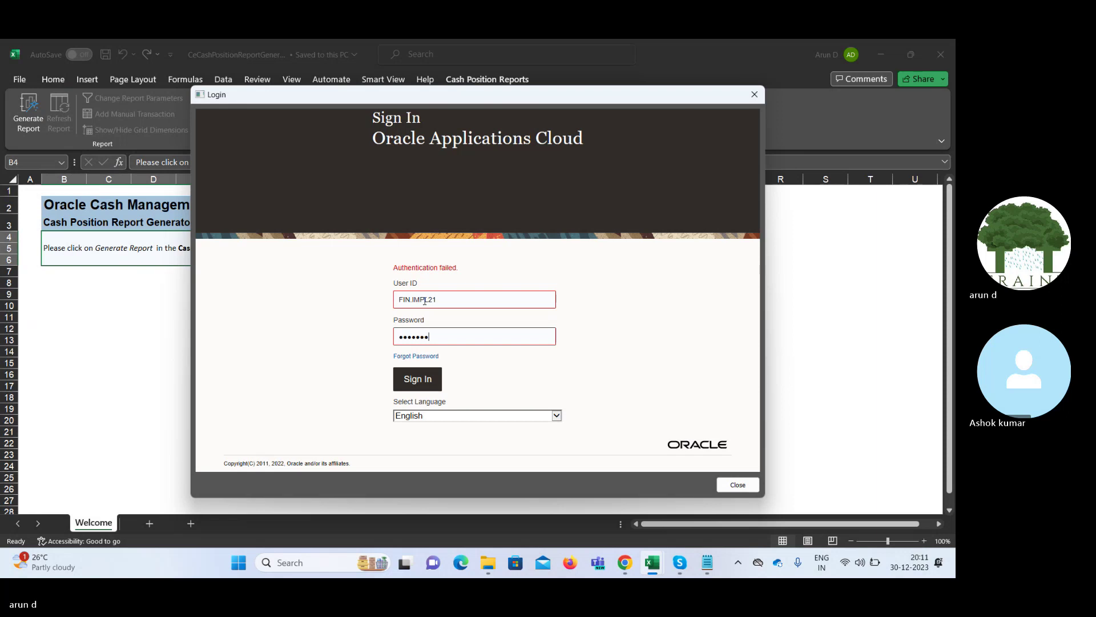
{"action": "type", "text": "••"}
{"action": "key", "text": "Return"}
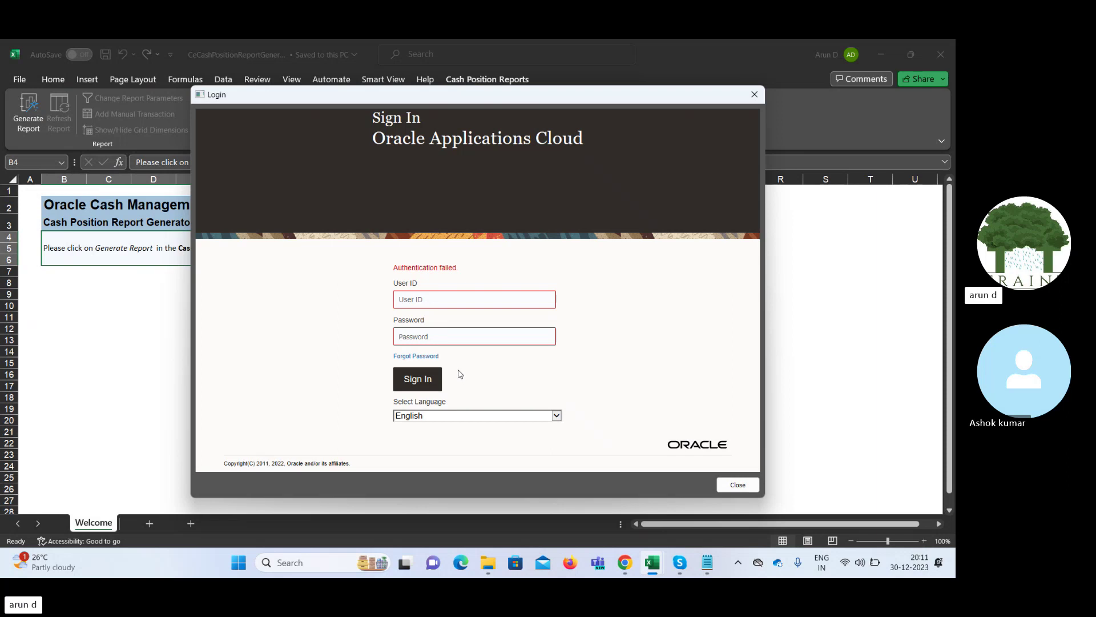
{"action": "left_click", "coordinate": [431, 302]}
{"action": "type", "text": "SAAS"}
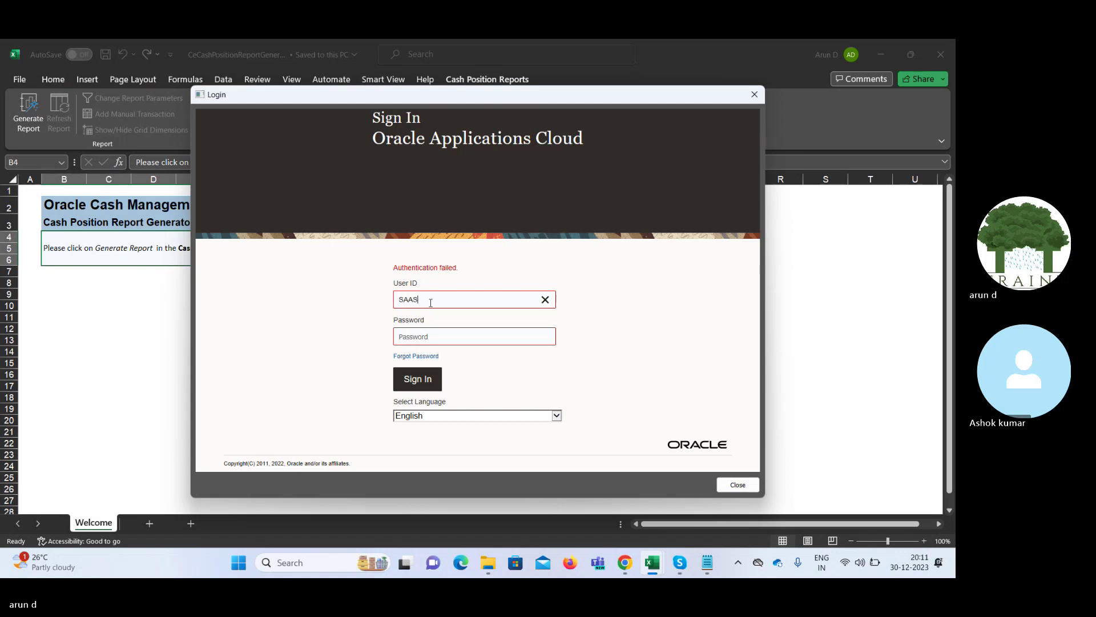
{"action": "type", "text": ".IMPL"}
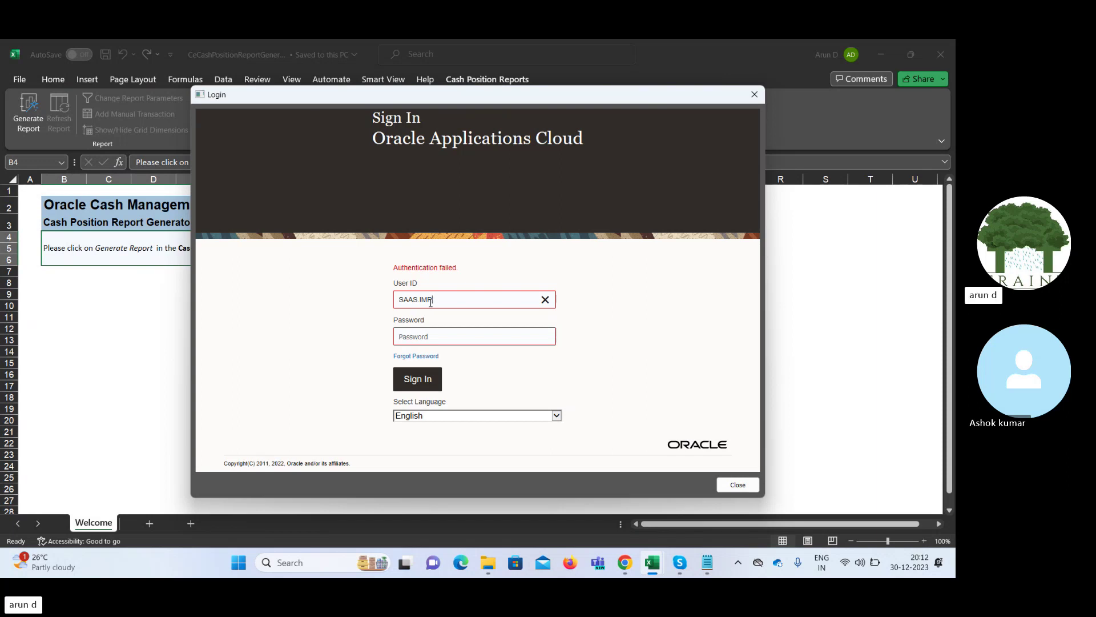
{"action": "type", "text": "2"}
{"action": "key", "text": "Tab"}
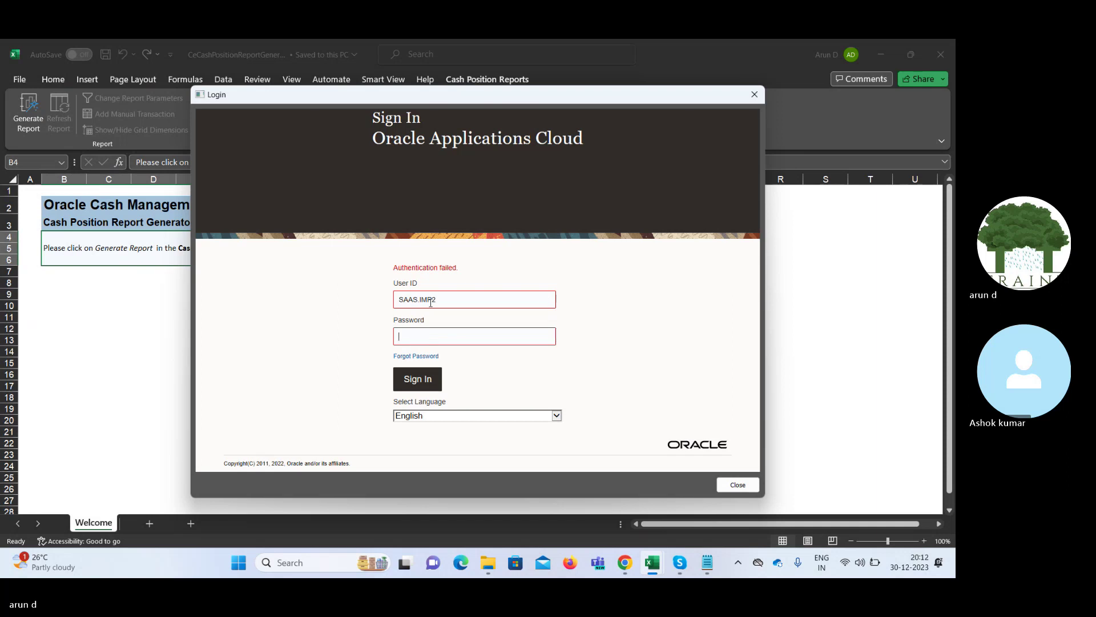
{"action": "type", "text": "********"}
{"action": "left_click", "coordinate": [423, 380]}
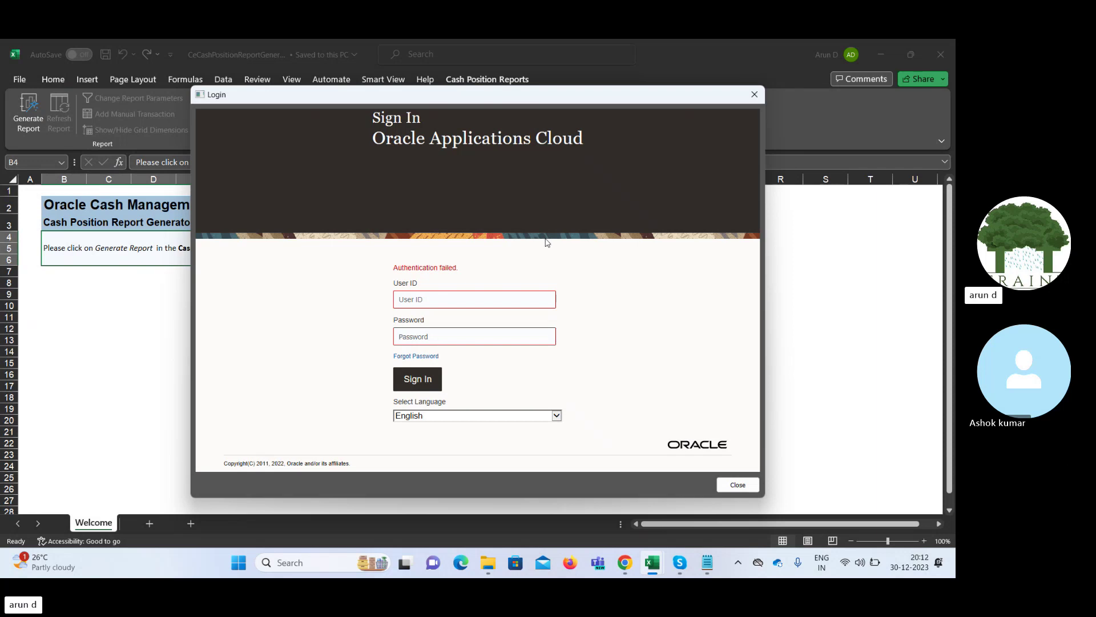
{"action": "mouse_move", "coordinate": [684, 563]}
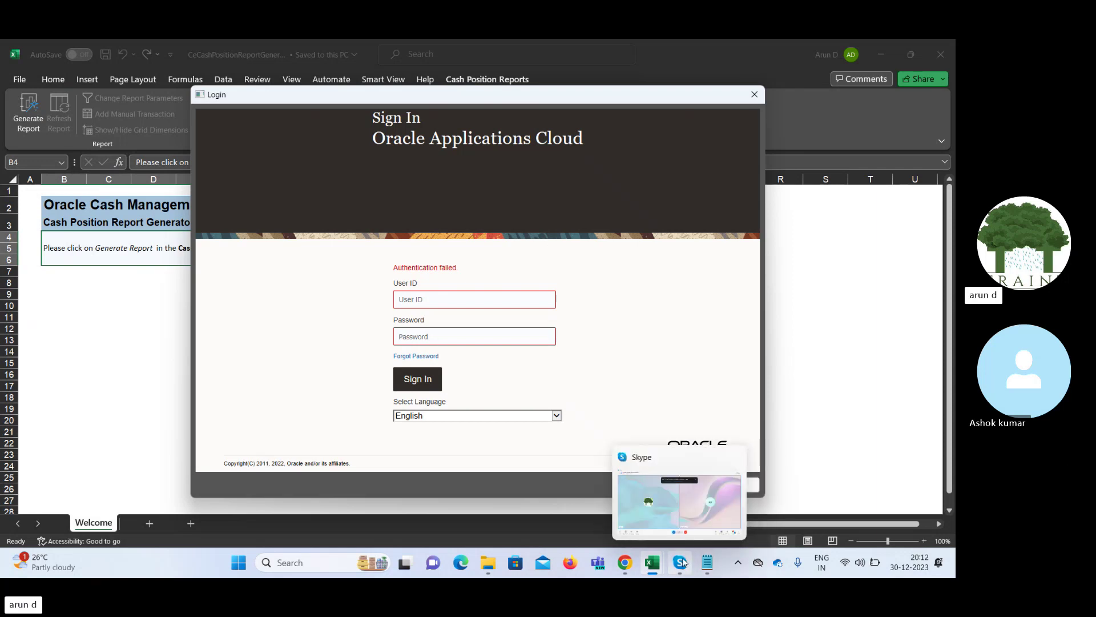
Stop and confirm ending the screen share in the Skype training call
{"action": "left_click", "coordinate": [686, 517]}
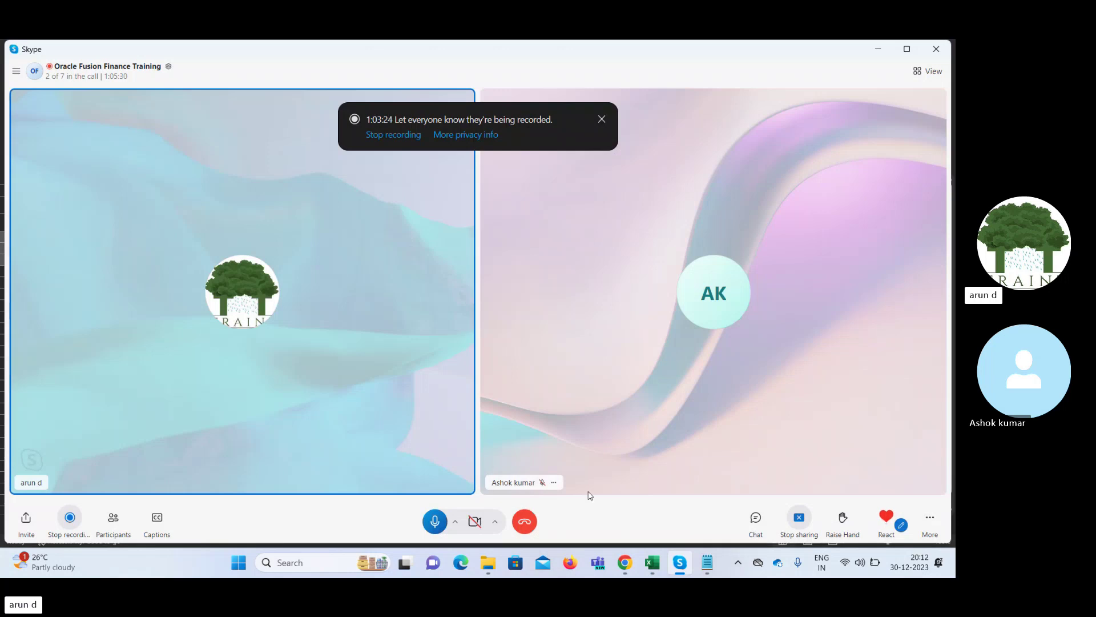
{"action": "left_click", "coordinate": [798, 524]}
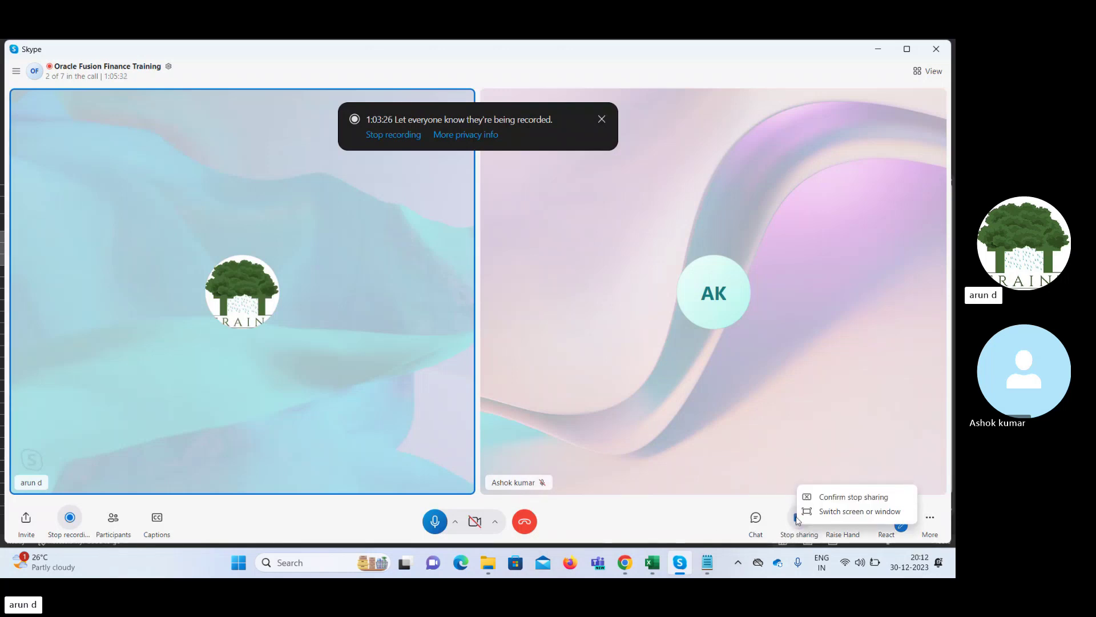
{"action": "left_click", "coordinate": [839, 497]}
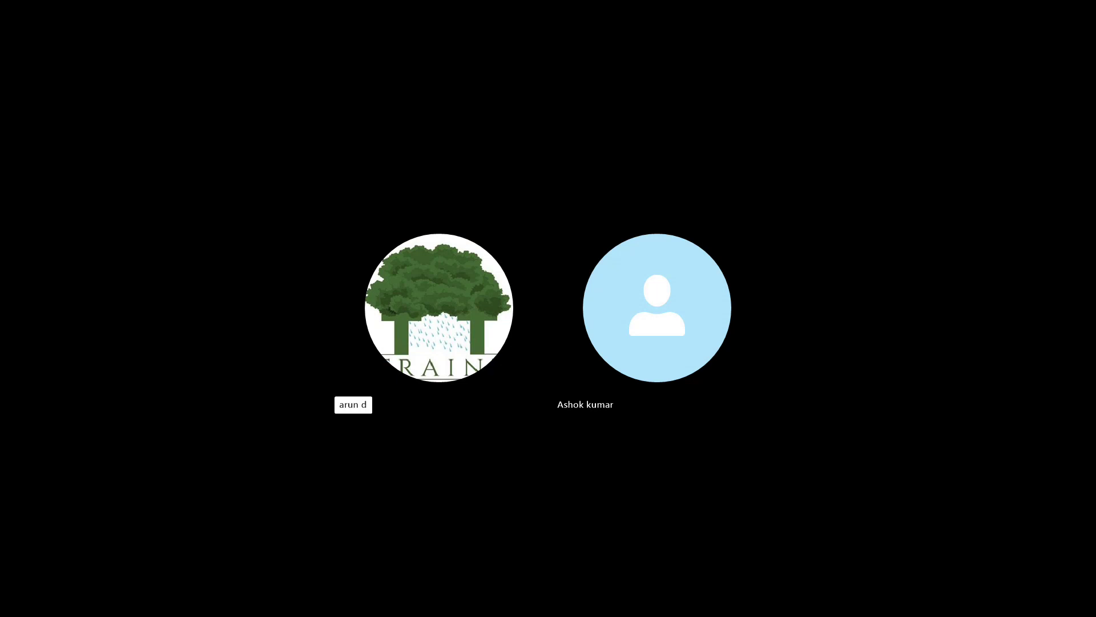
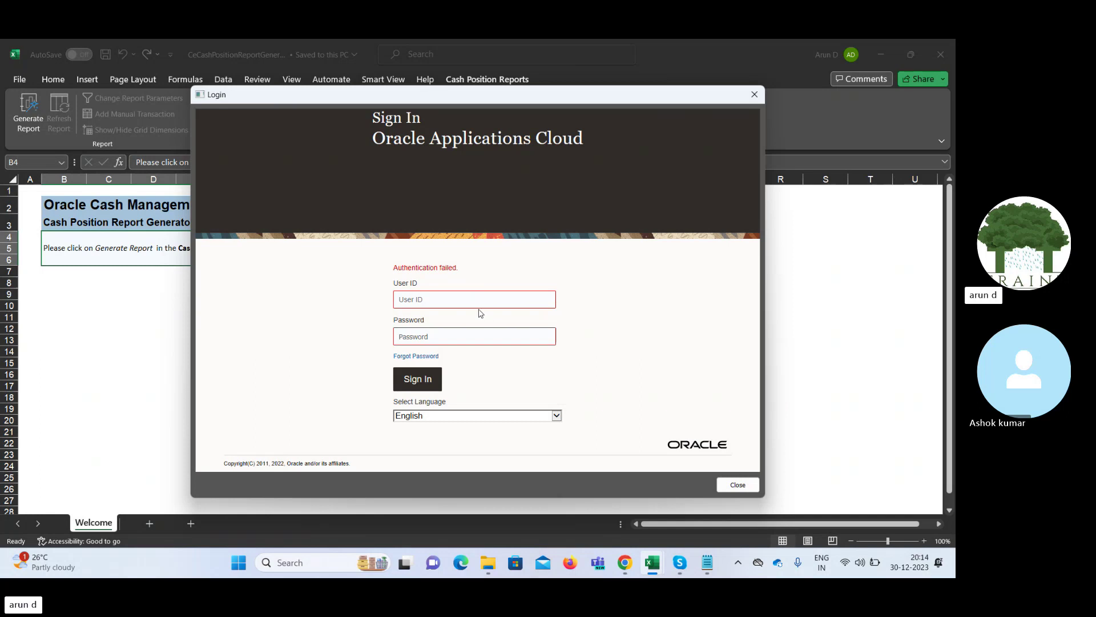
Switch to Chrome's Oracle Cash Balances page and close the WhatsApp tab
{"action": "left_click", "coordinate": [426, 299]}
{"action": "mouse_move", "coordinate": [625, 565]}
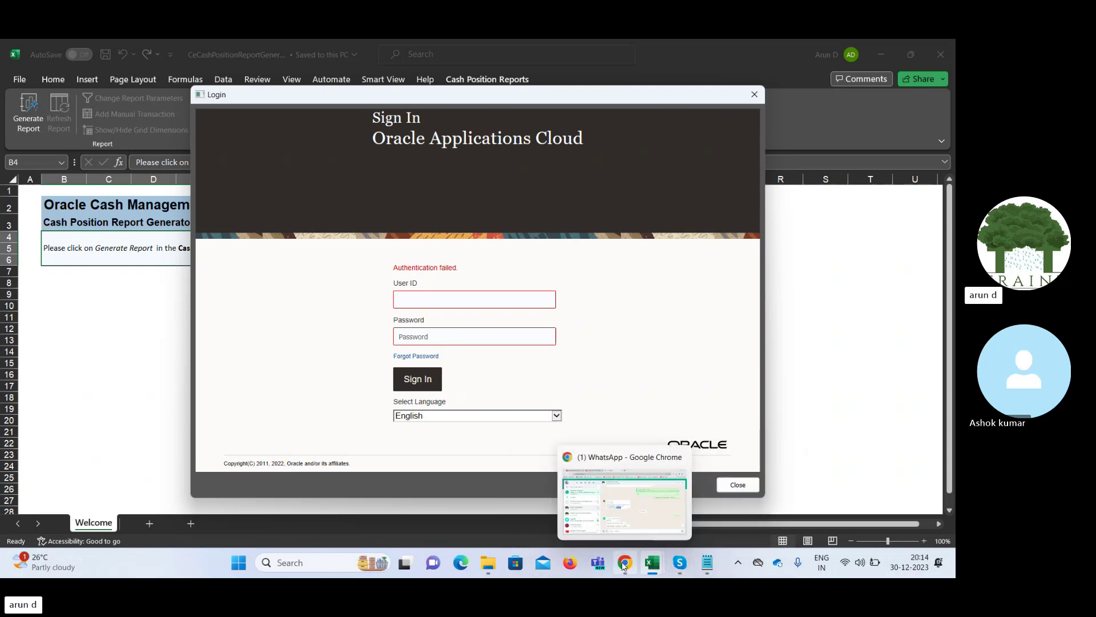
{"action": "left_click", "coordinate": [599, 515]}
{"action": "left_click", "coordinate": [240, 52]}
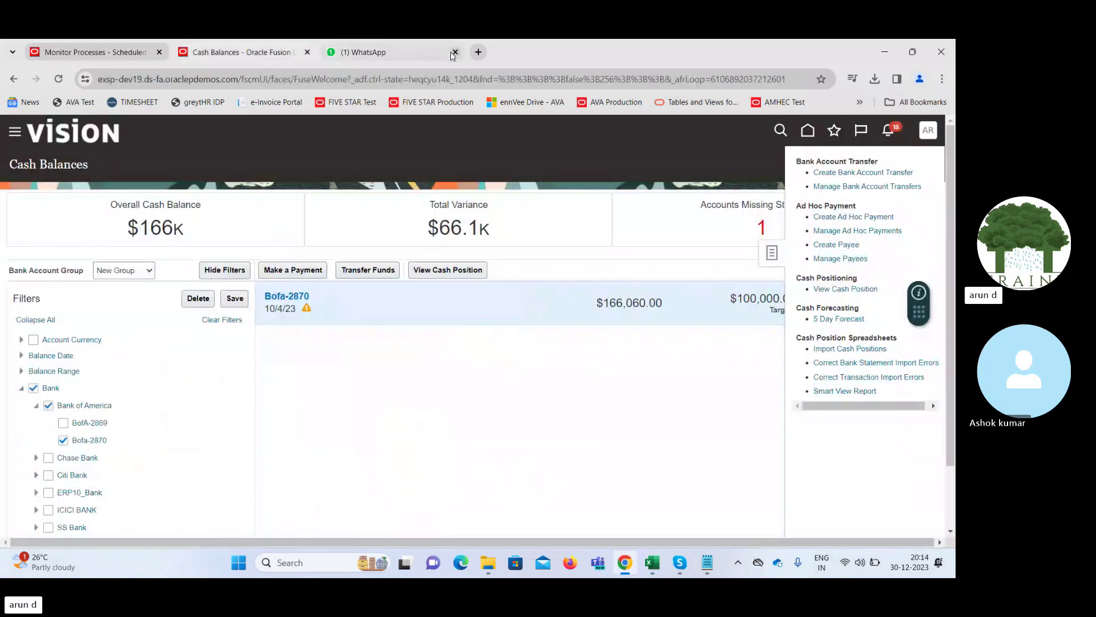
{"action": "left_click", "coordinate": [455, 53]}
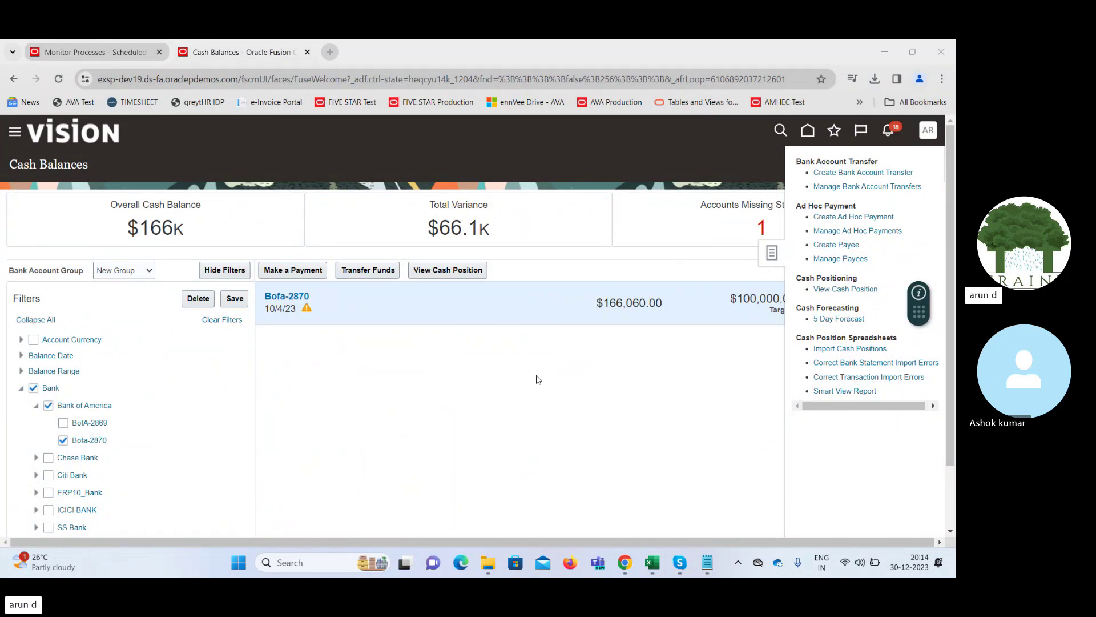
Return to the Excel report generator and close the failed Oracle Login dialog
{"action": "mouse_move", "coordinate": [657, 566]}
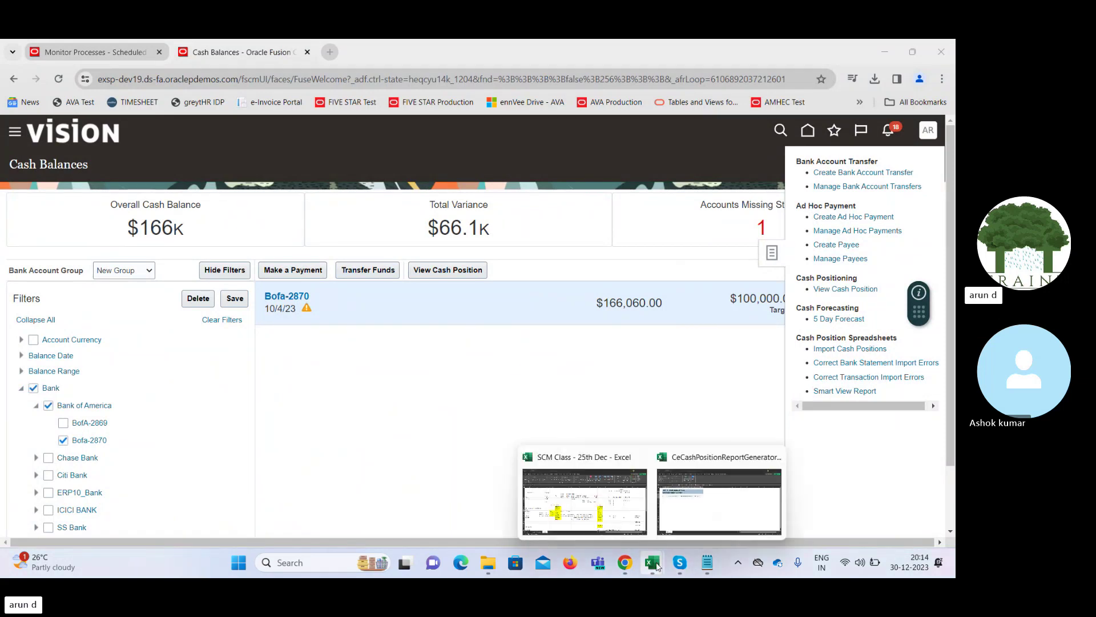
{"action": "left_click", "coordinate": [708, 500]}
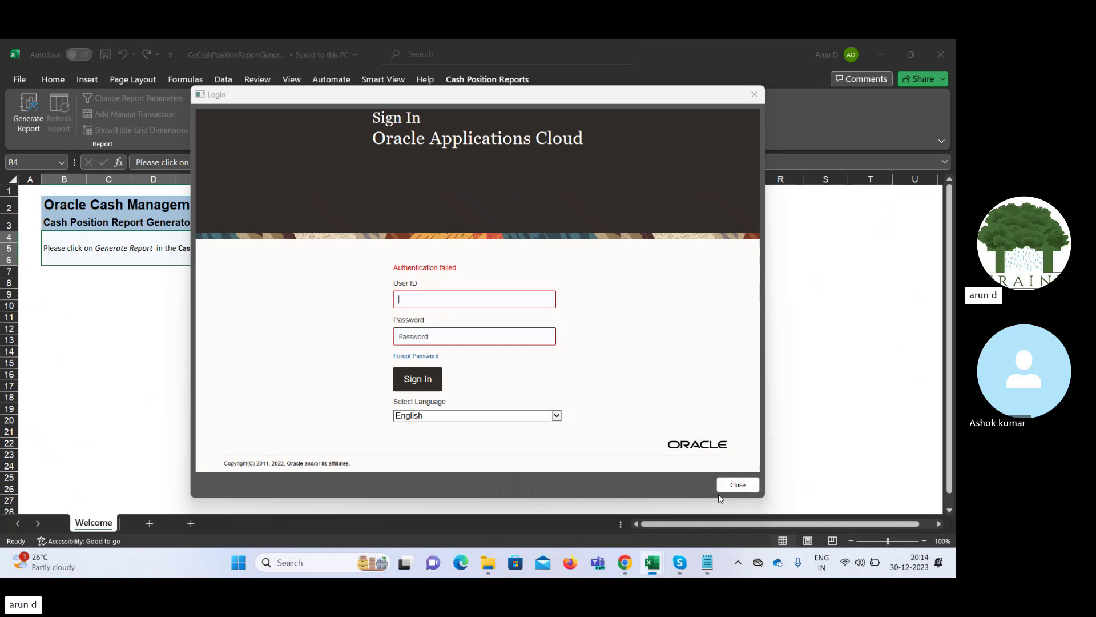
{"action": "left_click", "coordinate": [754, 94]}
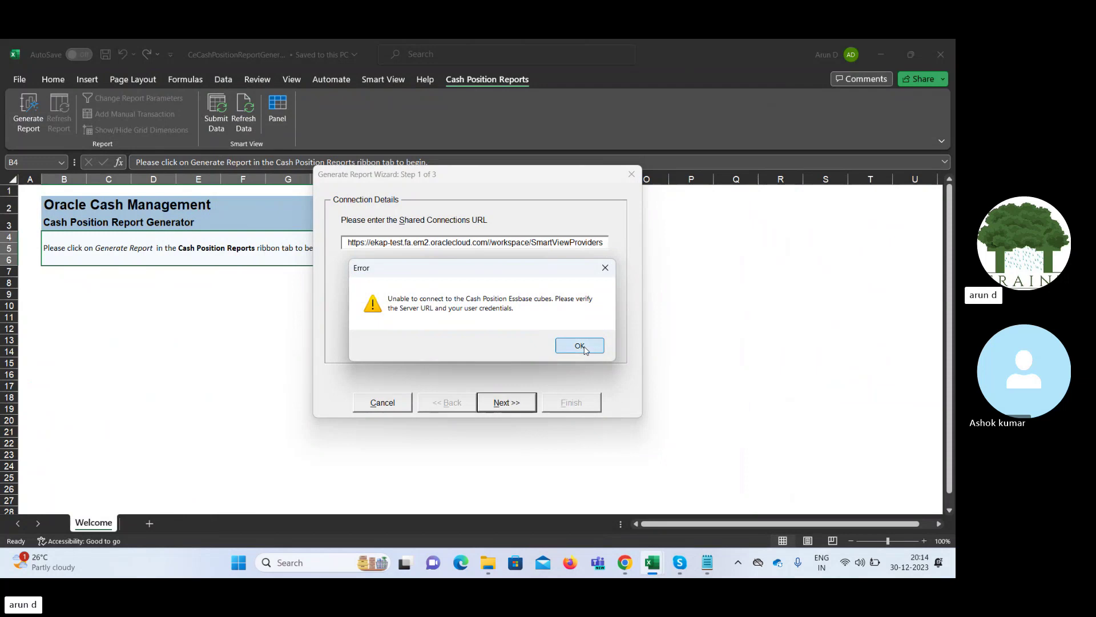
Dismiss the Essbase error and retry the wizard sign-in as FIN.IMPL with the password
{"action": "left_click", "coordinate": [580, 346]}
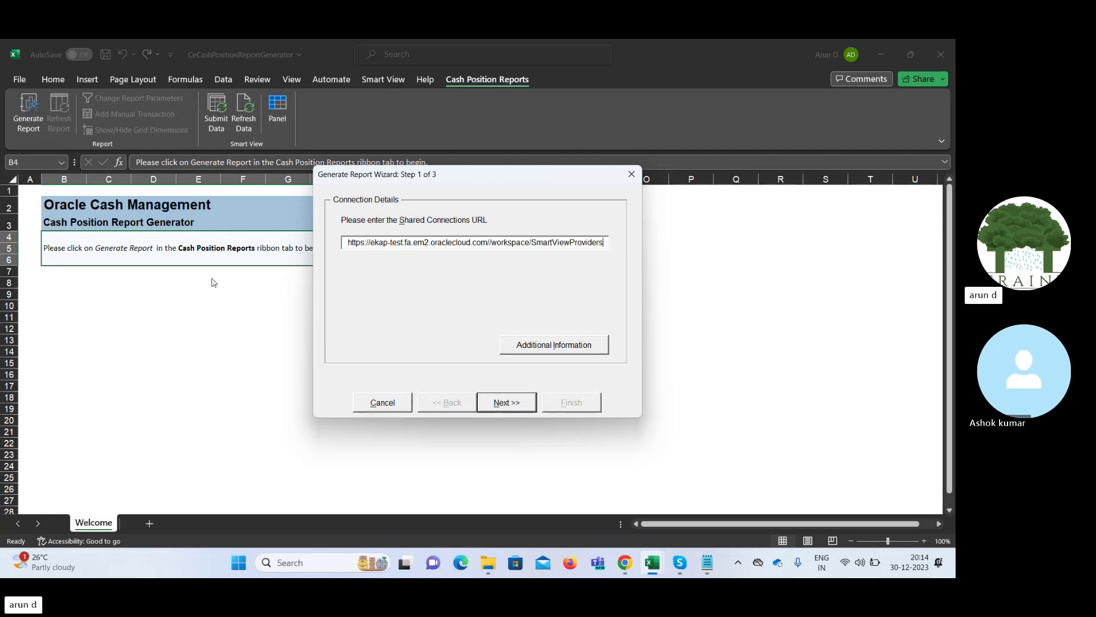
{"action": "left_click", "coordinate": [518, 404]}
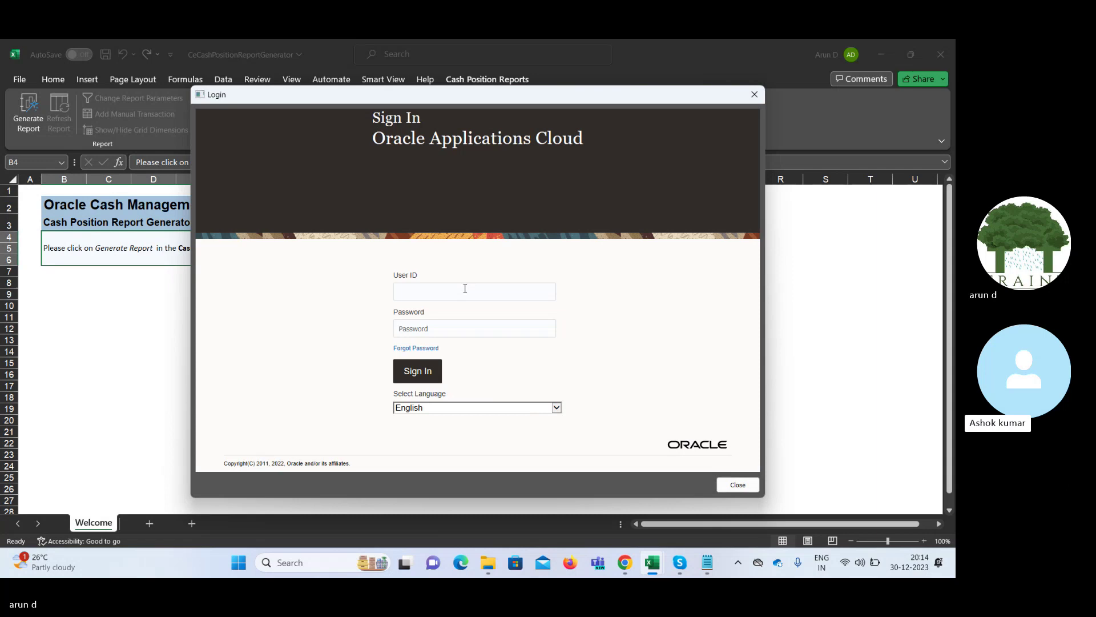
{"action": "left_click", "coordinate": [465, 288]}
{"action": "type", "text": "F"}
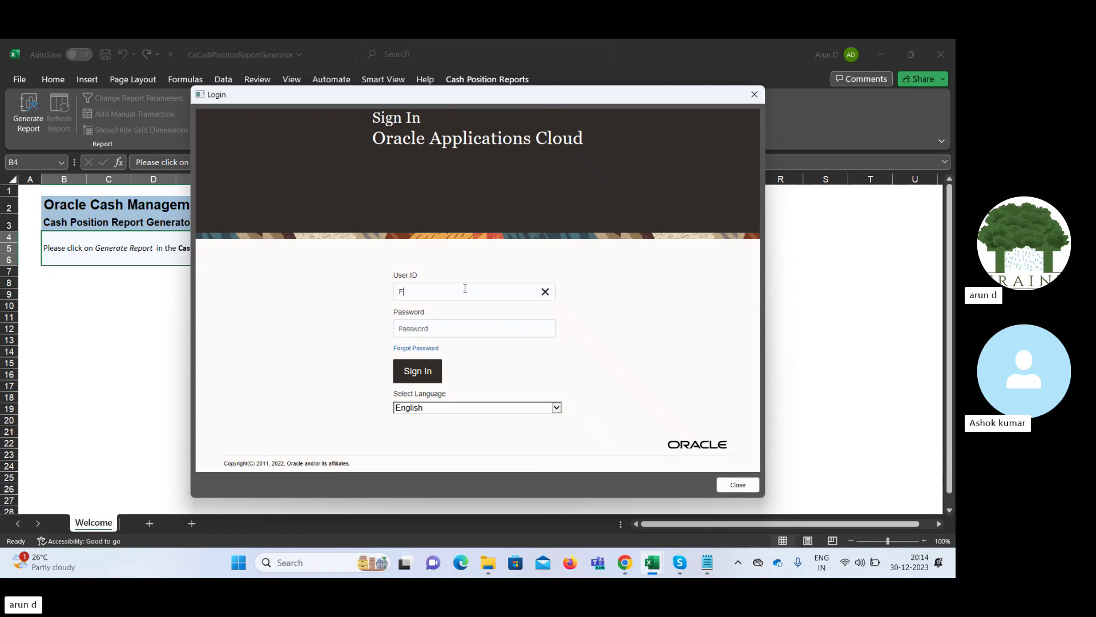
{"action": "type", "text": "IN.IMPL21"}
{"action": "key", "text": "Tab"}
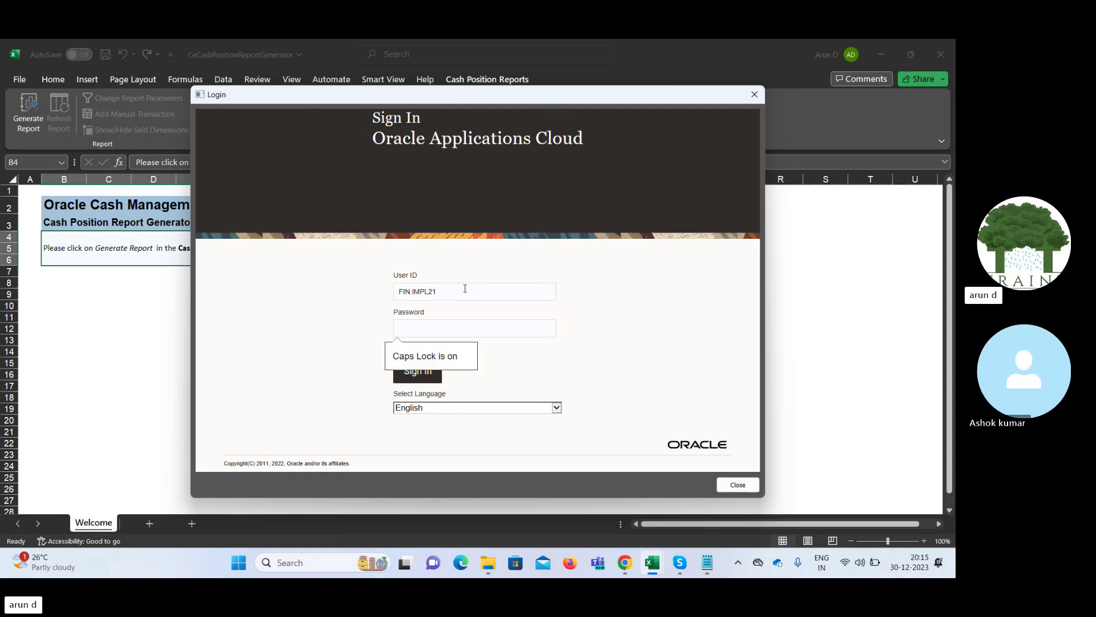
{"action": "key", "text": "Caps_Lock"}
{"action": "type", "text": "••••••"}
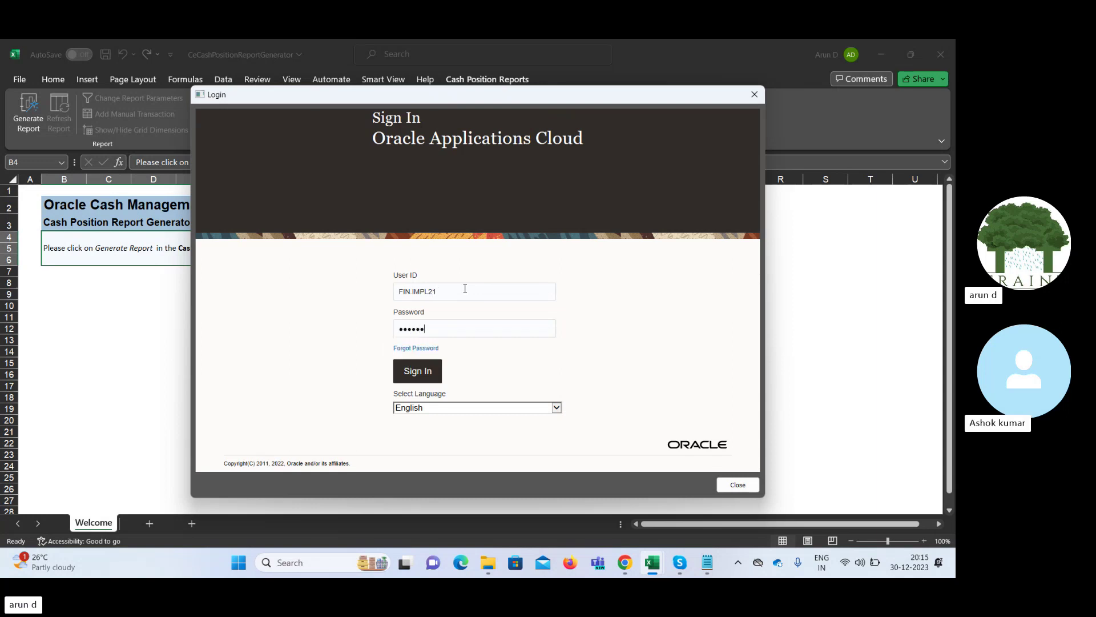
{"action": "type", "text": "••••"}
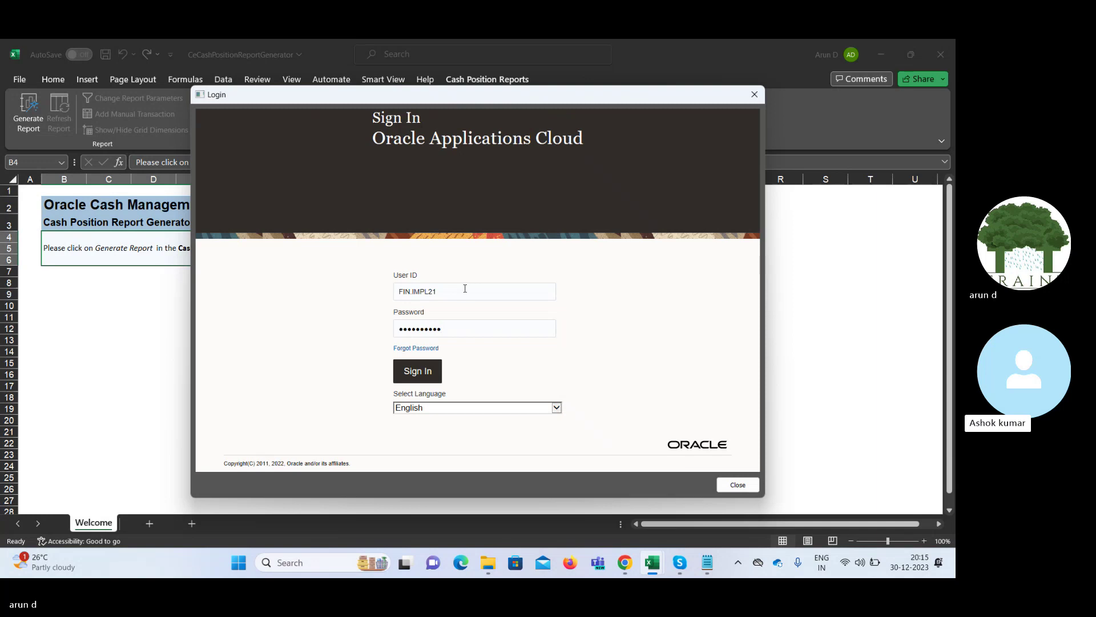
{"action": "key", "text": "Return"}
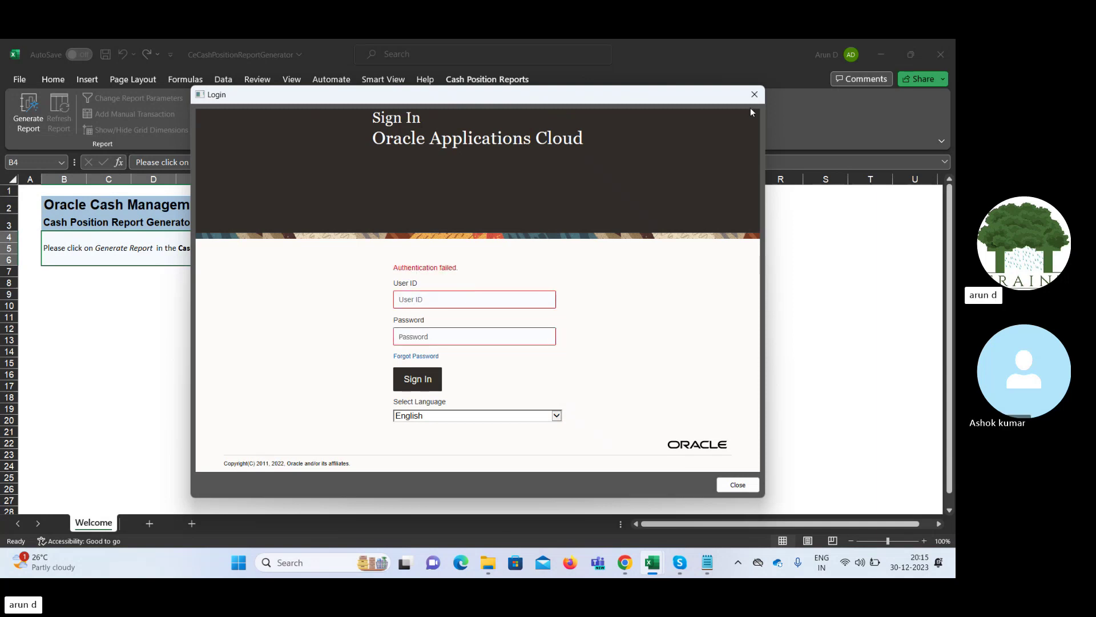
Close the failed sign-in, dismiss the connection error, and close the Generate Report Wizard
{"action": "left_click", "coordinate": [754, 97]}
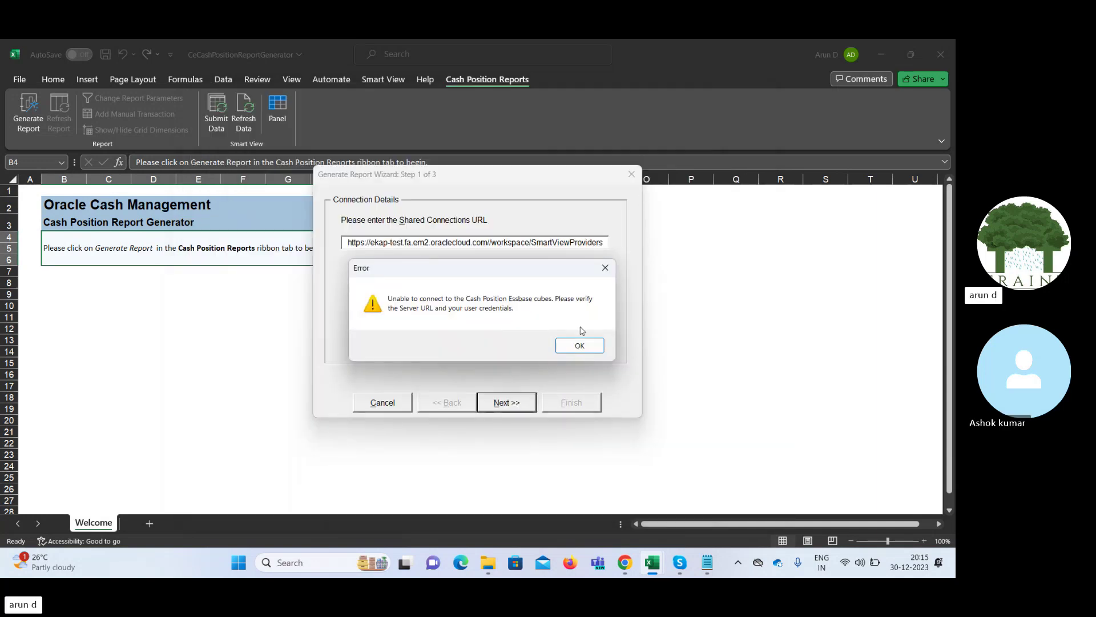
{"action": "left_click", "coordinate": [581, 346]}
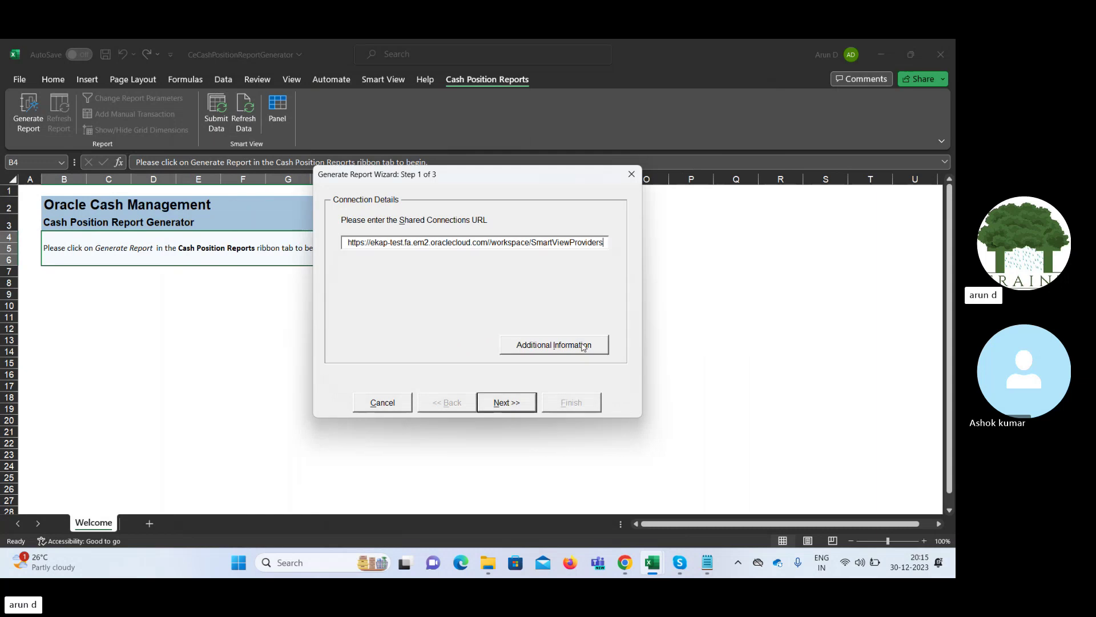
{"action": "left_click", "coordinate": [629, 176]}
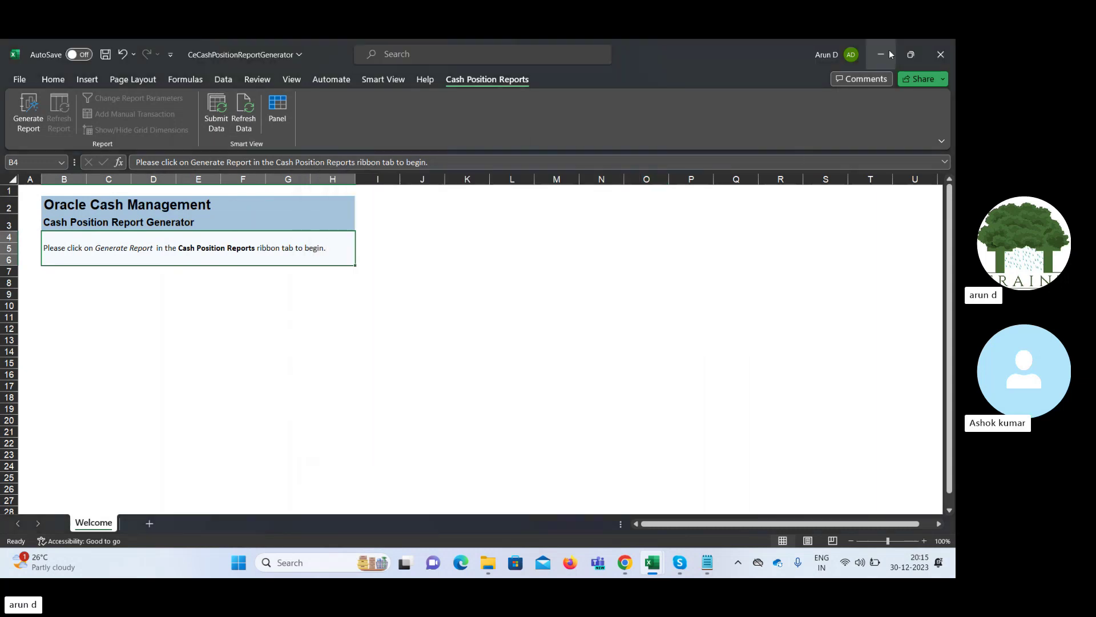
Close the Cash Position Report Generator workbook without saving and minimize Excel
{"action": "left_click", "coordinate": [940, 55]}
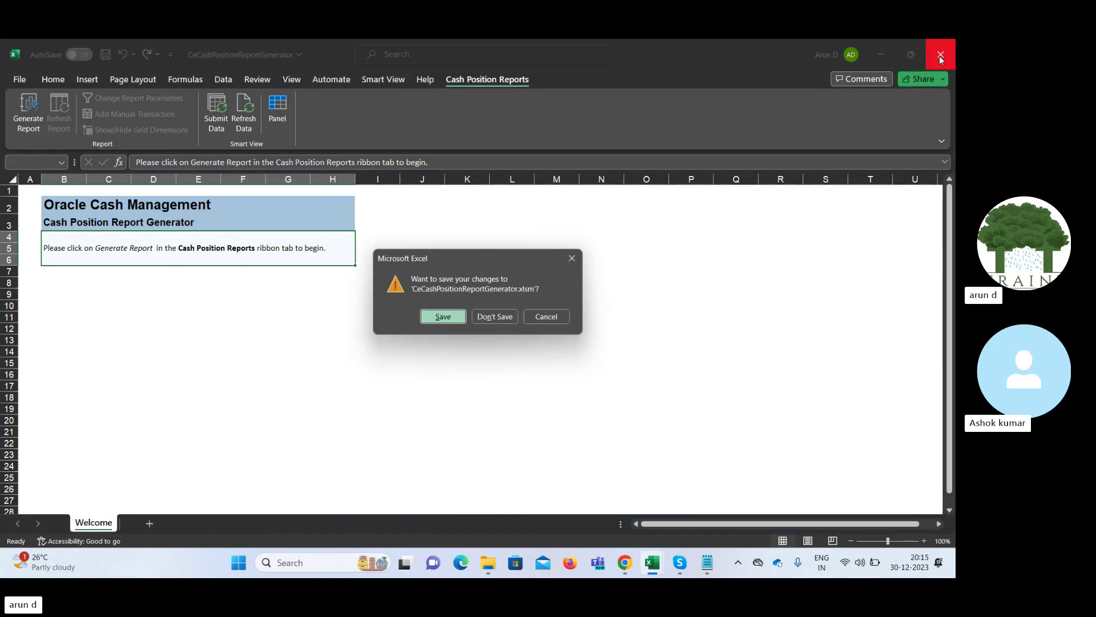
{"action": "left_click", "coordinate": [496, 317]}
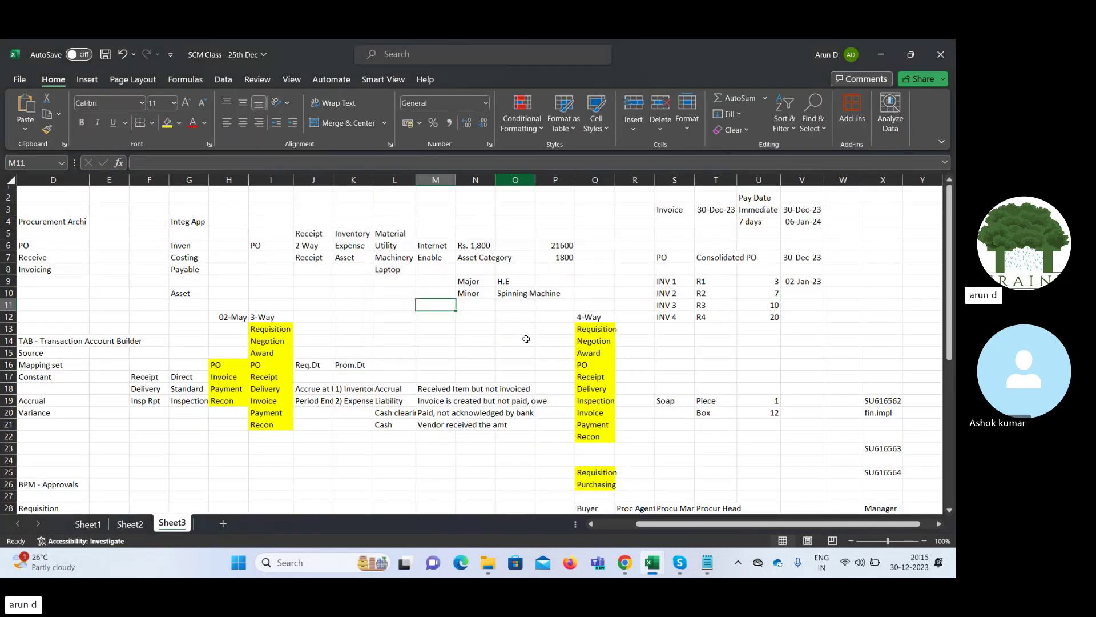
{"action": "left_click", "coordinate": [881, 56]}
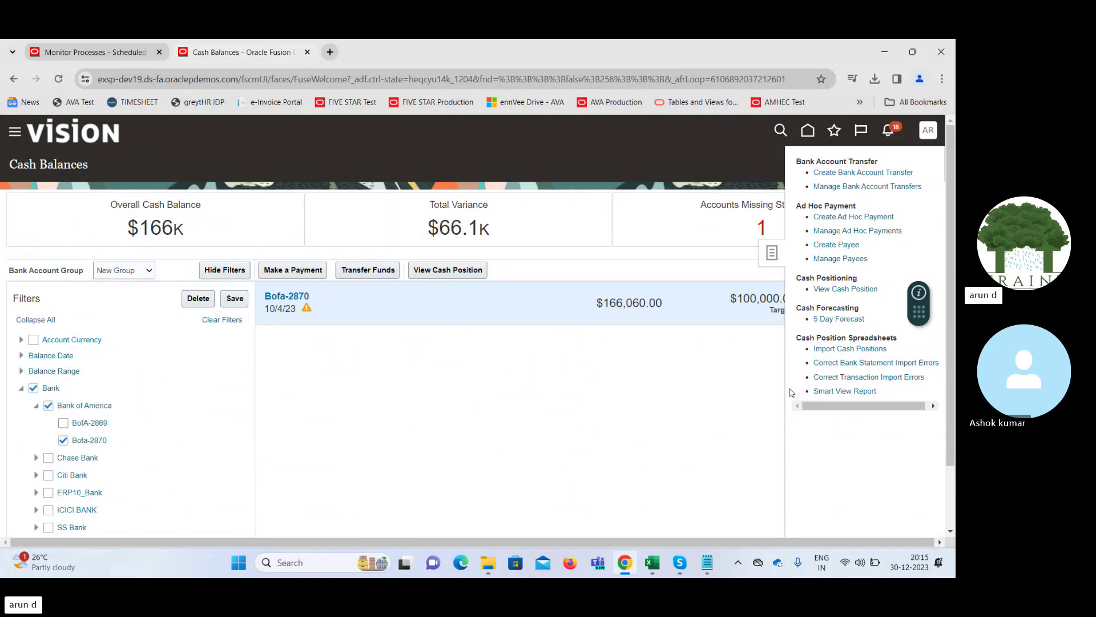
Download CeCpStmtInt.xlsx from the Cash Position Spreadsheets link and close the Tasks panel
{"action": "left_click", "coordinate": [856, 363]}
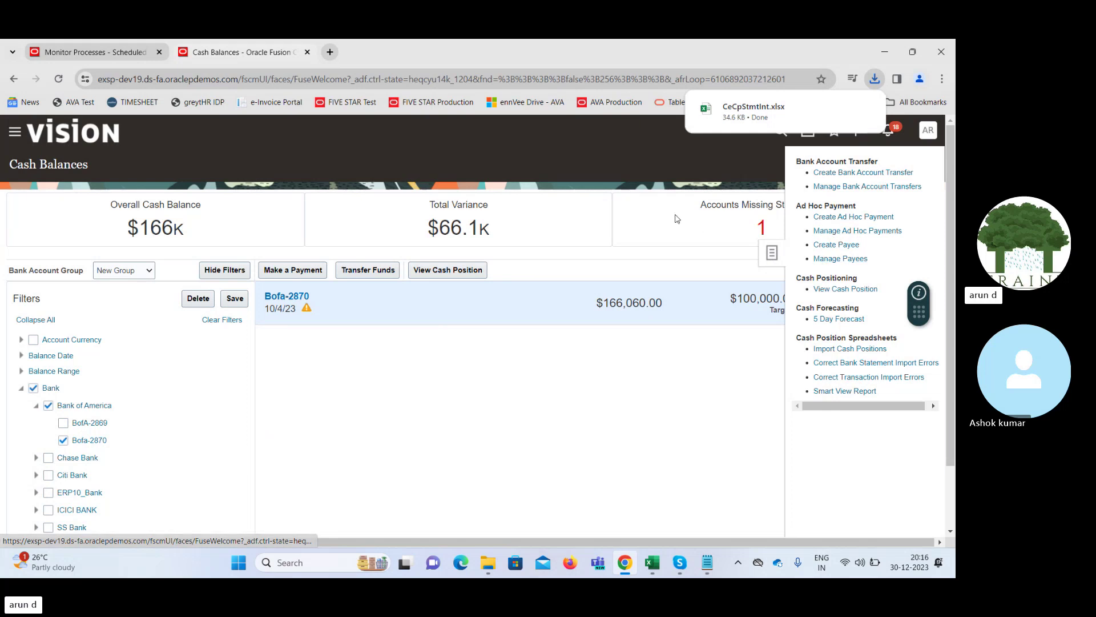
{"action": "left_click", "coordinate": [672, 165]}
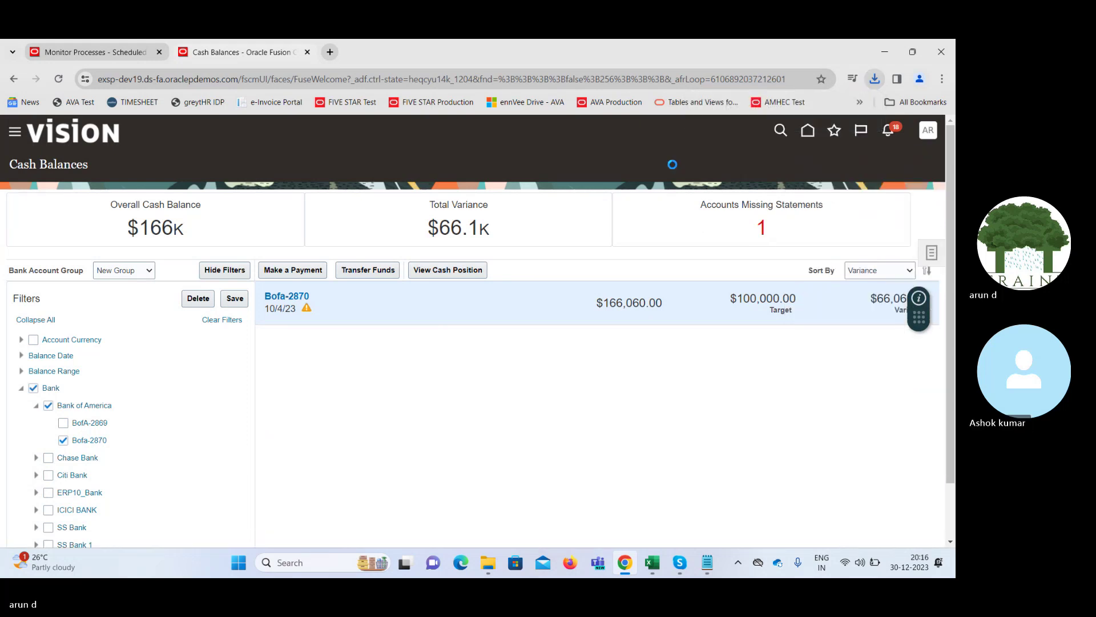
Go Home and open the Bank Statements and Reconciliation tile under Cash Management
{"action": "left_click", "coordinate": [808, 132]}
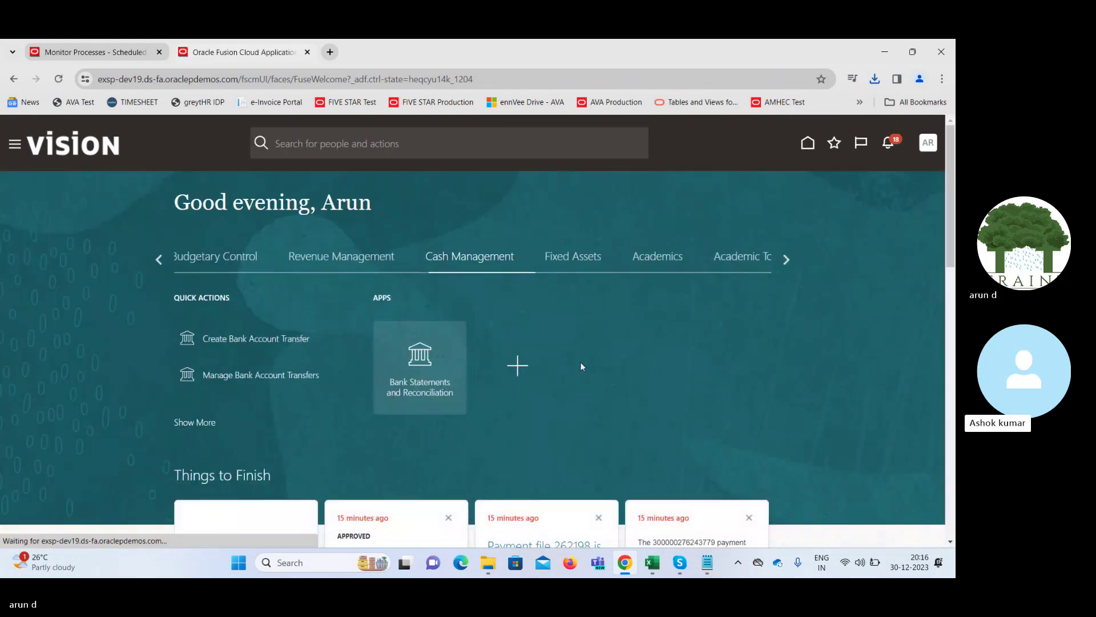
{"action": "left_click", "coordinate": [425, 354]}
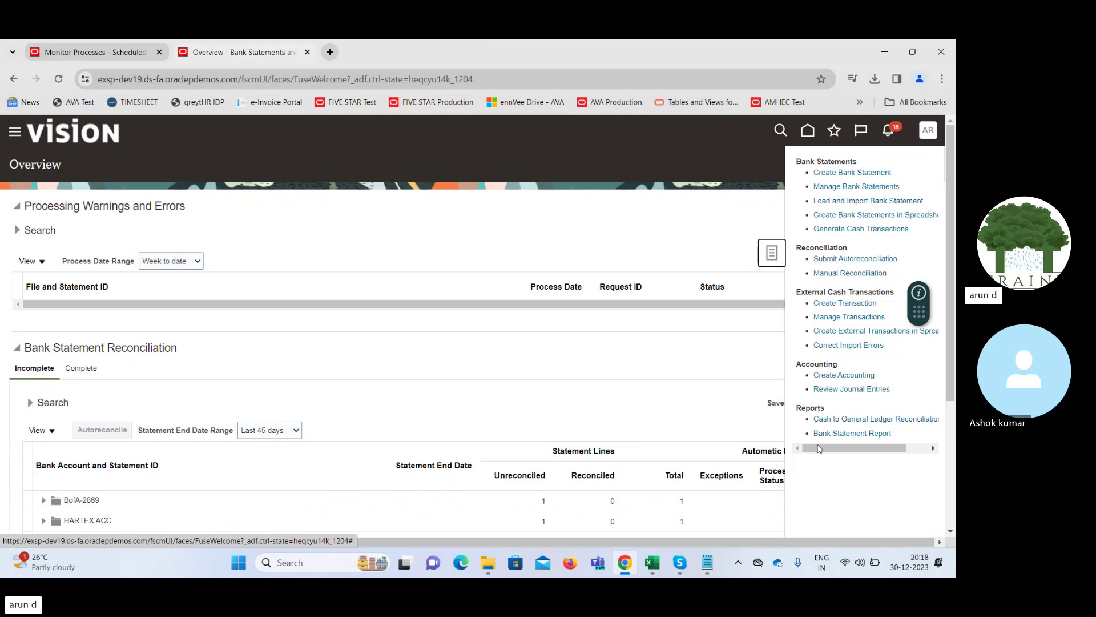
Submit the Bank Statement Report for account BofA-2869, found by searching 'Bofa', with 12/30/23 dates
{"action": "left_click", "coordinate": [841, 432]}
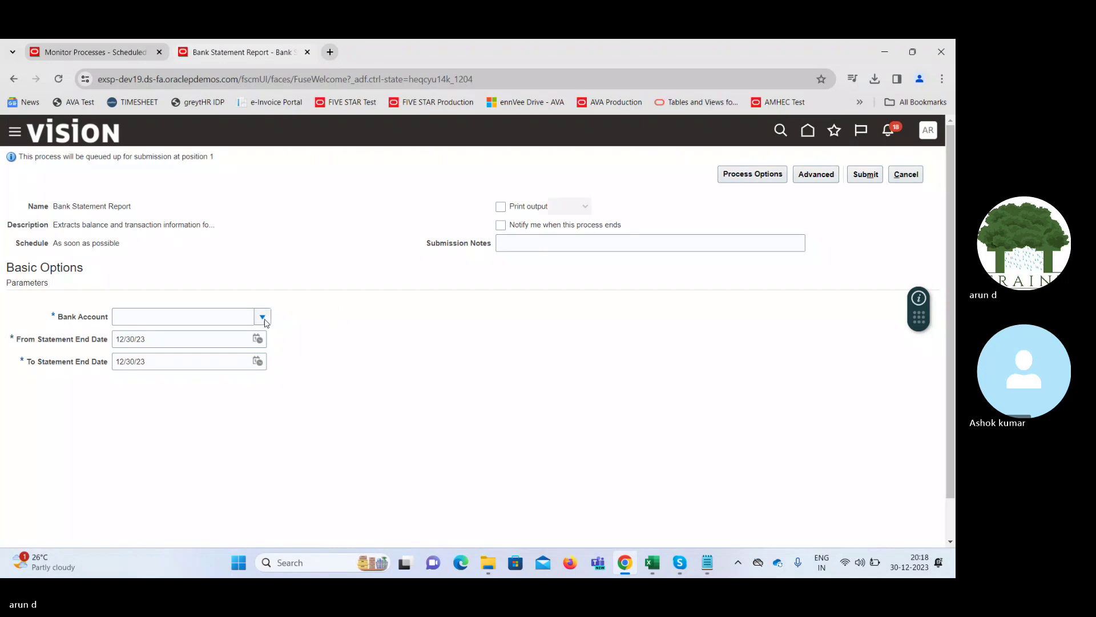
{"action": "left_click", "coordinate": [263, 318]}
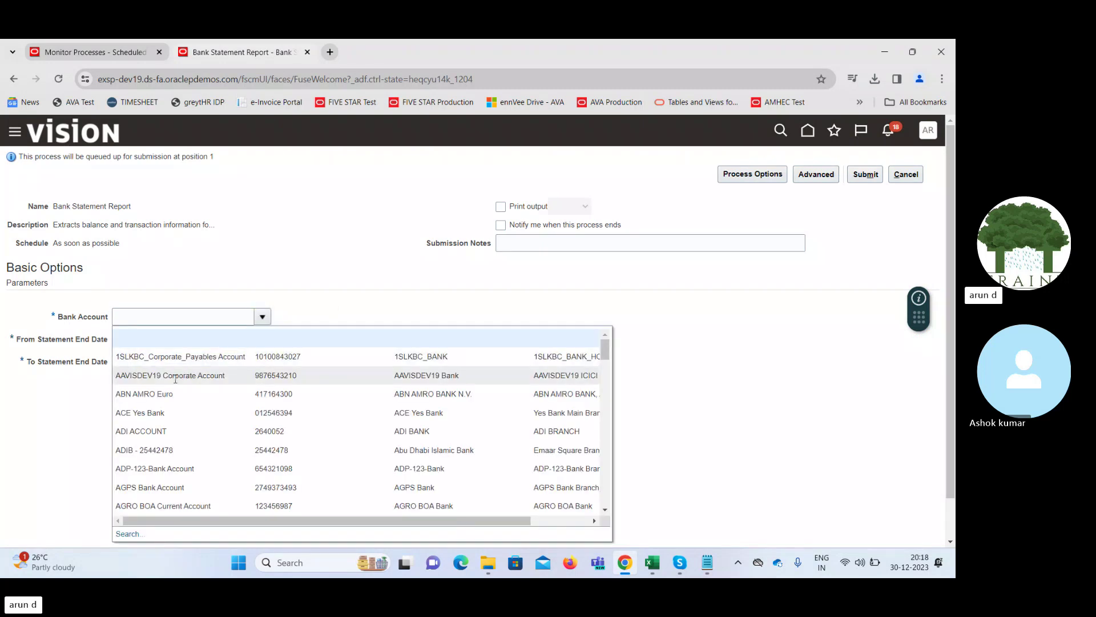
{"action": "left_click", "coordinate": [148, 318]}
{"action": "type", "text": "Bo"}
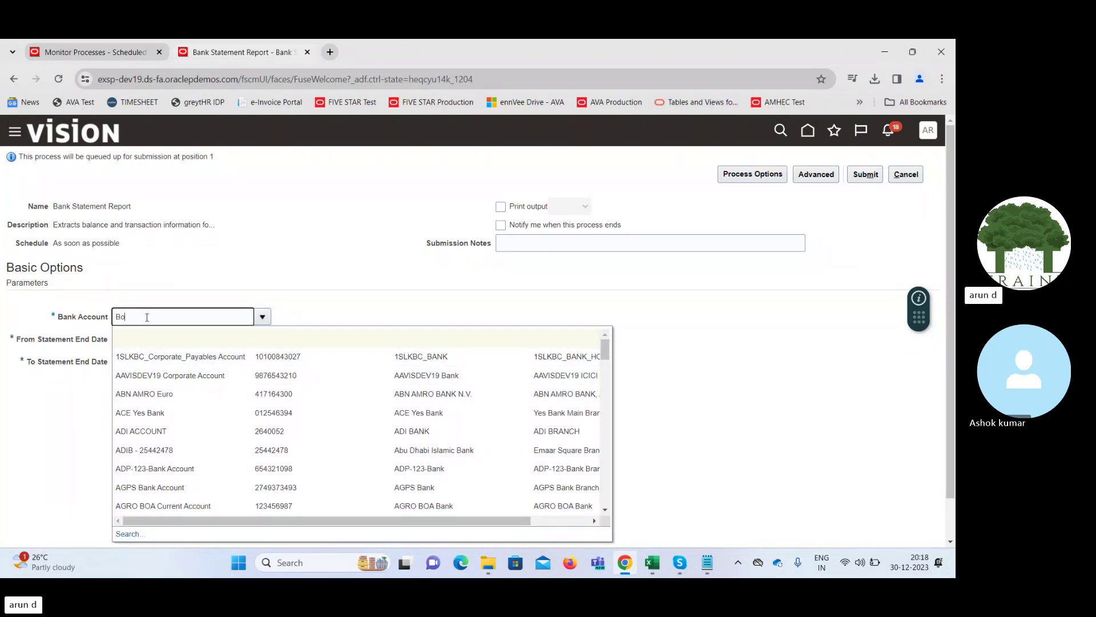
{"action": "type", "text": "fa"}
{"action": "key", "text": "Tab"}
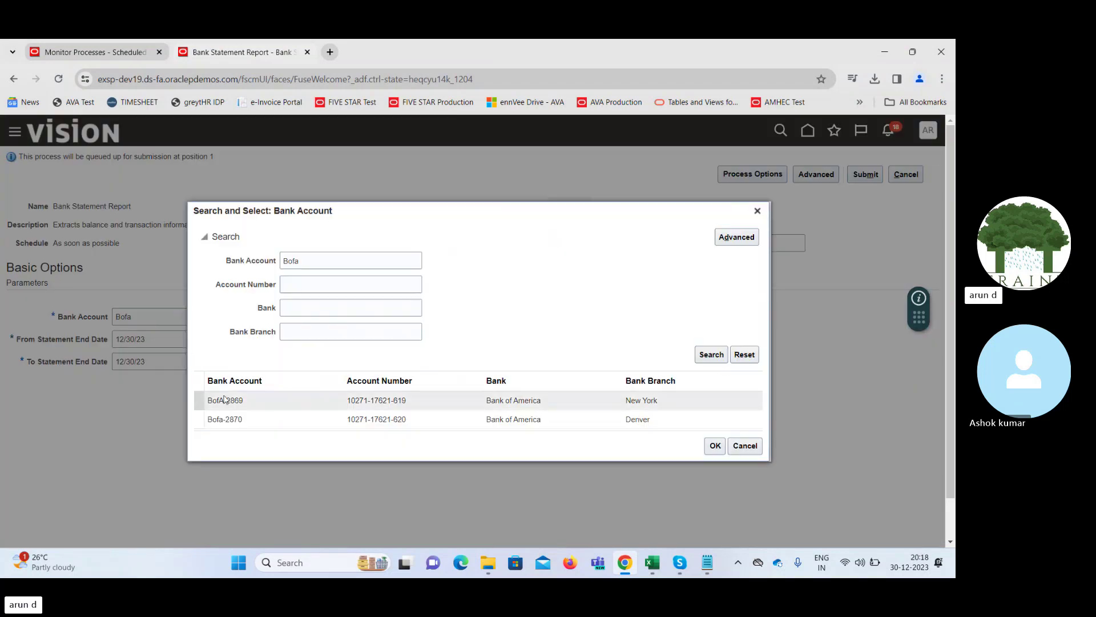
{"action": "left_click", "coordinate": [243, 419]}
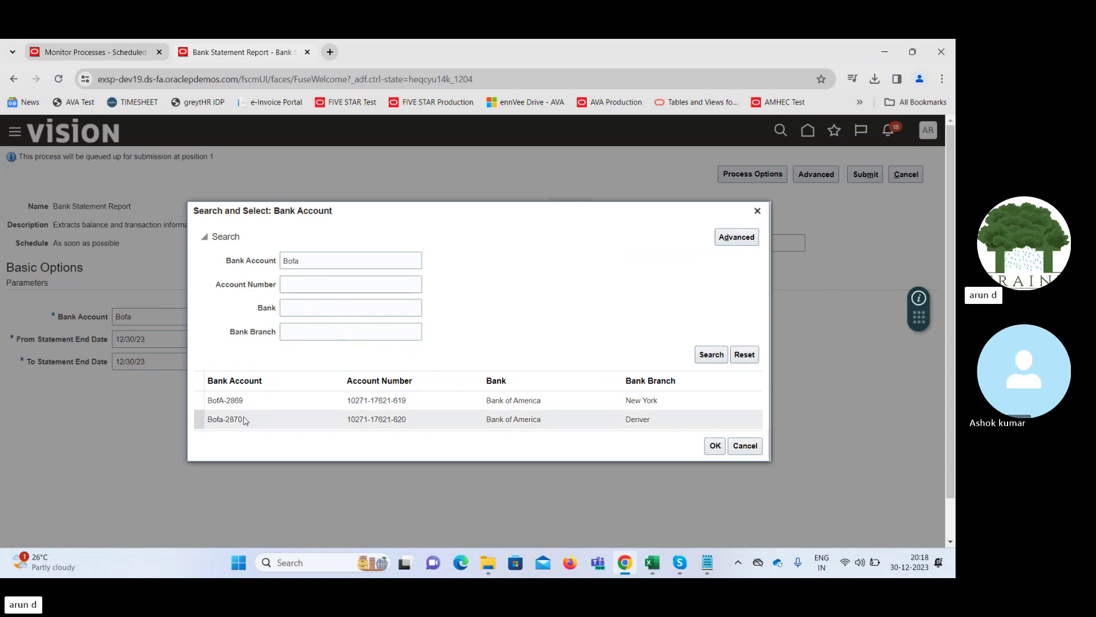
{"action": "left_click", "coordinate": [250, 402]}
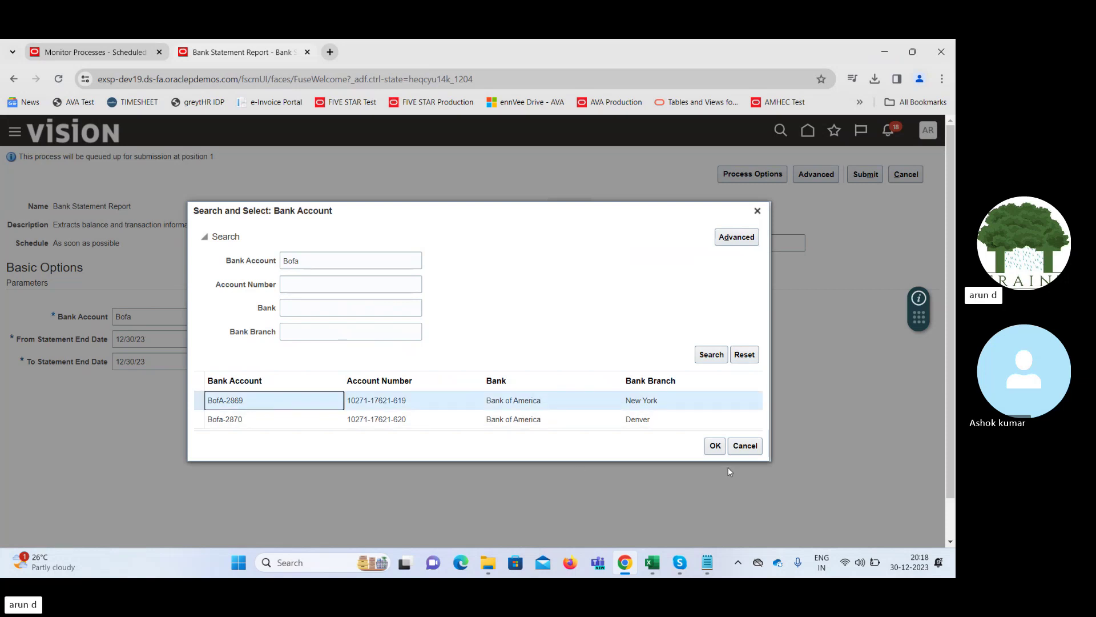
{"action": "left_click", "coordinate": [715, 446]}
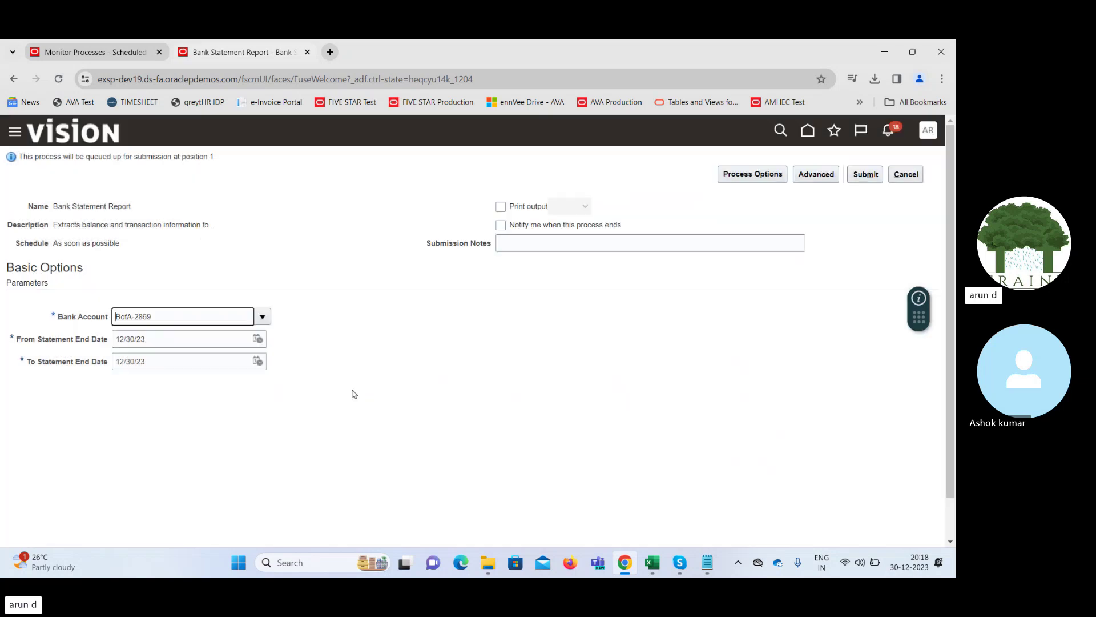
{"action": "left_click", "coordinate": [864, 176]}
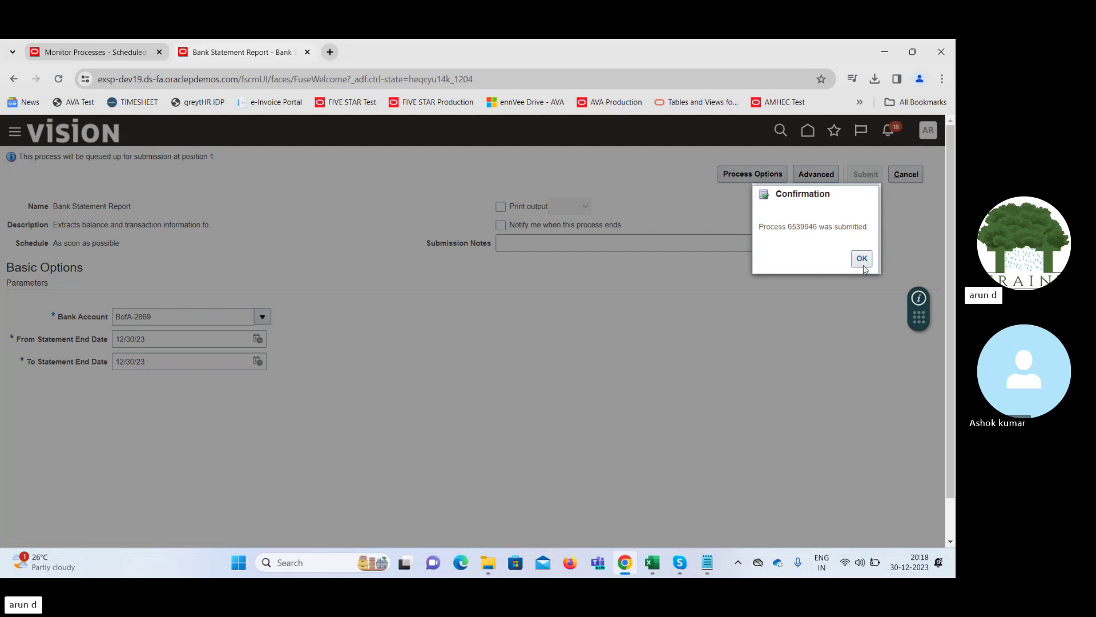
Dismiss the submission confirmation and open Scheduled Processes from the Navigator's Tools
{"action": "left_click", "coordinate": [863, 260]}
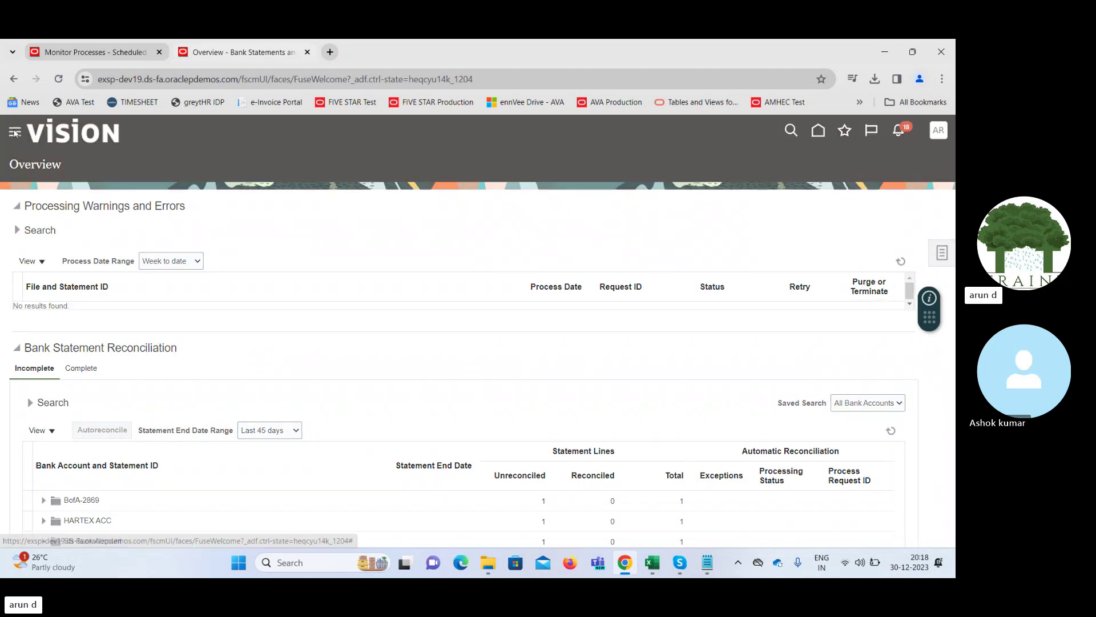
{"action": "left_click", "coordinate": [15, 133]}
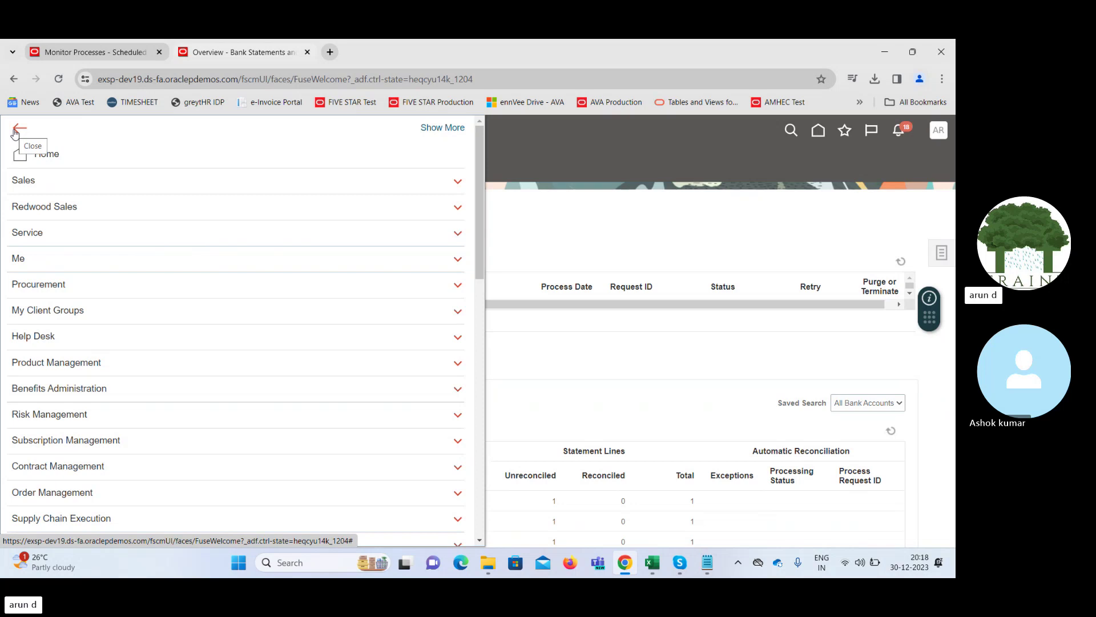
{"action": "scroll", "coordinate": [465, 283], "scroll_direction": "down", "scroll_amount": 2}
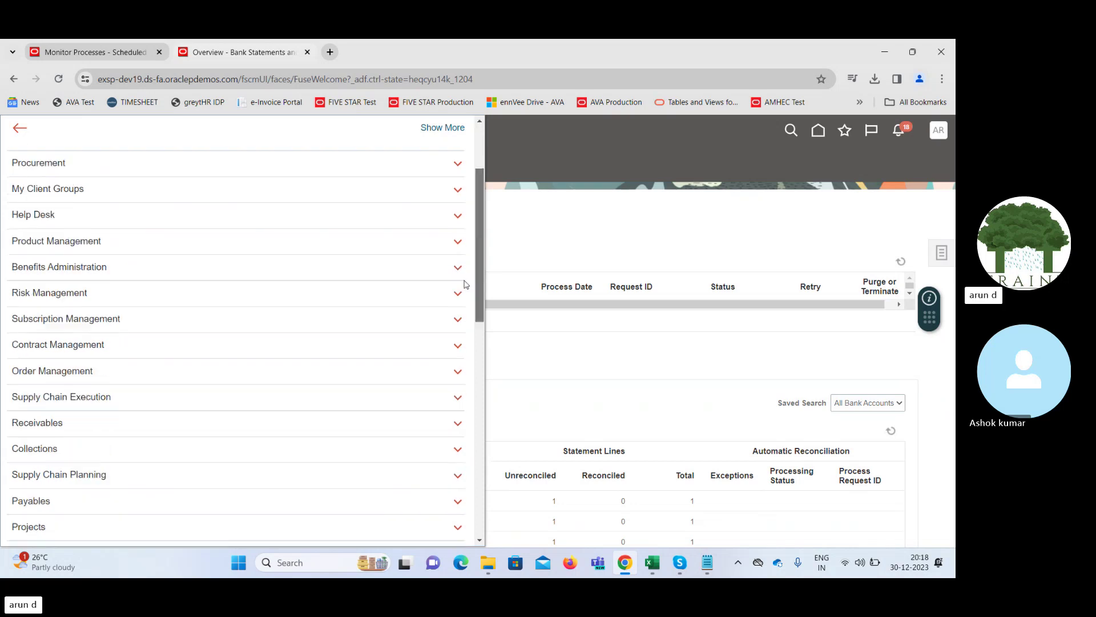
{"action": "scroll", "coordinate": [465, 284], "scroll_direction": "down", "scroll_amount": 10}
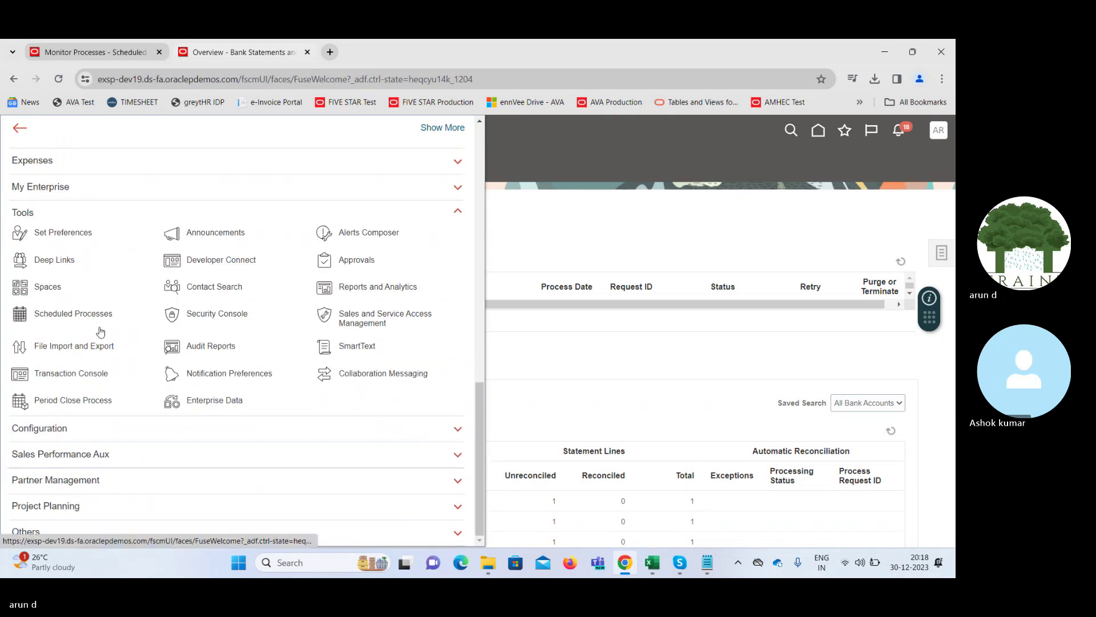
{"action": "left_click", "coordinate": [81, 315]}
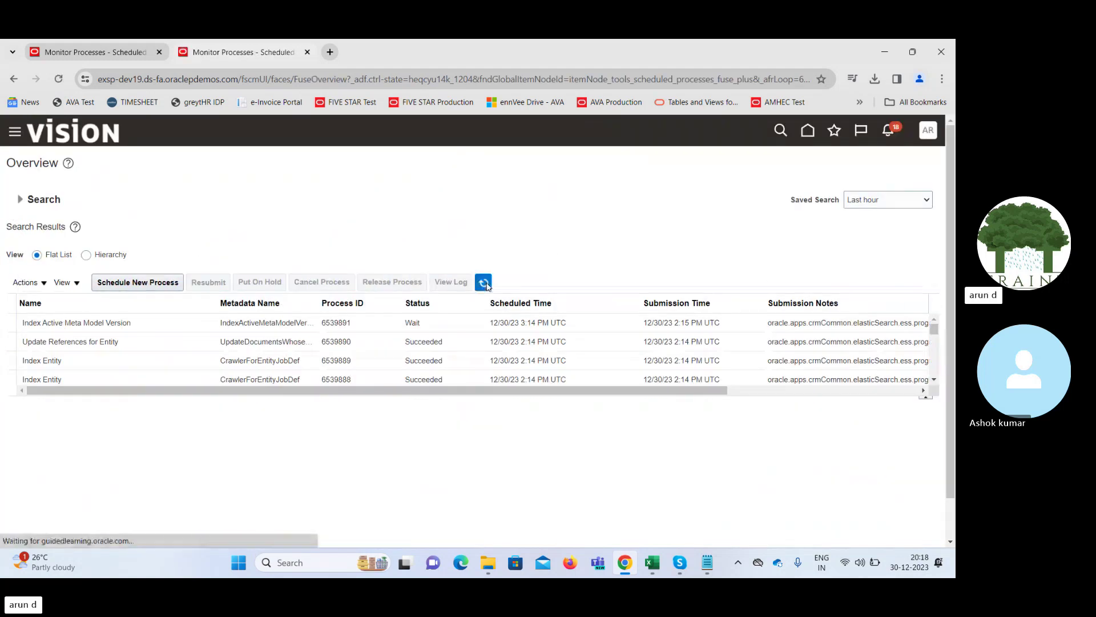
Refresh until Bank Statement Report 6539946 shows Succeeded and display its details
{"action": "left_click", "coordinate": [483, 282]}
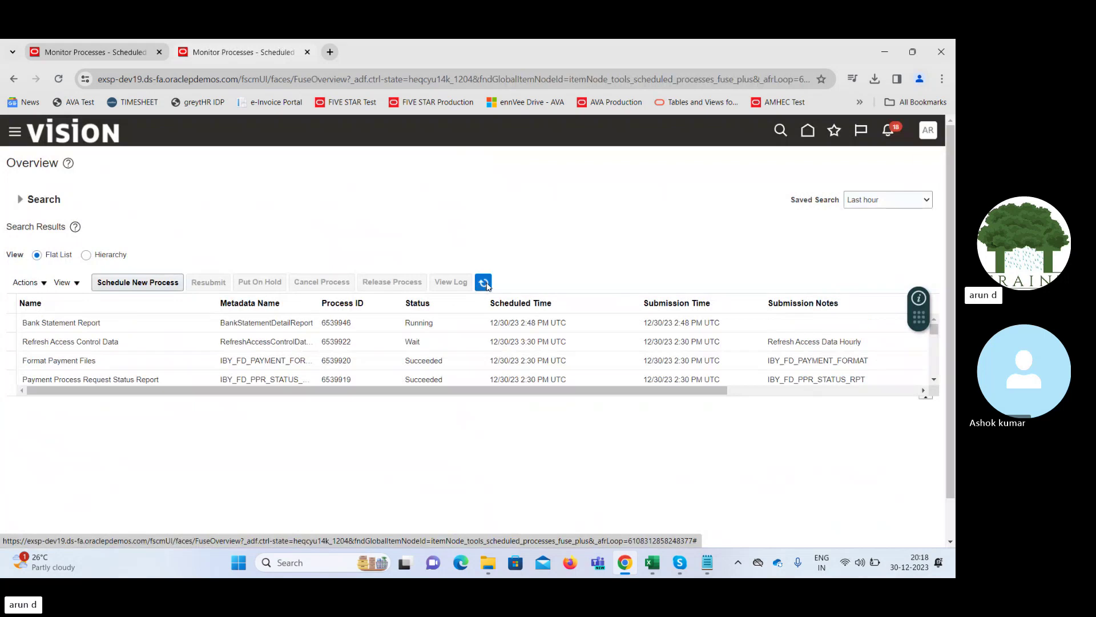
{"action": "left_click", "coordinate": [483, 283]}
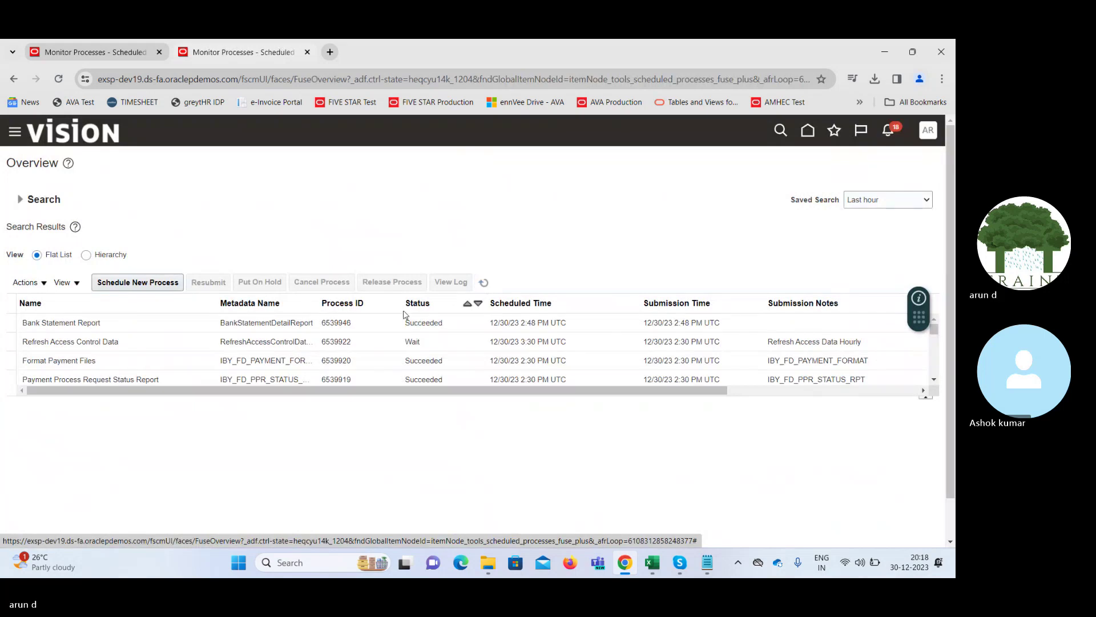
{"action": "left_click", "coordinate": [380, 323]}
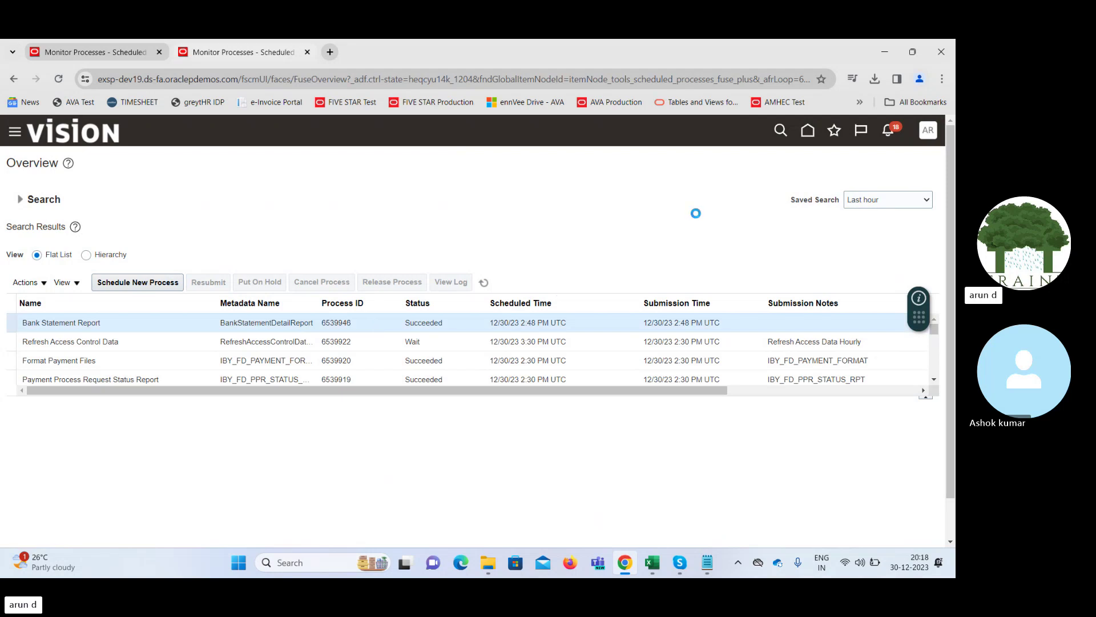
{"action": "left_click_drag", "start_coordinate": [952, 222], "coordinate": [946, 371]}
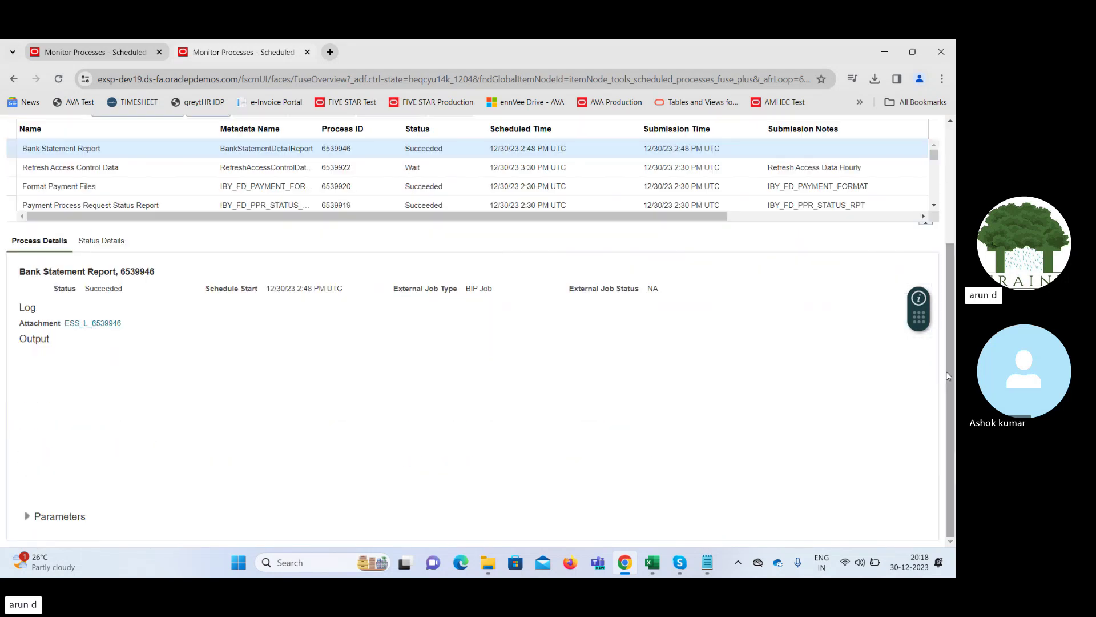
Republish the output, export it as HTML, review the BofA-2869 detail report, and close it
{"action": "left_click", "coordinate": [253, 399]}
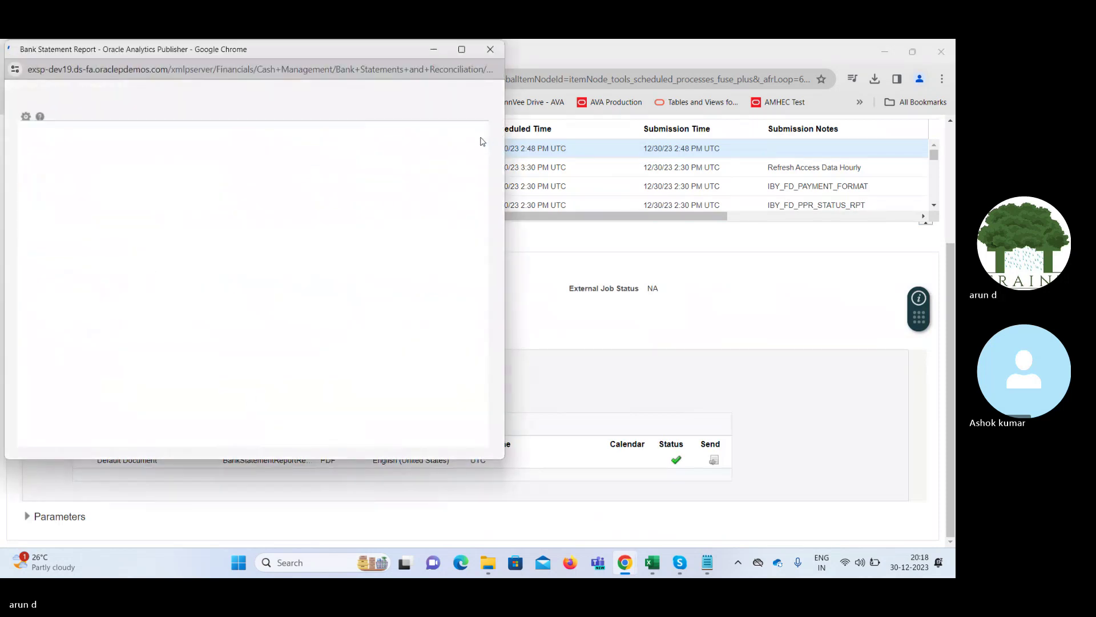
{"action": "left_click", "coordinate": [458, 124]}
{"action": "mouse_move", "coordinate": [426, 141]}
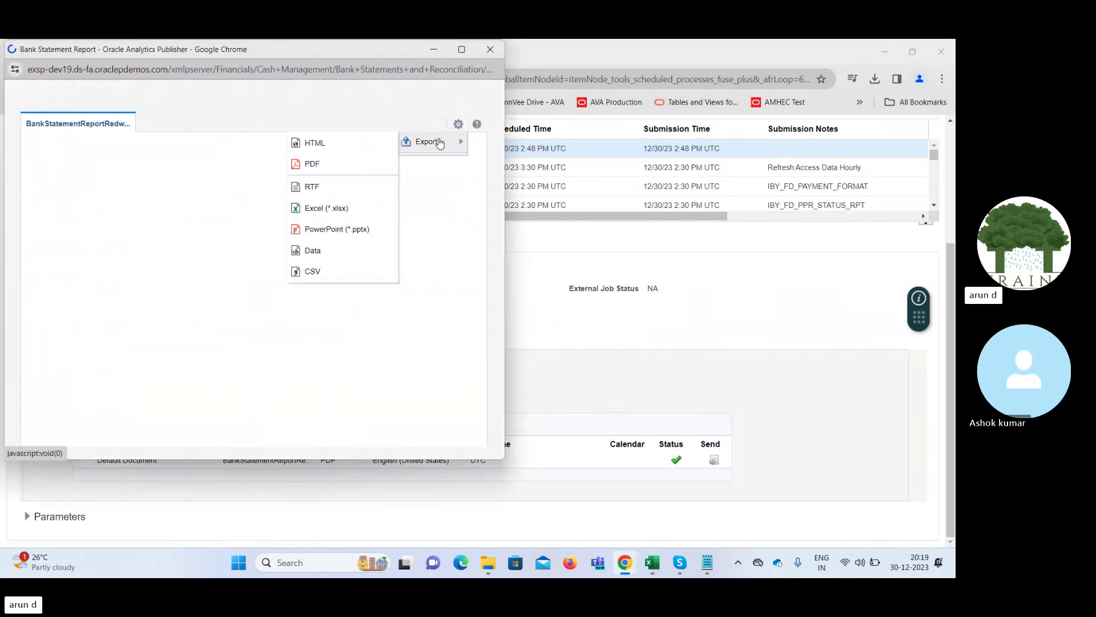
{"action": "left_click", "coordinate": [346, 149]}
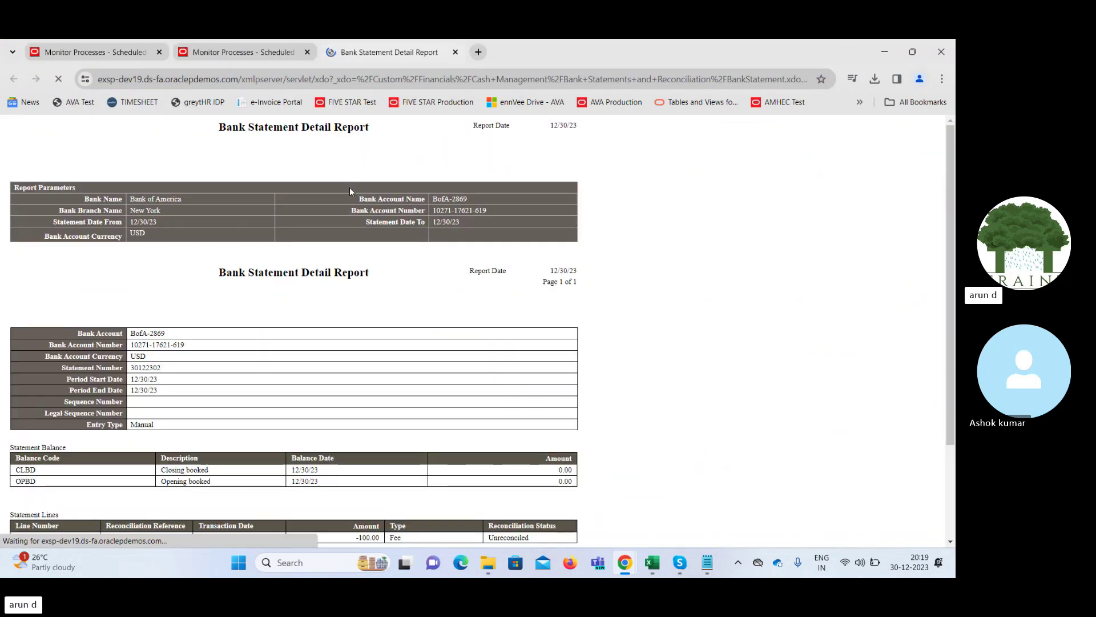
{"action": "left_click_drag", "start_coordinate": [952, 197], "coordinate": [919, 269]}
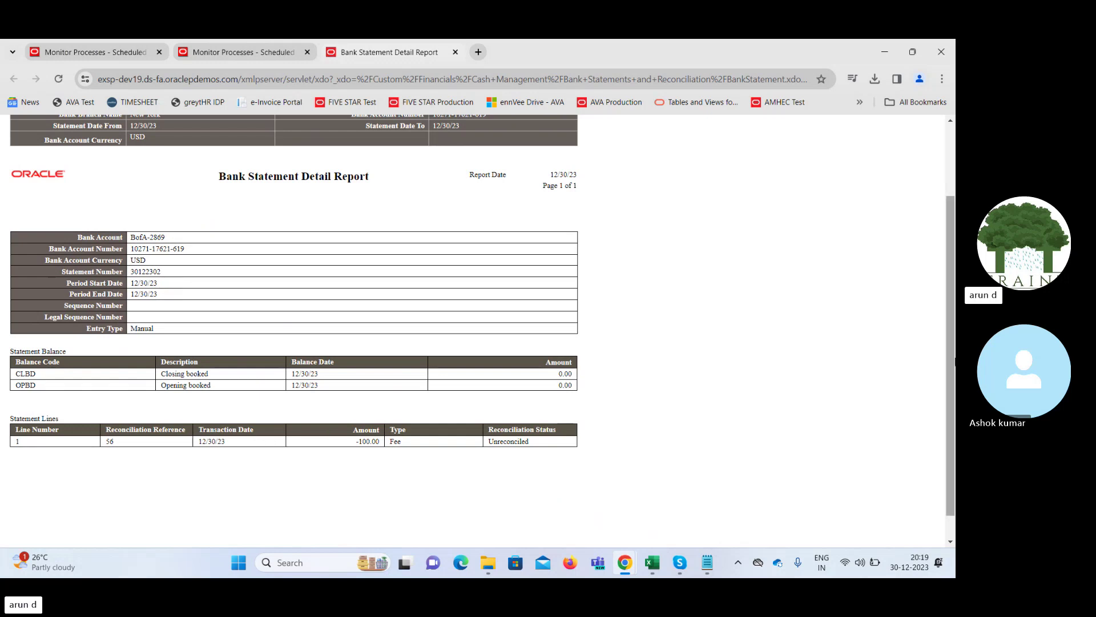
{"action": "scroll", "coordinate": [954, 361], "scroll_direction": "up", "scroll_amount": 3}
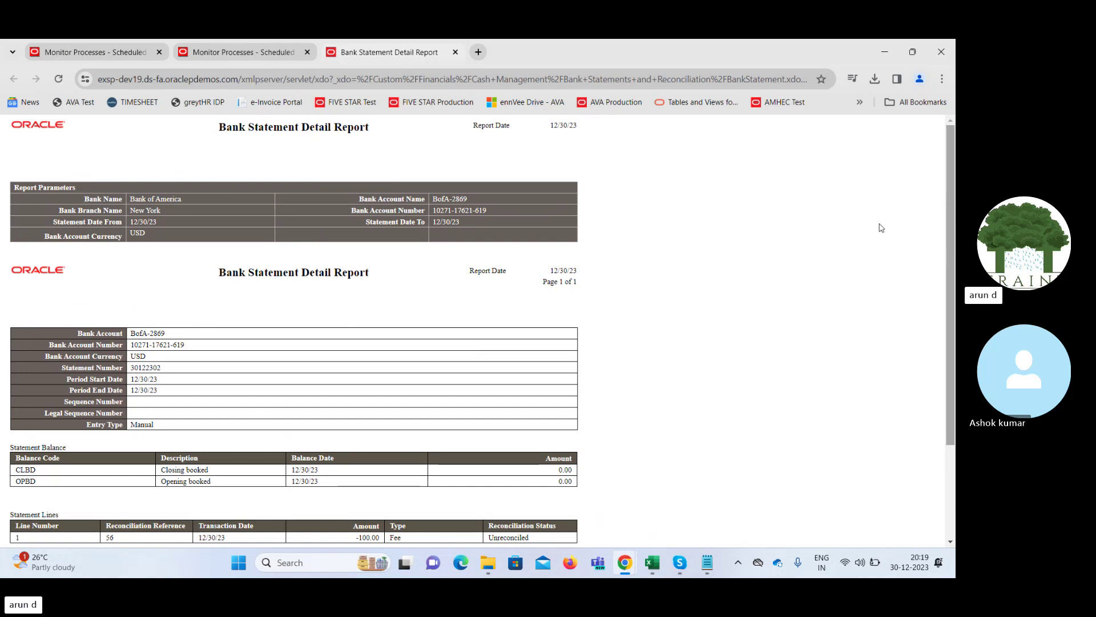
{"action": "left_click", "coordinate": [455, 52]}
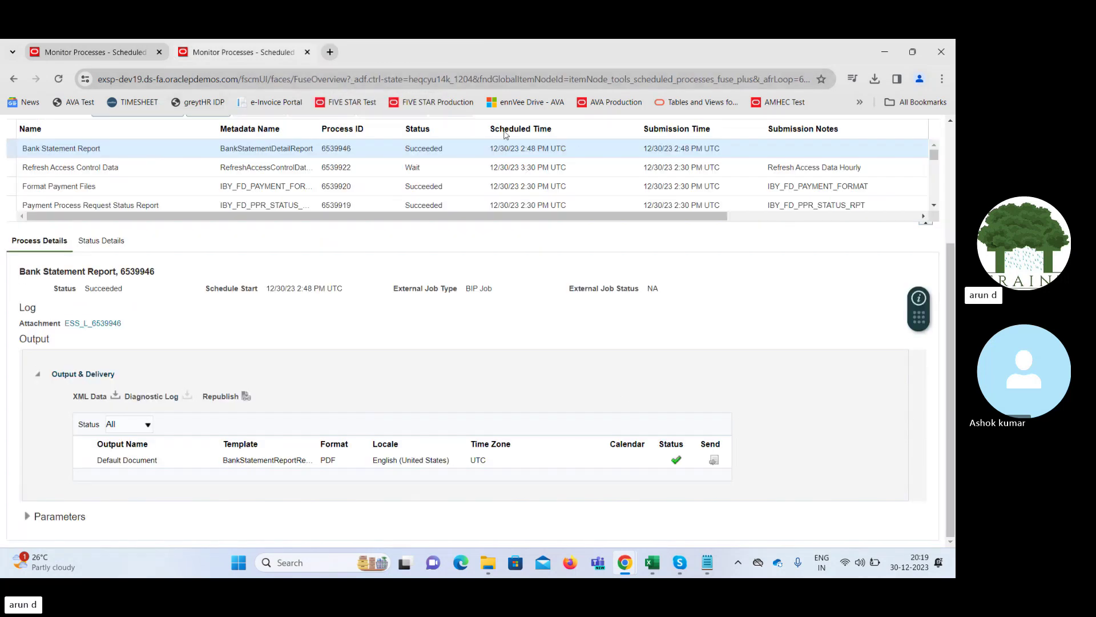
Scroll to the top of Scheduled Processes and return to the Oracle home page
{"action": "scroll", "coordinate": [951, 257], "scroll_direction": "up", "scroll_amount": 3}
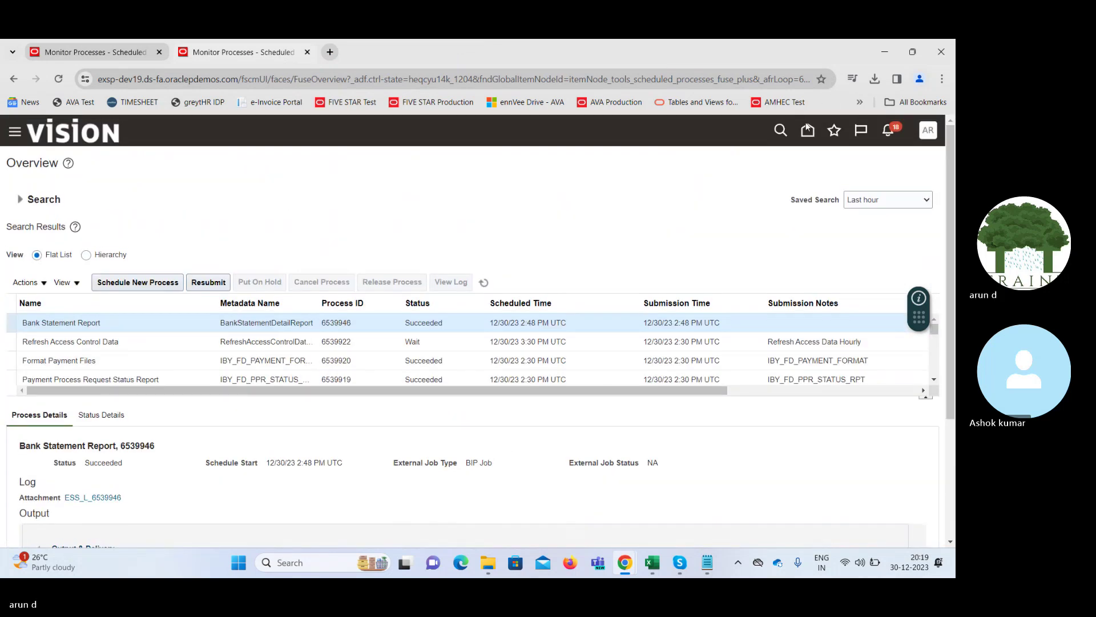
{"action": "left_click", "coordinate": [806, 131]}
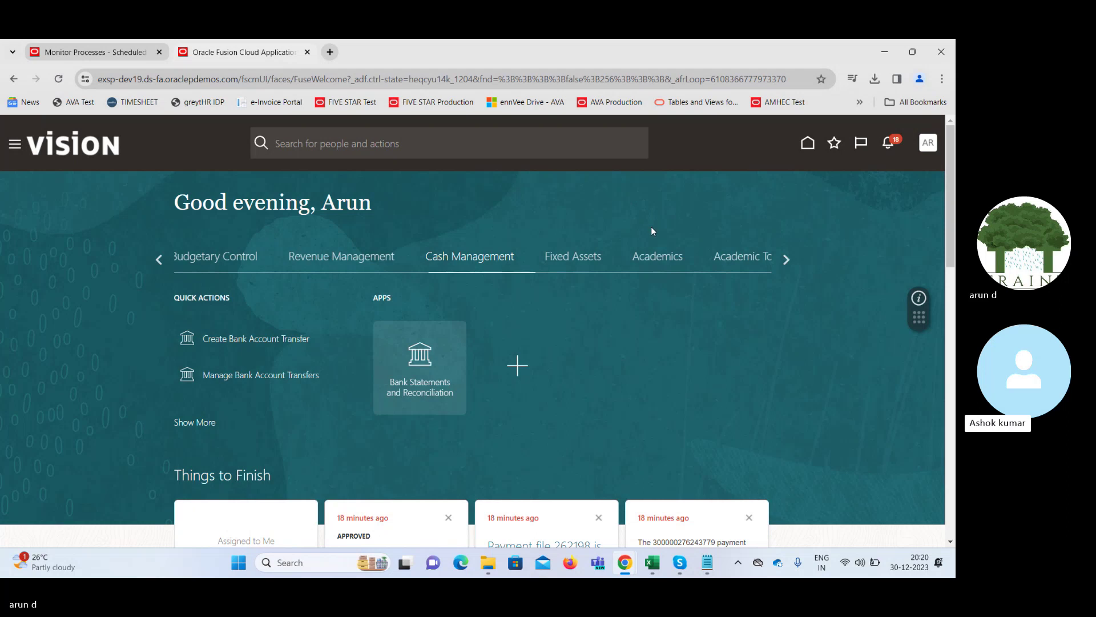
Close the leftover Bank Statement Report window from Chrome's taskbar preview
{"action": "mouse_move", "coordinate": [624, 563]}
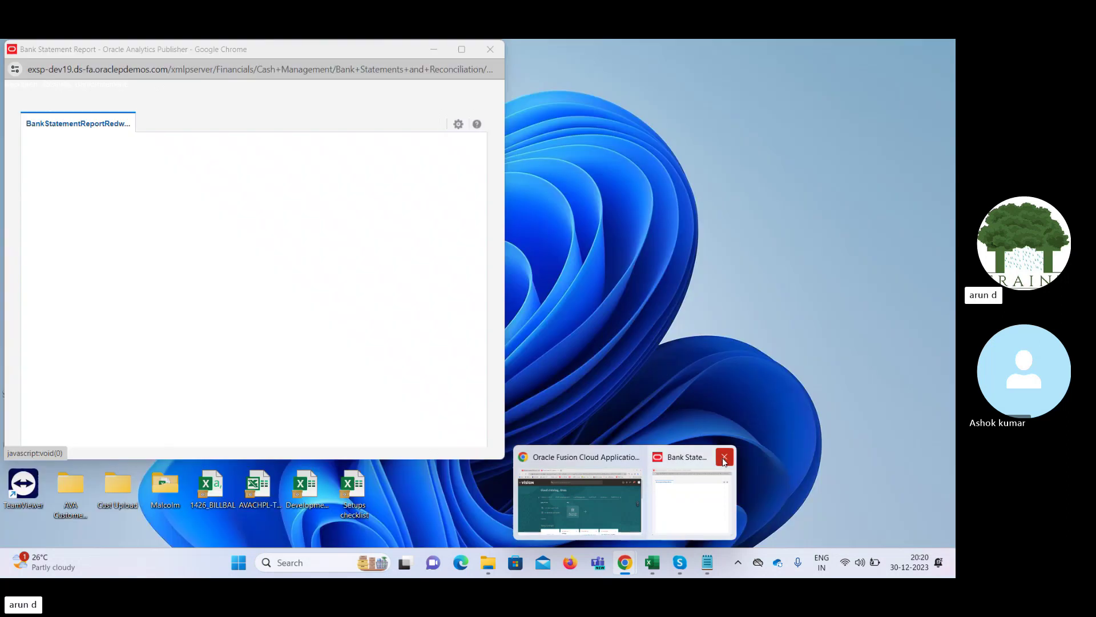
{"action": "left_click", "coordinate": [728, 457]}
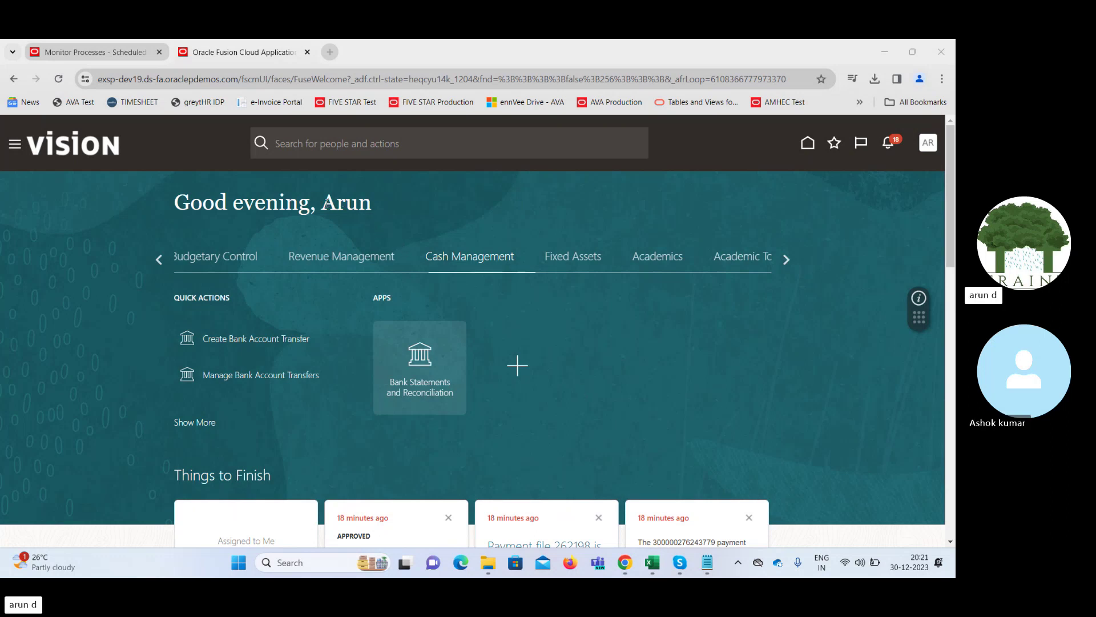
{"action": "left_click_drag", "start_coordinate": [323, 201], "coordinate": [372, 206]}
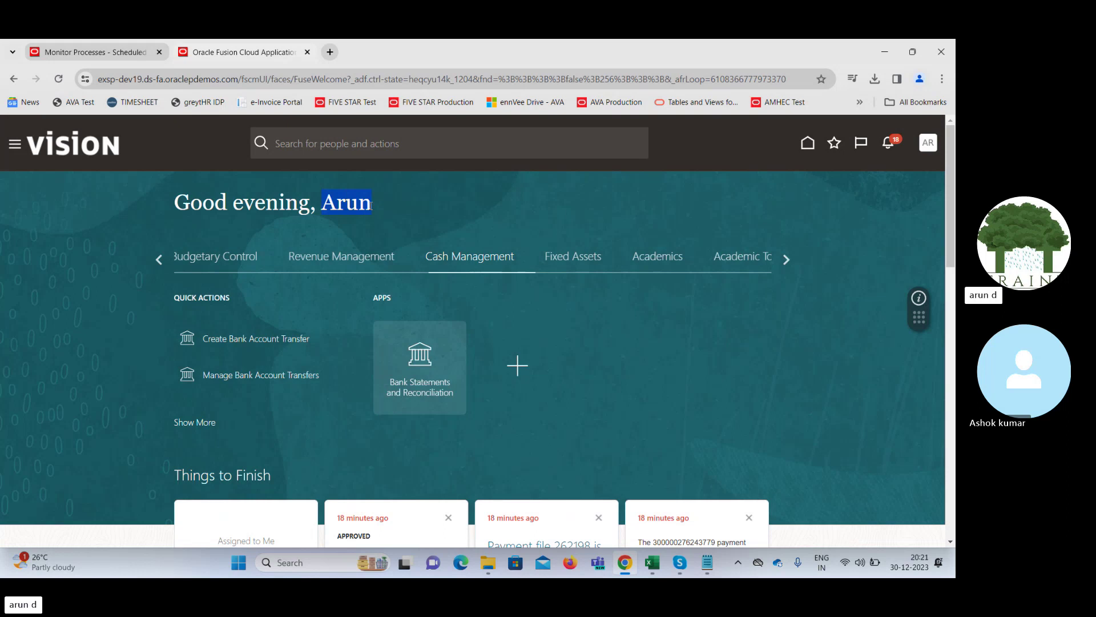
{"action": "left_click", "coordinate": [416, 198]}
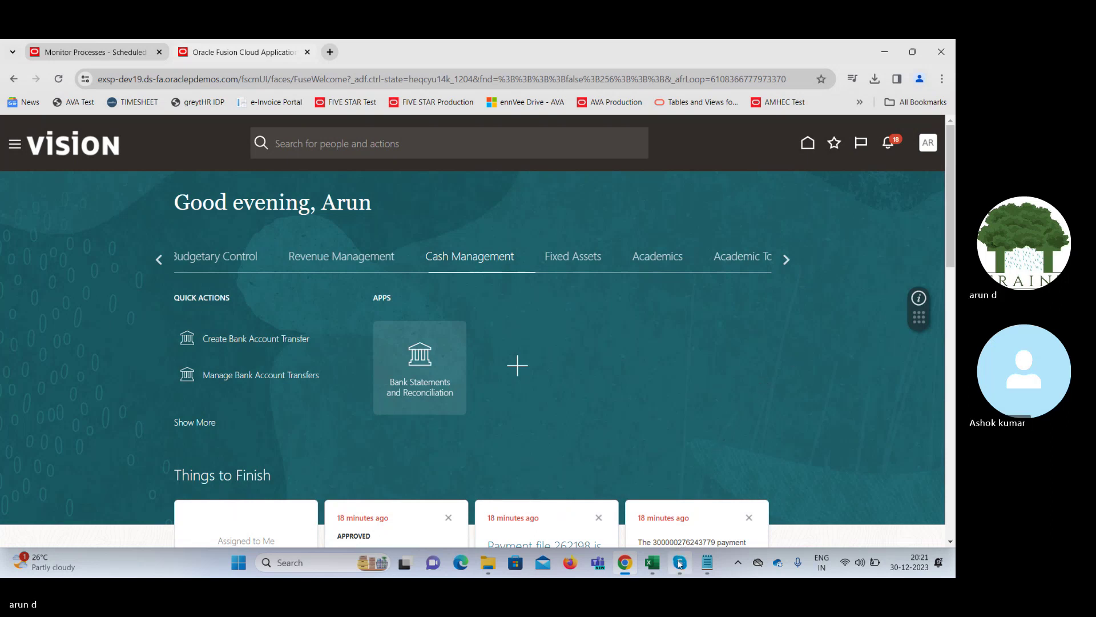
Stop and confirm the screen share in the Skype training call
{"action": "mouse_move", "coordinate": [679, 564]}
{"action": "left_click", "coordinate": [684, 505]}
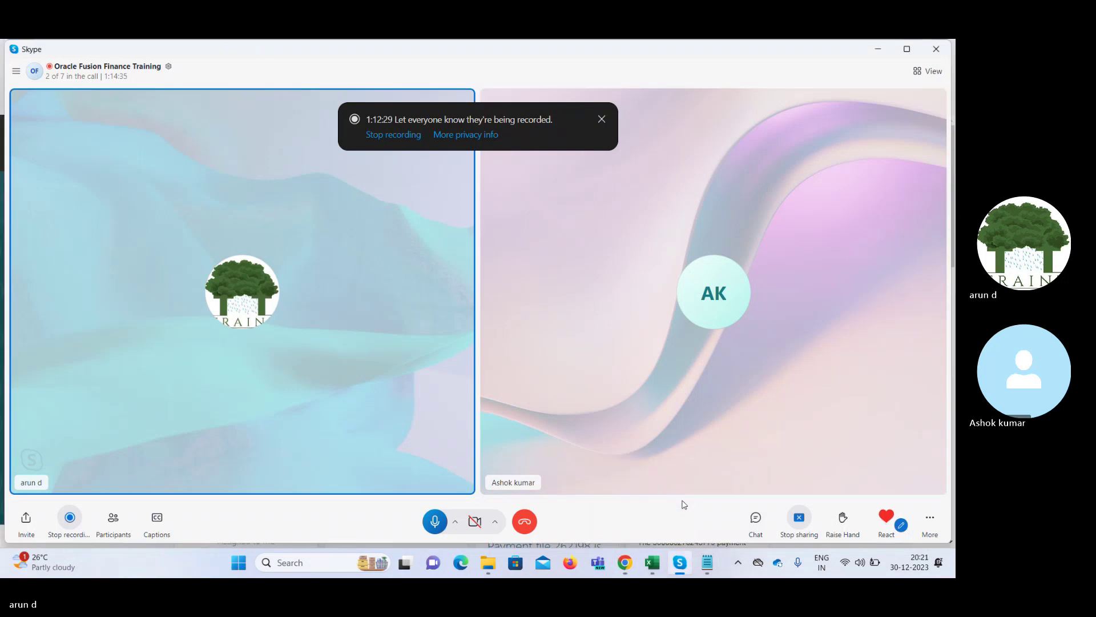
{"action": "left_click", "coordinate": [799, 517]}
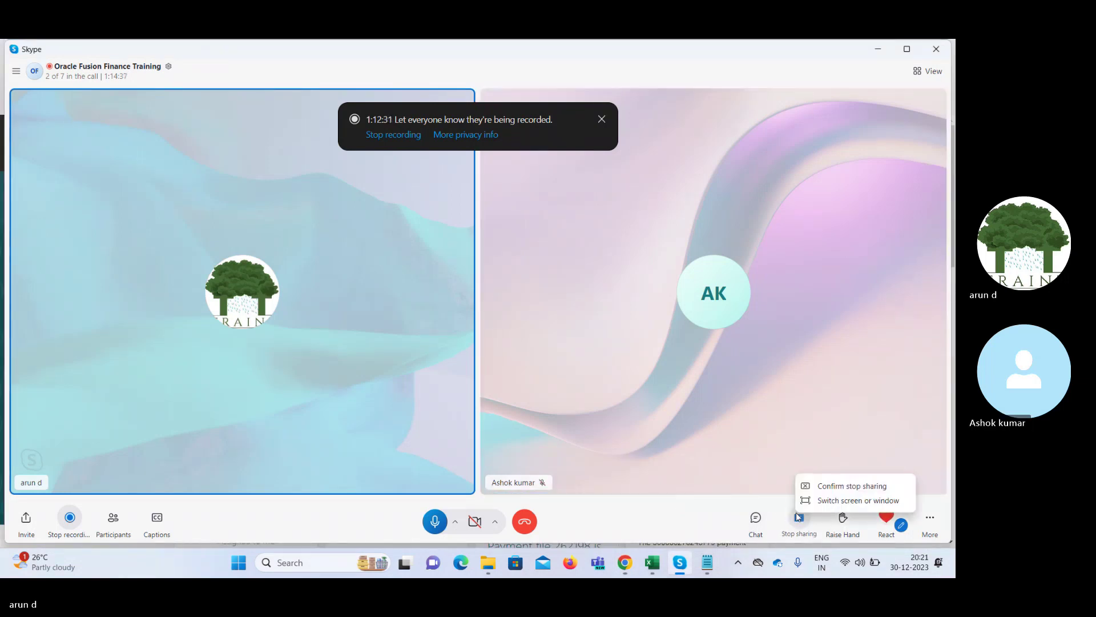
{"action": "left_click", "coordinate": [825, 487]}
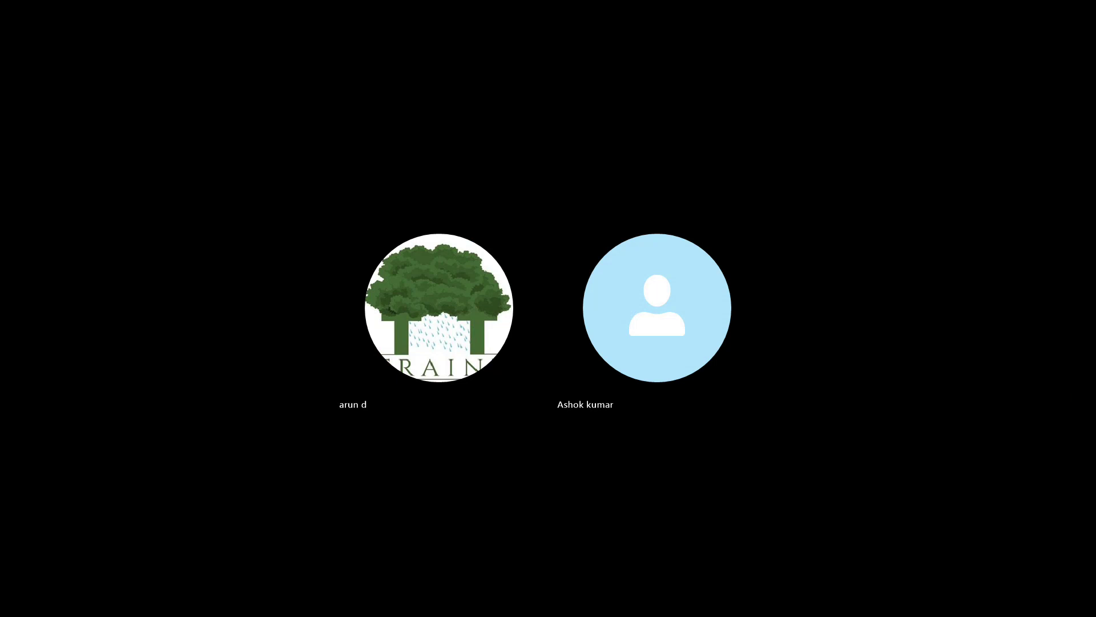